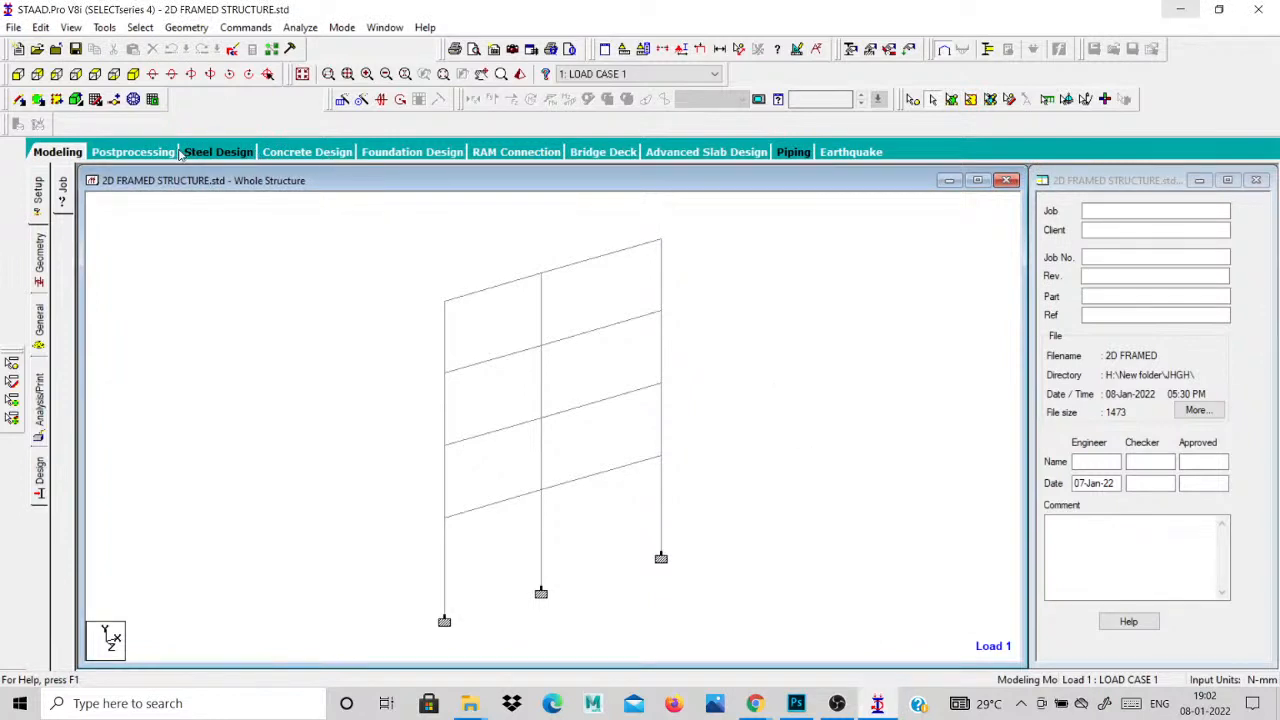
# Run the analysis of the 2D framed structure and close the run report, staying in modeling mode.
pyautogui.click(43, 322)
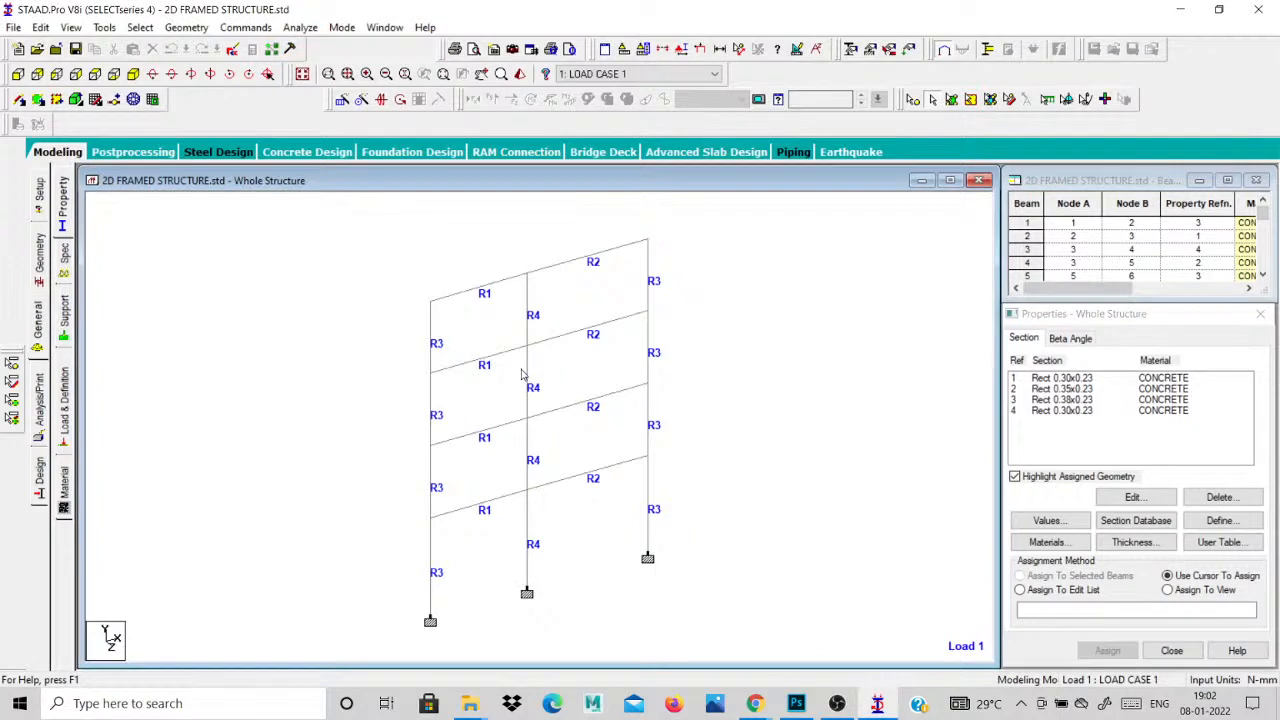
pyautogui.hotkey('ctrl', 'F5')
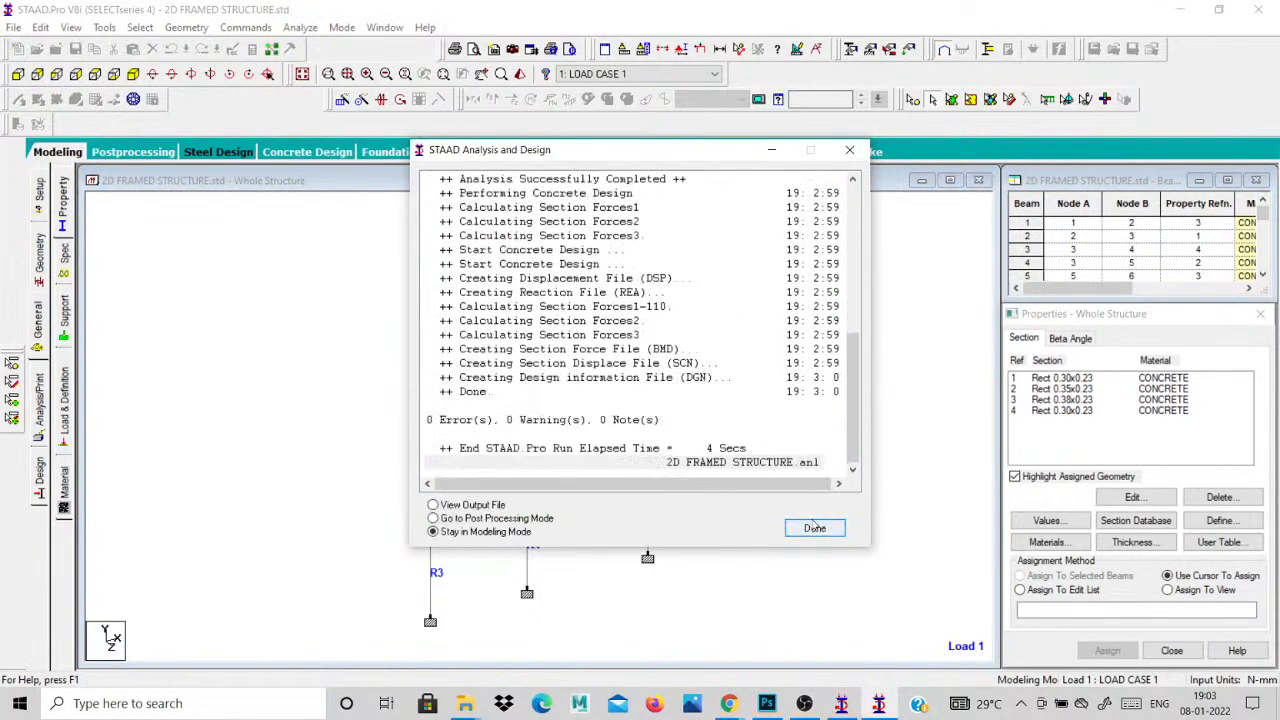
pyautogui.click(811, 528)
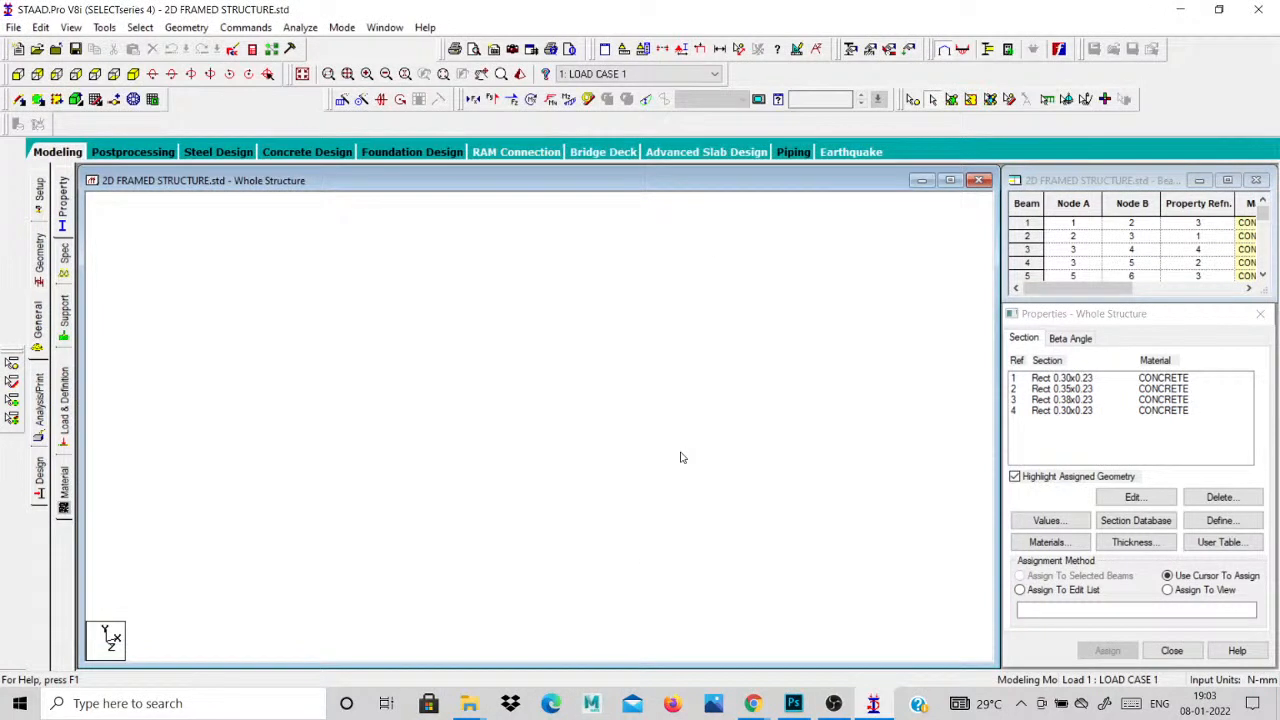
# Switch to Concrete Design in STAAD.Pro RC Designer and open the table of load envelopes beside the frame view.
pyautogui.click(310, 153)
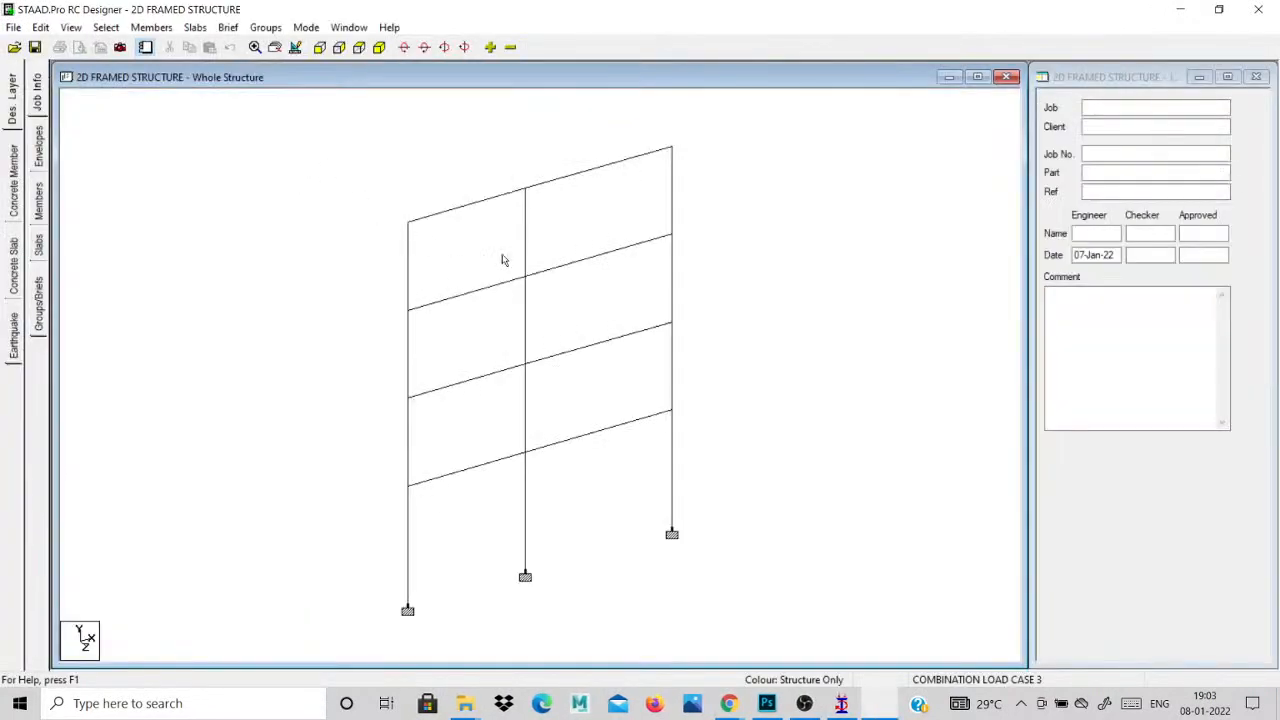
pyautogui.scroll(3, 778, 237)
pyautogui.scroll(-4, 778, 237)
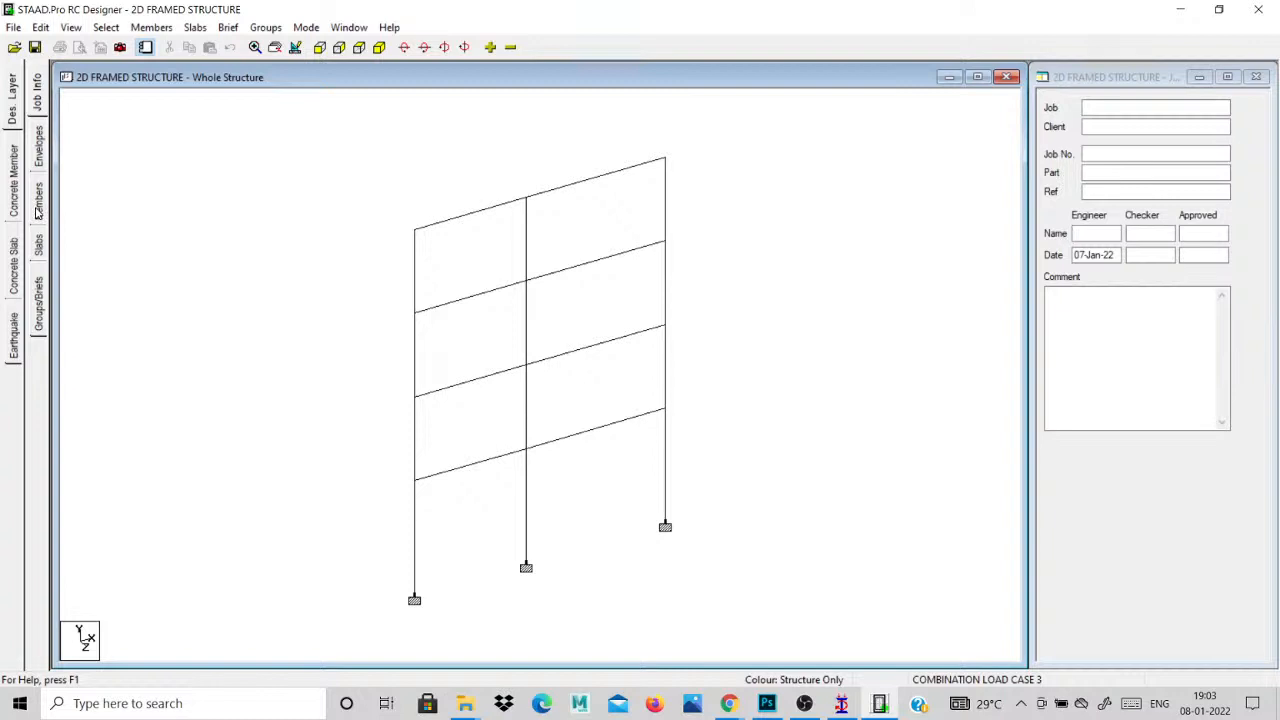
pyautogui.click(38, 152)
pyautogui.click(38, 145)
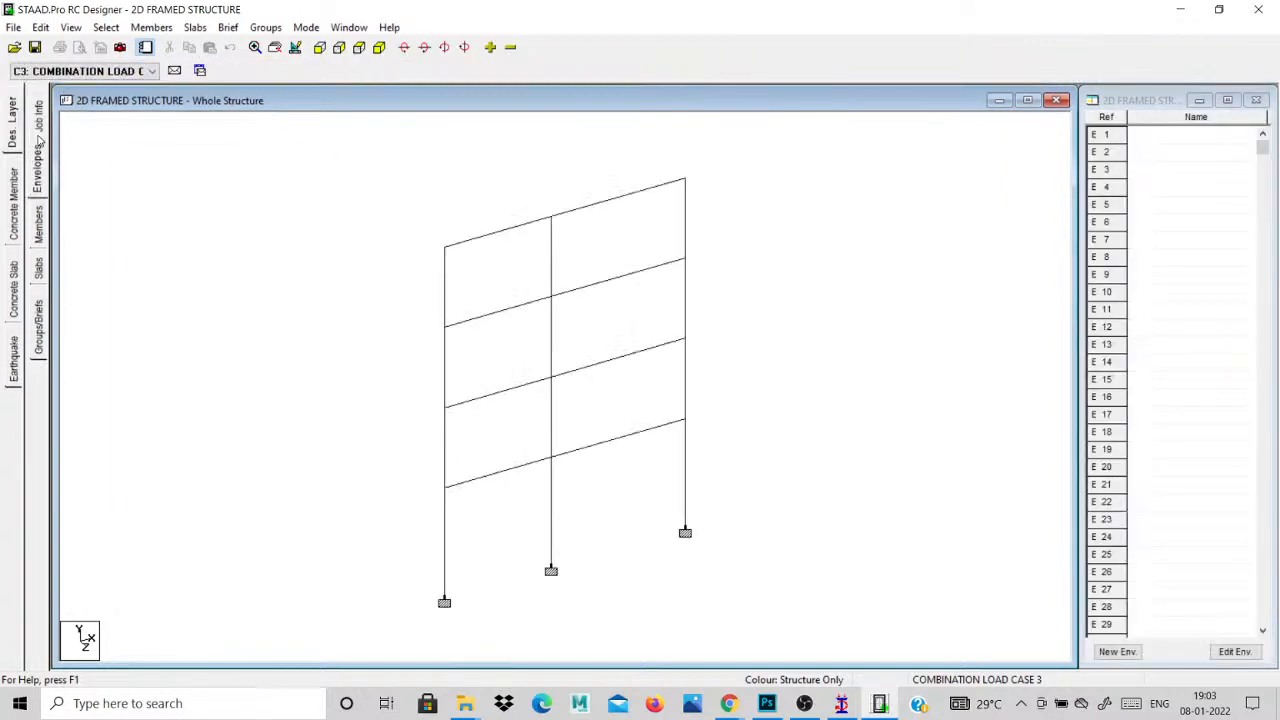
pyautogui.moveTo(1137, 100); pyautogui.dragTo(1012, 94)
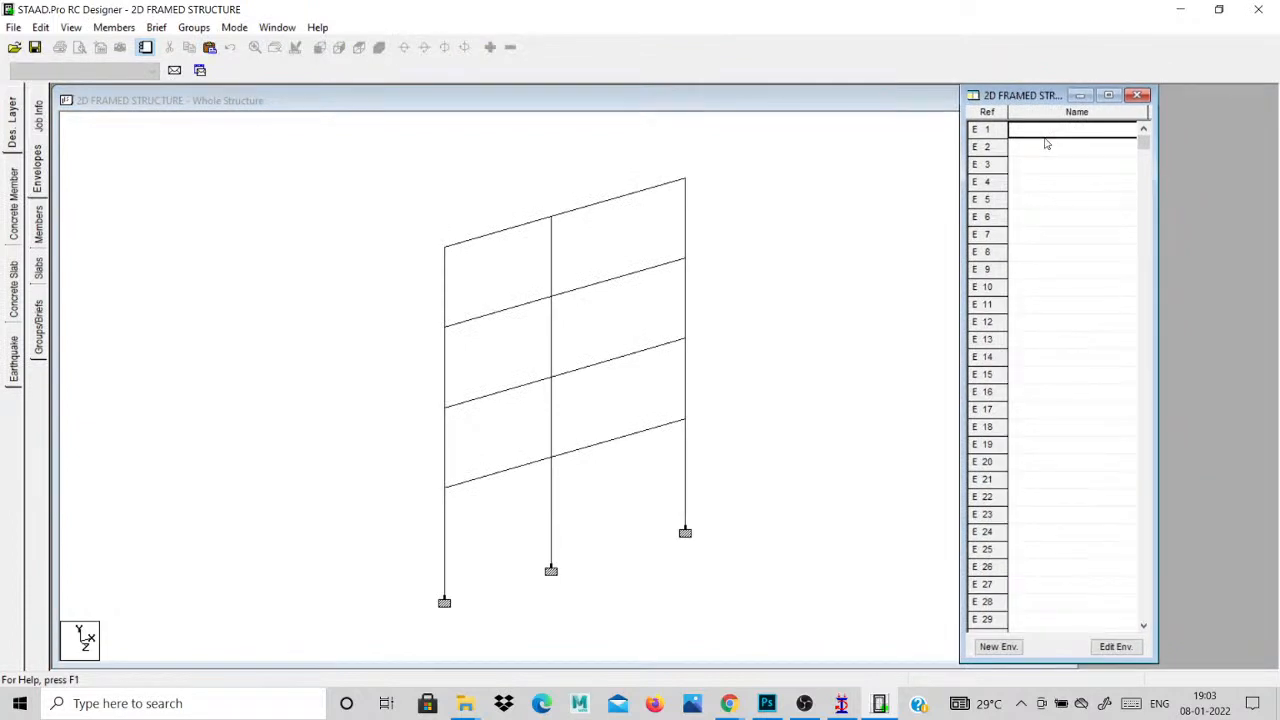
# Create a new envelope named BEAM DESIGN as E1.
pyautogui.click(1000, 647)
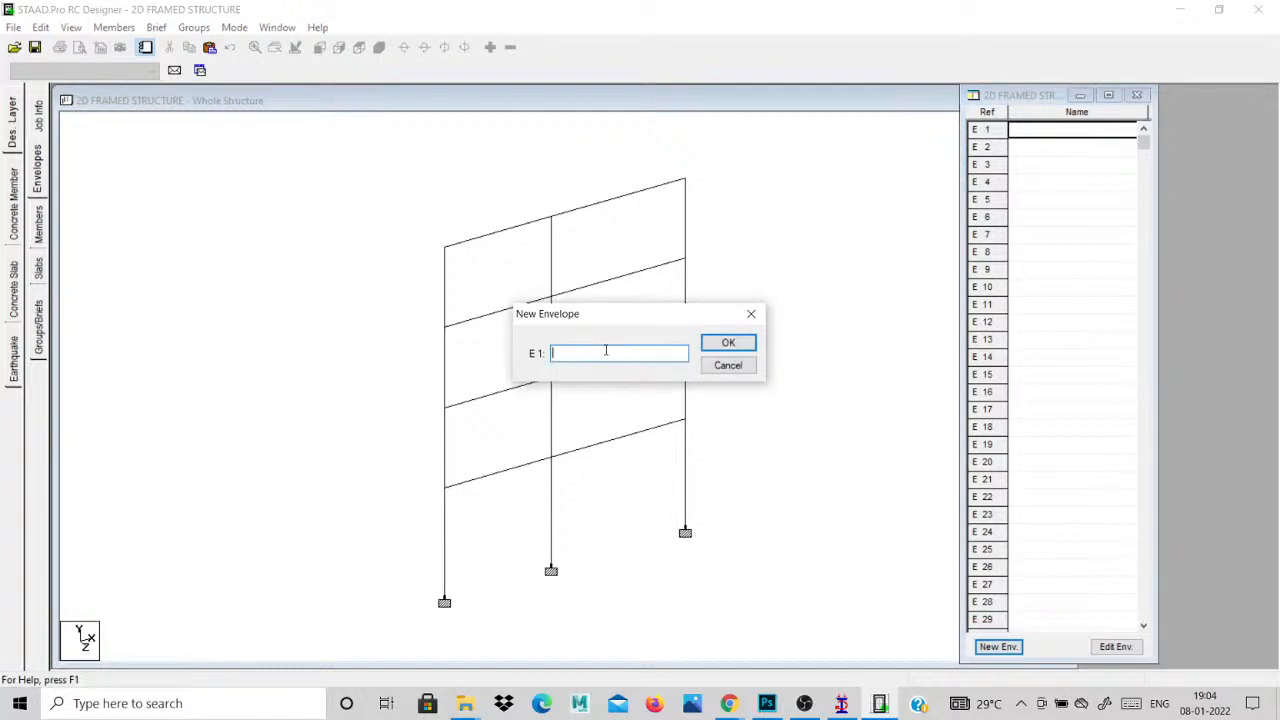
pyautogui.write('BEAM DESIGN')
pyautogui.click(708, 344)
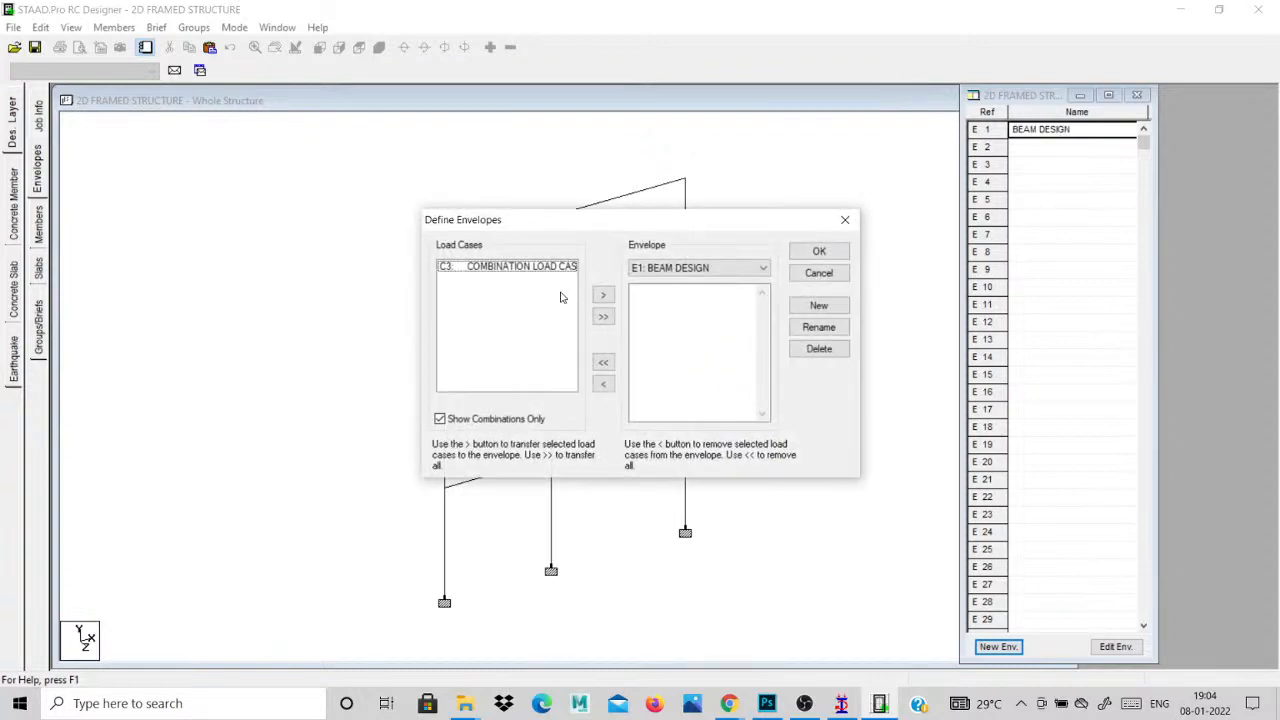
# Add load combination C3 to the BEAM DESIGN envelope, keeping the load case list limited to combinations, and accept the definition.
pyautogui.click(539, 272)
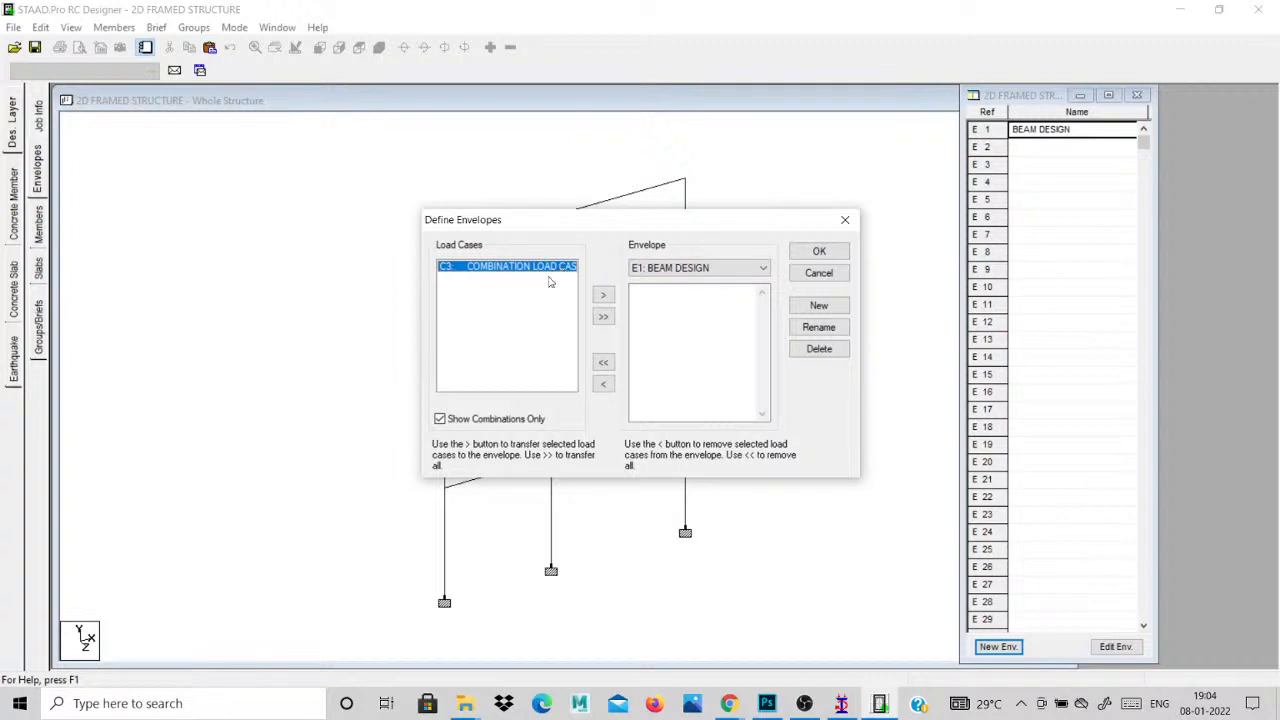
pyautogui.hotkey('alt', 's')
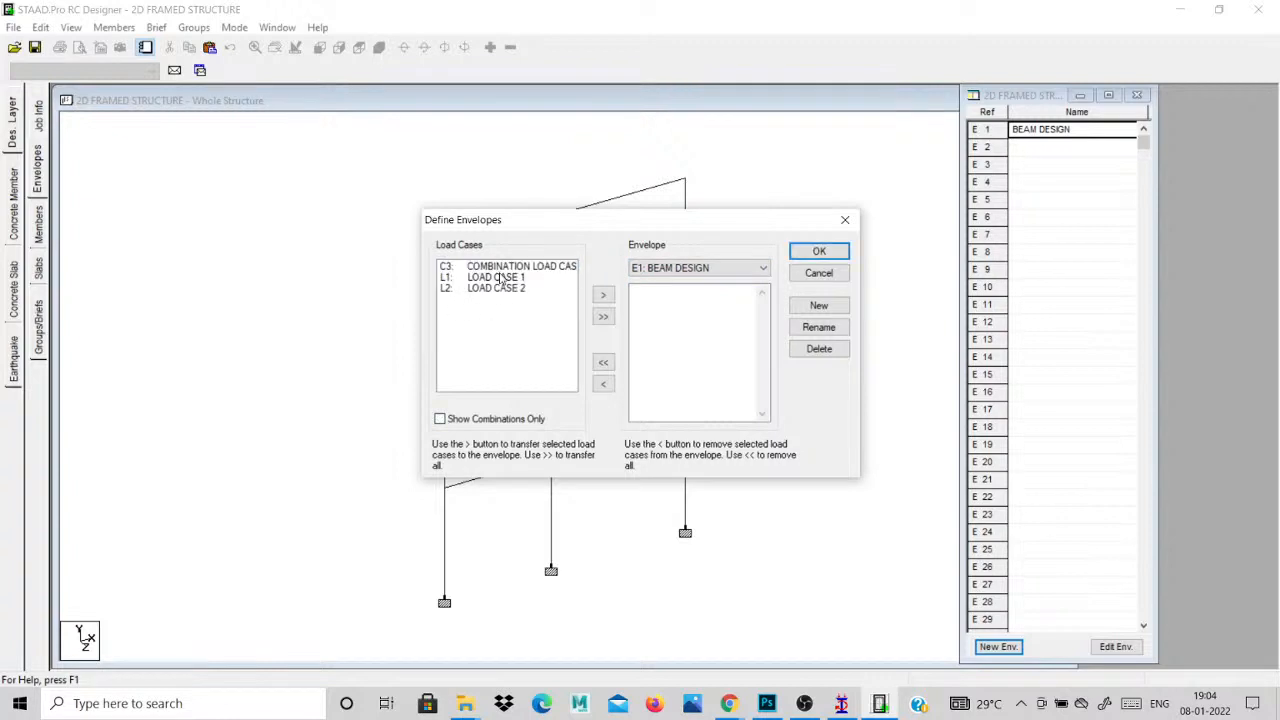
pyautogui.click(477, 419)
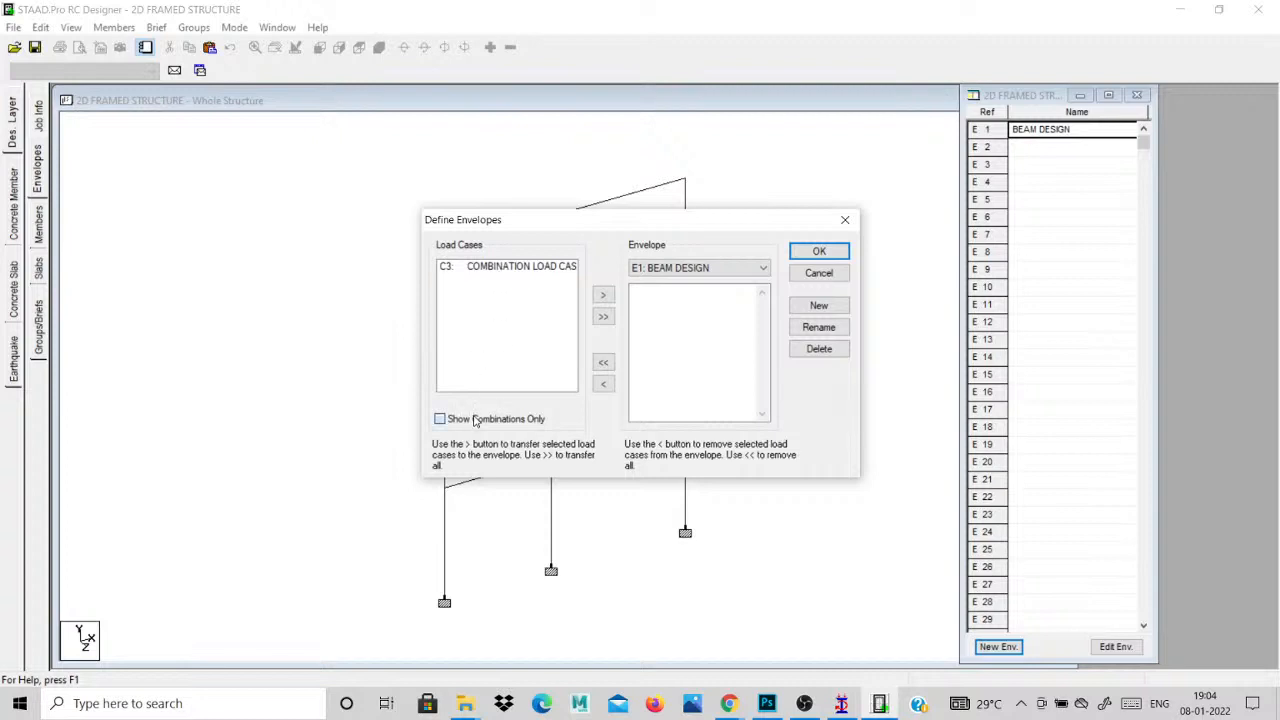
pyautogui.click(511, 266)
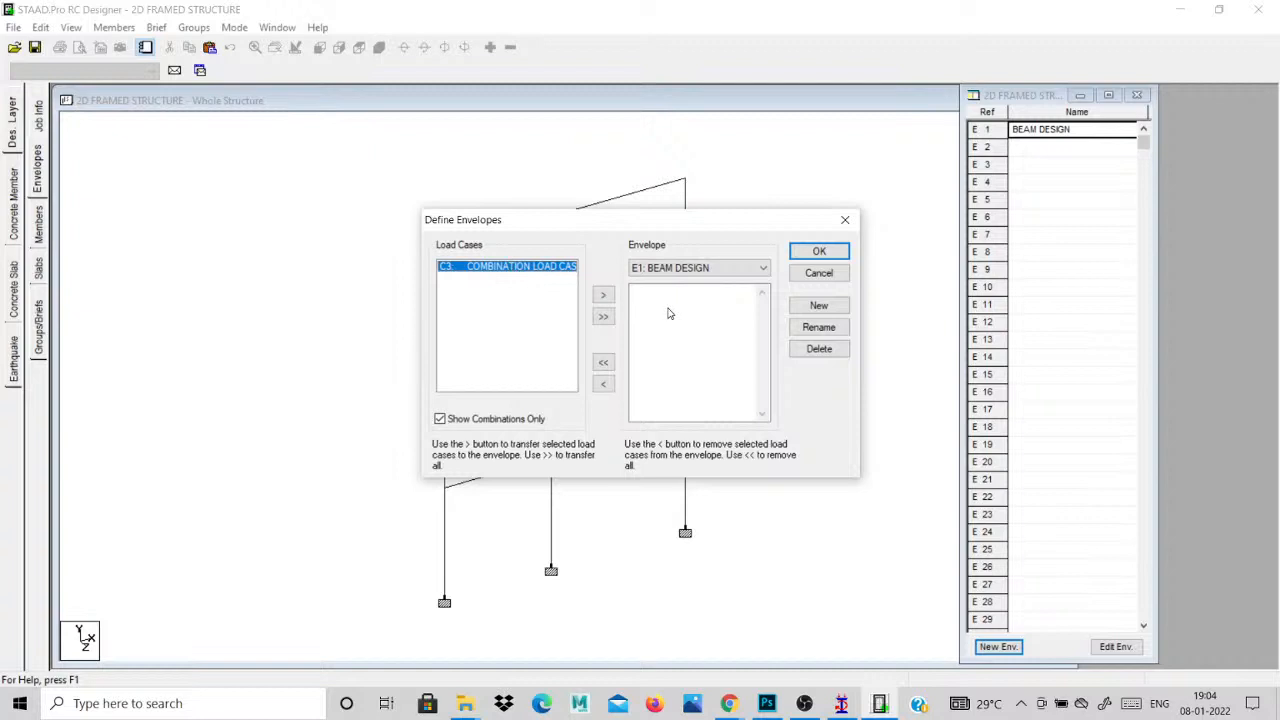
pyautogui.click(604, 296)
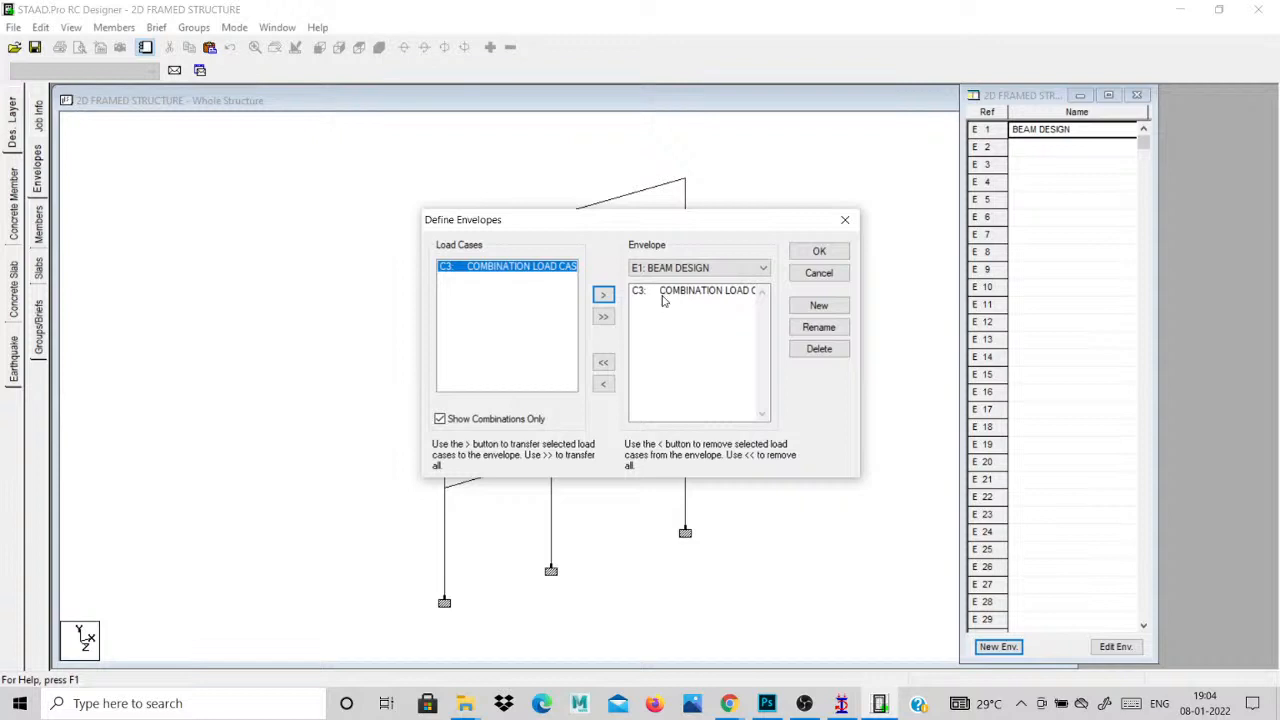
pyautogui.click(700, 291)
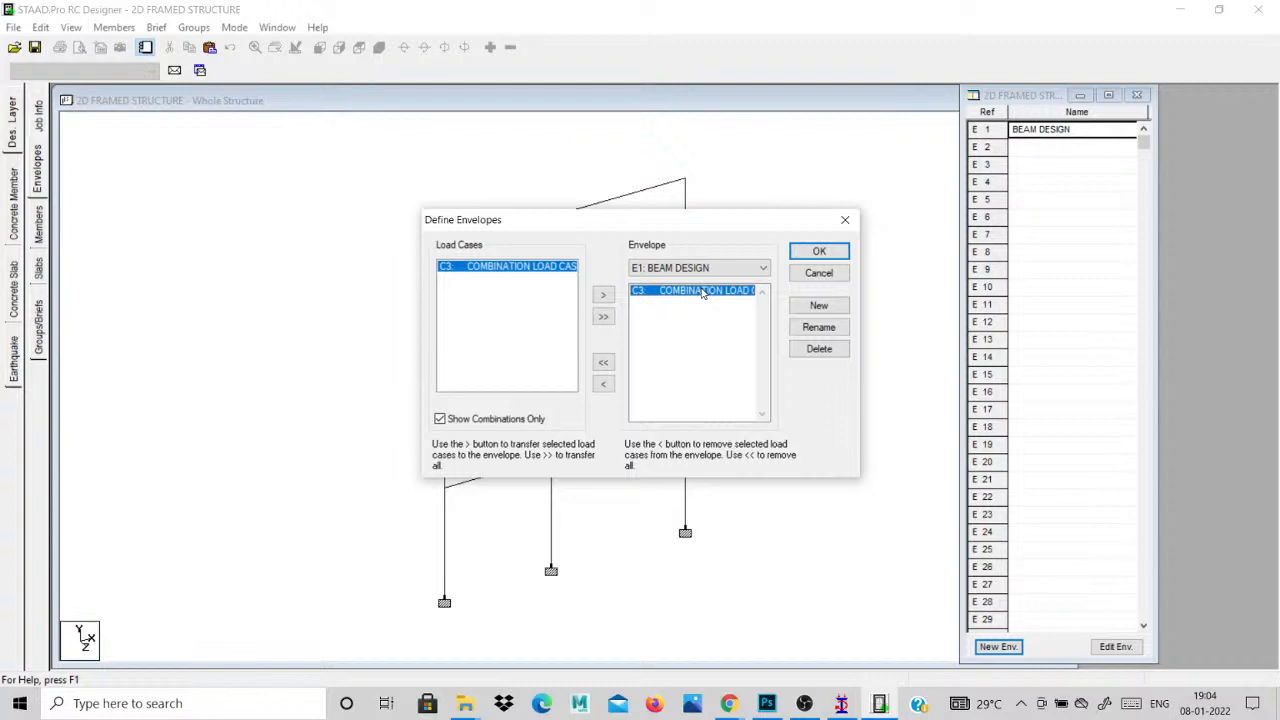
pyautogui.click(805, 255)
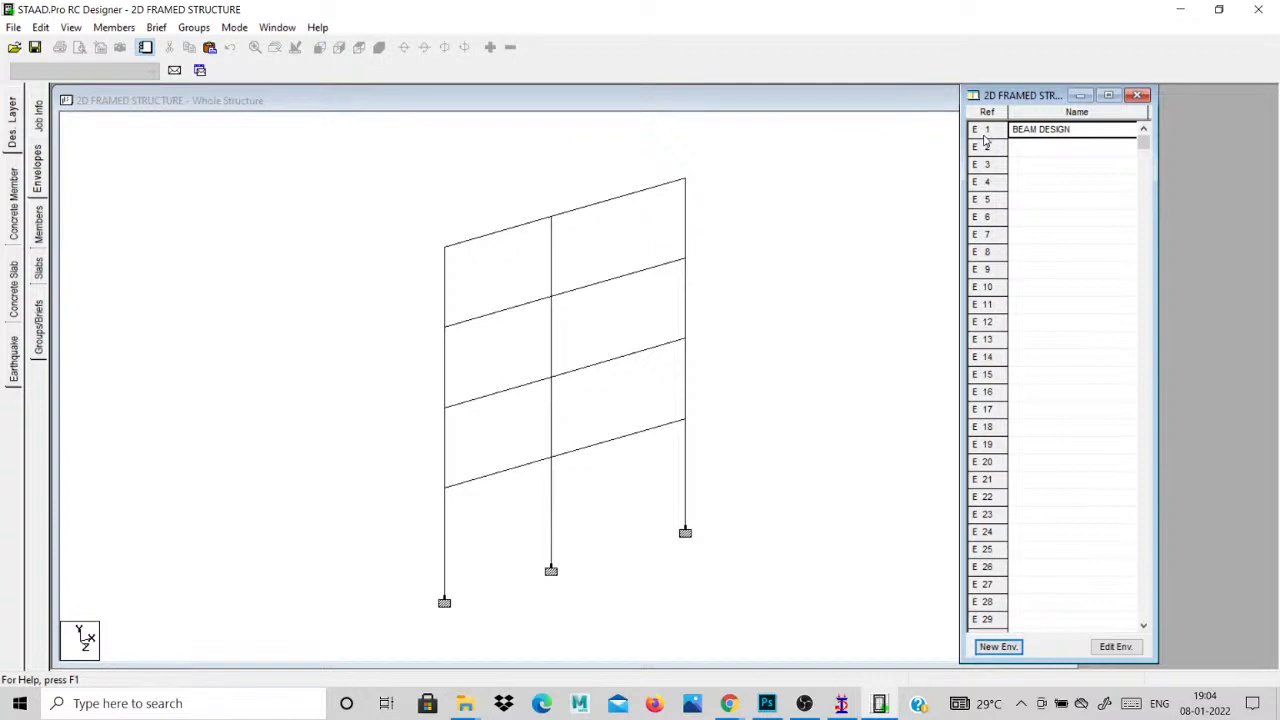
pyautogui.press('Return')
pyautogui.click(751, 311)
# Auto-form design members from four beams: lowest-level right bay, second- and third-level left bays, and top-level right bay.
pyautogui.click(38, 228)
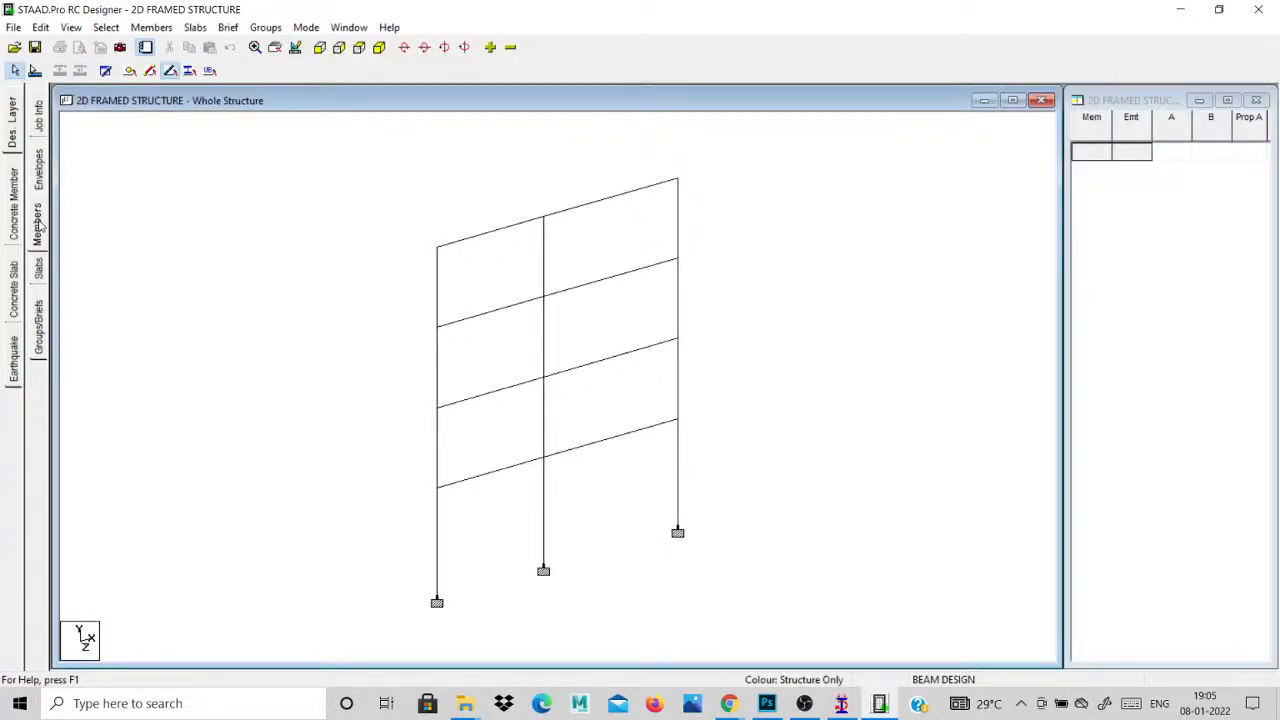
pyautogui.click(476, 324)
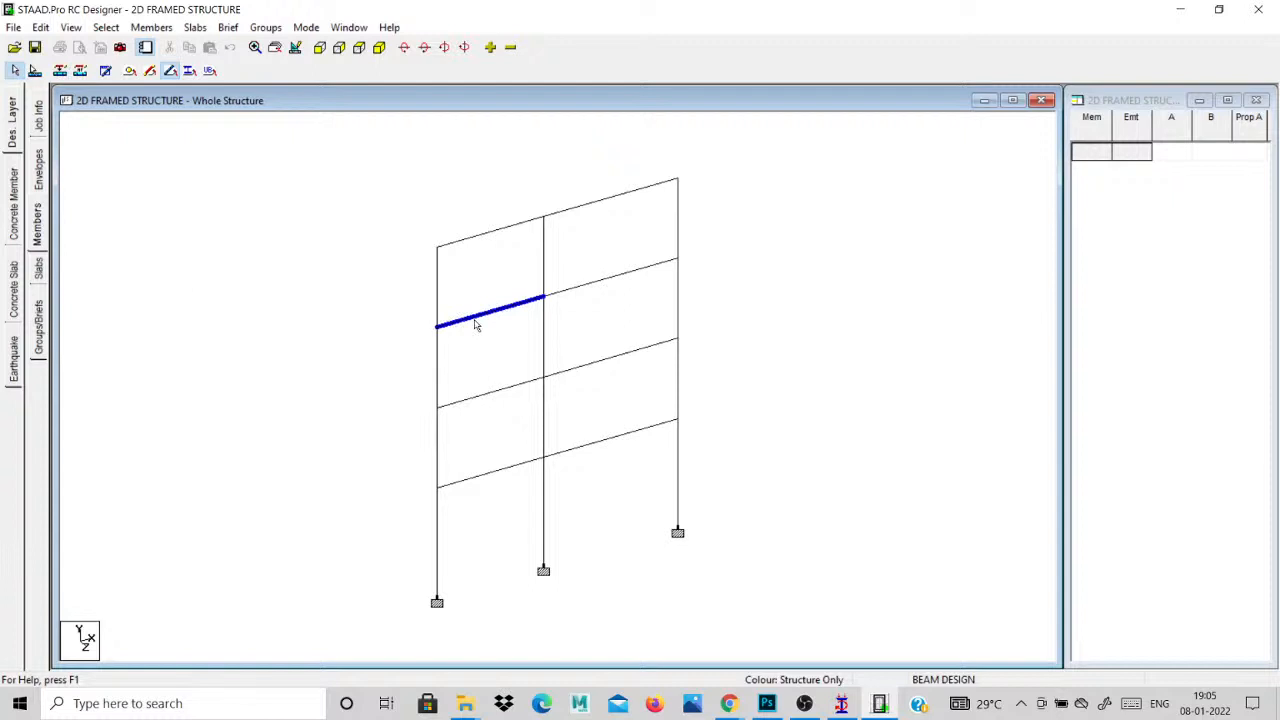
pyautogui.click(511, 391)
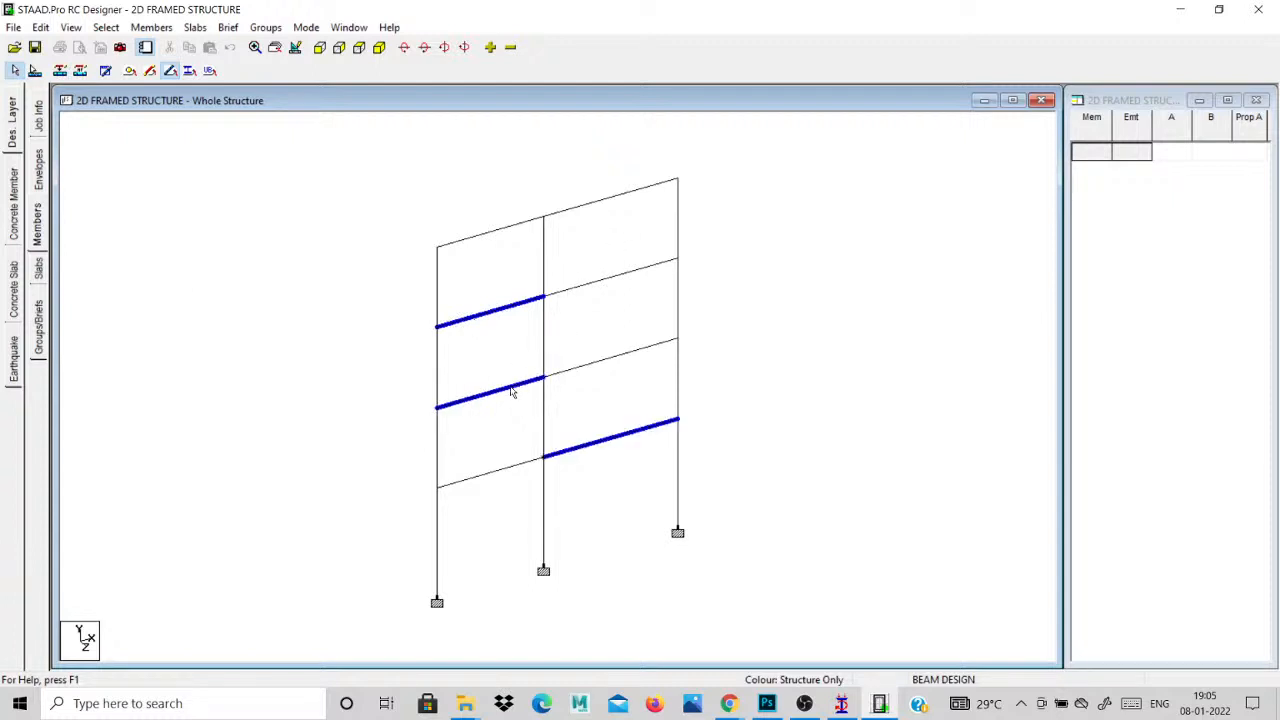
pyautogui.click(601, 204)
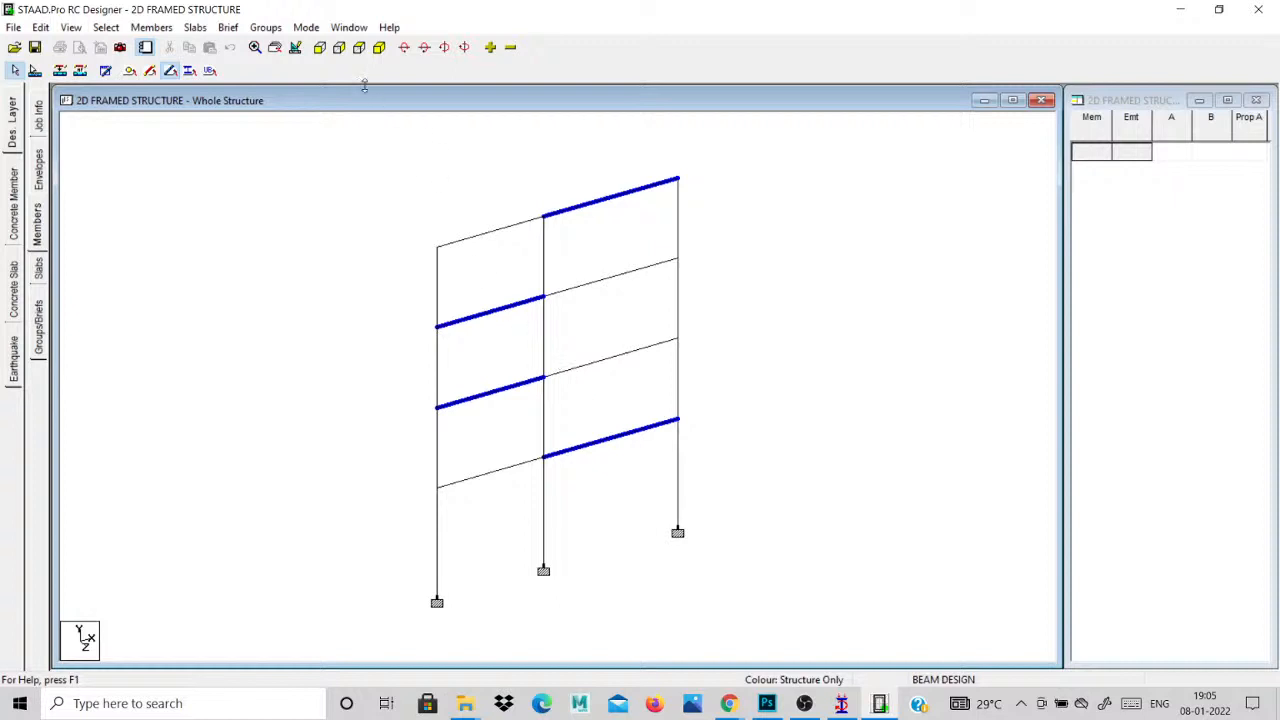
pyautogui.click(150, 27)
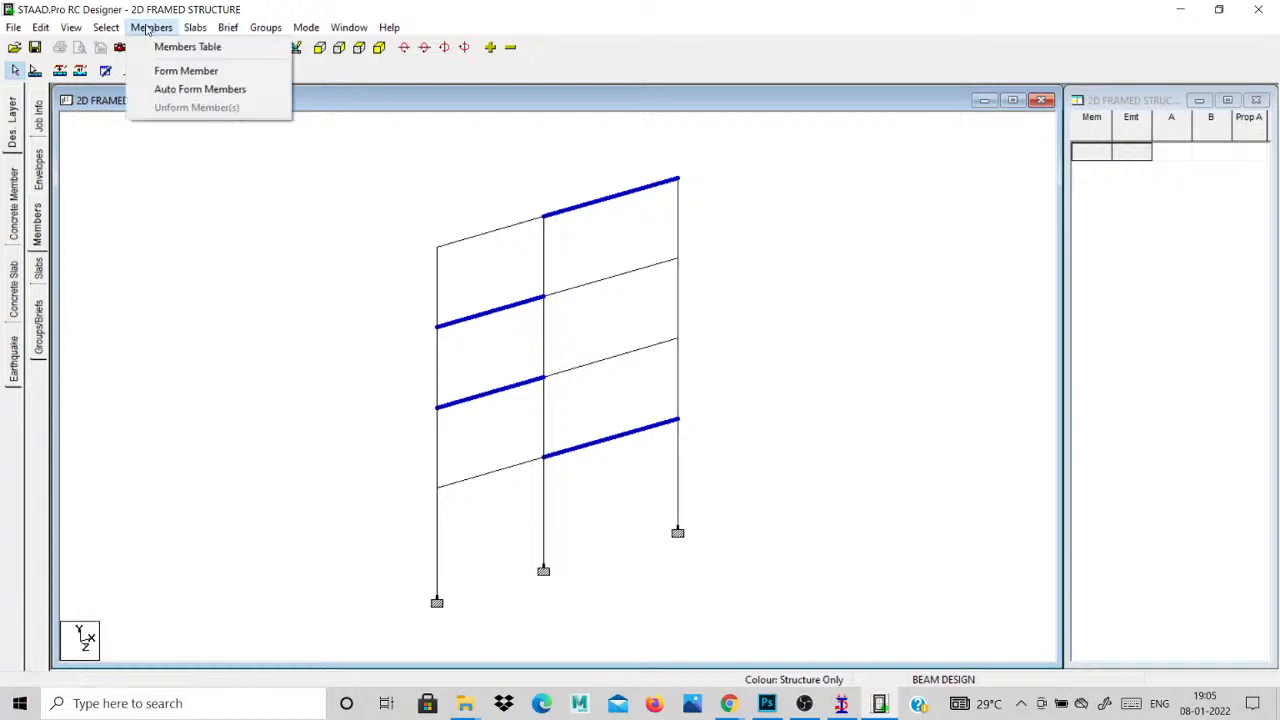
pyautogui.click(178, 89)
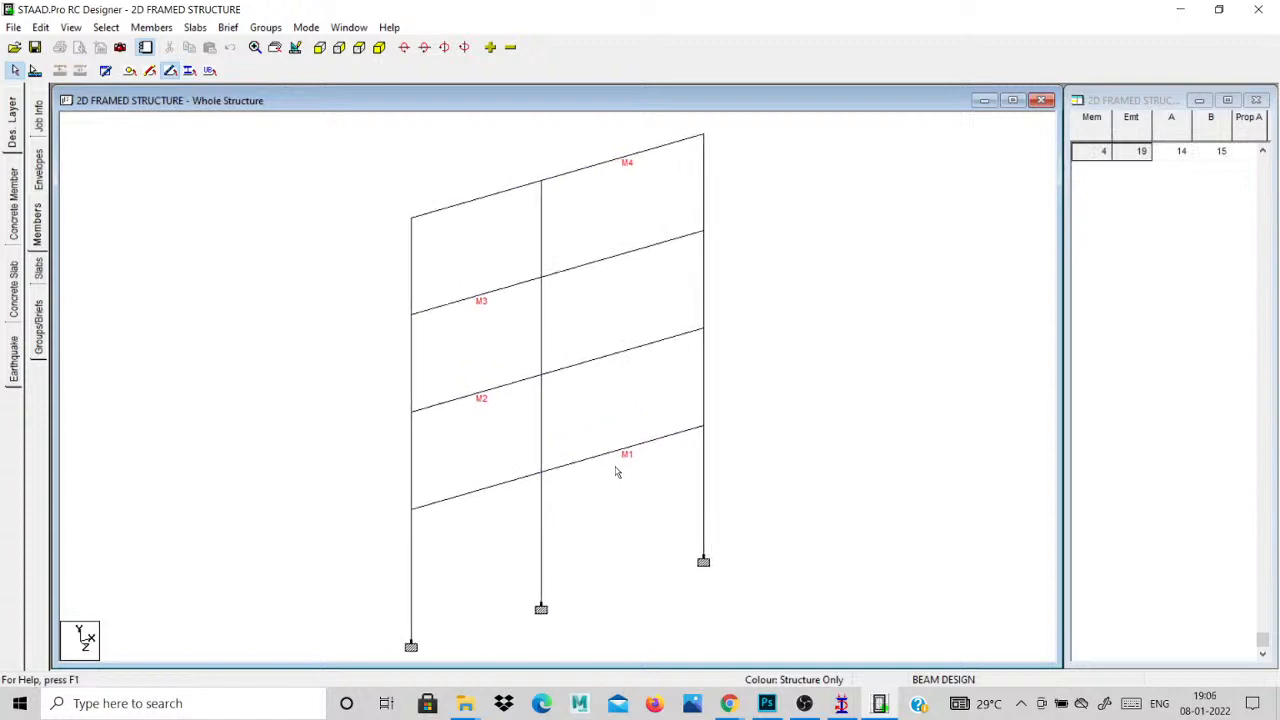
pyautogui.click(582, 460)
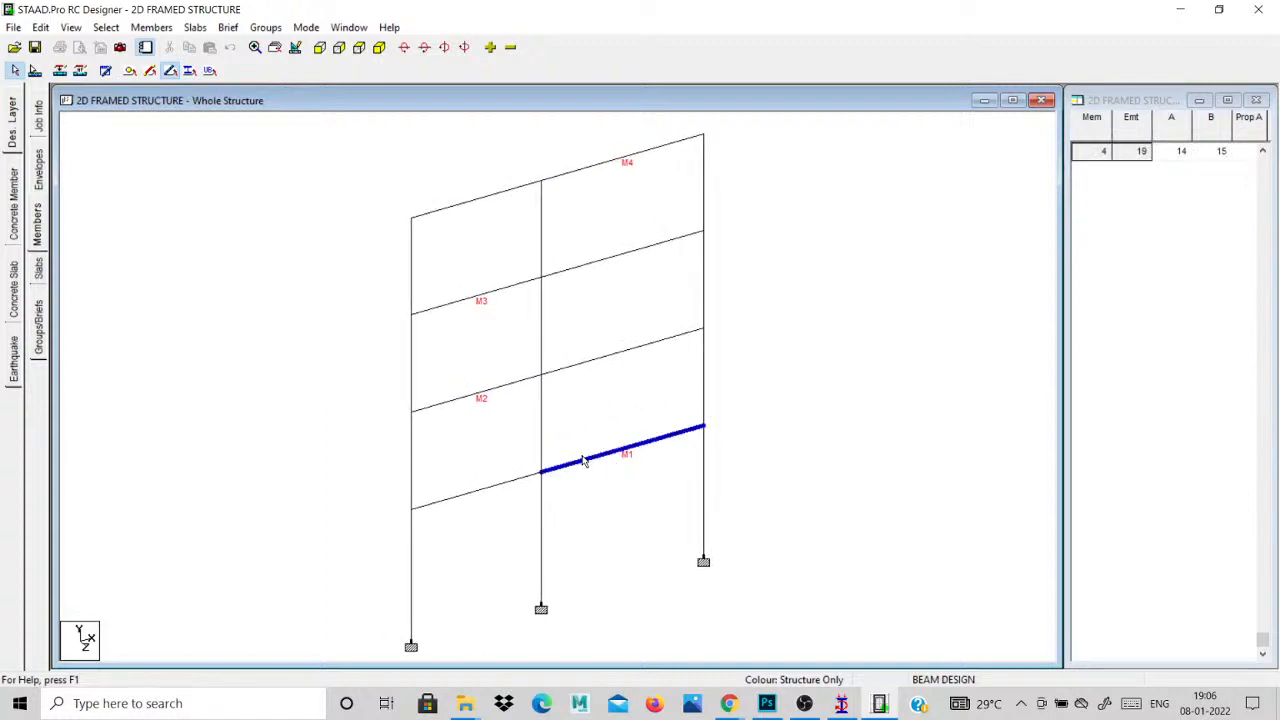
pyautogui.click(475, 408)
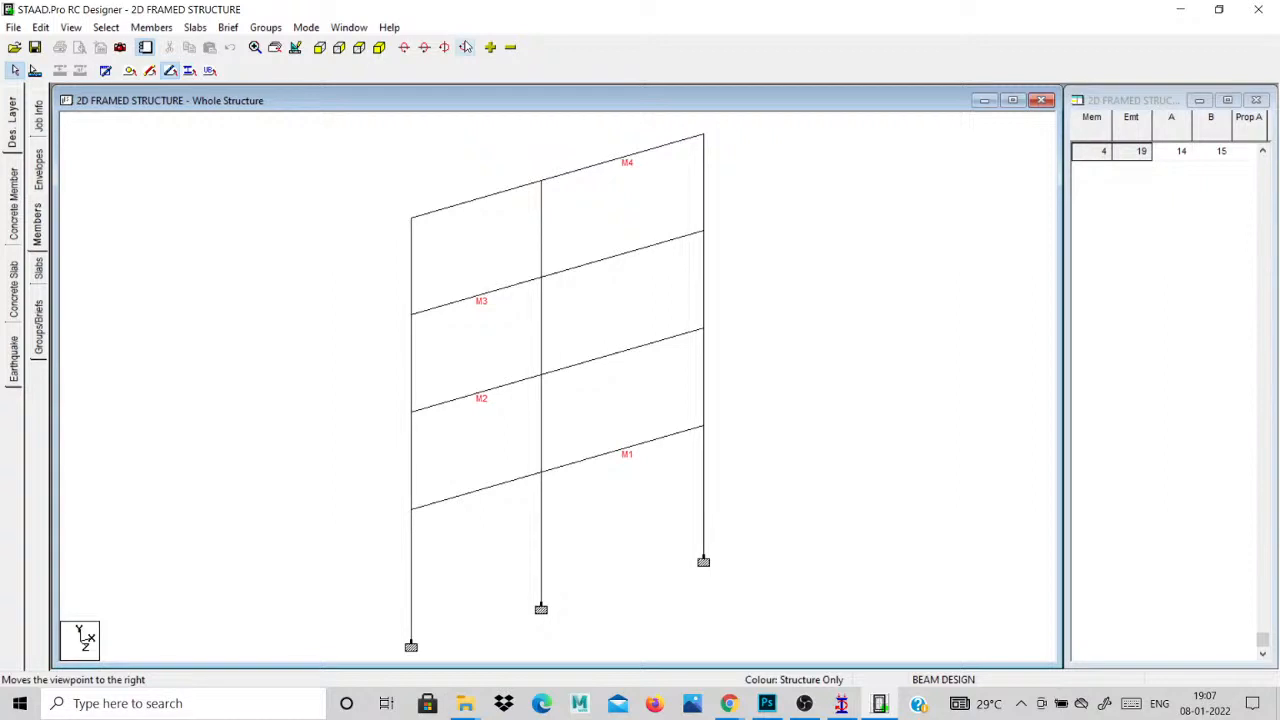
# Open the design groups and briefs, and start a new design brief B1 named BEAM DESIGN.
pyautogui.click(40, 322)
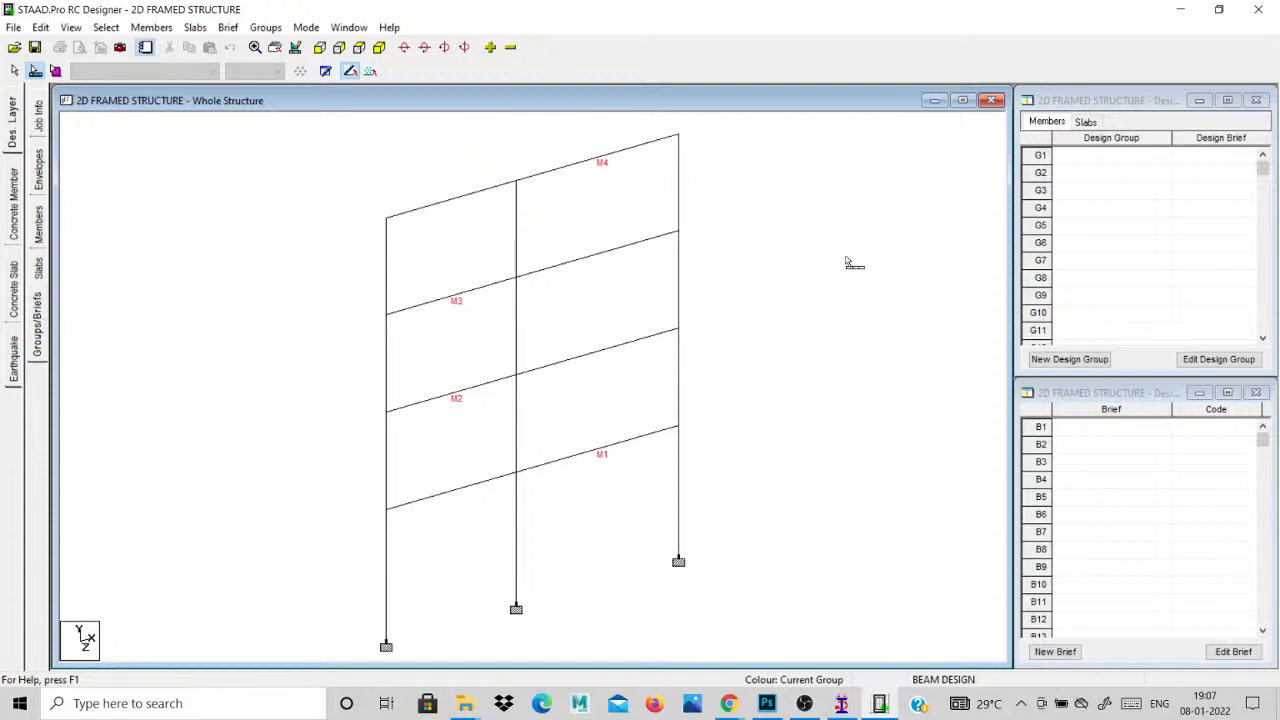
pyautogui.scroll(1, 846, 257)
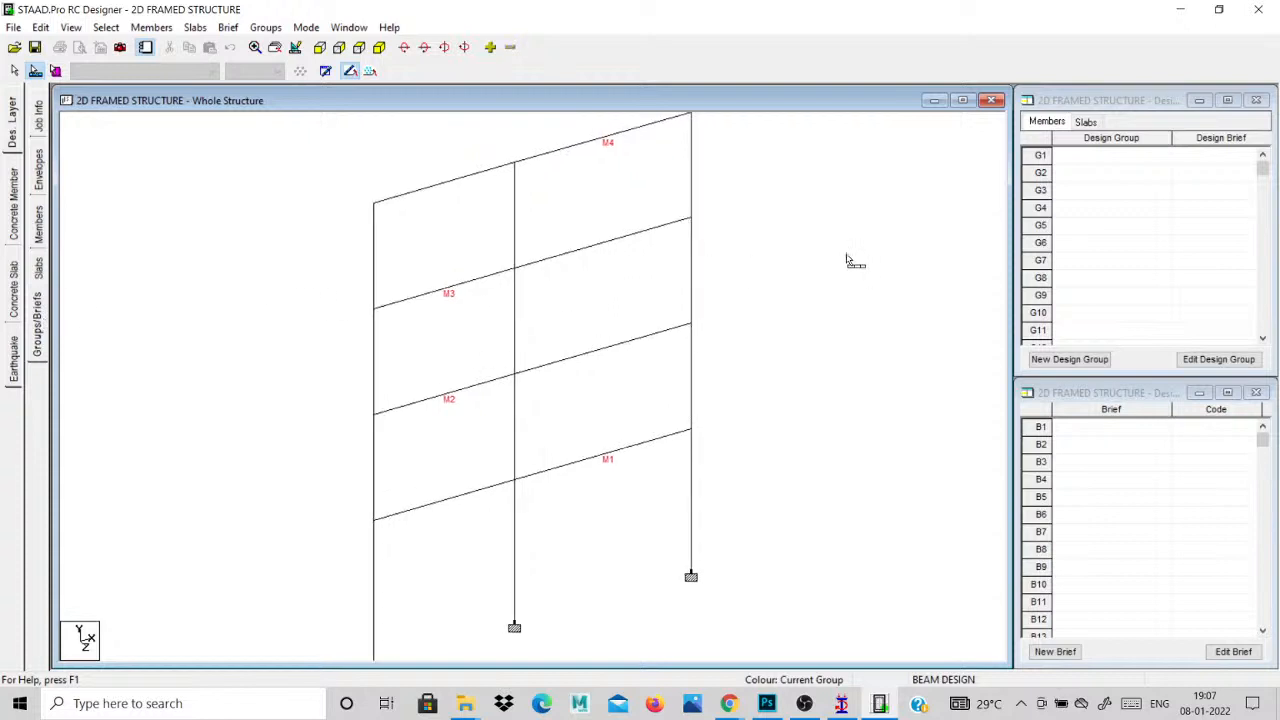
pyautogui.click(1057, 652)
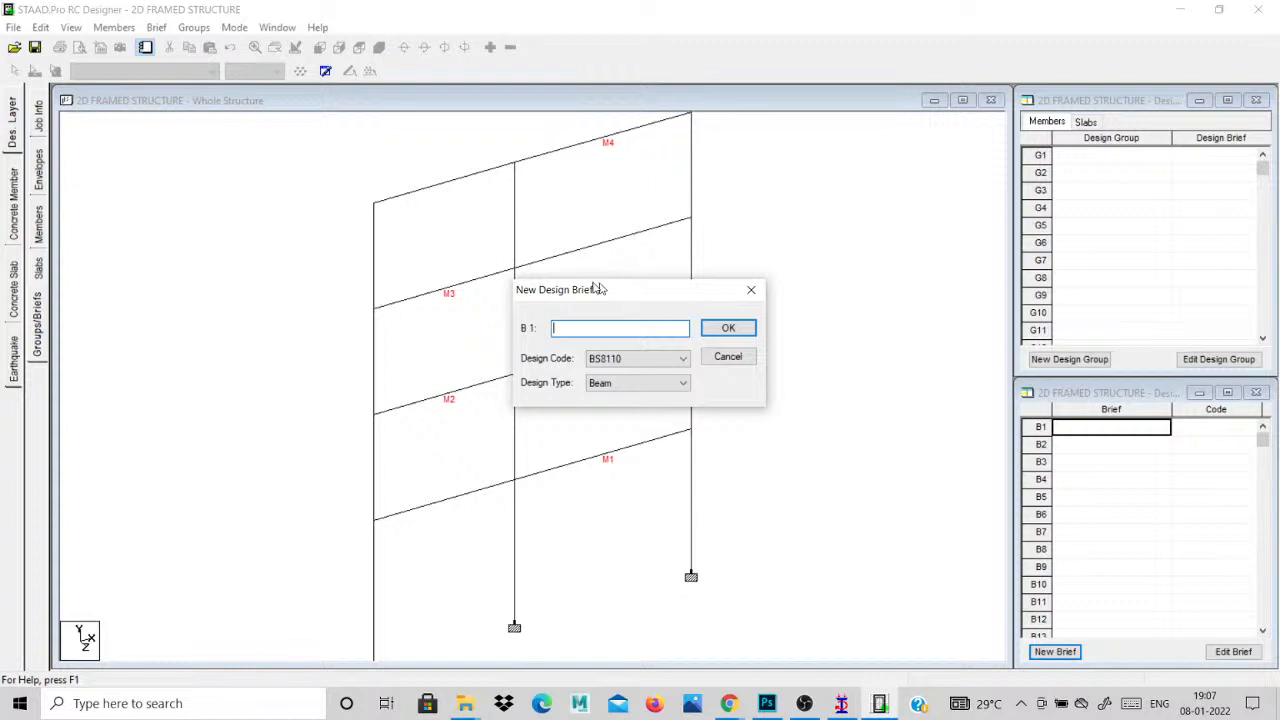
pyautogui.moveTo(622, 289); pyautogui.dragTo(533, 271)
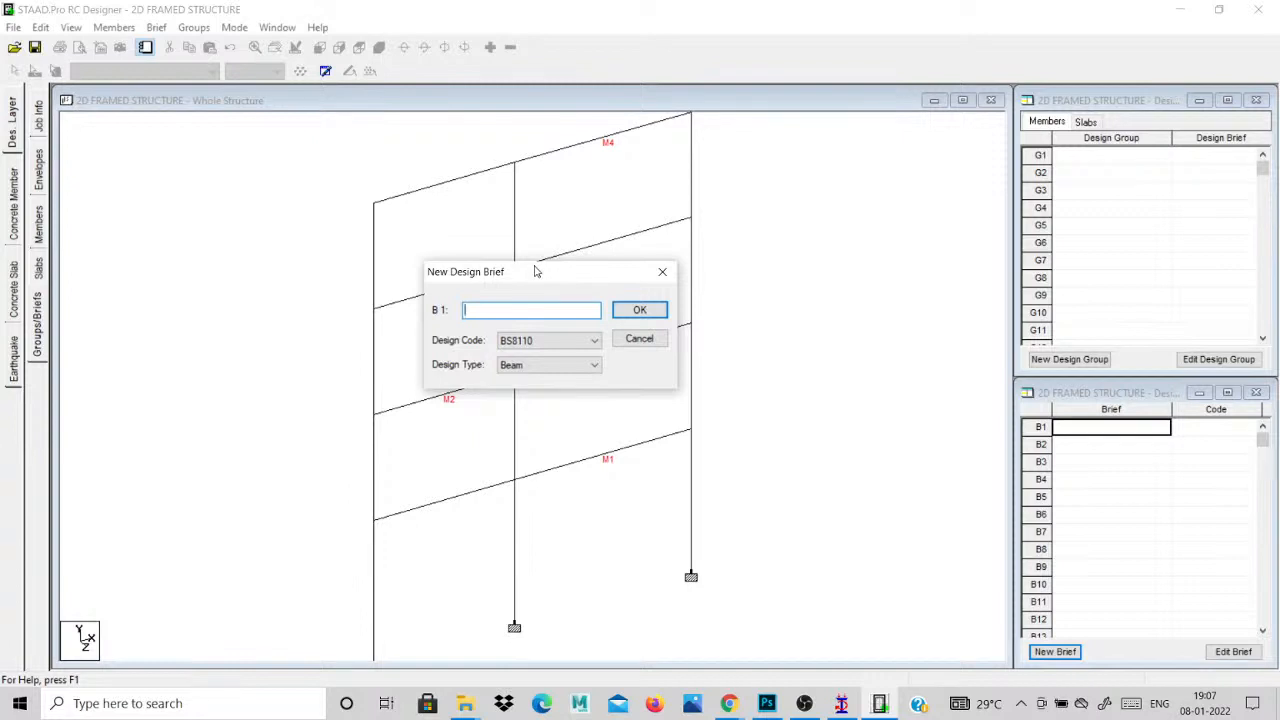
pyautogui.write('BEAM DESIGN')
# Set the new brief's design code to IS456 and its design type to Beam, and create it.
pyautogui.click(543, 340)
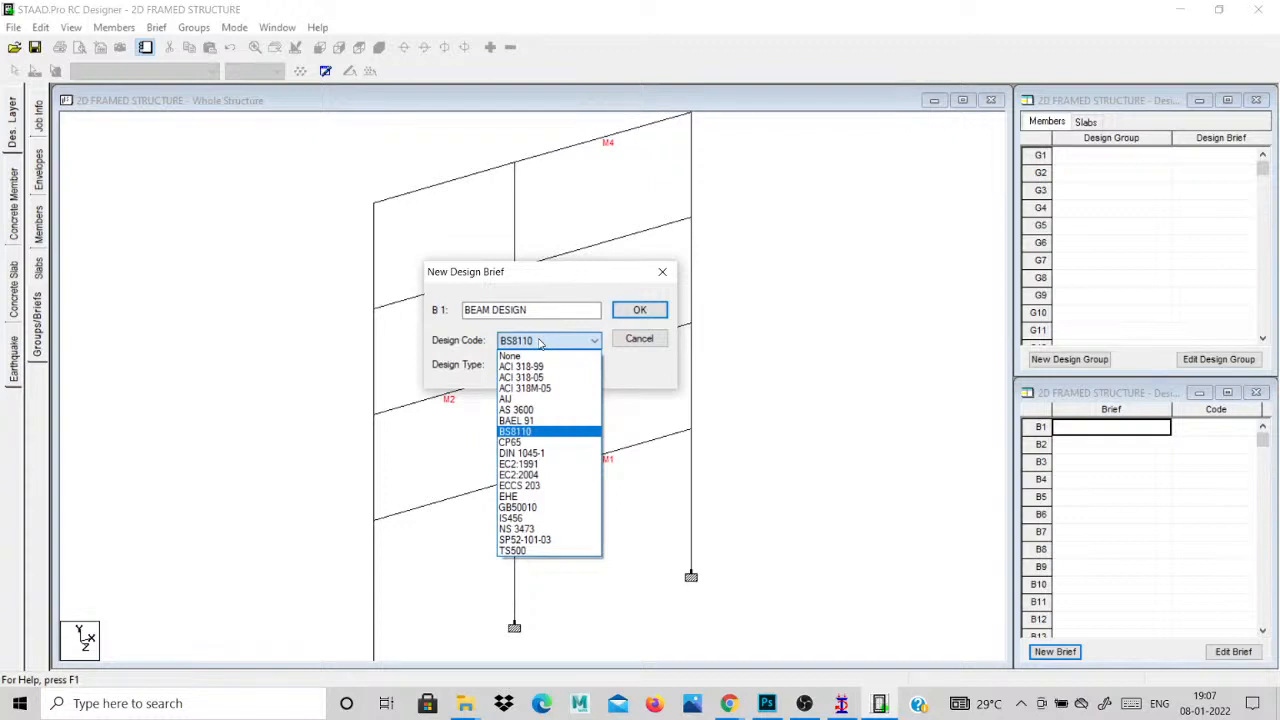
pyautogui.click(536, 520)
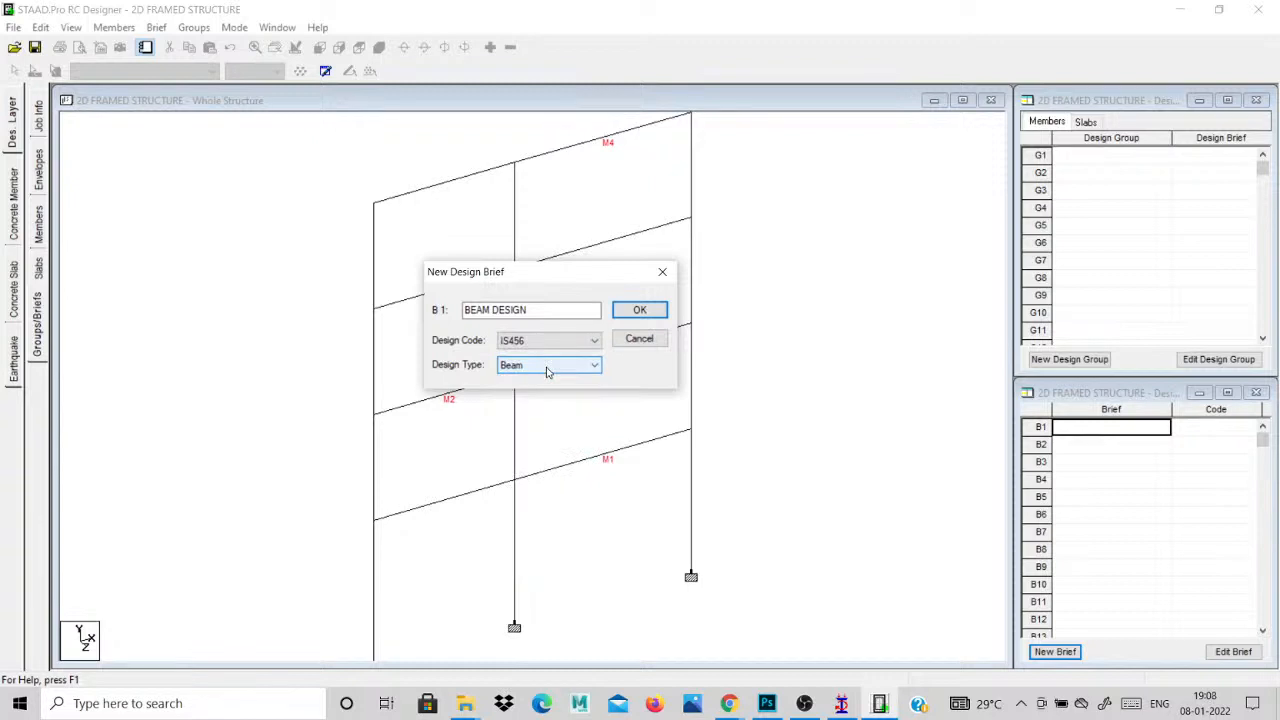
pyautogui.click(547, 366)
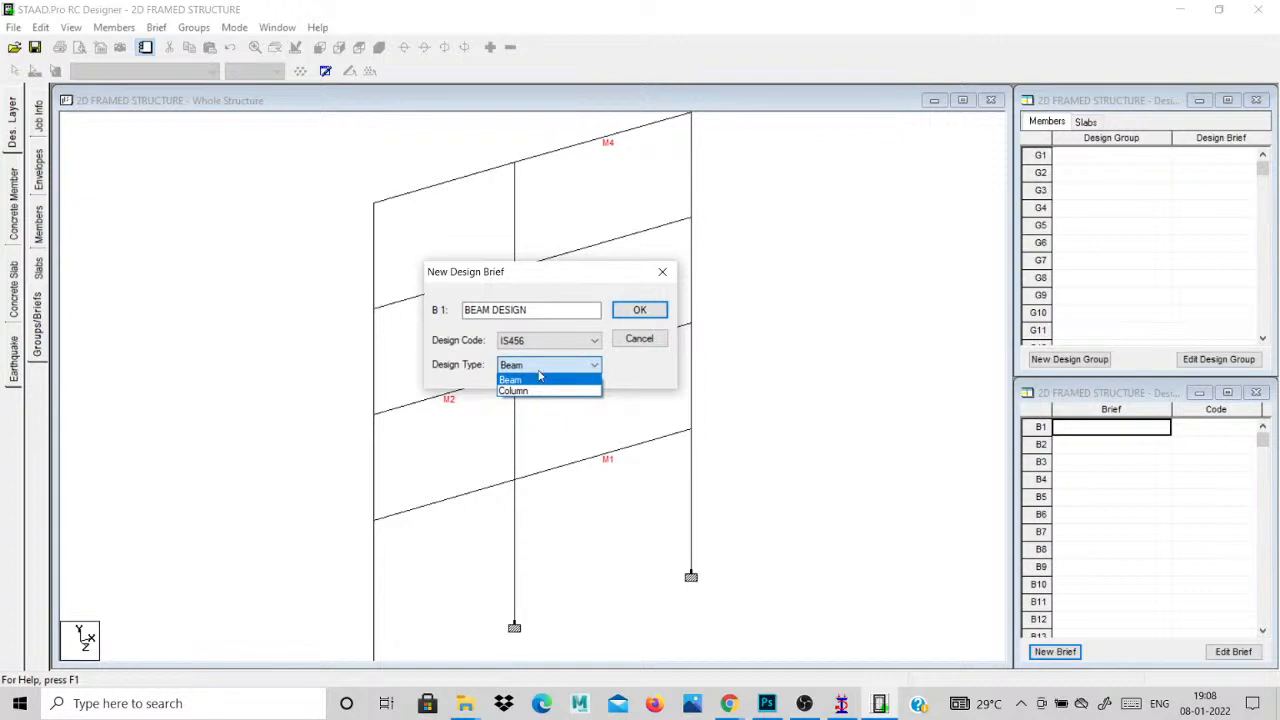
pyautogui.click(540, 378)
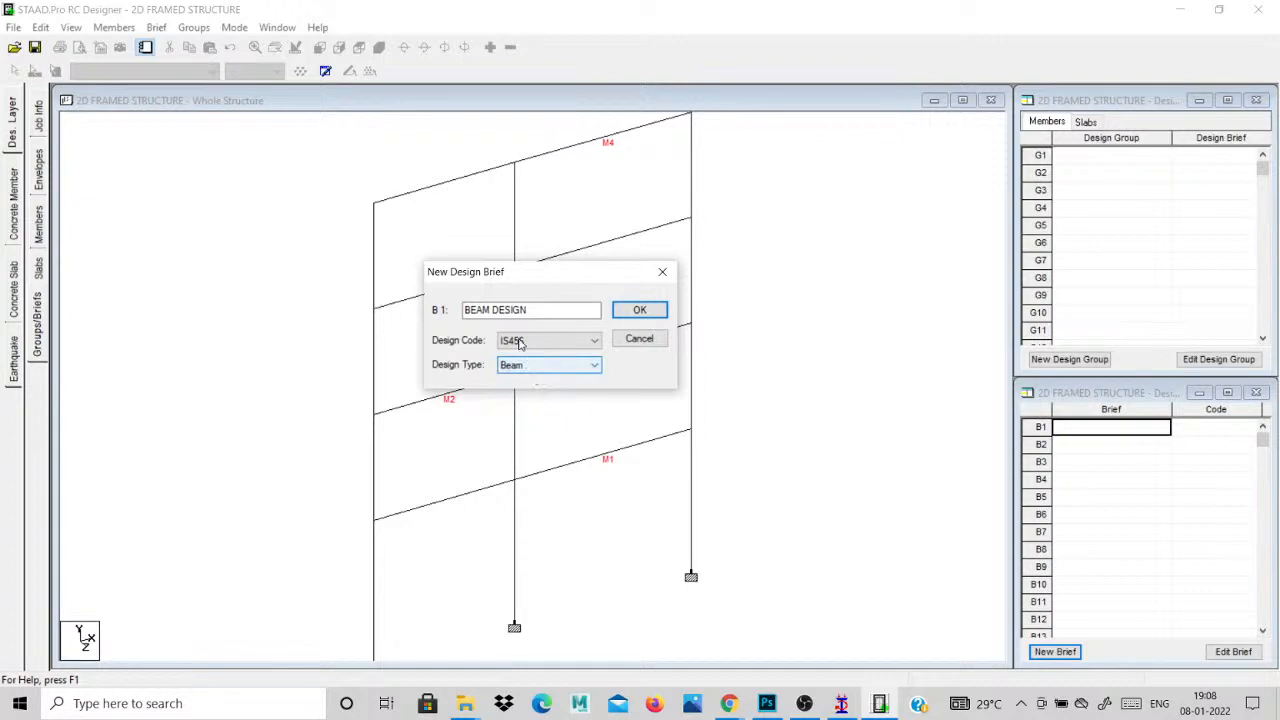
pyautogui.click(528, 309)
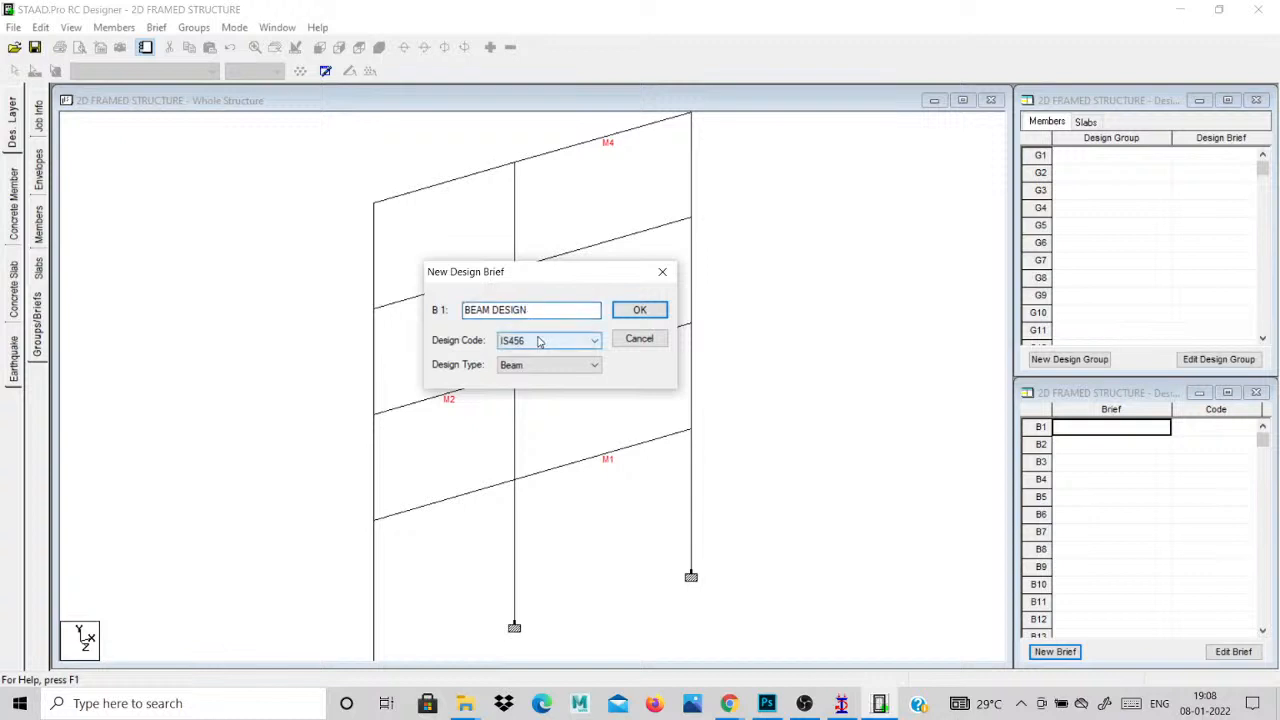
pyautogui.click(540, 342)
pyautogui.click(538, 342)
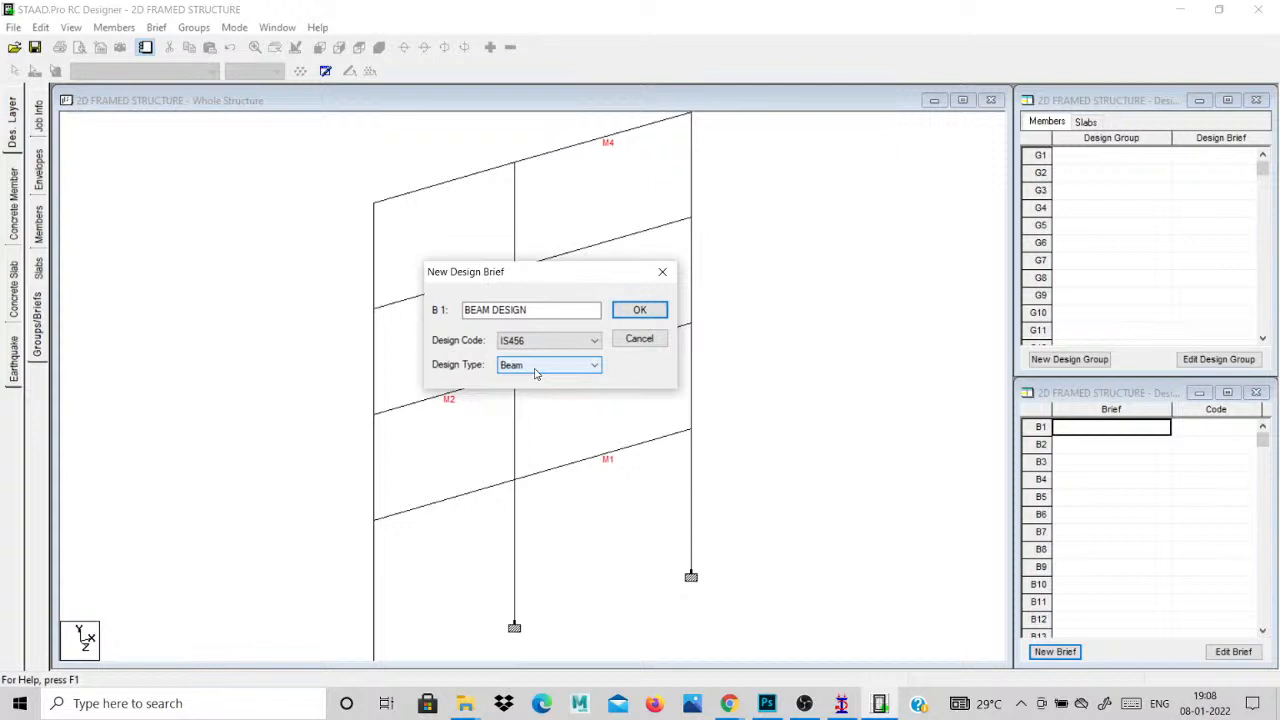
pyautogui.click(640, 310)
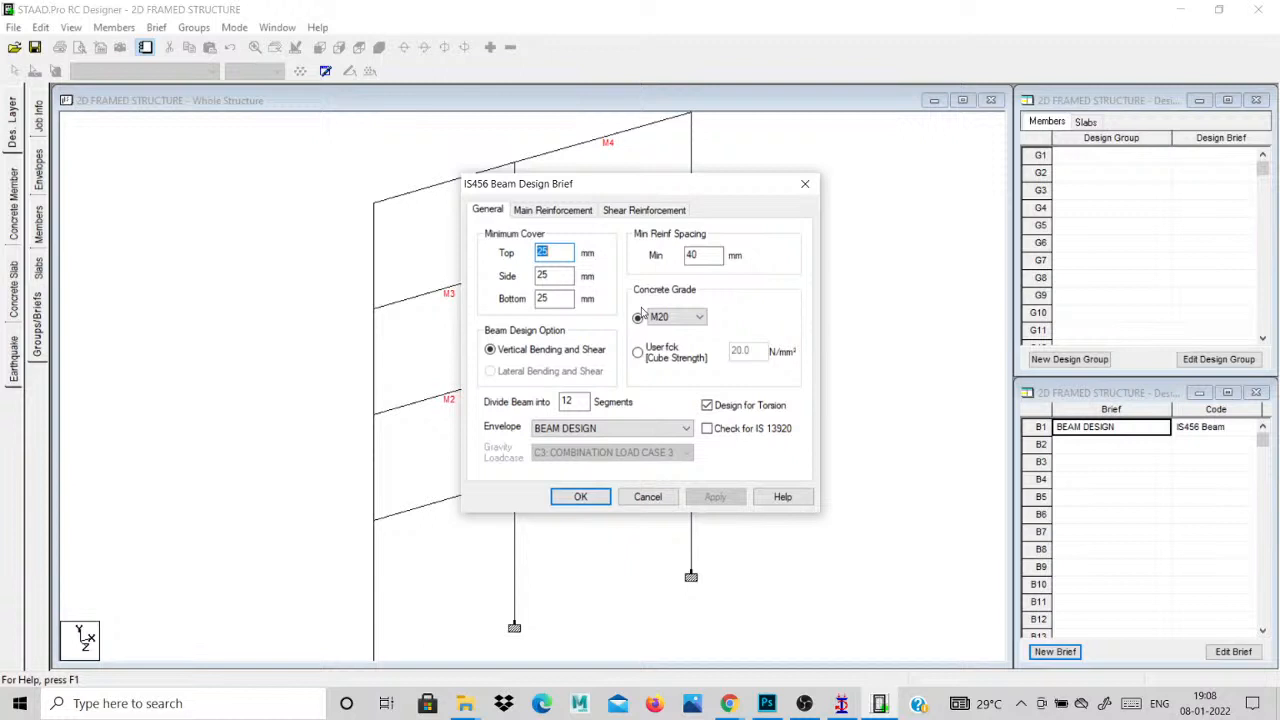
# Keep the brief's 25 mm top, side and bottom covers and 40 mm minimum spacing, and set the concrete grade to M25.
pyautogui.click(553, 246)
pyautogui.press('Tab')
pyautogui.press('Tab')
pyautogui.click(562, 295)
pyautogui.click(558, 257)
pyautogui.click(704, 255)
pyautogui.click(698, 318)
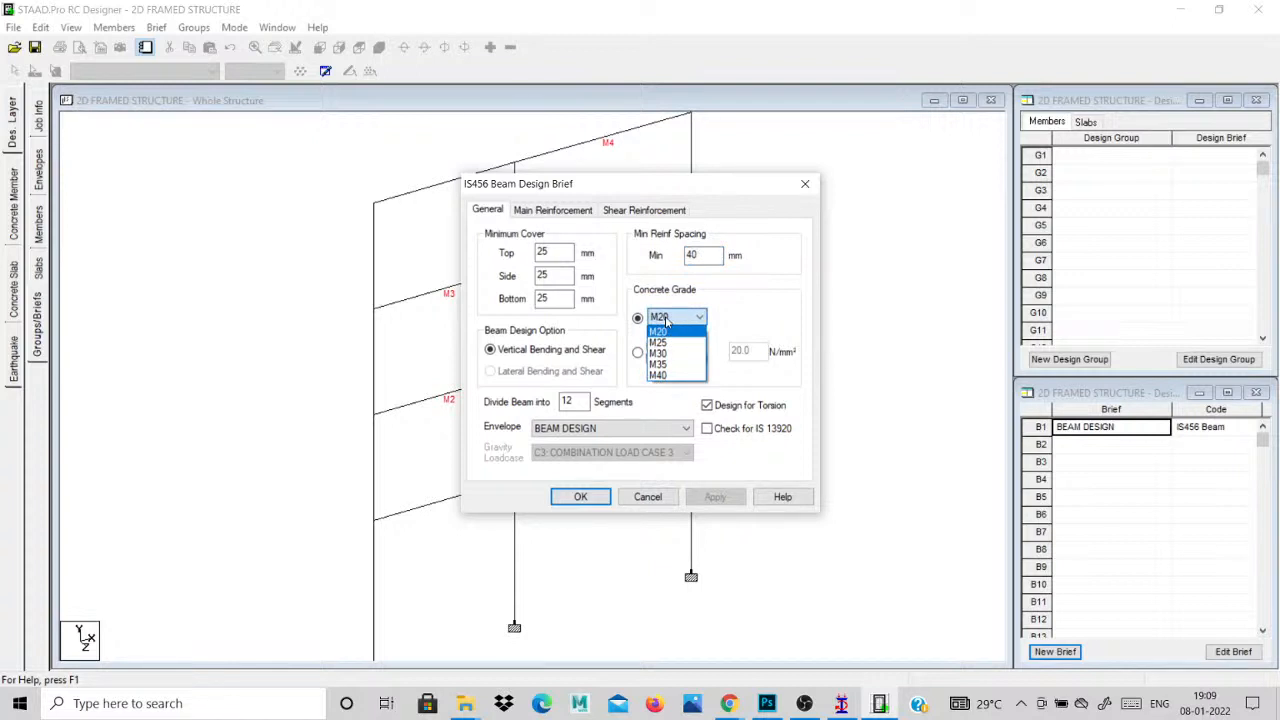
pyautogui.click(660, 375)
pyautogui.scroll(3, 686, 320)
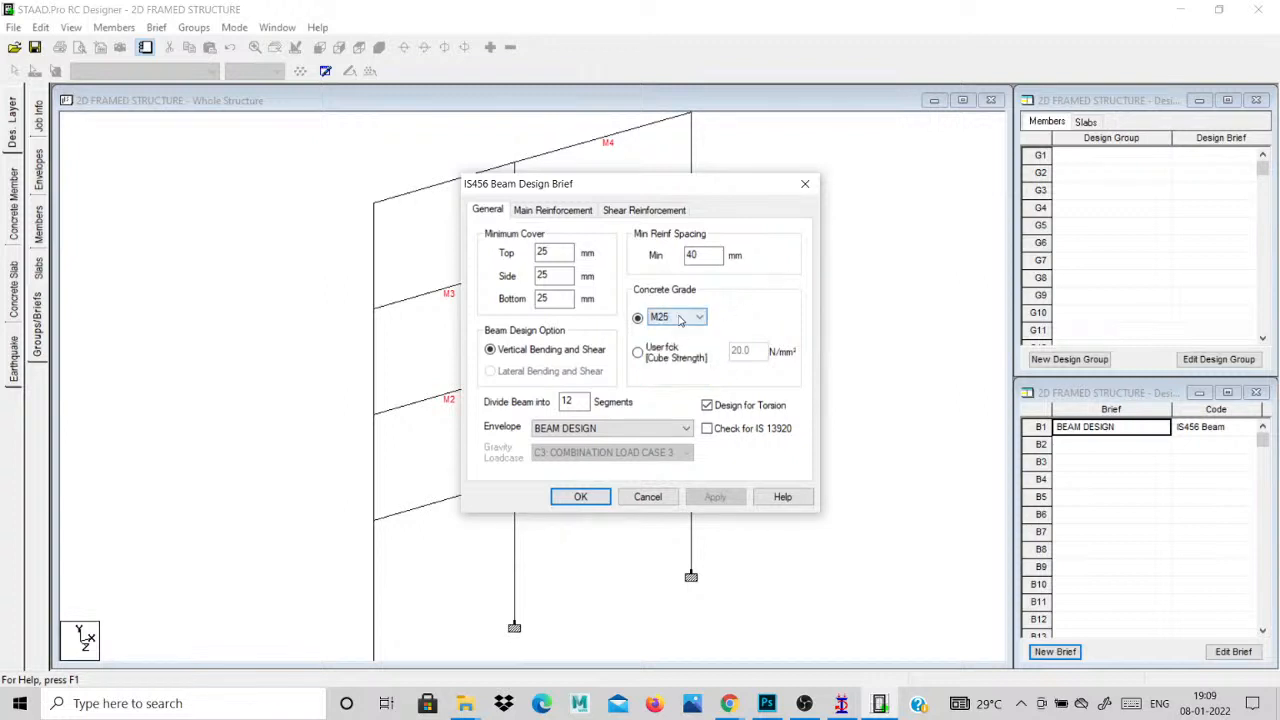
pyautogui.click(680, 318)
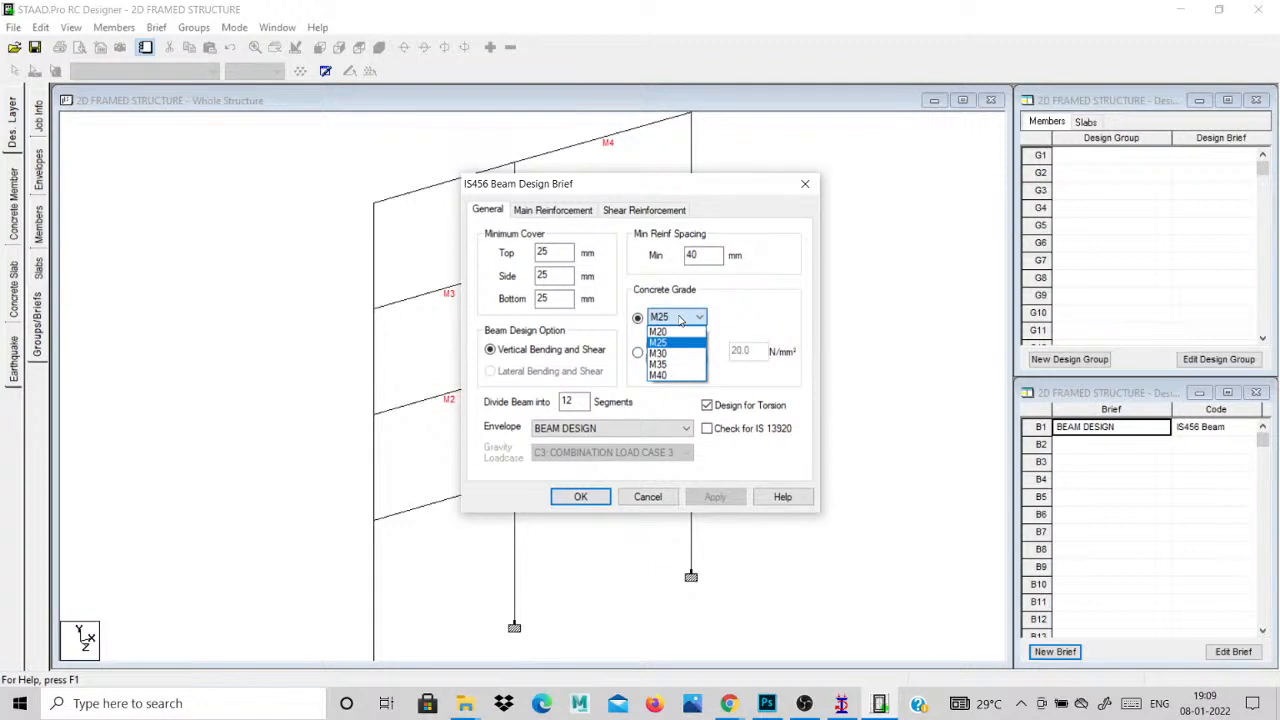
pyautogui.click(755, 309)
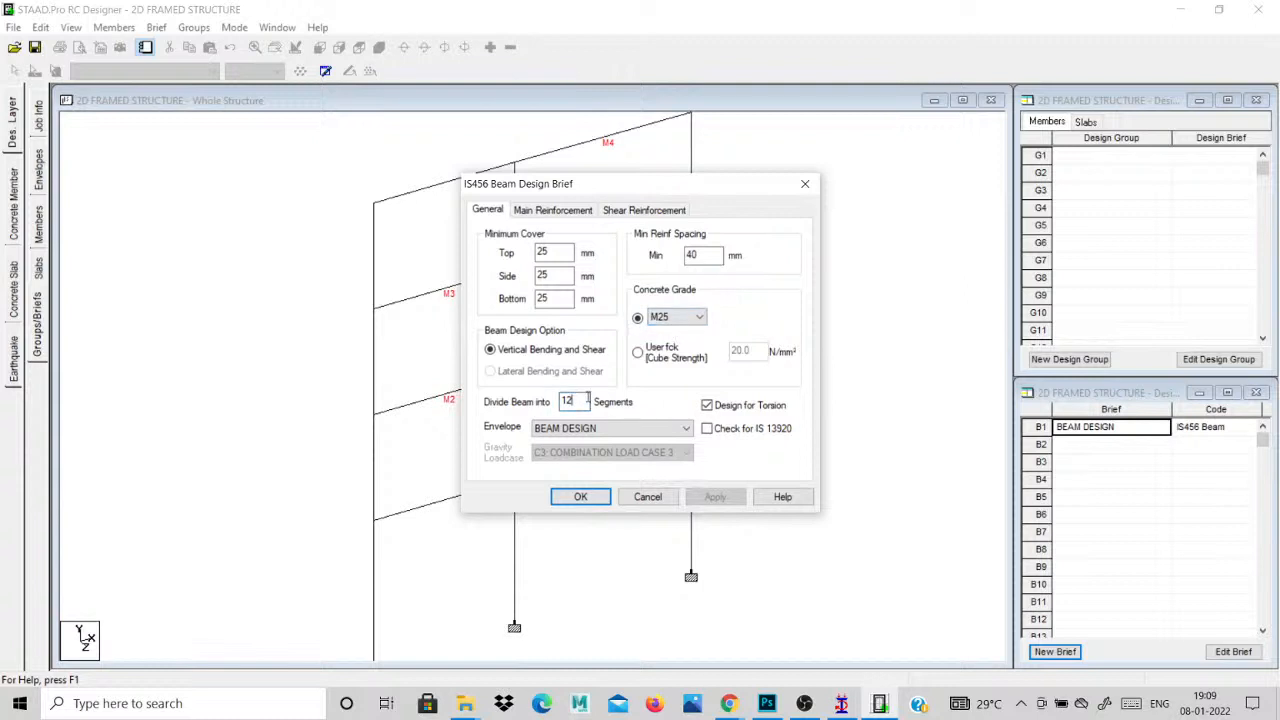
# Keep the beam divided into 12 segments and use the BEAM DESIGN envelope for the brief.
pyautogui.moveTo(587, 399); pyautogui.dragTo(550, 401)
pyautogui.click(660, 428)
pyautogui.click(660, 437)
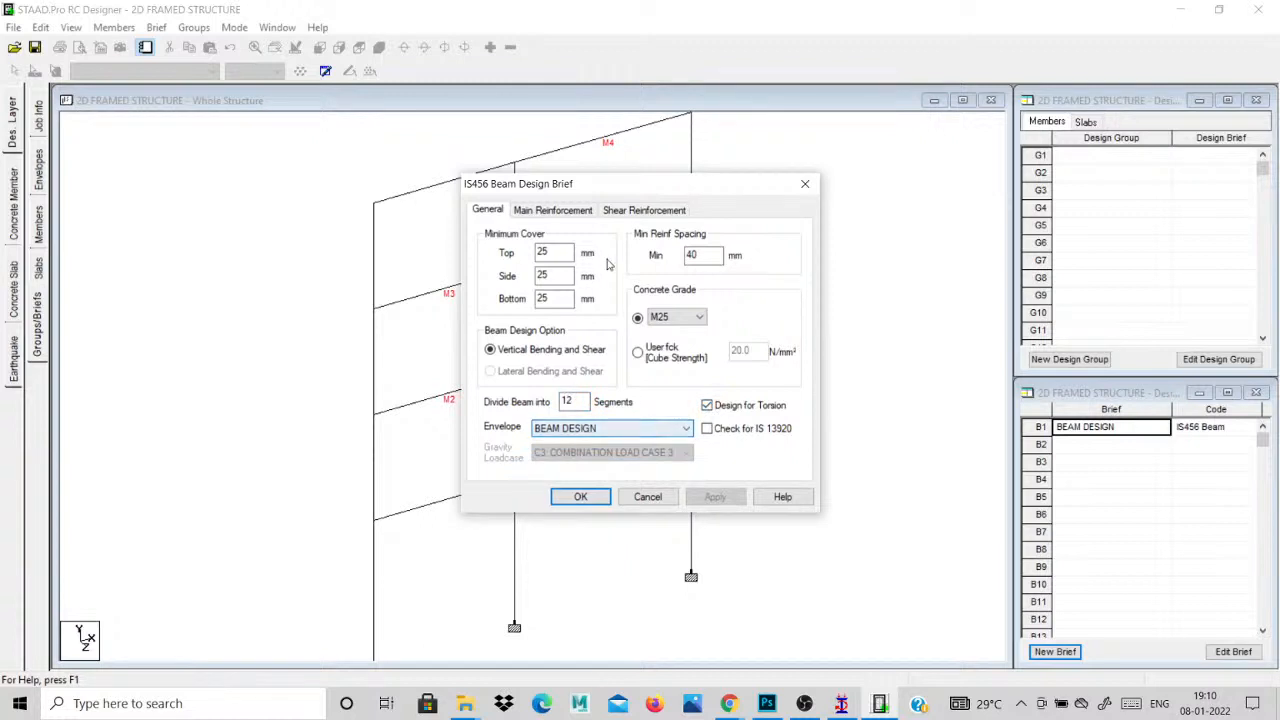
# Set the top main bars to minimum size 16, maximum size 20 and link hanger size 12, keeping the 32 mm minimum gap.
pyautogui.click(560, 211)
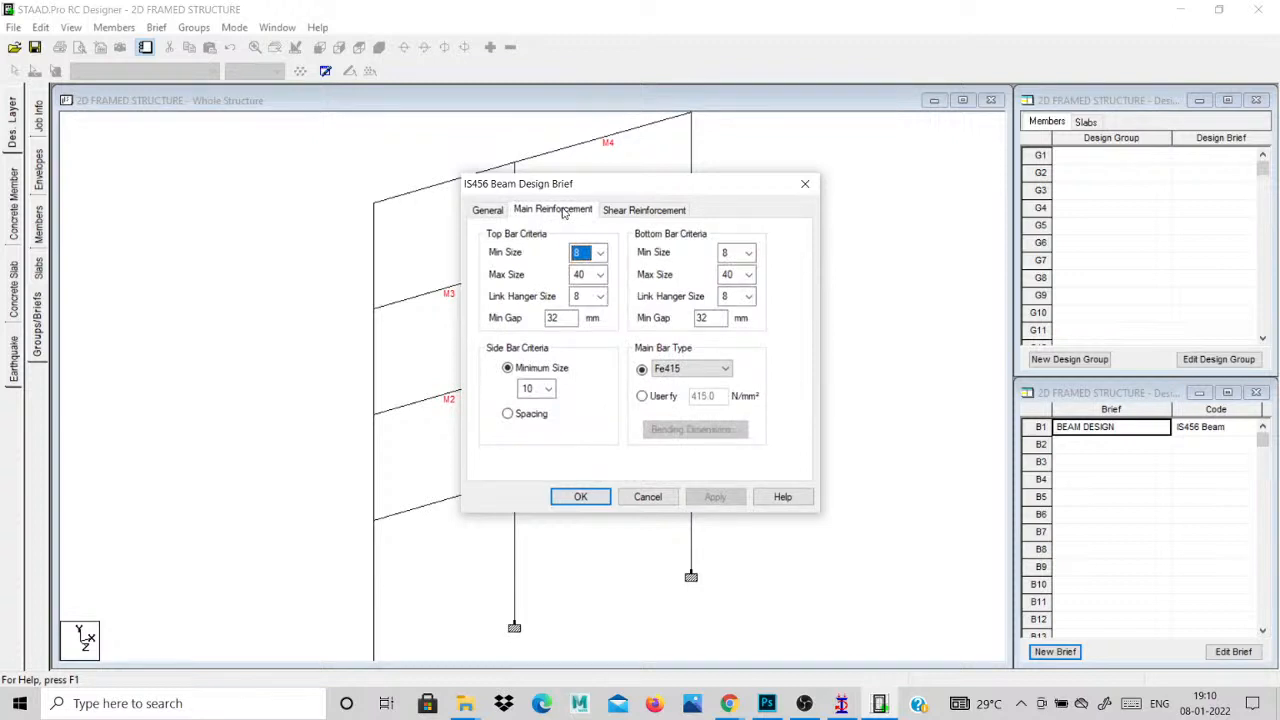
pyautogui.click(601, 252)
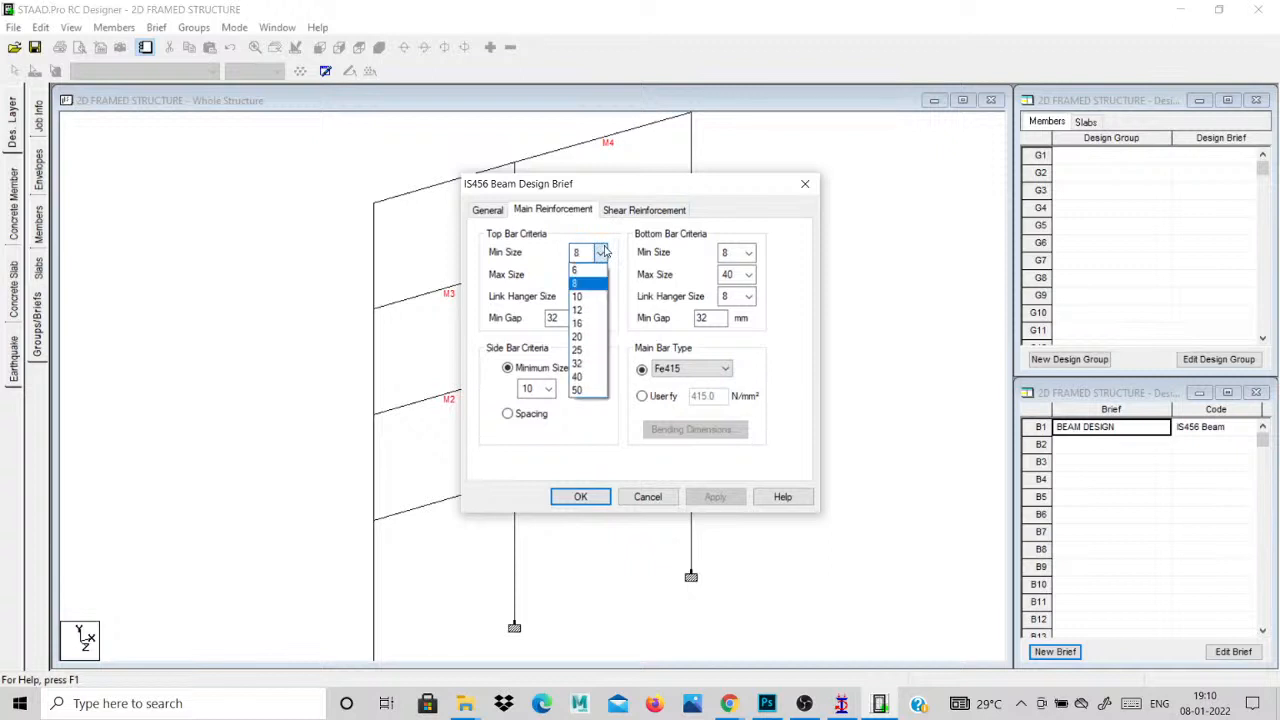
pyautogui.click(578, 310)
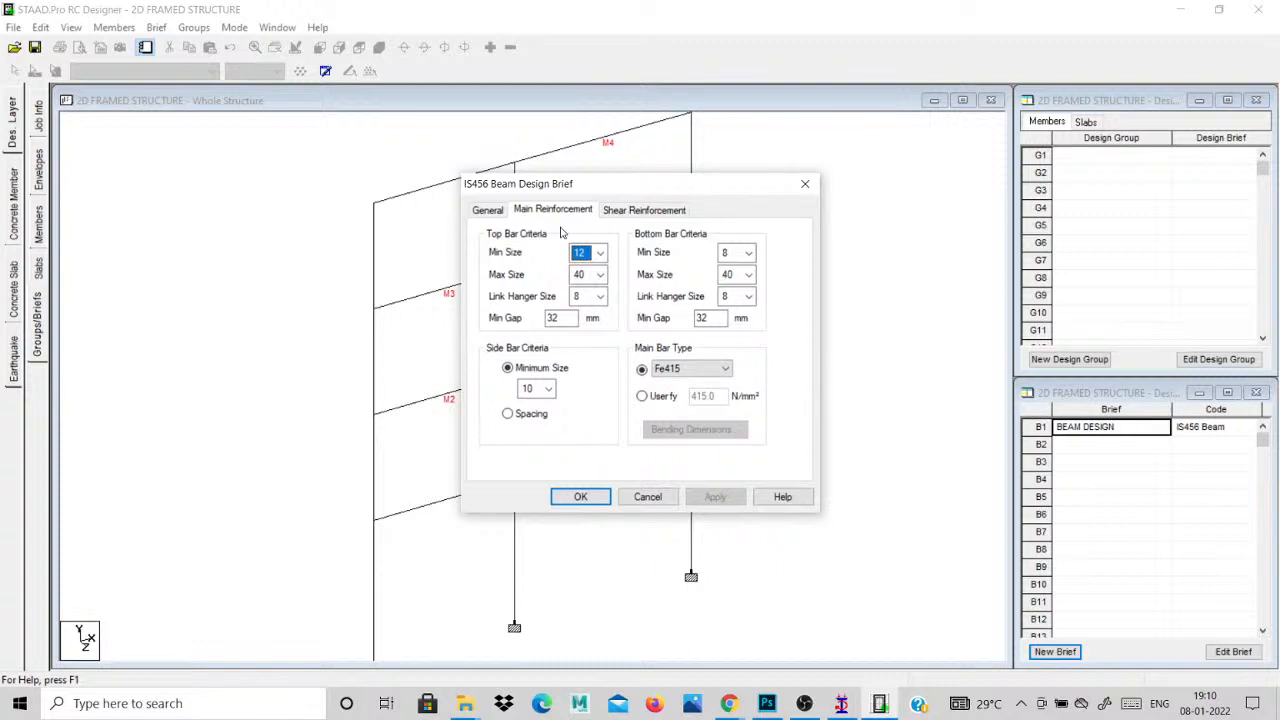
pyautogui.click(596, 252)
pyautogui.click(586, 326)
pyautogui.click(599, 275)
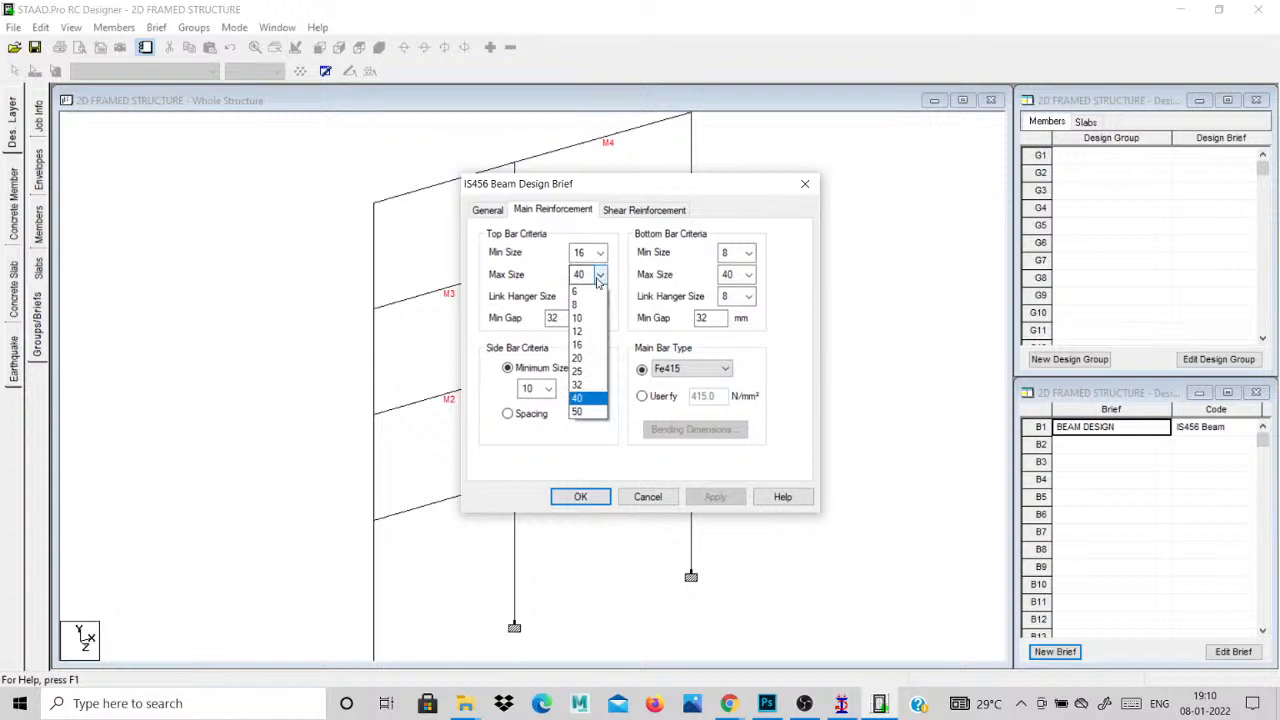
pyautogui.click(590, 357)
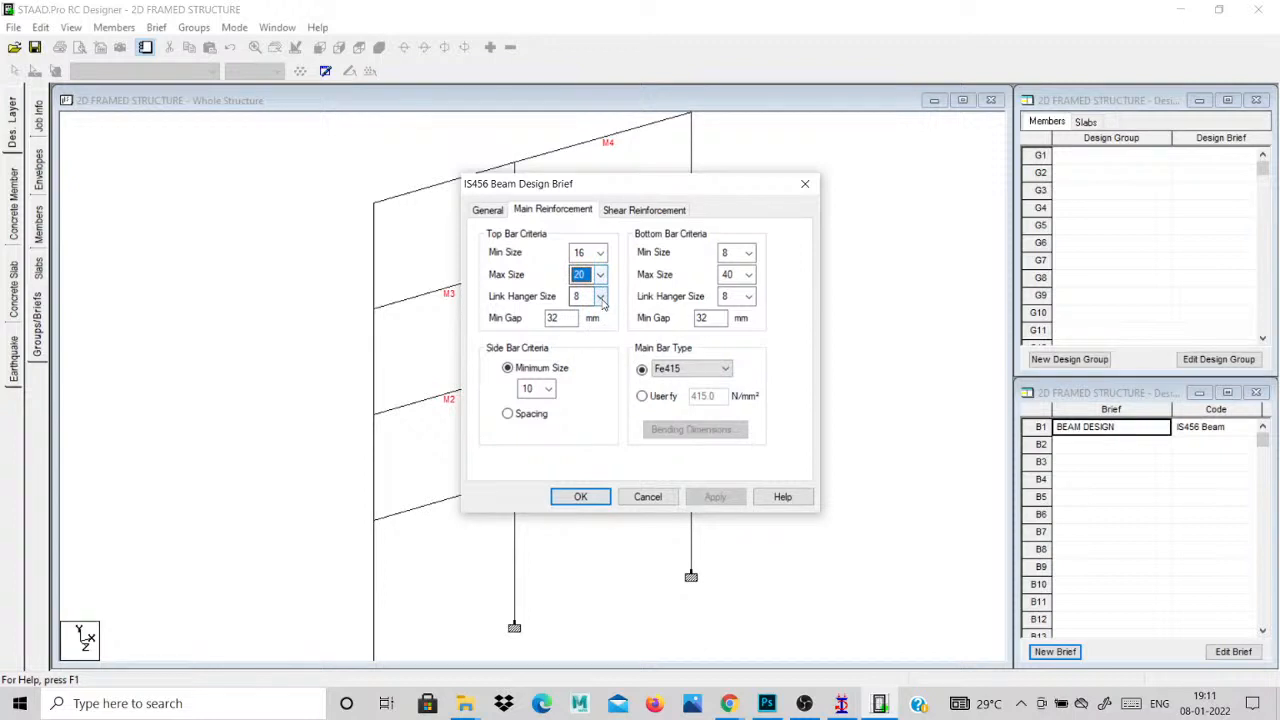
pyautogui.click(601, 297)
pyautogui.click(595, 355)
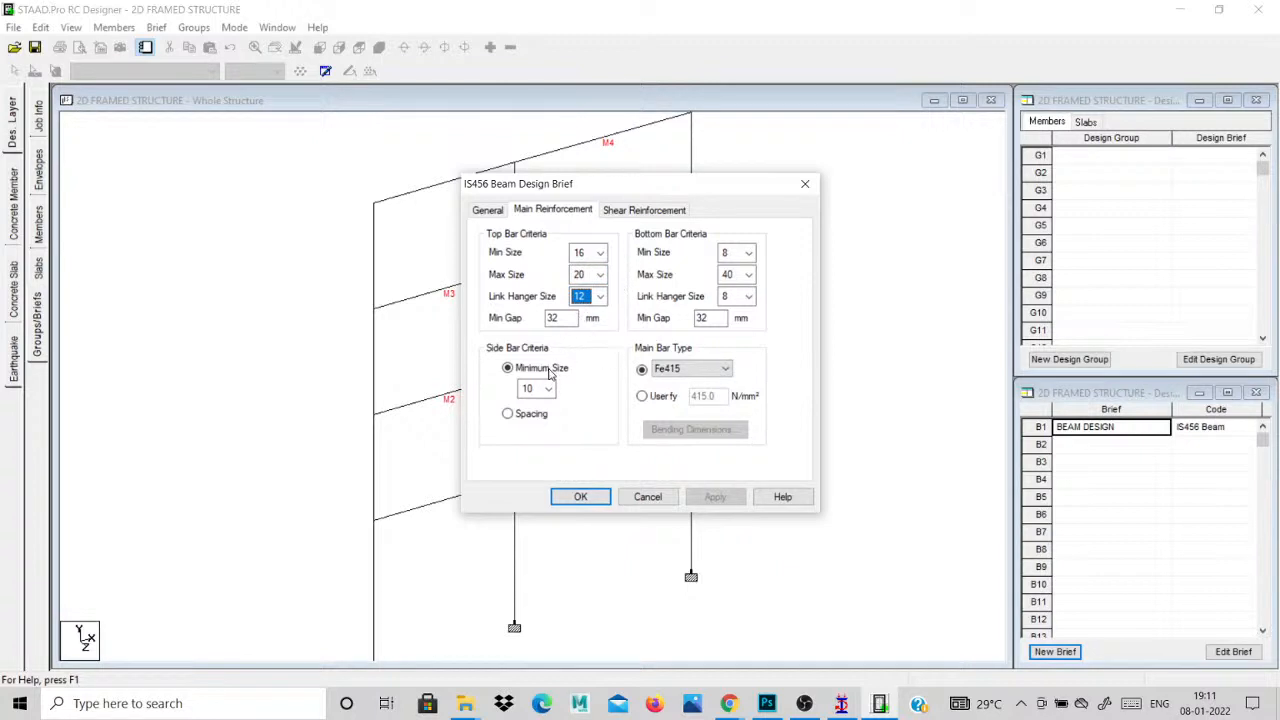
pyautogui.press('Tab')
pyautogui.click(558, 318)
# Set the bottom main bars to minimum size 16, maximum size 20 and link hanger size 12.
pyautogui.click(740, 252)
pyautogui.click(725, 320)
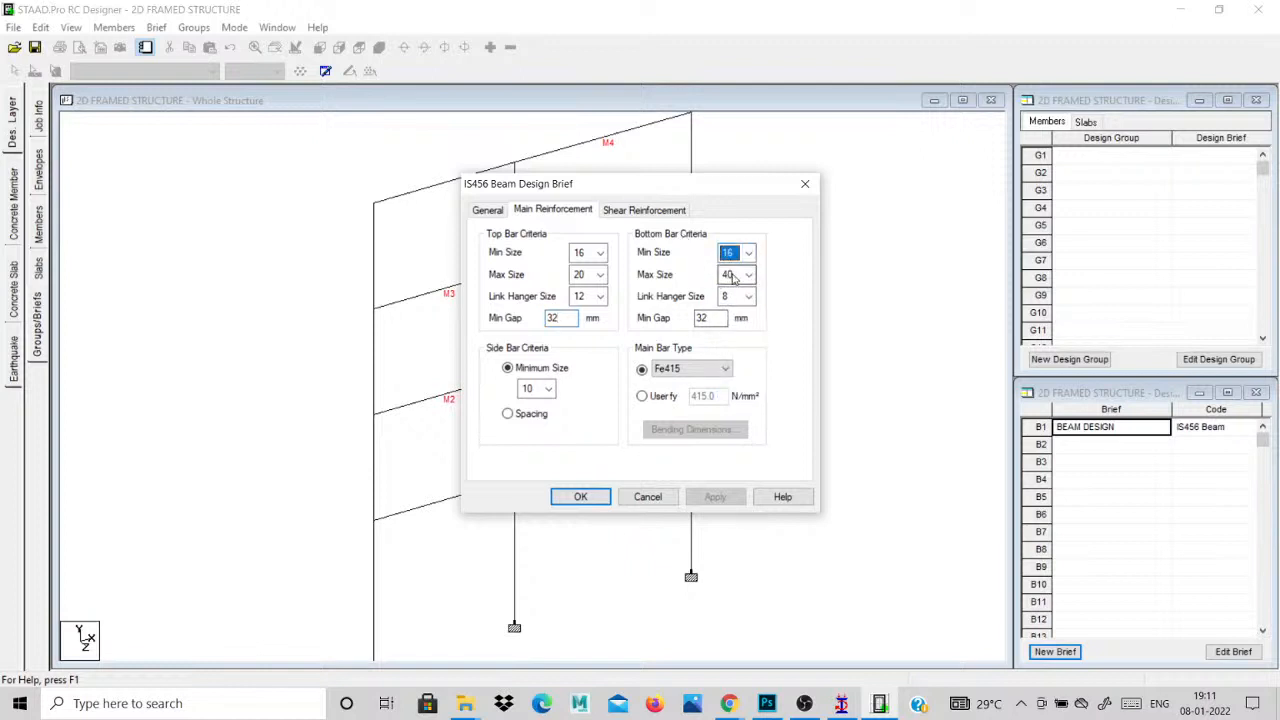
pyautogui.click(735, 275)
pyautogui.click(724, 355)
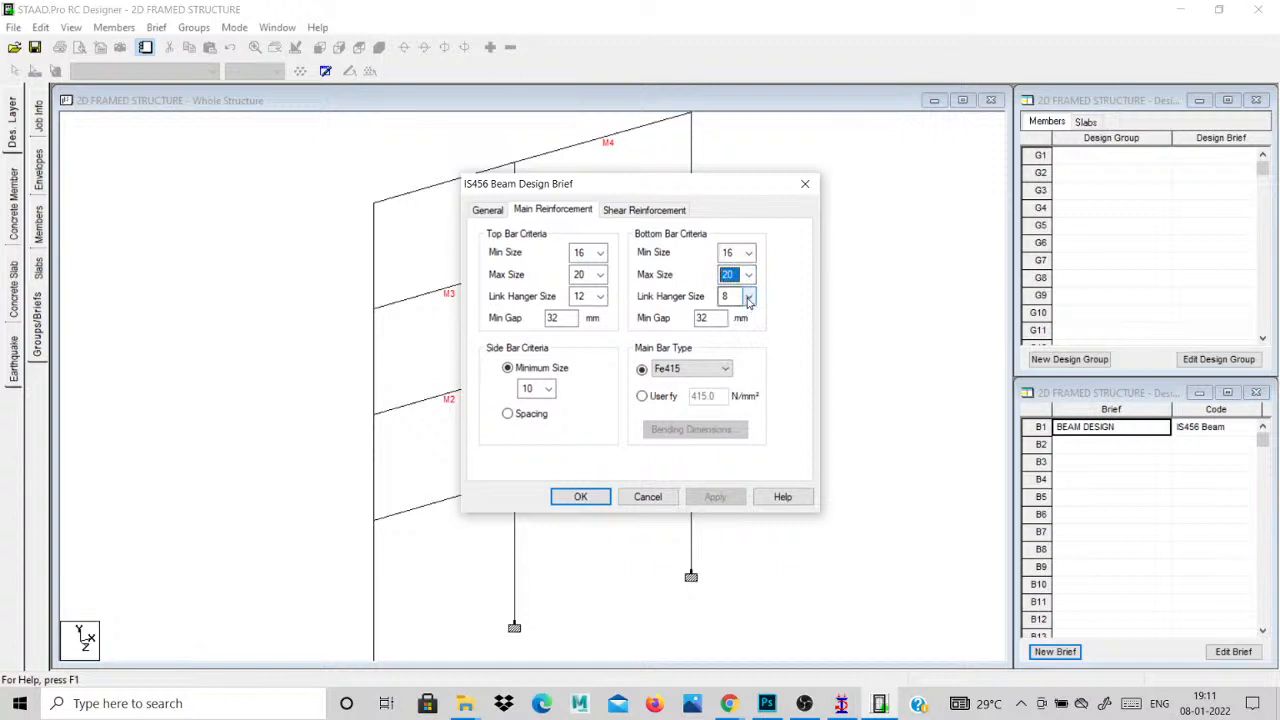
pyautogui.click(748, 297)
pyautogui.click(740, 334)
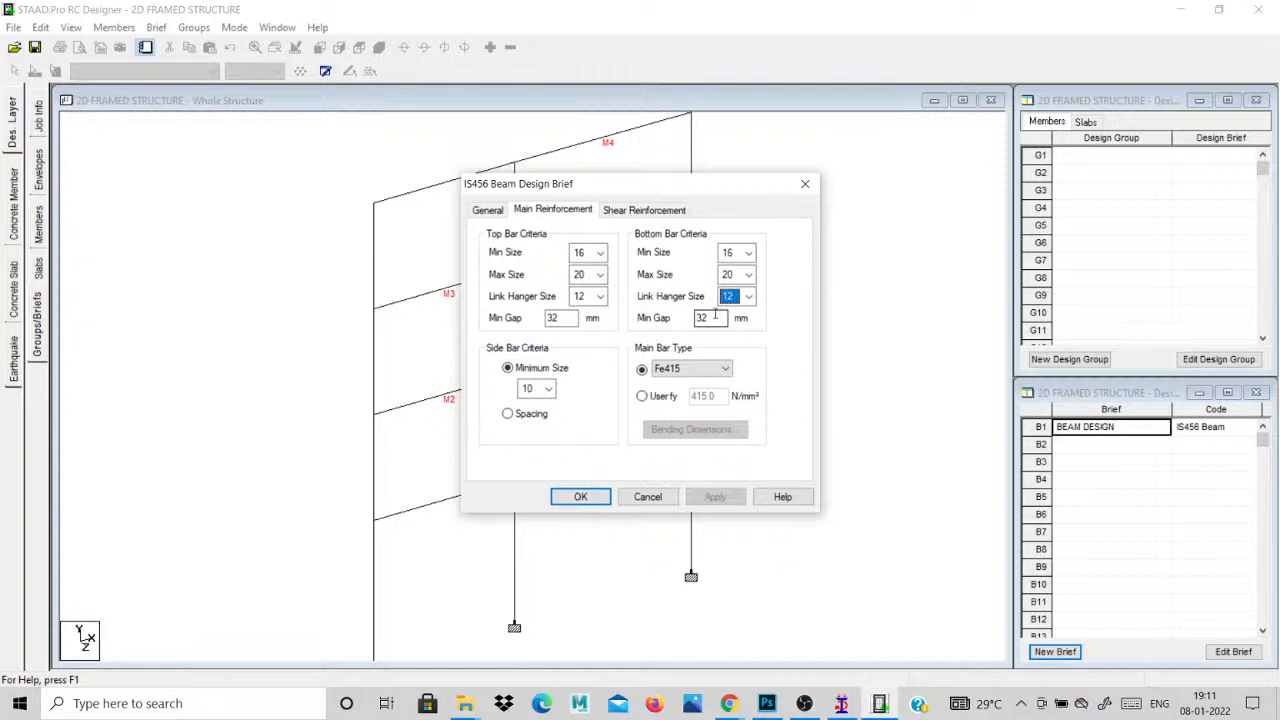
# Set the main bar type to Fe500 and the side bars to a minimum size of 12.
pyautogui.click(688, 369)
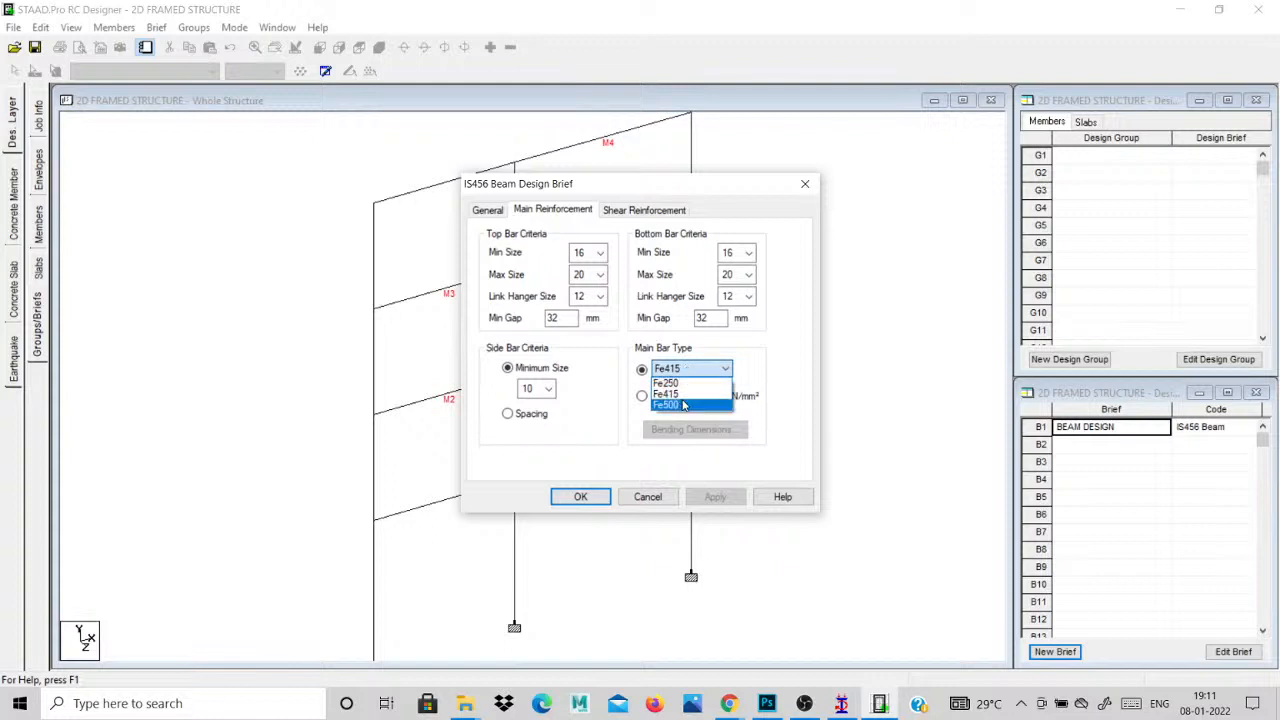
pyautogui.click(684, 405)
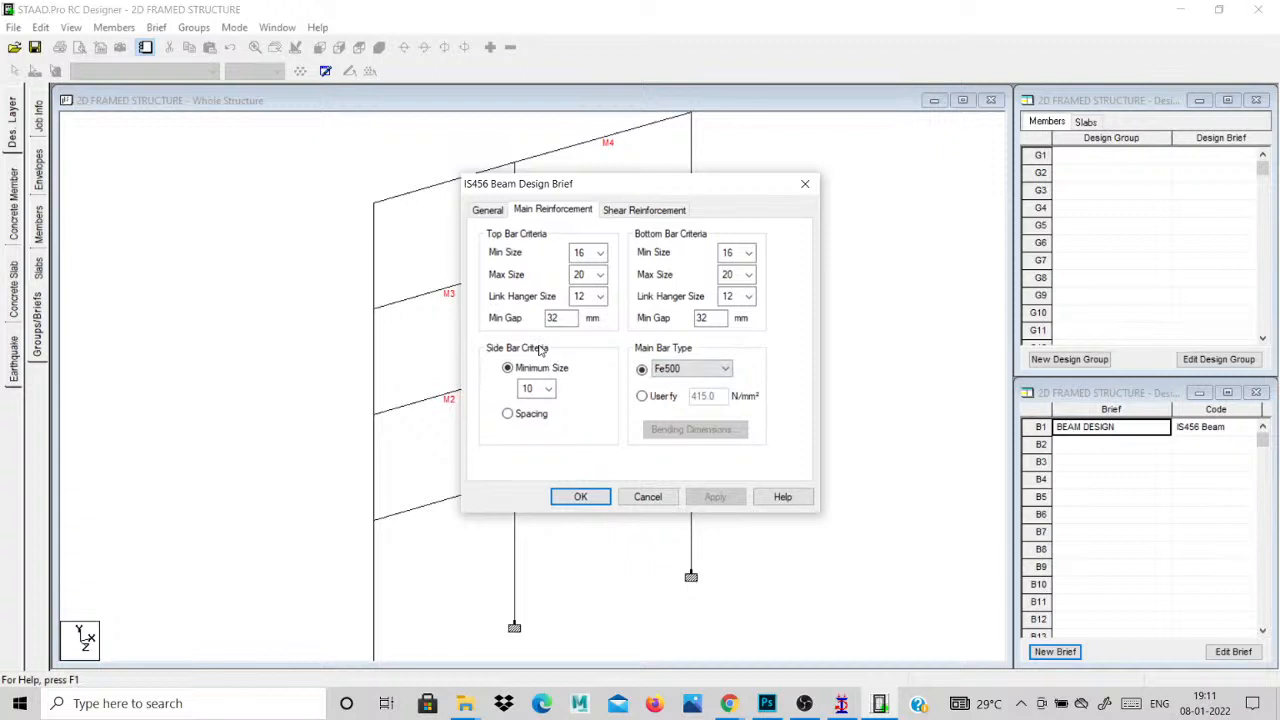
pyautogui.click(508, 414)
pyautogui.click(524, 370)
pyautogui.click(546, 387)
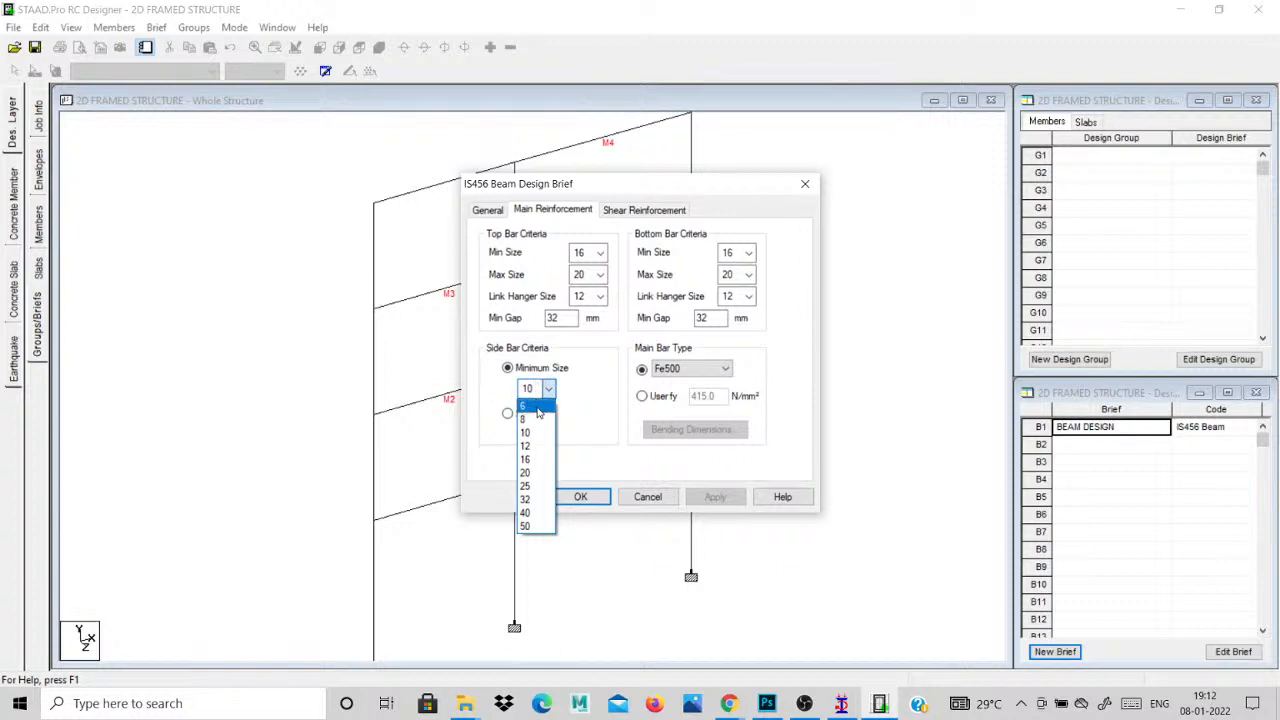
pyautogui.click(527, 446)
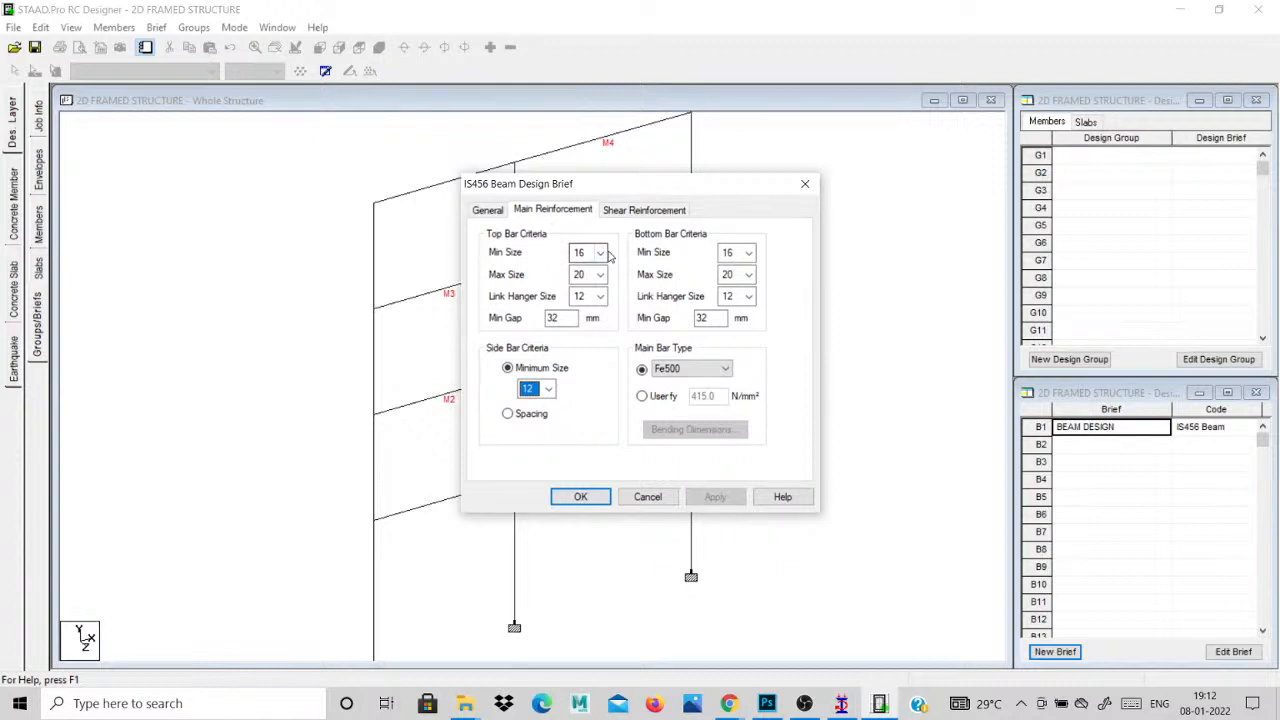
# Base the shear design on the centre line of support, with size 8 shear bars and a minimum of 2 legs.
pyautogui.click(643, 210)
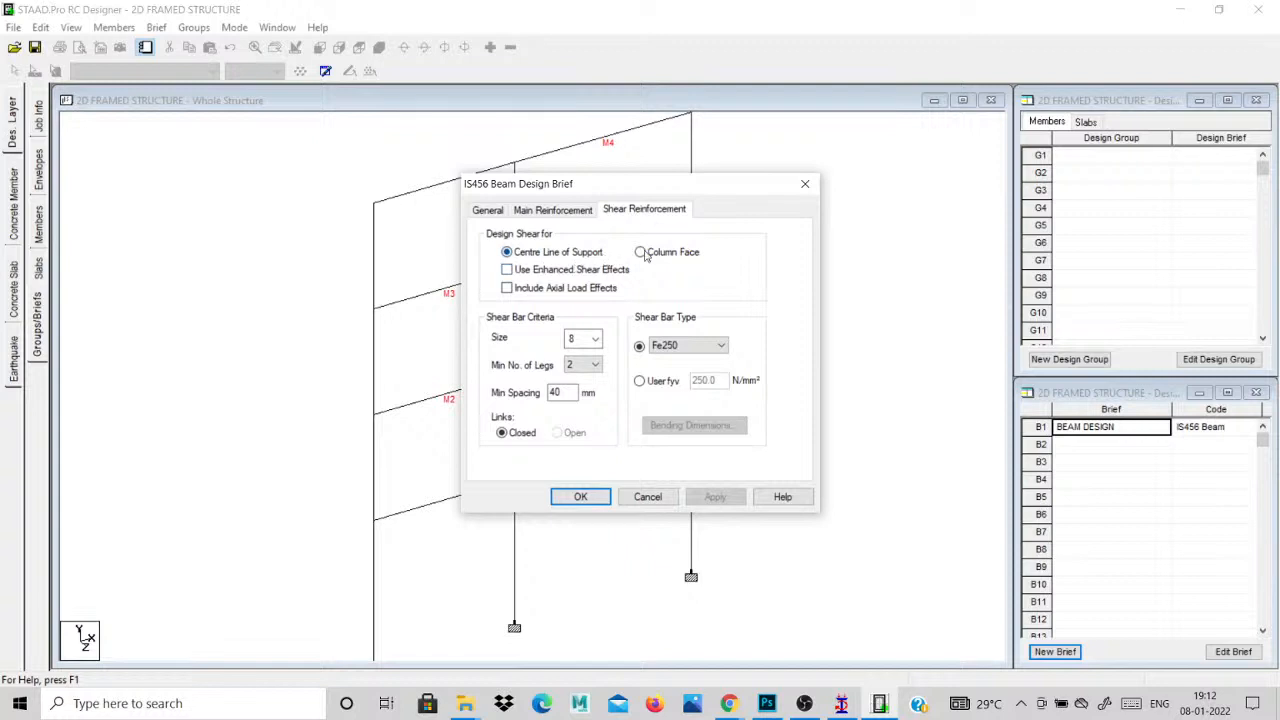
pyautogui.click(644, 254)
pyautogui.click(595, 254)
pyautogui.click(595, 339)
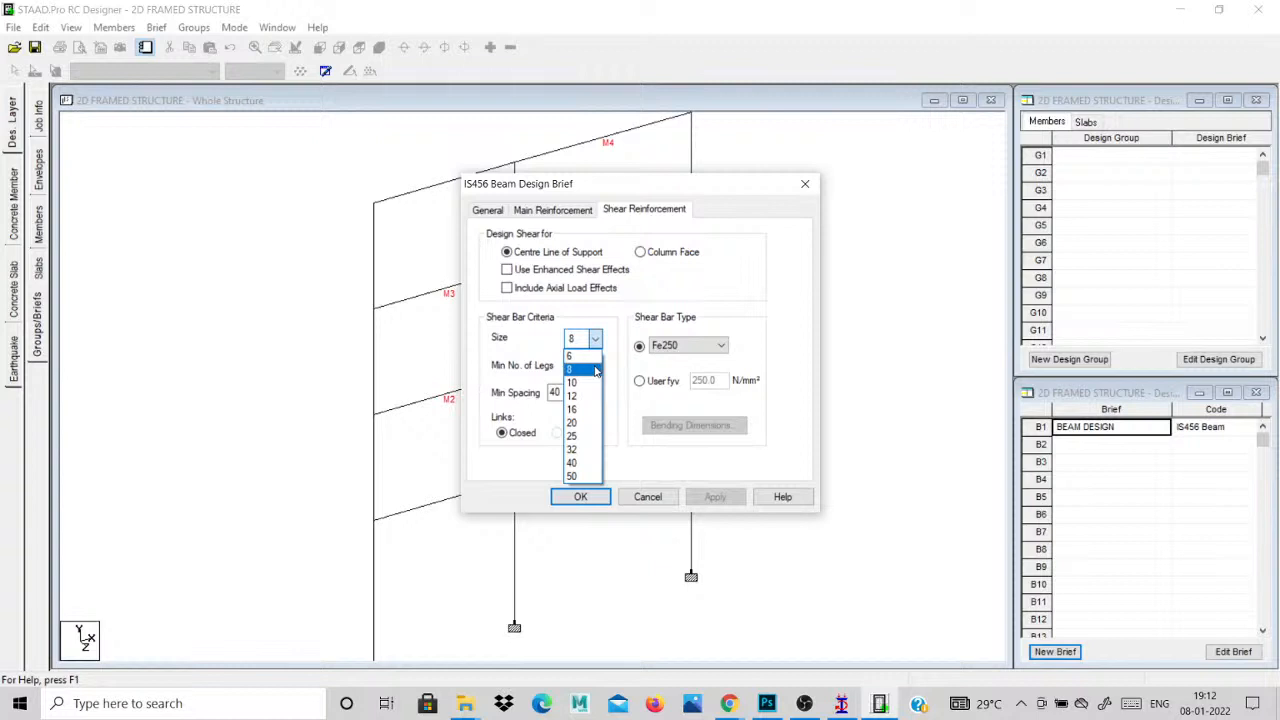
pyautogui.click(592, 371)
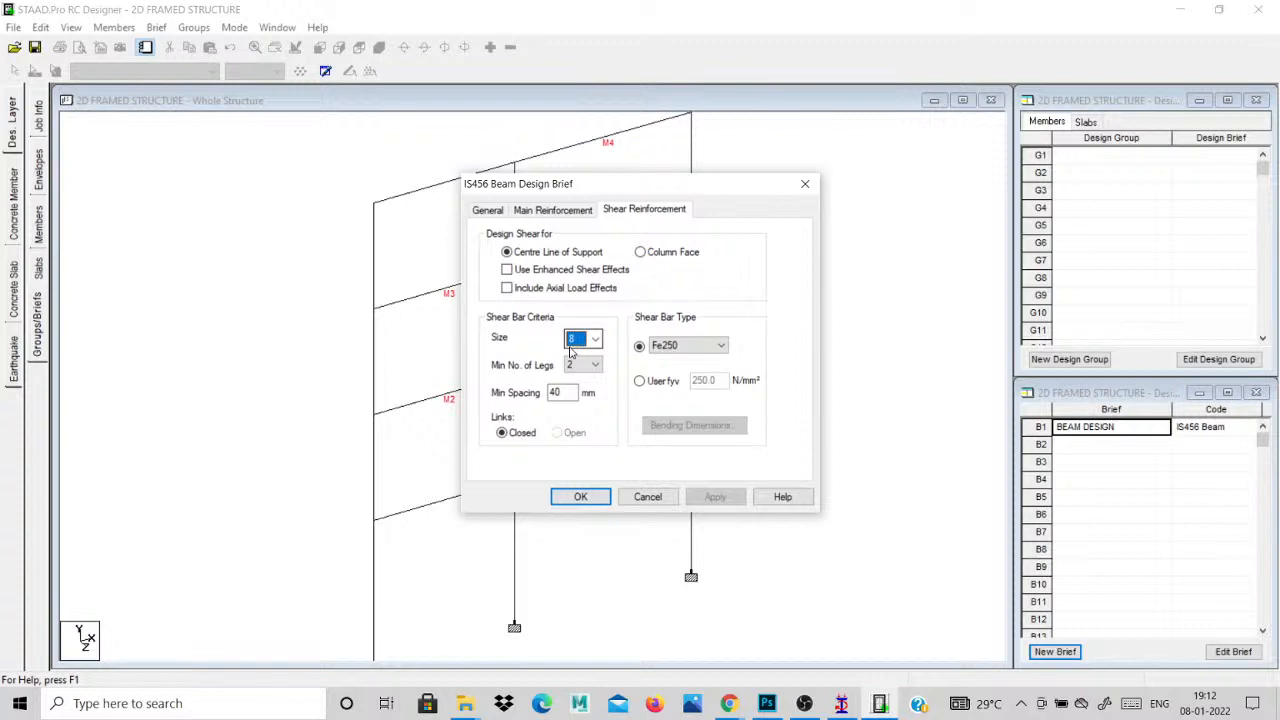
pyautogui.click(595, 365)
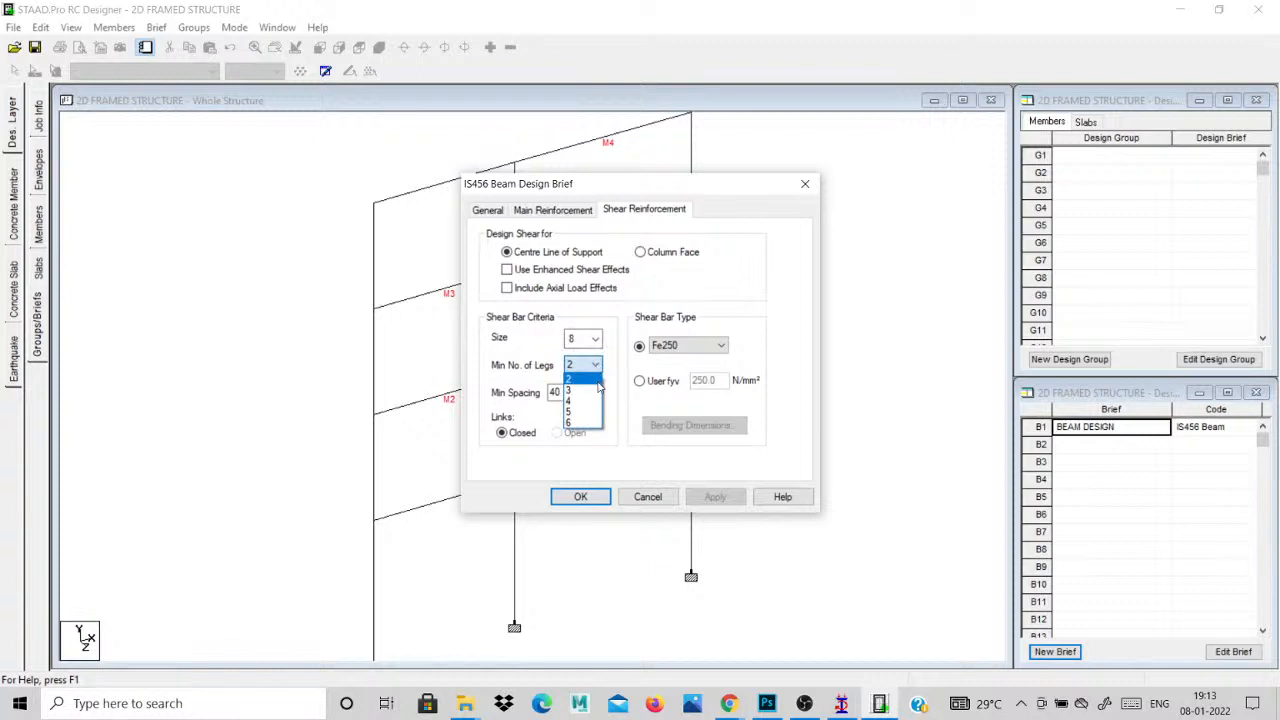
pyautogui.click(588, 378)
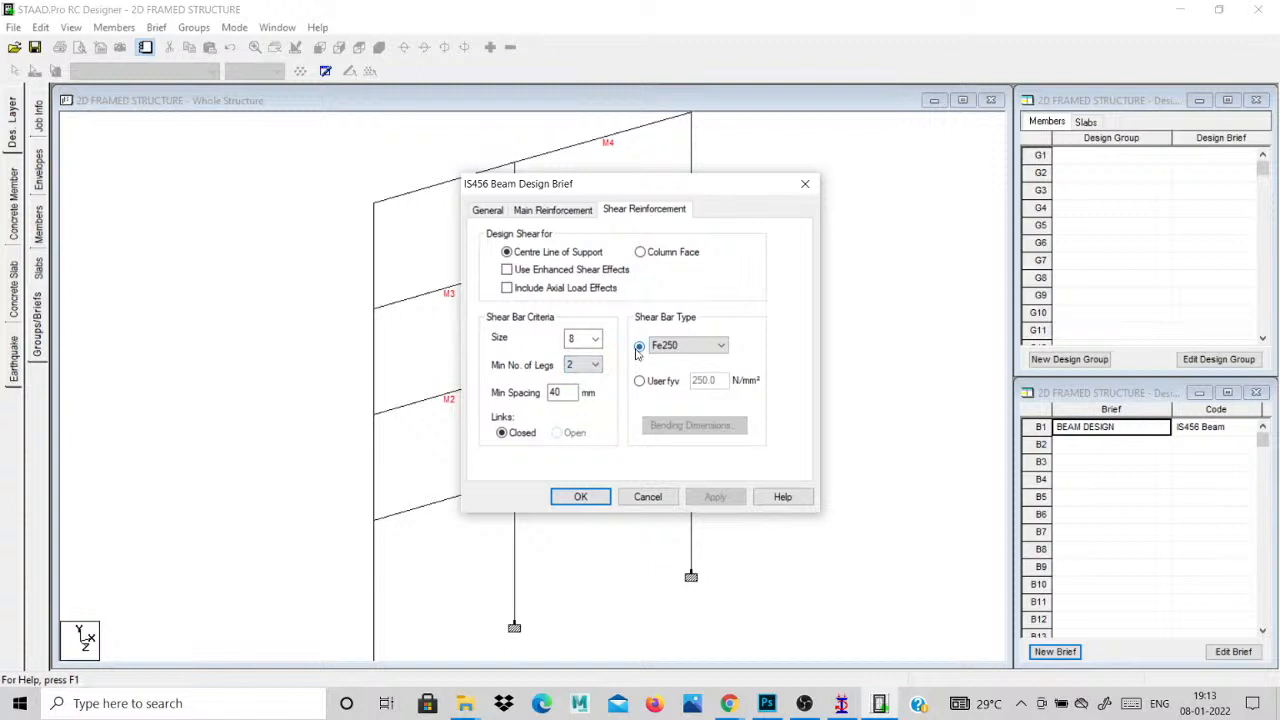
# Keep closed links at 40 mm minimum spacing and set the shear bar type to Fe415.
pyautogui.doubleClick(558, 392)
pyautogui.click(502, 433)
pyautogui.click(683, 347)
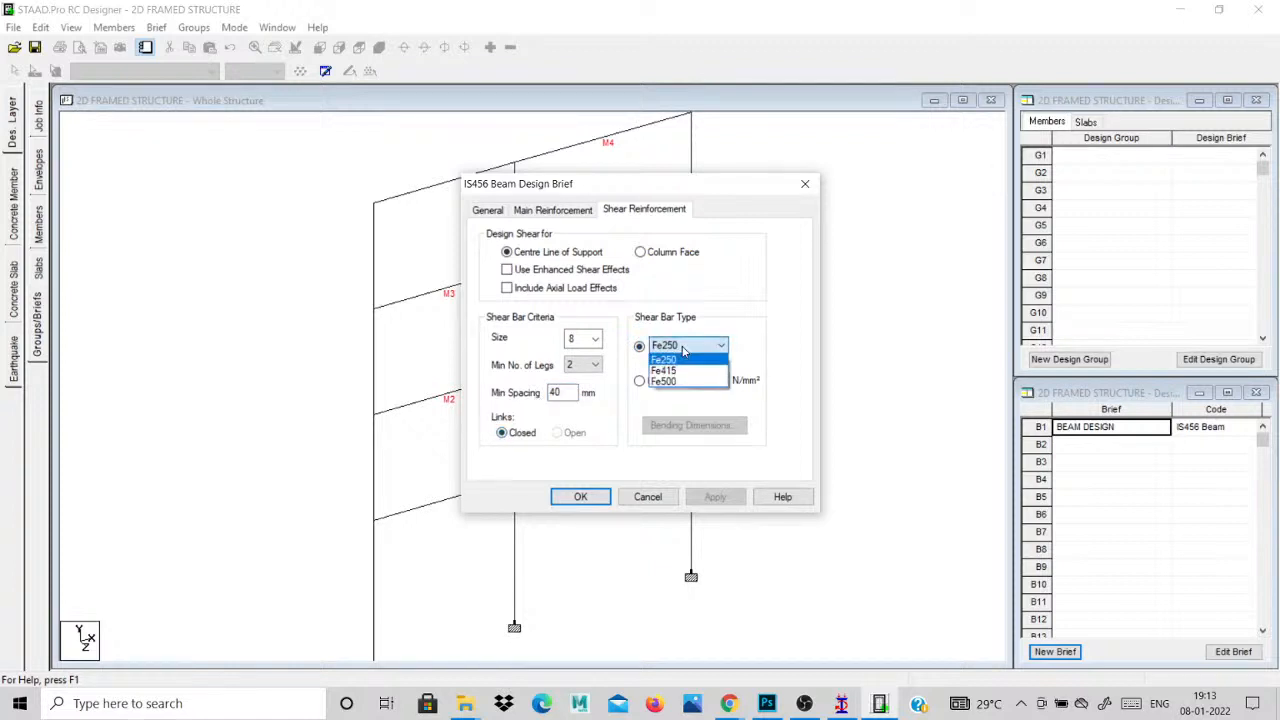
pyautogui.click(682, 370)
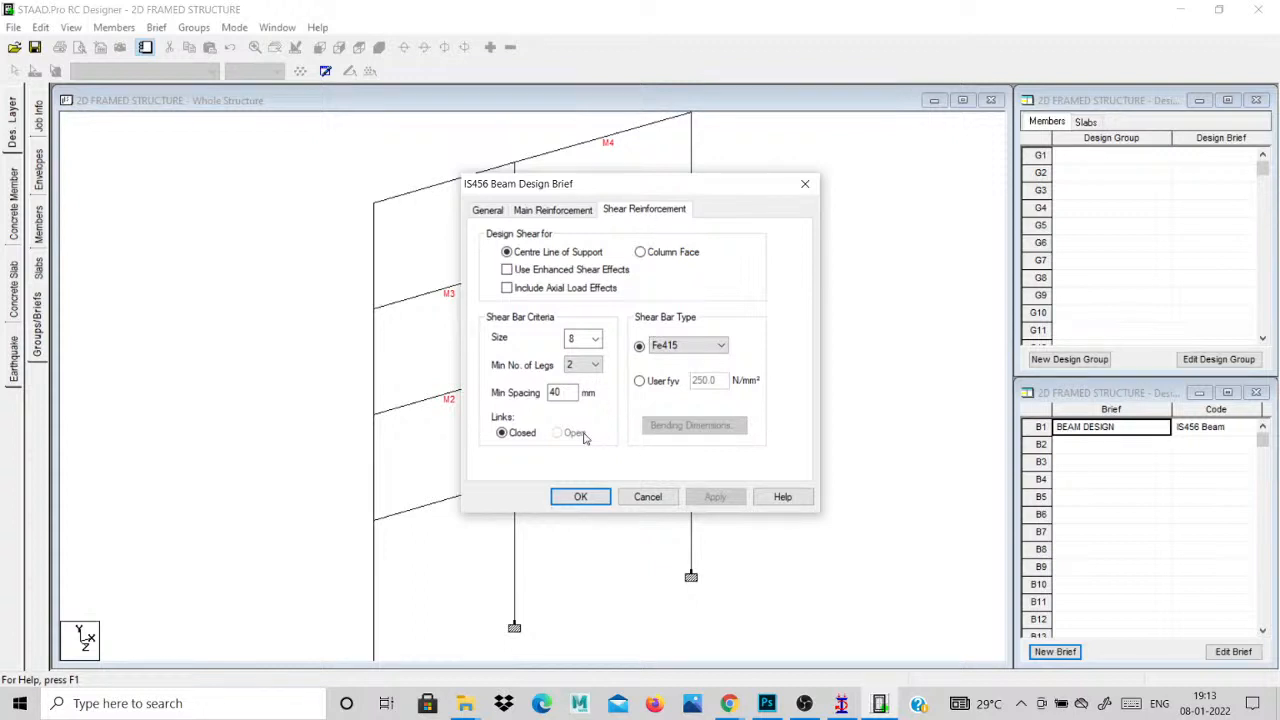
# Check the brief's general, main reinforcement and shear reinforcement settings, and accept the beam design brief.
pyautogui.click(555, 210)
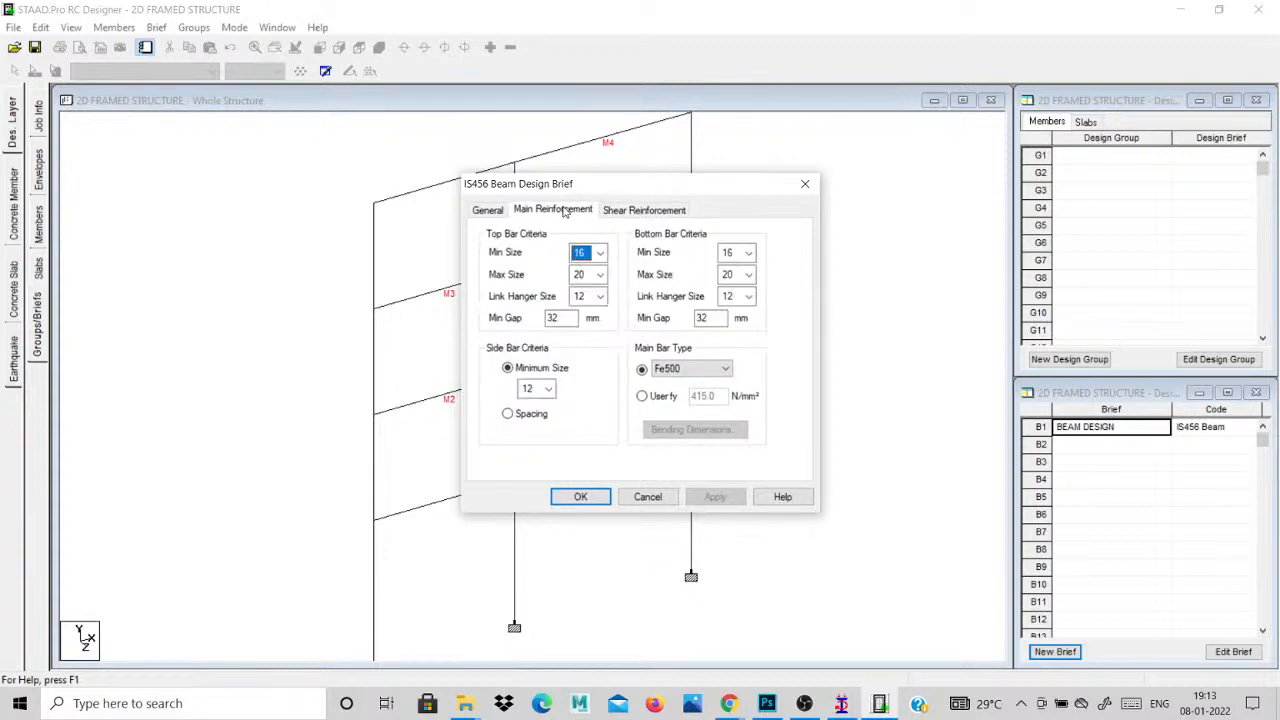
pyautogui.click(492, 211)
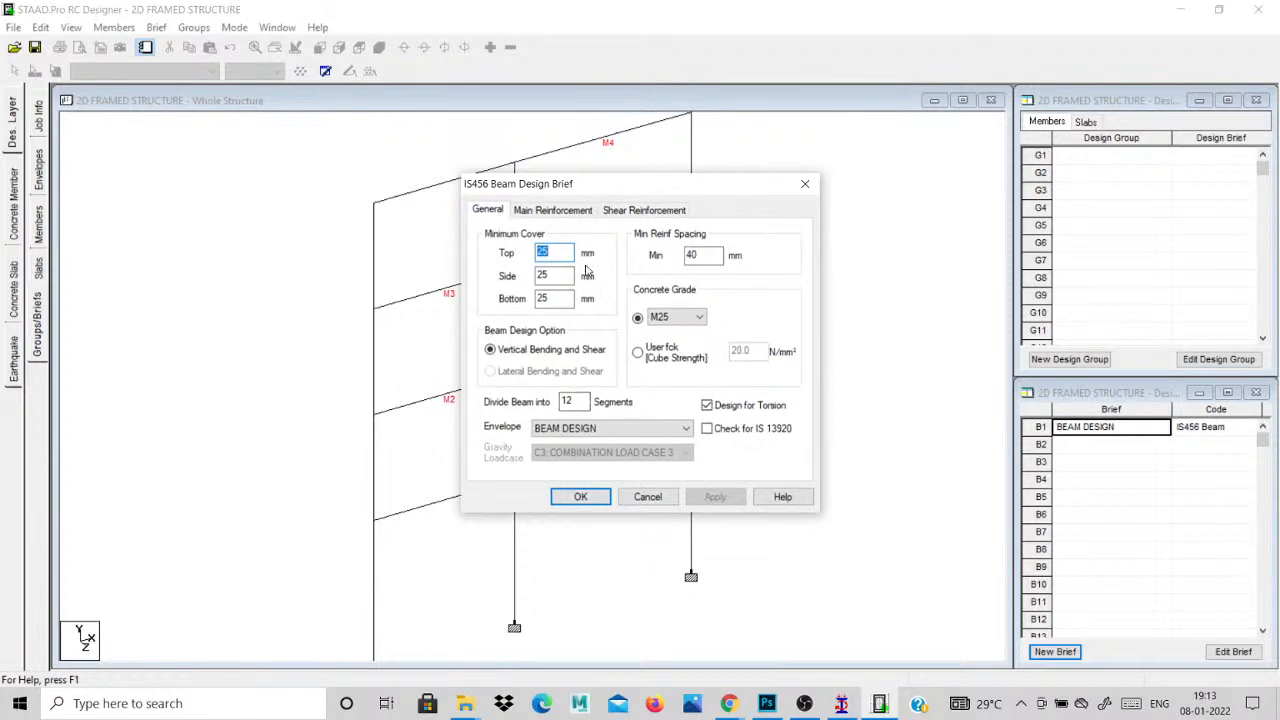
pyautogui.click(558, 211)
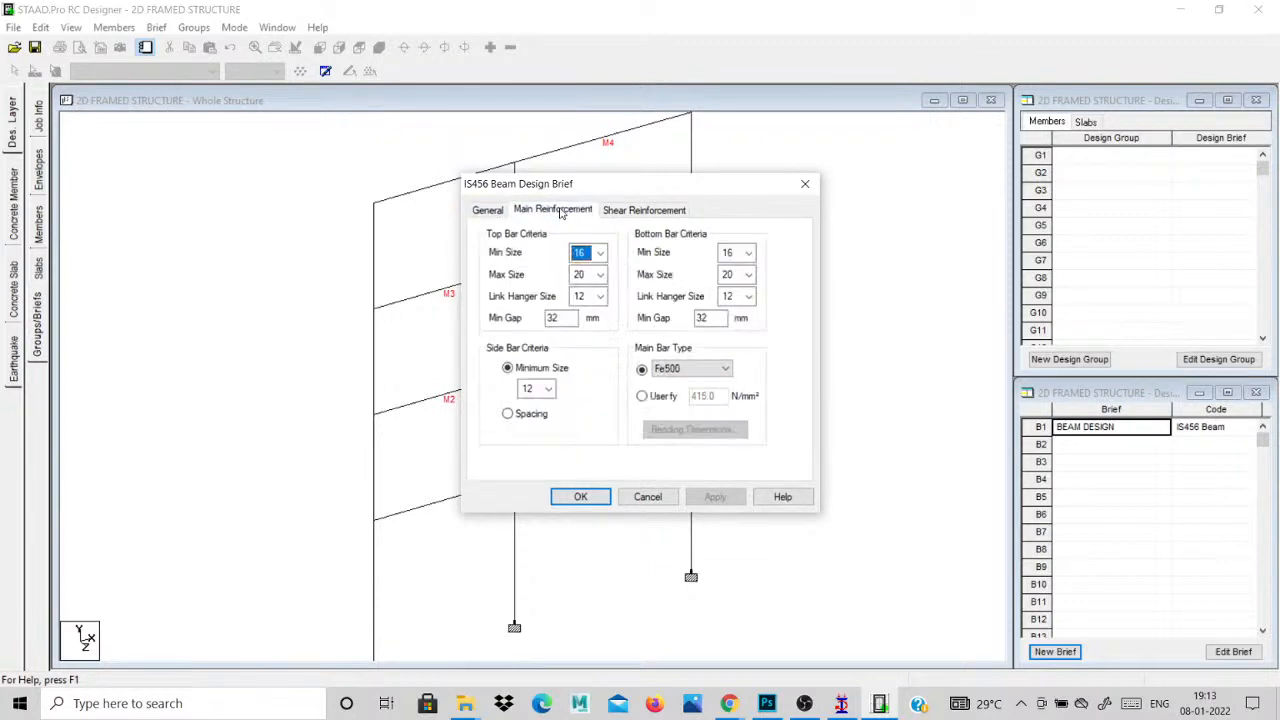
pyautogui.click(640, 211)
pyautogui.click(490, 211)
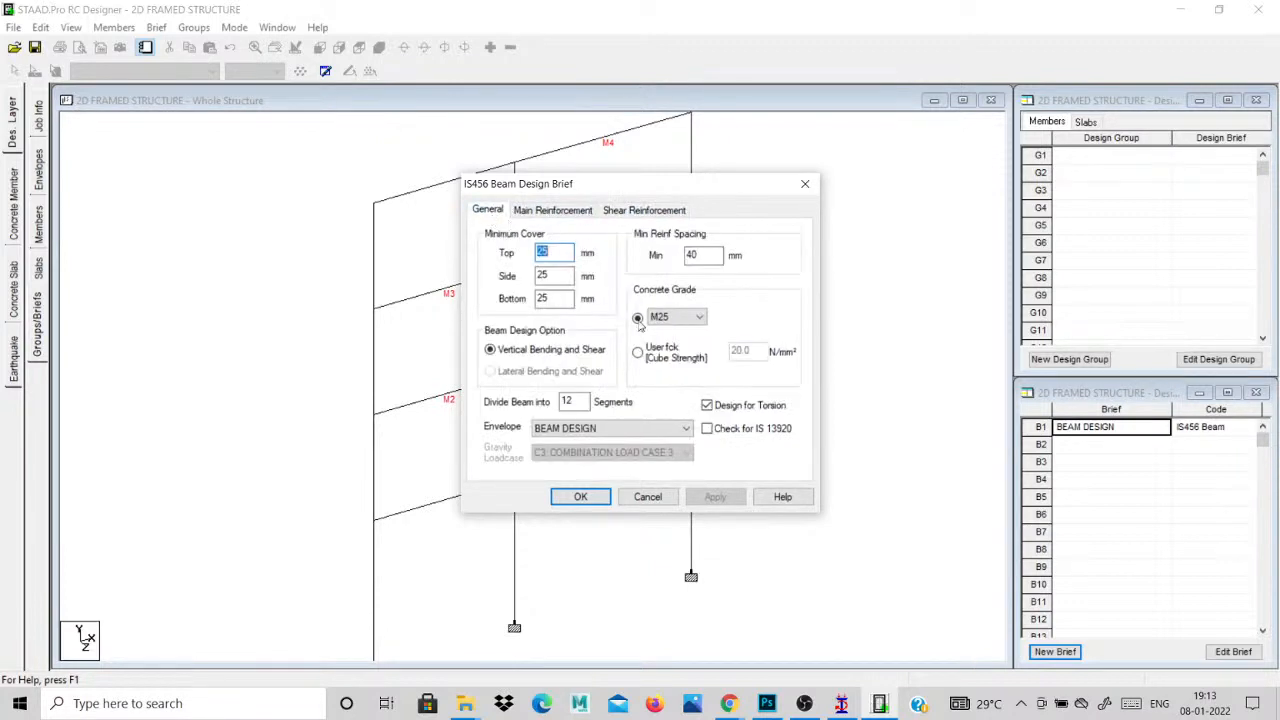
pyautogui.click(586, 498)
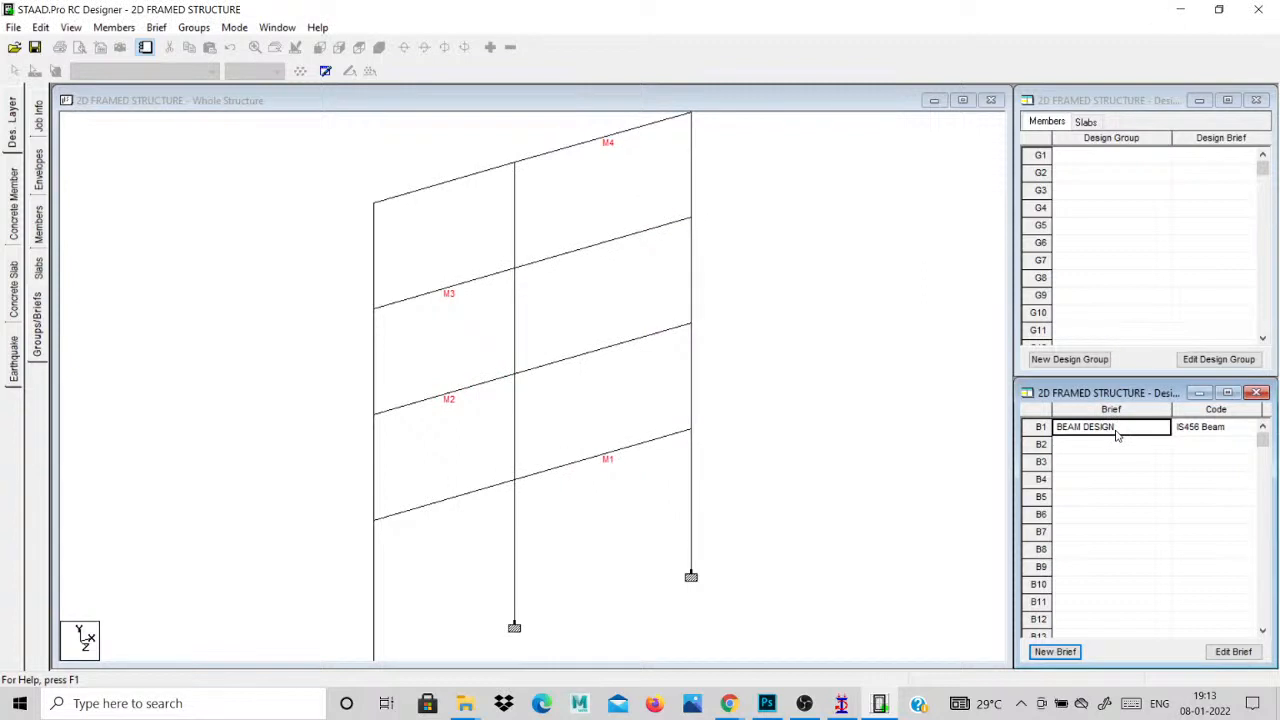
# Create a new design group G1 named Design Group 1 that uses the BEAM DESIGN brief.
pyautogui.click(1070, 360)
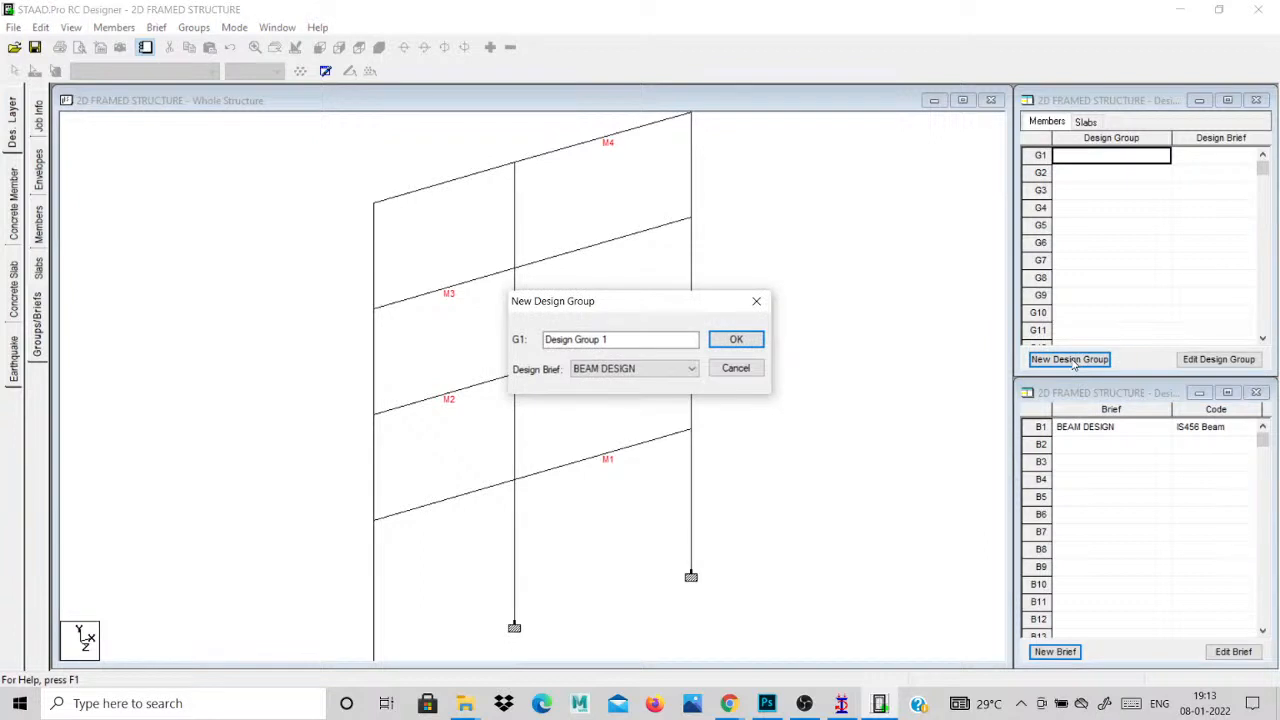
pyautogui.click(604, 369)
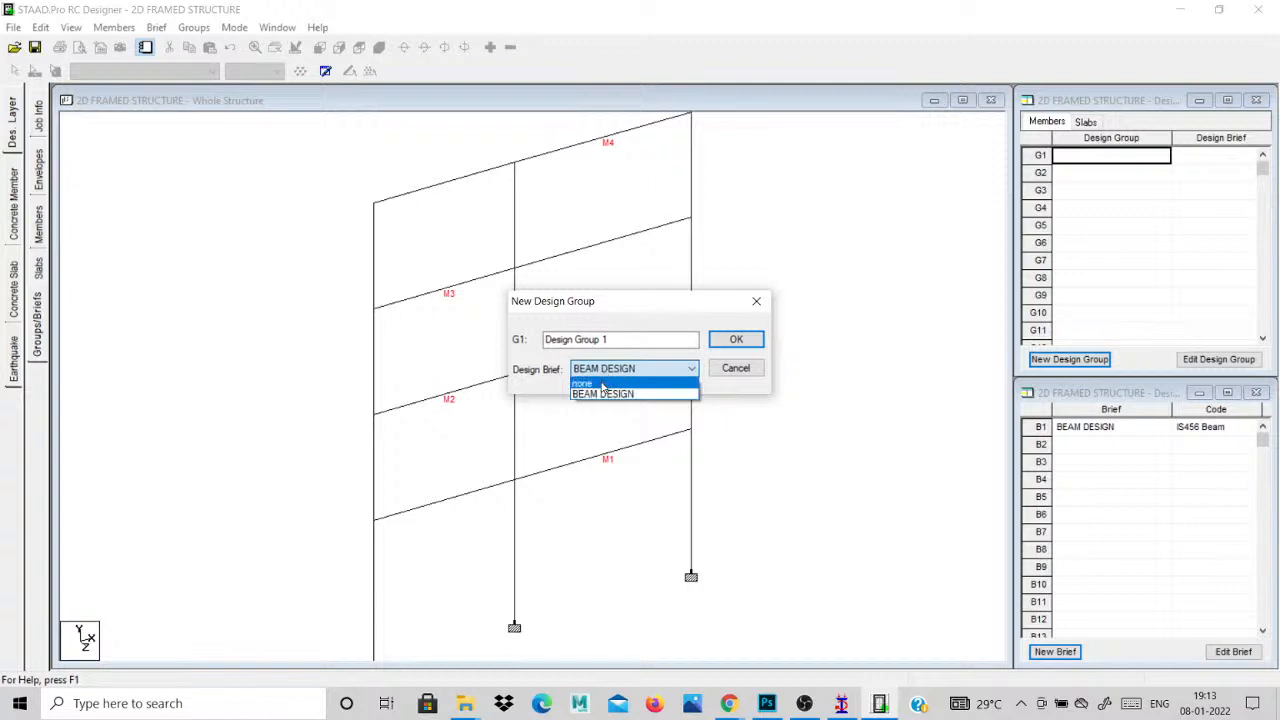
pyautogui.click(736, 340)
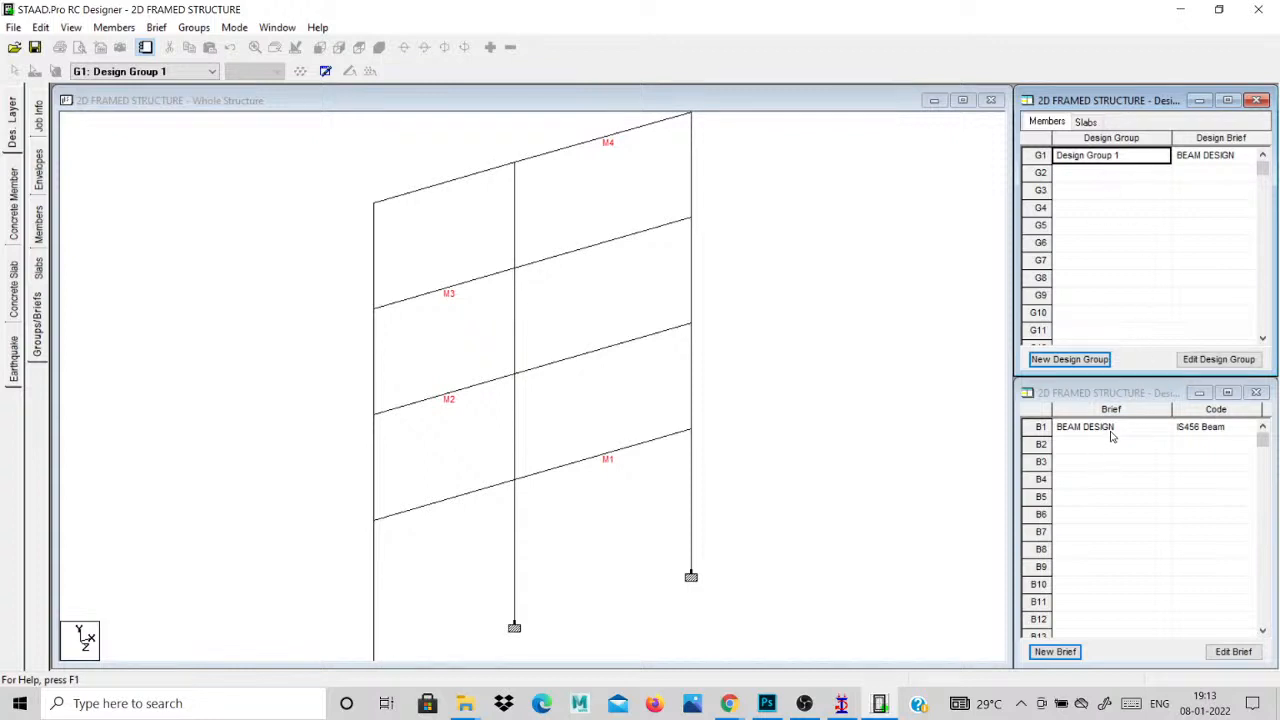
# Review the BEAM DESIGN brief's general, main reinforcement and shear reinforcement settings, closing it without changes.
pyautogui.click(1234, 651)
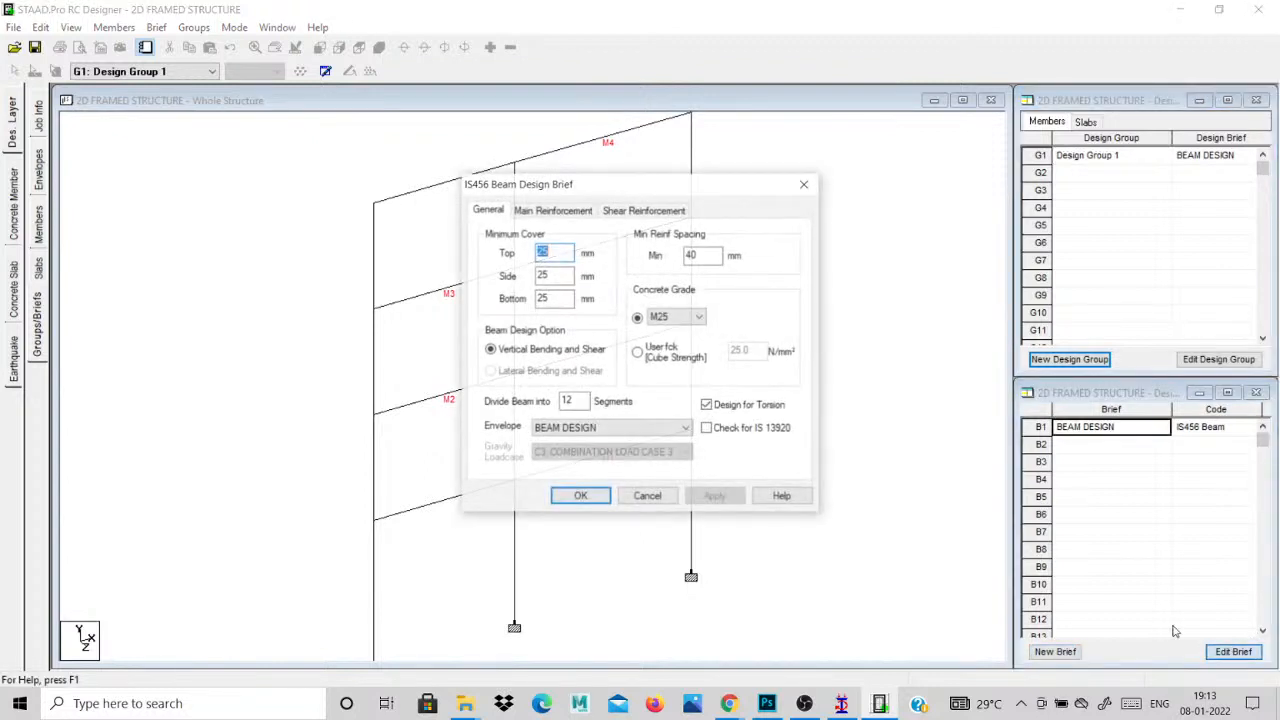
pyautogui.click(553, 210)
pyautogui.click(632, 210)
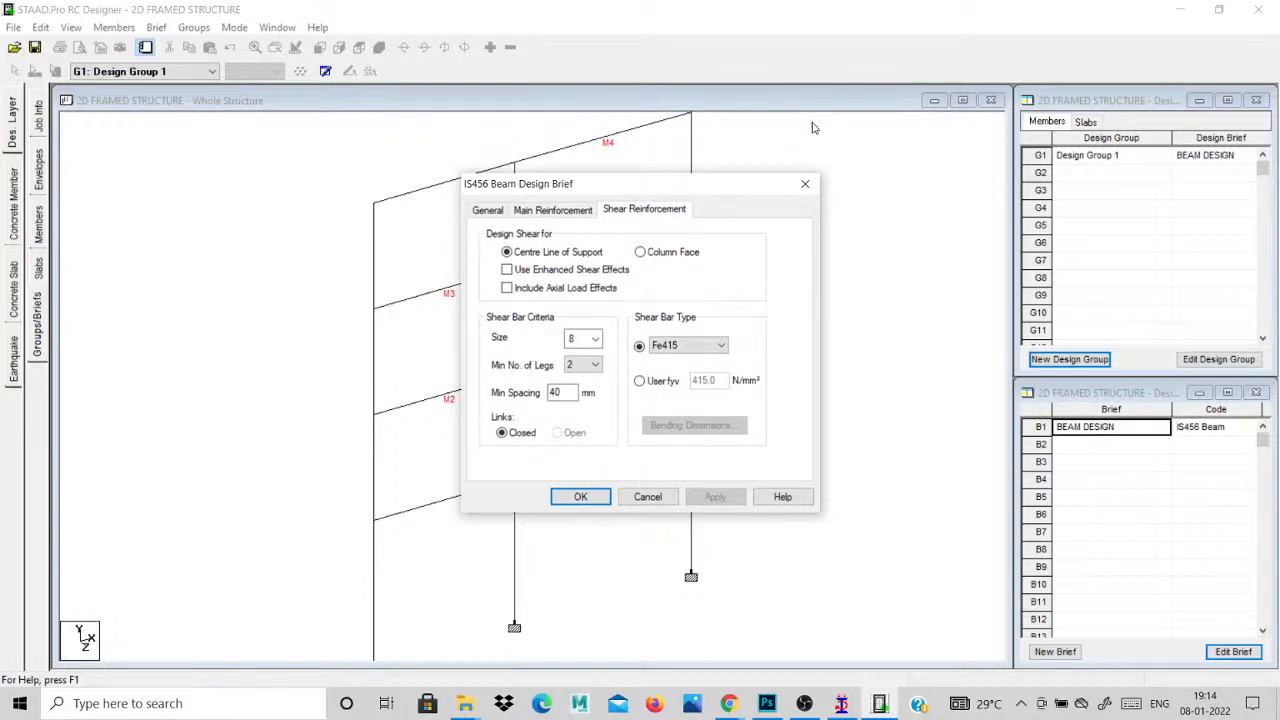
pyautogui.click(805, 183)
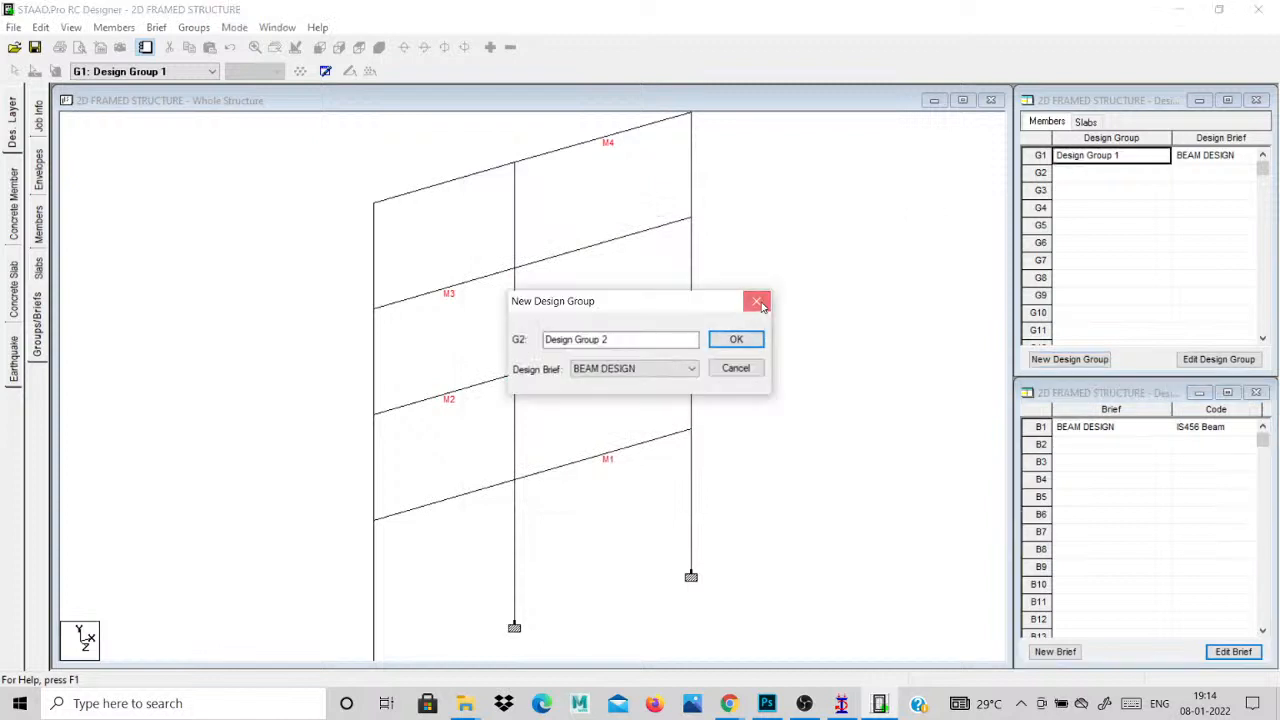
pyautogui.click(751, 300)
pyautogui.click(1166, 244)
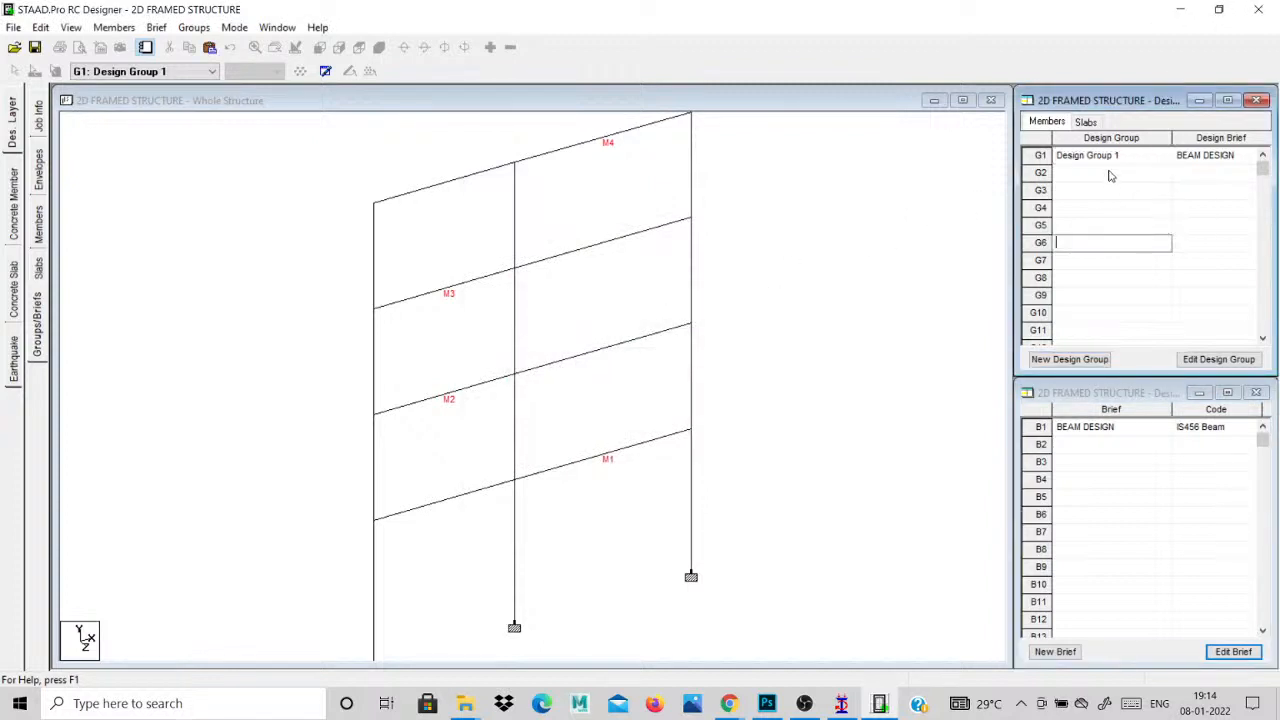
pyautogui.click(1080, 124)
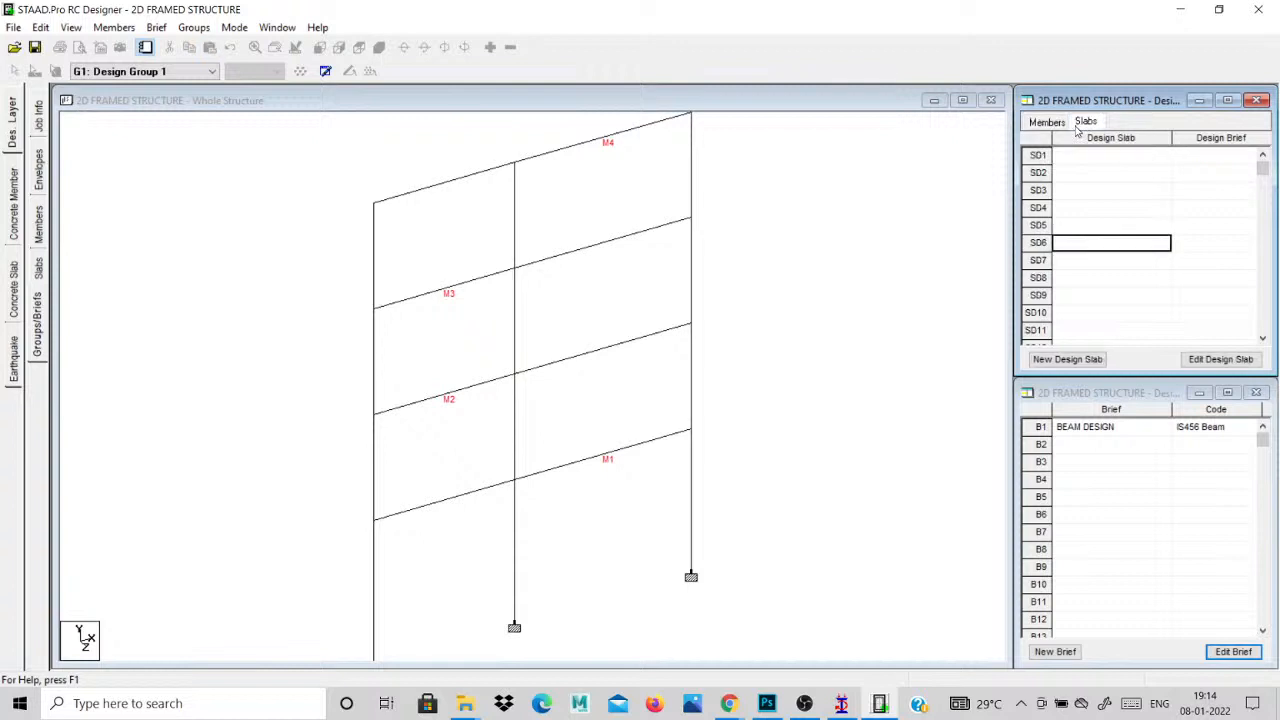
pyautogui.click(1050, 122)
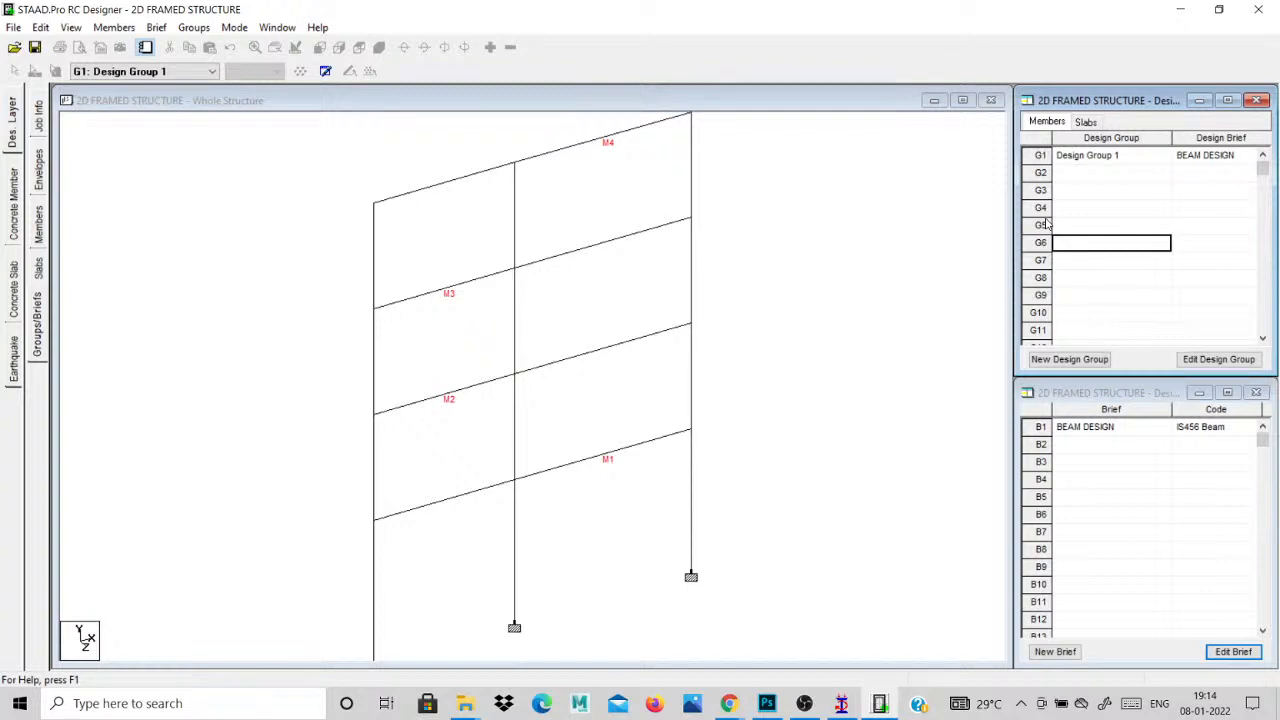
# Switch the whole-structure view from design layer mode to Member Design mode.
pyautogui.click(1002, 192)
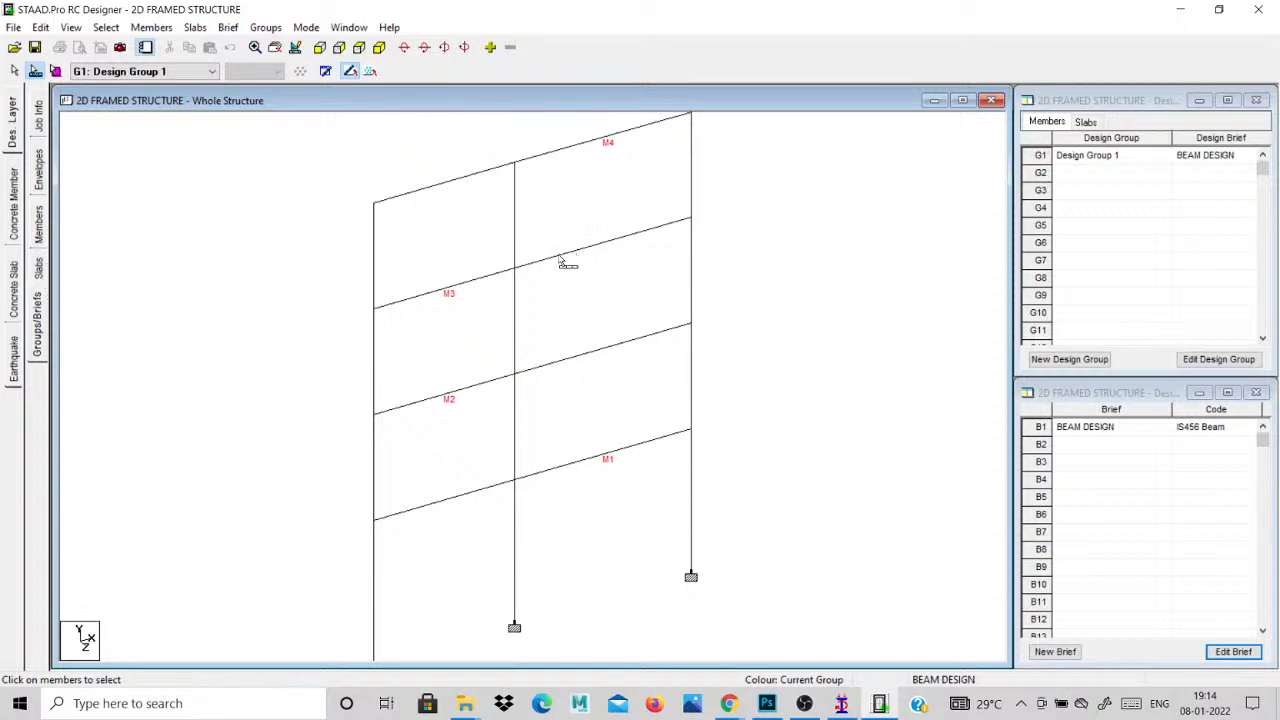
pyautogui.click(306, 28)
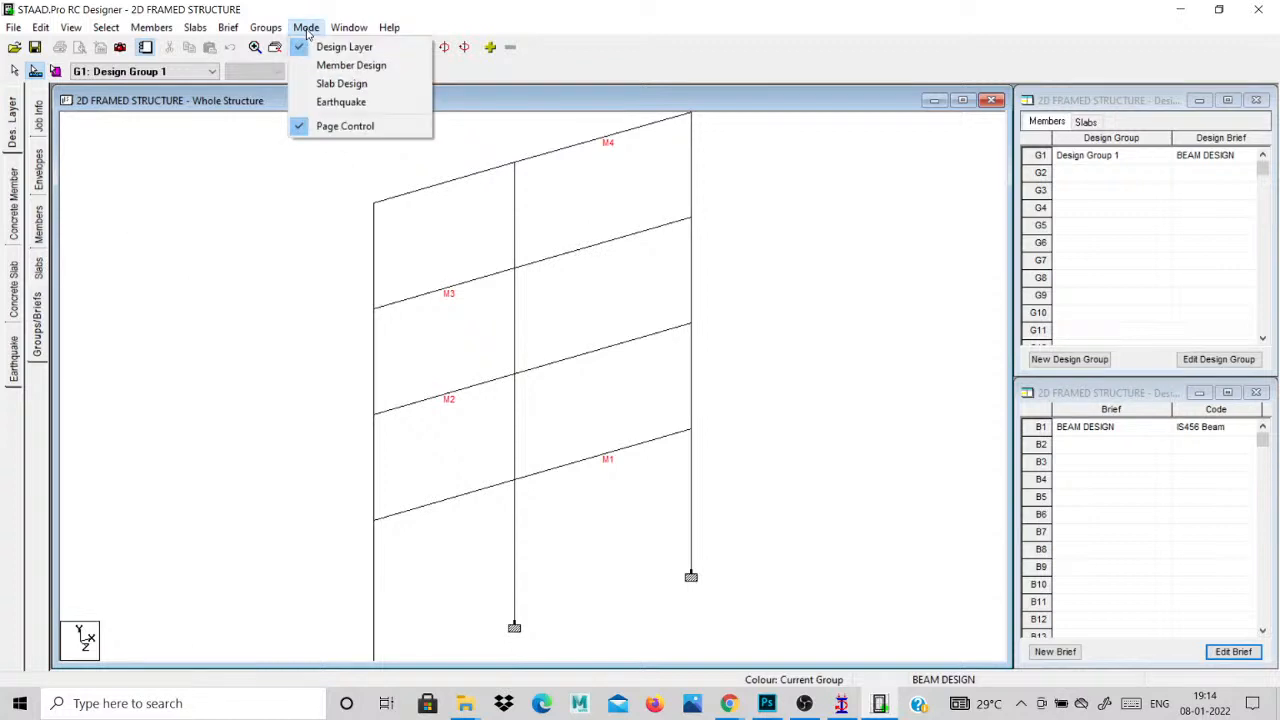
pyautogui.click(351, 65)
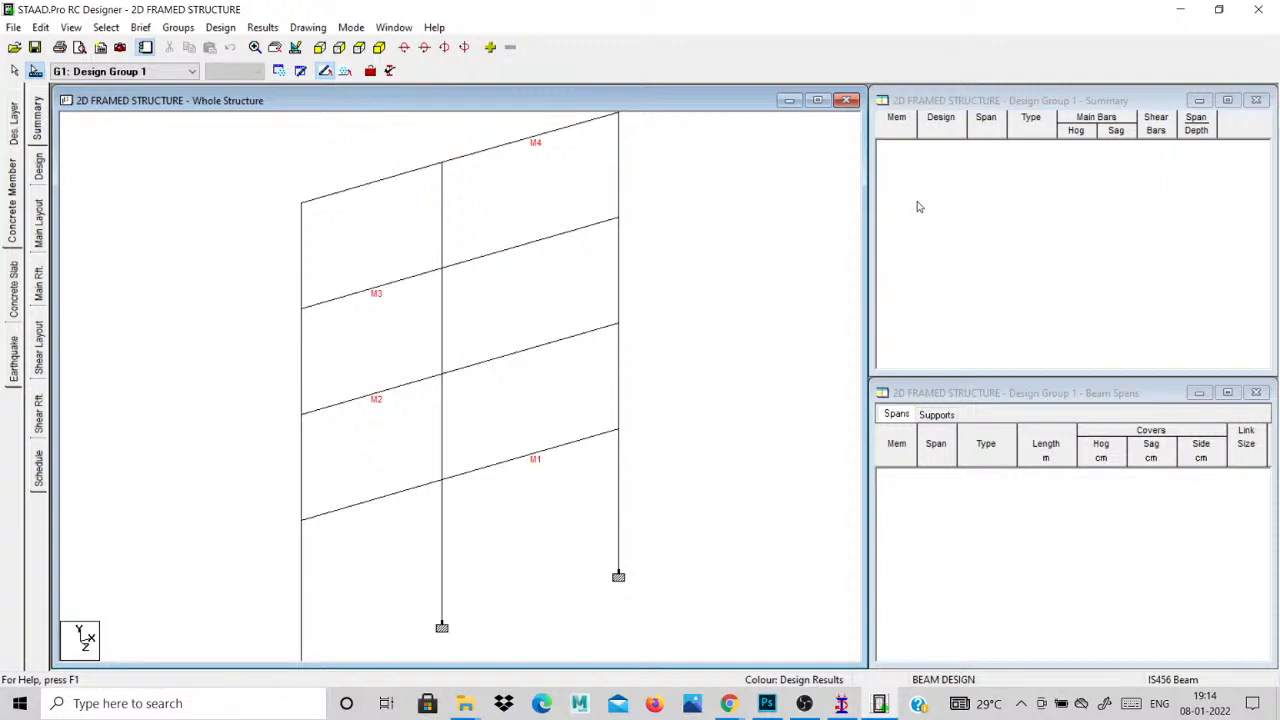
# Add members M1, M2, M3 and M4 to the existing Design Group 1 and clear the selection.
pyautogui.click(521, 147)
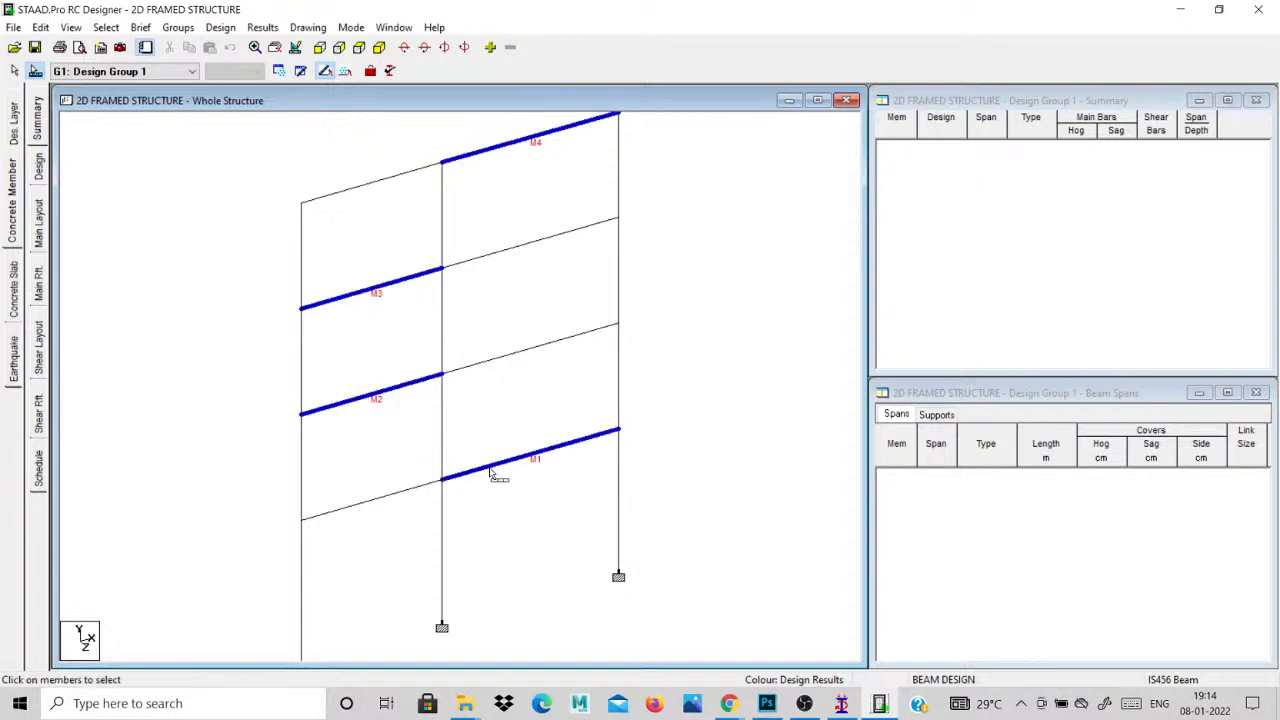
pyautogui.rightClick(490, 472)
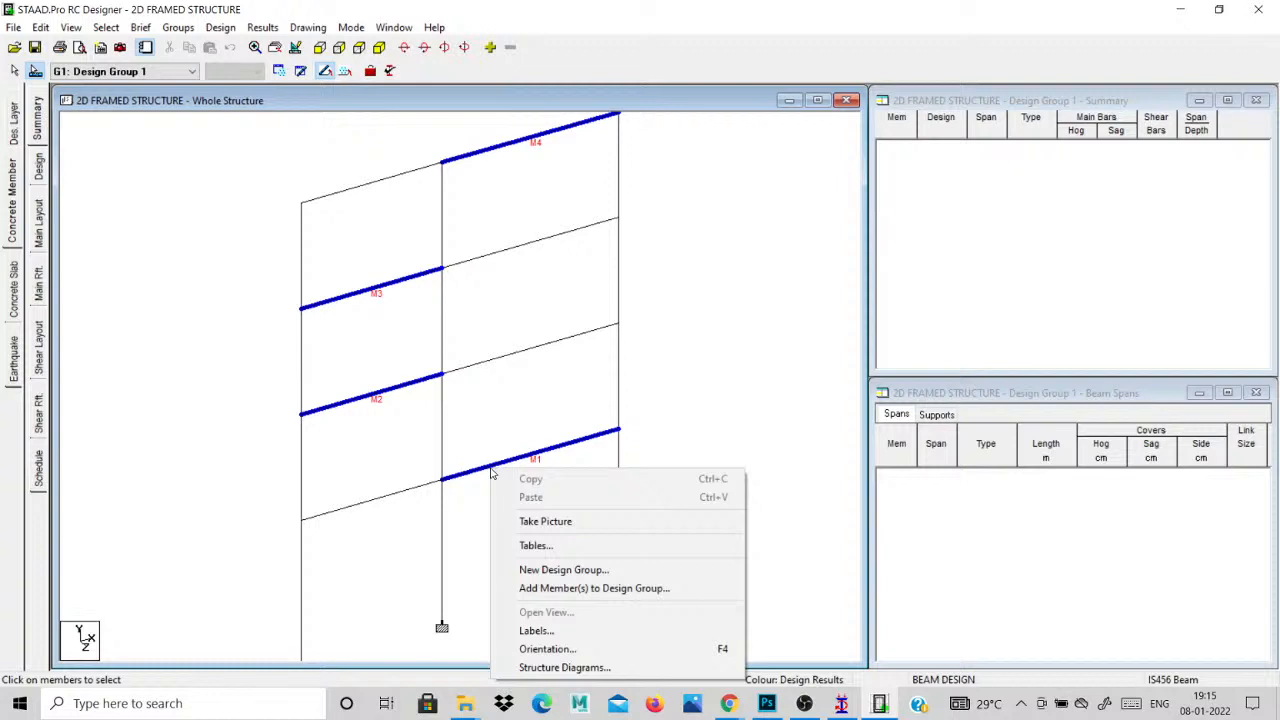
pyautogui.click(652, 591)
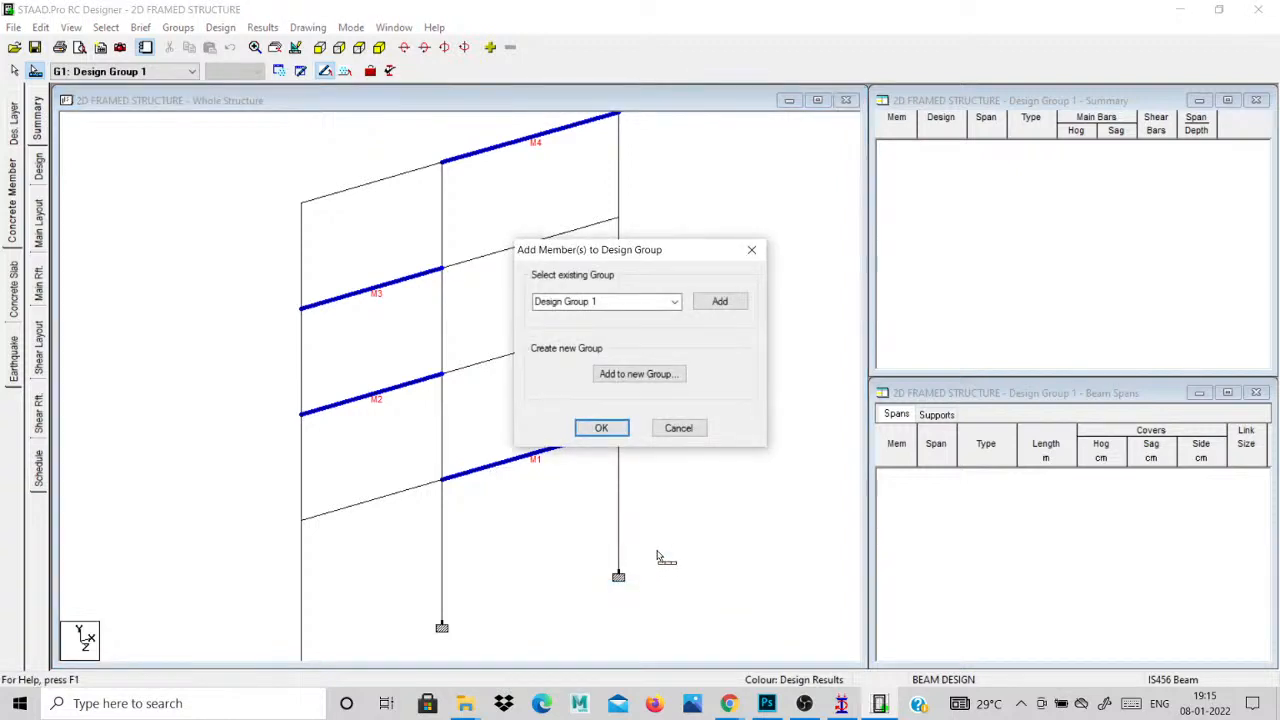
pyautogui.click(718, 301)
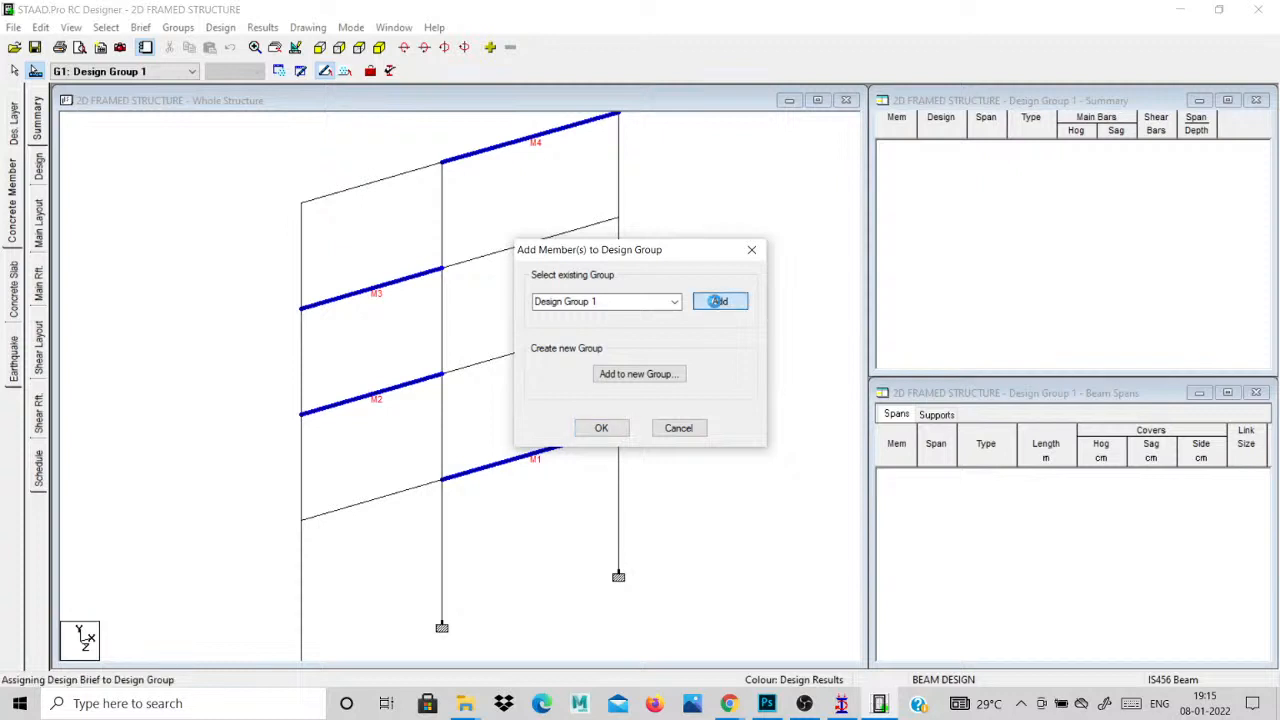
pyautogui.click(603, 427)
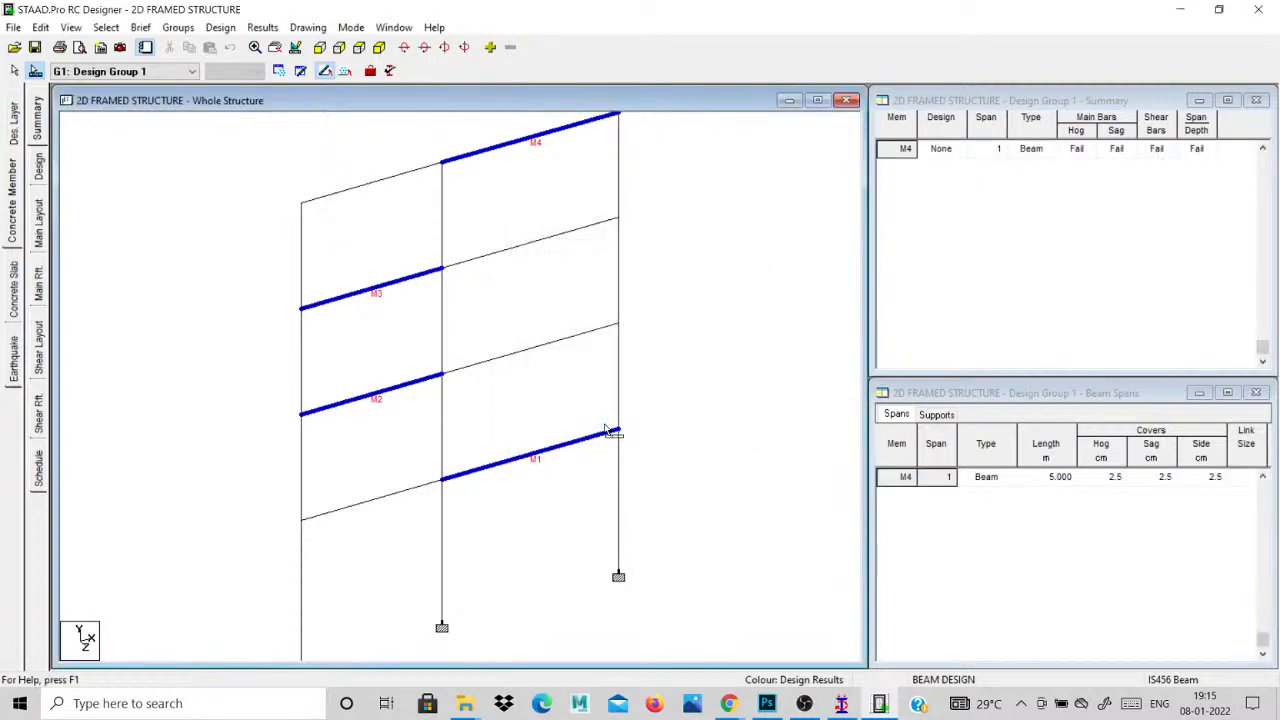
pyautogui.click(265, 185)
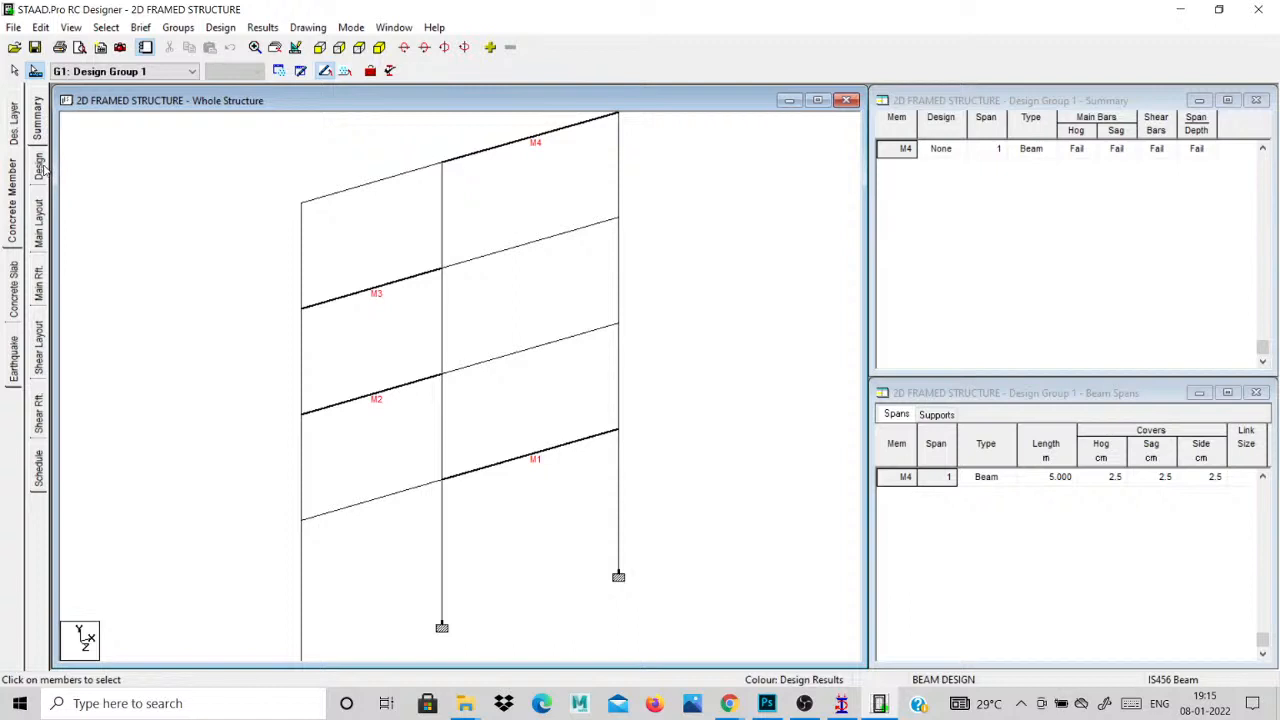
# Run the beam design for members M1 to M4 of Design Group 1.
pyautogui.click(40, 168)
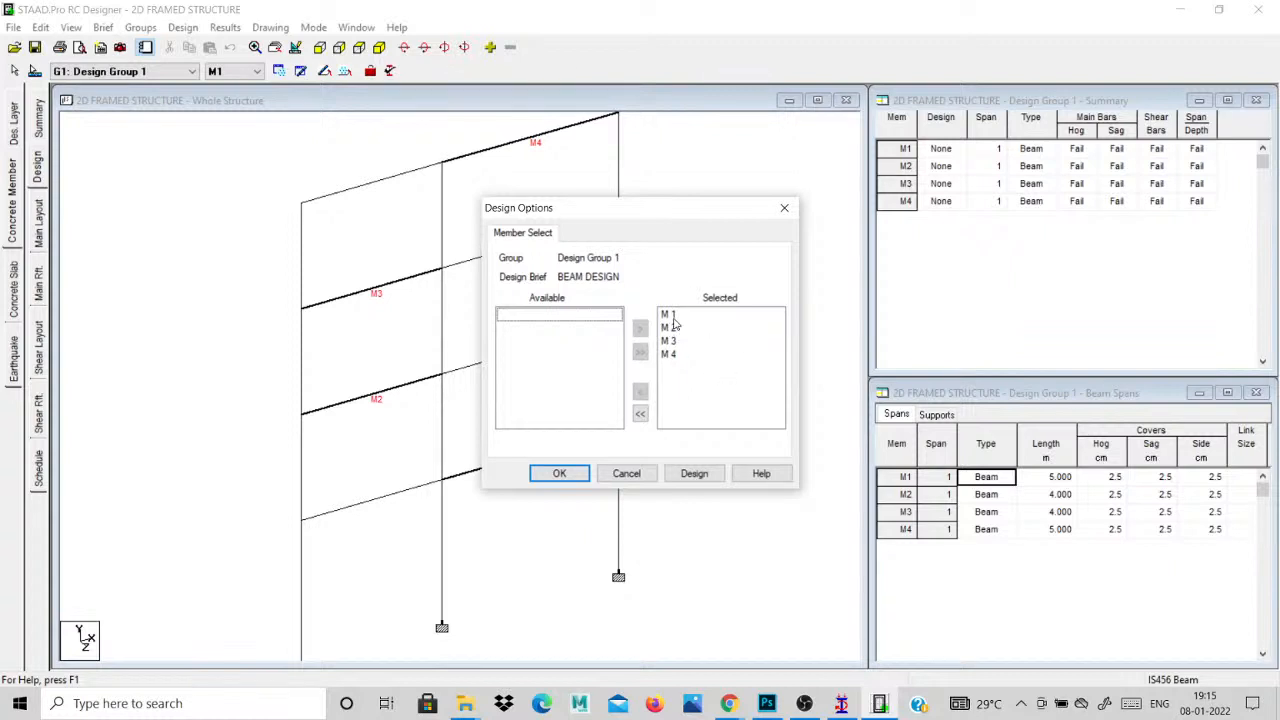
pyautogui.moveTo(670, 315); pyautogui.dragTo(675, 357)
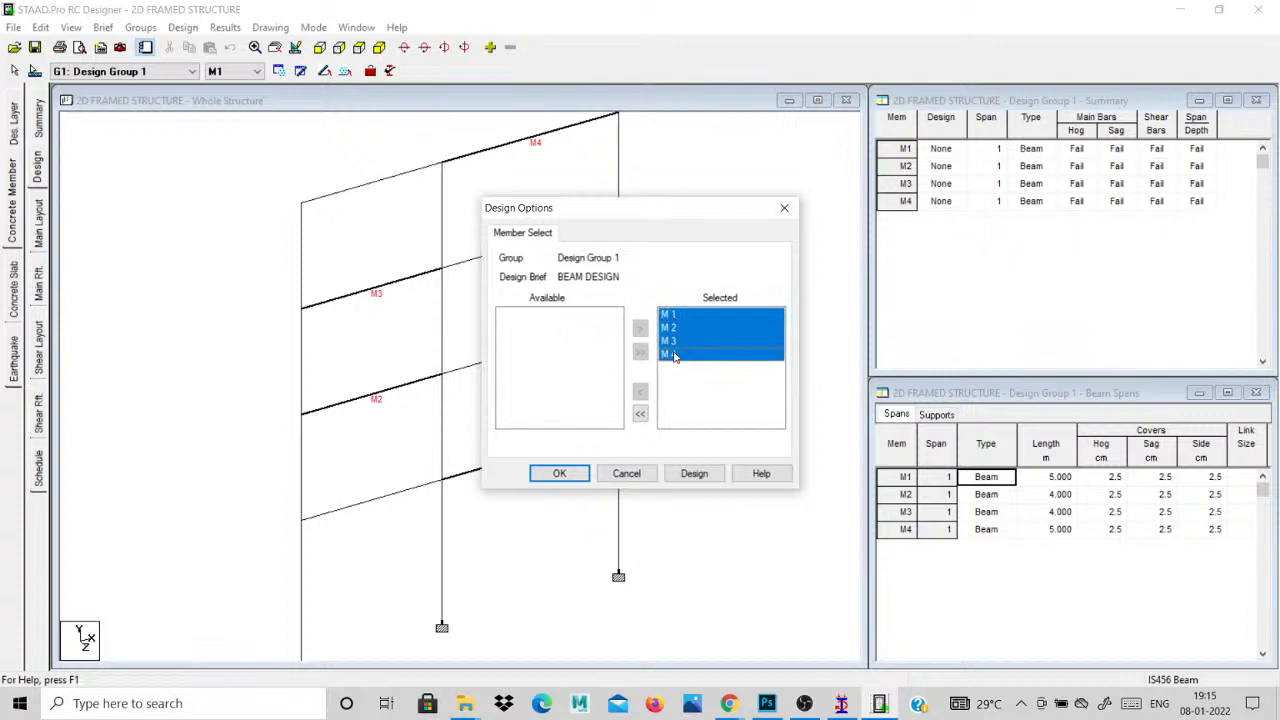
pyautogui.click(694, 473)
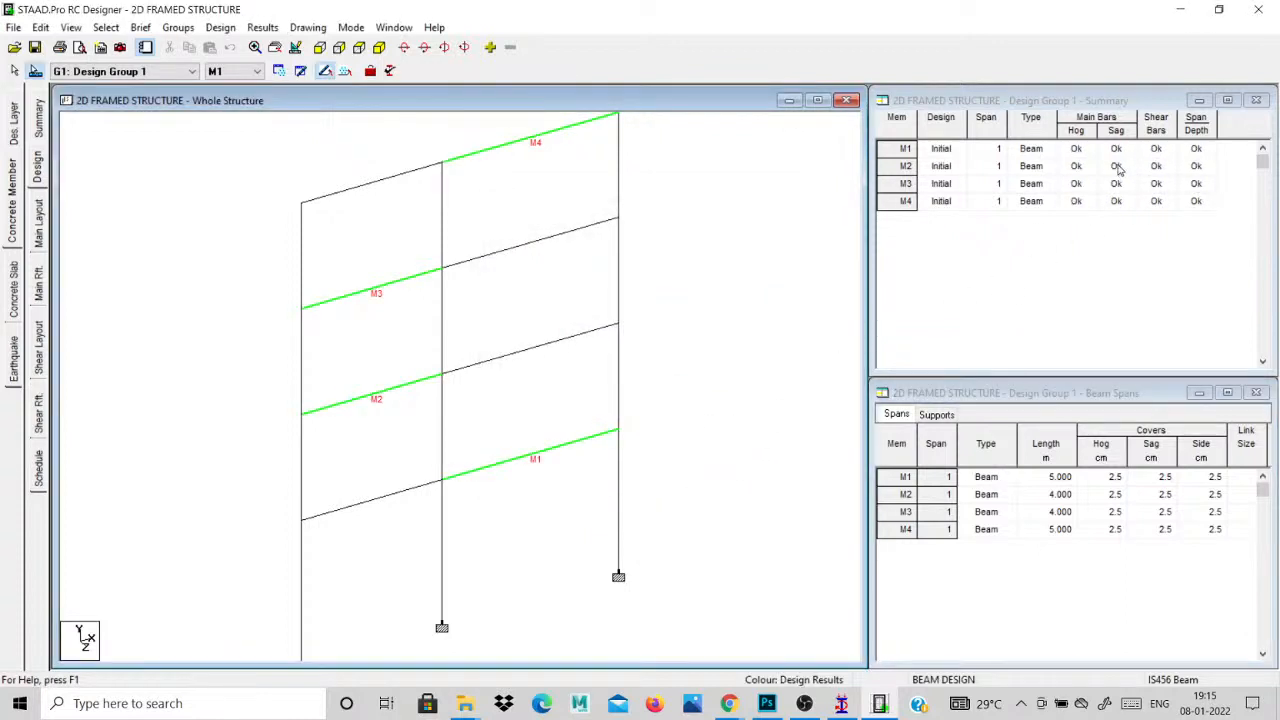
# Examine the span, type, shear bar and span/depth entries of members M1 to M4 in the Design Group 1 summary.
pyautogui.moveTo(1015, 101); pyautogui.dragTo(689, 89)
pyautogui.click(668, 137)
pyautogui.click(675, 155)
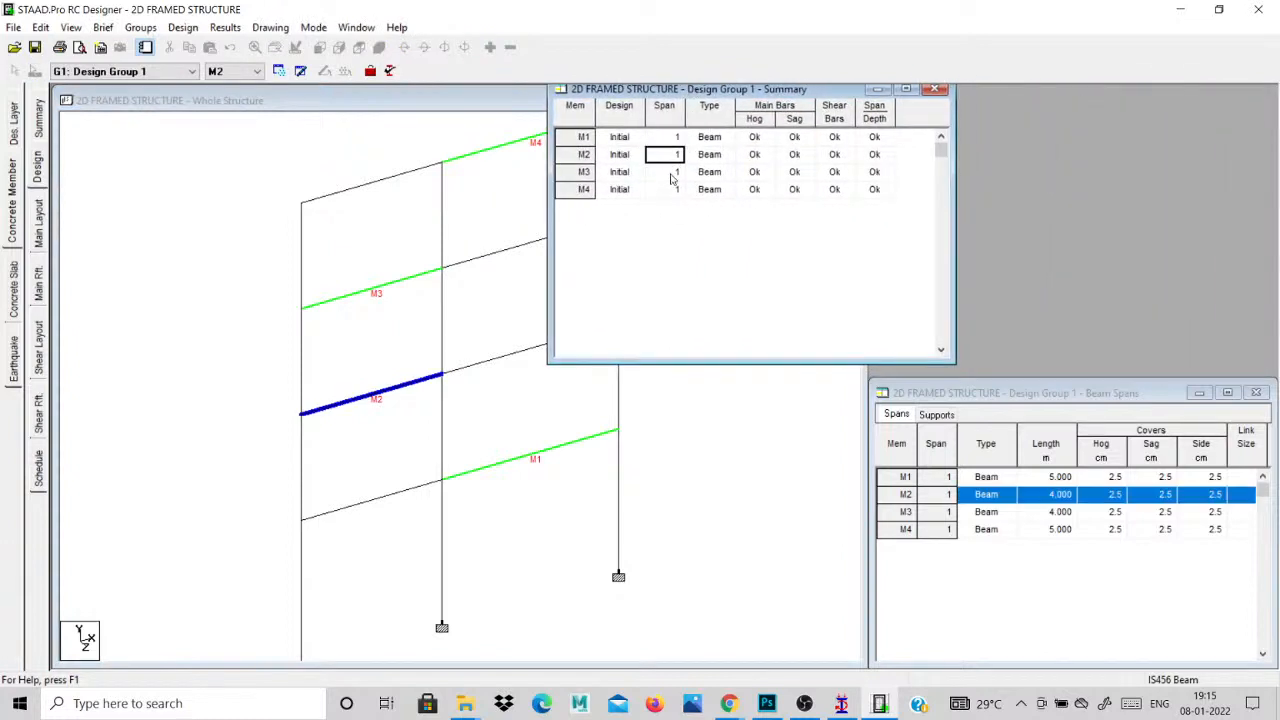
pyautogui.click(670, 189)
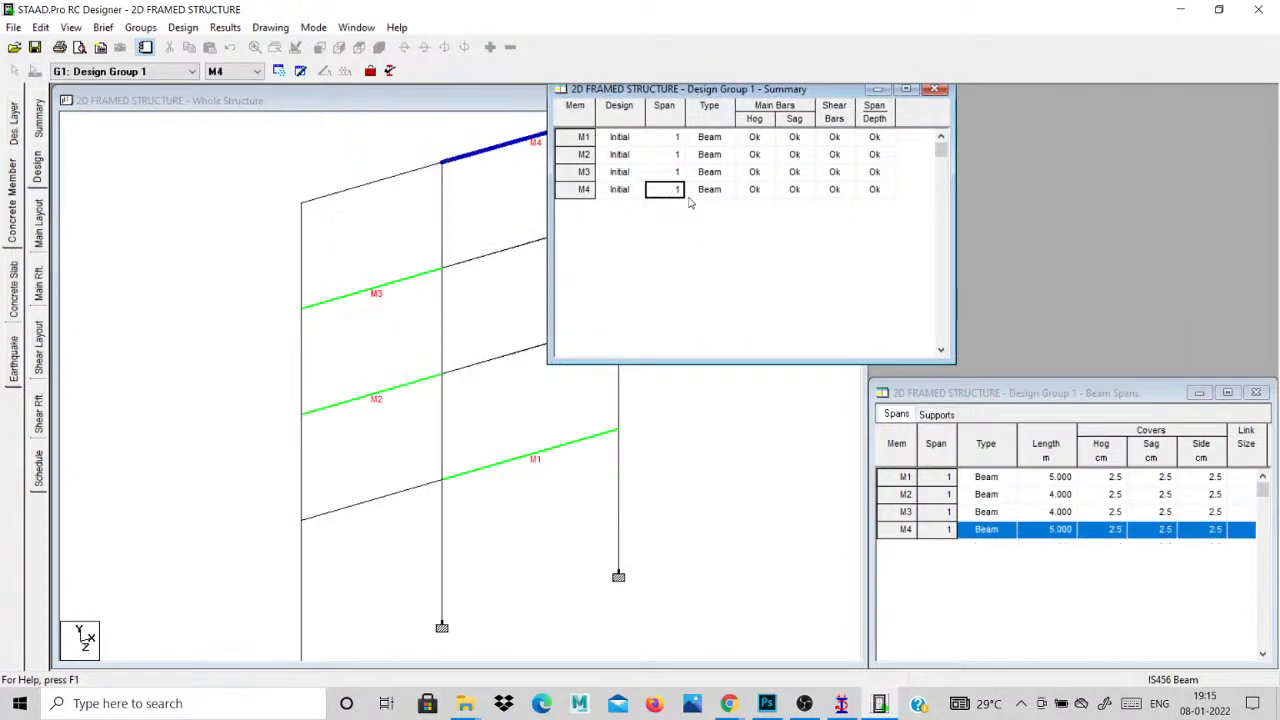
pyautogui.click(712, 155)
pyautogui.click(722, 176)
pyautogui.click(720, 190)
pyautogui.press('Right')
pyautogui.press('Right')
pyautogui.press('Right')
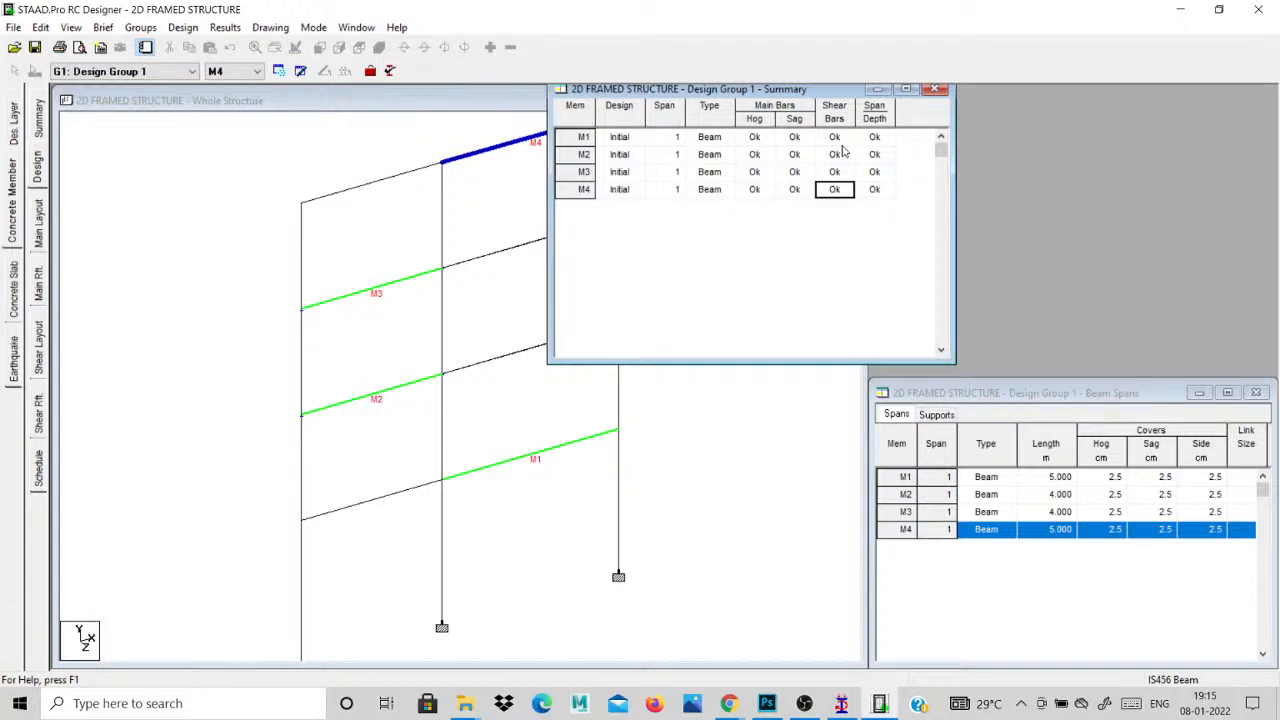
pyautogui.moveTo(865, 139); pyautogui.dragTo(866, 216)
pyautogui.moveTo(814, 92); pyautogui.dragTo(1139, 106)
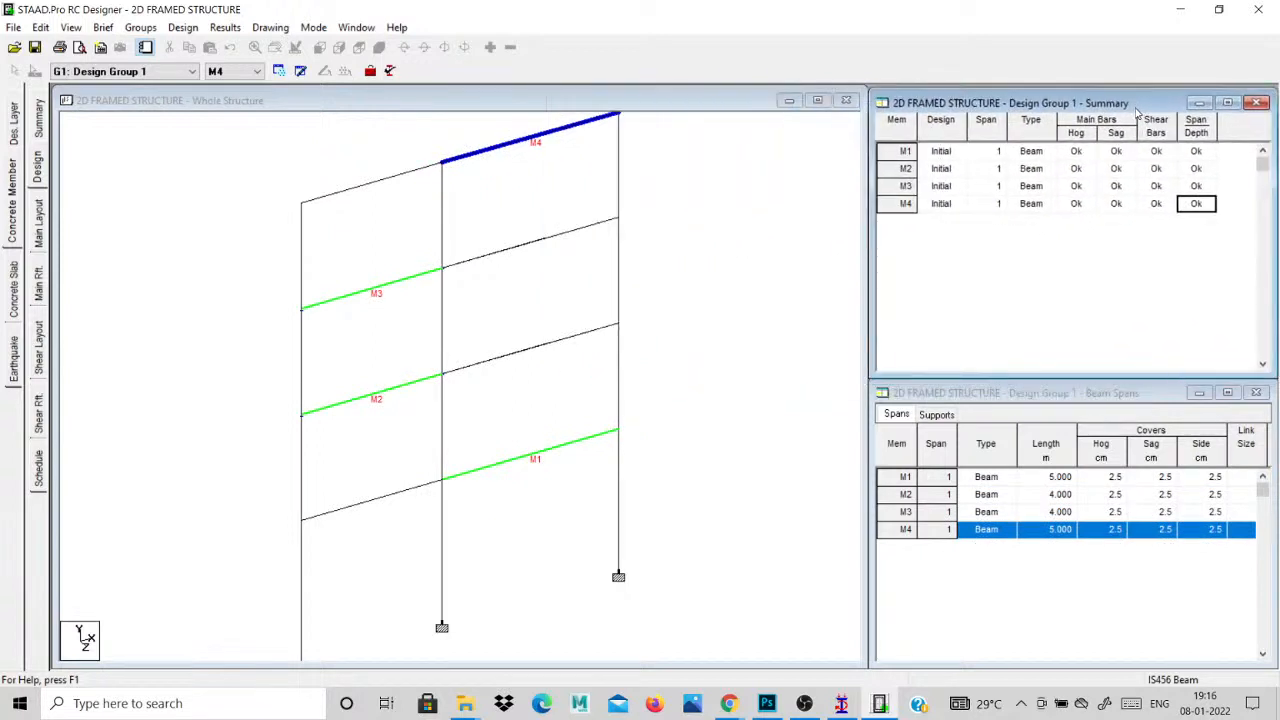
pyautogui.click(793, 296)
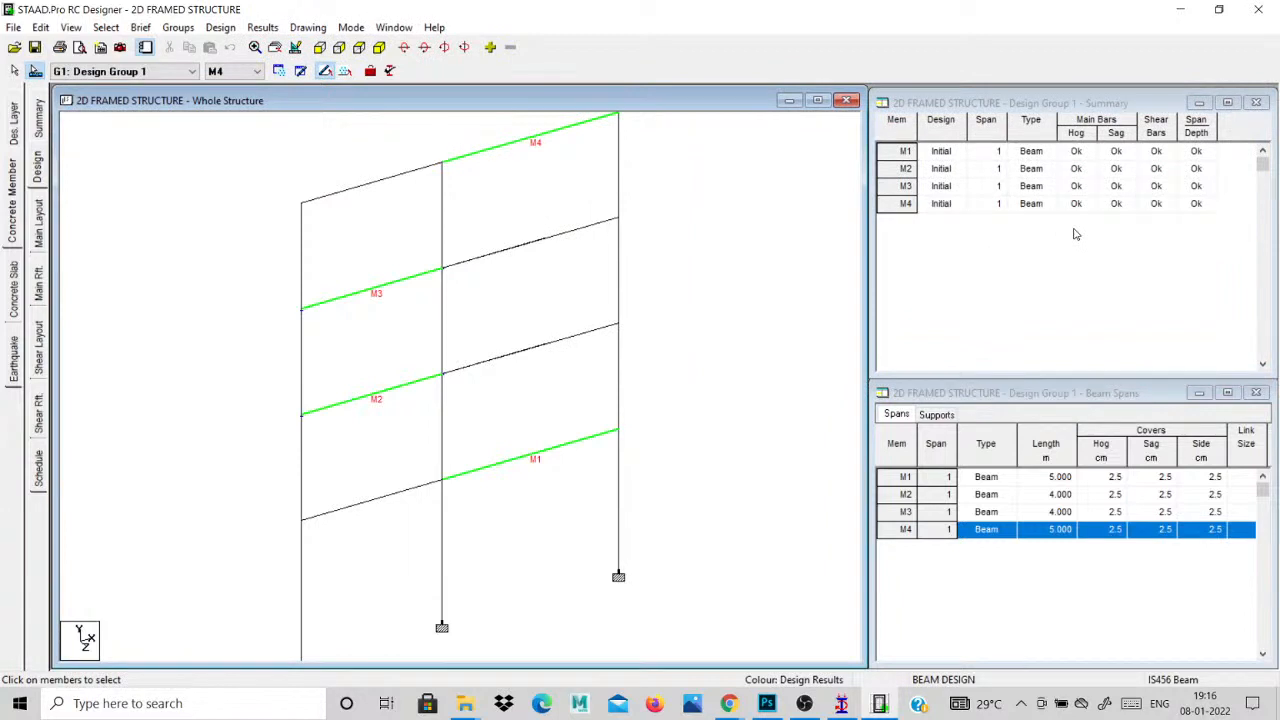
# Recheck the hogging, sagging, shear bar and span/depth statuses of the designed beams in the summary.
pyautogui.click(1083, 157)
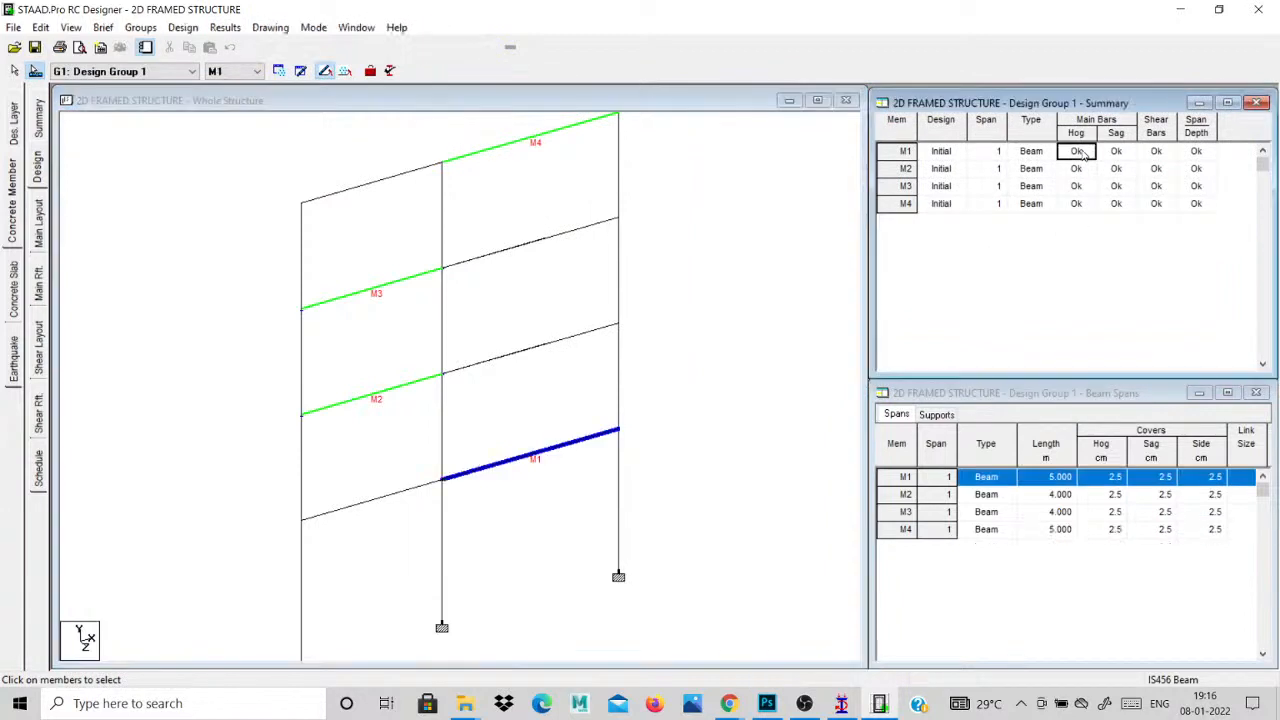
pyautogui.click(1114, 154)
pyautogui.click(1111, 203)
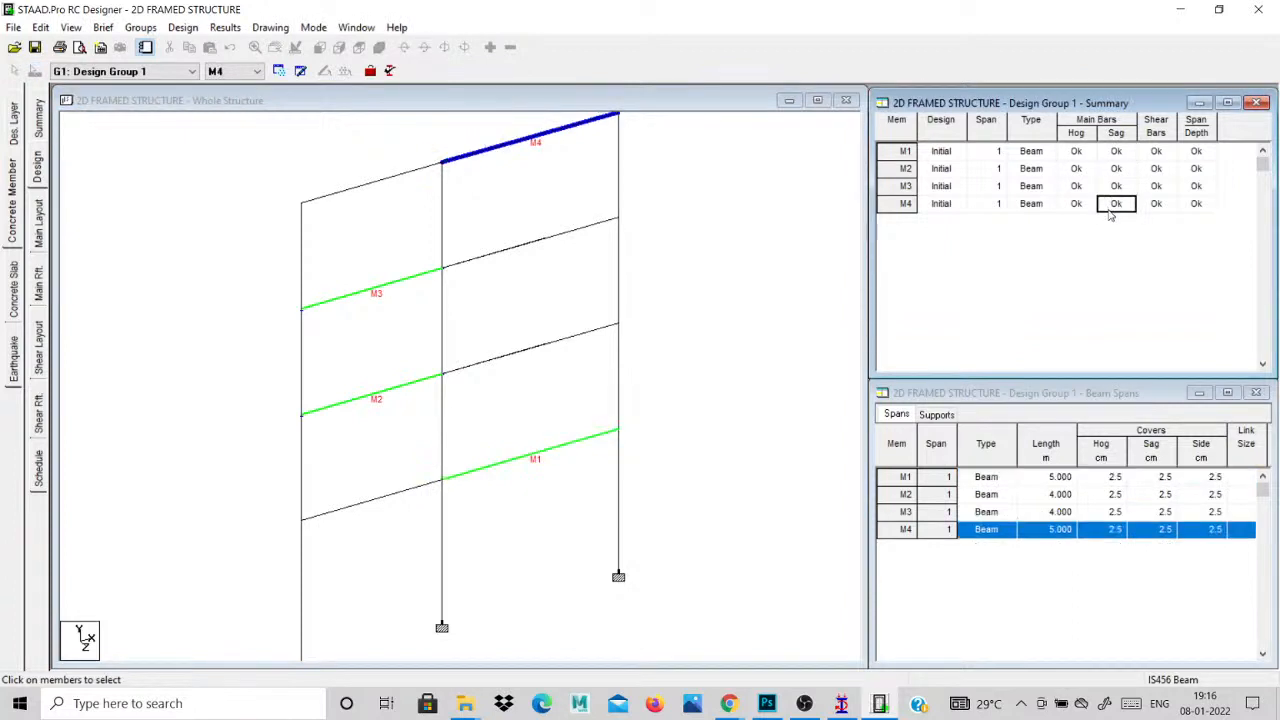
pyautogui.click(1156, 154)
pyautogui.click(1194, 171)
pyautogui.click(1193, 188)
pyautogui.click(1188, 205)
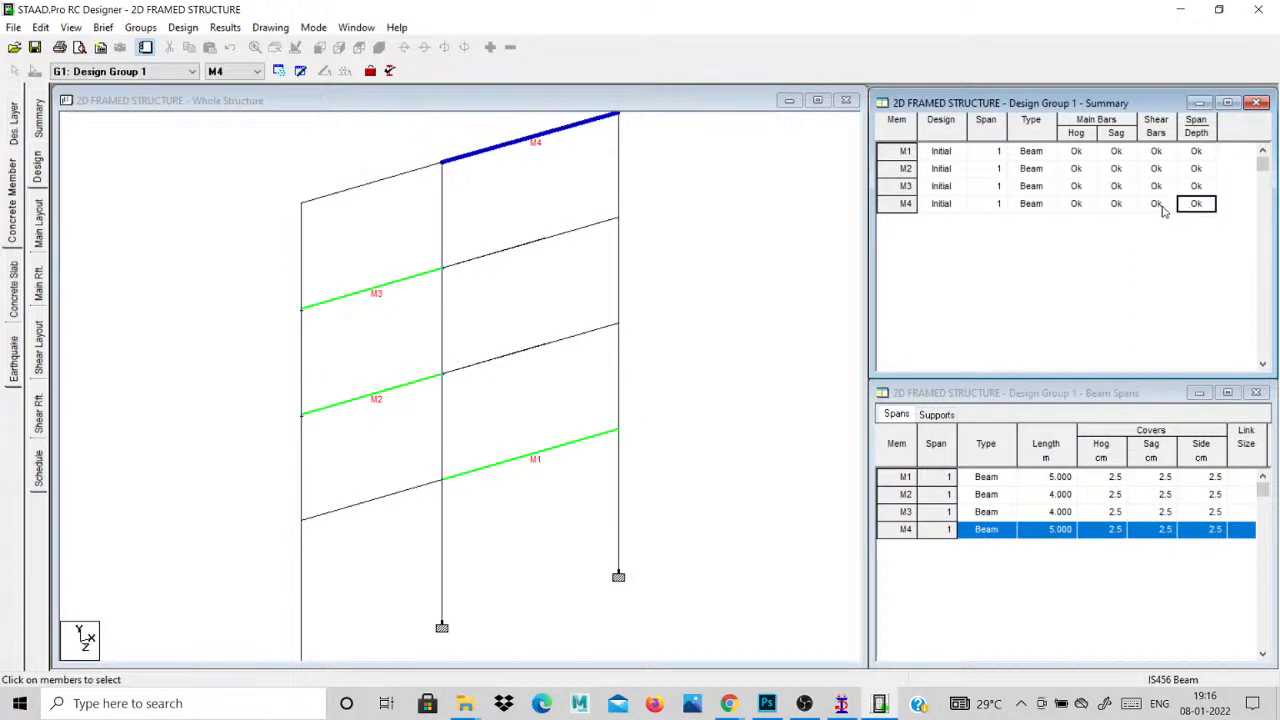
pyautogui.click(740, 205)
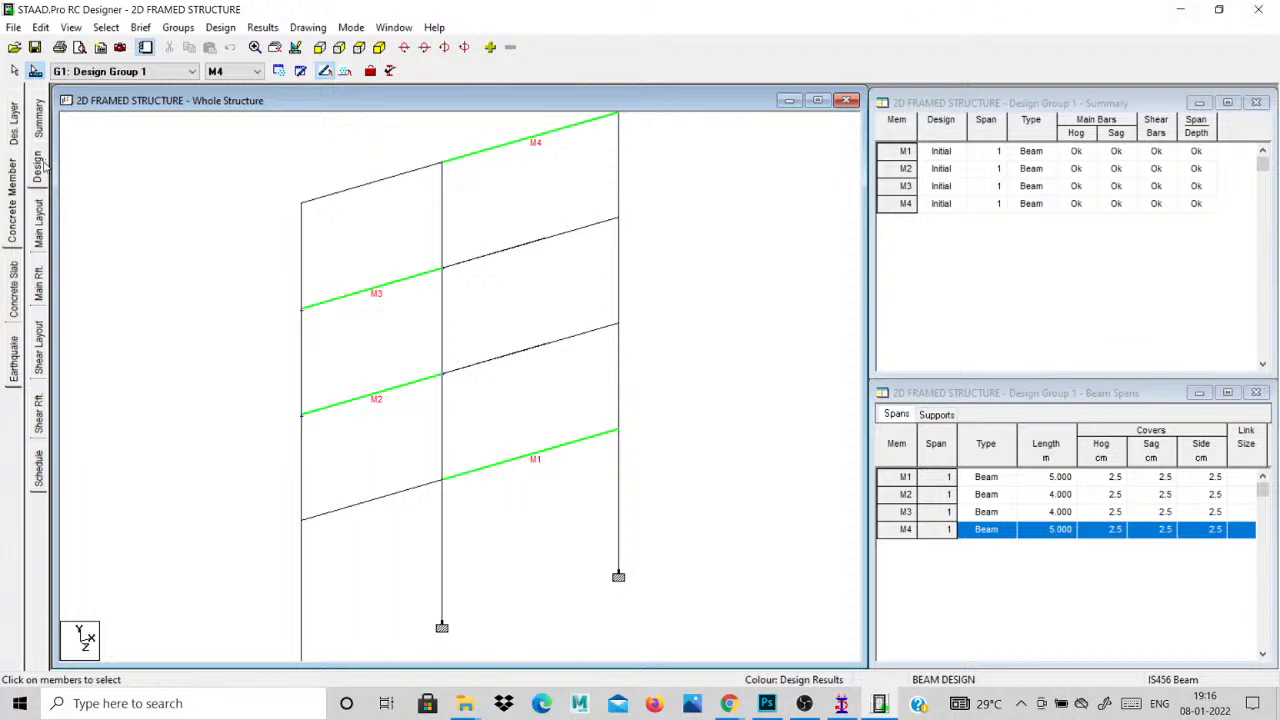
# View member M4's main bar layout and examine the bottom and top layer bars in its hogging main reinforcement table.
pyautogui.click(40, 220)
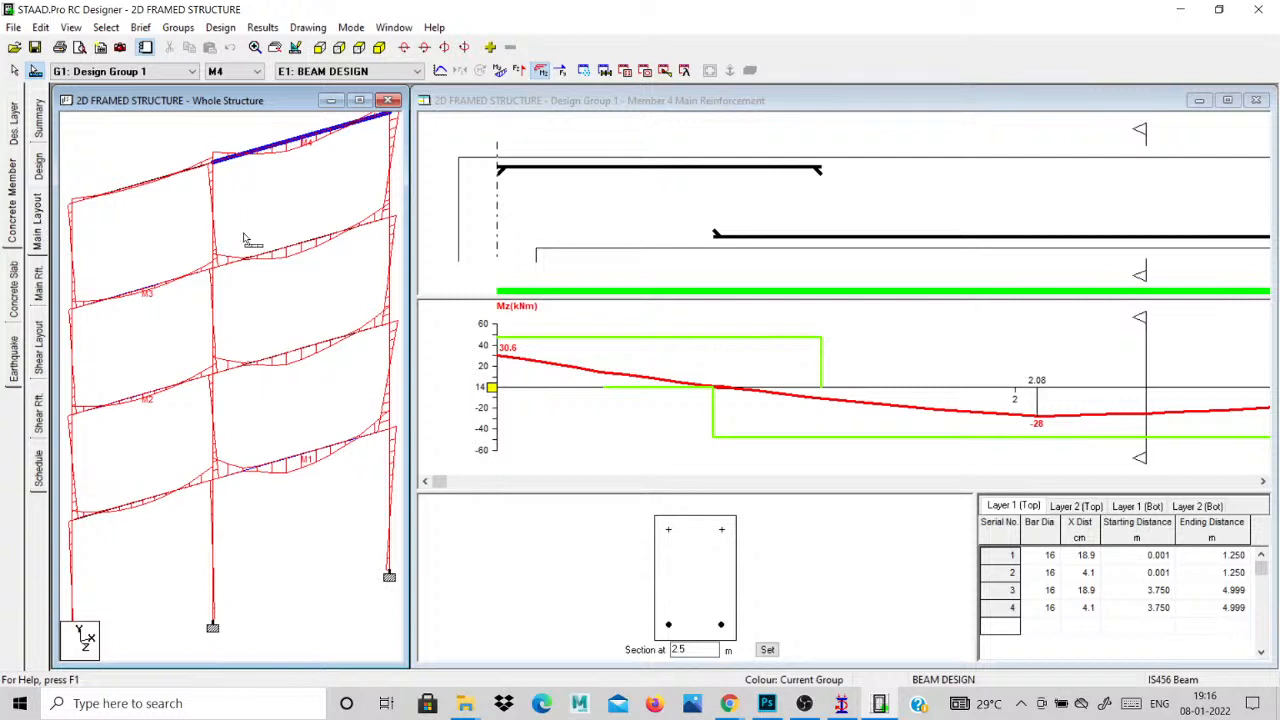
pyautogui.click(41, 283)
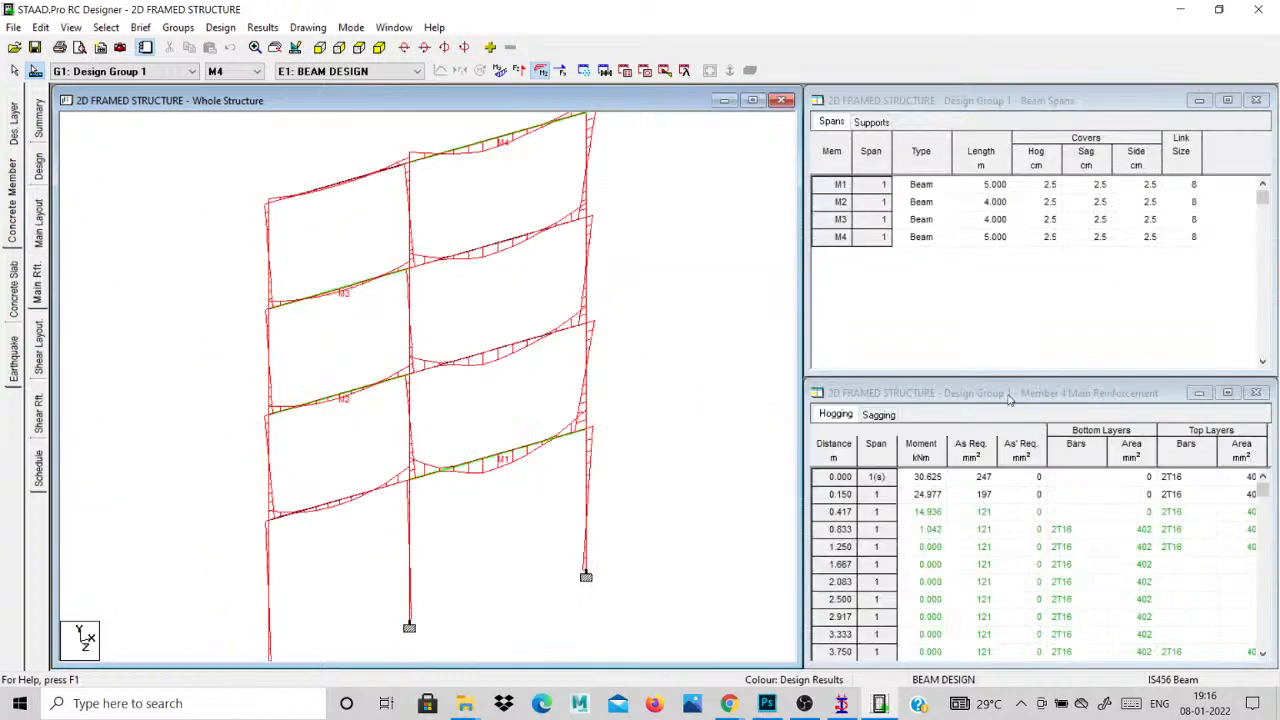
pyautogui.moveTo(1010, 398); pyautogui.dragTo(560, 200)
pyautogui.moveTo(562, 474); pyautogui.dragTo(564, 662)
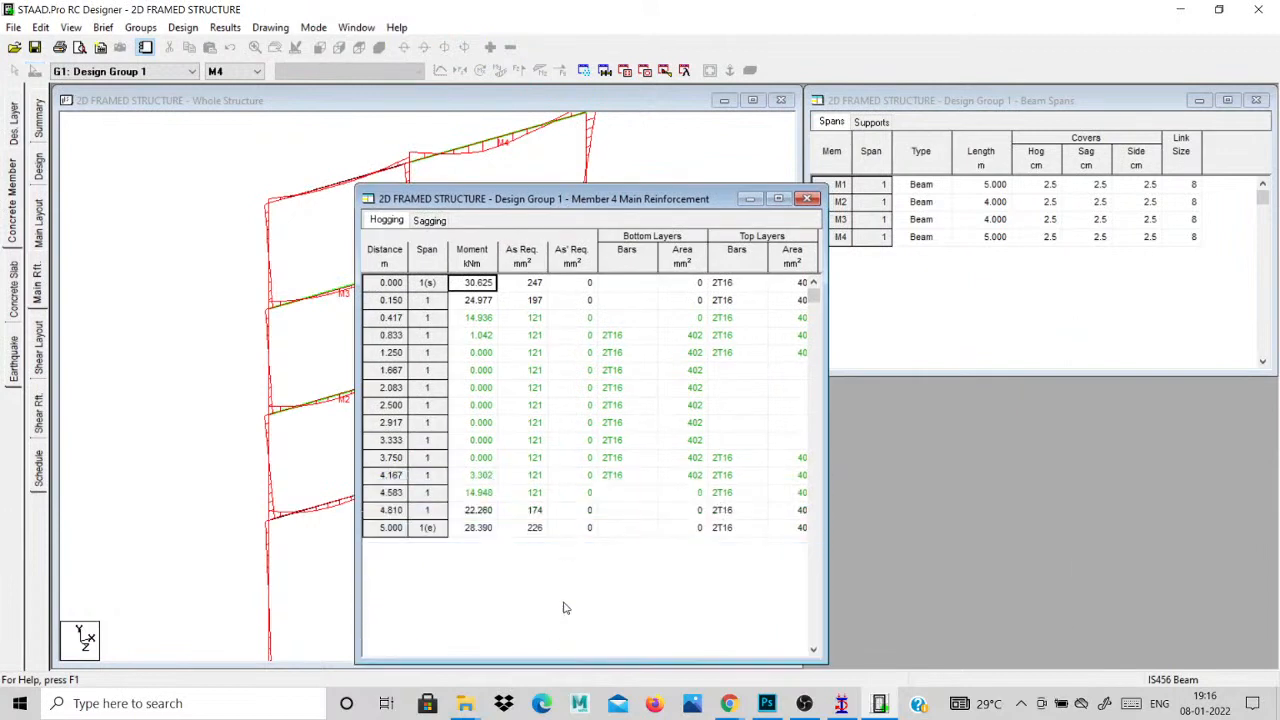
pyautogui.click(620, 341)
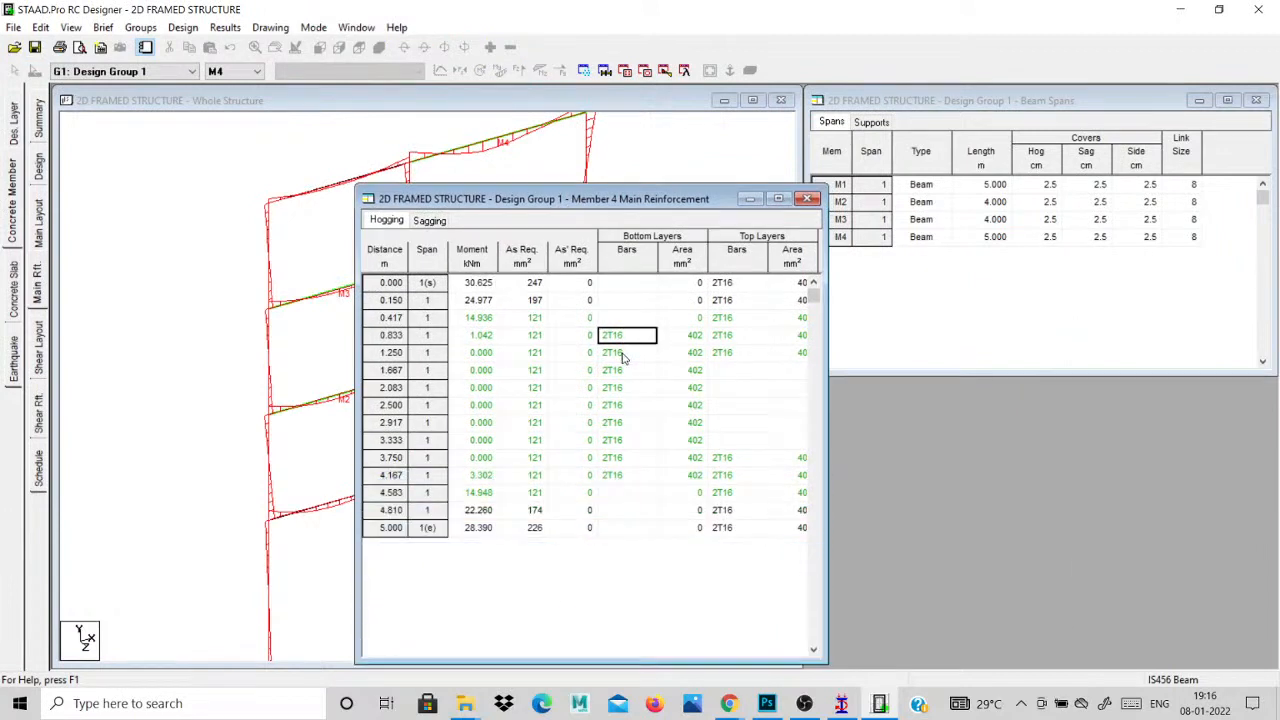
pyautogui.click(625, 475)
pyautogui.click(737, 317)
pyautogui.click(734, 354)
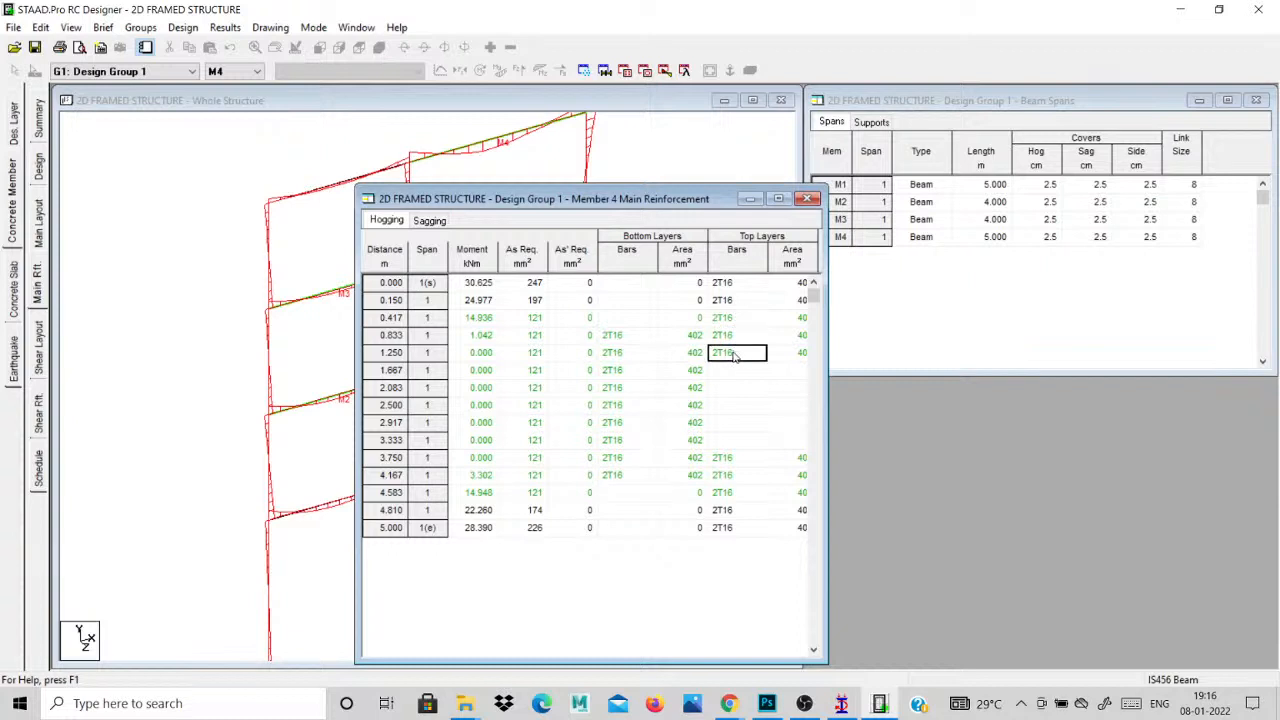
pyautogui.click(737, 458)
pyautogui.click(750, 494)
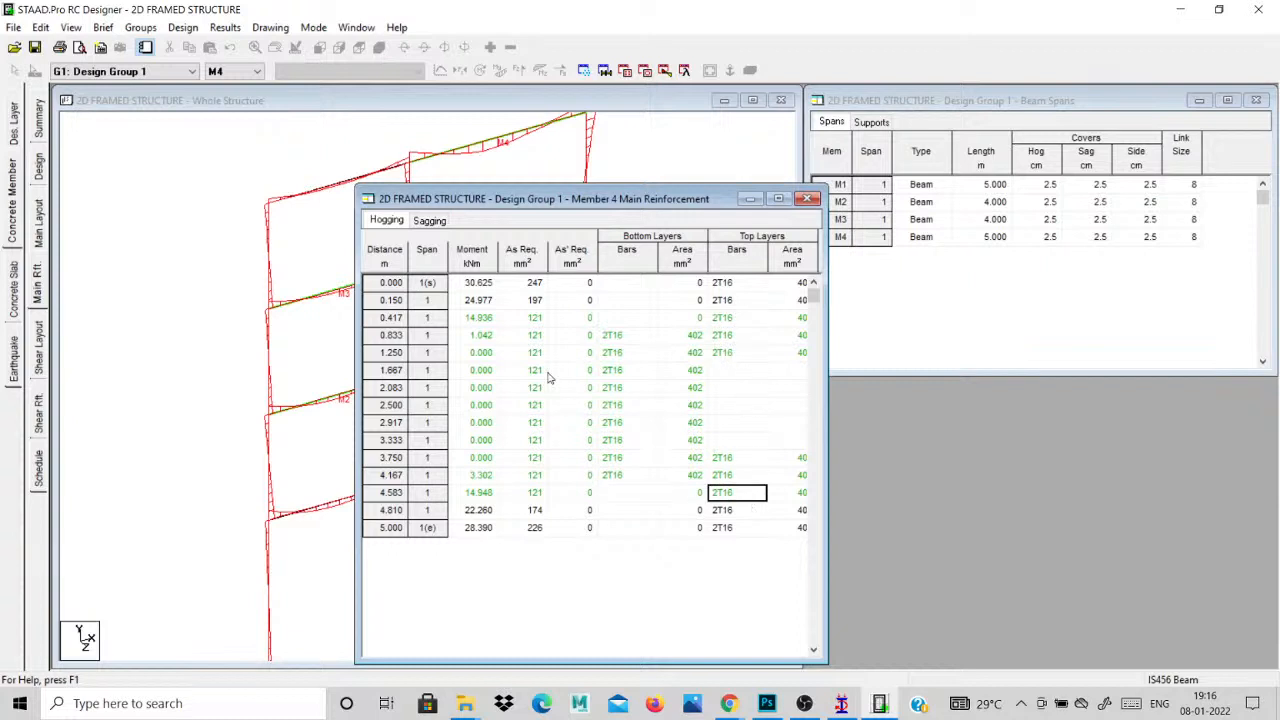
# Examine the bottom and top layer bars along member M4 in its sagging main reinforcement table.
pyautogui.click(429, 220)
pyautogui.click(621, 460)
pyautogui.click(620, 473)
pyautogui.click(617, 391)
pyautogui.click(611, 357)
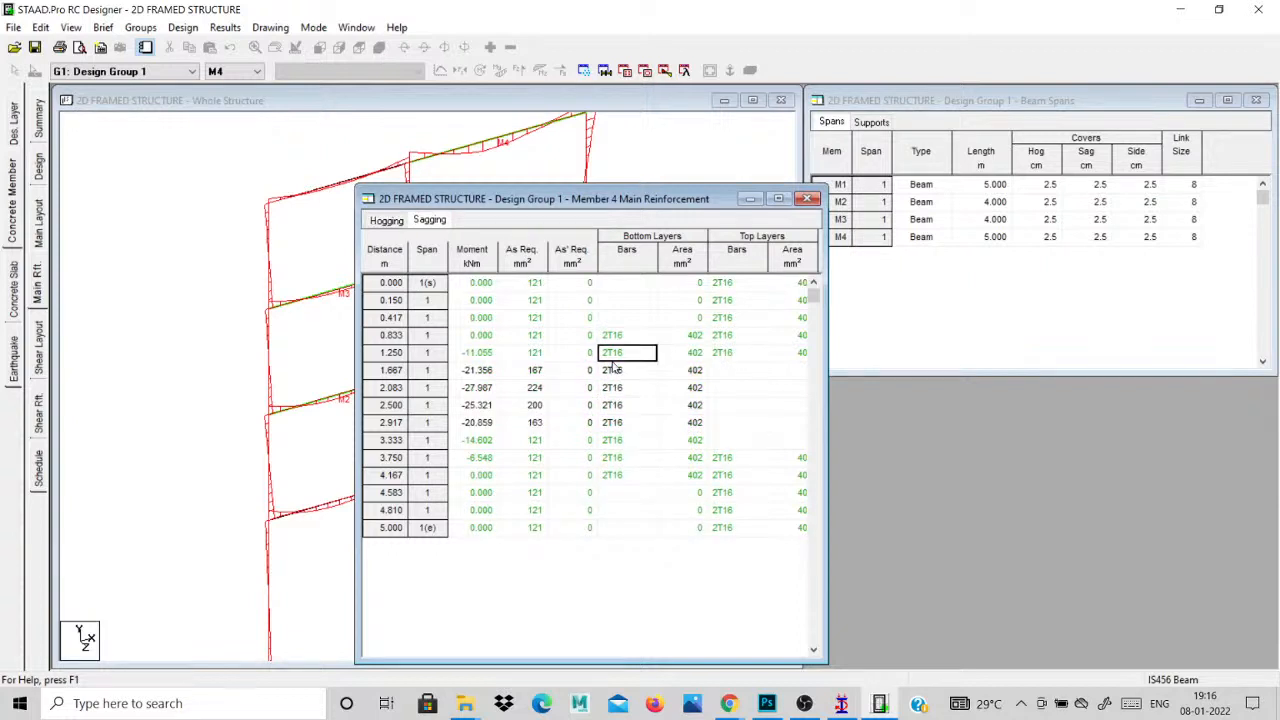
pyautogui.click(720, 318)
pyautogui.click(721, 286)
pyautogui.click(726, 338)
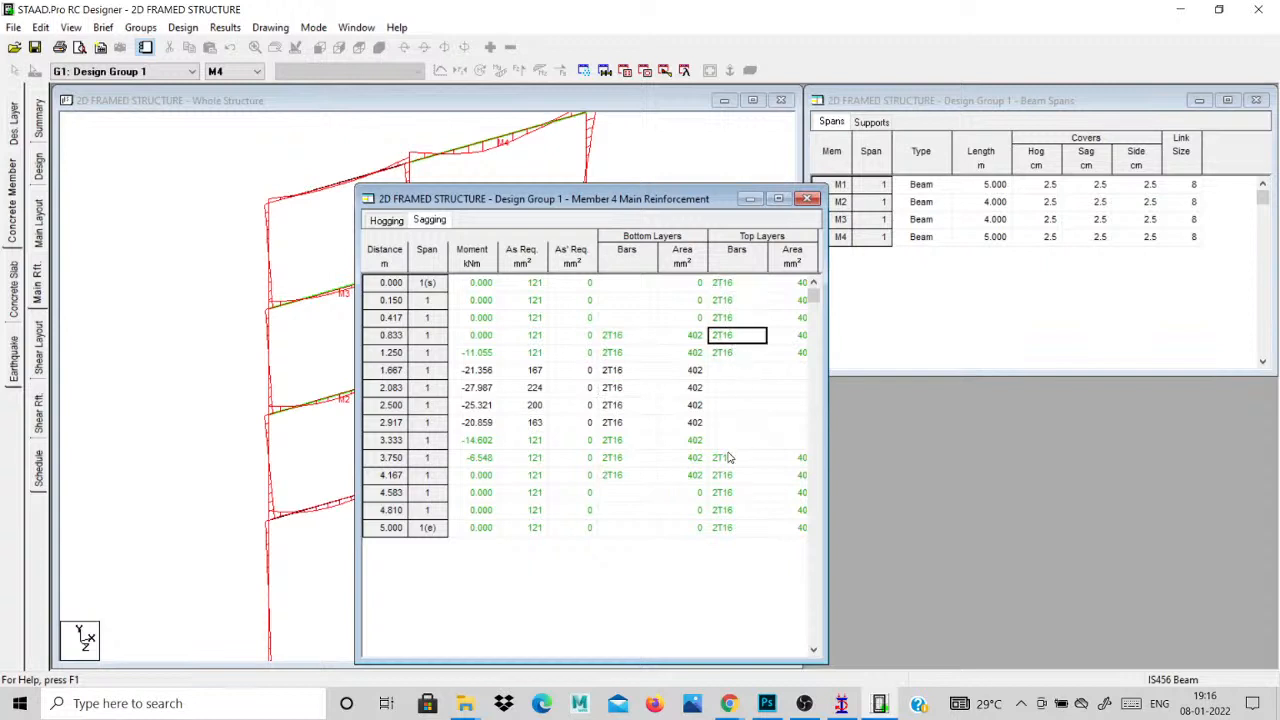
# Check the top layer bars near the end of member M4 in the sagging table and move the table off the structure view.
pyautogui.click(718, 495)
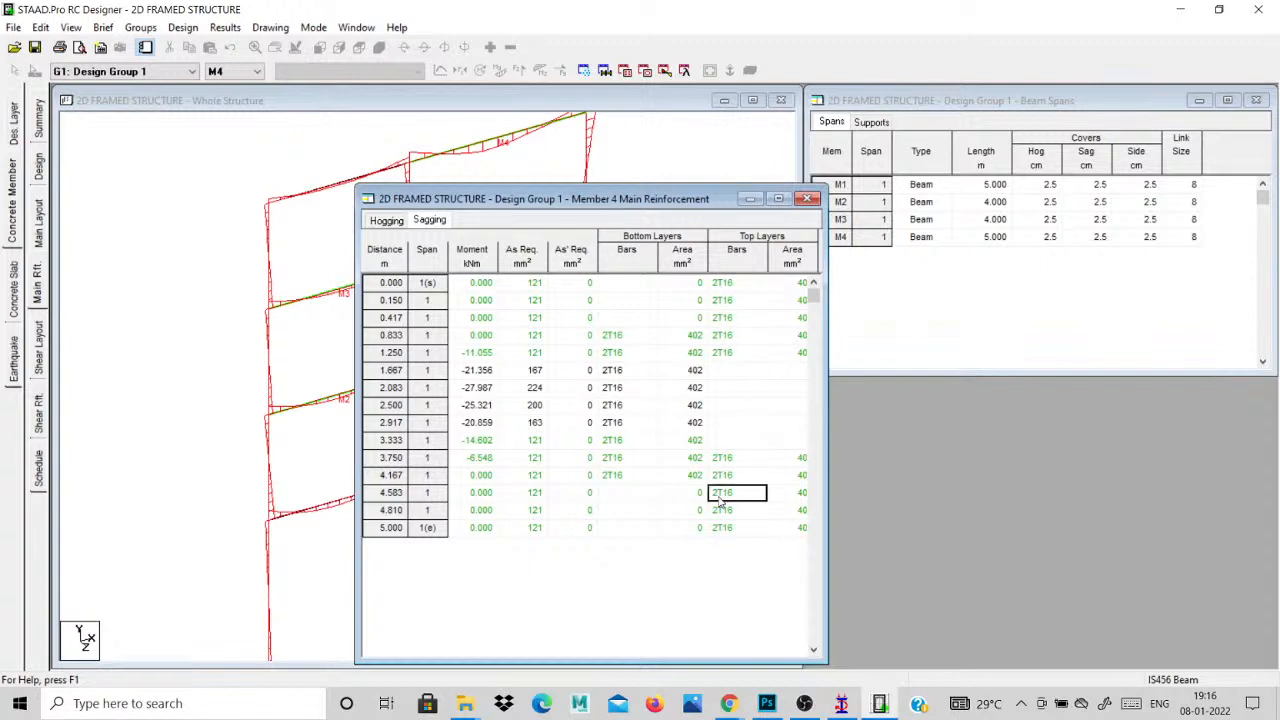
pyautogui.click(572, 440)
pyautogui.moveTo(650, 200); pyautogui.dragTo(1093, 367)
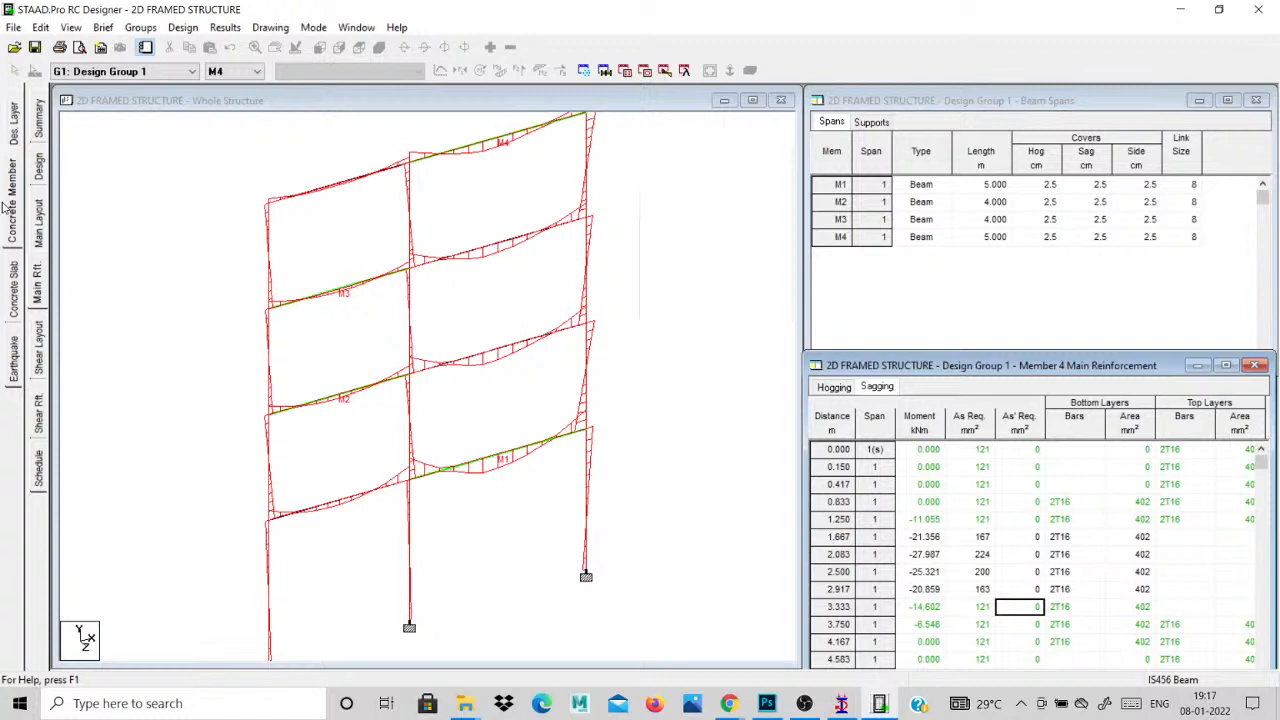
# View member M4's shear layout, then open its shear reinforcement results and enlarge the shear table to show every row.
pyautogui.click(39, 344)
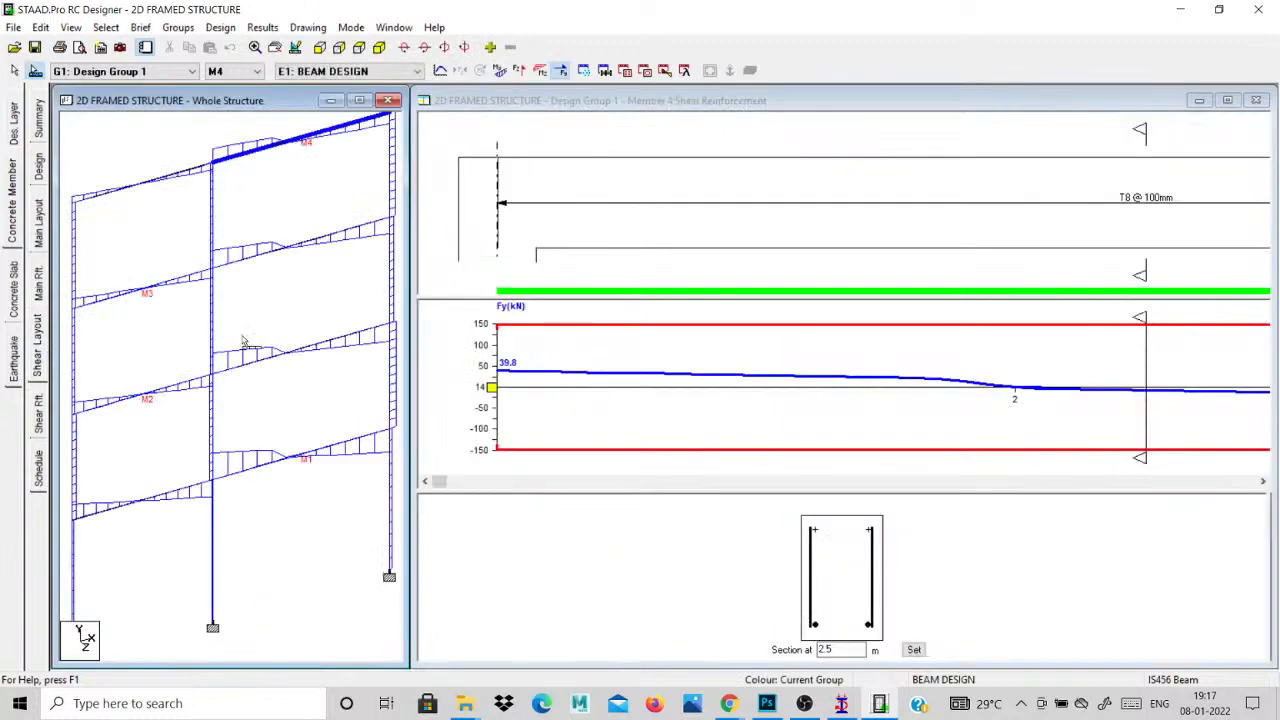
pyautogui.click(42, 408)
pyautogui.moveTo(1098, 98); pyautogui.dragTo(579, 102)
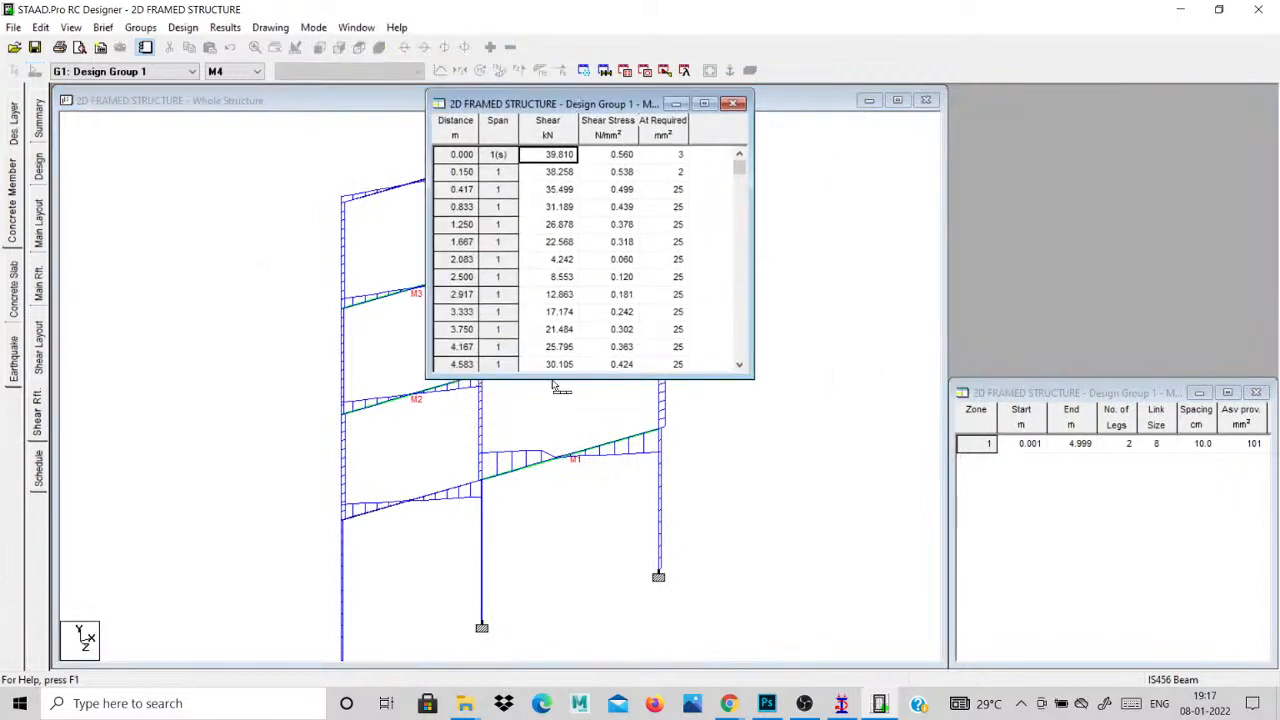
pyautogui.moveTo(553, 377); pyautogui.dragTo(549, 517)
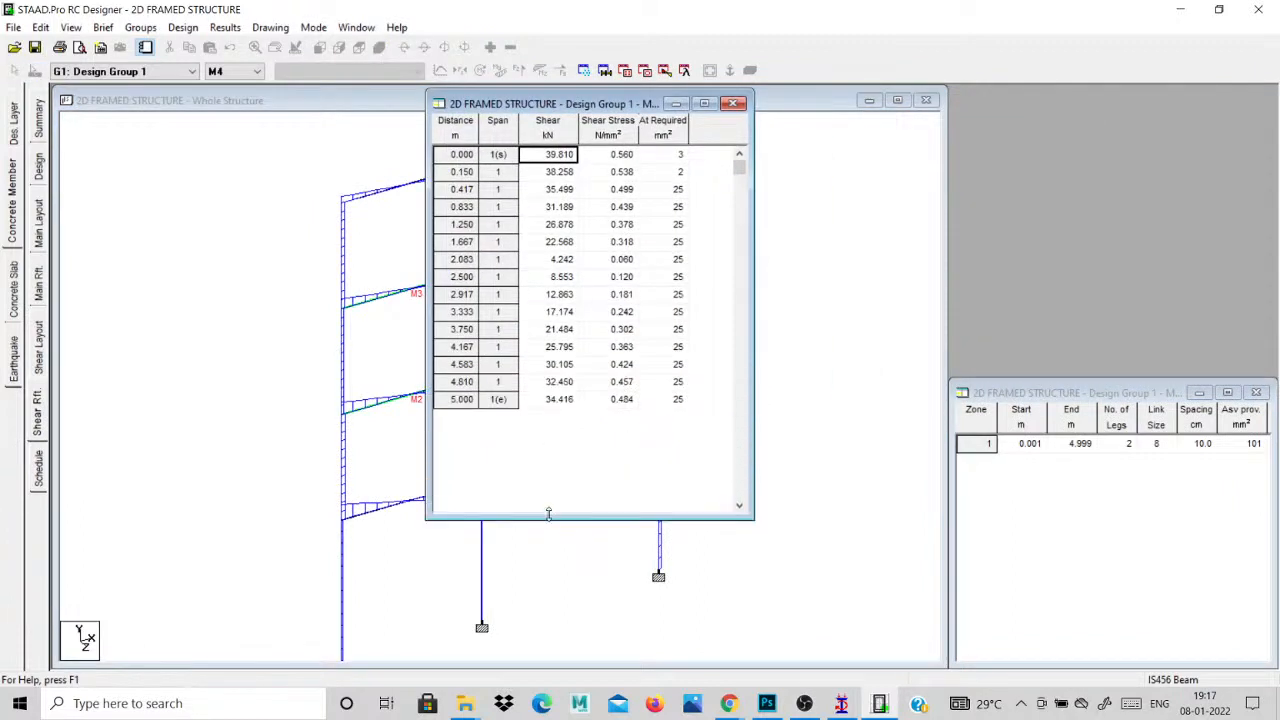
# Examine the shear force and shear stress values at the start, middle and end of member M4.
pyautogui.click(478, 400)
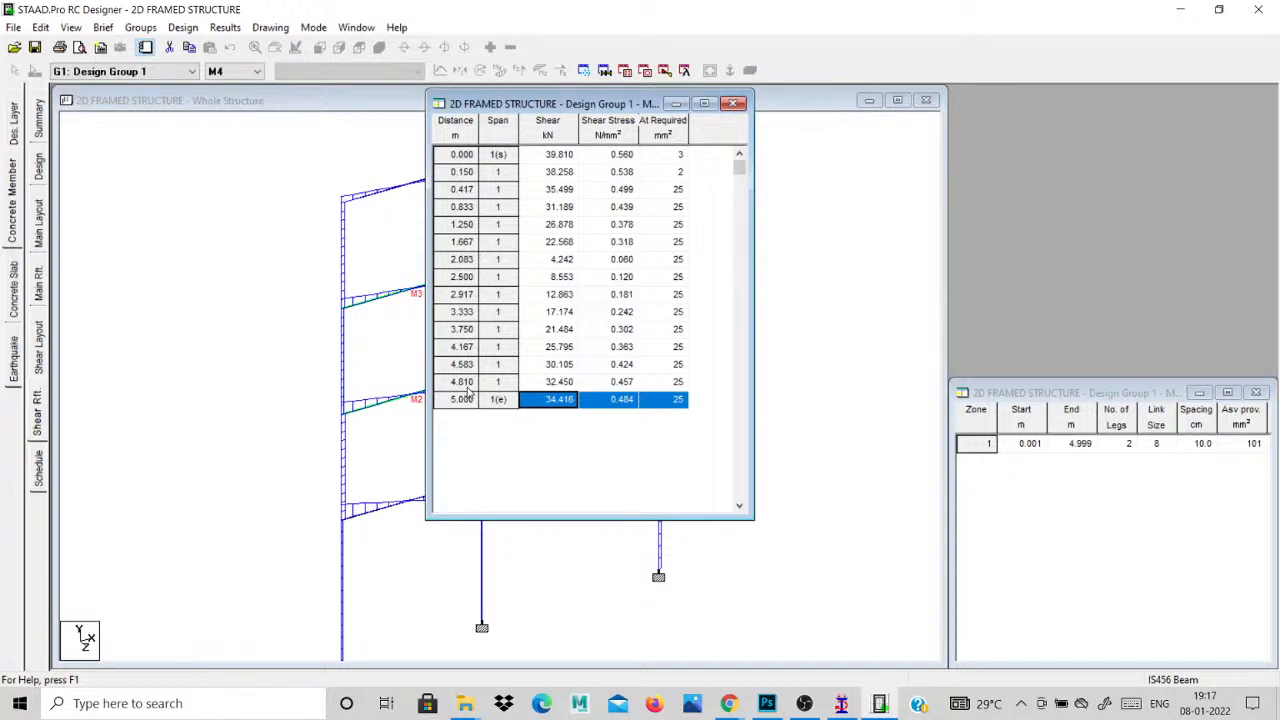
pyautogui.click(551, 158)
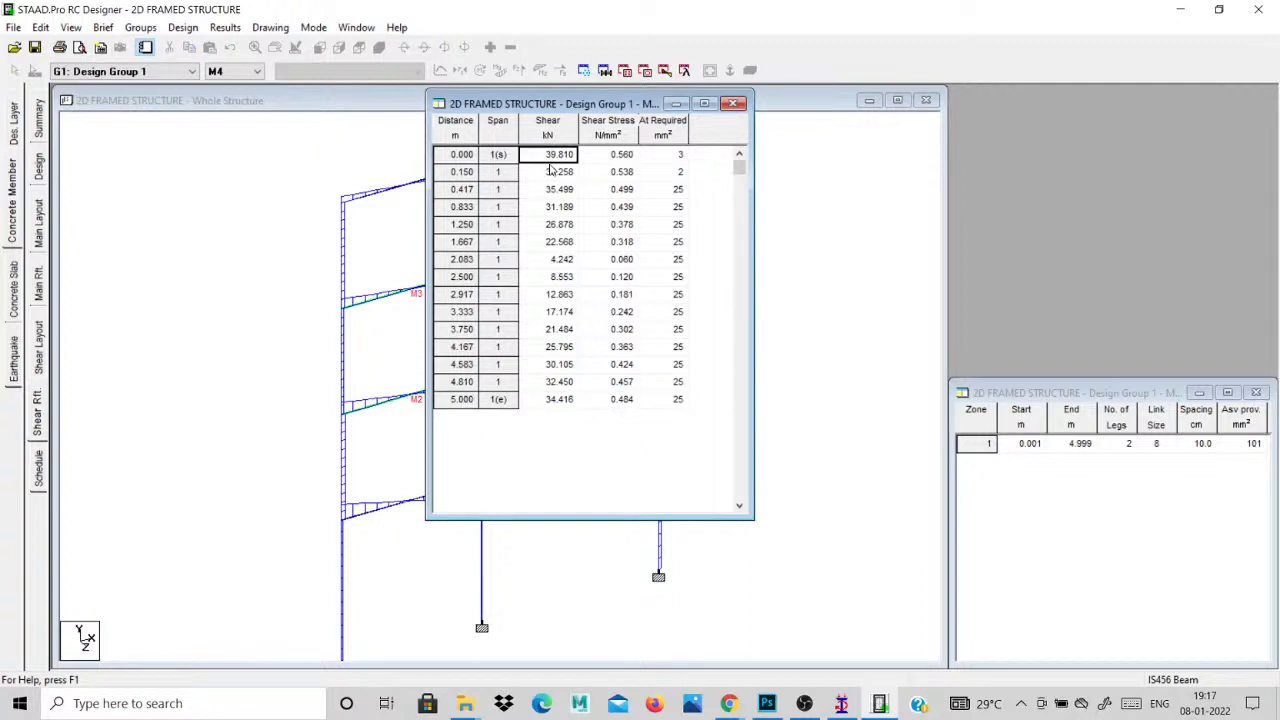
pyautogui.click(617, 158)
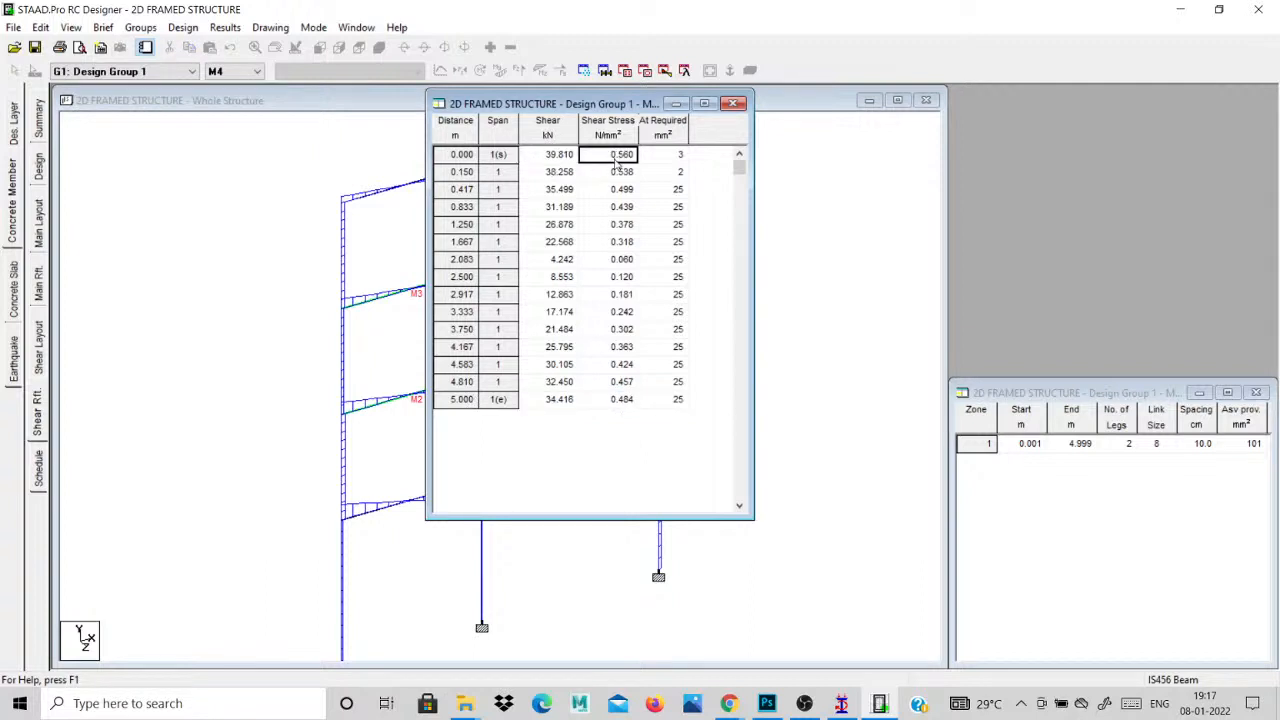
pyautogui.click(557, 172)
pyautogui.click(557, 400)
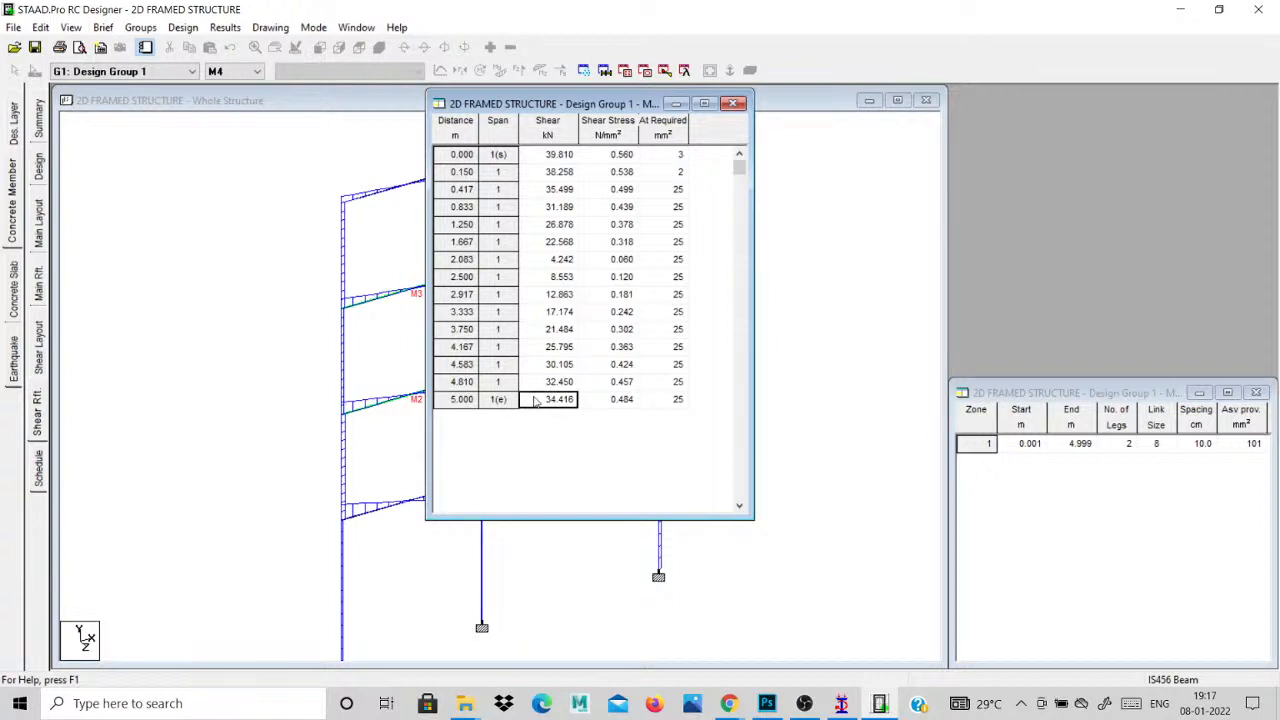
pyautogui.click(576, 277)
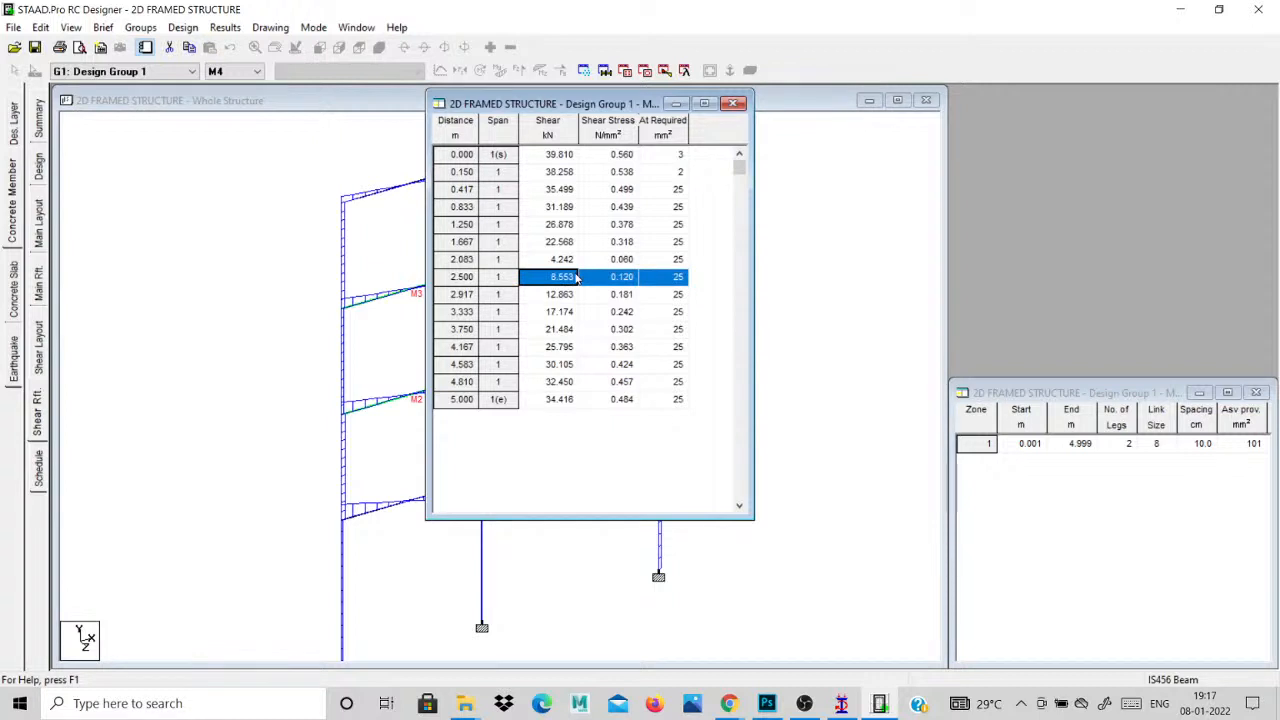
# Close the enlarged shear table, reopen member M4's shear reinforcement results and recheck the shear values along the beam.
pyautogui.click(735, 103)
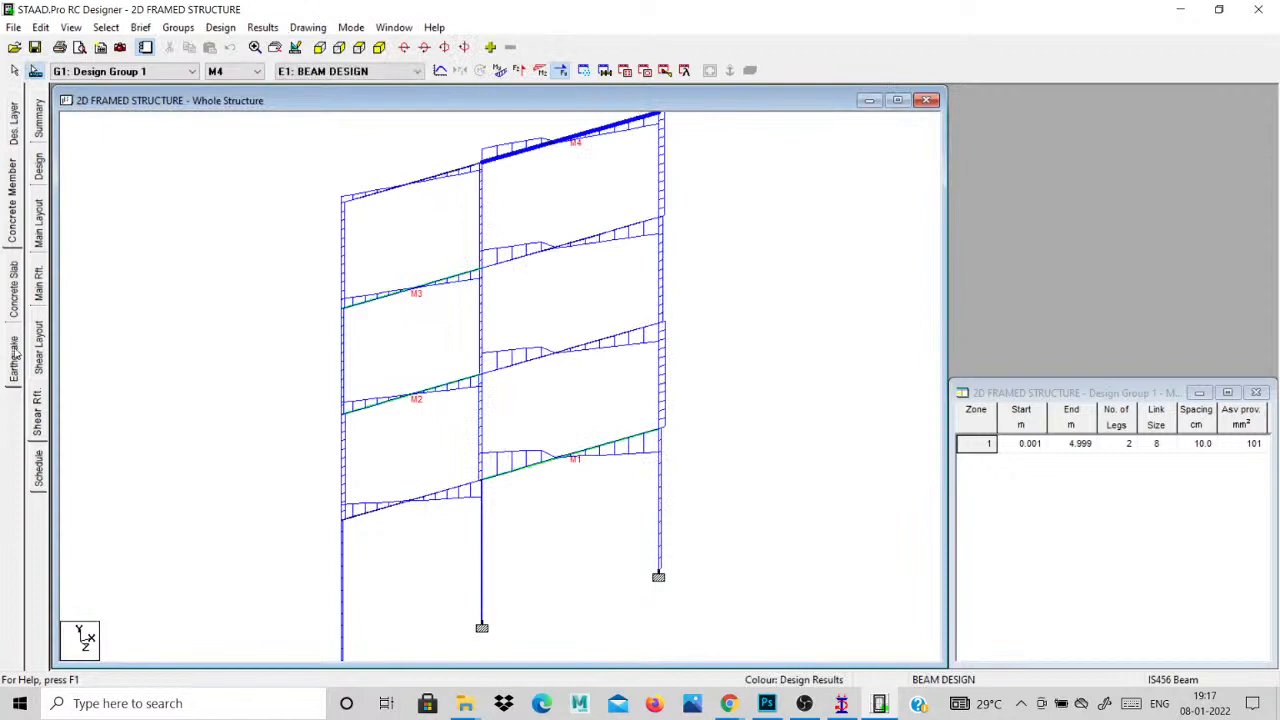
pyautogui.click(38, 410)
pyautogui.click(1090, 151)
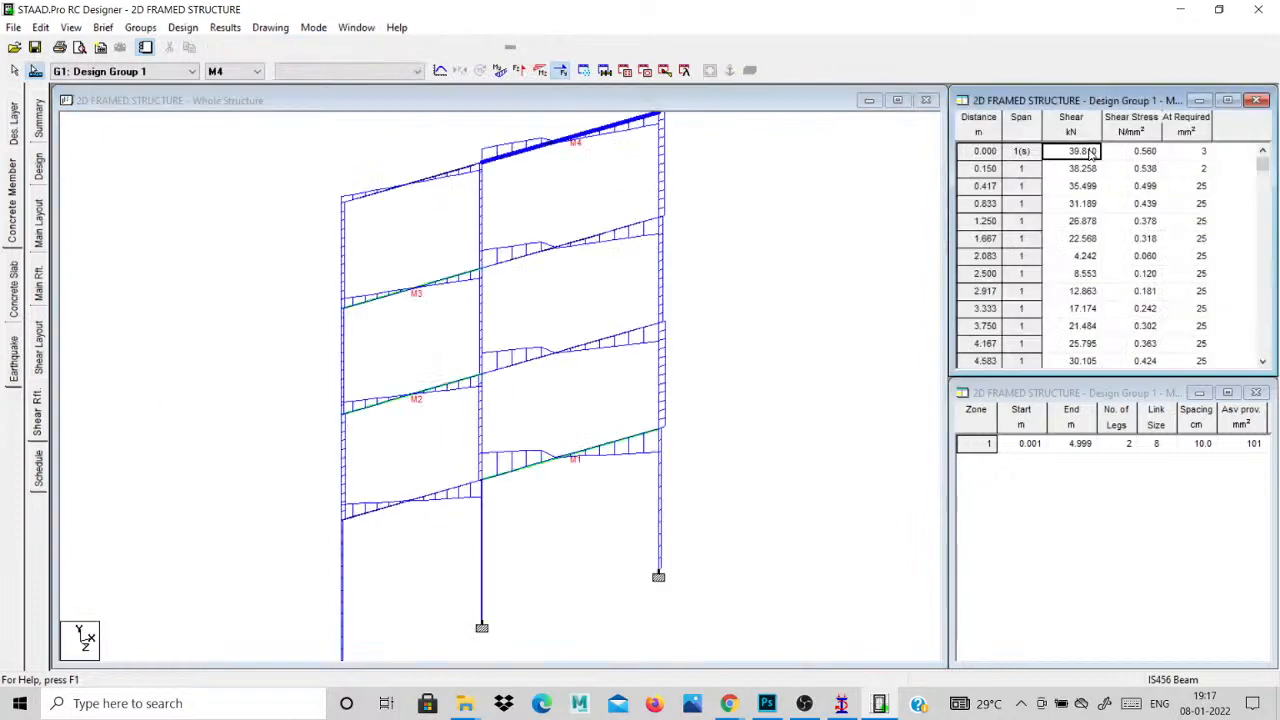
pyautogui.click(1083, 186)
pyautogui.click(1084, 239)
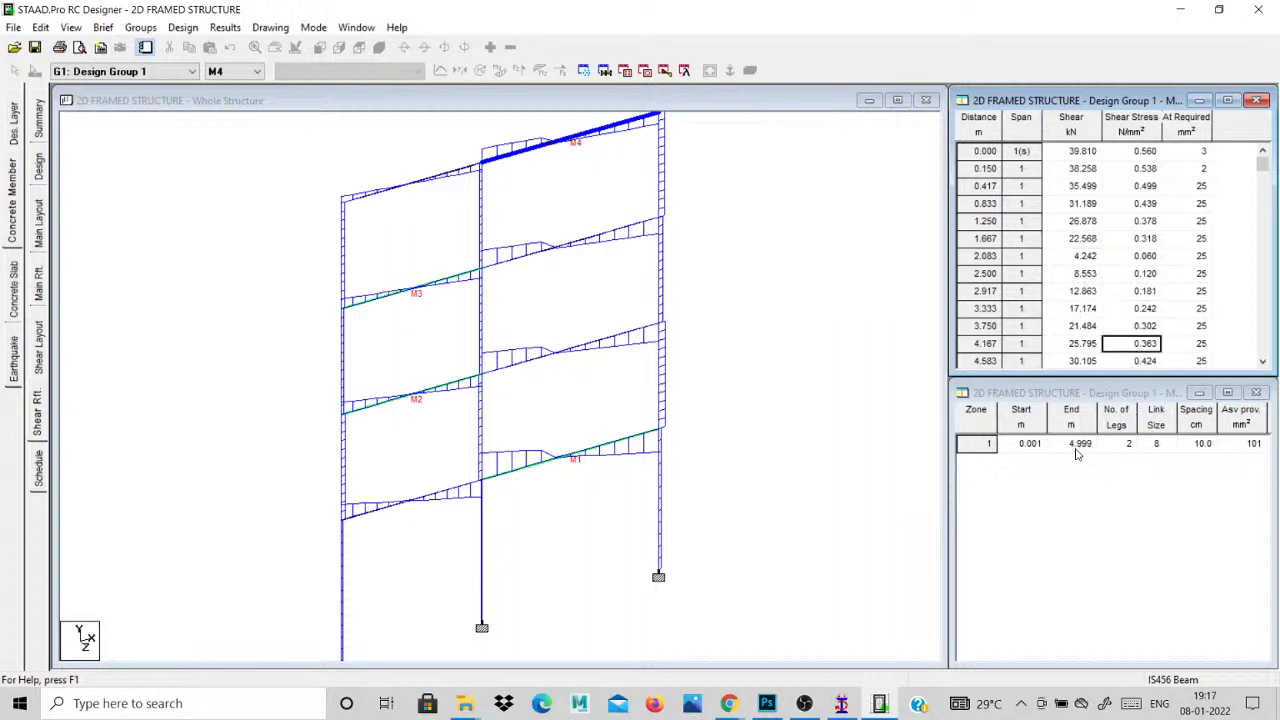
# Examine the extent, number of legs, link size, spacing and provided shear steel area of member M4's link zone.
pyautogui.click(1044, 449)
pyautogui.click(1083, 450)
pyautogui.click(1118, 445)
pyautogui.click(1152, 446)
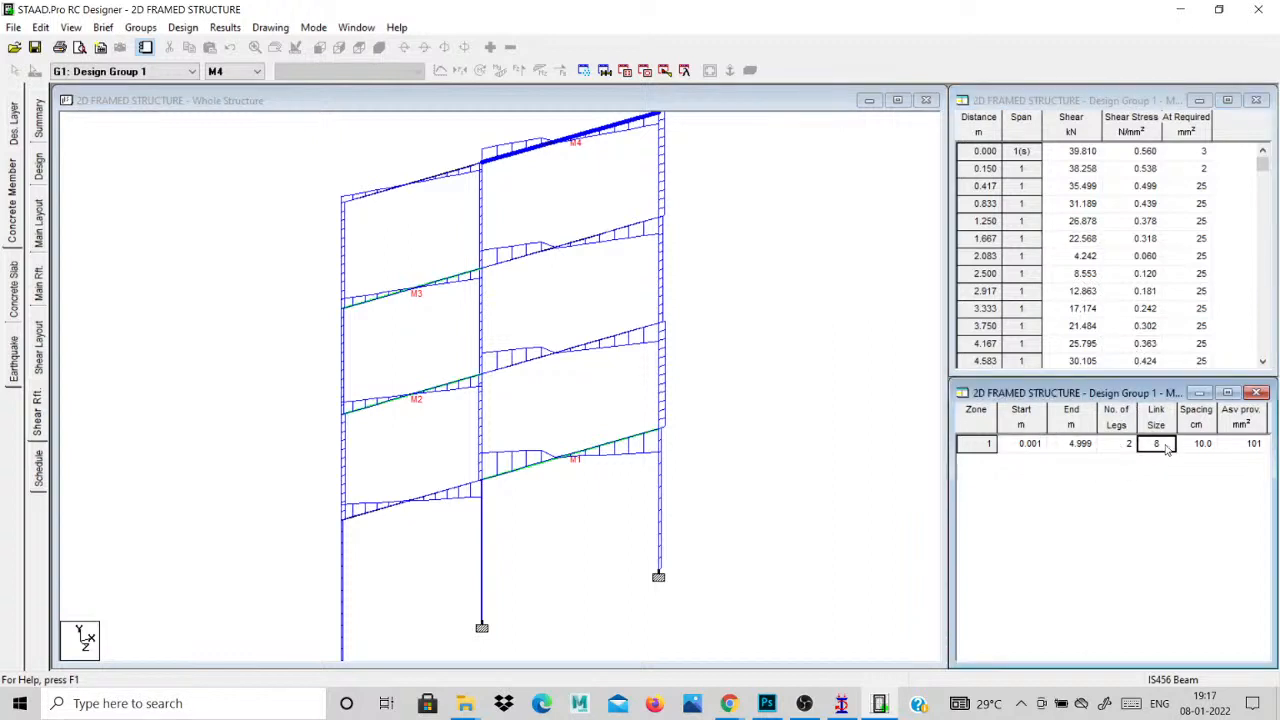
pyautogui.click(1190, 451)
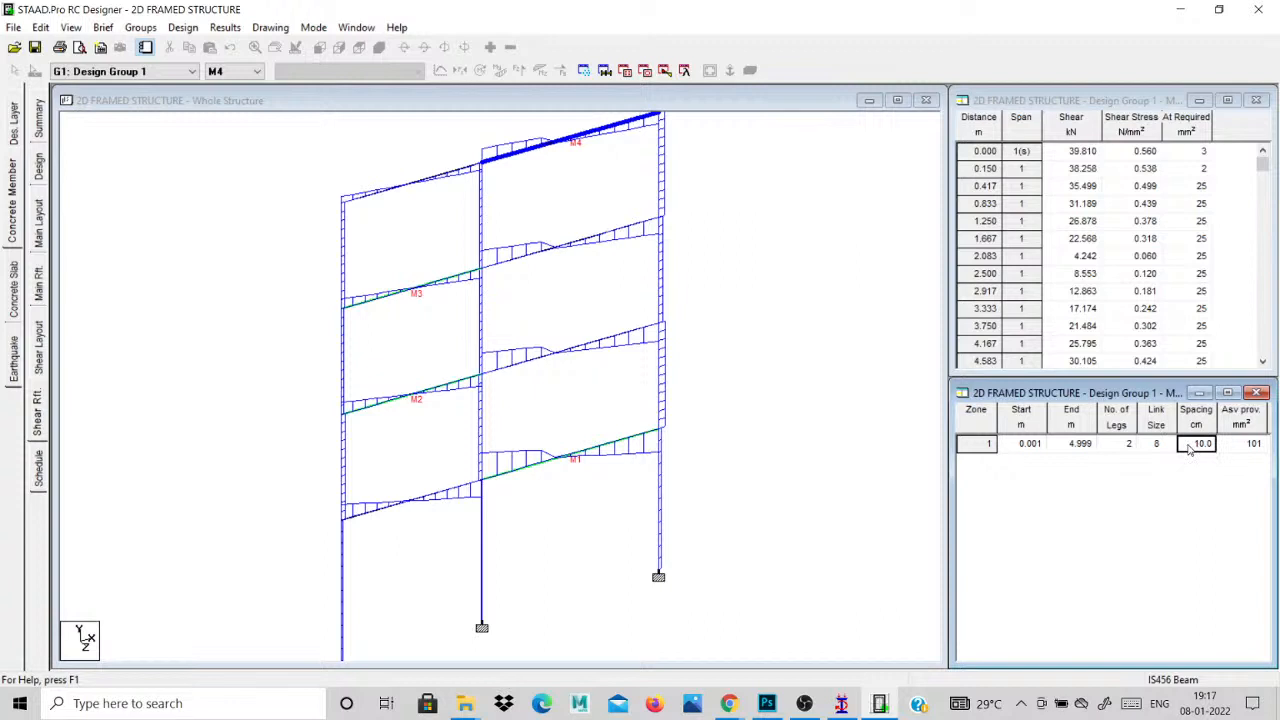
pyautogui.click(1165, 447)
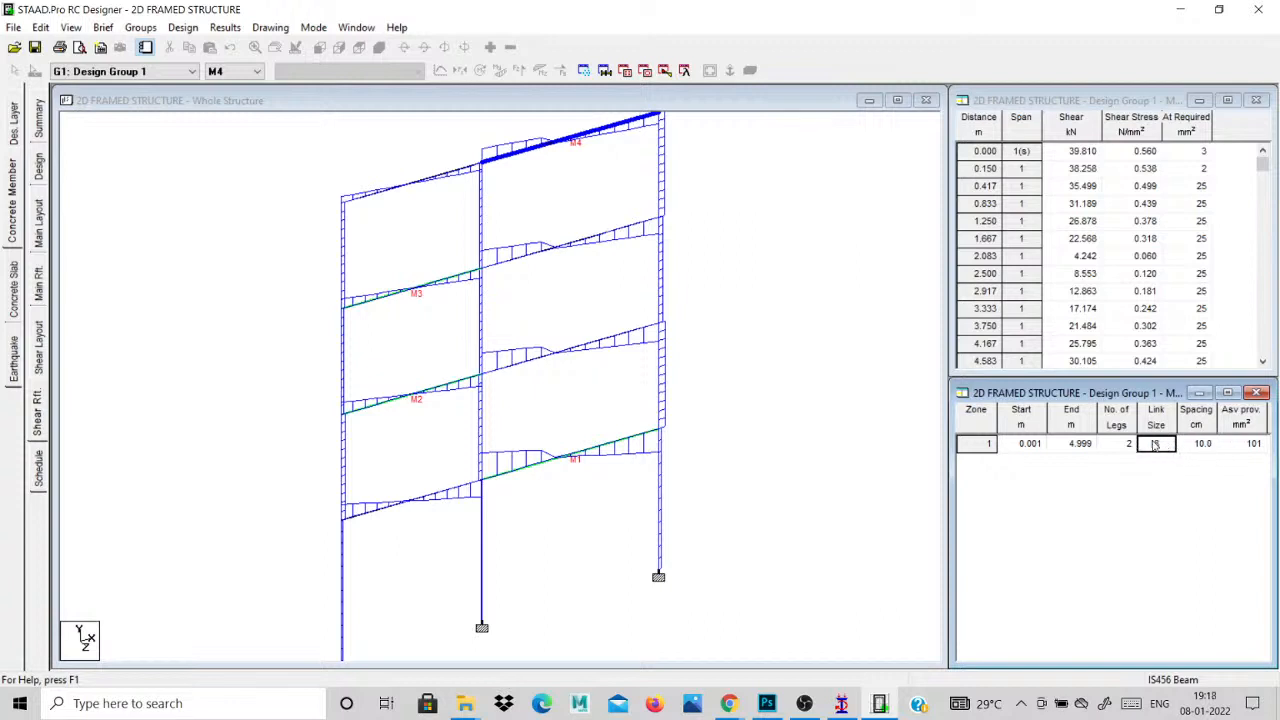
pyautogui.click(1118, 445)
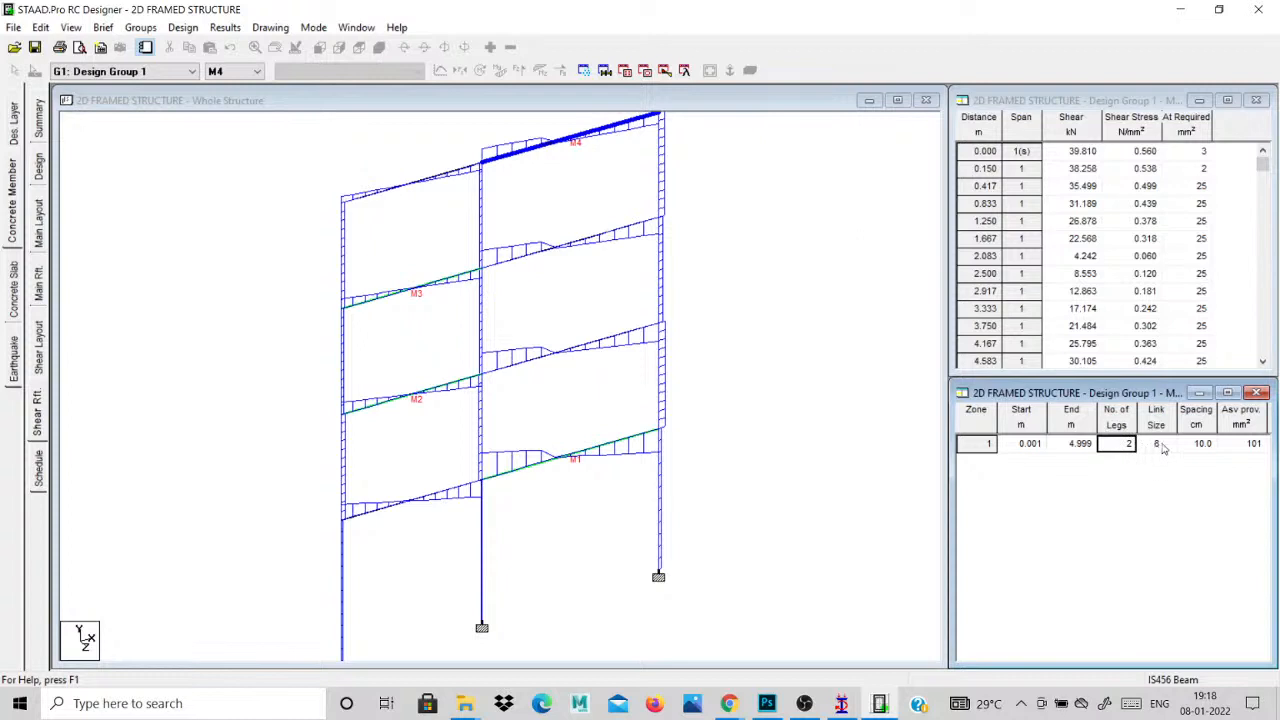
pyautogui.click(1203, 445)
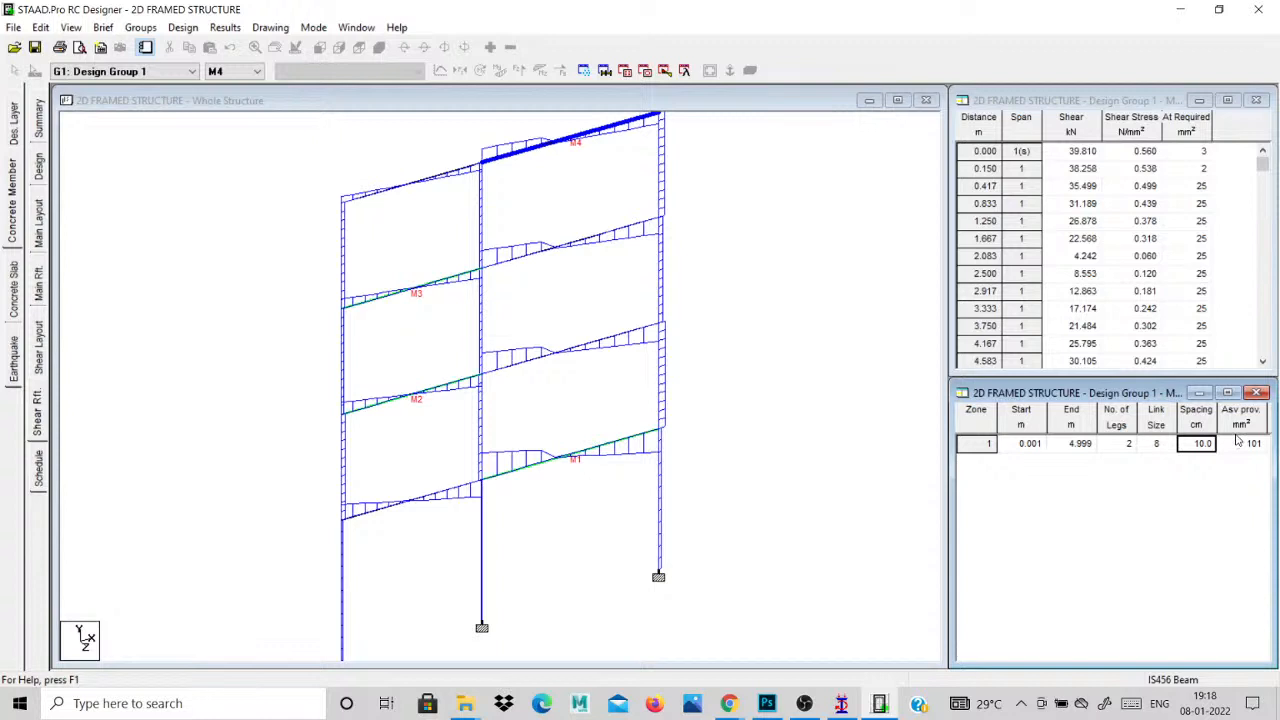
pyautogui.click(1237, 442)
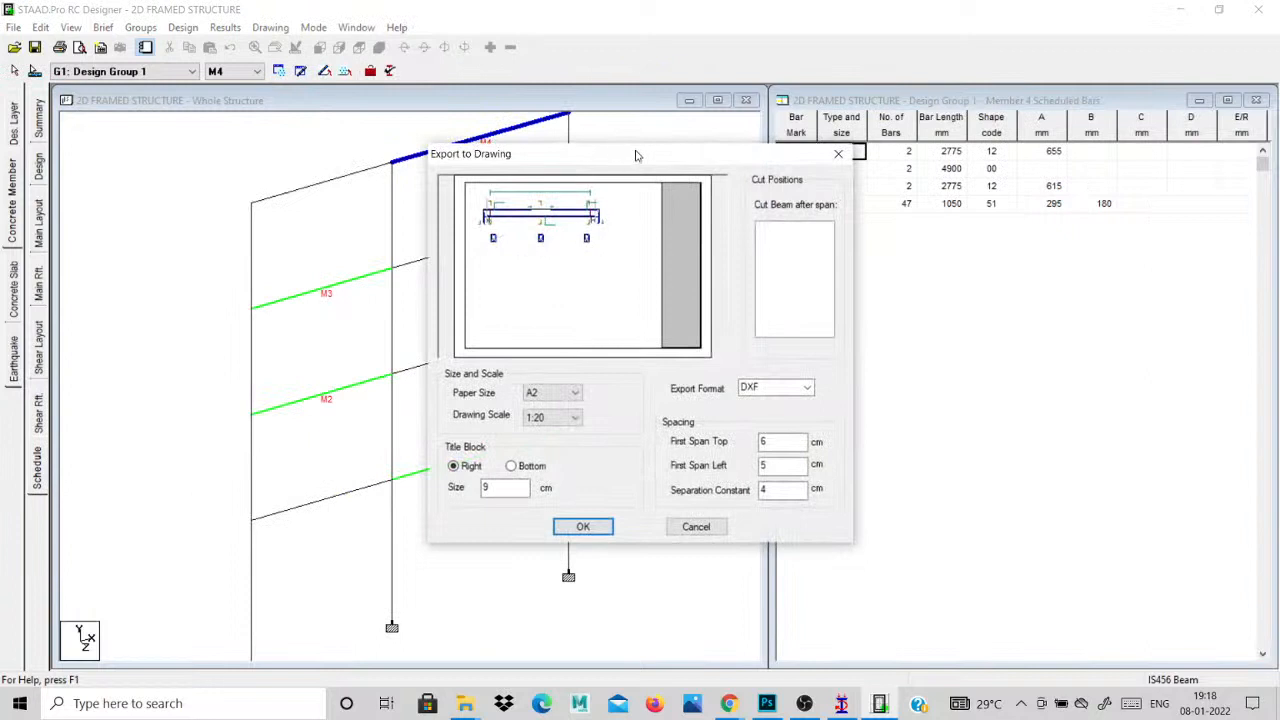
# Try the A4, A2, 30 x 42 and A0 paper sizes in the drawing export preview for member M4.
pyautogui.moveTo(635, 155); pyautogui.dragTo(435, 126)
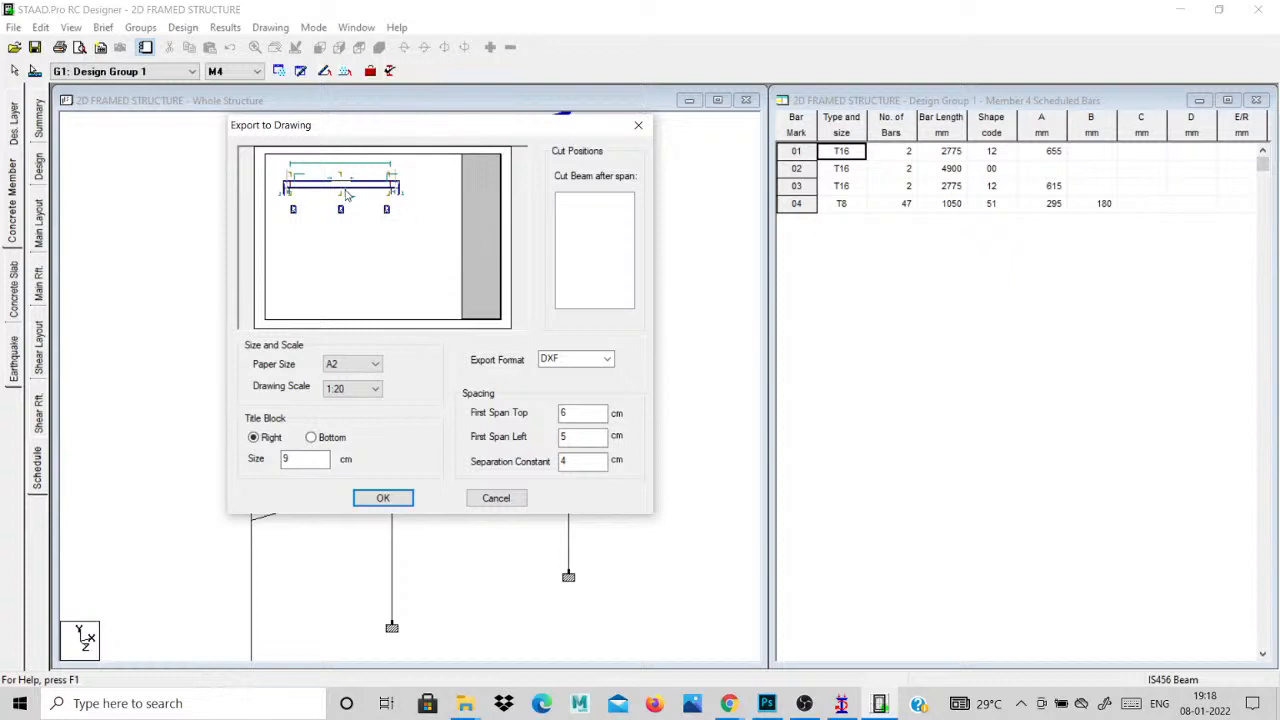
pyautogui.click(356, 364)
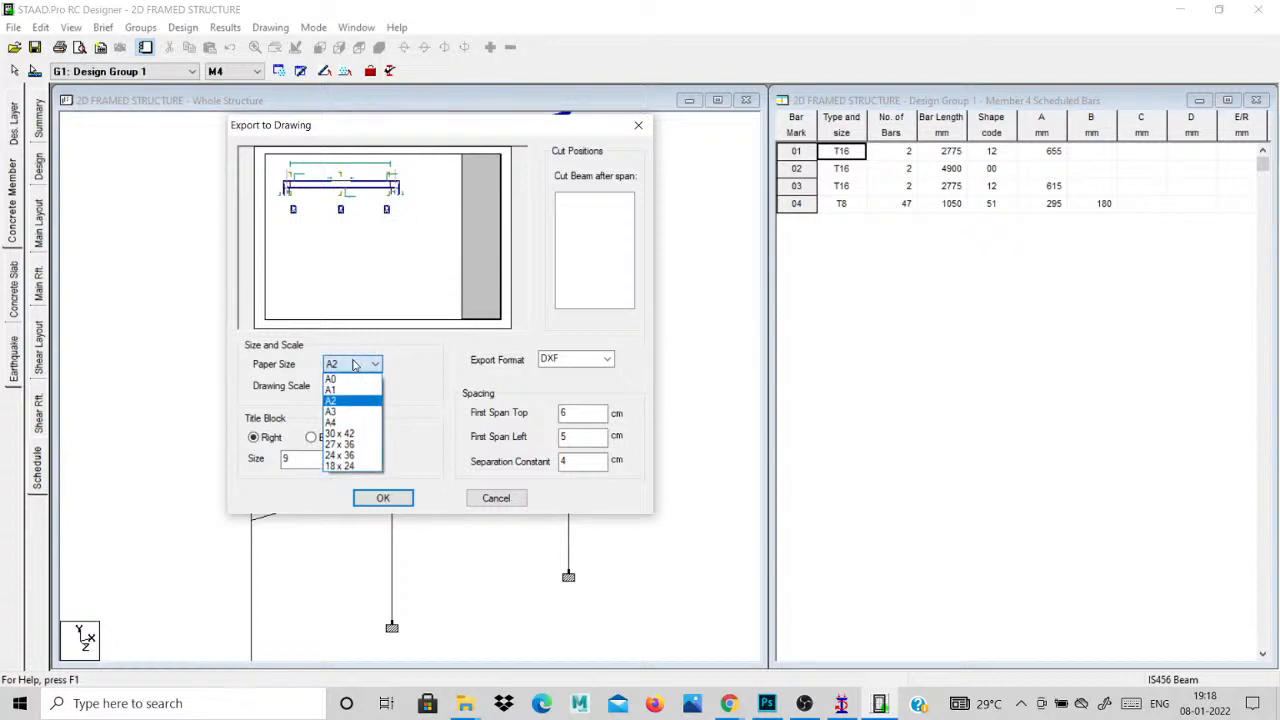
pyautogui.click(340, 423)
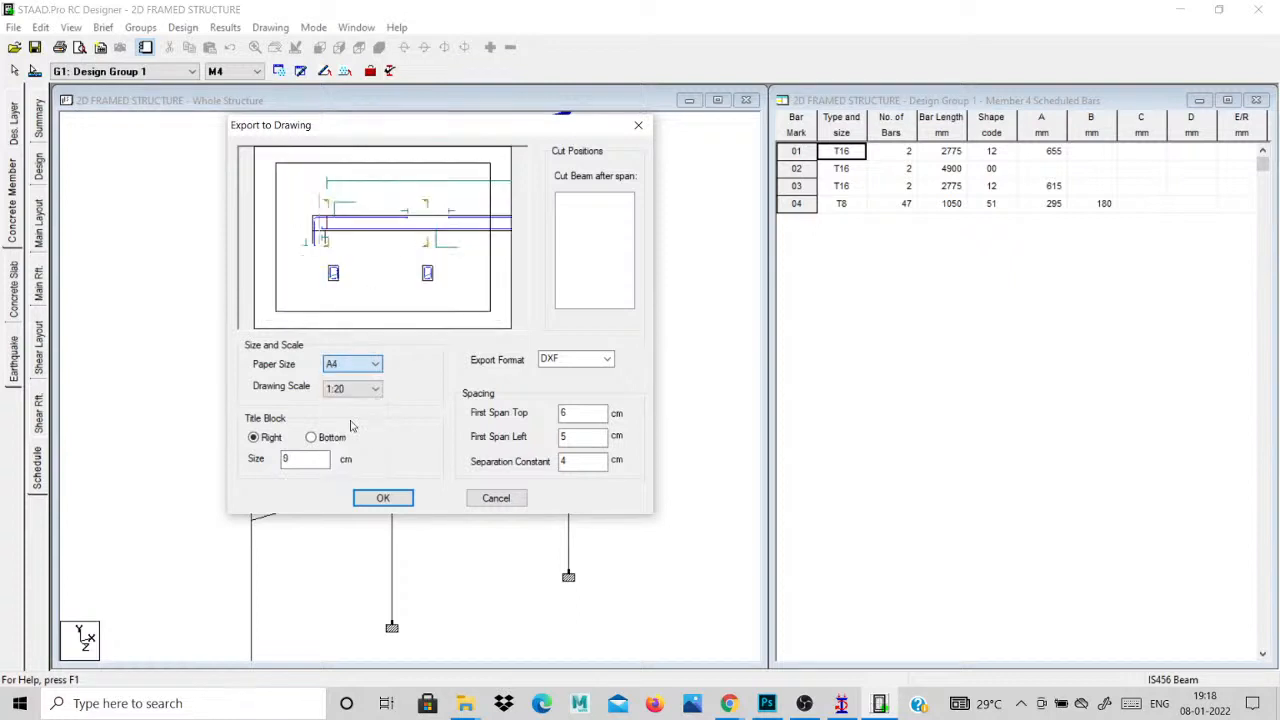
pyautogui.click(356, 364)
pyautogui.click(364, 402)
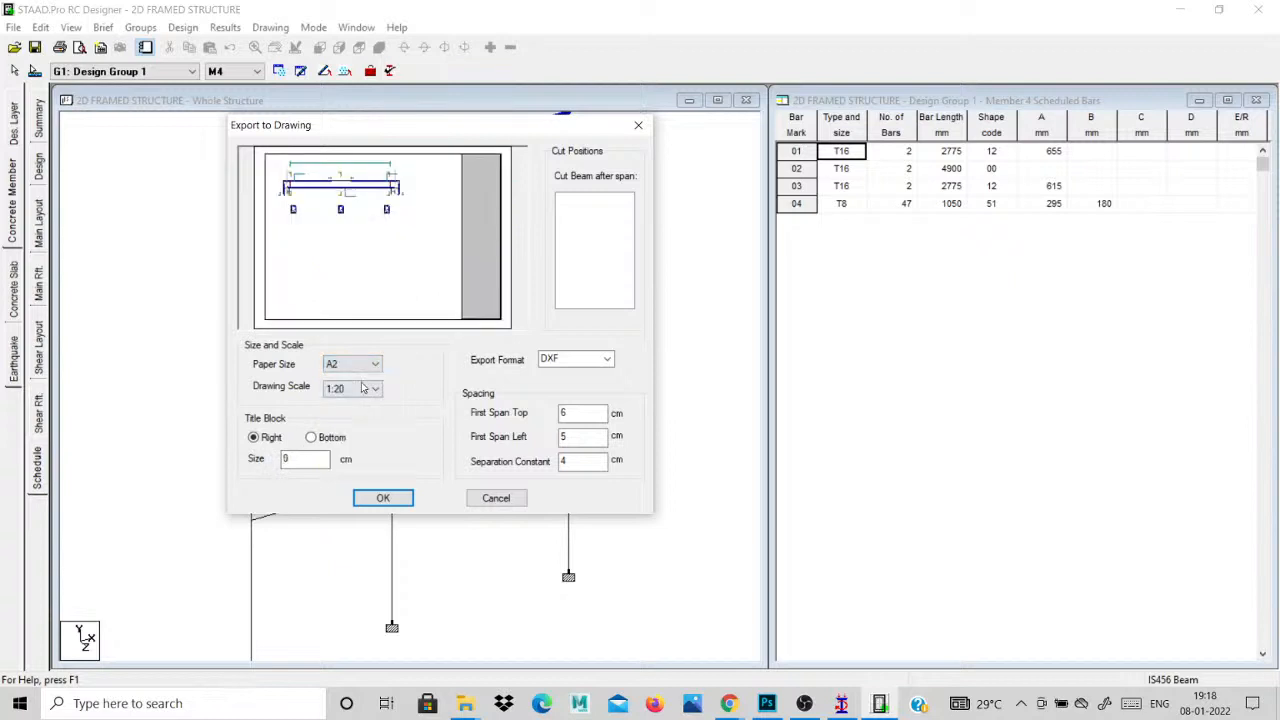
pyautogui.click(362, 369)
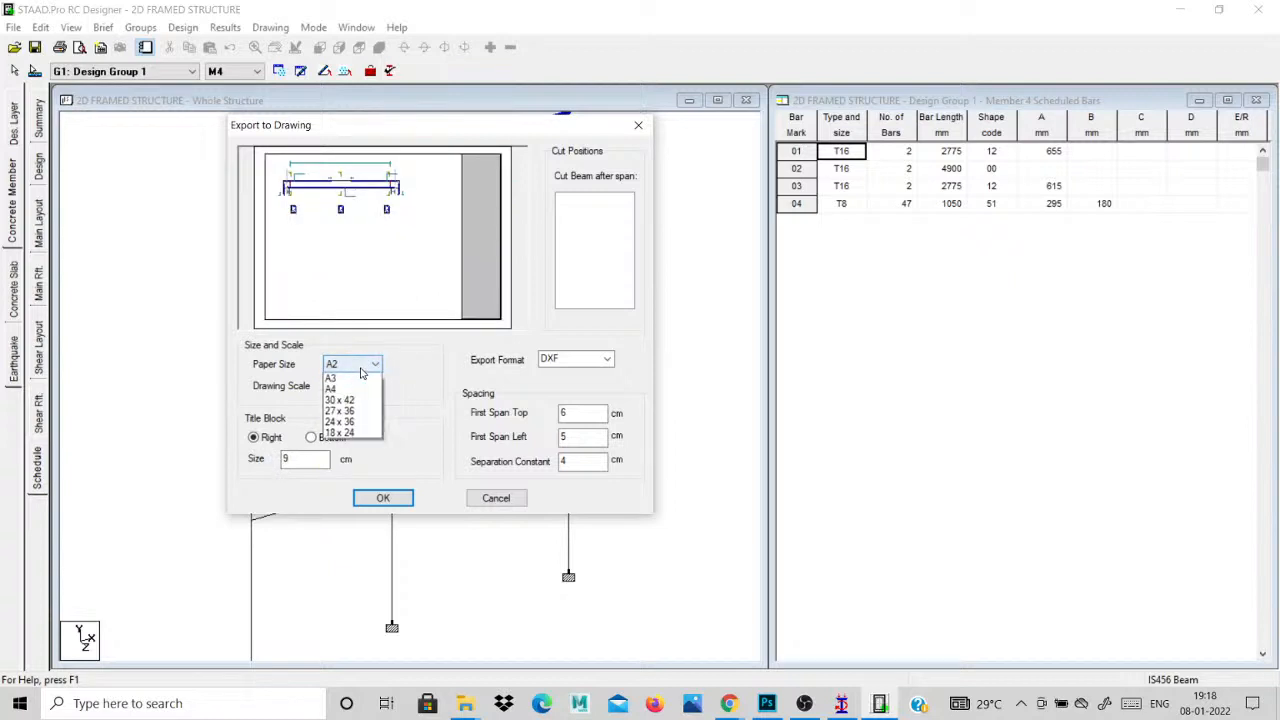
pyautogui.click(355, 433)
pyautogui.click(358, 369)
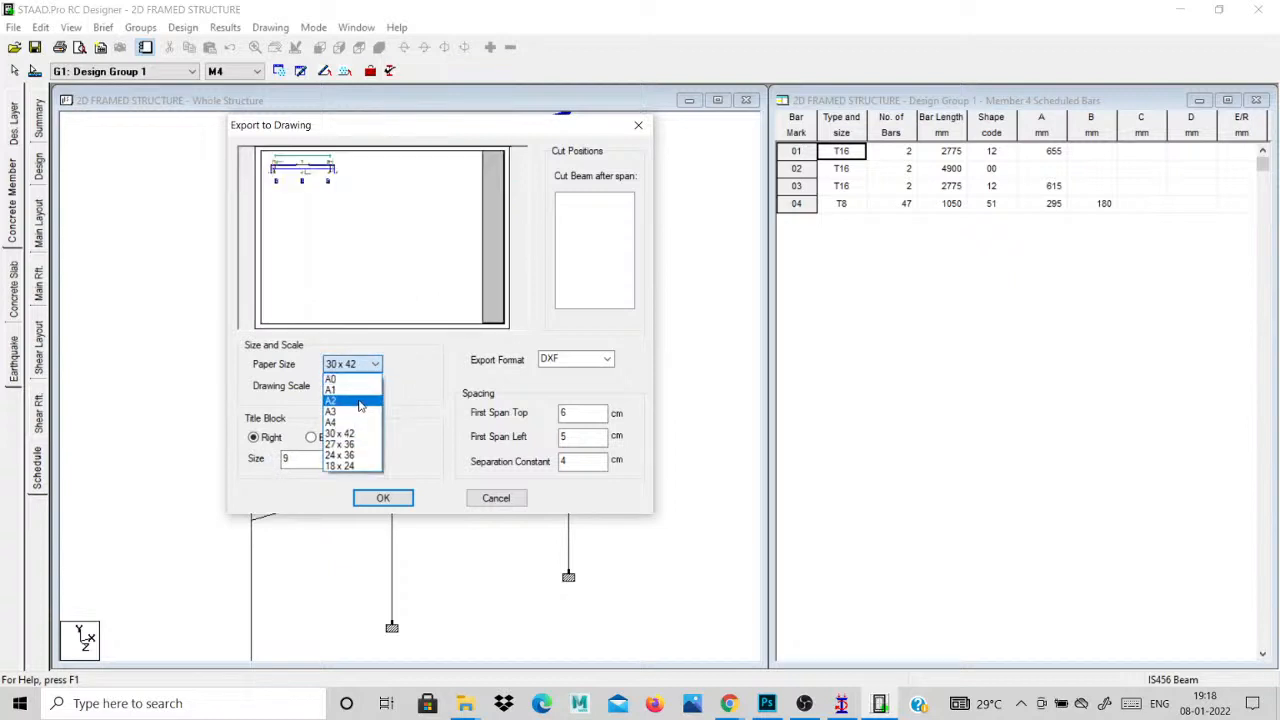
pyautogui.click(361, 401)
pyautogui.click(361, 366)
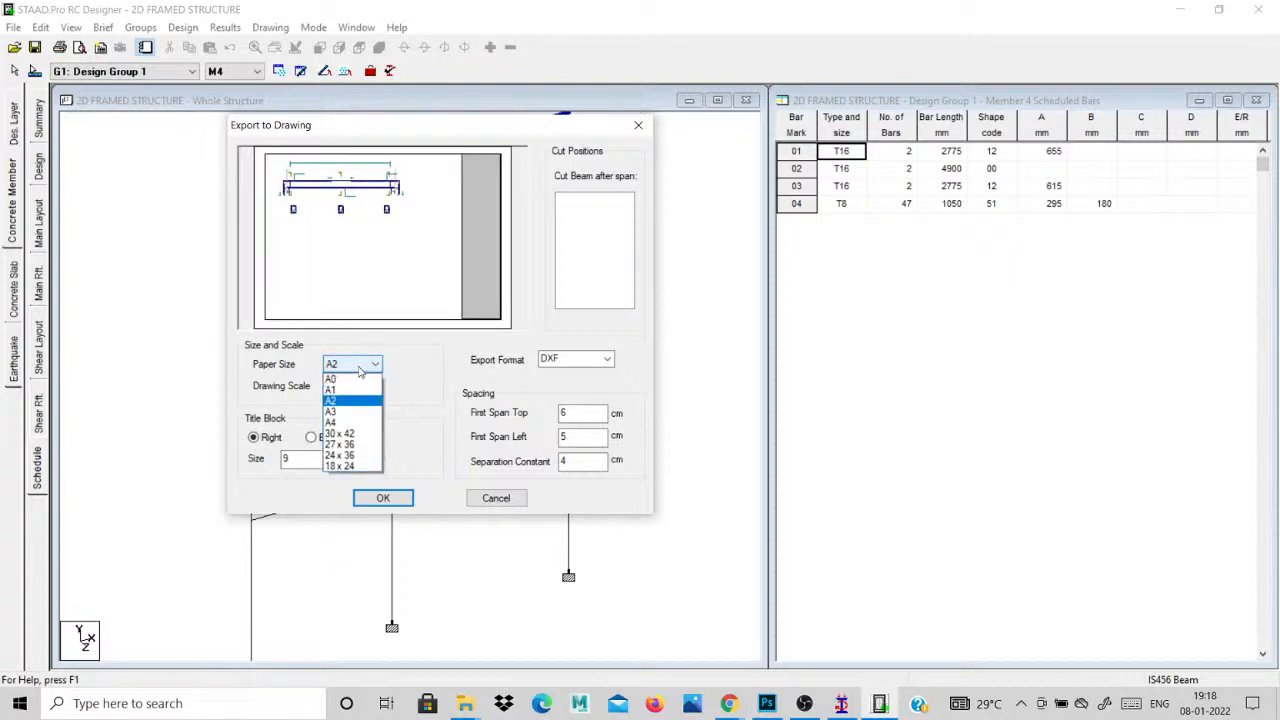
pyautogui.click(360, 380)
# Set the drawing export to A3 paper, try scales 1:10 and 1:33.3, and set the drawing scale to 1:20.
pyautogui.click(358, 365)
pyautogui.click(360, 411)
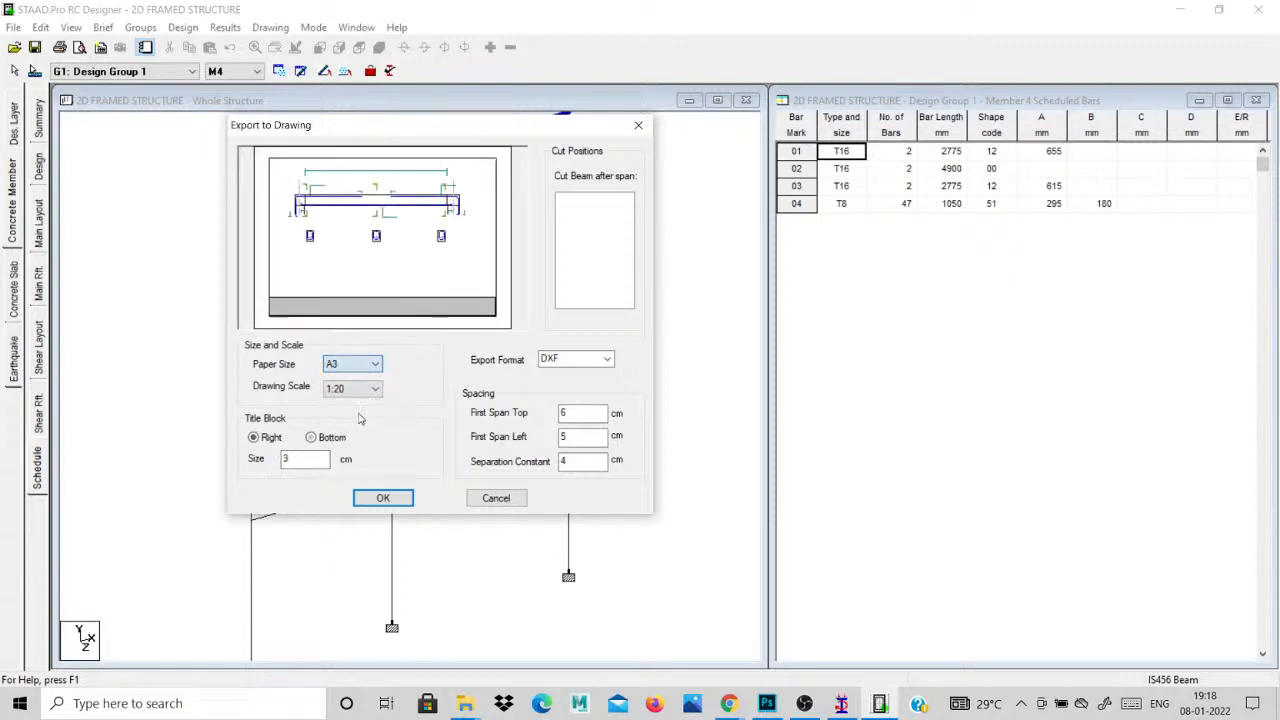
pyautogui.click(361, 390)
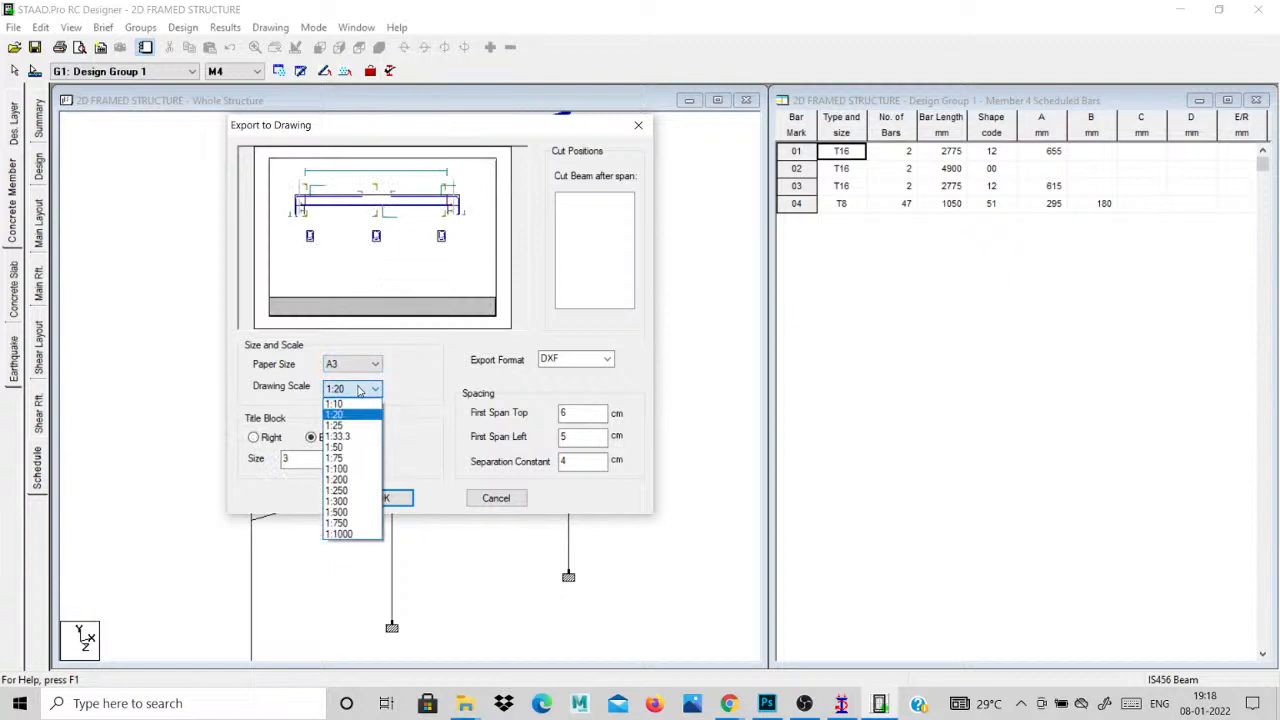
pyautogui.click(358, 403)
pyautogui.click(360, 389)
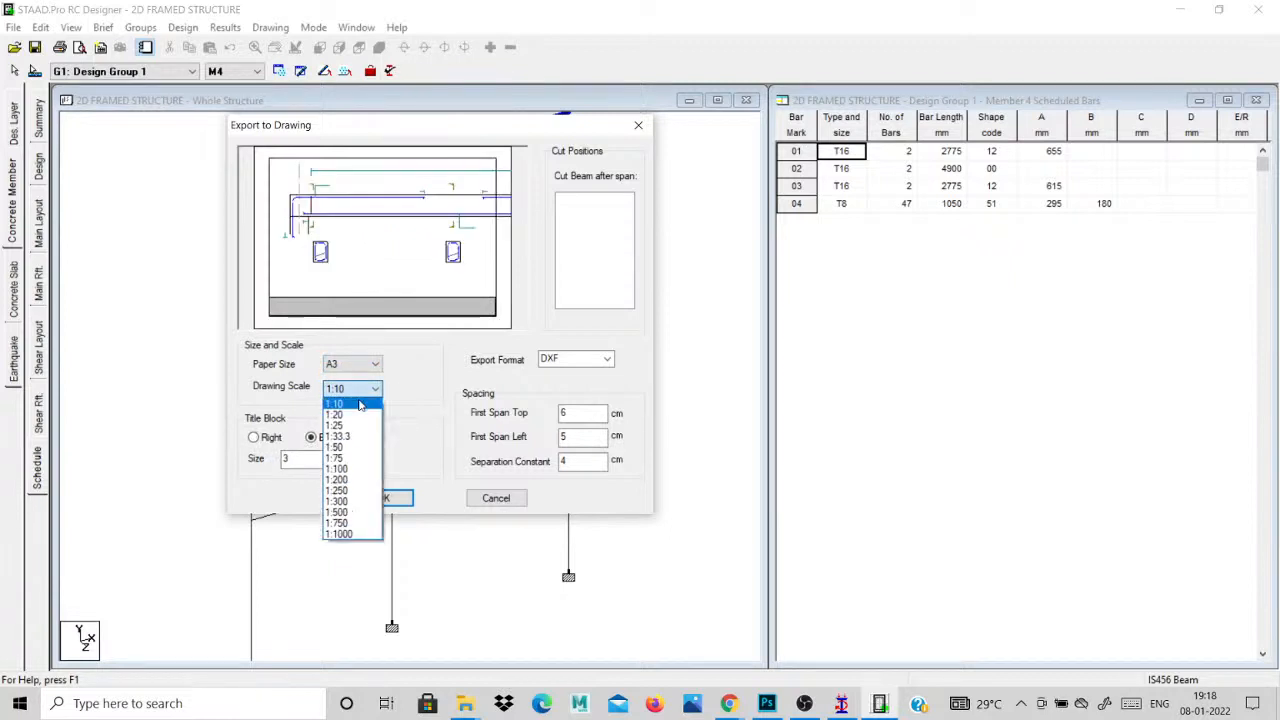
pyautogui.click(360, 438)
pyautogui.click(364, 392)
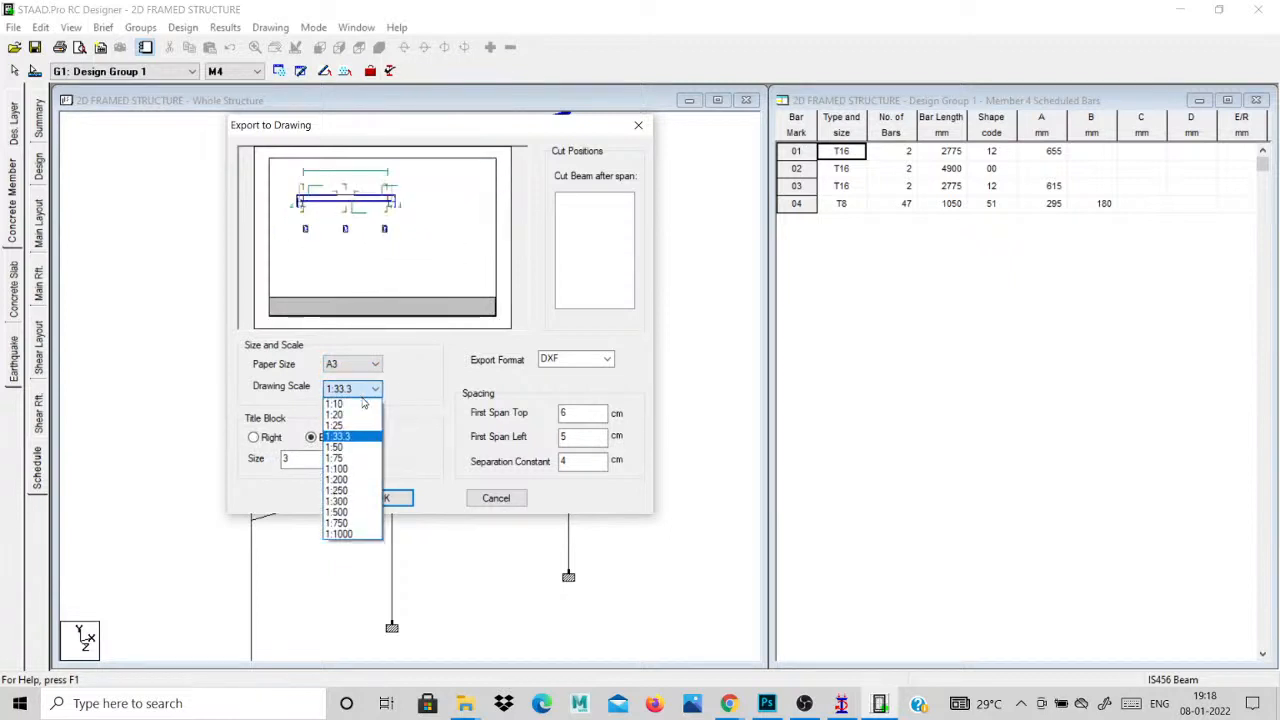
pyautogui.click(362, 415)
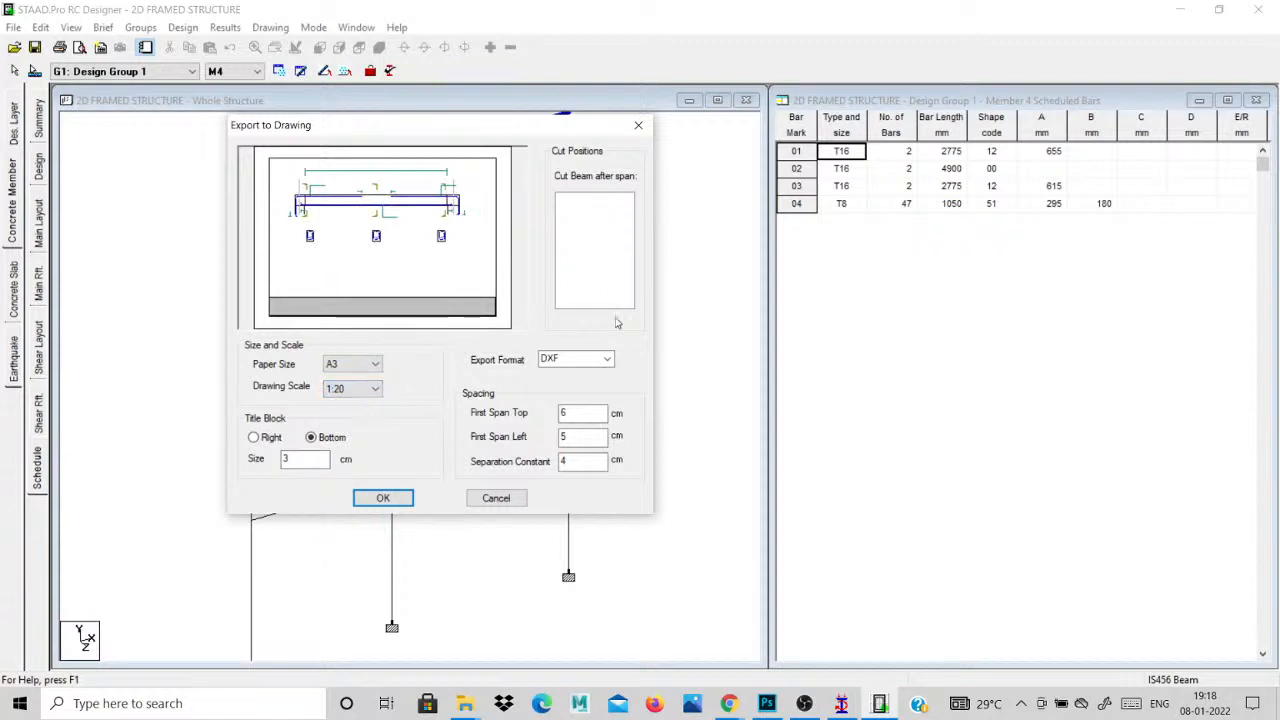
# Keep DXF as the export format and confirm the drawing export settings for member M4.
pyautogui.click(606, 361)
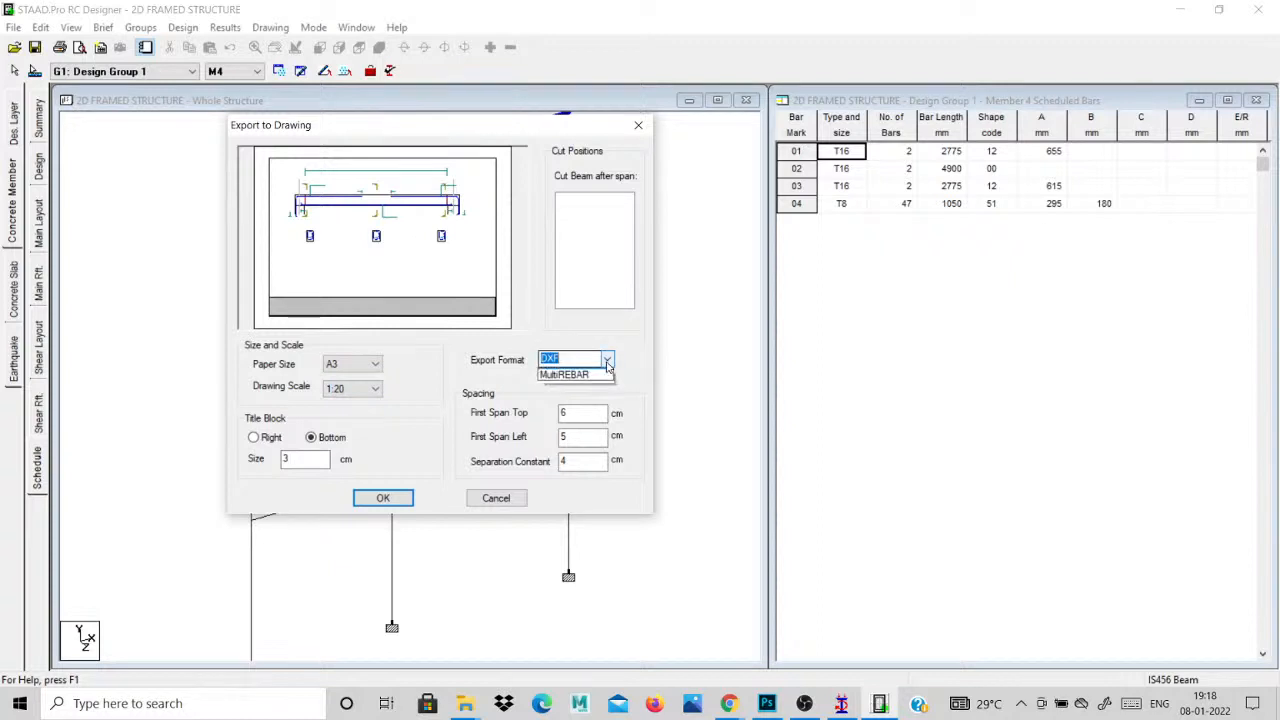
pyautogui.click(606, 364)
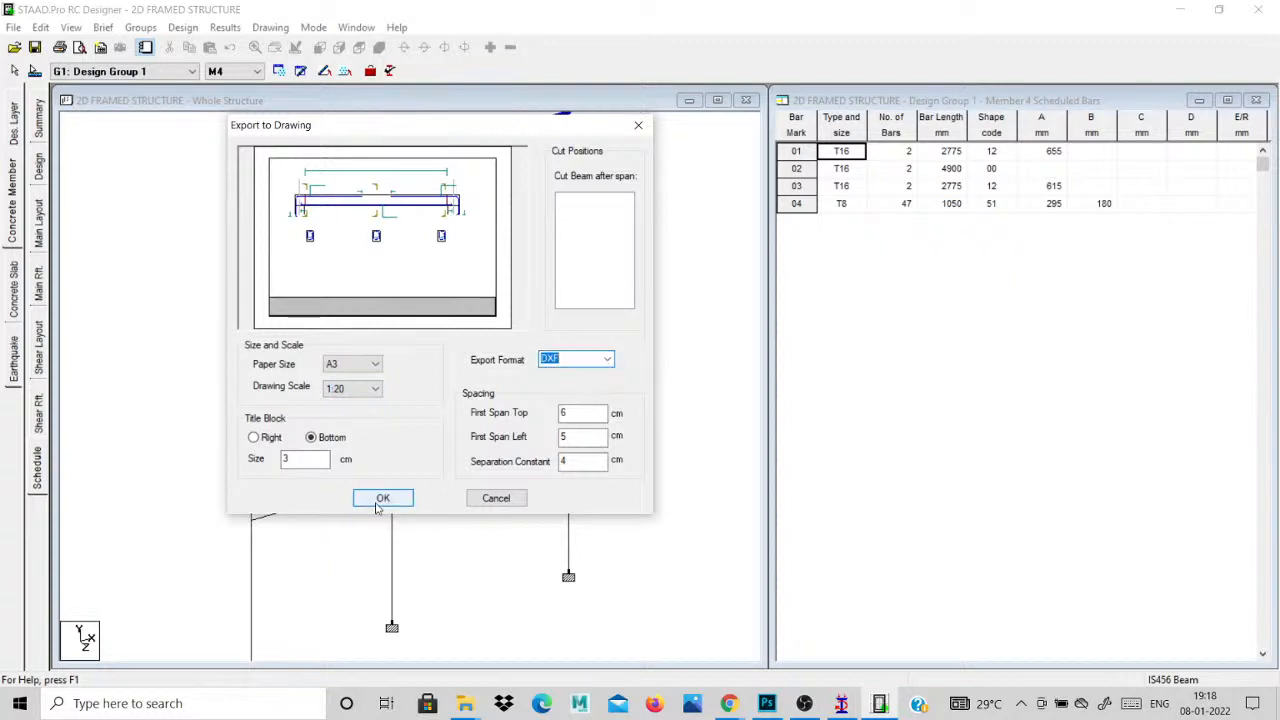
pyautogui.click(382, 498)
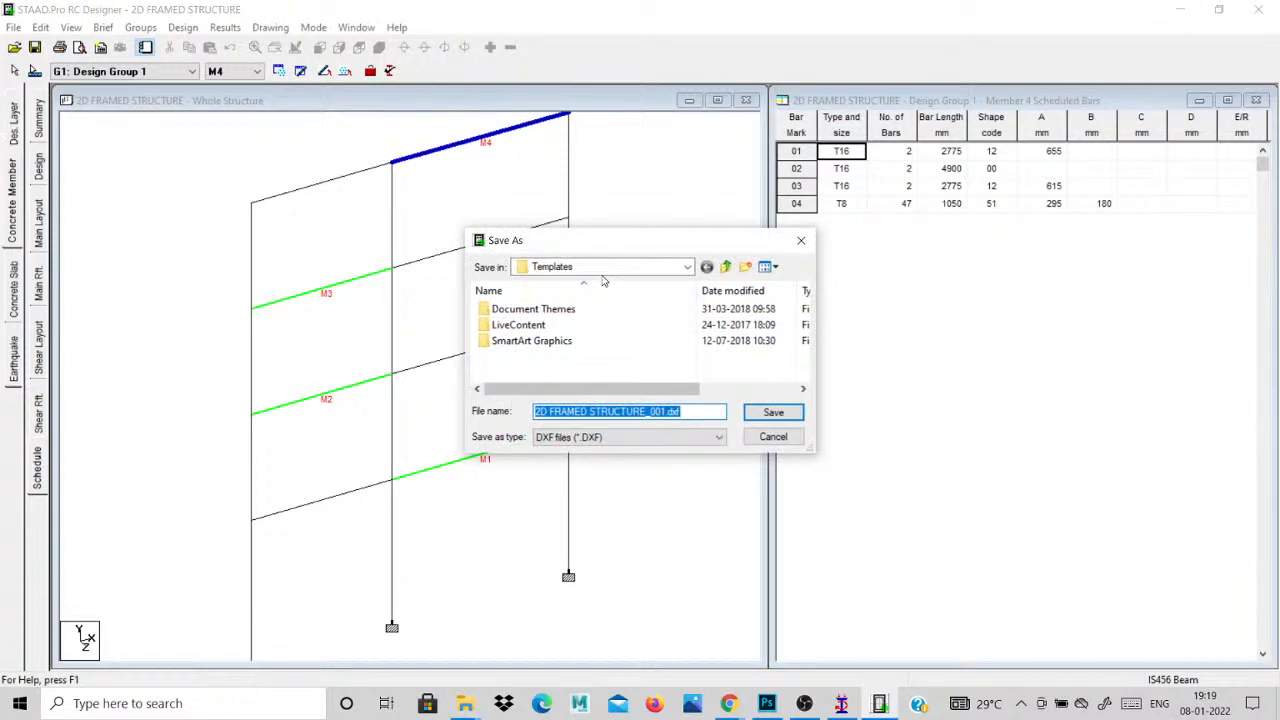
# Save the exported drawing to the Desktop as 2D FRAMED STRUCTURE_001.dxf with the DXF file type.
pyautogui.click(688, 267)
pyautogui.click(688, 267)
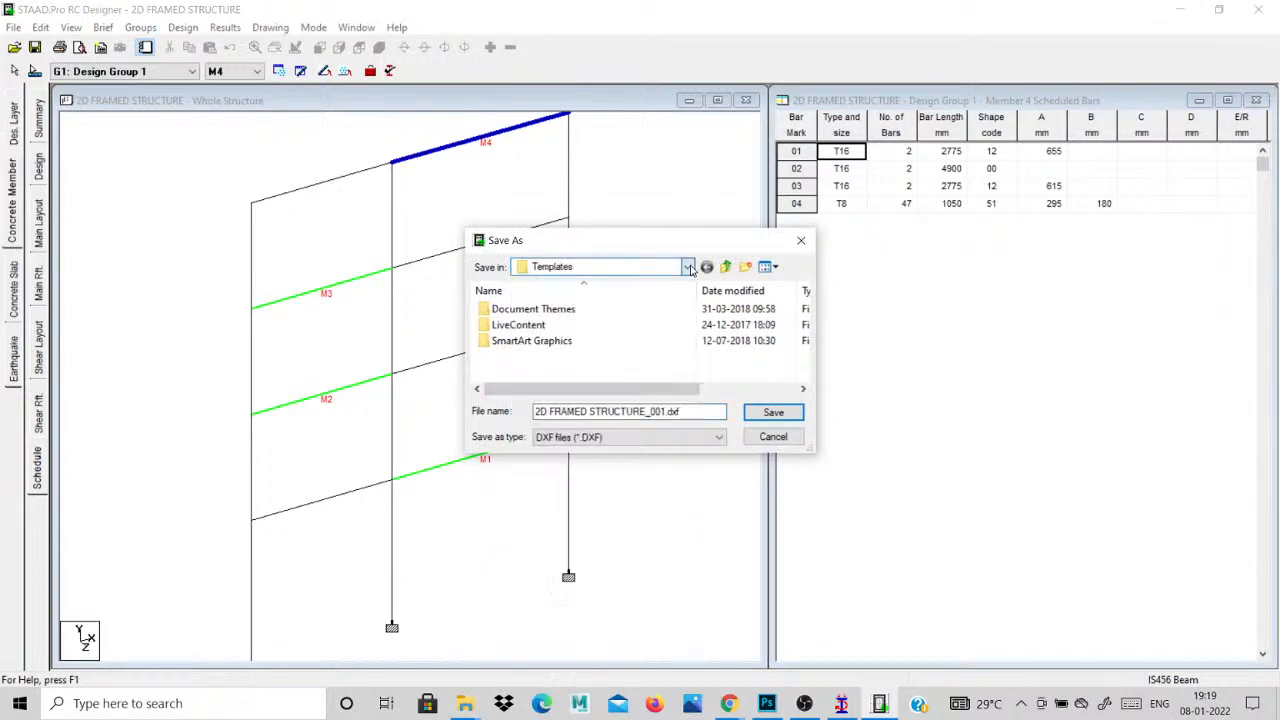
pyautogui.click(688, 267)
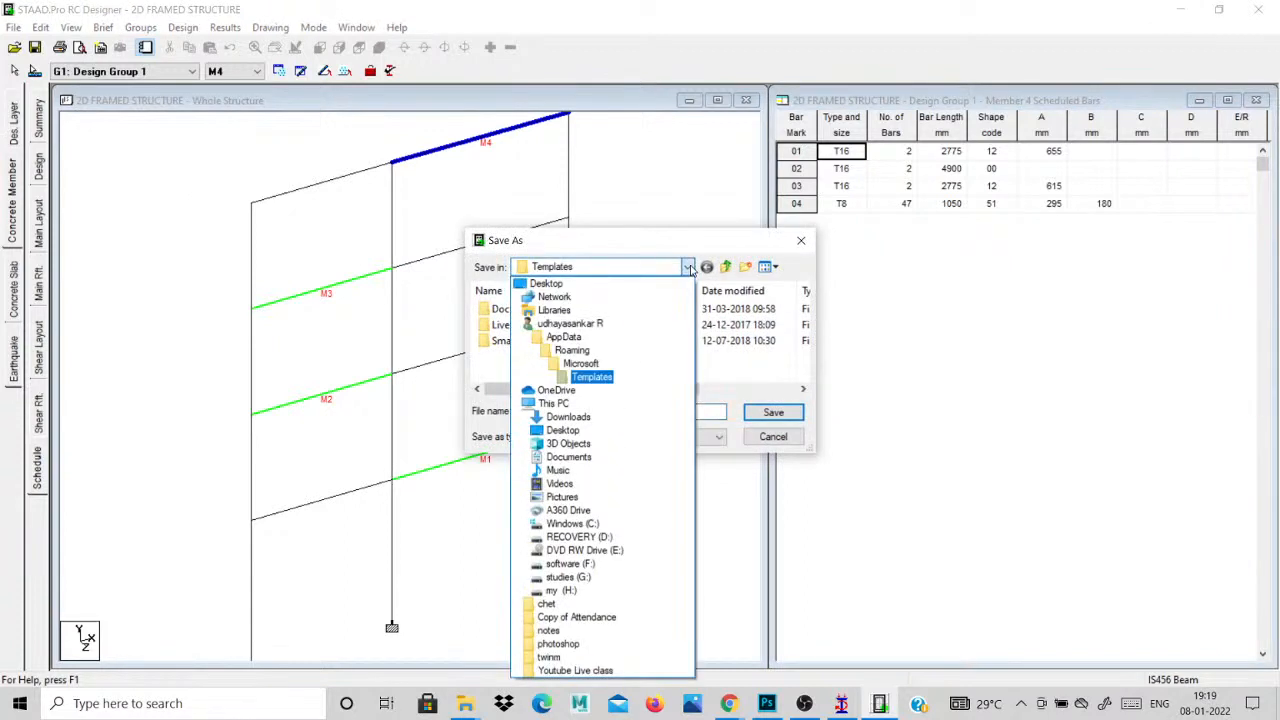
pyautogui.click(546, 283)
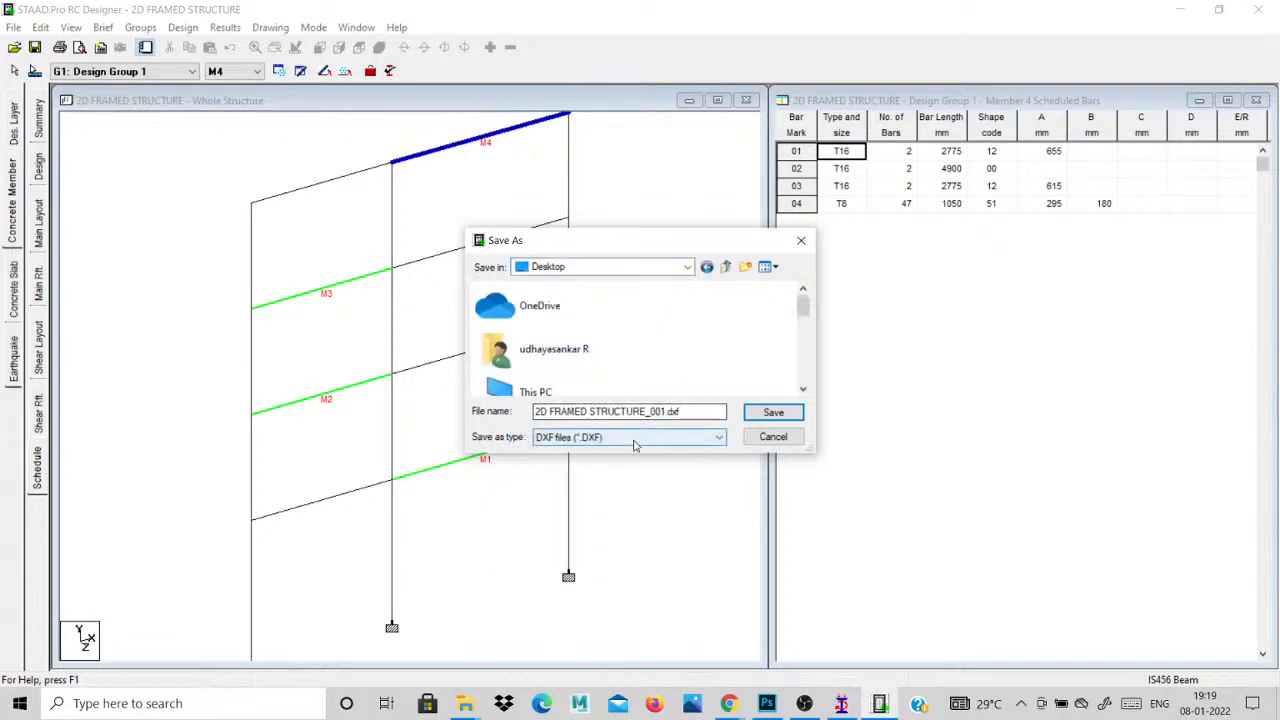
pyautogui.click(714, 441)
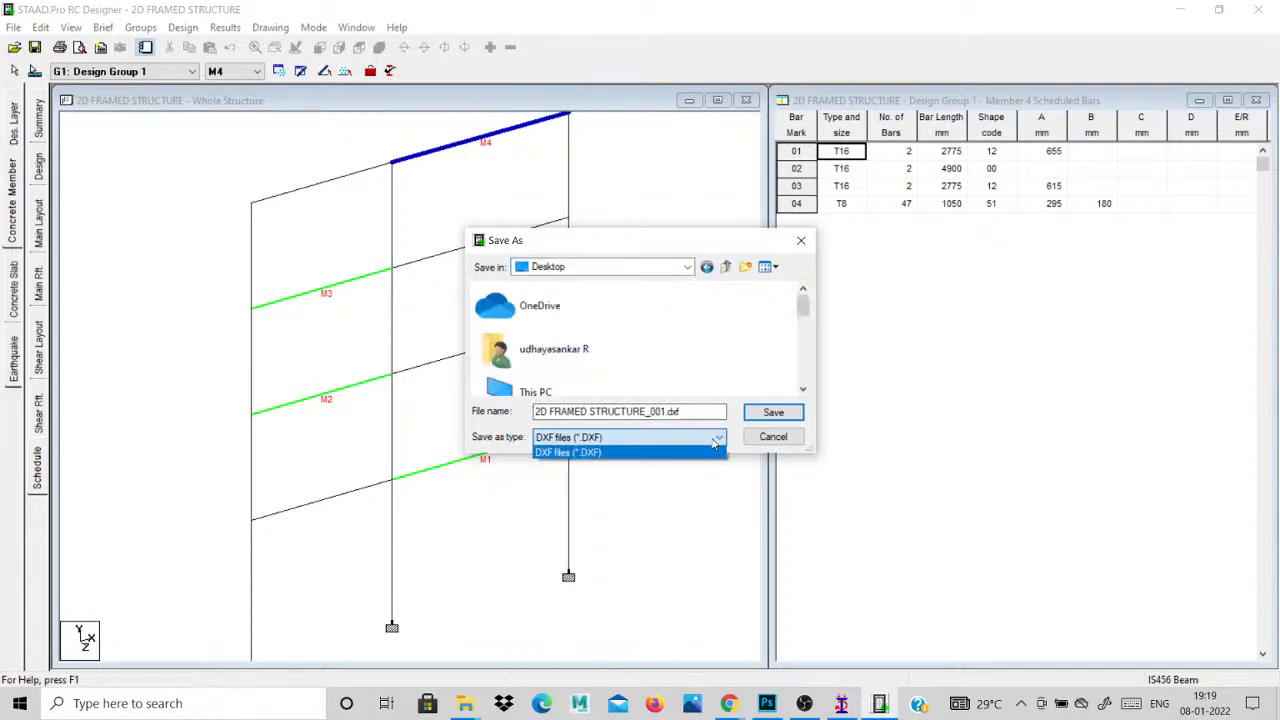
pyautogui.click(714, 441)
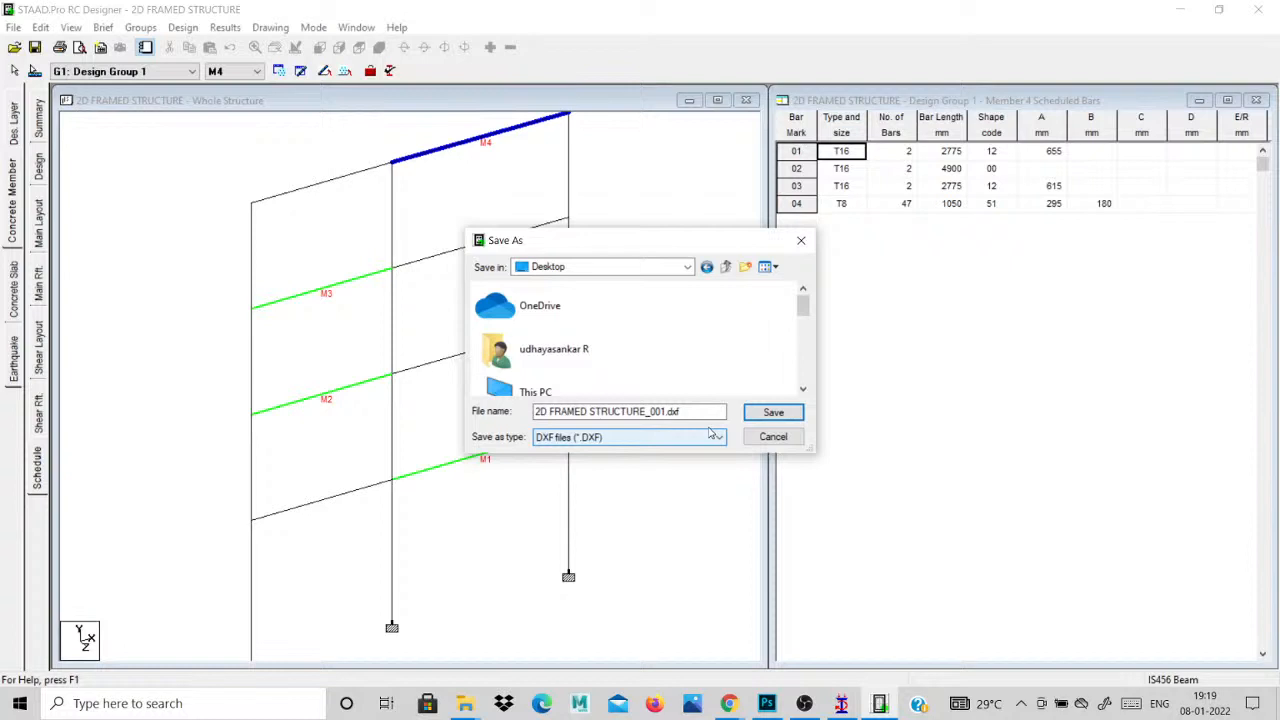
pyautogui.click(771, 410)
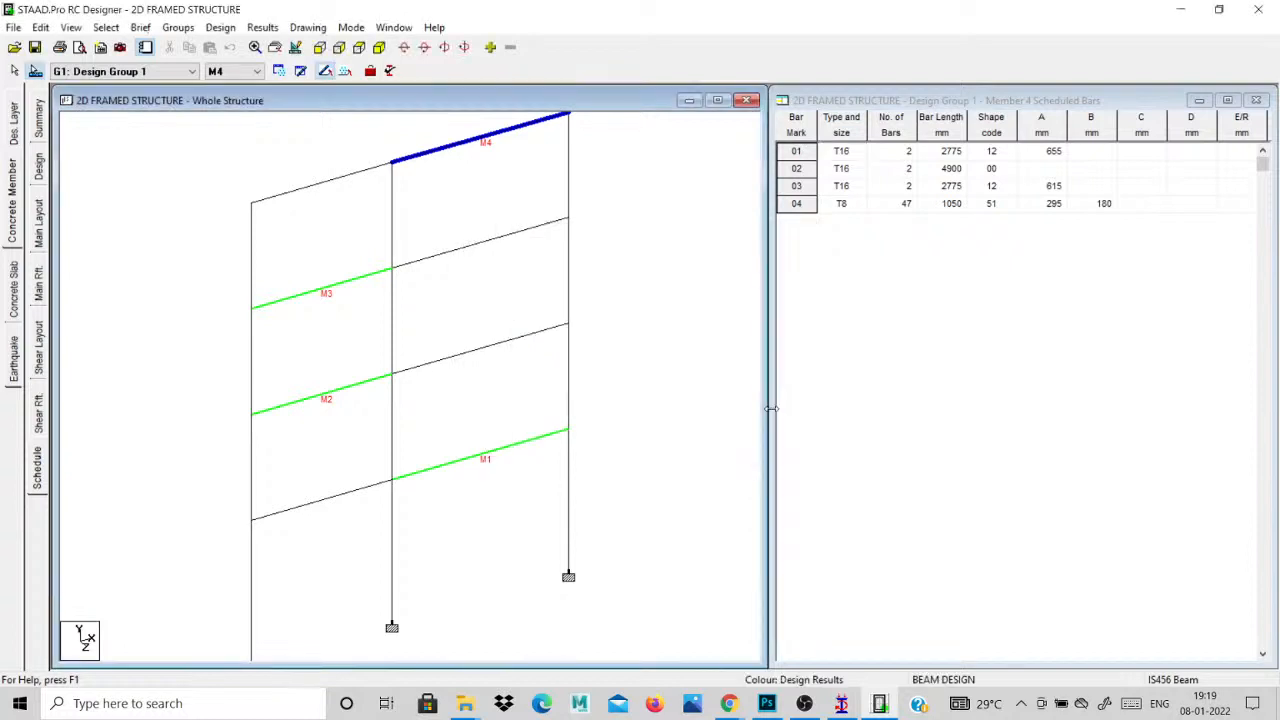
# Switch to the desktop and open 2D FRAMED STRUCTURE_001.dxf in AutoCAD LT, agreeing to open a read-only copy.
pyautogui.click(649, 383)
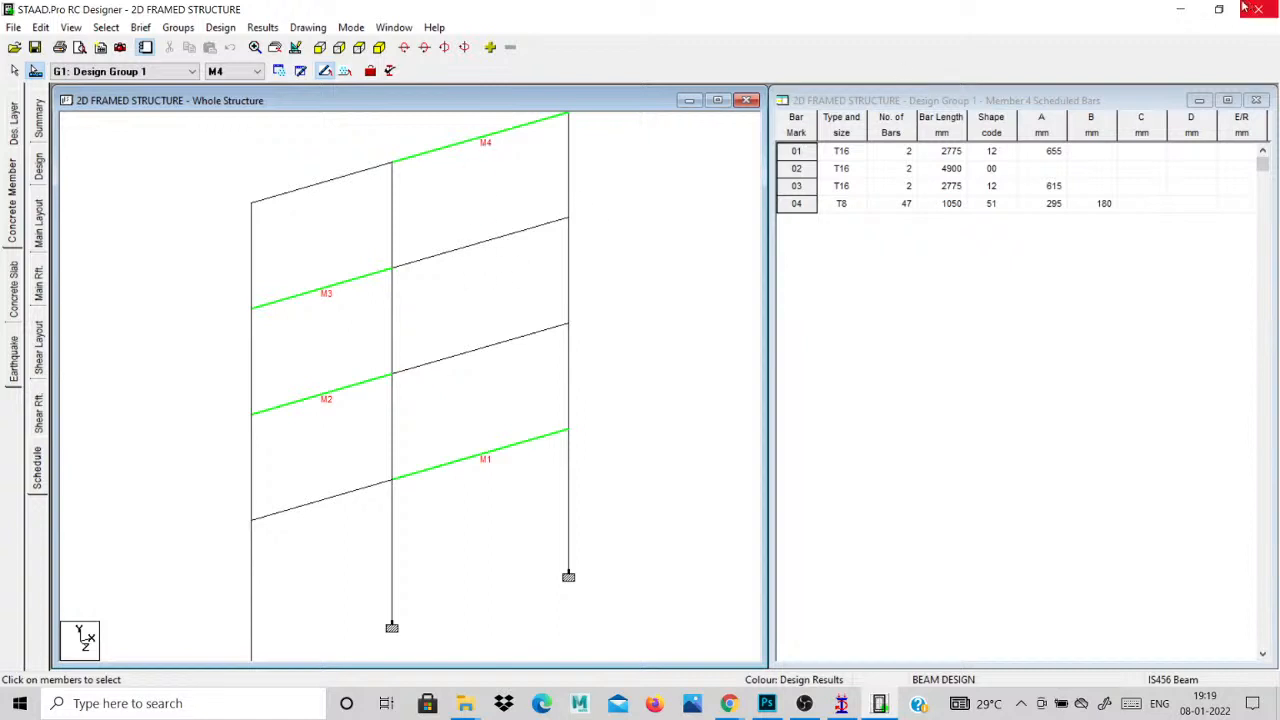
pyautogui.click(1173, 8)
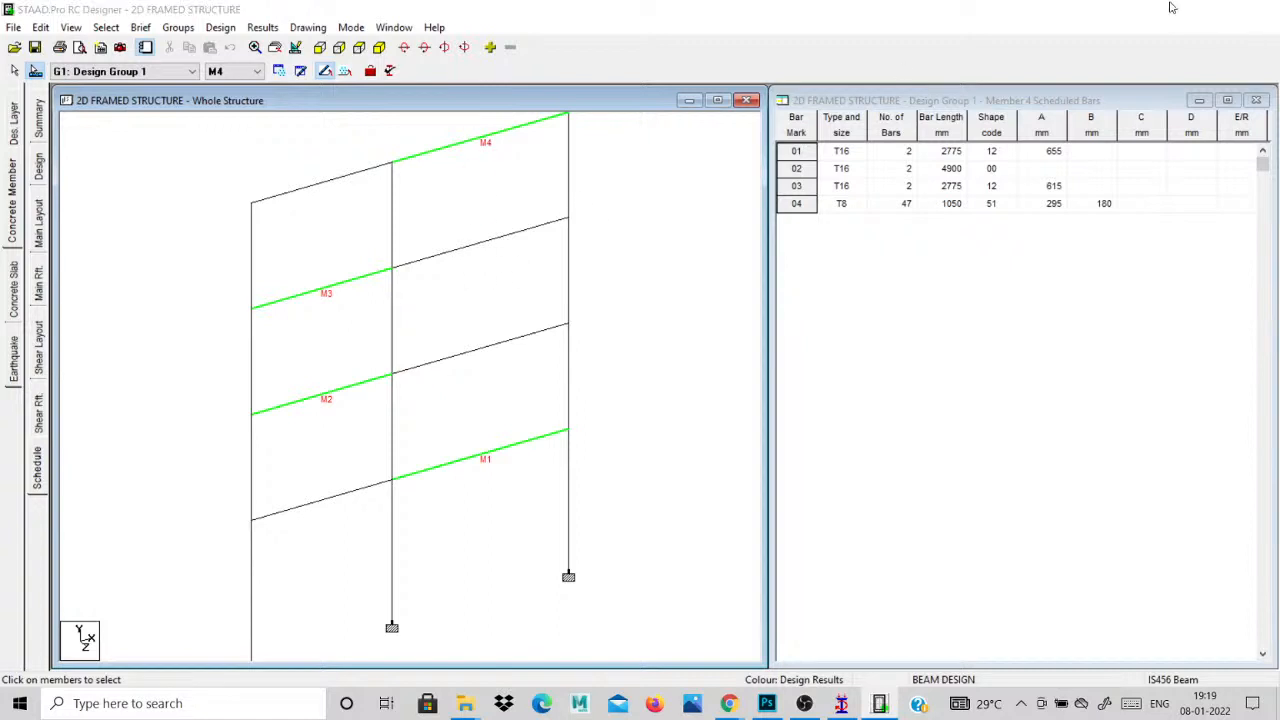
pyautogui.click(1173, 8)
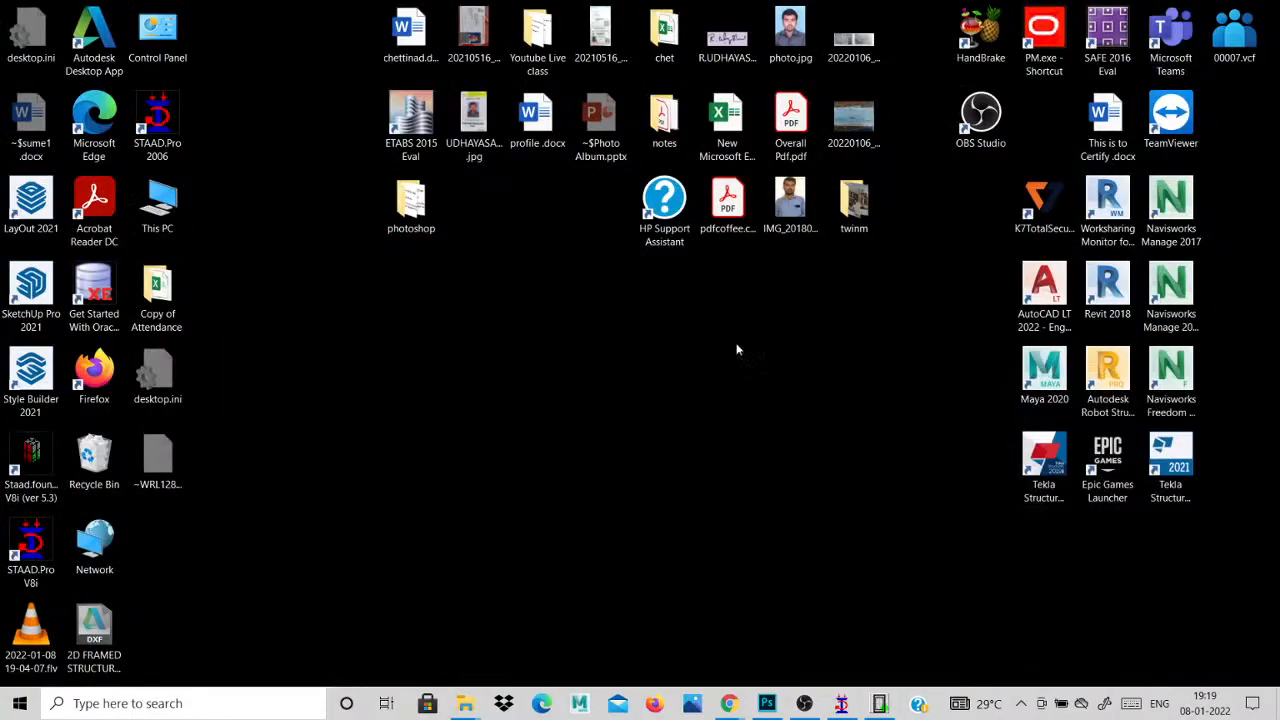
pyautogui.doubleClick(97, 636)
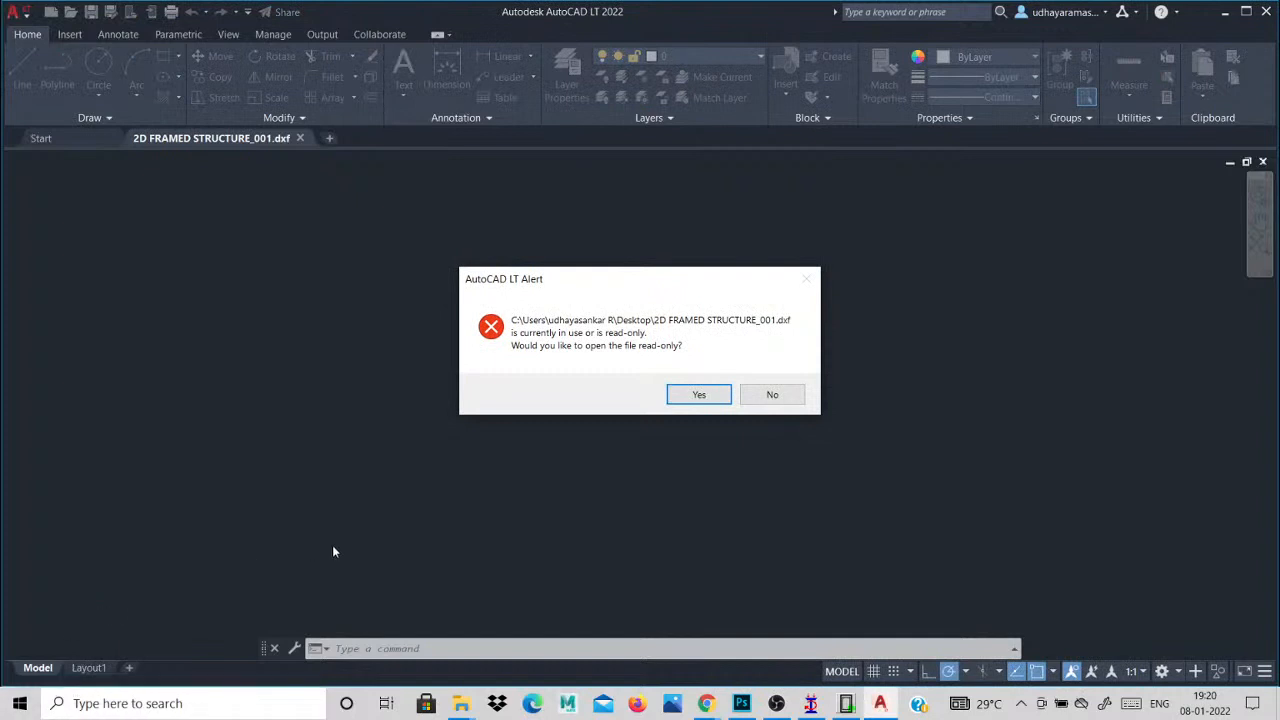
pyautogui.click(692, 397)
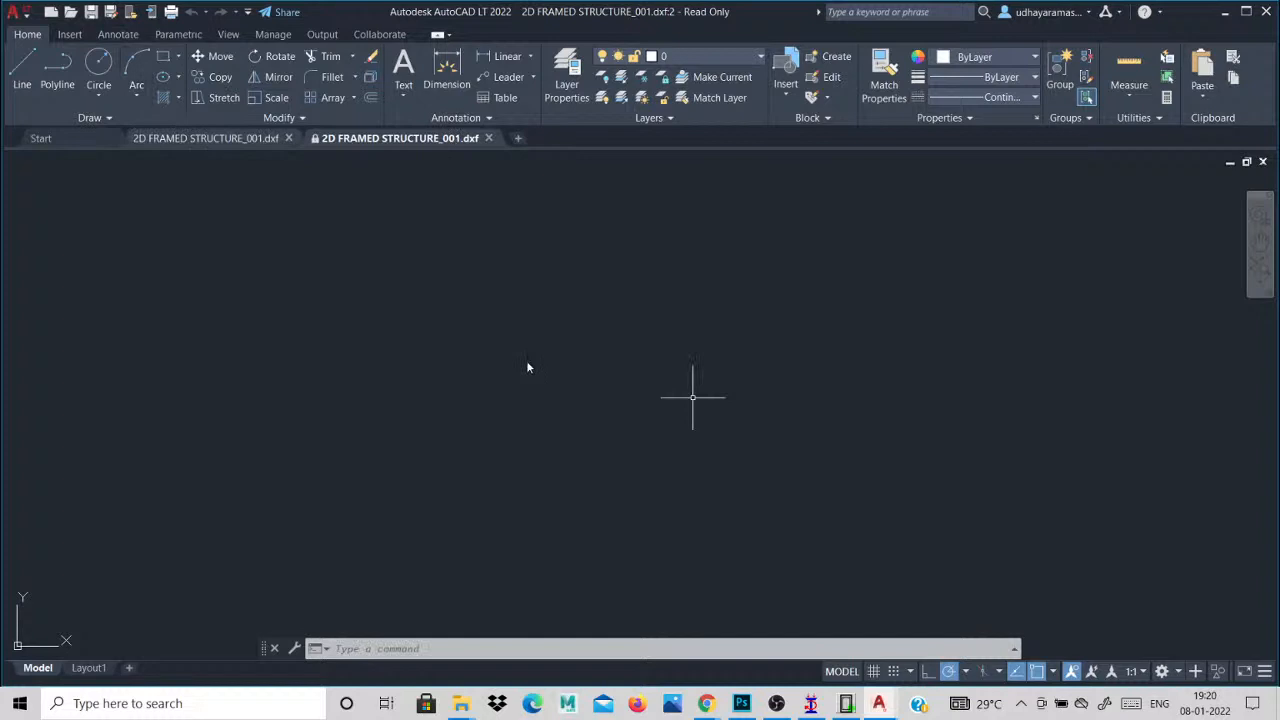
# Switch to the editable copy of 2D FRAMED STRUCTURE_001.dxf and examine the beam's longitudinal reinforcement and section details.
pyautogui.click(205, 139)
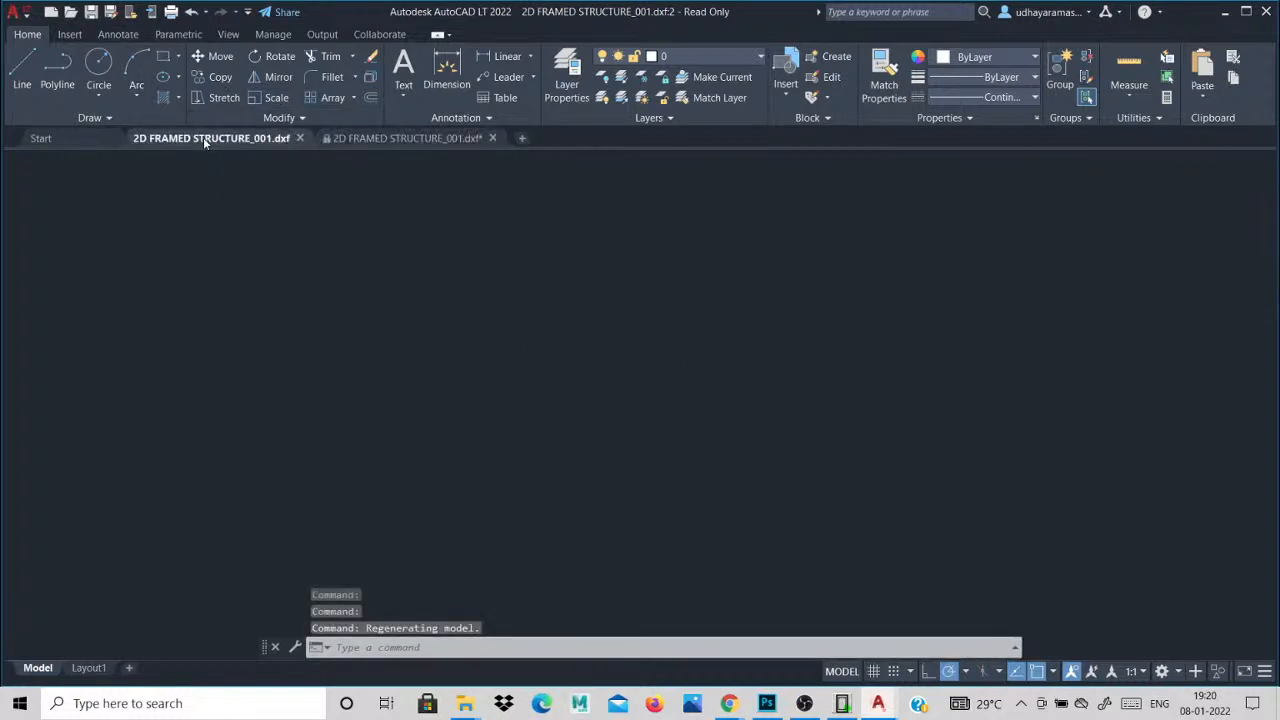
pyautogui.scroll(-7, 526, 349)
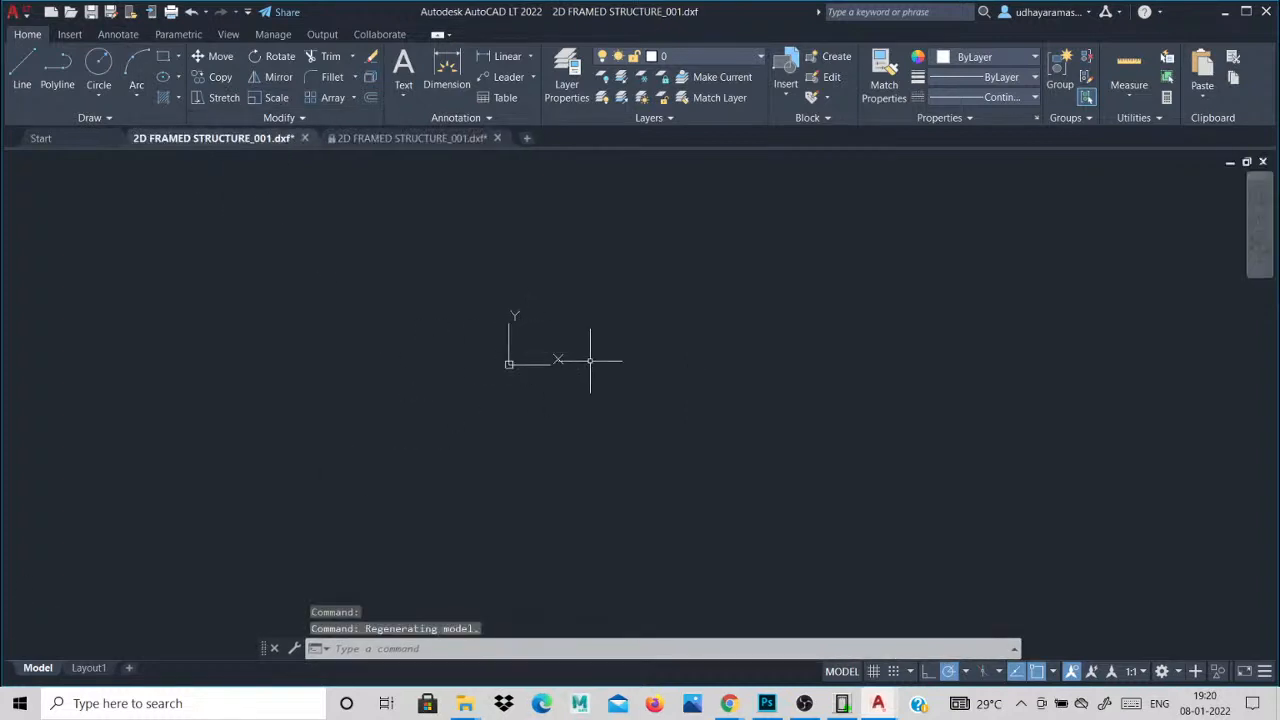
pyautogui.scroll(-3, 277, 460)
pyautogui.scroll(-4, 355, 424)
pyautogui.click(535, 401)
pyautogui.rightClick(376, 448)
pyautogui.click(843, 362)
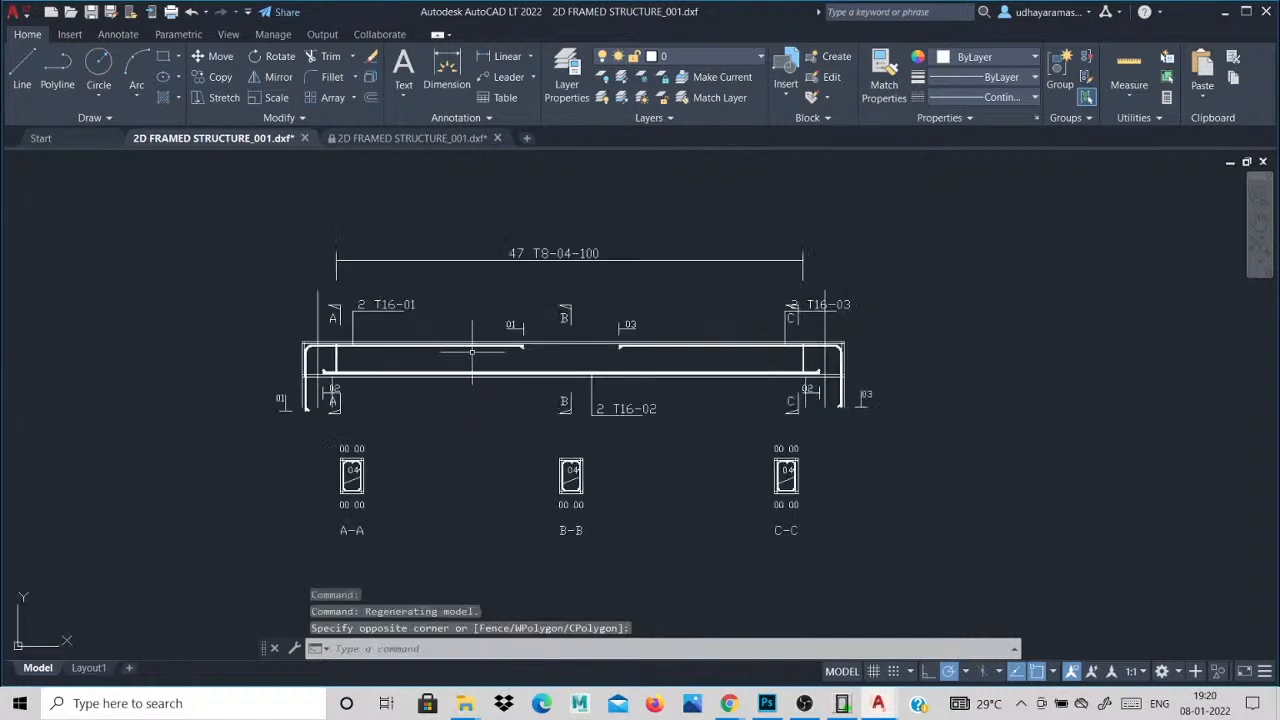
pyautogui.scroll(2, 471, 351)
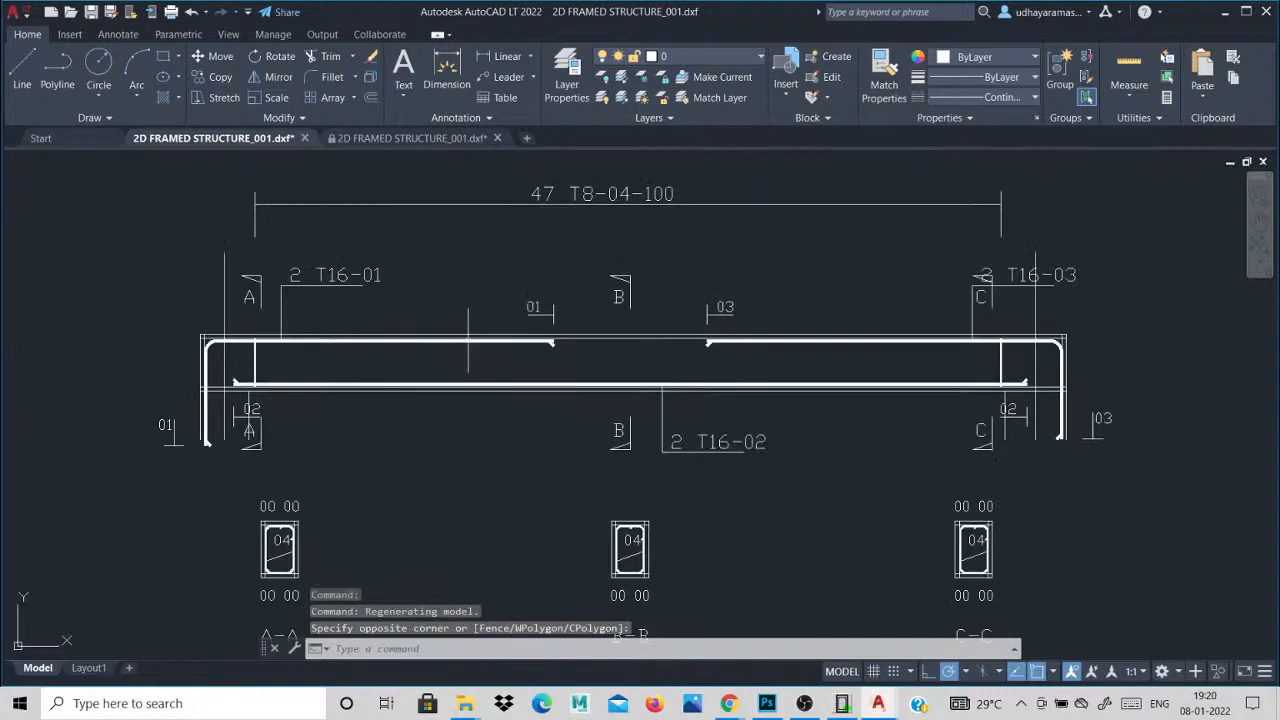
pyautogui.scroll(-2, 377, 343)
pyautogui.scroll(2, 377, 343)
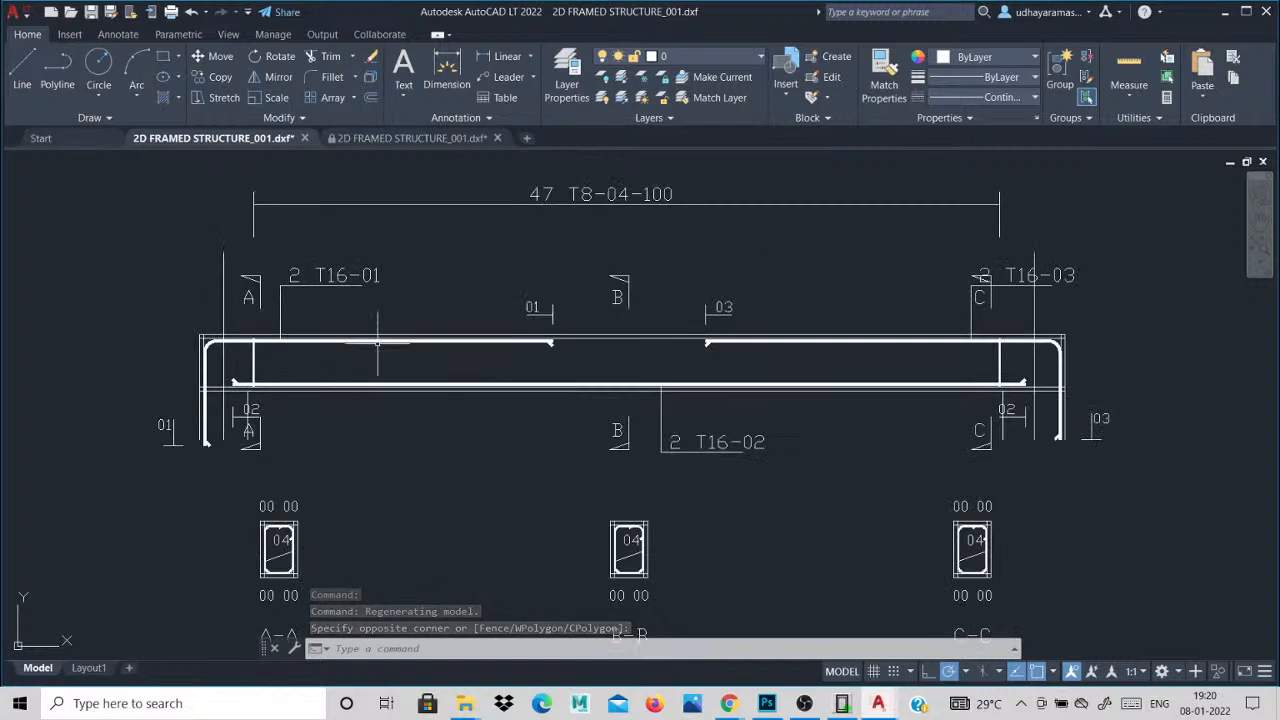
# Try erasing top bar 01 and drawing a sloping line from the beam's upper-left corner to a point above the beam.
pyautogui.click(377, 343)
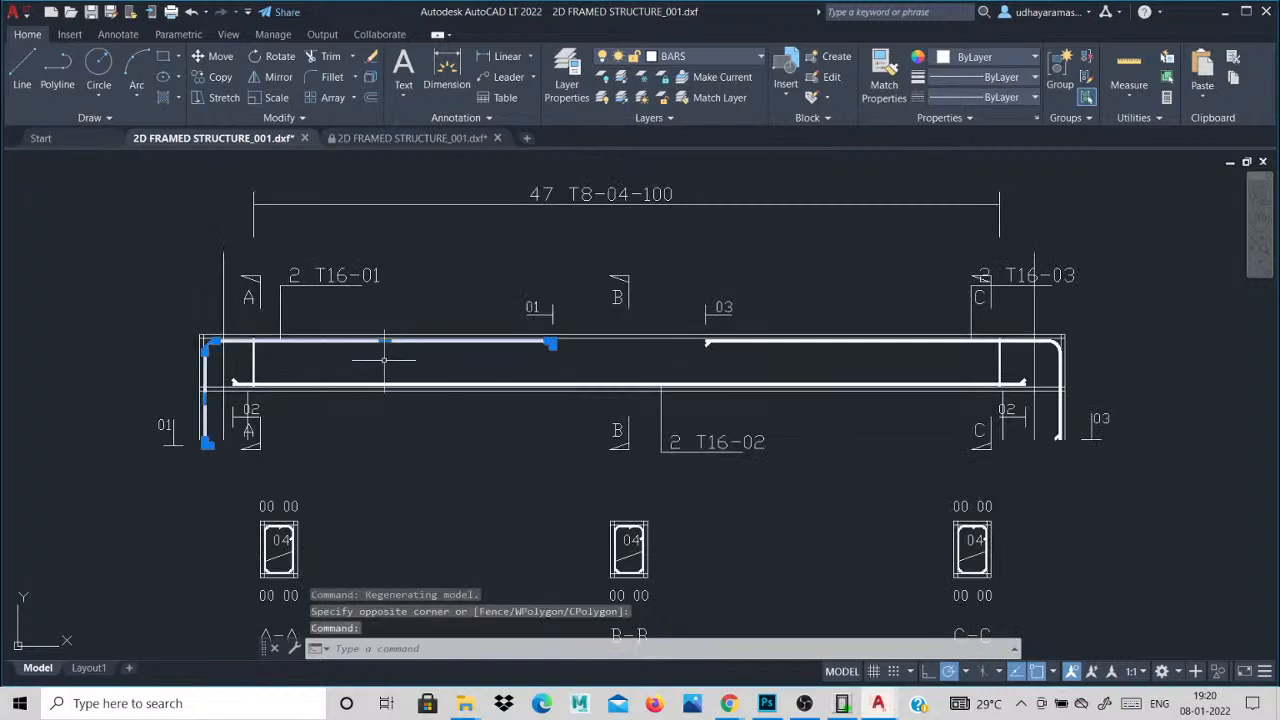
pyautogui.press('Delete')
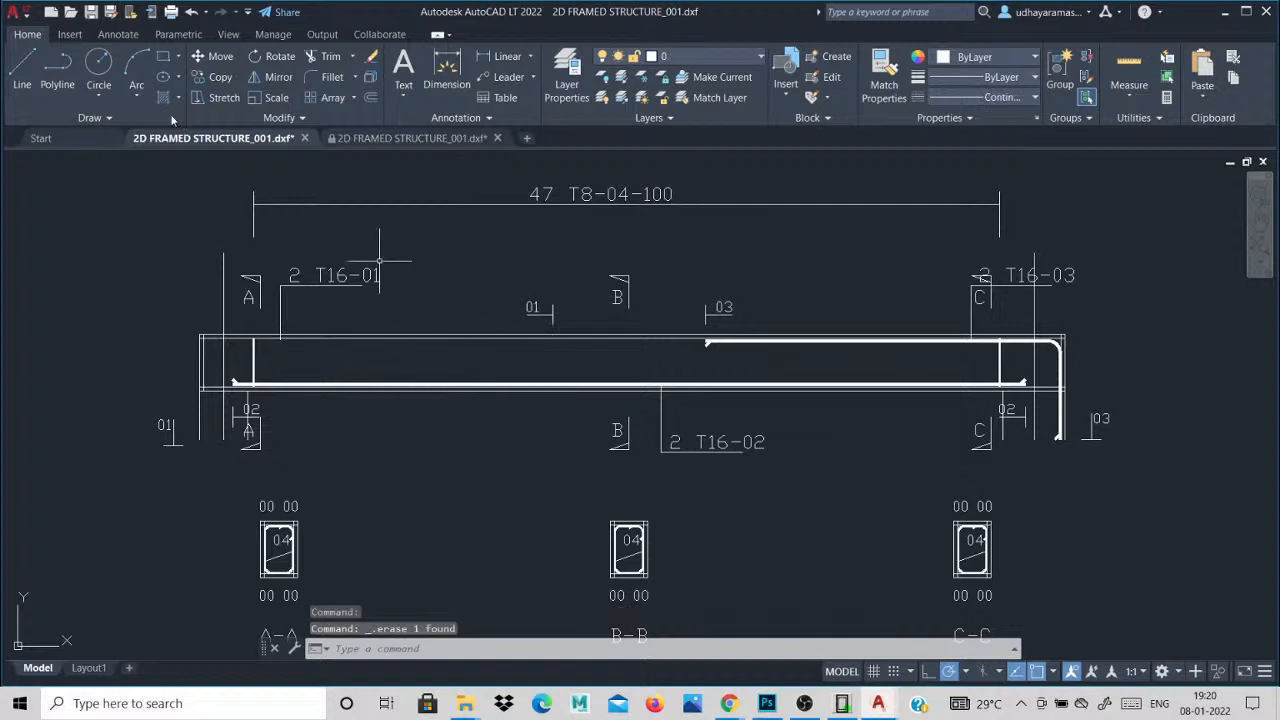
pyautogui.write('l')
pyautogui.press('Return')
pyautogui.click(325, 341)
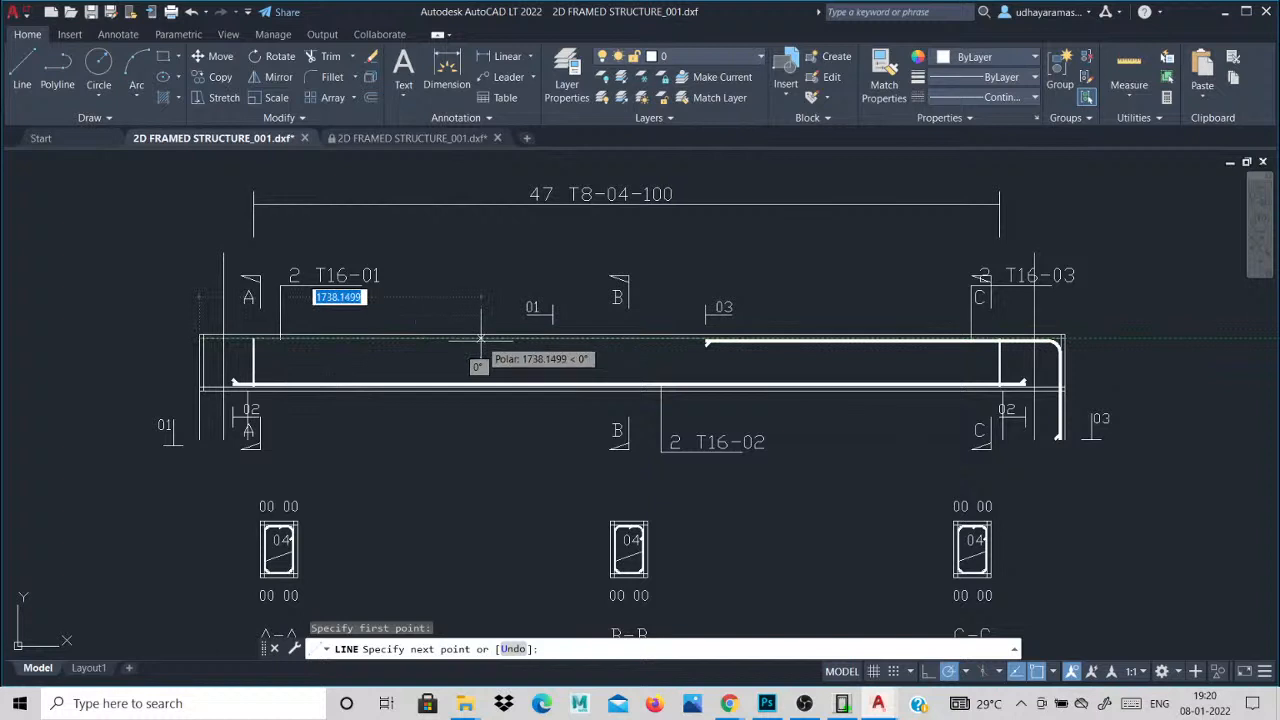
pyautogui.click(487, 293)
pyautogui.press('Escape')
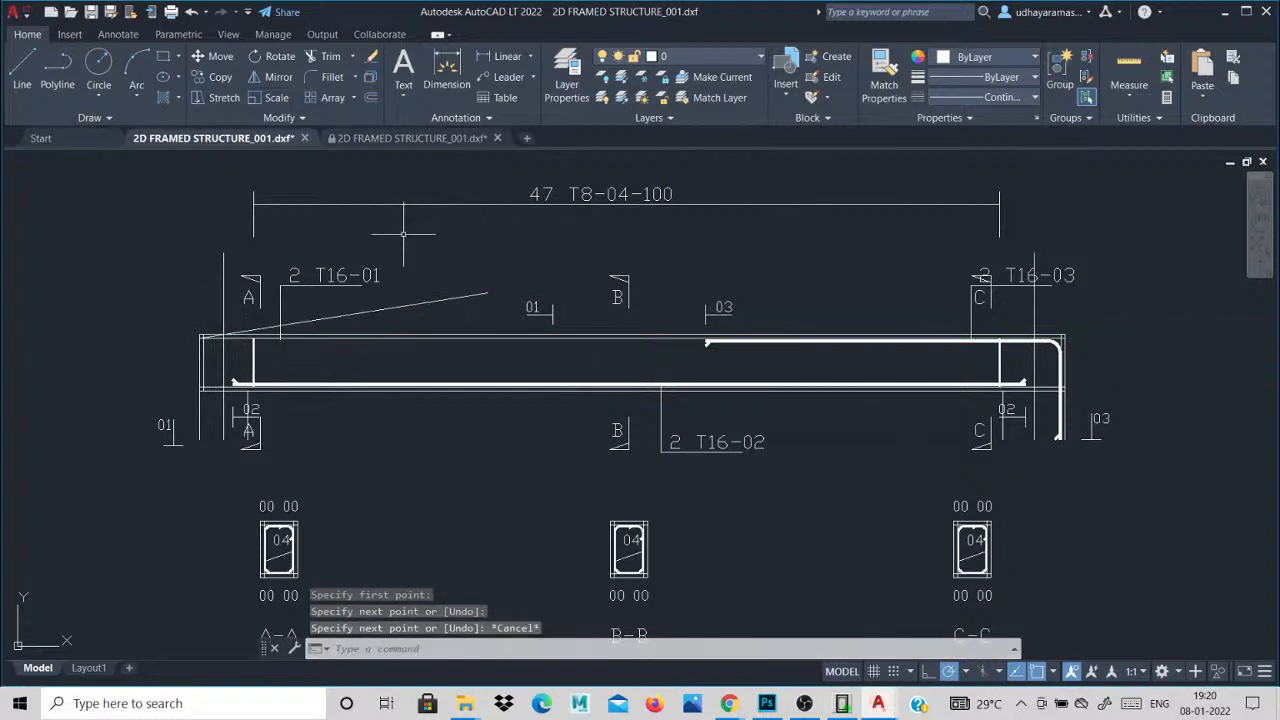
# Undo the sloping line and the erasing of top bar 01.
pyautogui.hotkey('ctrl', 'z')
pyautogui.hotkey('ctrl', 'z')
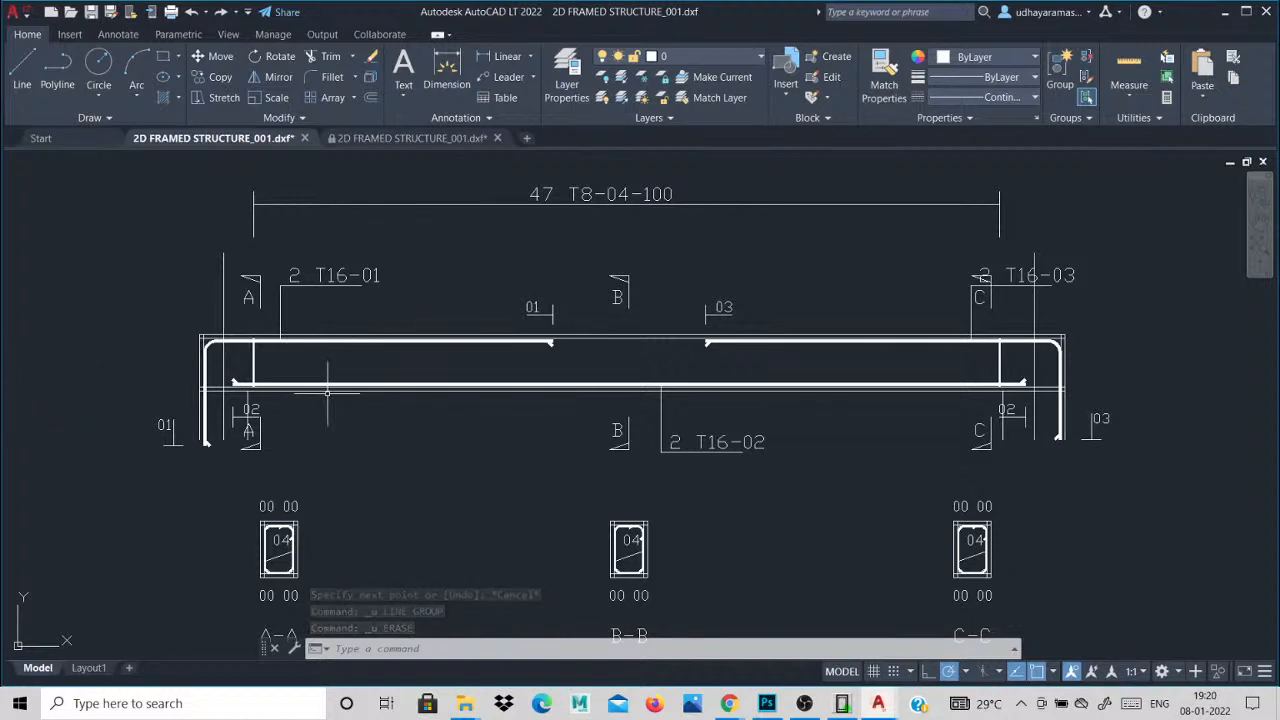
# Examine cross-sections A-A, B-B and C-C, the top and bottom bars, and the bent bar 01 at the beam's left end.
pyautogui.scroll(-4, 432, 440)
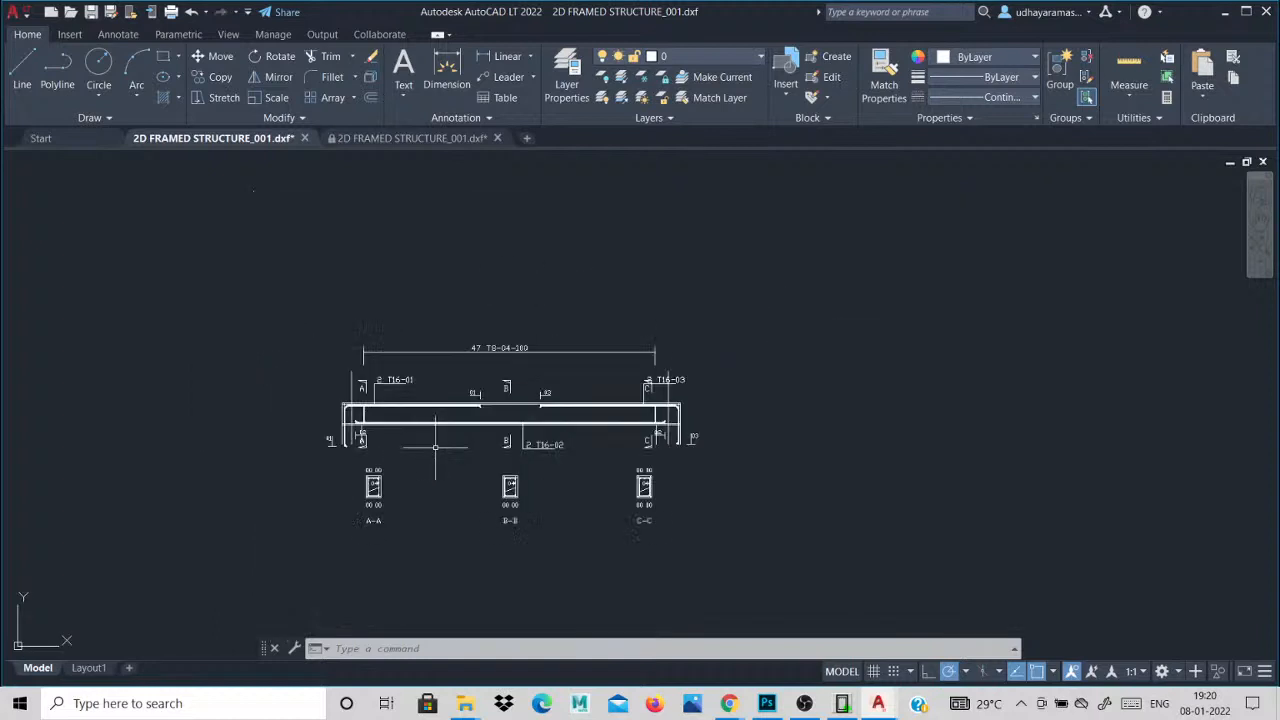
pyautogui.scroll(4, 370, 510)
pyautogui.scroll(-2, 363, 377)
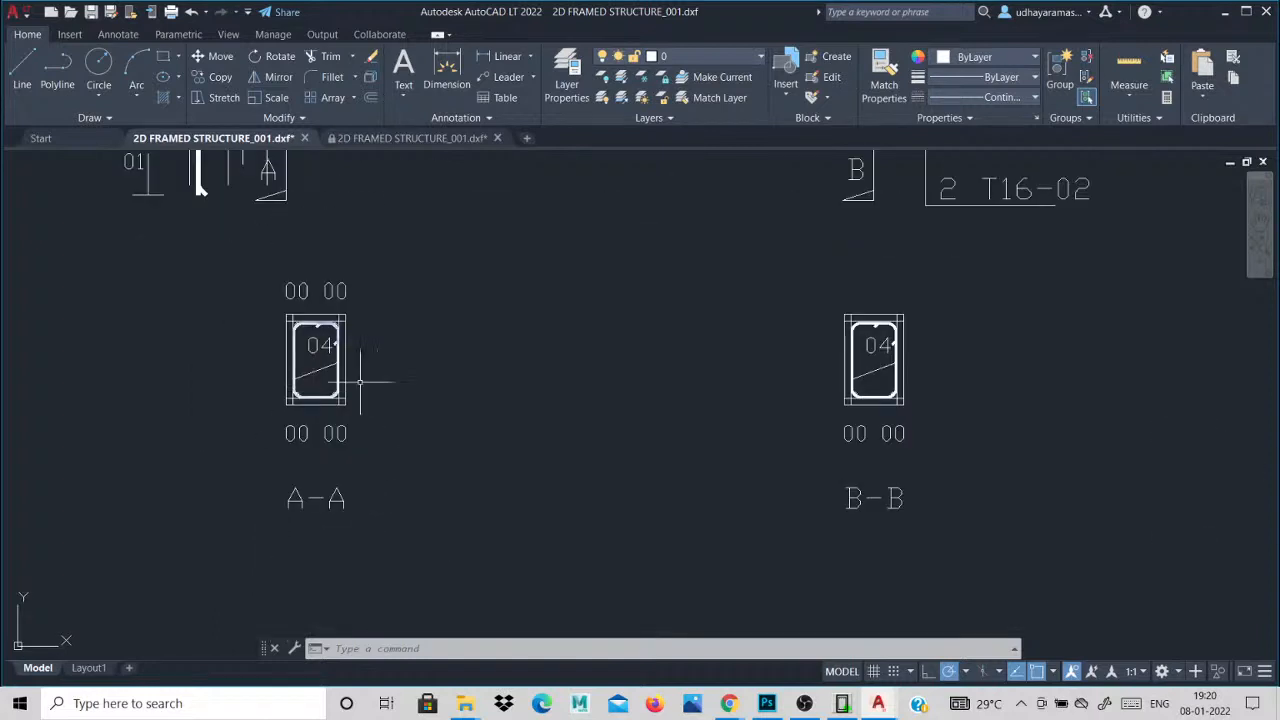
pyautogui.scroll(-2, 707, 413)
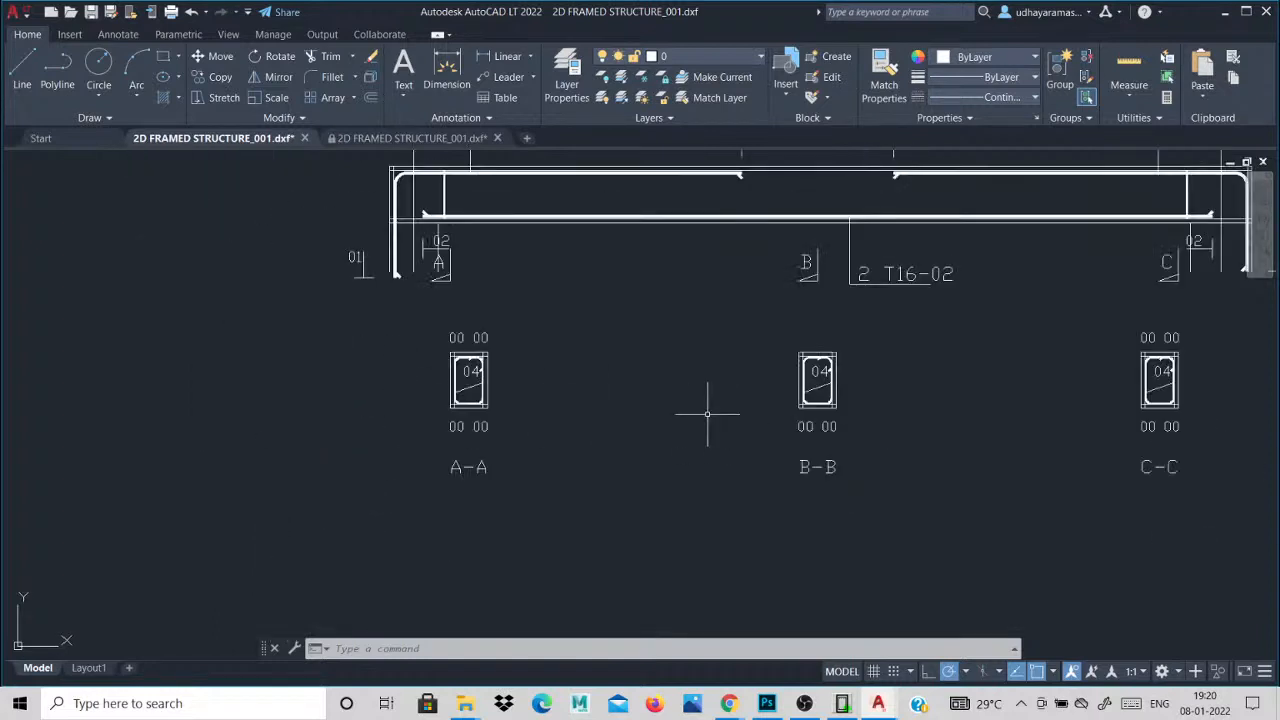
pyautogui.scroll(-2, 707, 413)
pyautogui.scroll(4, 630, 340)
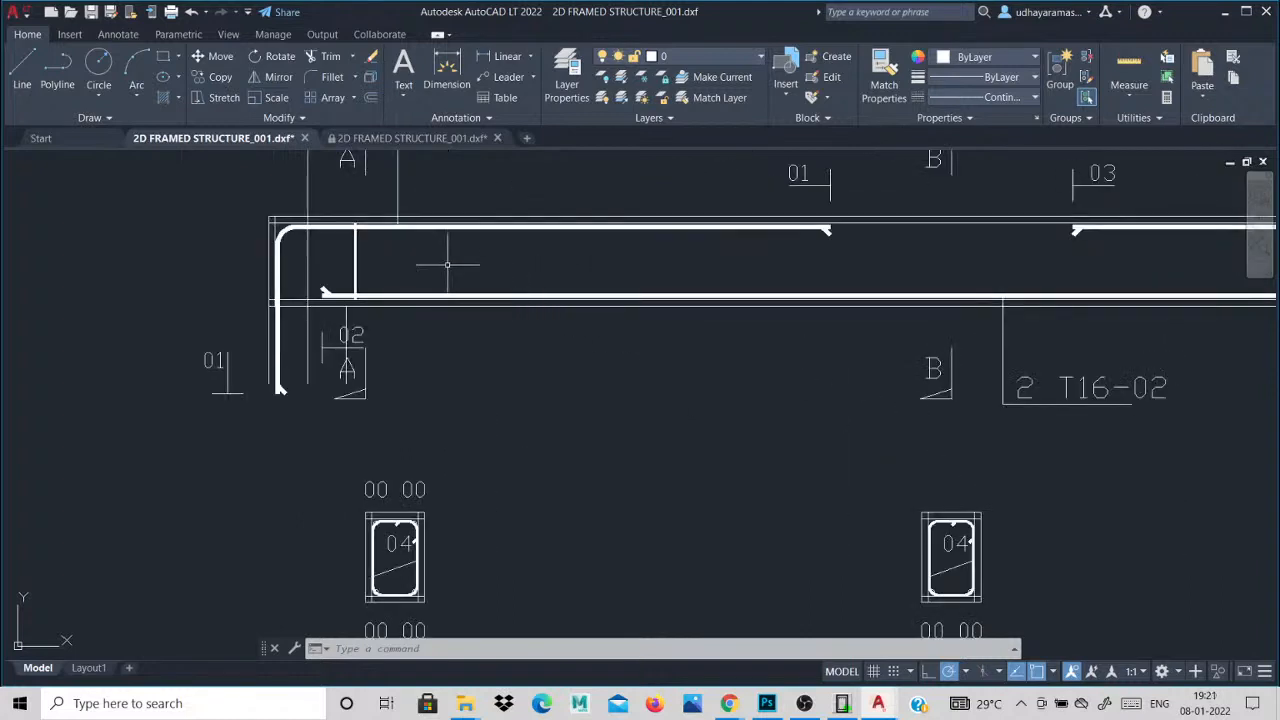
pyautogui.scroll(-2, 428, 248)
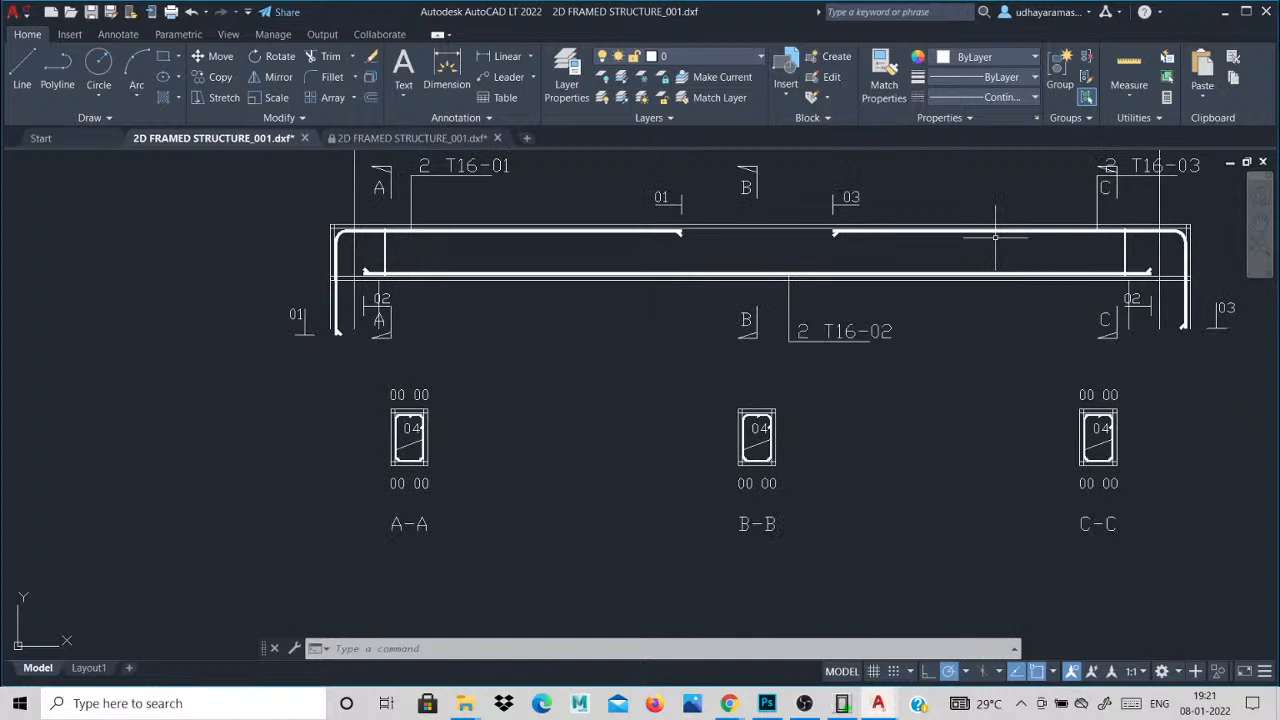
pyautogui.scroll(-3, 727, 291)
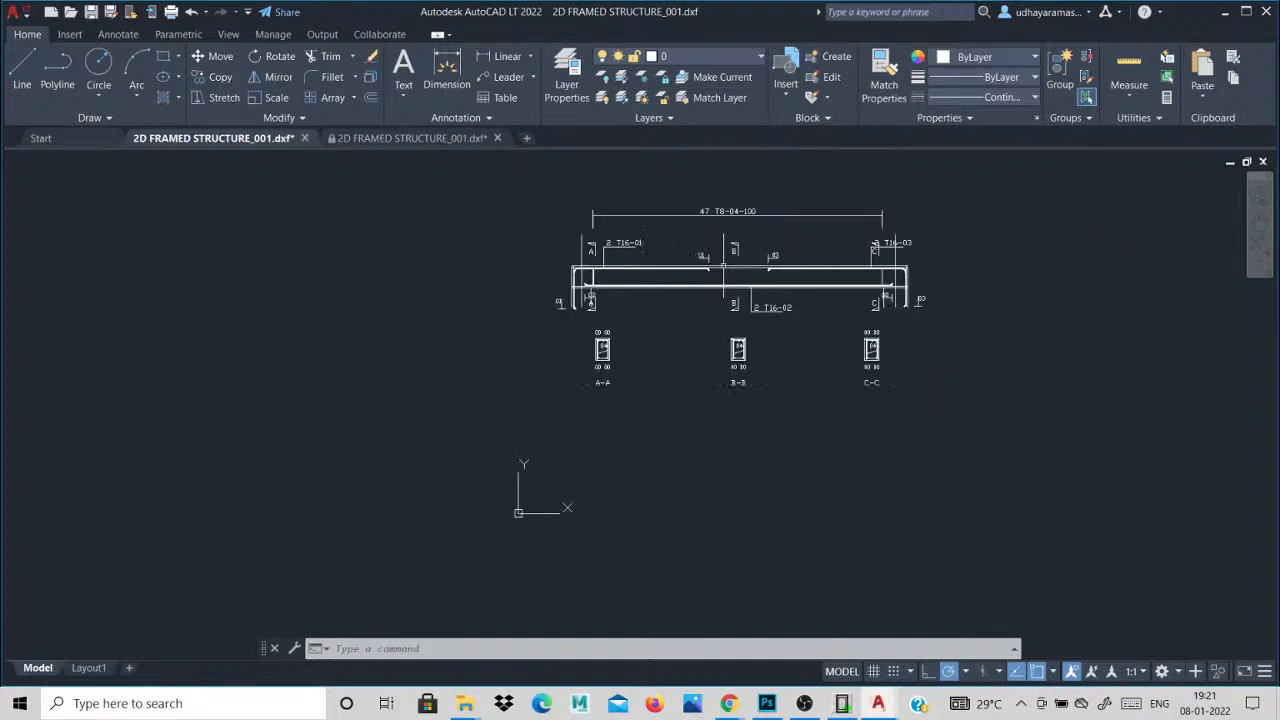
pyautogui.scroll(5, 600, 275)
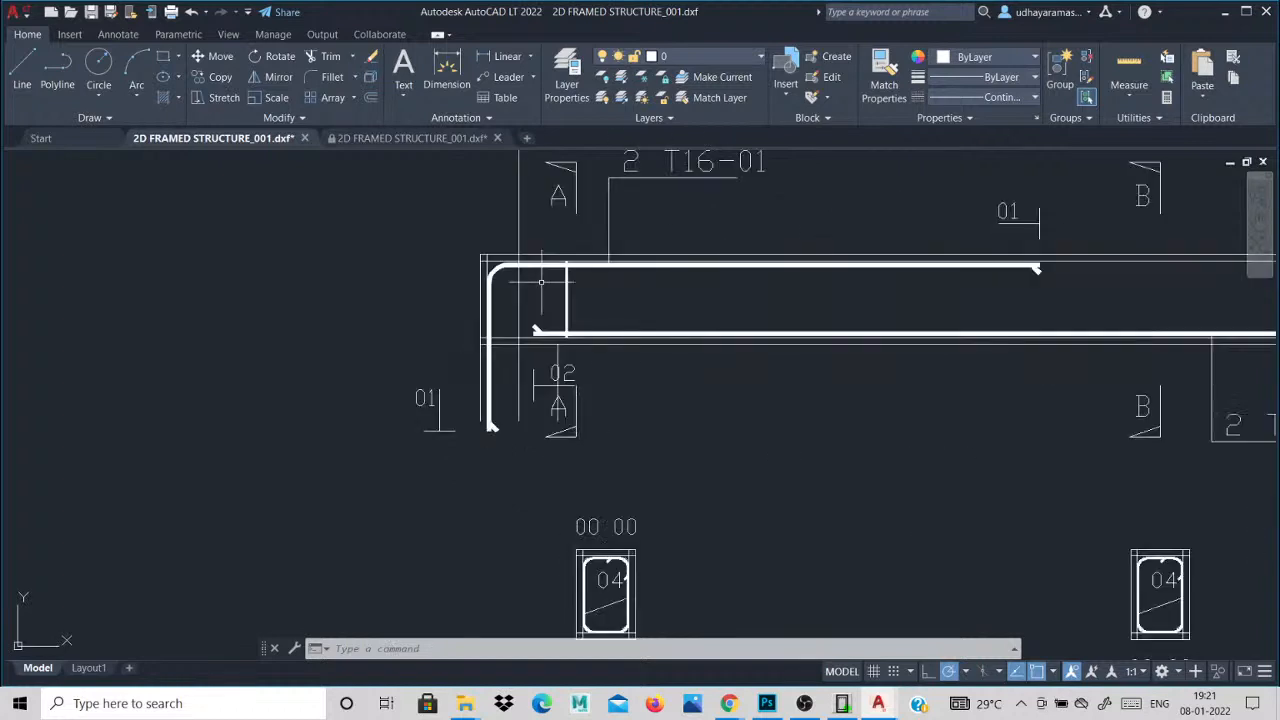
pyautogui.scroll(2, 541, 282)
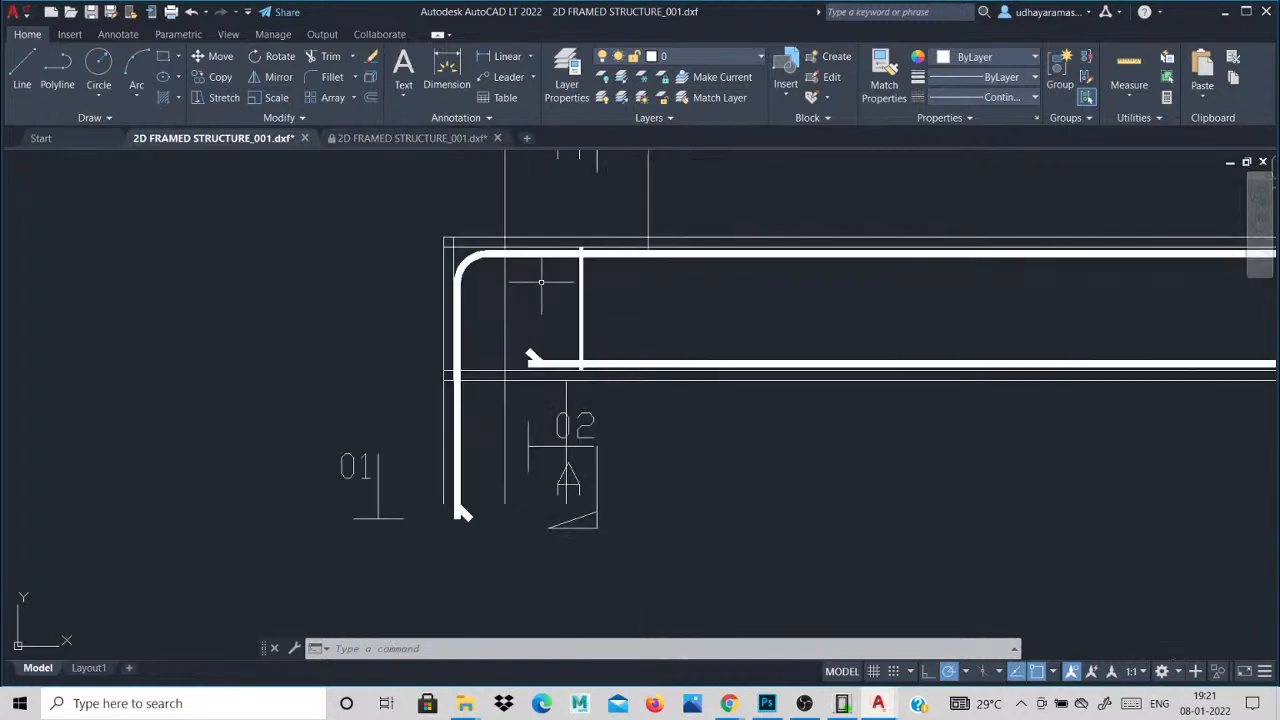
# Switch back to STAAD.Pro RC Designer and review bars 02 and 03 in member M4's bar schedule.
pyautogui.click(1224, 18)
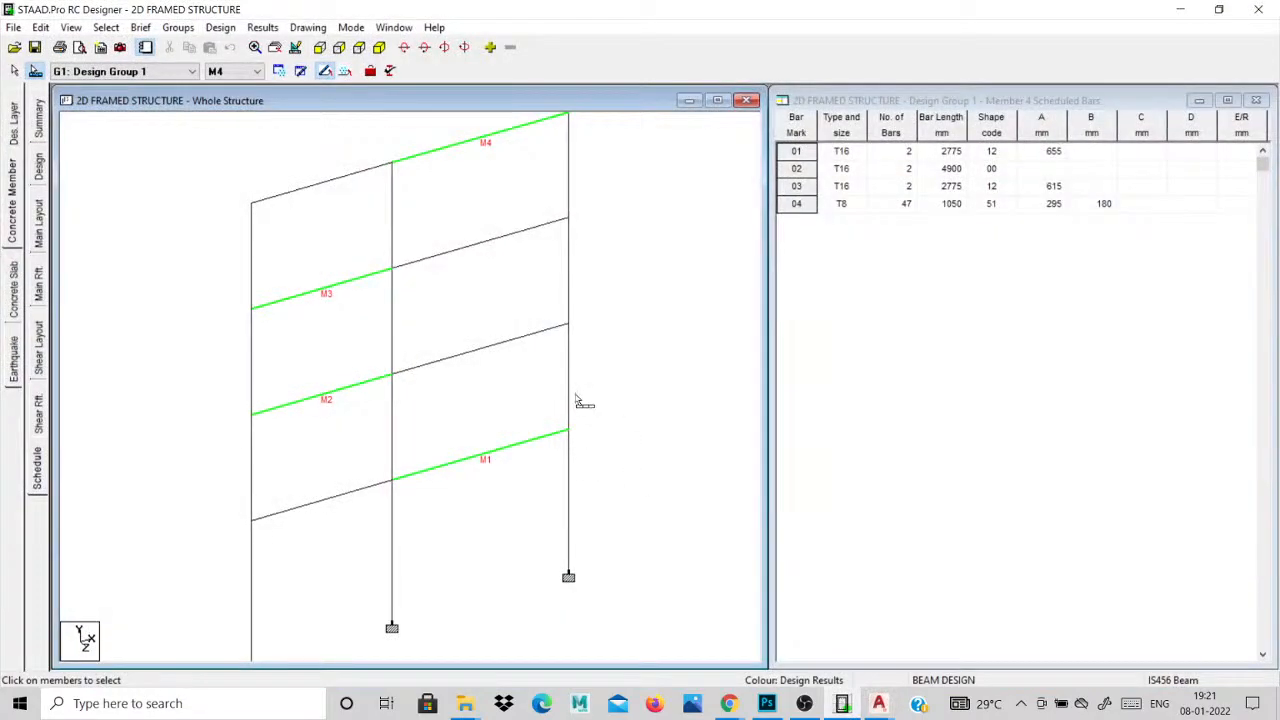
pyautogui.click(826, 172)
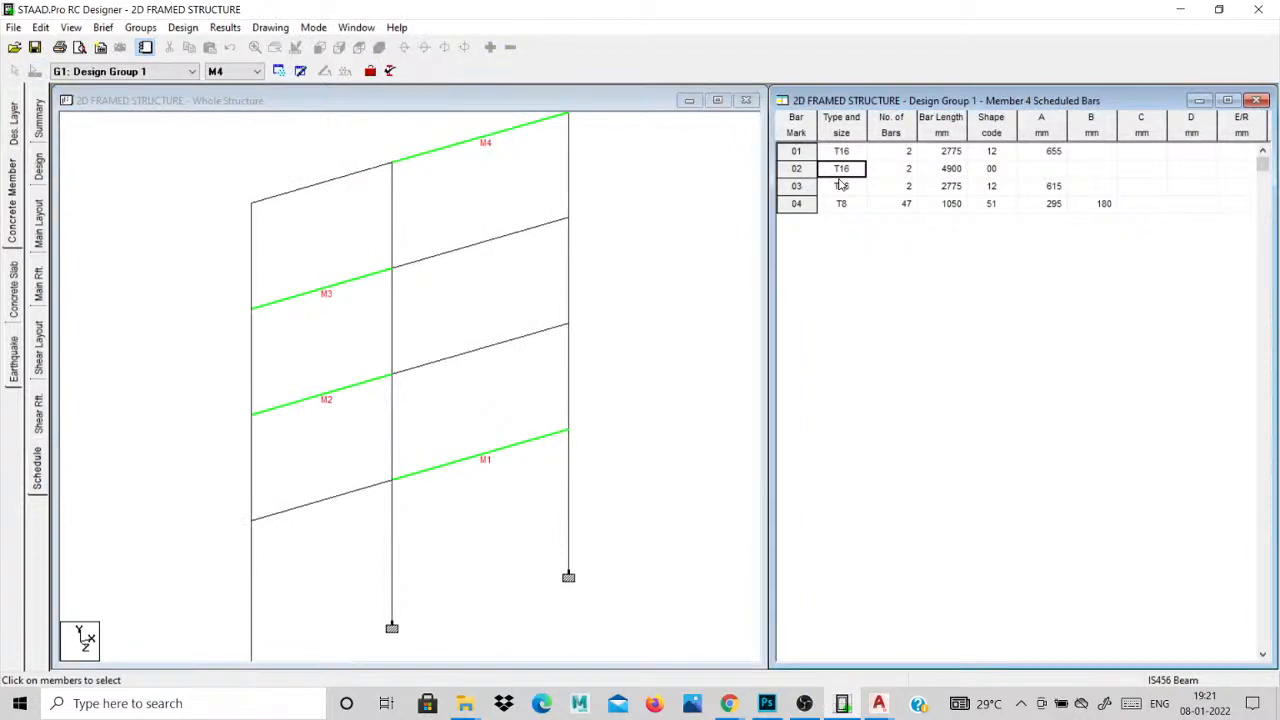
pyautogui.click(862, 188)
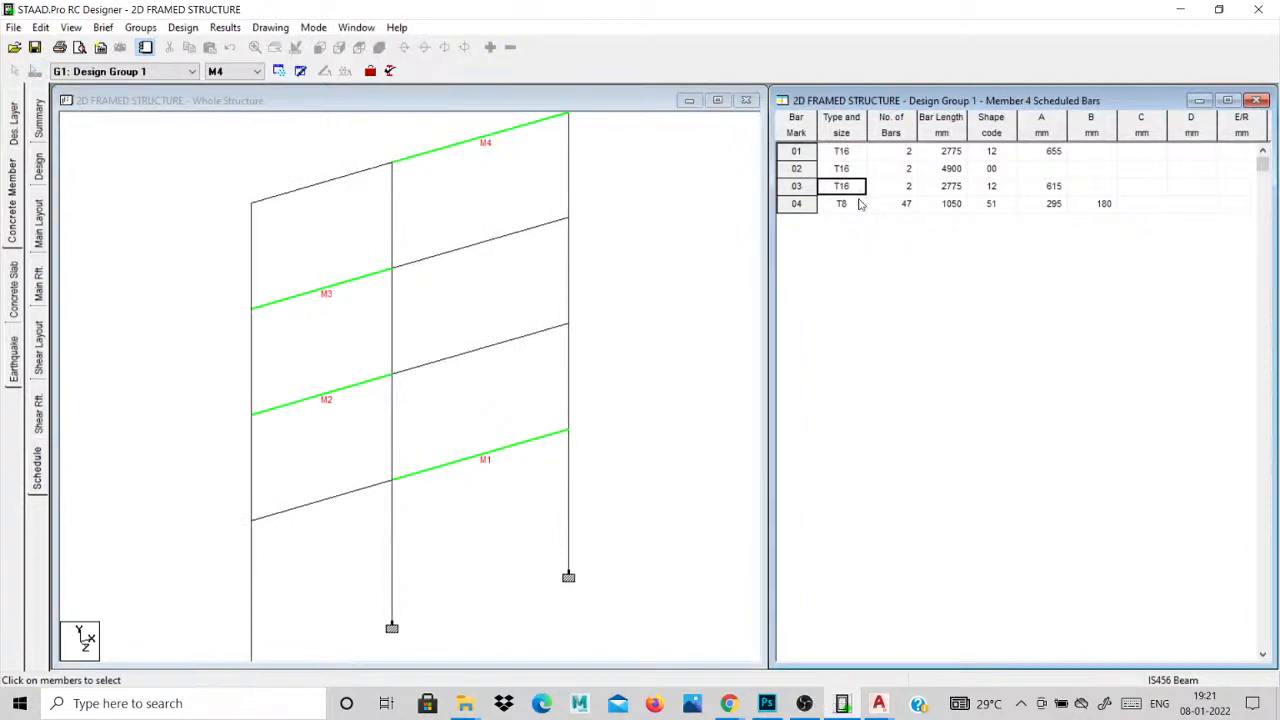
pyautogui.click(640, 184)
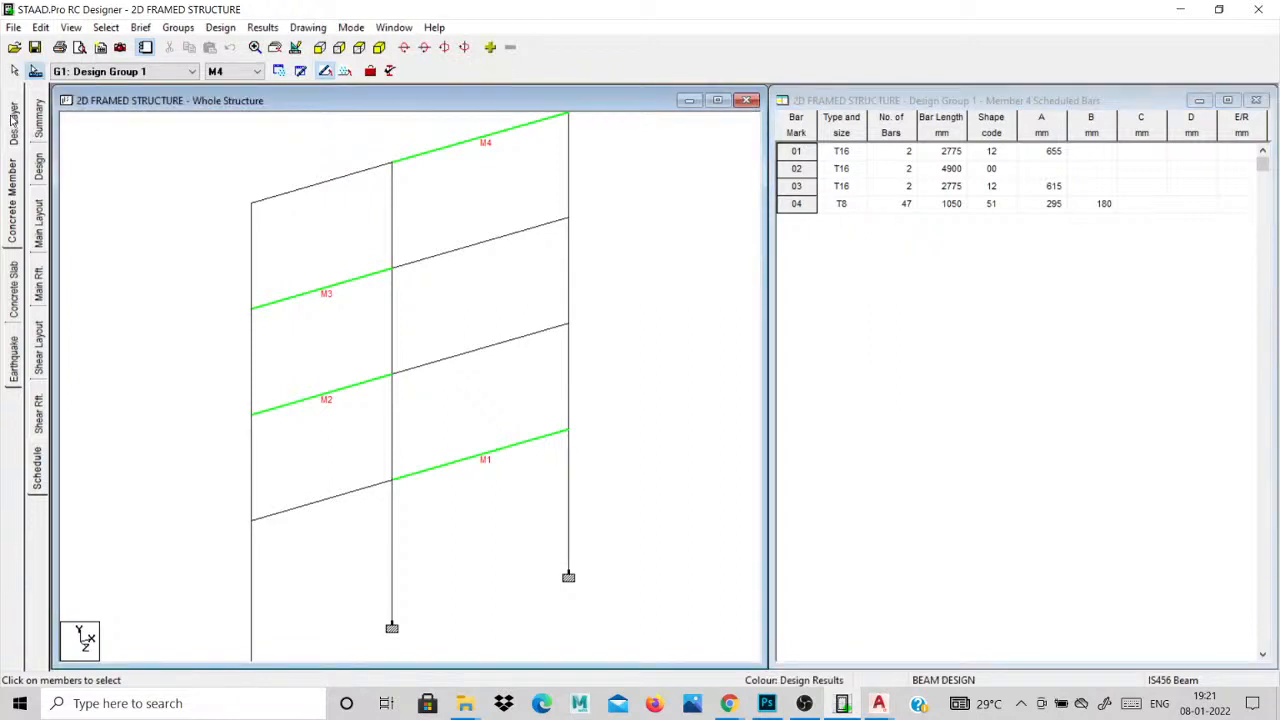
# Create a new design-layer envelope named COLUMN DESIGN.
pyautogui.click(14, 121)
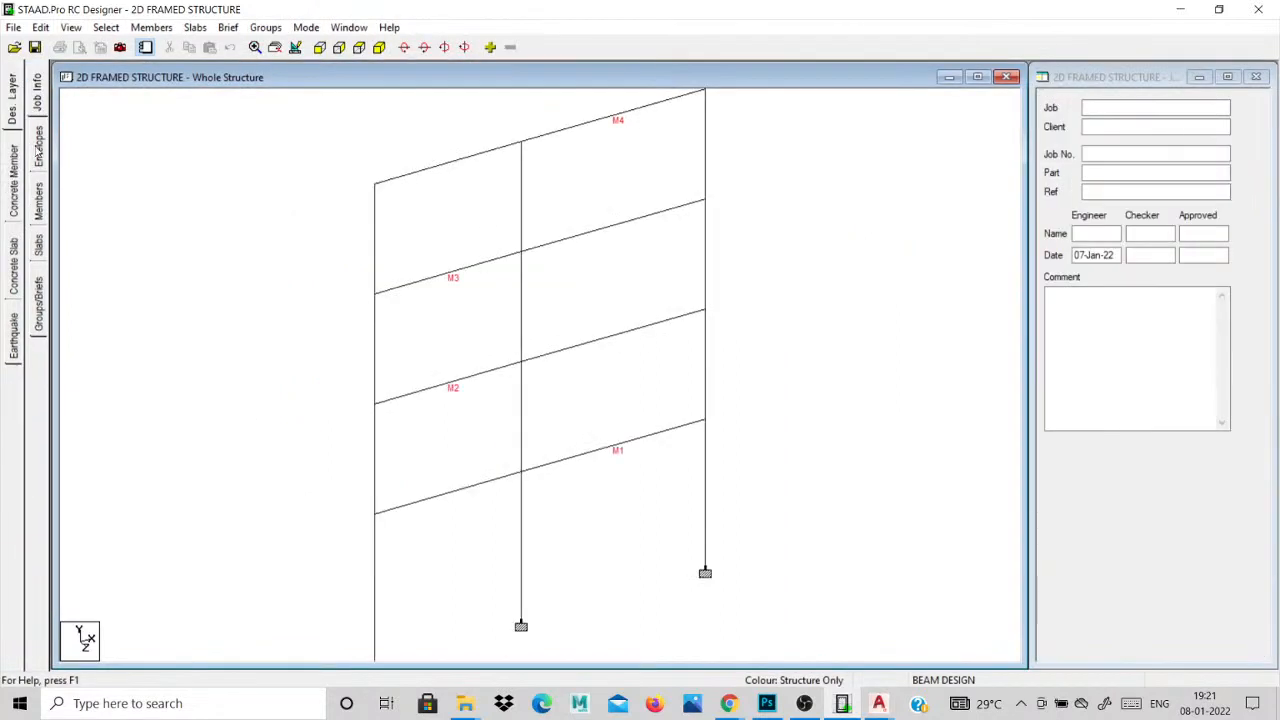
pyautogui.click(38, 148)
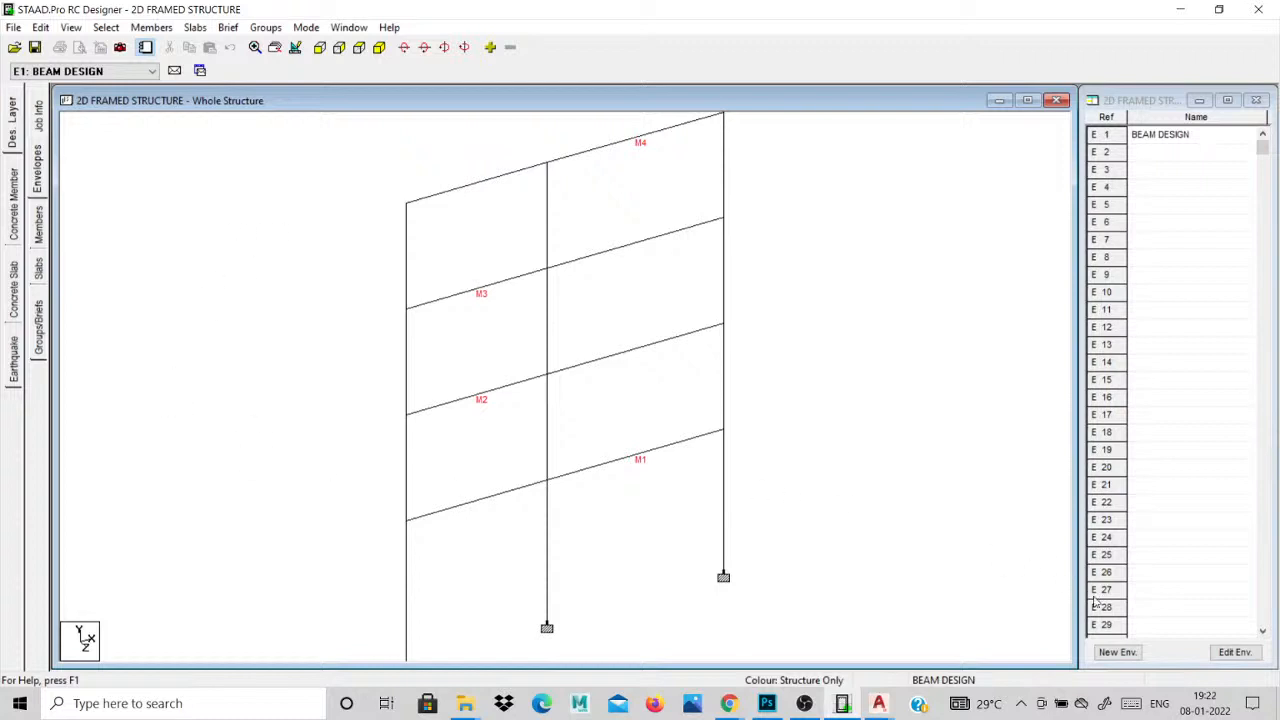
pyautogui.click(1117, 652)
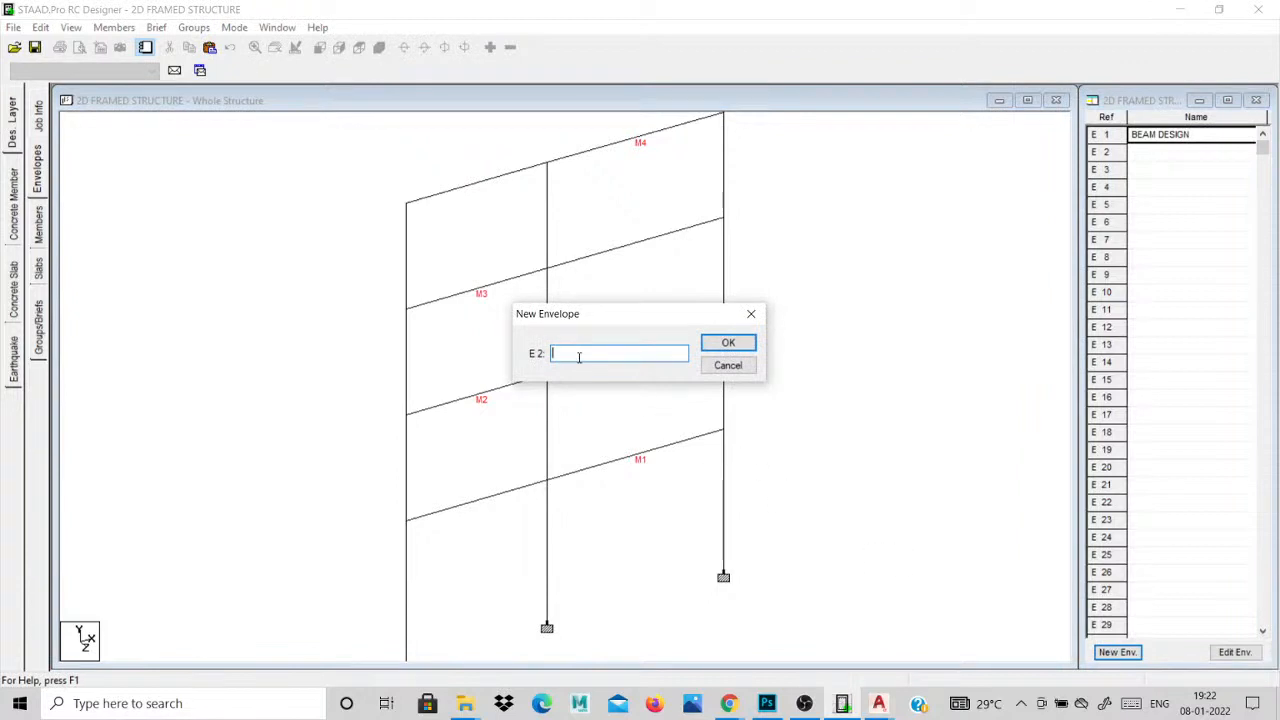
pyautogui.write('COLUMN DESIGB')
pyautogui.press('BackSpace')
pyautogui.write('N')
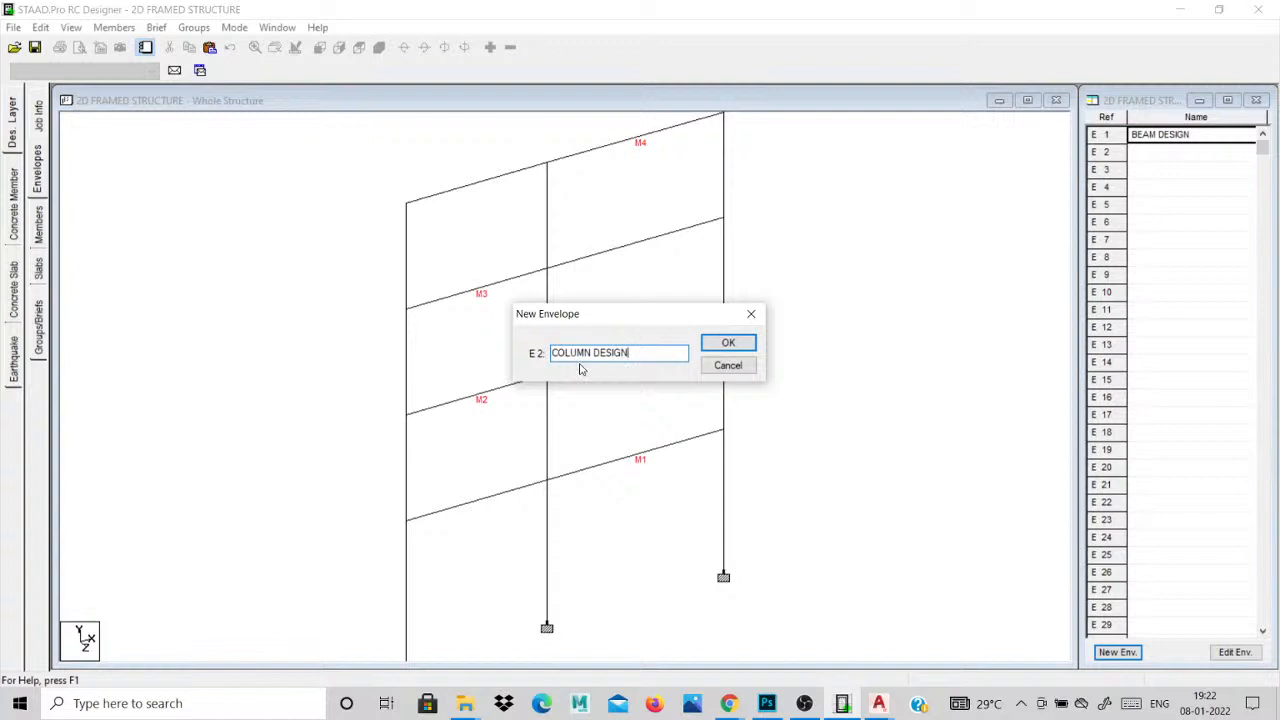
pyautogui.click(738, 344)
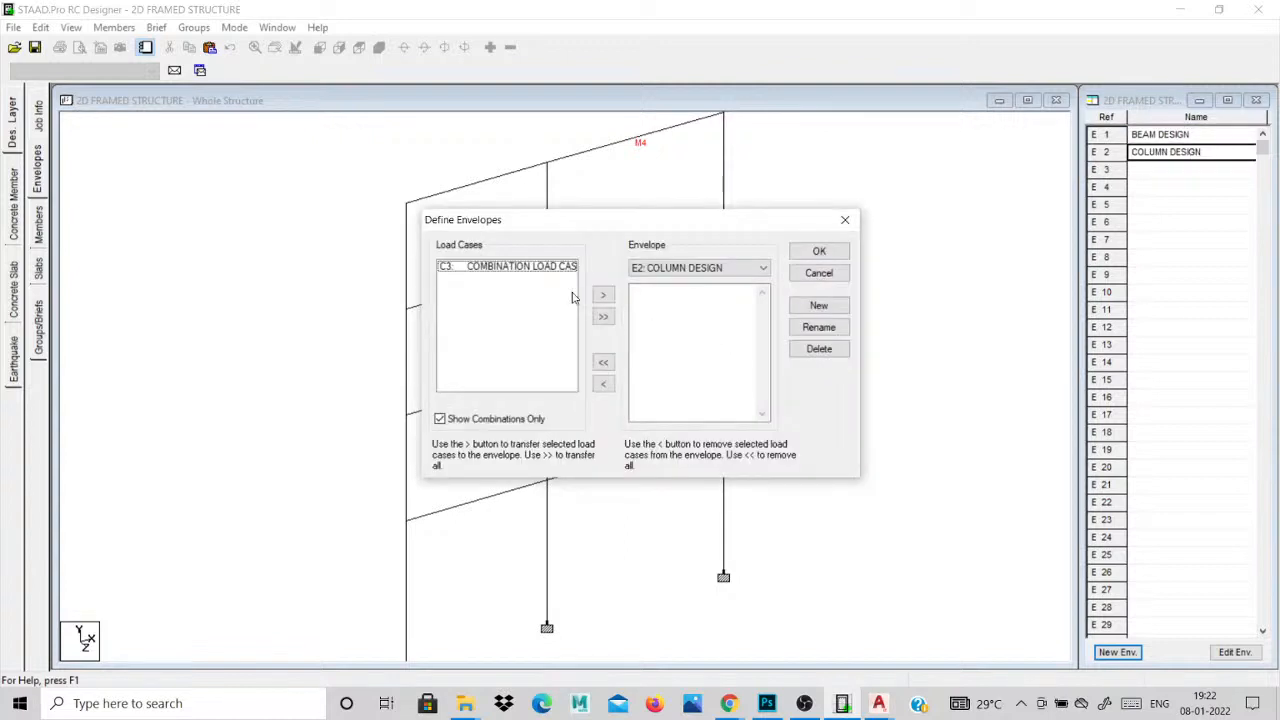
# Add combination load case C3 to the COLUMN DESIGN envelope and check the envelope's contents.
pyautogui.click(540, 278)
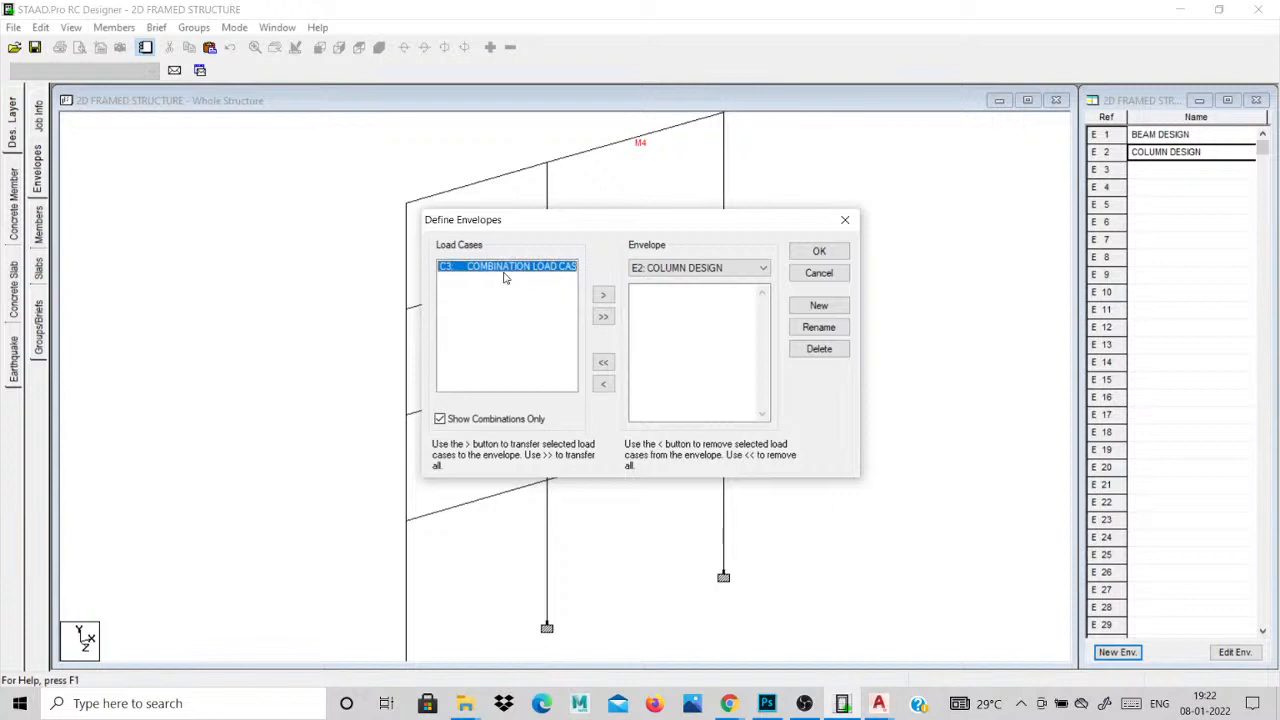
pyautogui.click(604, 294)
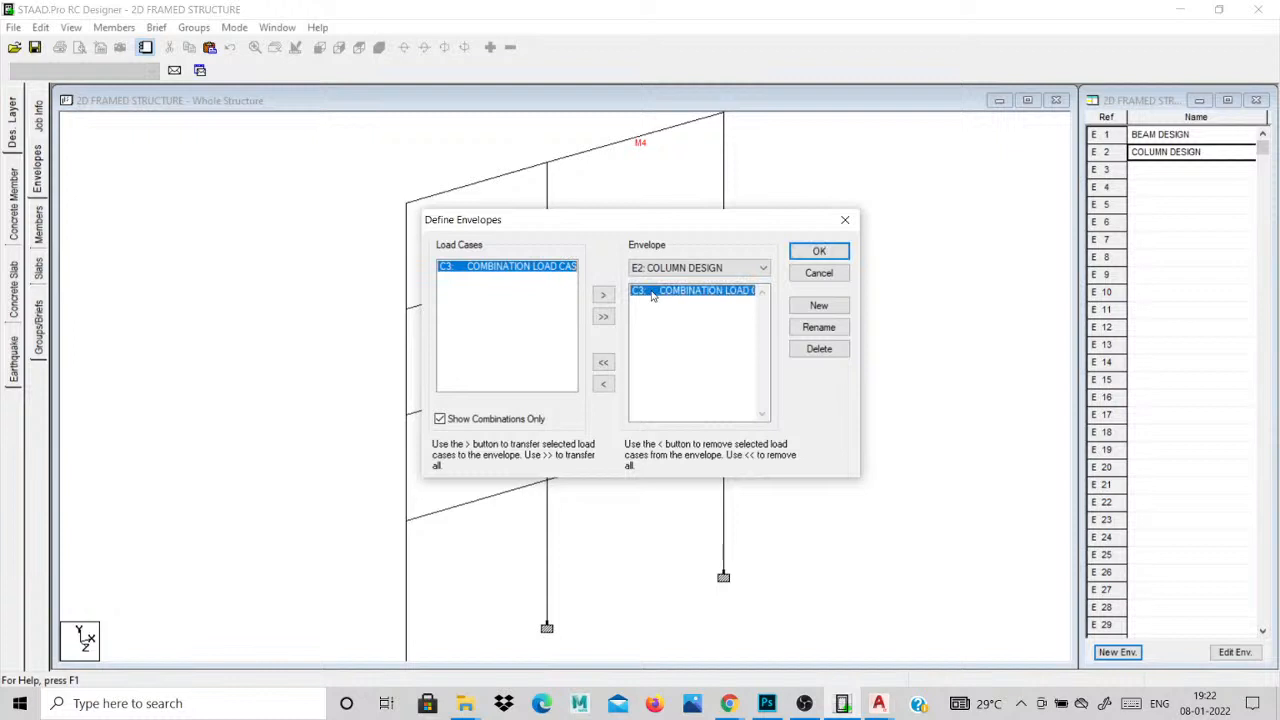
pyautogui.click(818, 251)
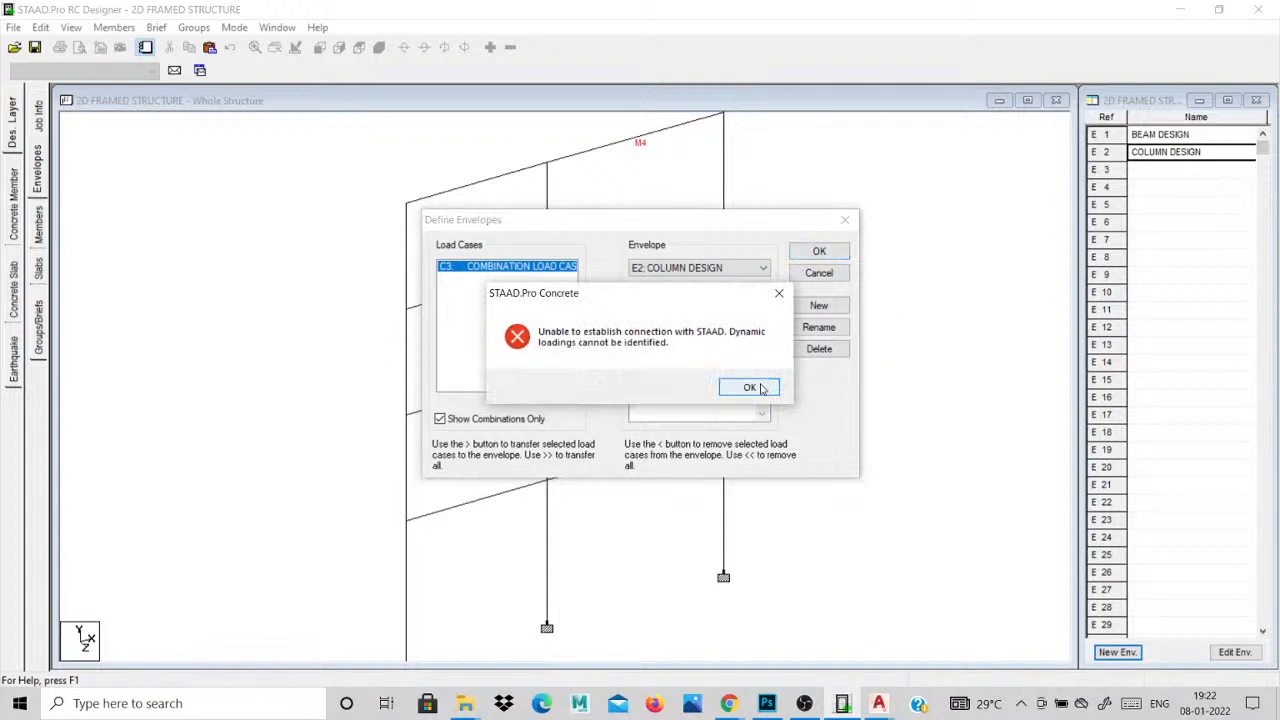
pyautogui.click(750, 388)
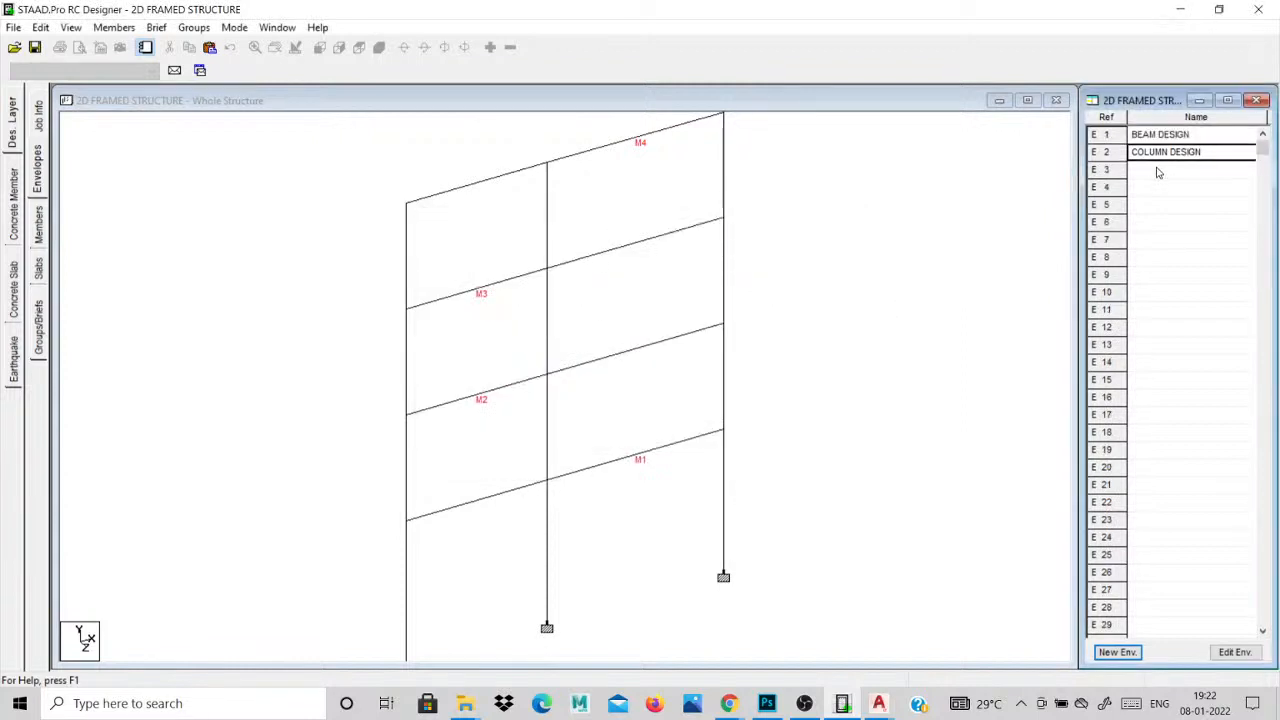
pyautogui.click(1160, 151)
pyautogui.click(1233, 652)
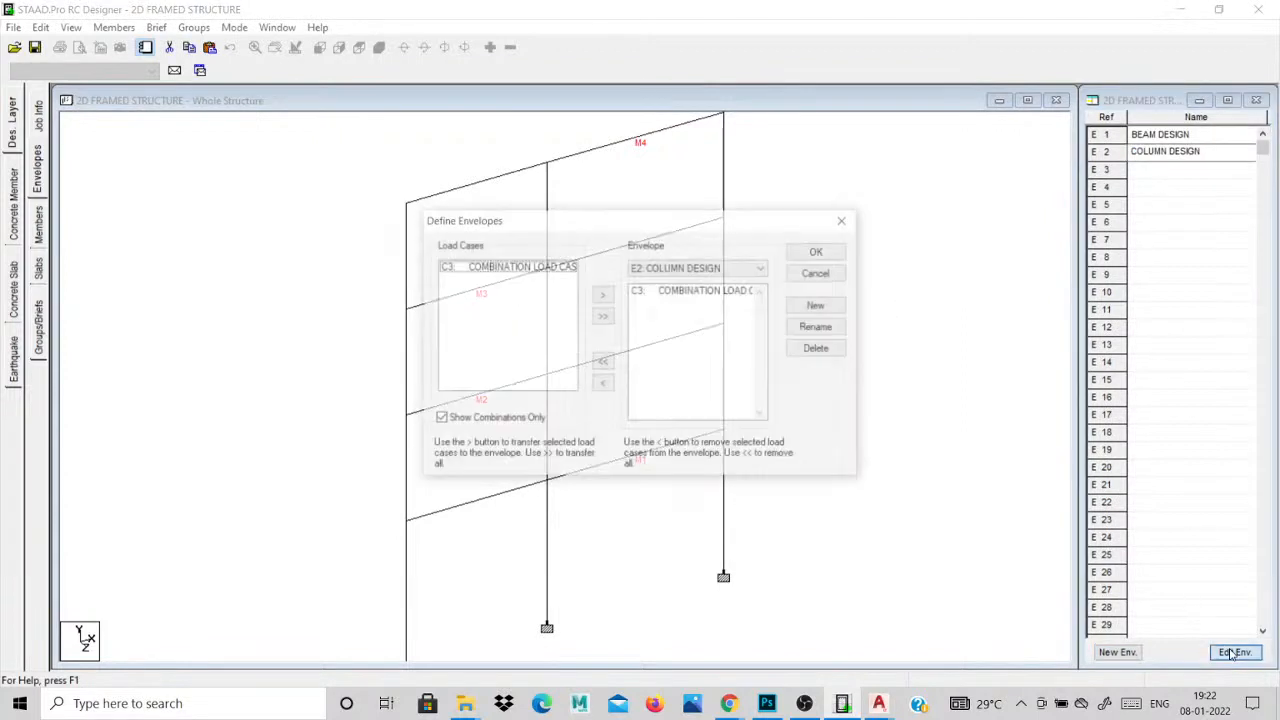
pyautogui.click(843, 220)
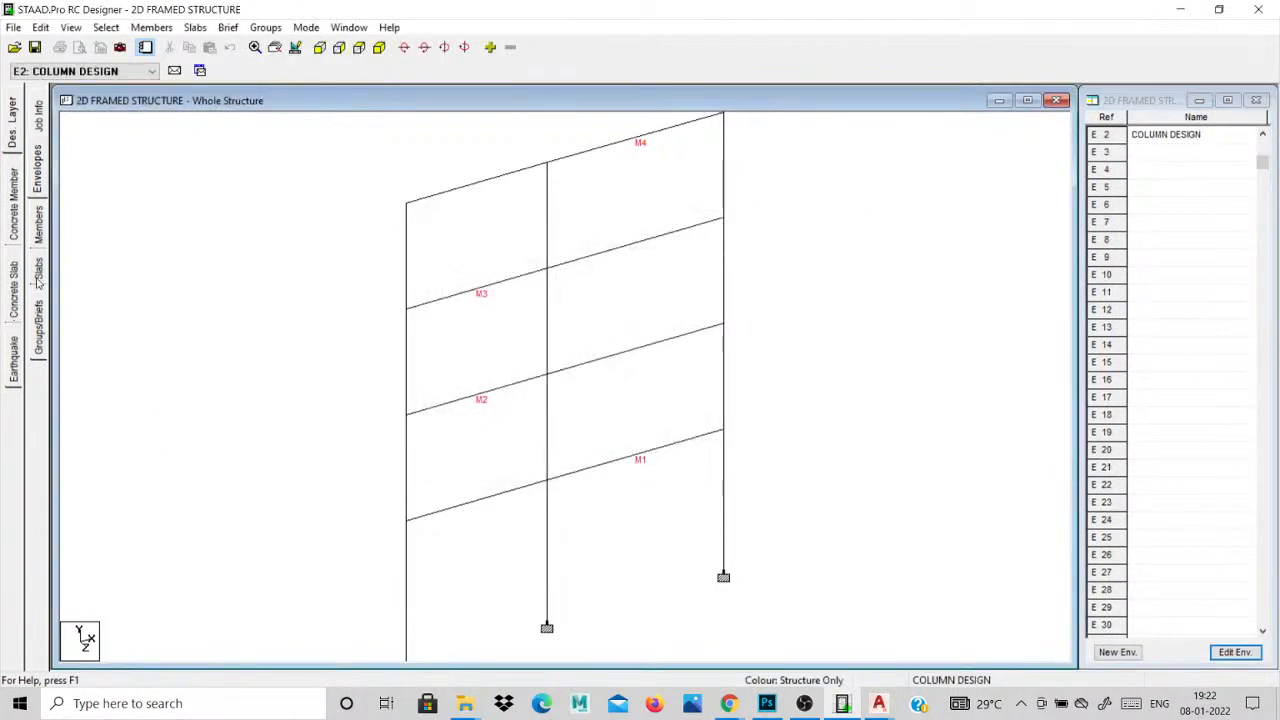
# Auto-form members from the left ground-storey column, the right third-storey column and the middle top-storey column.
pyautogui.click(42, 236)
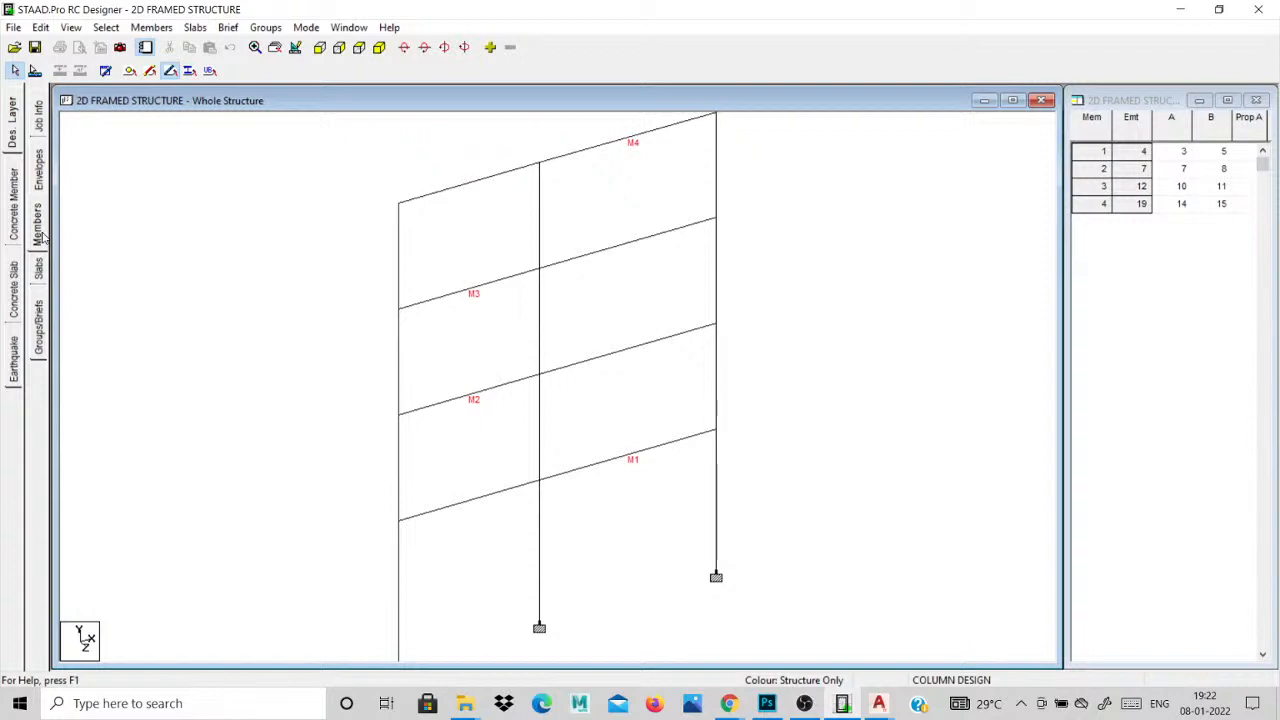
pyautogui.click(398, 553)
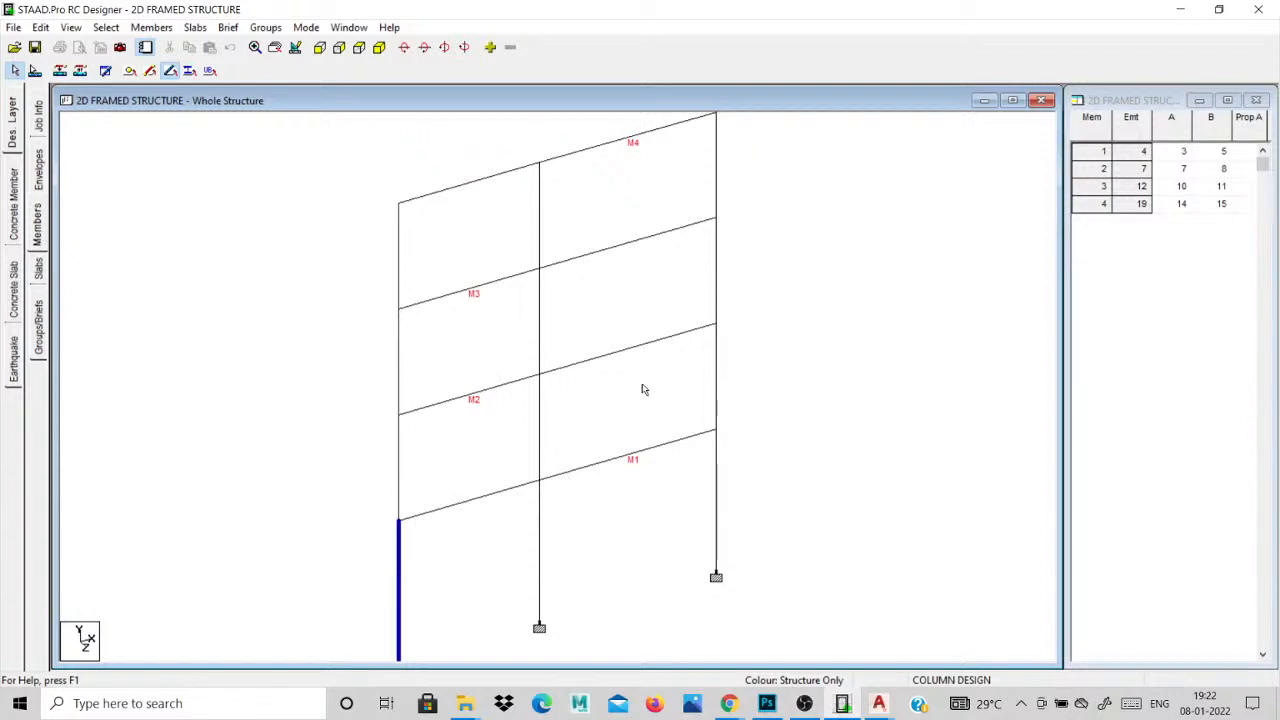
pyautogui.click(716, 272)
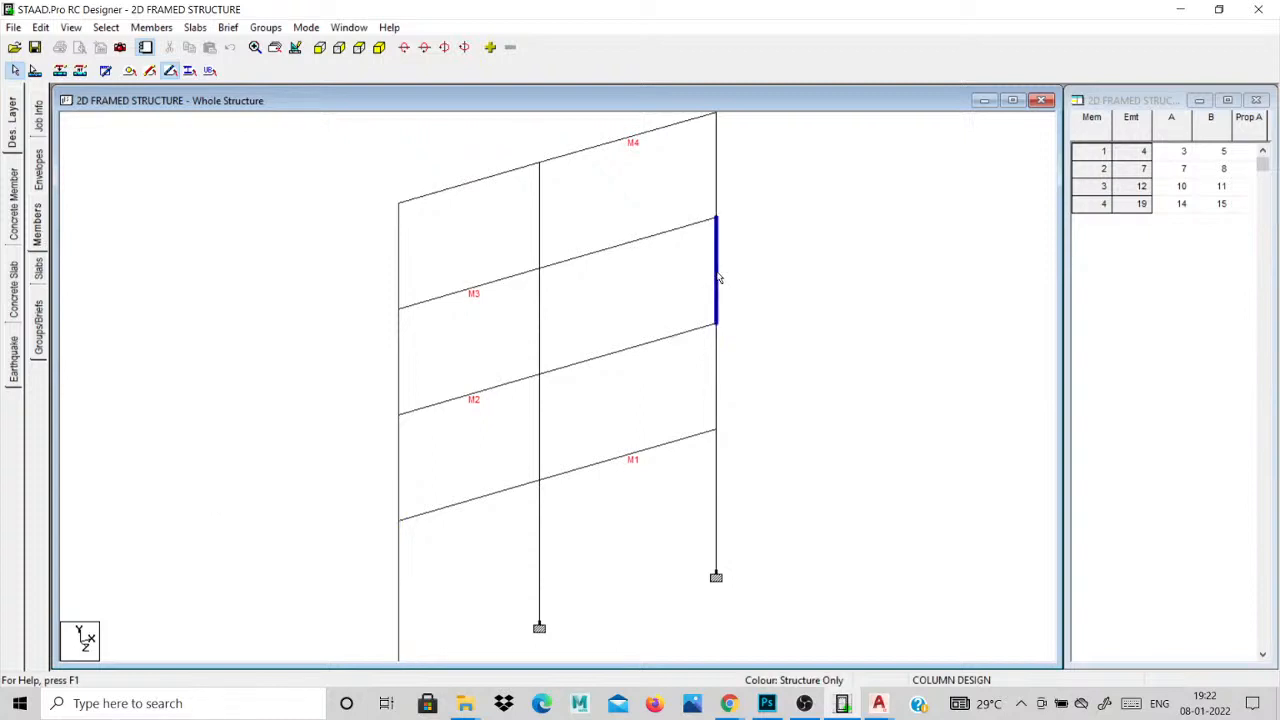
pyautogui.keyDown('ctrl'); pyautogui.click(400, 574); pyautogui.keyUp('ctrl')
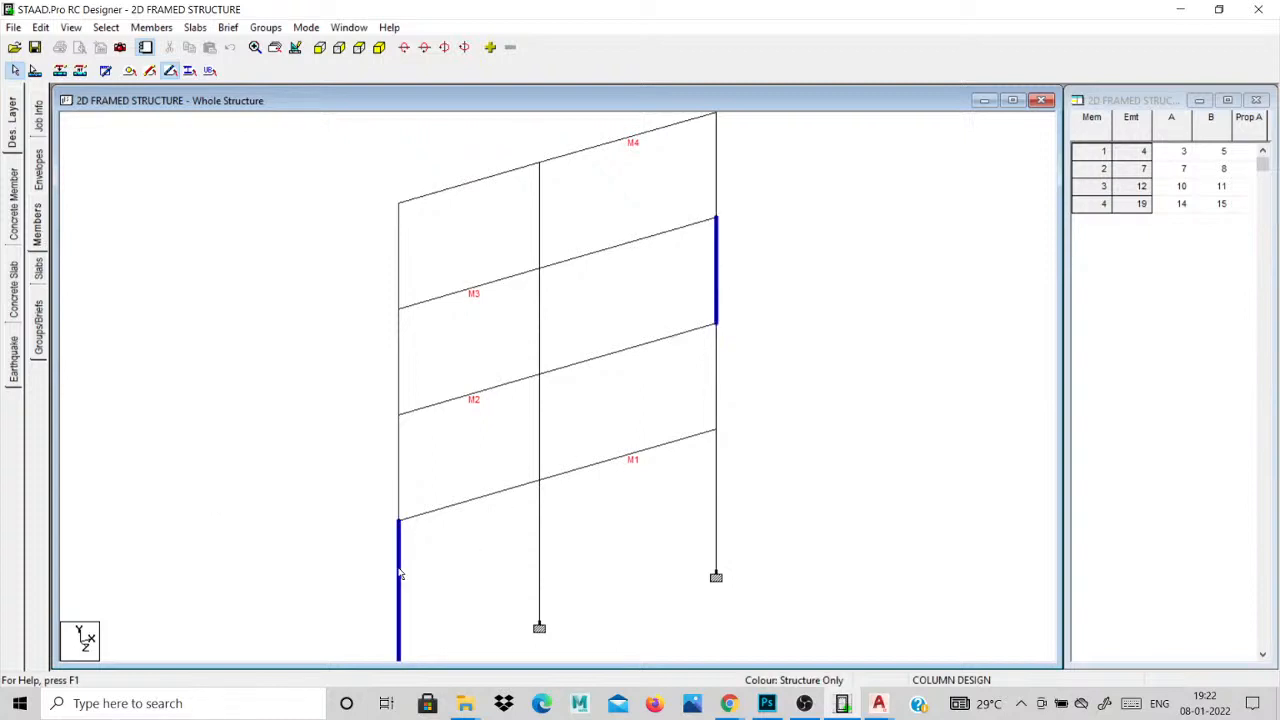
pyautogui.keyDown('ctrl'); pyautogui.click(539, 220); pyautogui.keyUp('ctrl')
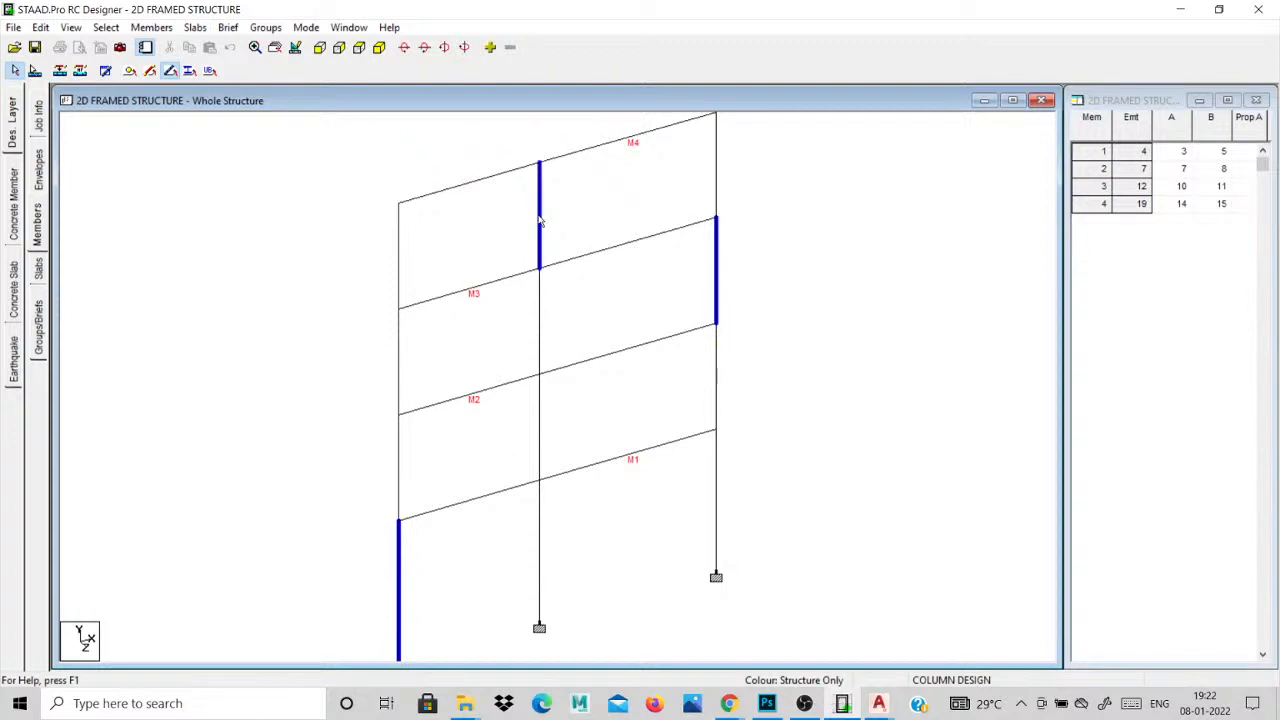
pyautogui.click(150, 28)
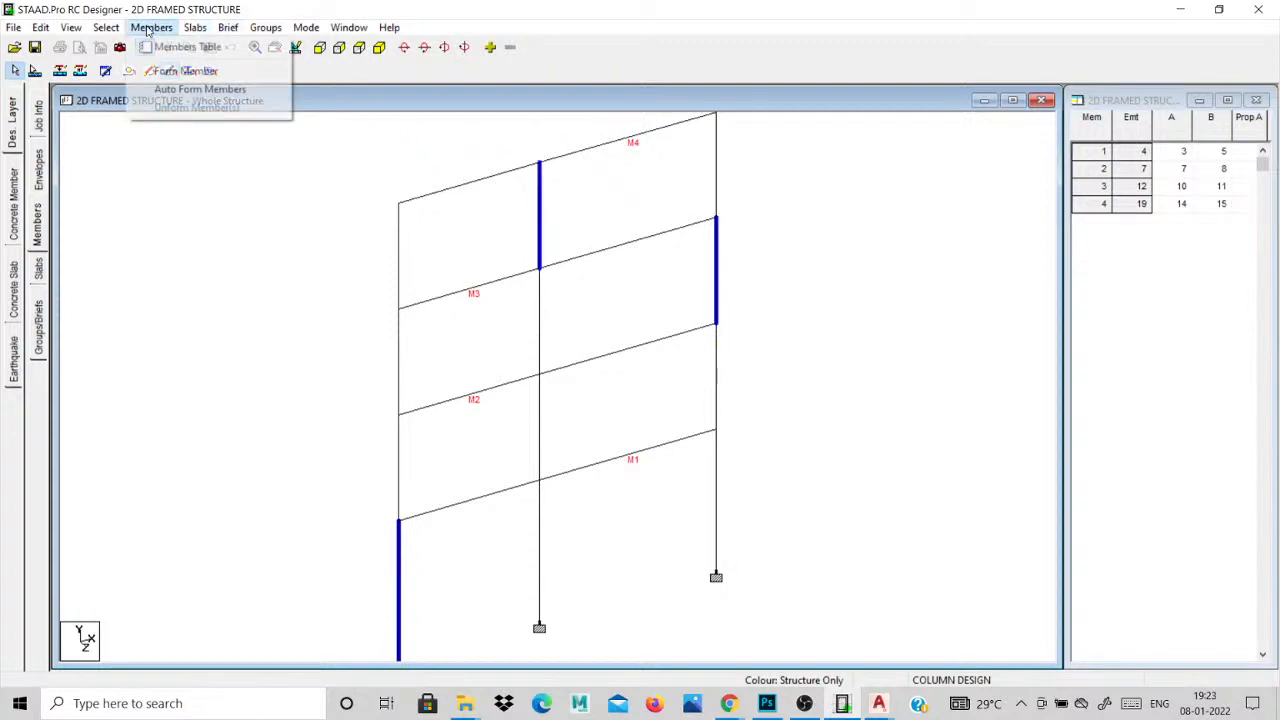
pyautogui.click(195, 89)
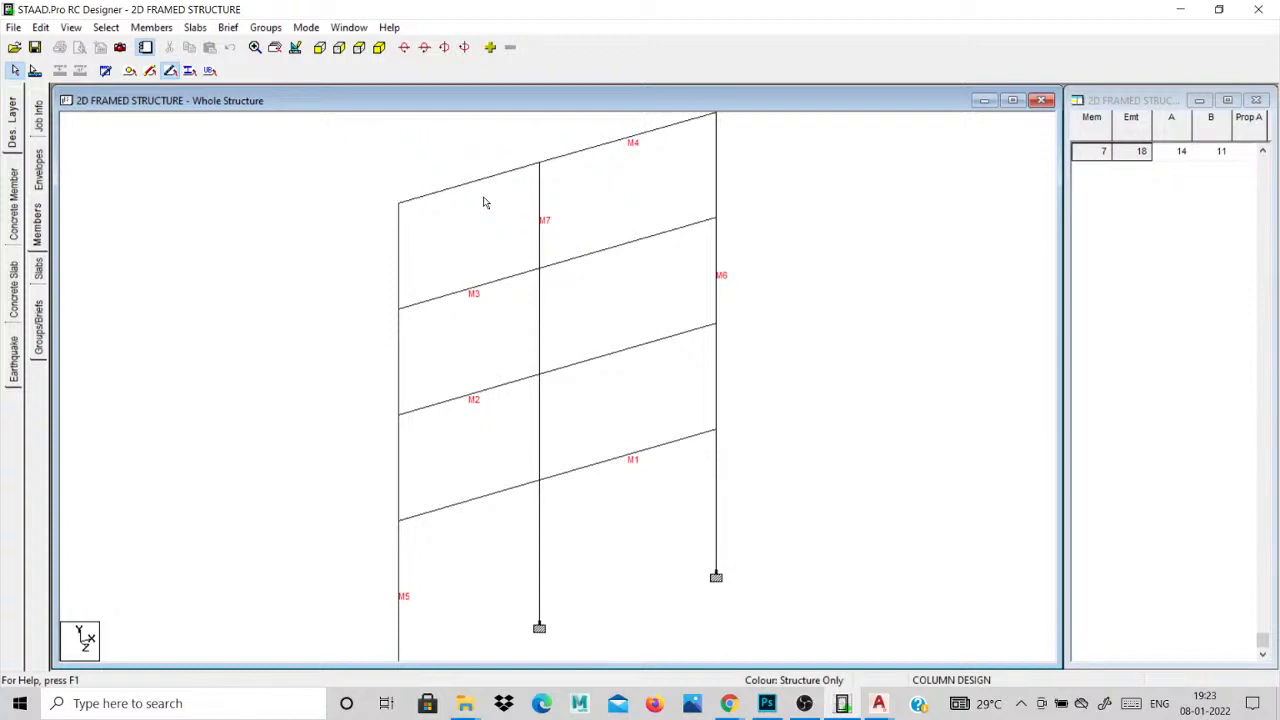
# Create a new design brief named COLUMN DESIGN with design code IS456 and design type Column.
pyautogui.click(38, 320)
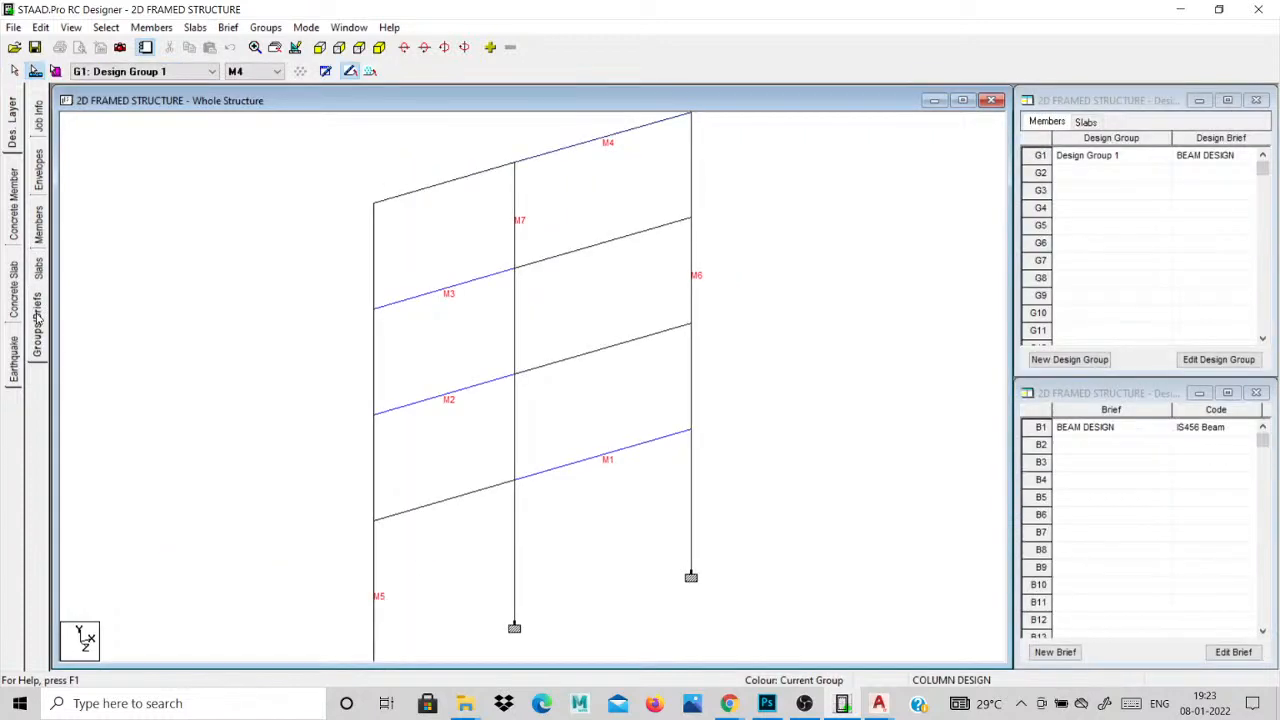
pyautogui.click(1047, 652)
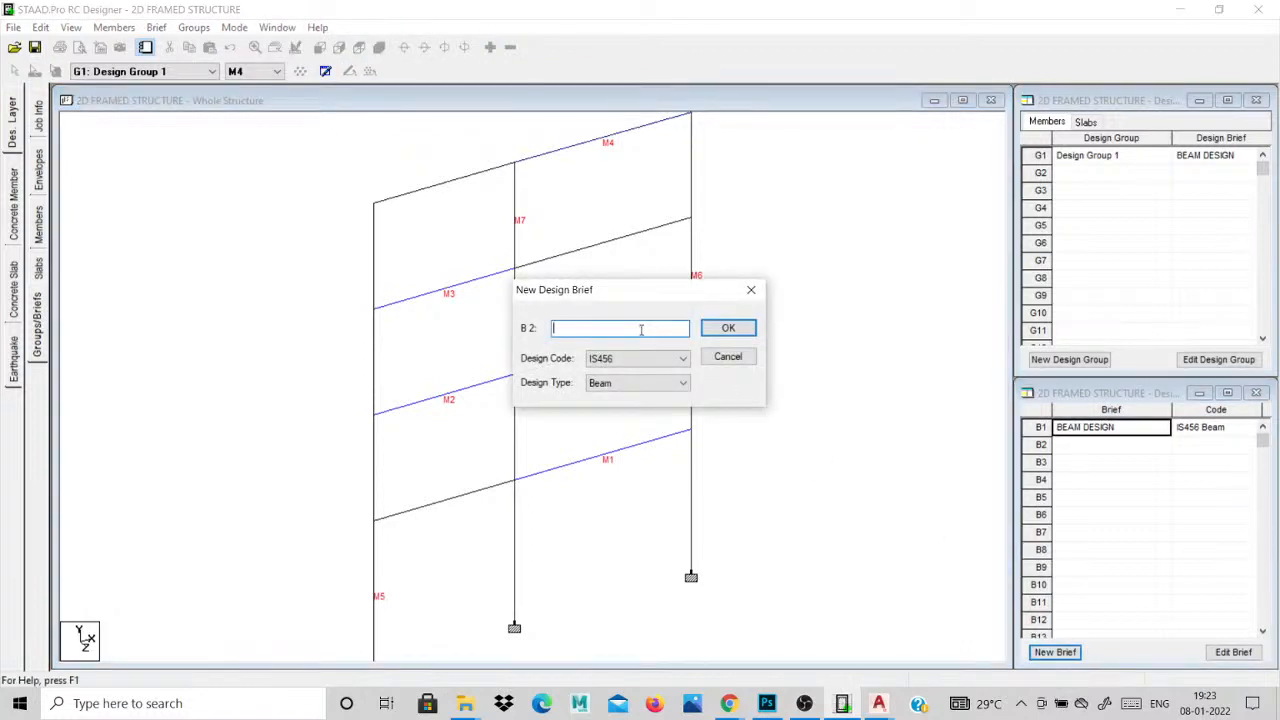
pyautogui.write('COLUMN DESIGN')
pyautogui.click(650, 359)
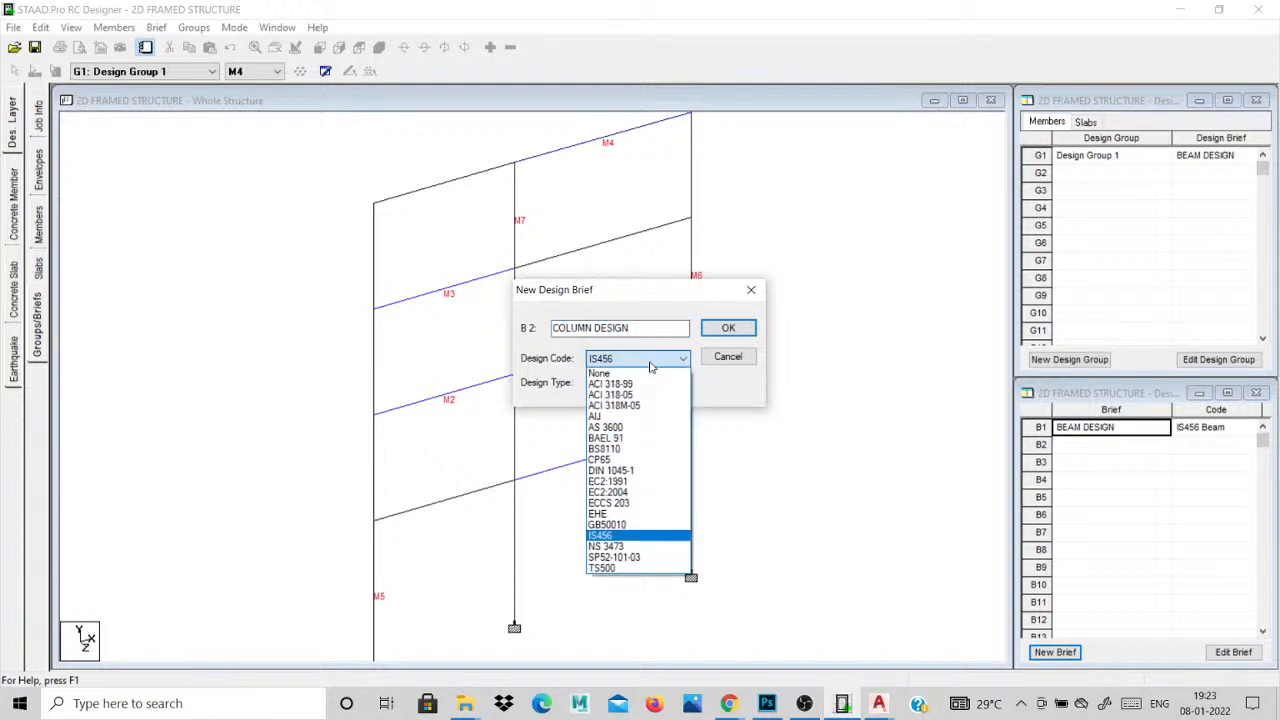
pyautogui.click(650, 365)
pyautogui.click(646, 386)
pyautogui.click(638, 408)
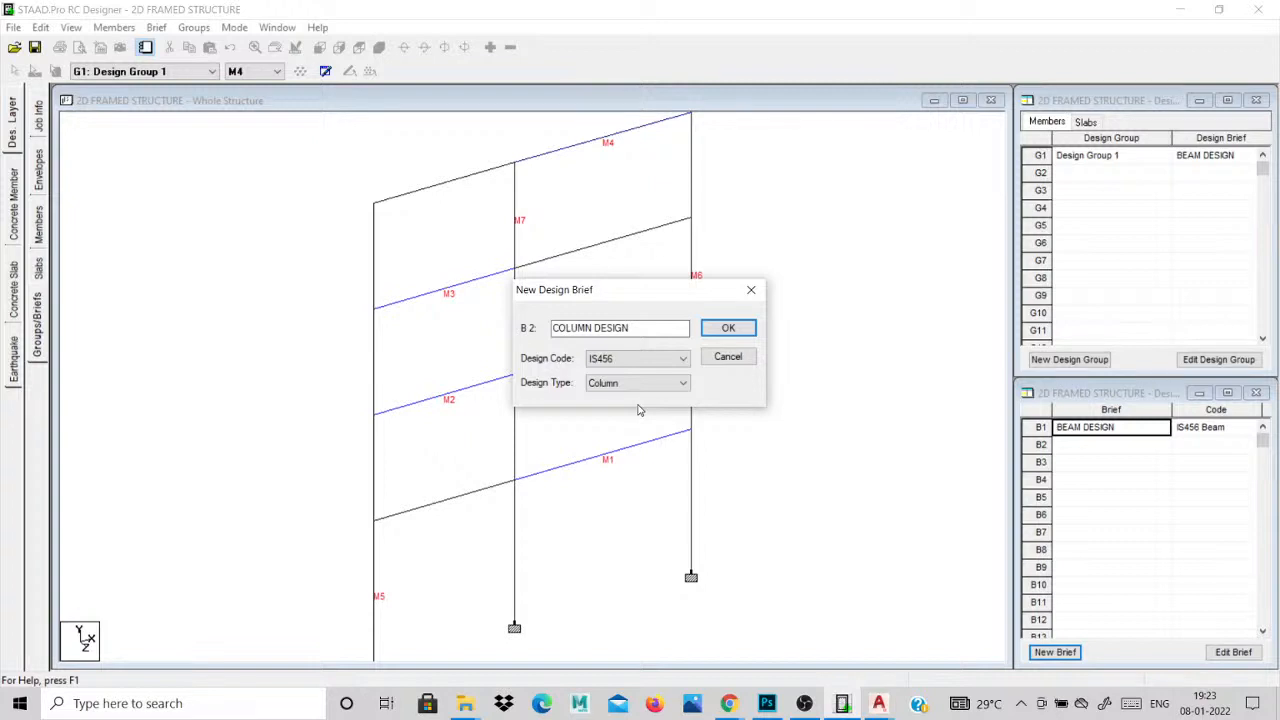
pyautogui.click(728, 335)
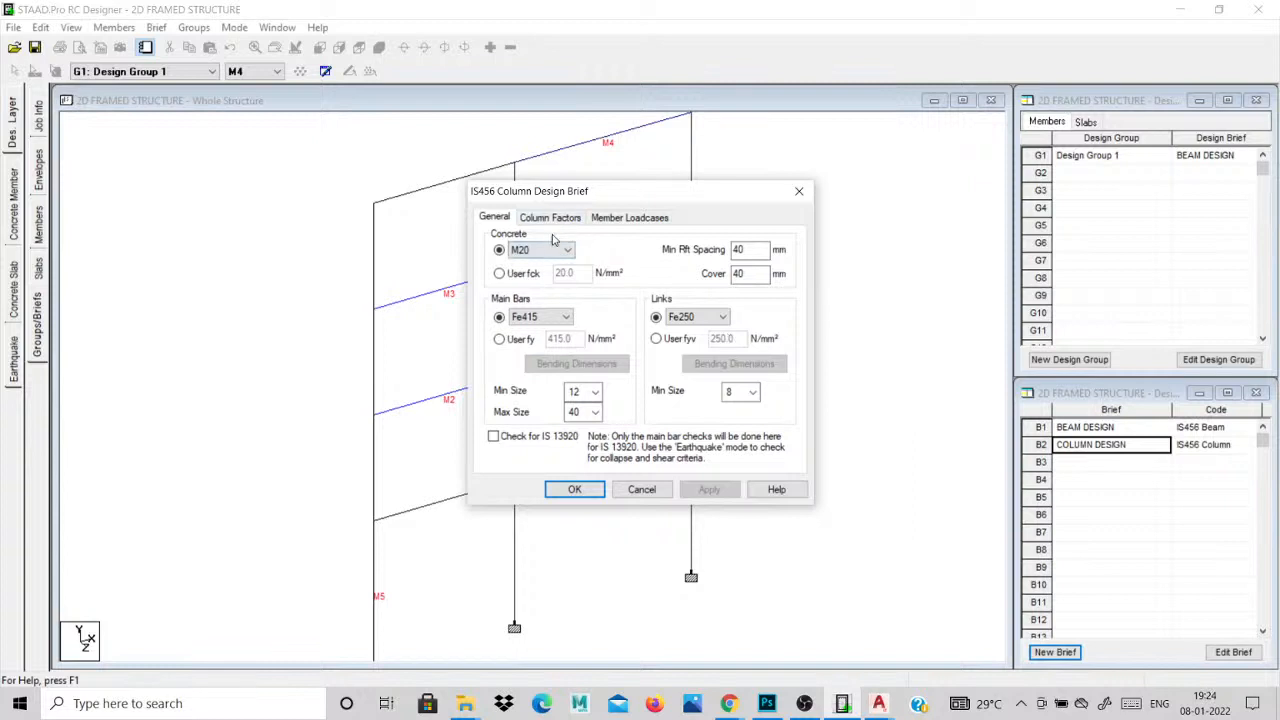
# Use M20 concrete in the column brief, with 40 mm minimum reinforcement spacing and 40 mm cover.
pyautogui.click(513, 251)
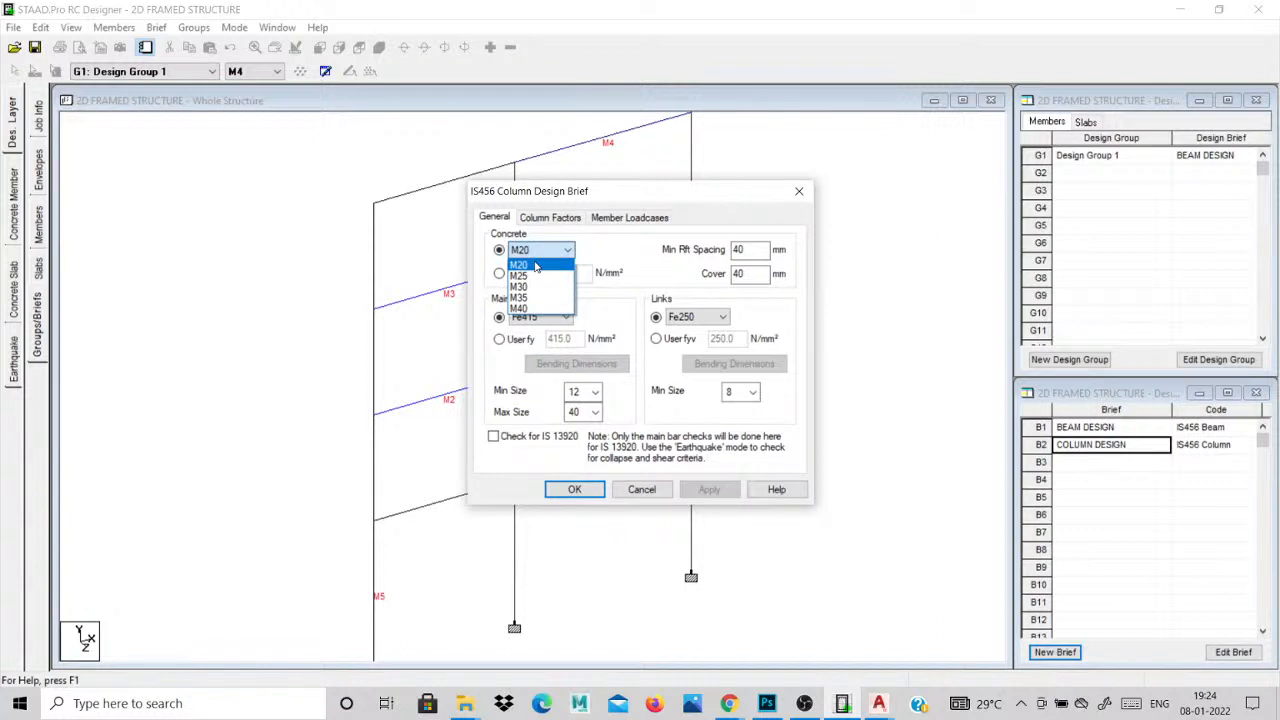
pyautogui.click(537, 265)
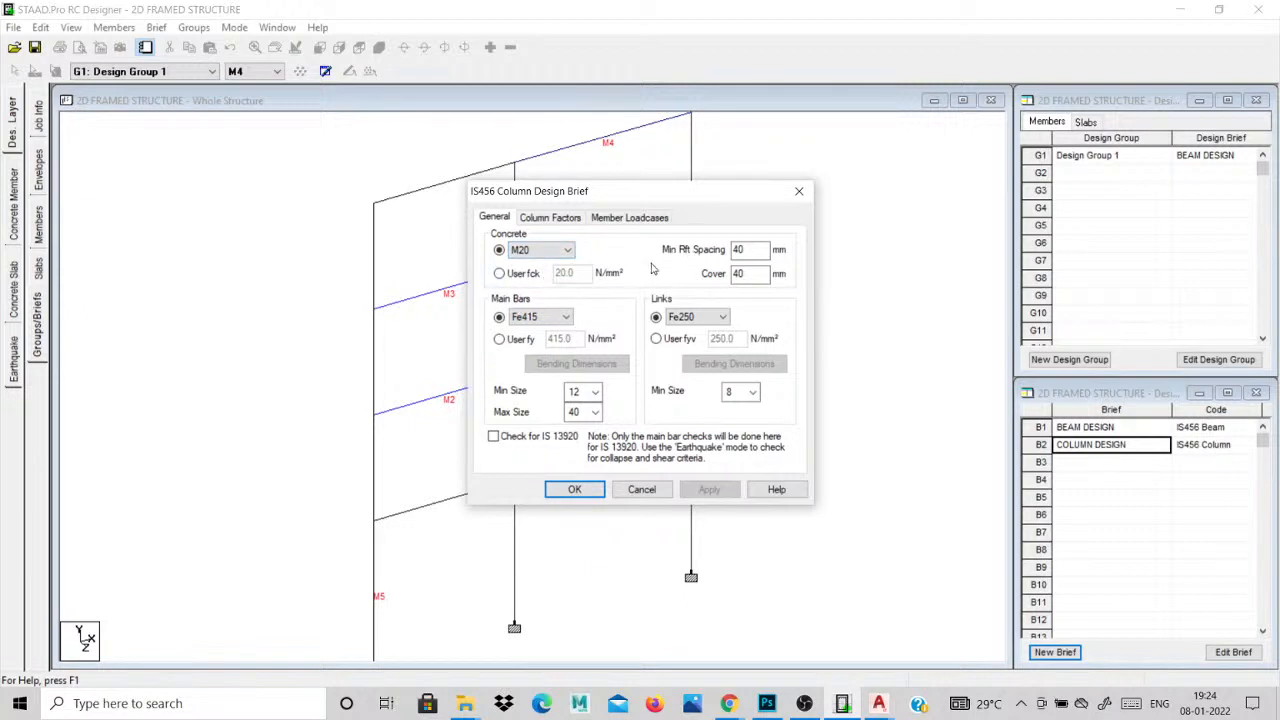
pyautogui.doubleClick(740, 249)
pyautogui.moveTo(748, 250); pyautogui.dragTo(731, 253)
pyautogui.doubleClick(742, 273)
# Set the column brief's steel grades to Fe500 for main bars and Fe415 for links.
pyautogui.click(549, 318)
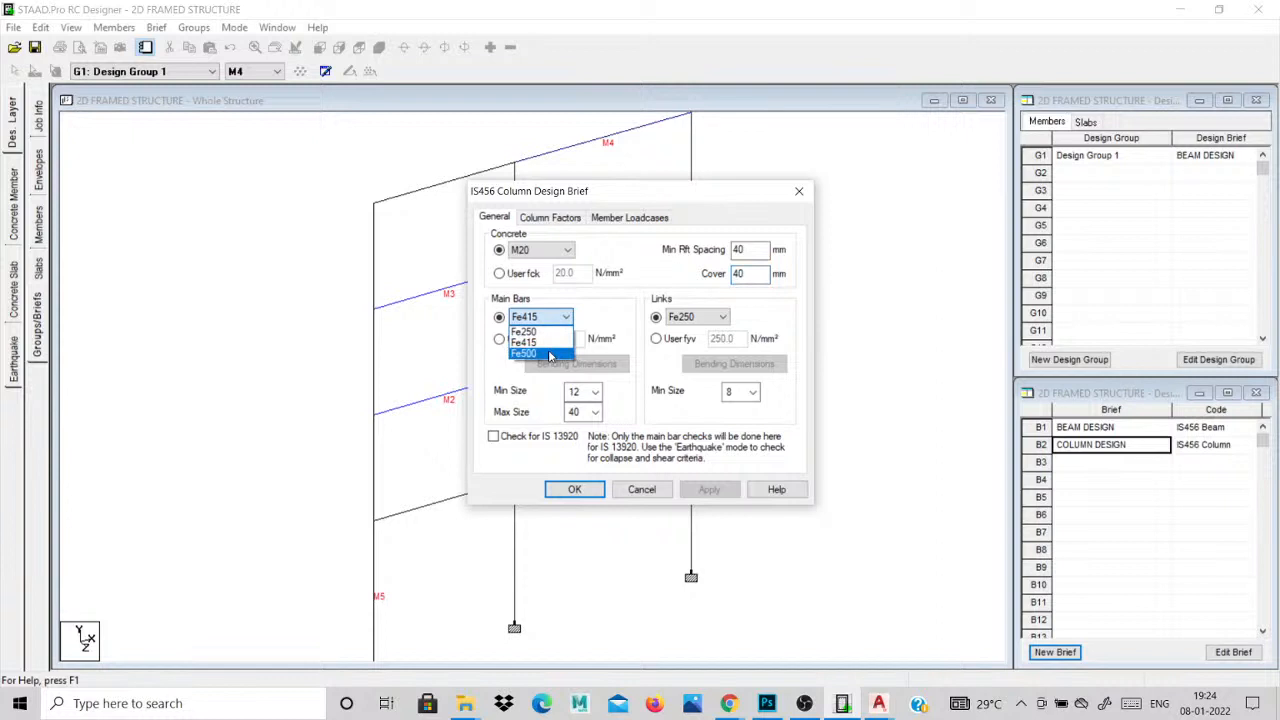
pyautogui.click(549, 355)
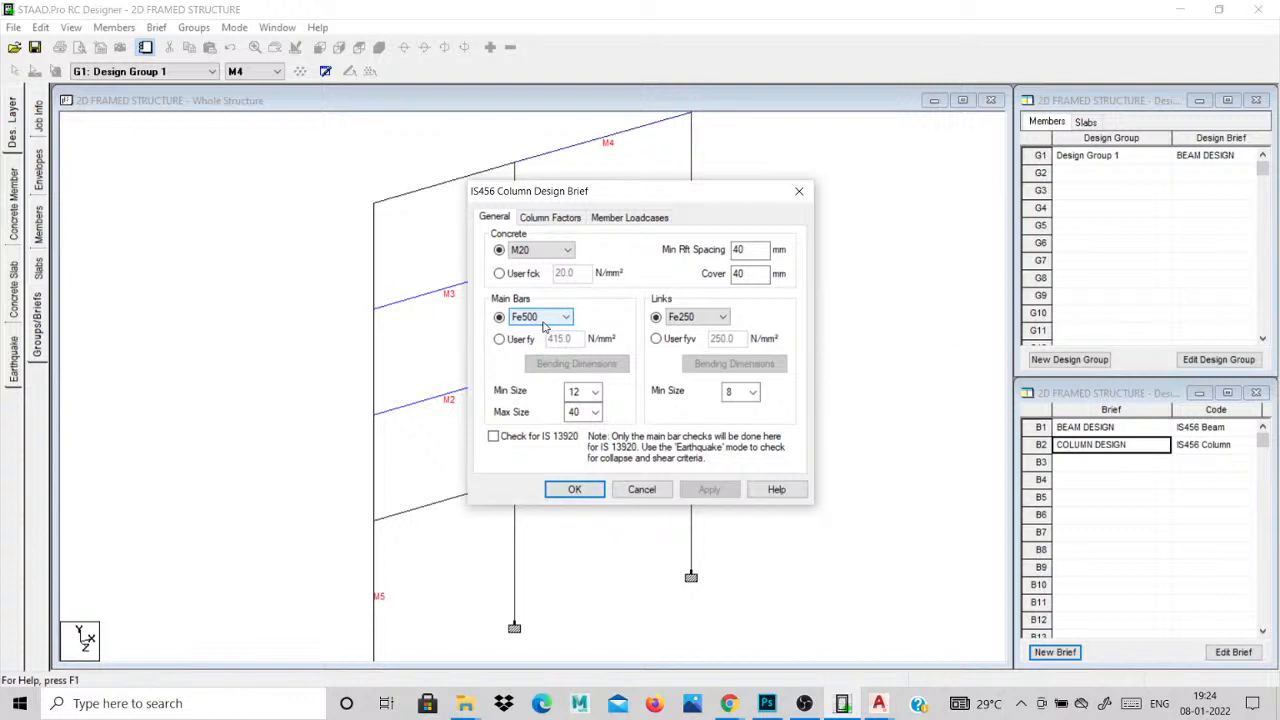
pyautogui.click(700, 316)
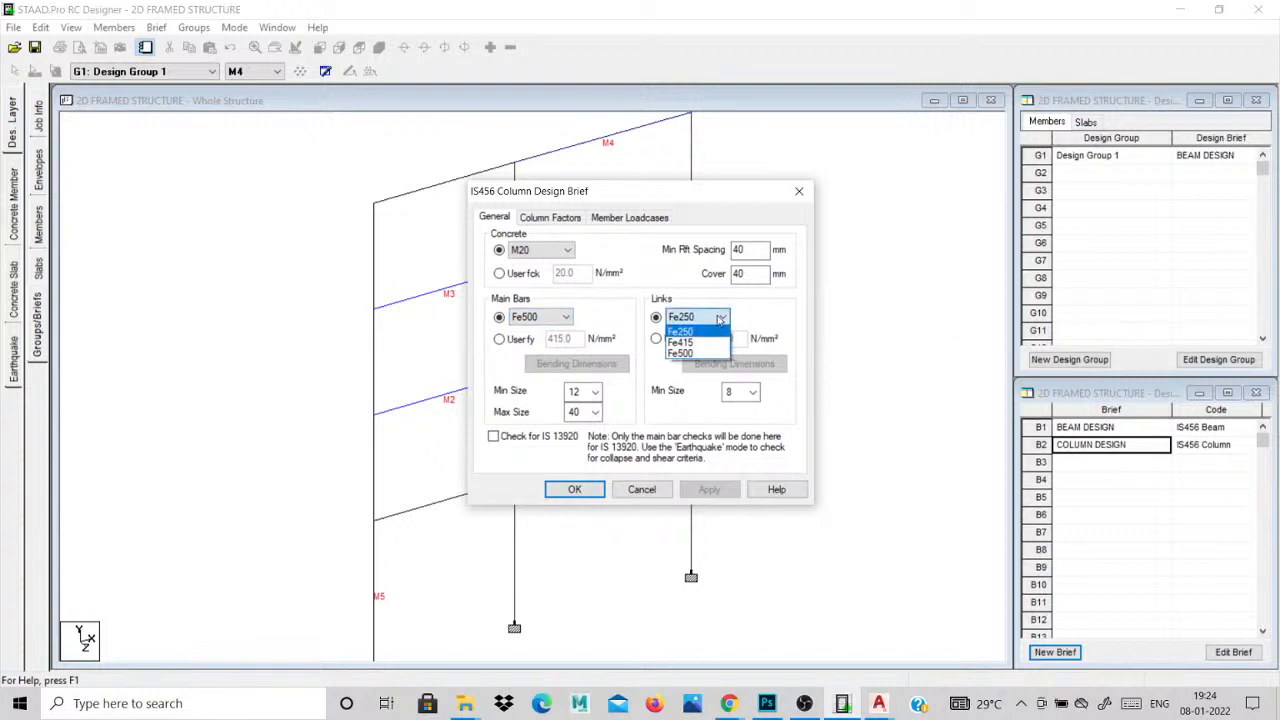
pyautogui.click(697, 343)
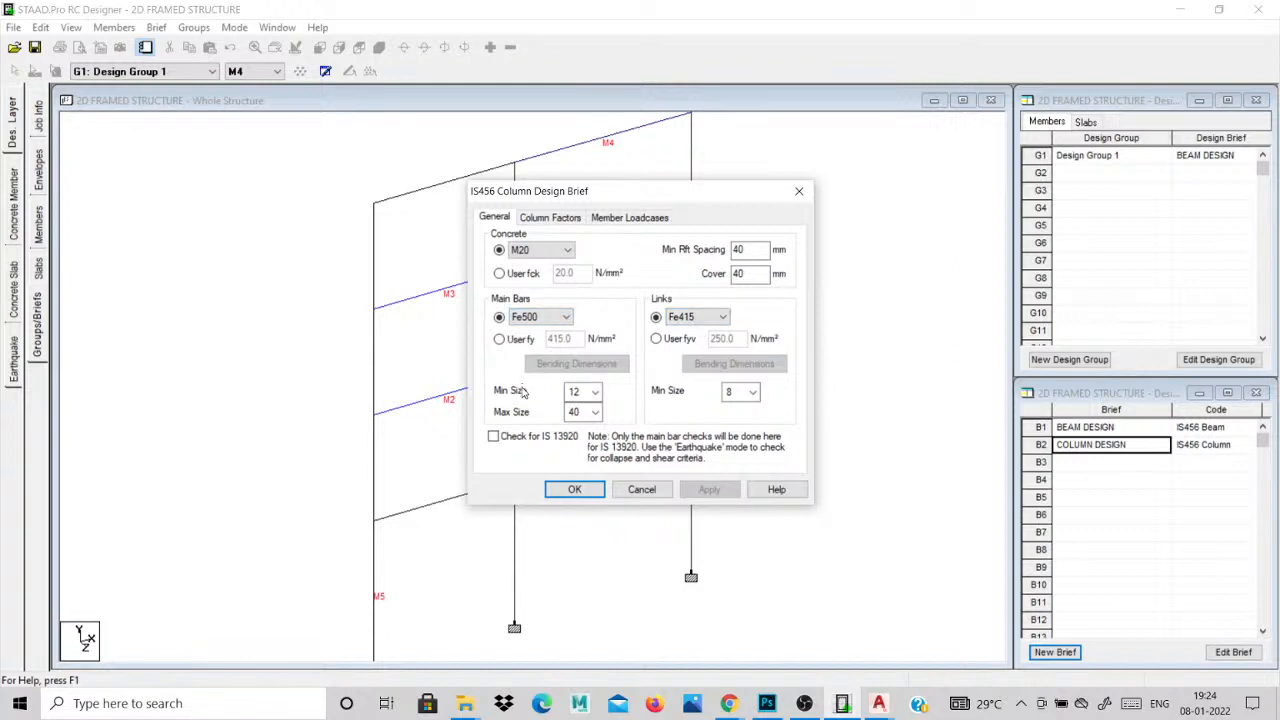
# Set the column brief's main bar sizes to 16 mm minimum and 20 mm maximum, keeping 8 mm minimum links.
pyautogui.click(595, 392)
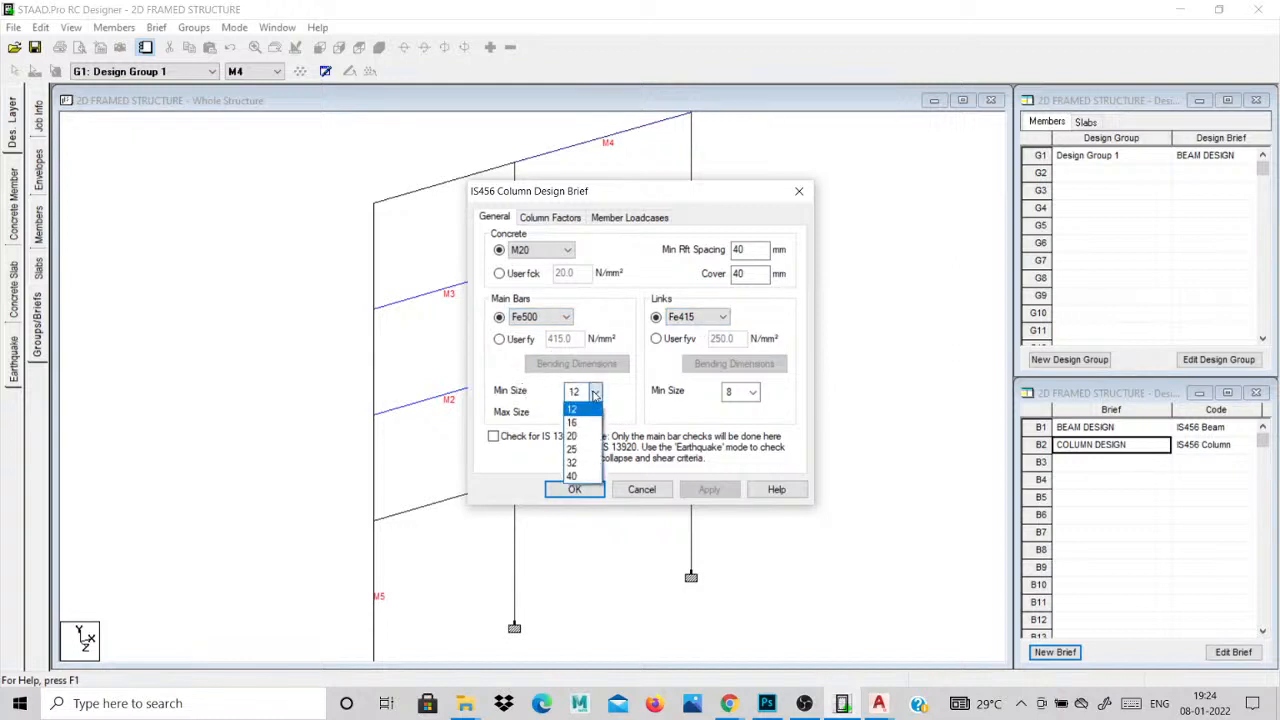
pyautogui.click(572, 422)
pyautogui.click(595, 412)
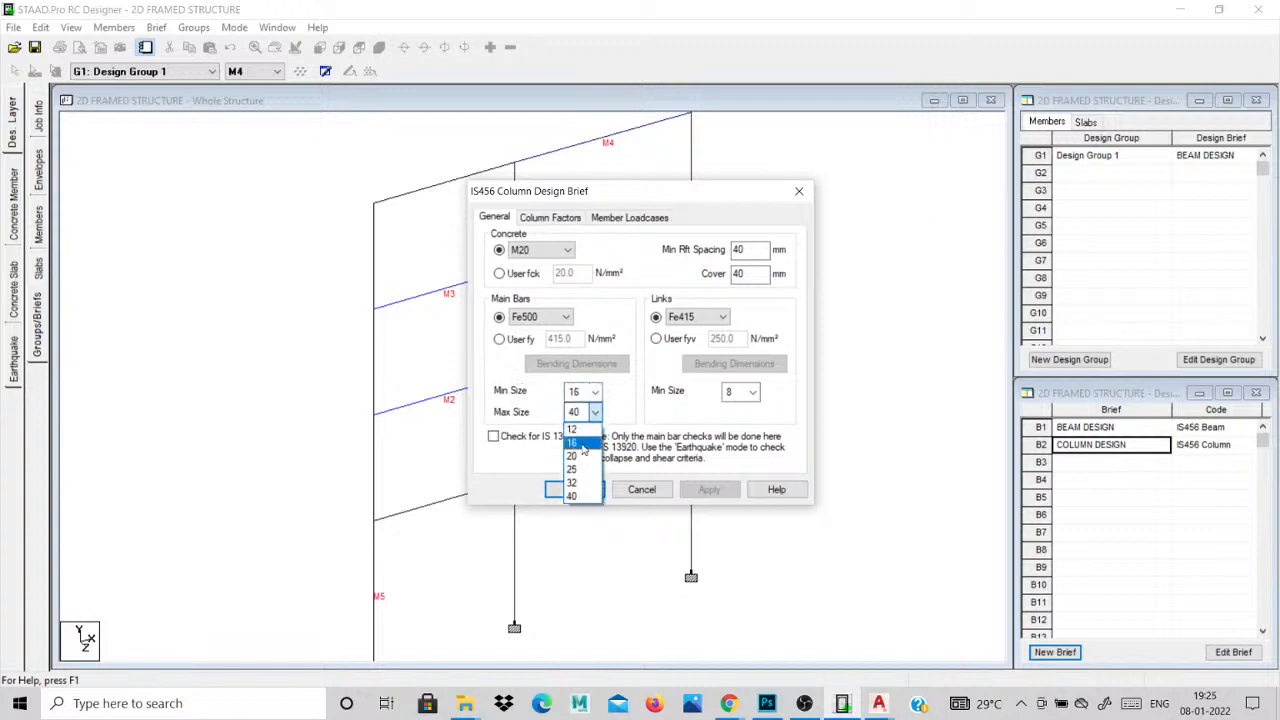
pyautogui.click(575, 457)
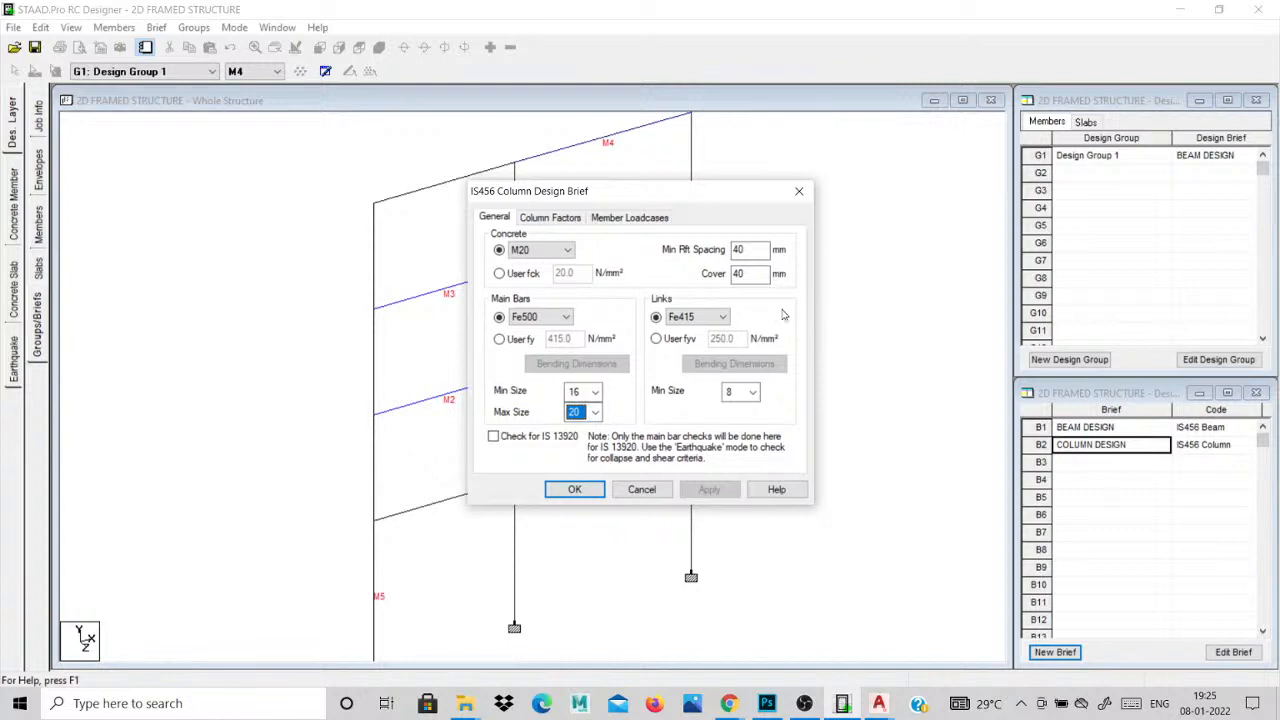
pyautogui.click(753, 392)
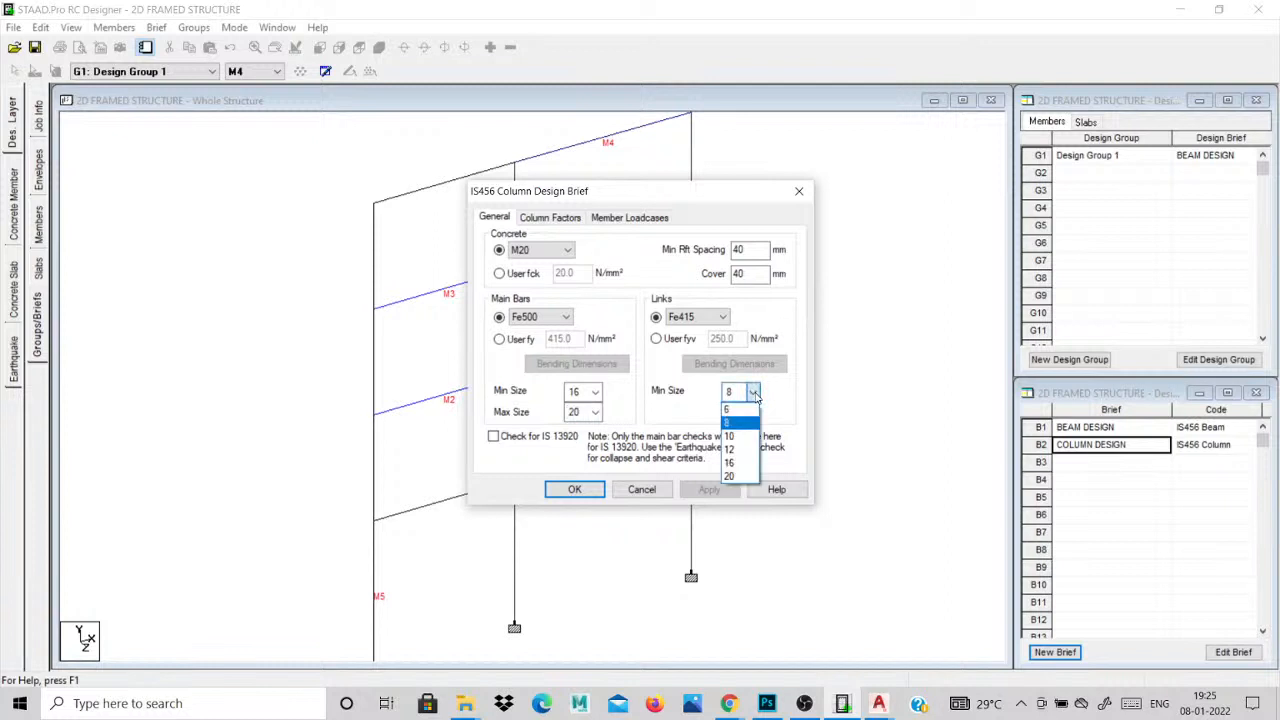
pyautogui.click(754, 393)
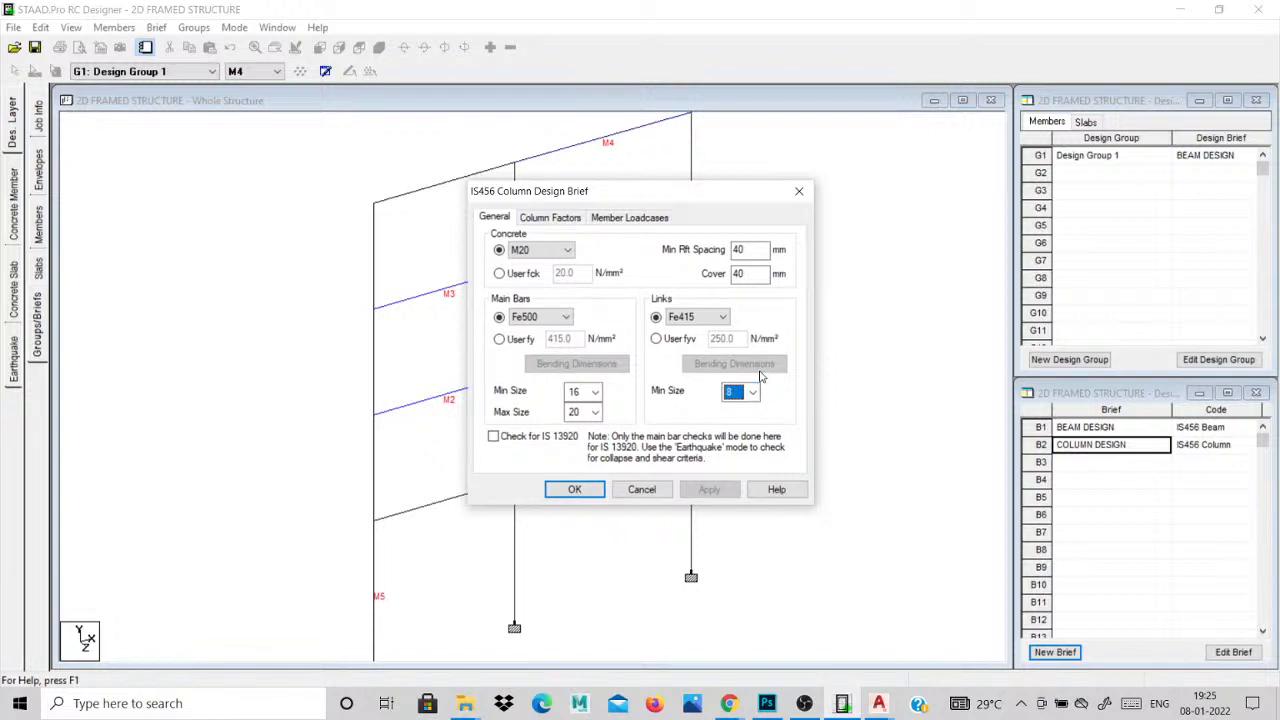
# Include only combination load case C3 in the column brief, save it and recheck its general settings.
pyautogui.click(552, 217)
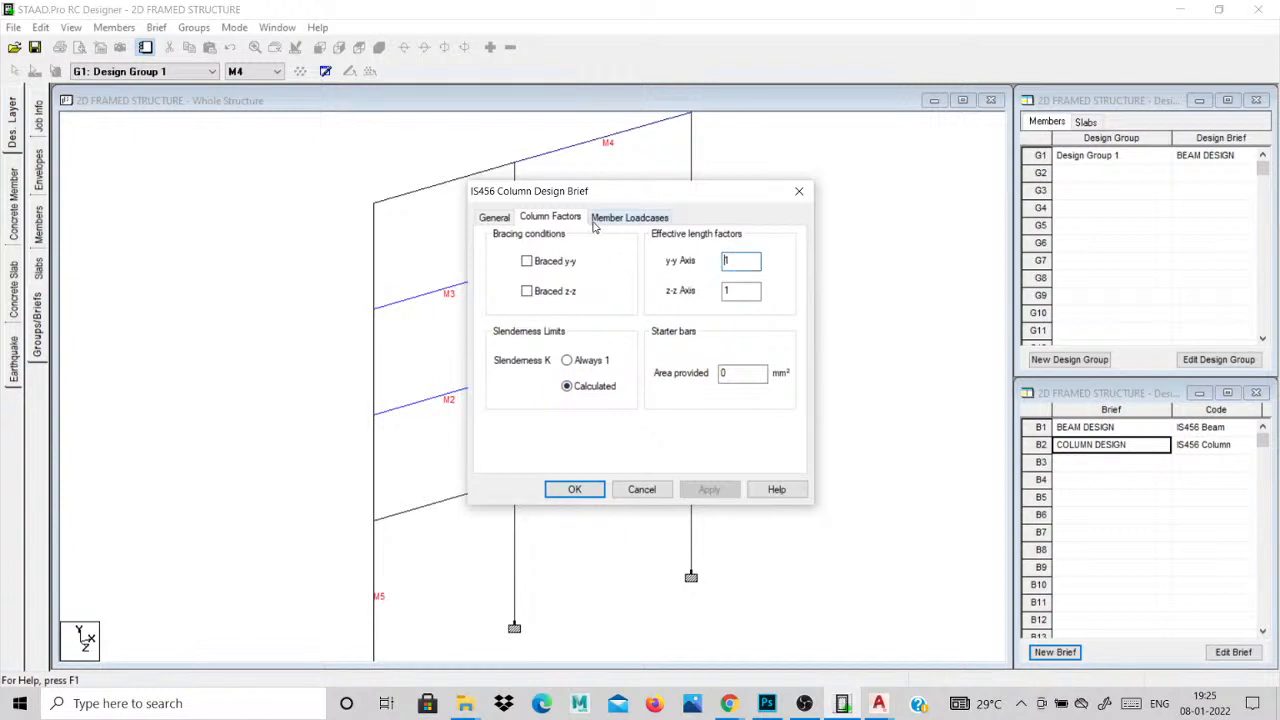
pyautogui.click(596, 220)
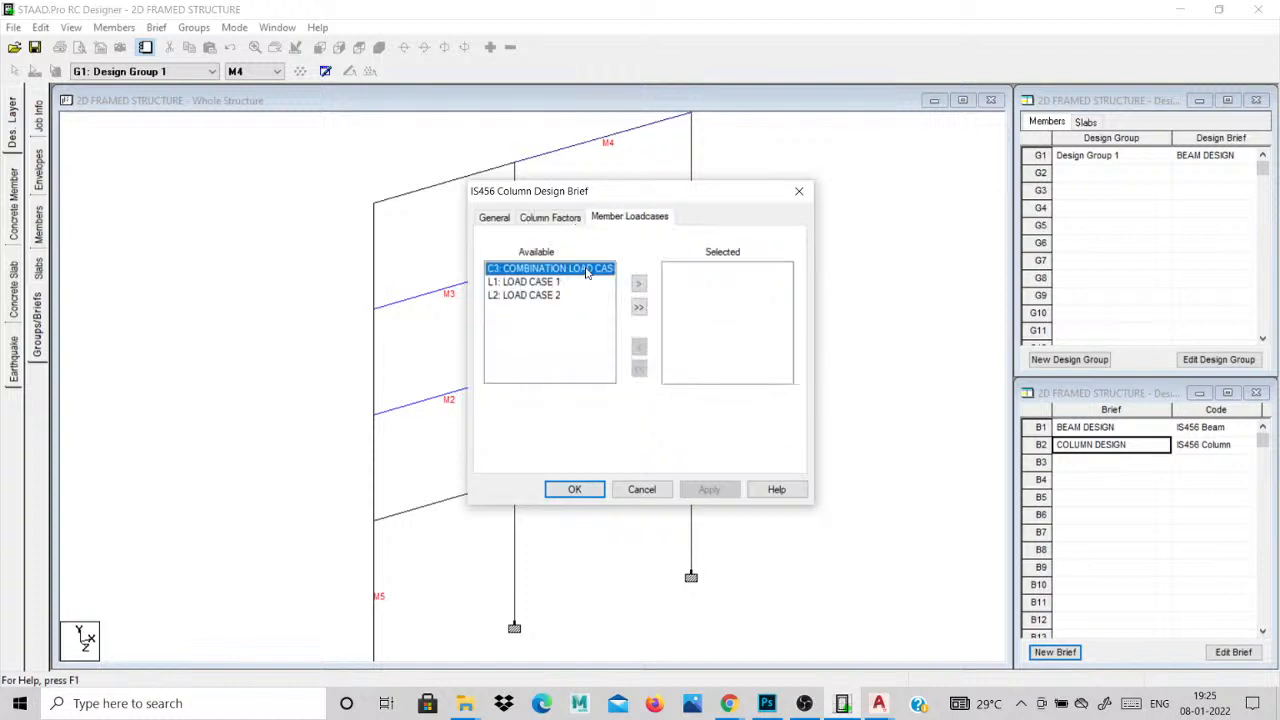
pyautogui.click(640, 284)
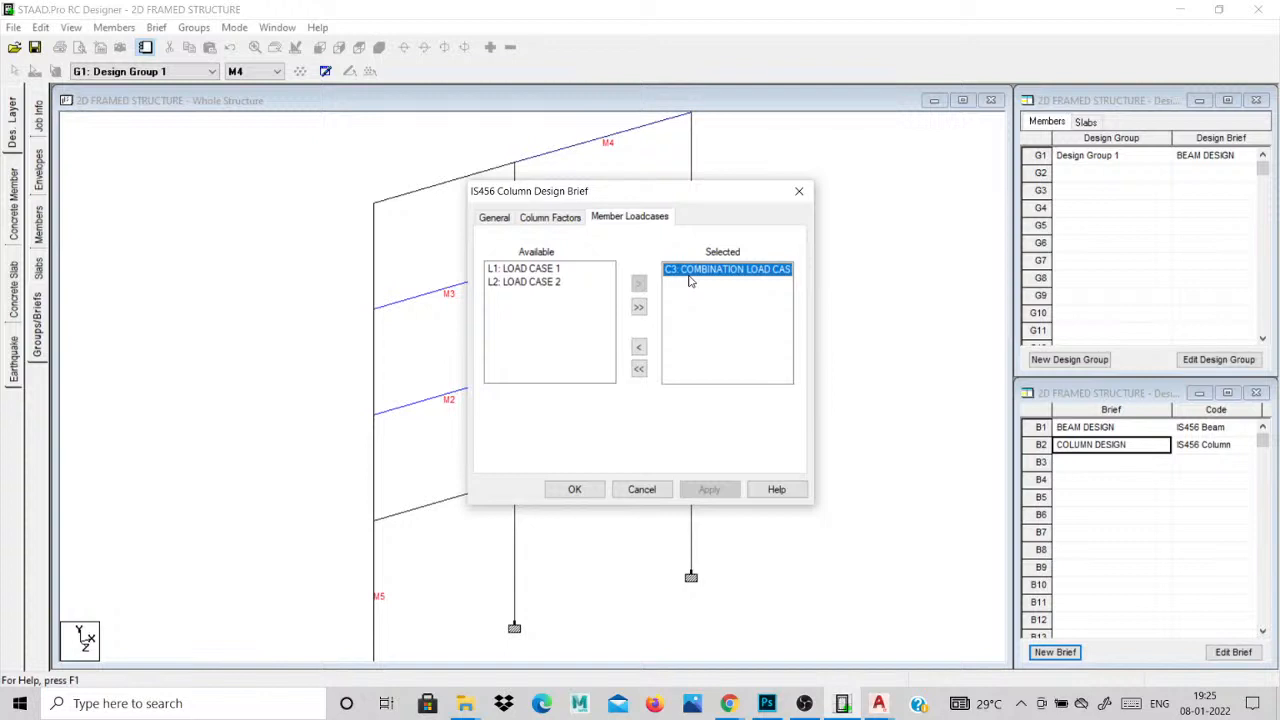
pyautogui.click(585, 488)
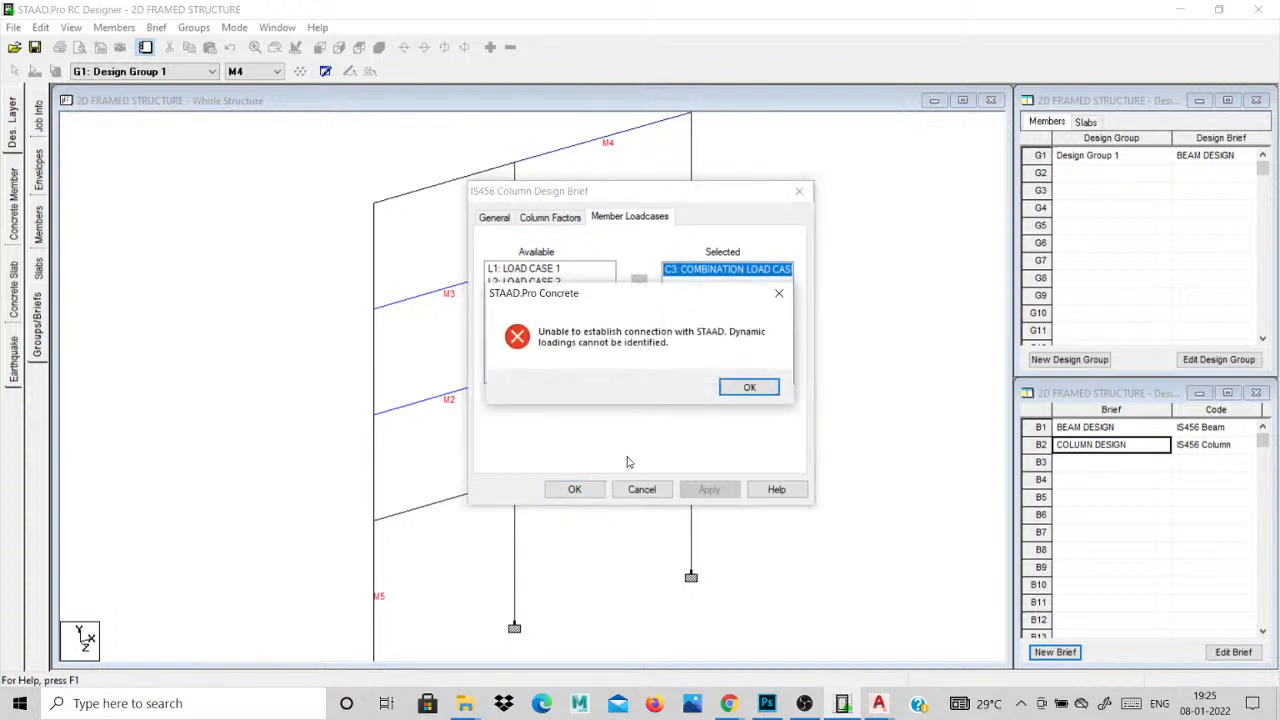
pyautogui.click(743, 388)
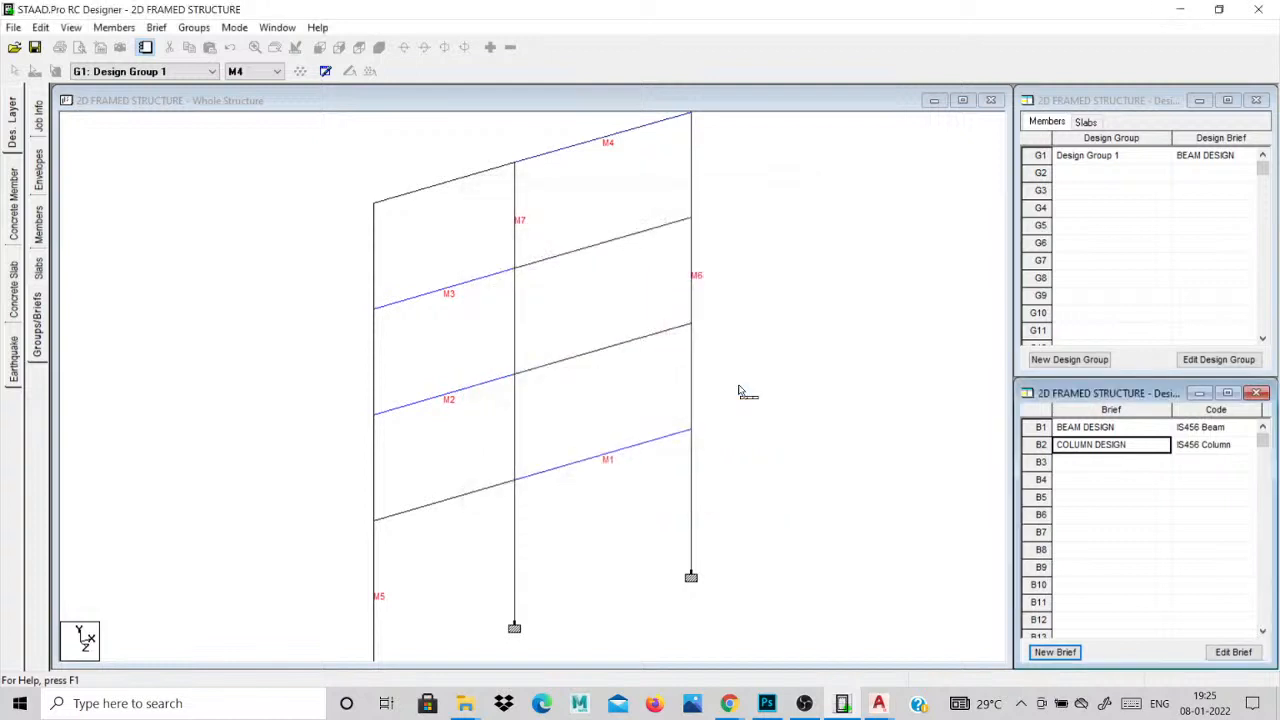
pyautogui.click(1233, 652)
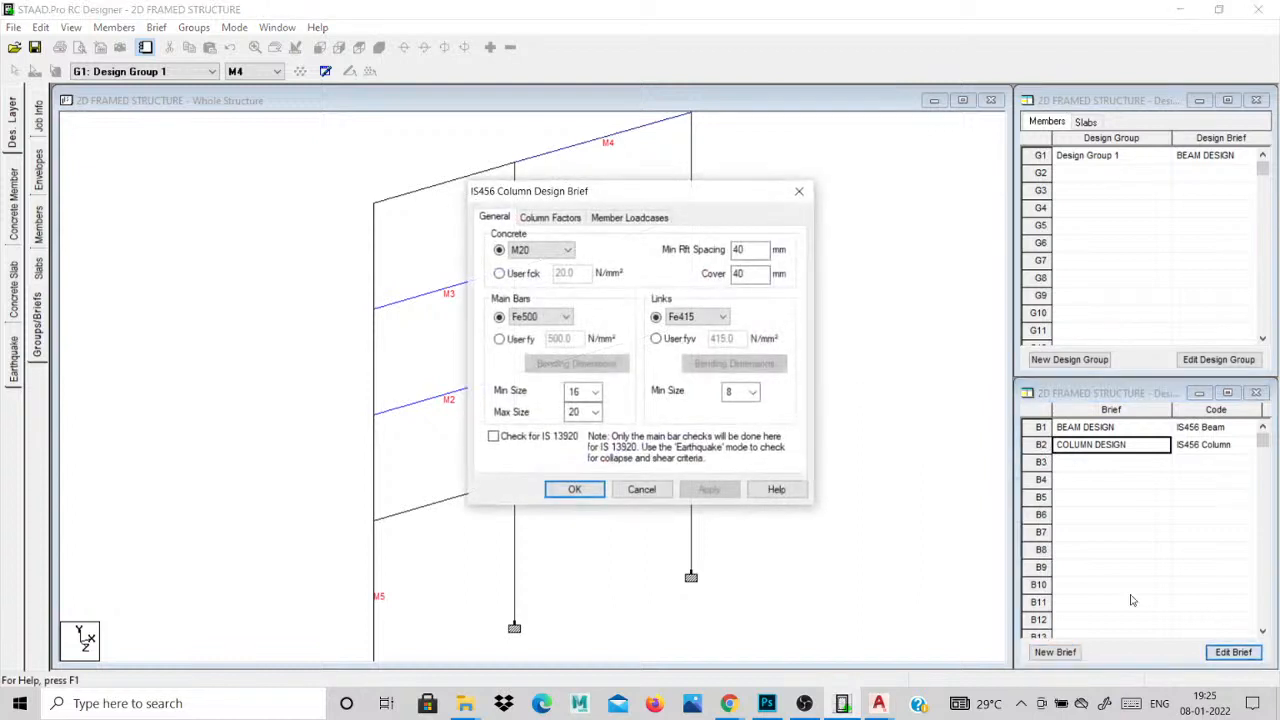
pyautogui.click(795, 202)
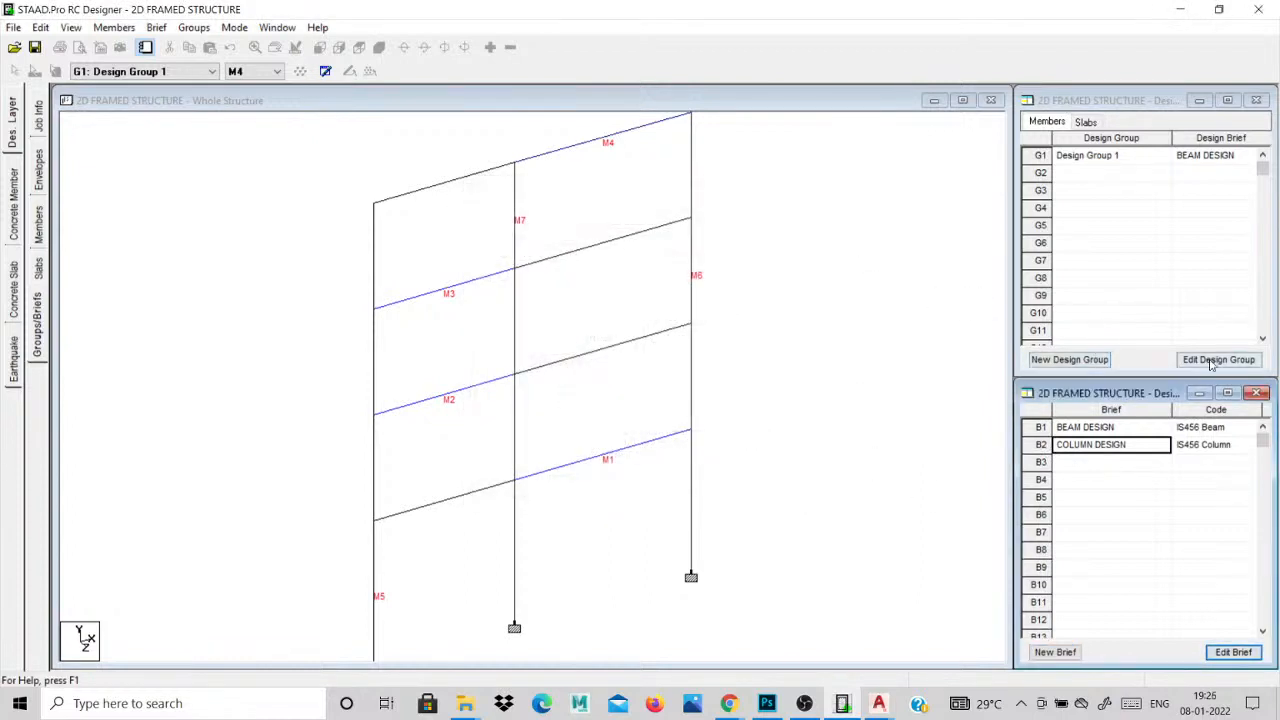
# Create a new member design group, Design Group 2, that uses the COLUMN DESIGN brief.
pyautogui.click(1068, 359)
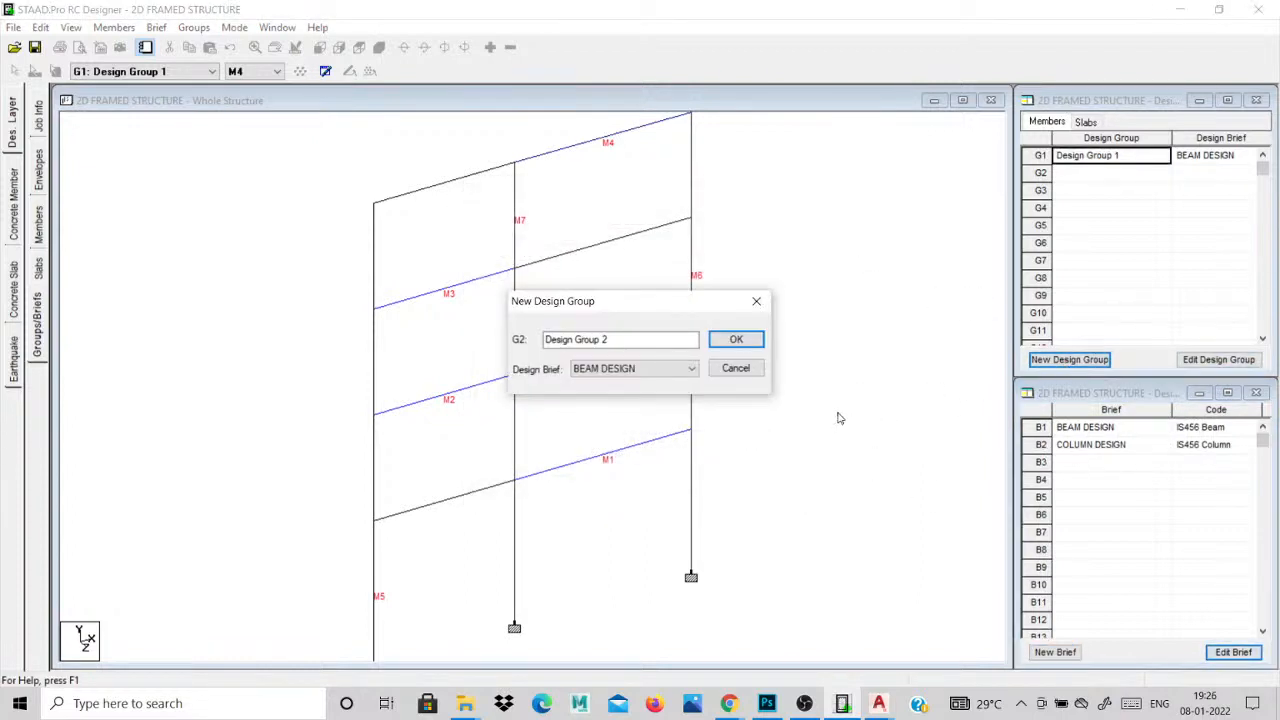
pyautogui.click(634, 368)
pyautogui.click(641, 404)
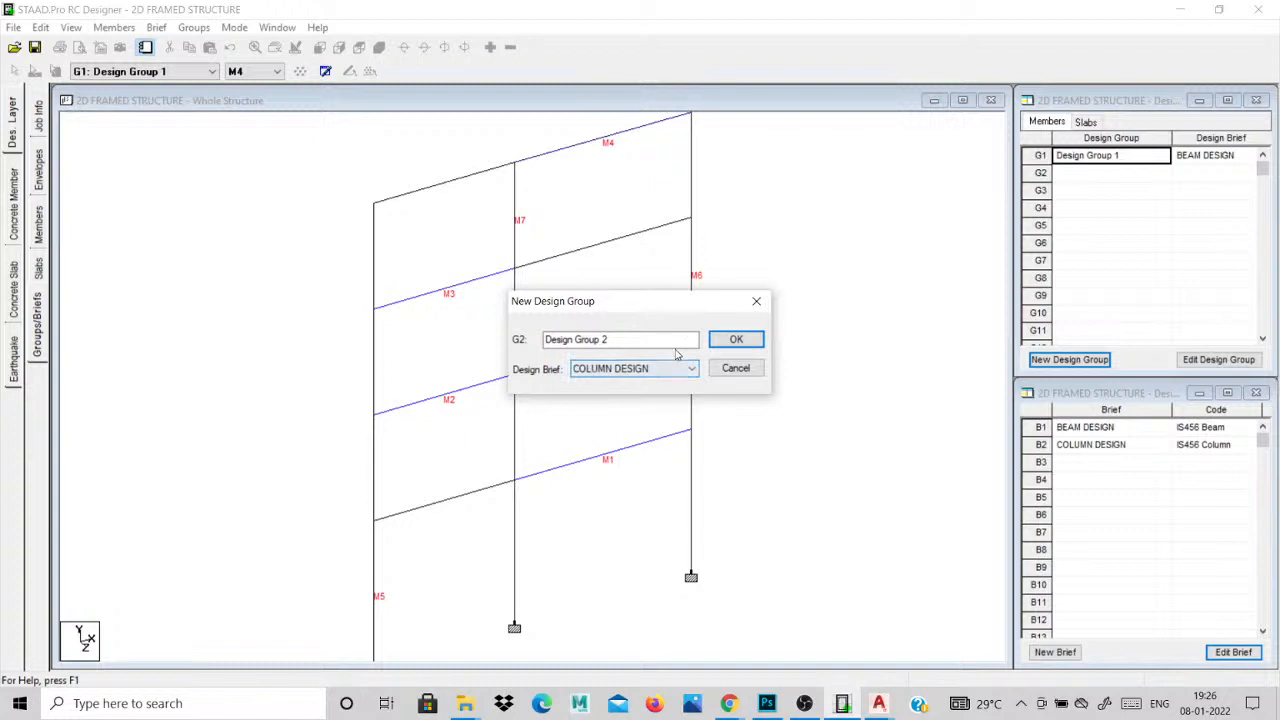
pyautogui.click(736, 340)
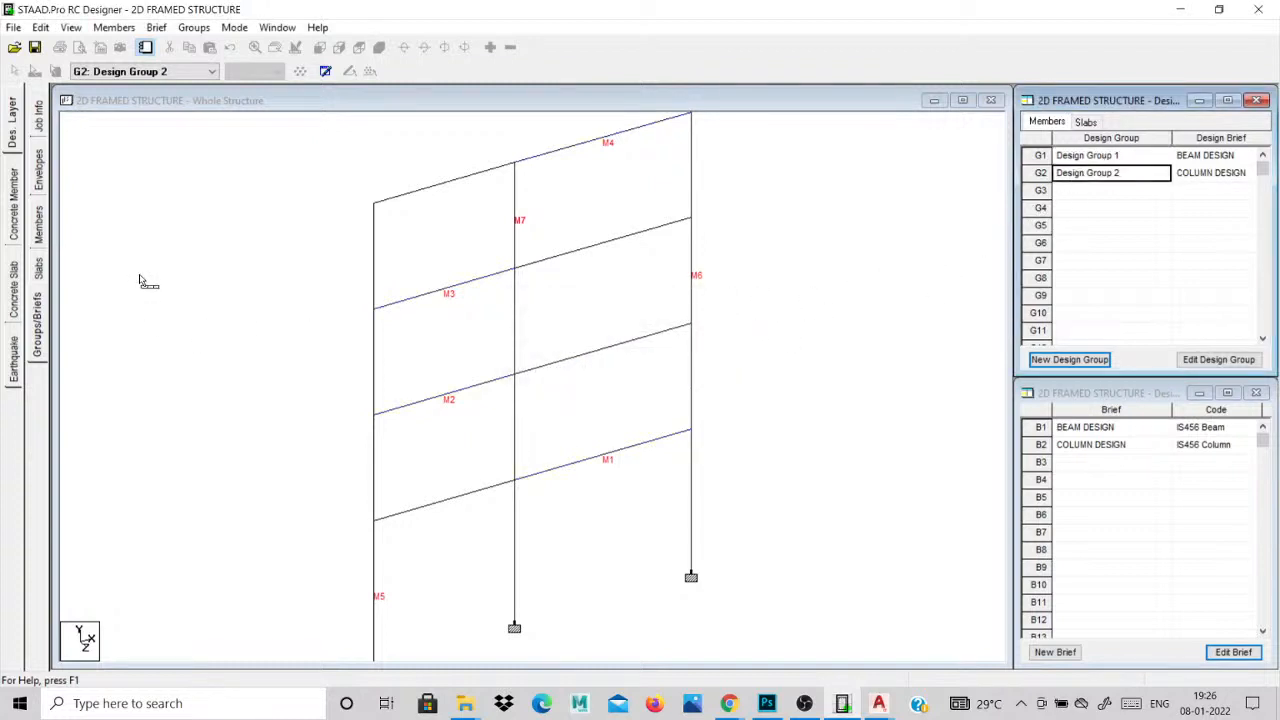
# Switch to member design mode and add columns M5, M6 and M7 to Design Group 2.
pyautogui.click(234, 27)
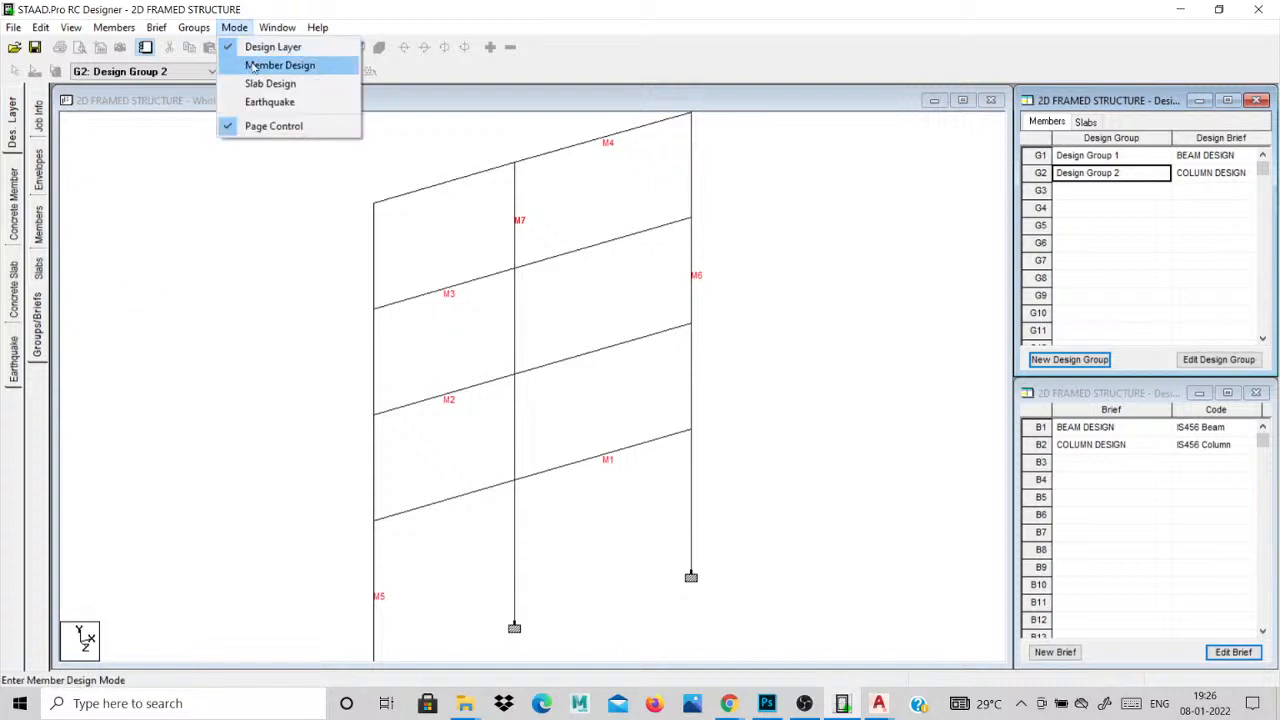
pyautogui.click(272, 63)
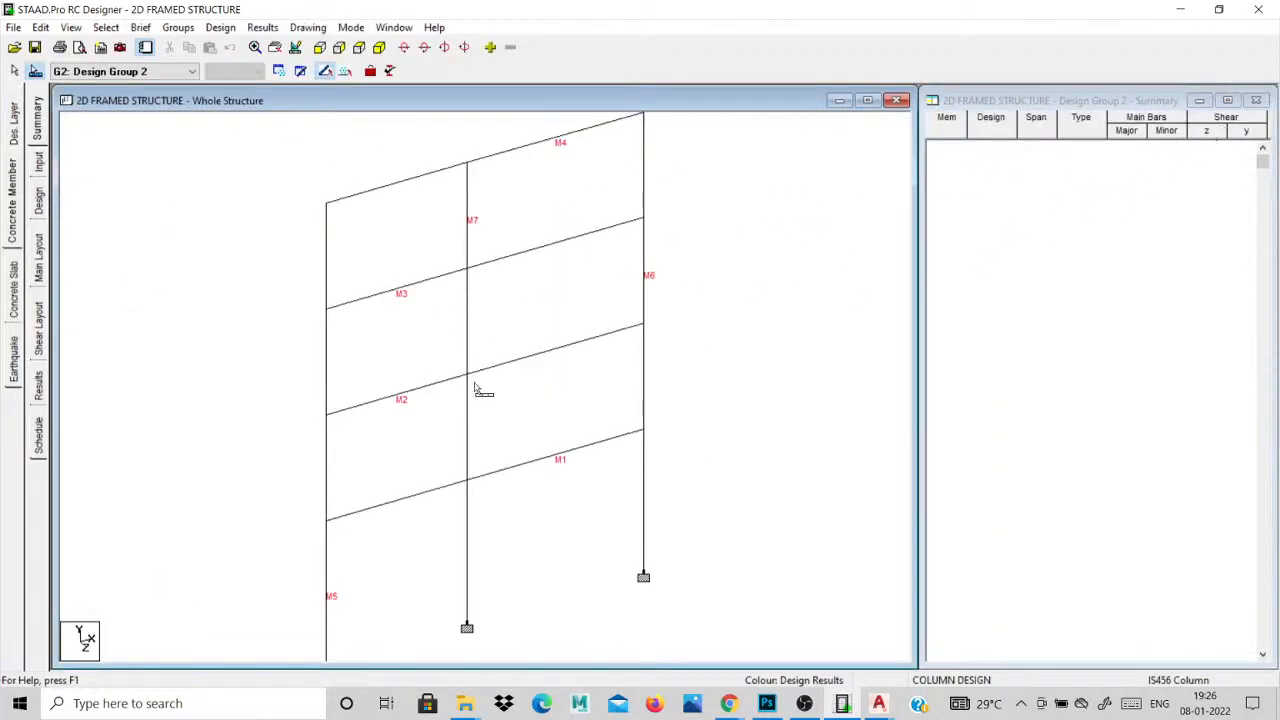
pyautogui.click(472, 214)
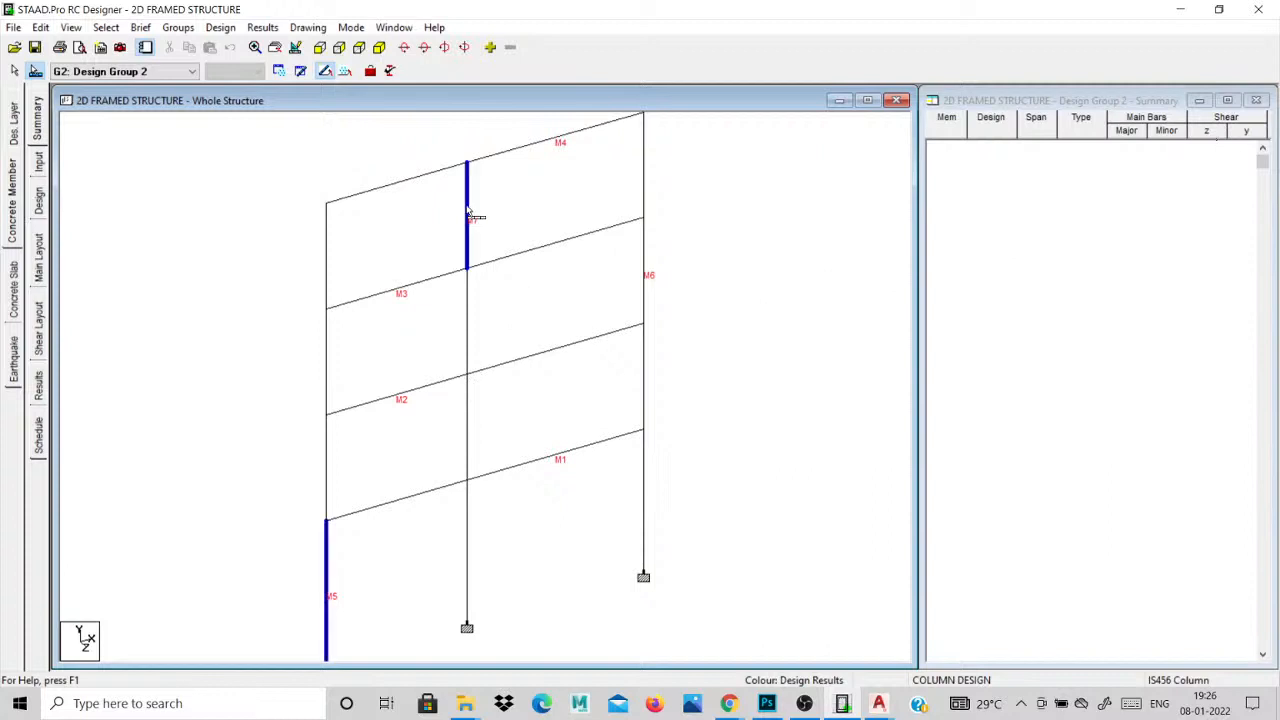
pyautogui.click(644, 278)
pyautogui.rightClick(645, 278)
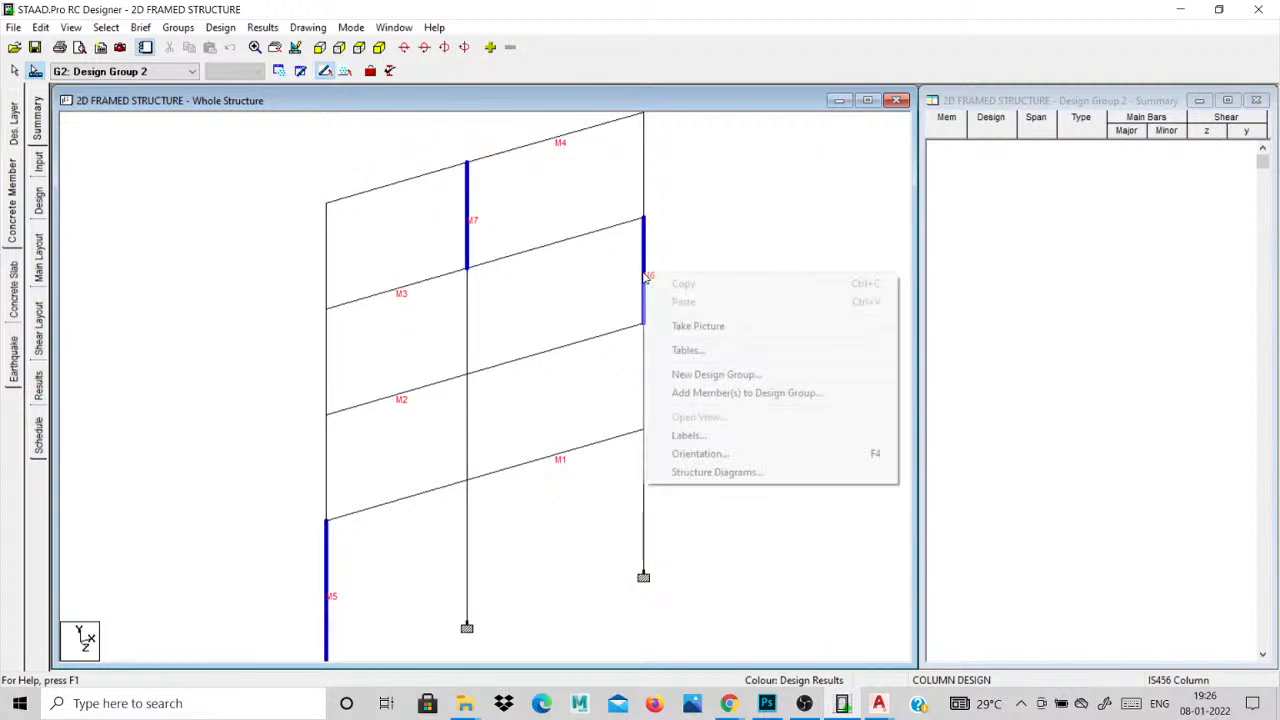
pyautogui.click(731, 393)
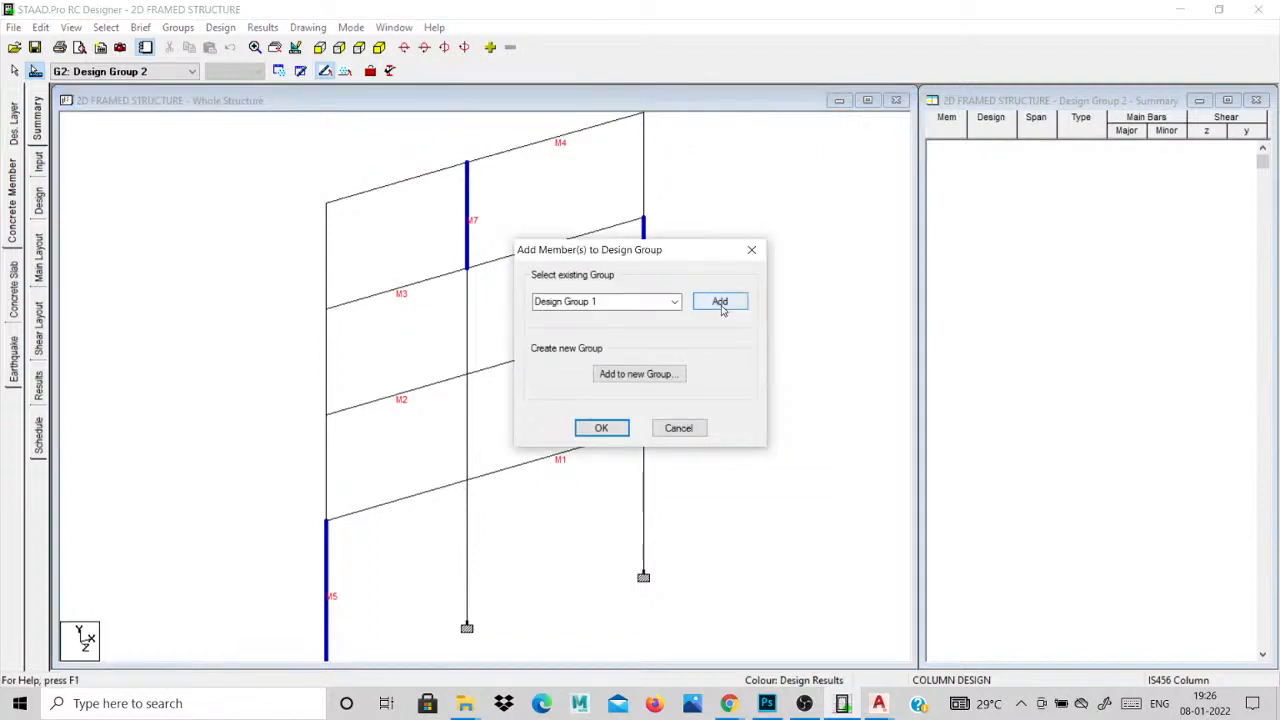
pyautogui.click(674, 302)
pyautogui.click(660, 328)
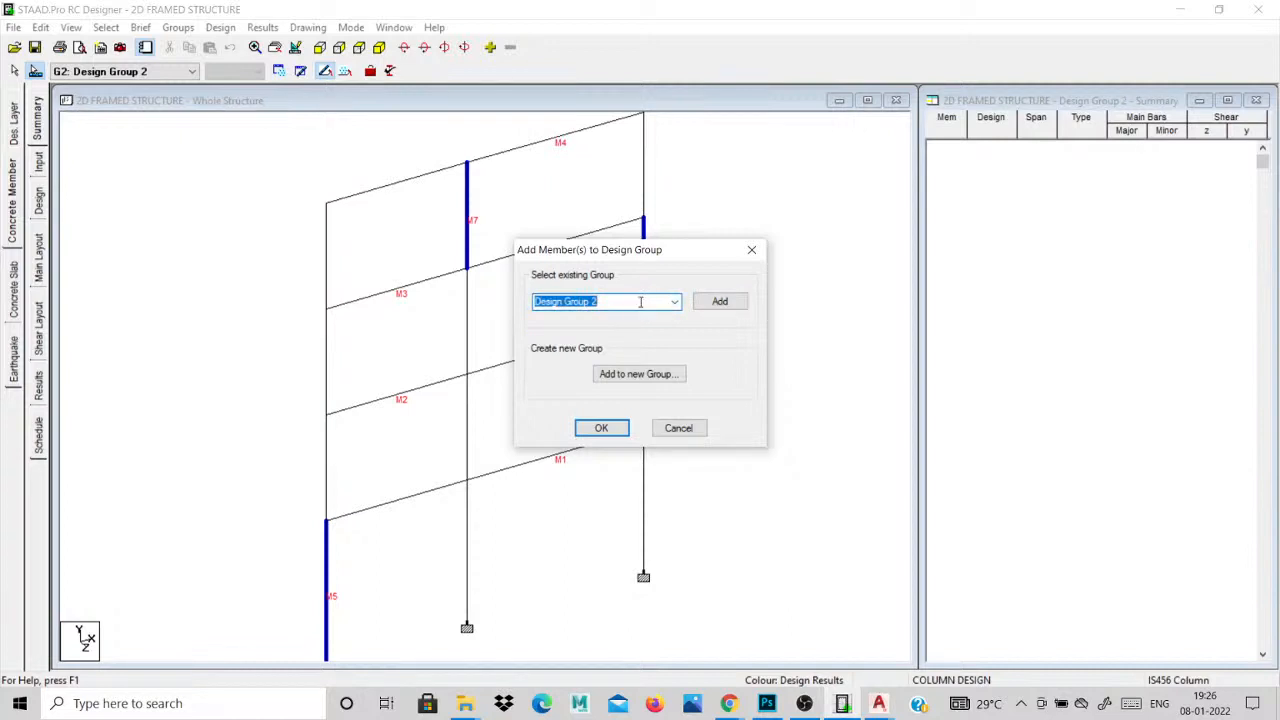
pyautogui.click(716, 302)
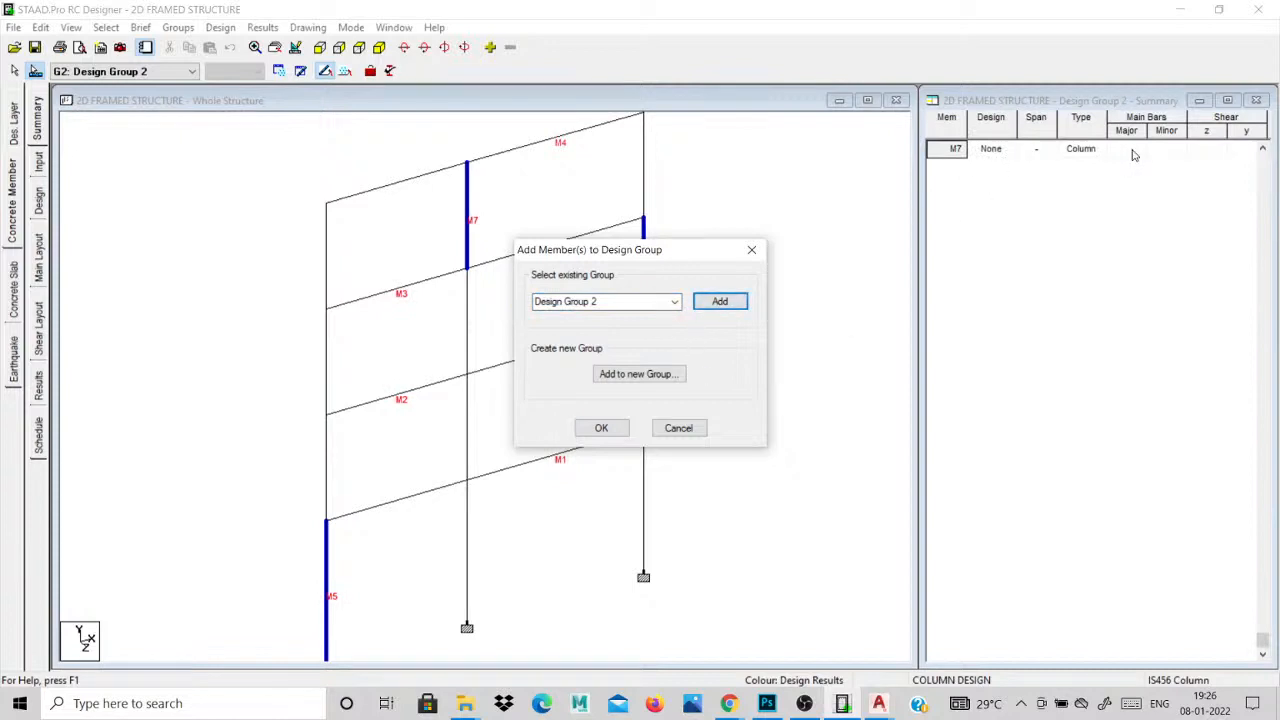
pyautogui.click(604, 428)
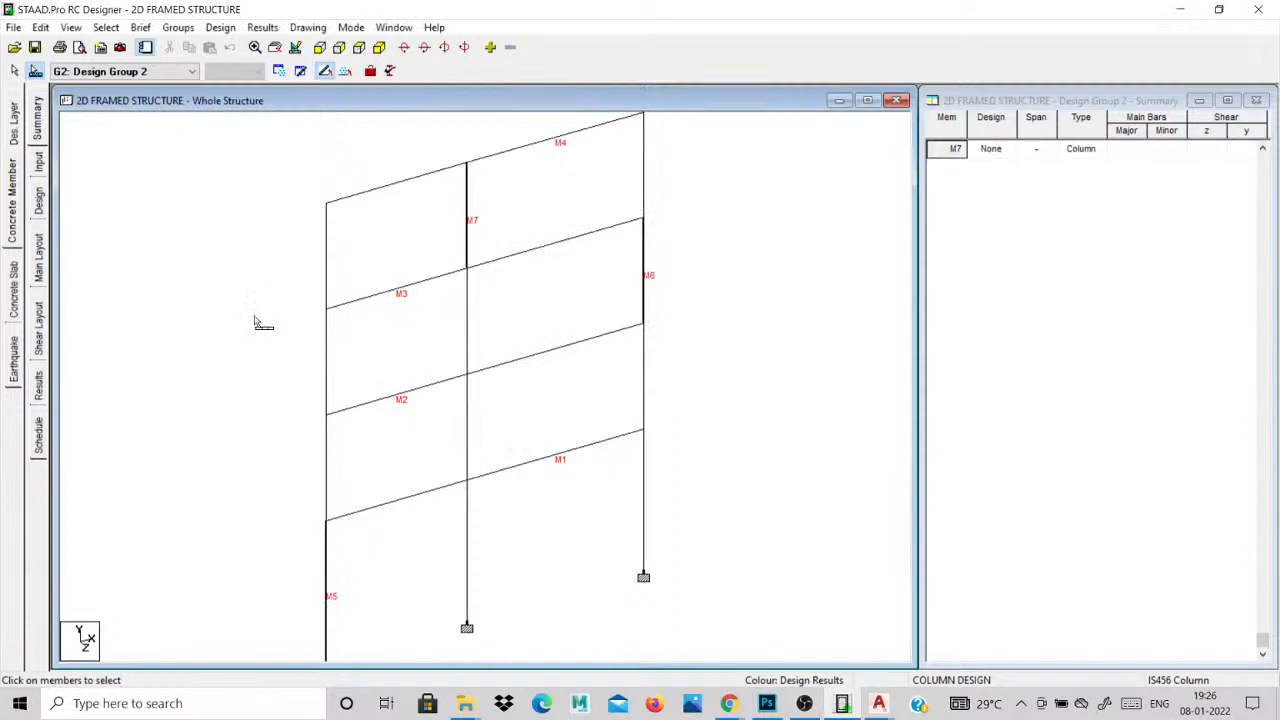
# Run the IS456 column design for members M5, M6 and M7 of Design Group 2.
pyautogui.click(40, 205)
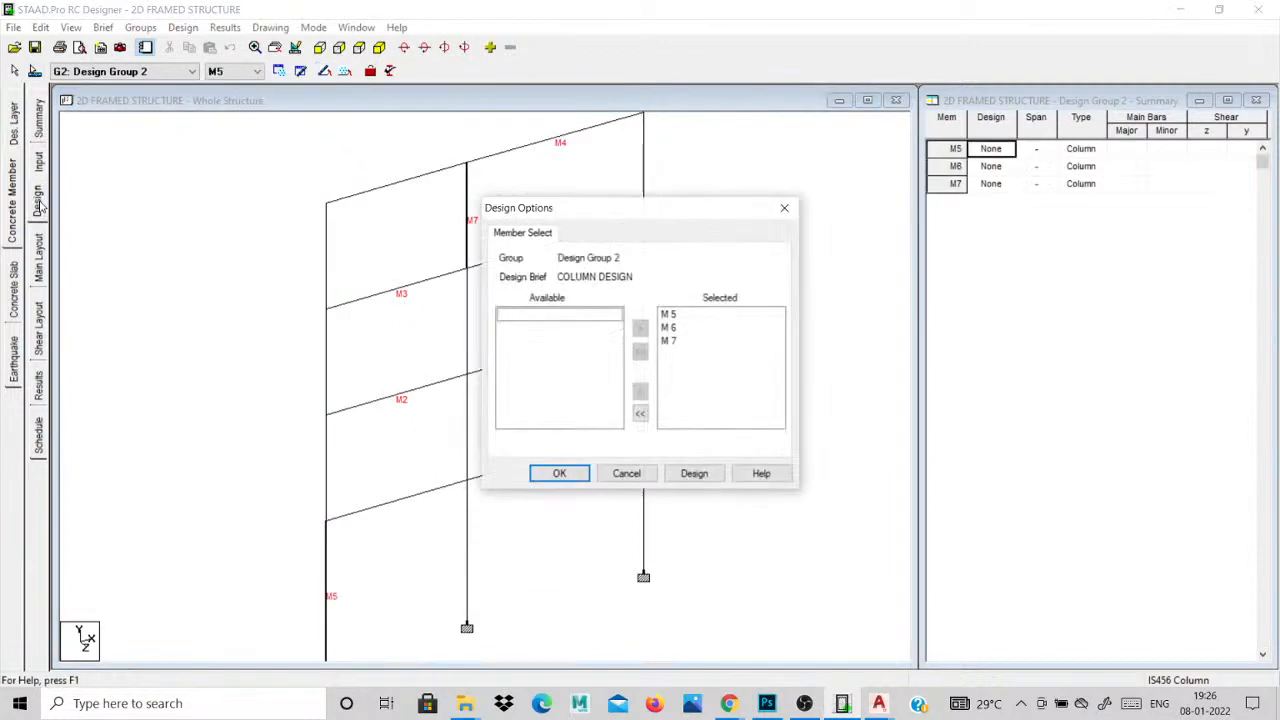
pyautogui.moveTo(674, 314); pyautogui.dragTo(686, 353)
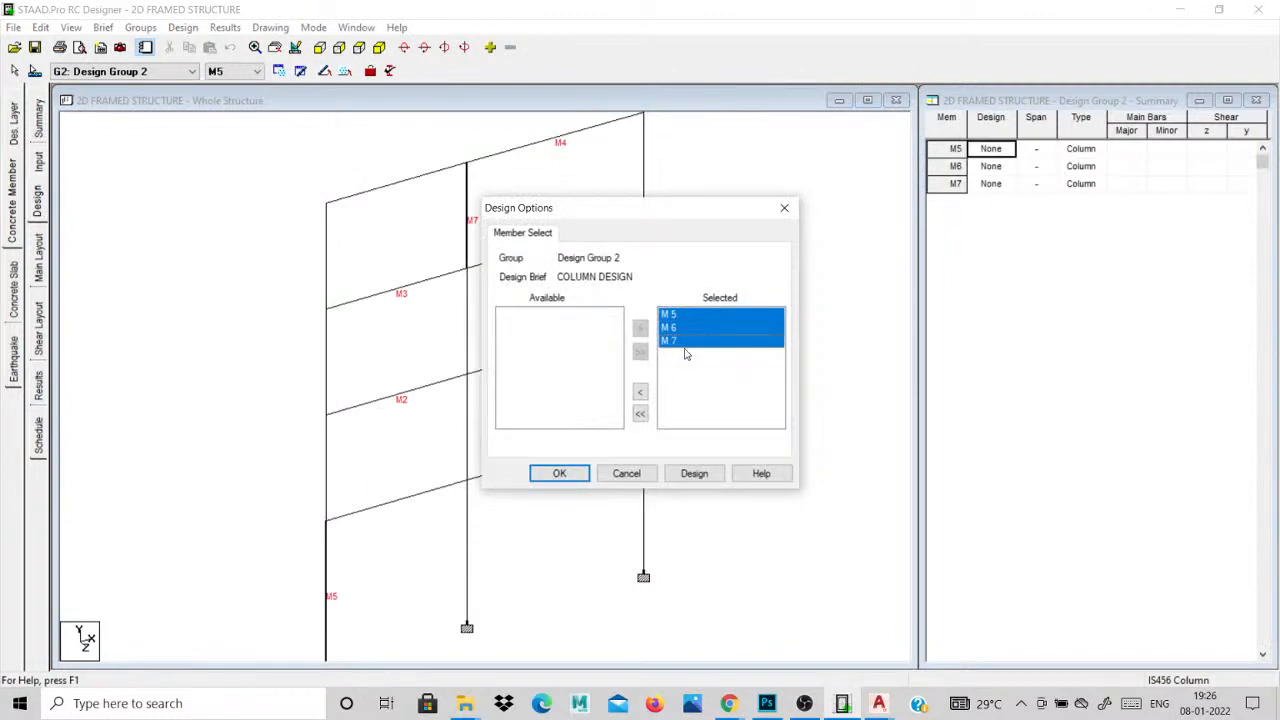
pyautogui.click(697, 474)
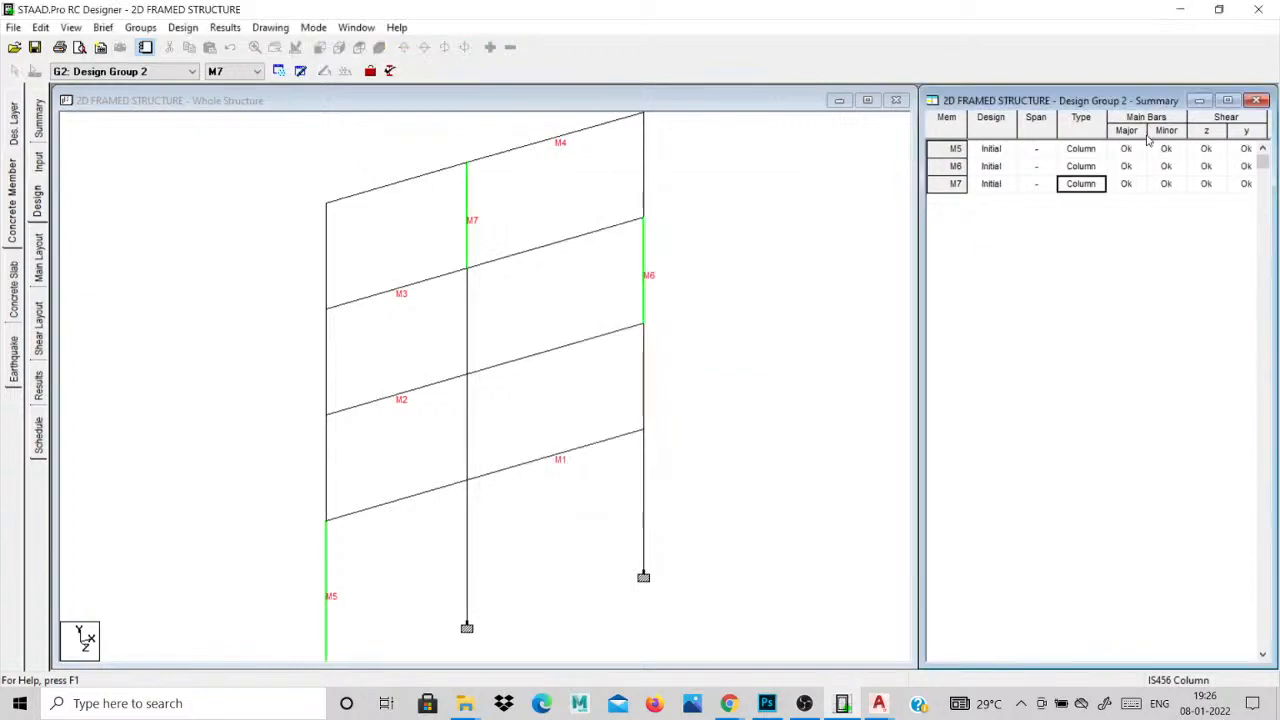
# Check the main bar and shear status of M5 to M7, and view M7's main and shear reinforcement layouts.
pyautogui.click(1206, 184)
pyautogui.click(1168, 186)
pyautogui.moveTo(1125, 104)
pyautogui.mouseDown()
pyautogui.moveTo(1091, 180)
pyautogui.moveTo(1065, 104)
pyautogui.moveTo(1122, 108)
pyautogui.mouseUp()
pyautogui.click(1107, 176)
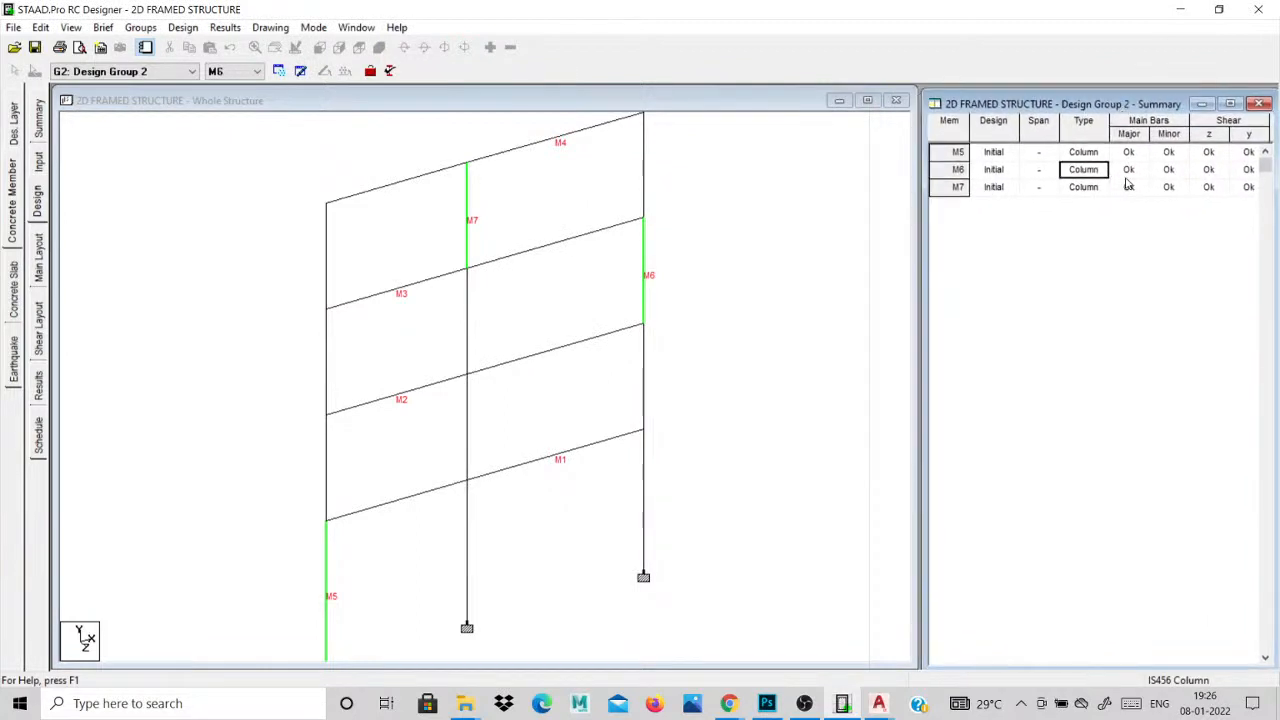
pyautogui.click(1127, 176)
pyautogui.click(1166, 174)
pyautogui.click(1174, 186)
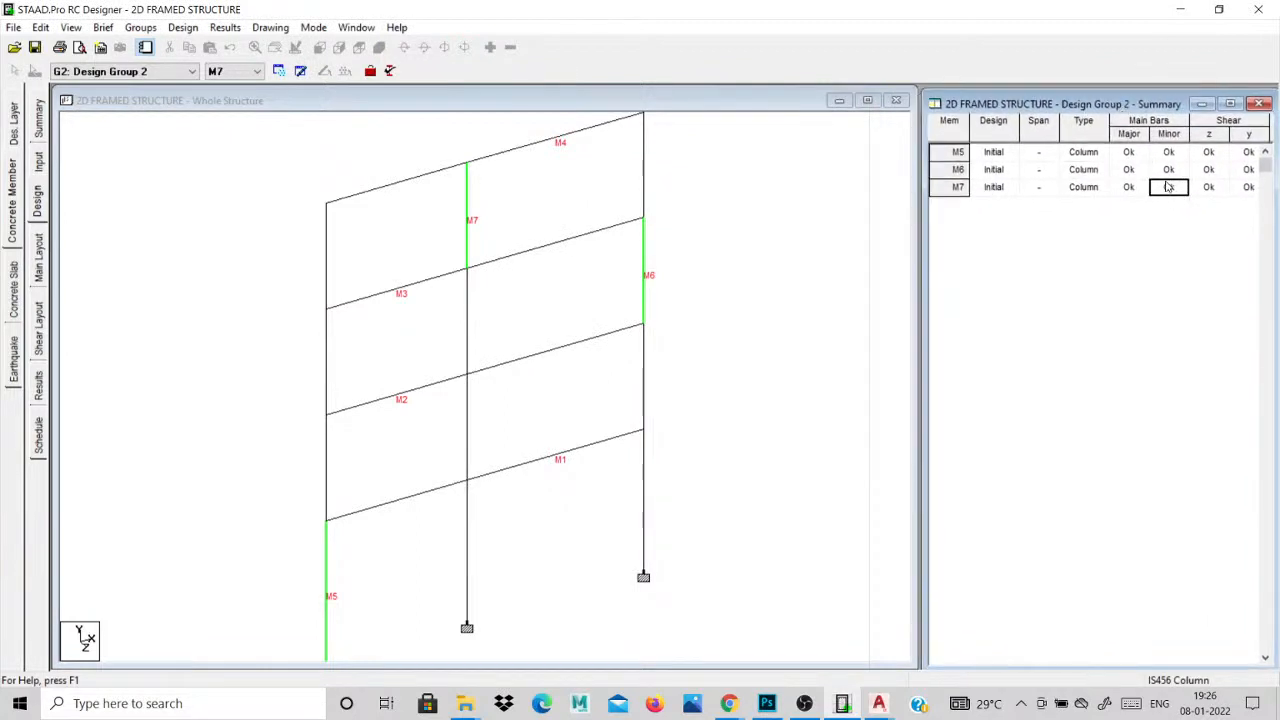
pyautogui.click(38, 264)
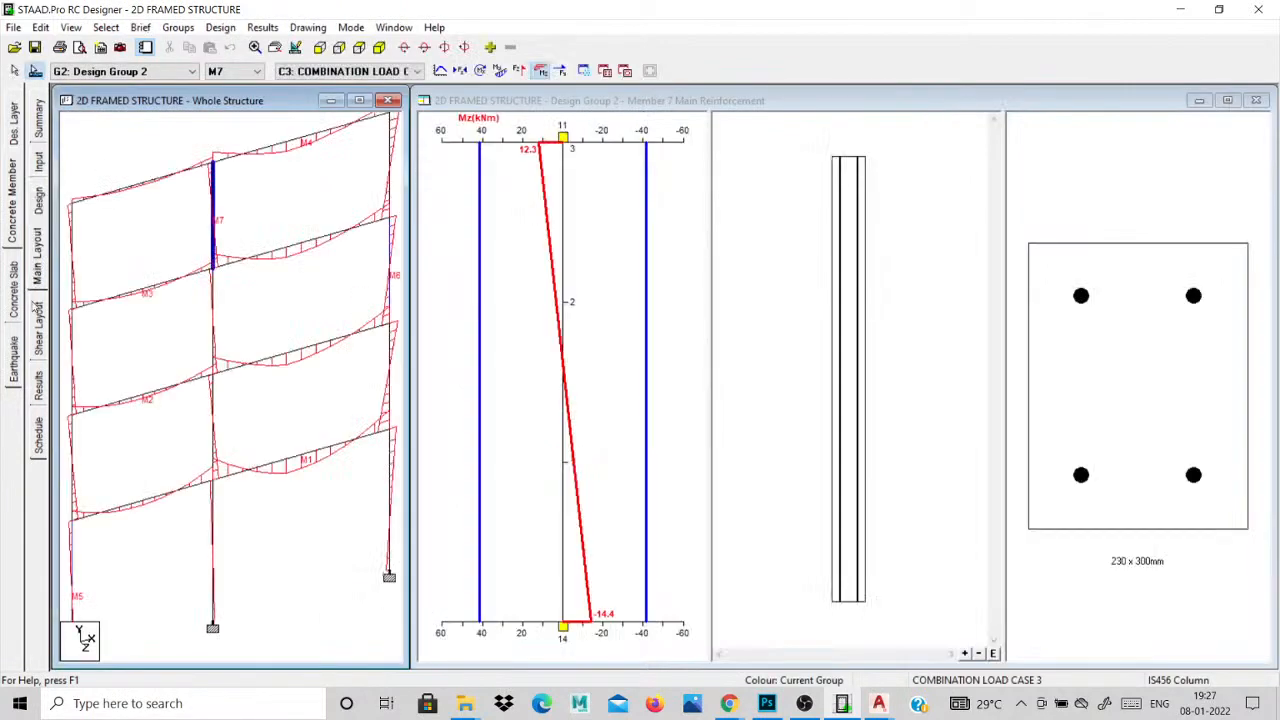
pyautogui.click(38, 318)
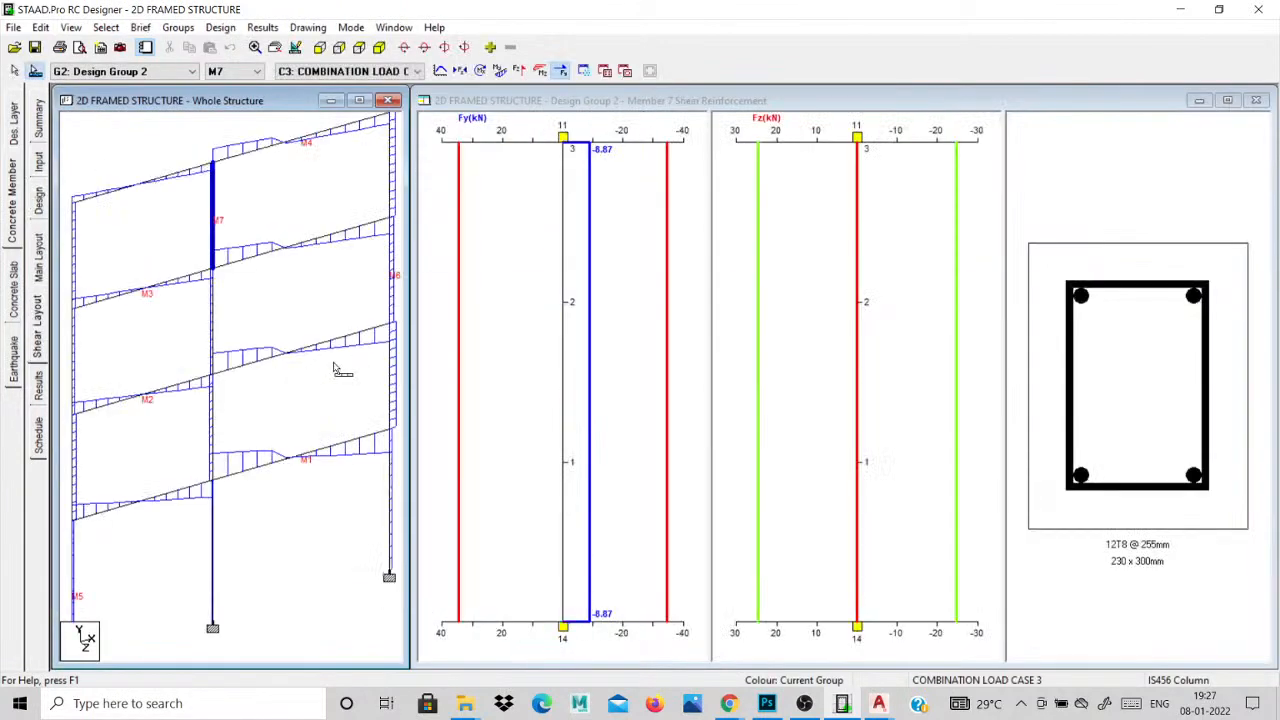
# Open the Design Group 2 results and review M5's main reinforcement: axial force, moments, design axis, required steel area and total bars.
pyautogui.click(39, 385)
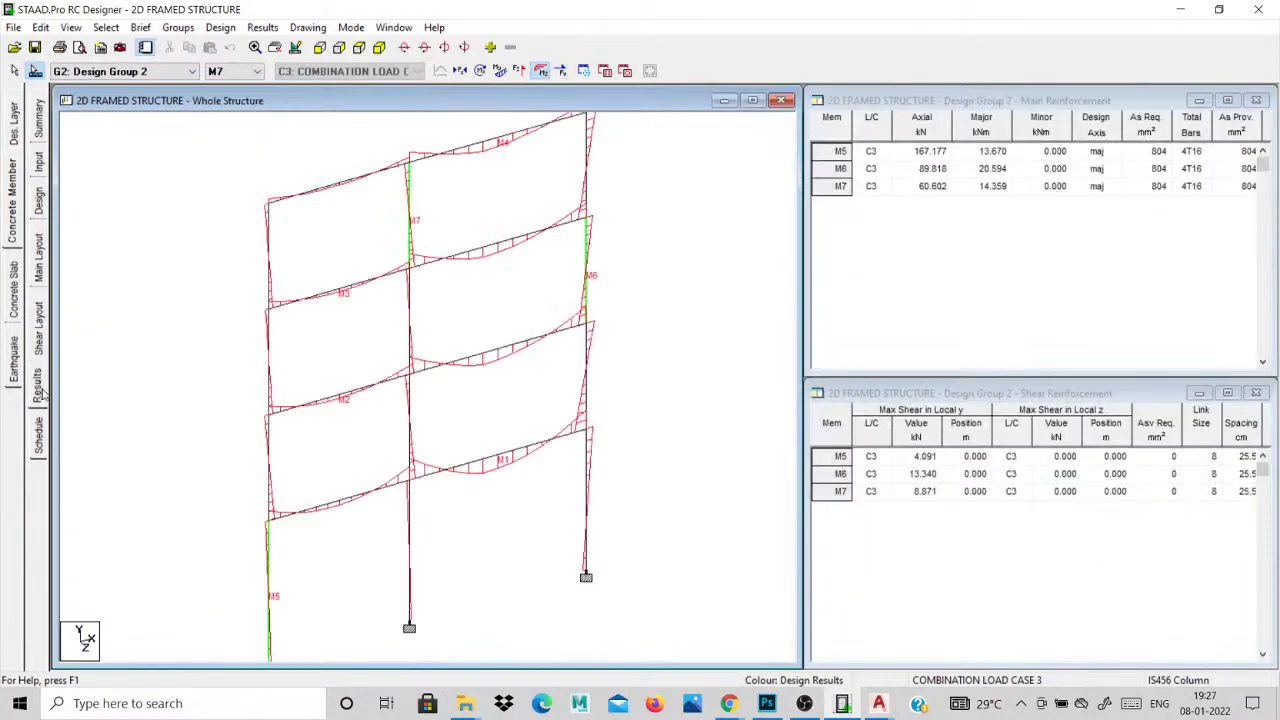
pyautogui.click(1088, 152)
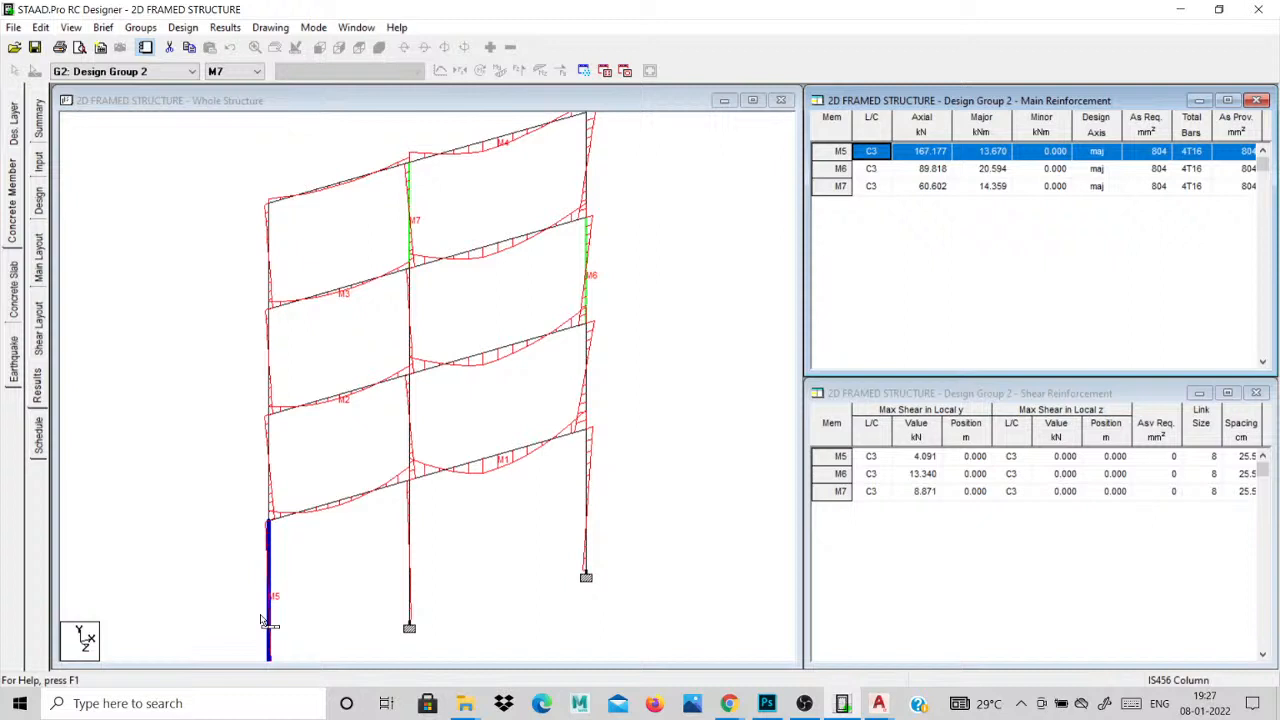
pyautogui.click(937, 155)
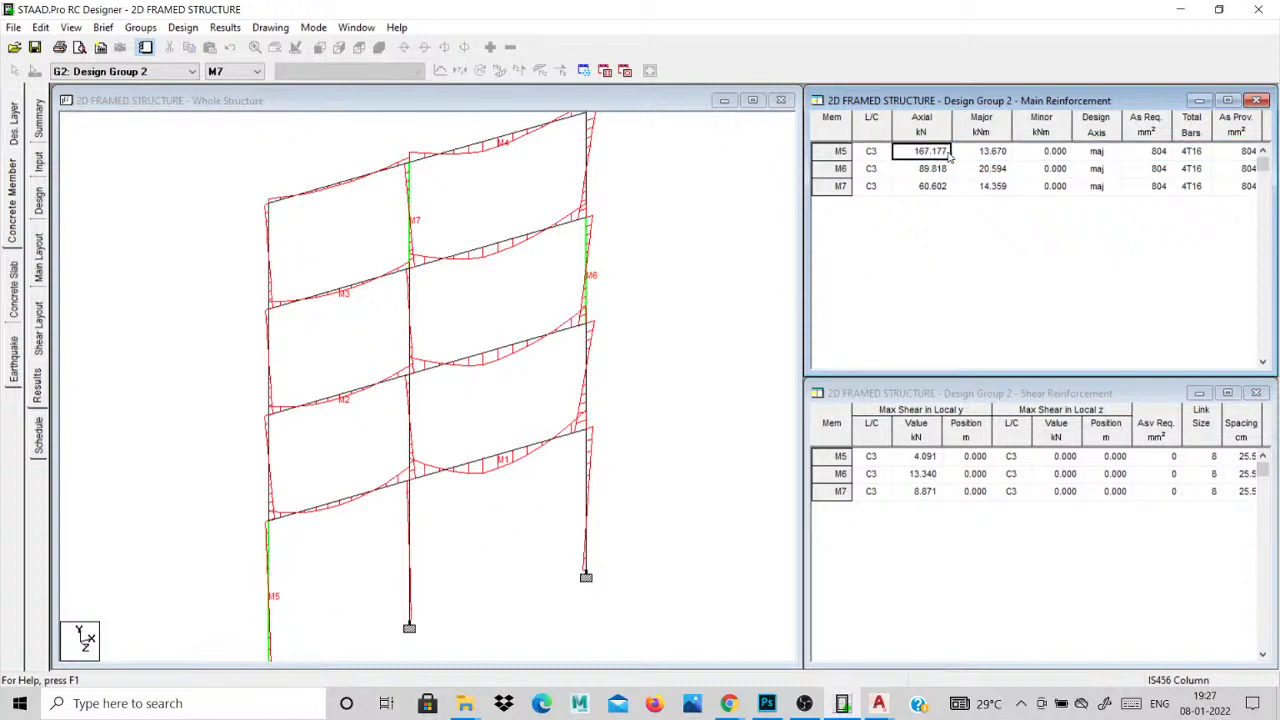
pyautogui.click(978, 156)
pyautogui.click(1022, 153)
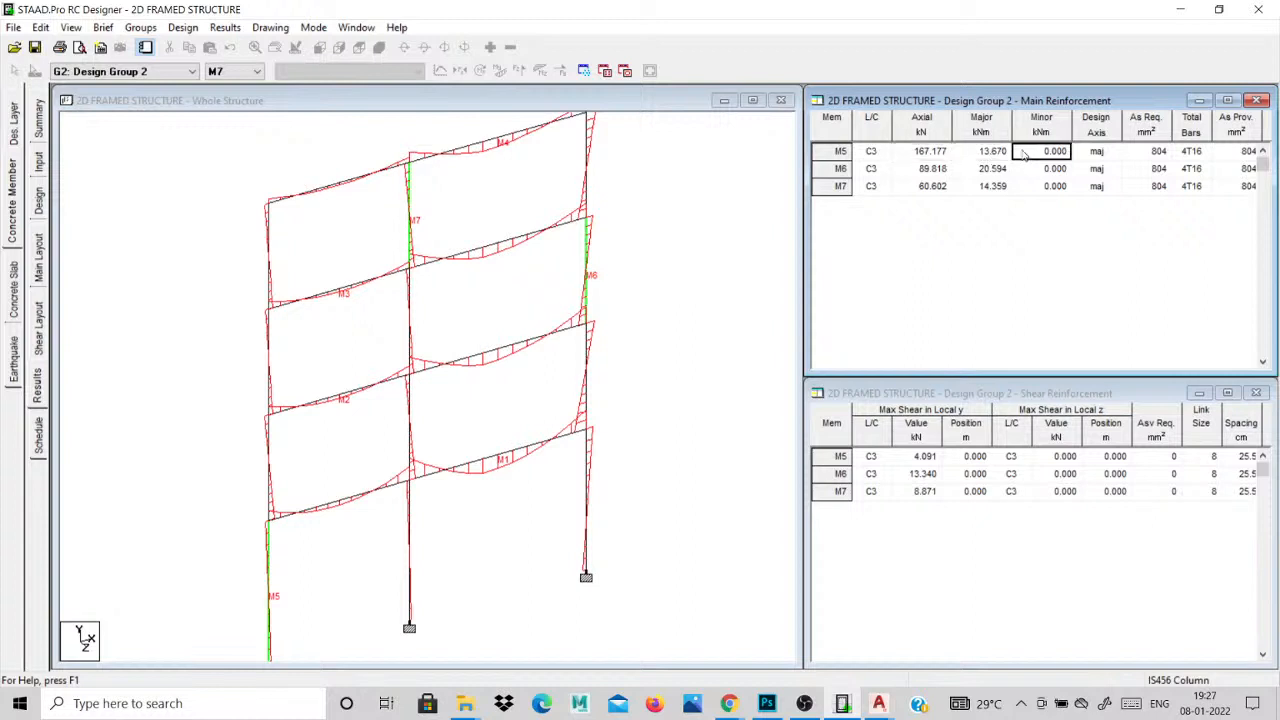
pyautogui.click(1097, 151)
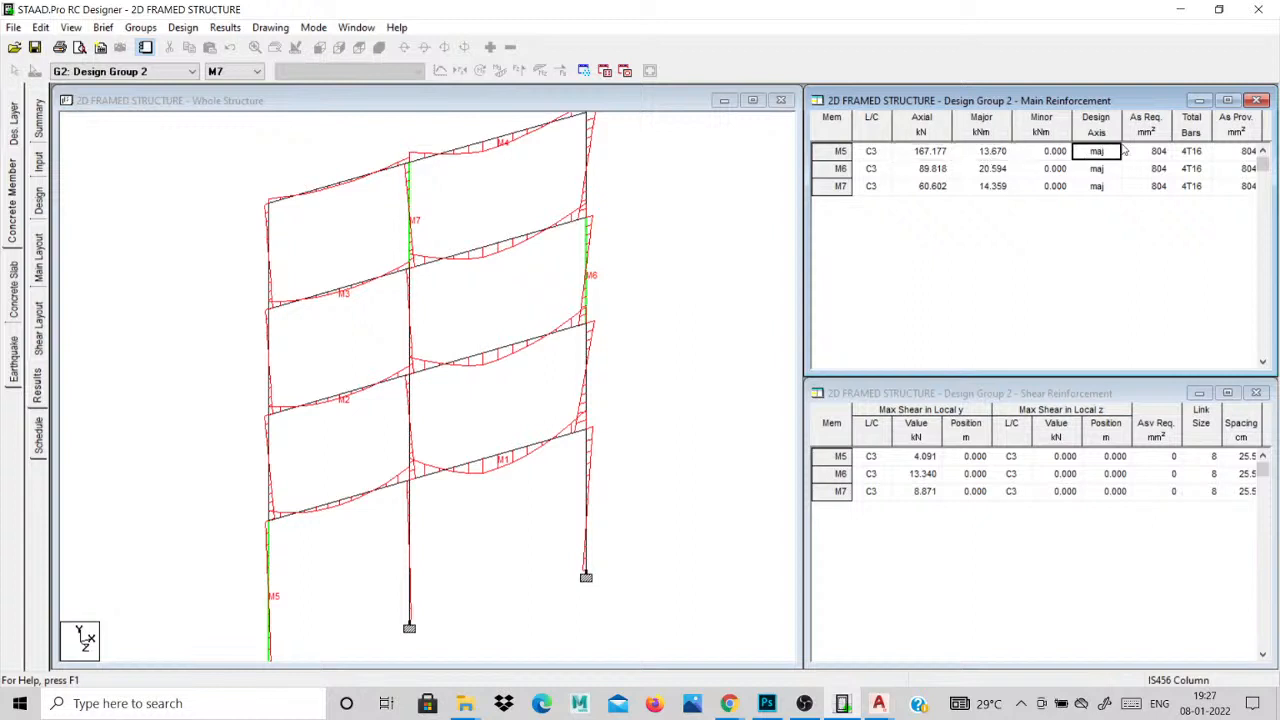
pyautogui.click(1161, 151)
pyautogui.click(1199, 150)
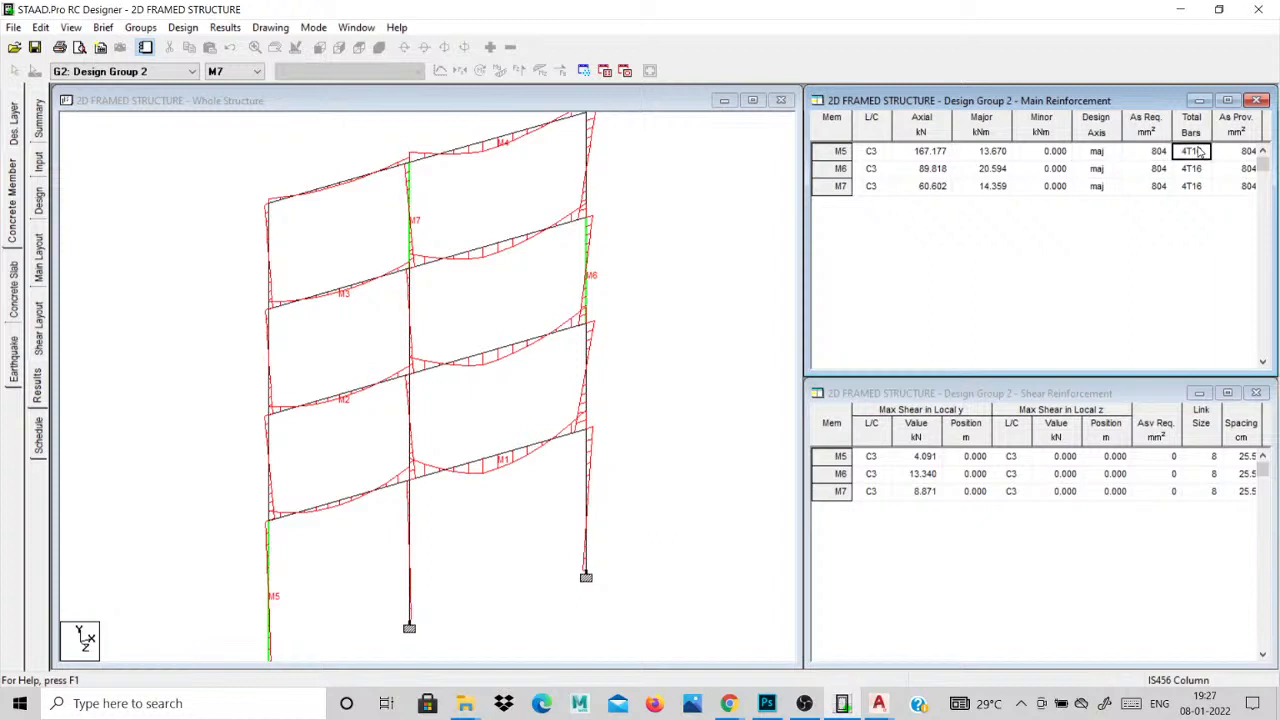
# Review the axial force, moments, required steel area and bars of M6 and M7 in the main reinforcement results.
pyautogui.click(930, 168)
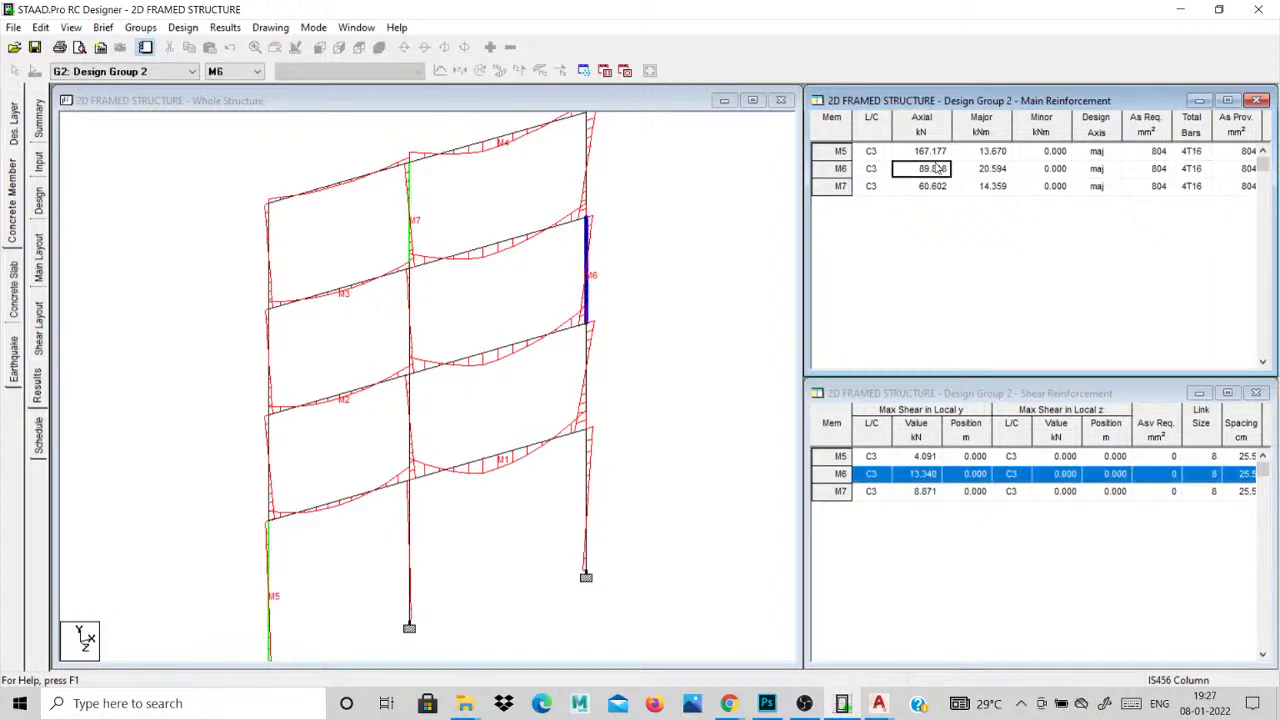
pyautogui.click(975, 170)
pyautogui.click(1058, 170)
pyautogui.click(1155, 170)
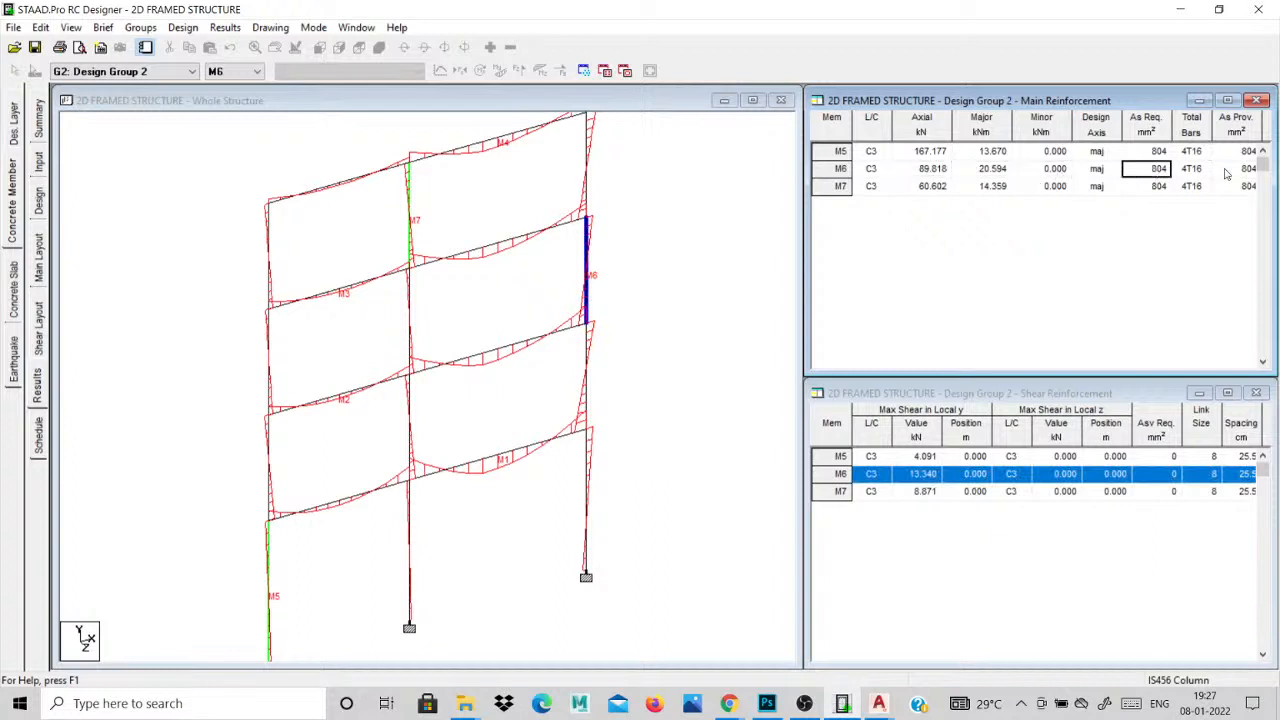
pyautogui.click(1229, 170)
pyautogui.click(1160, 170)
pyautogui.click(1143, 188)
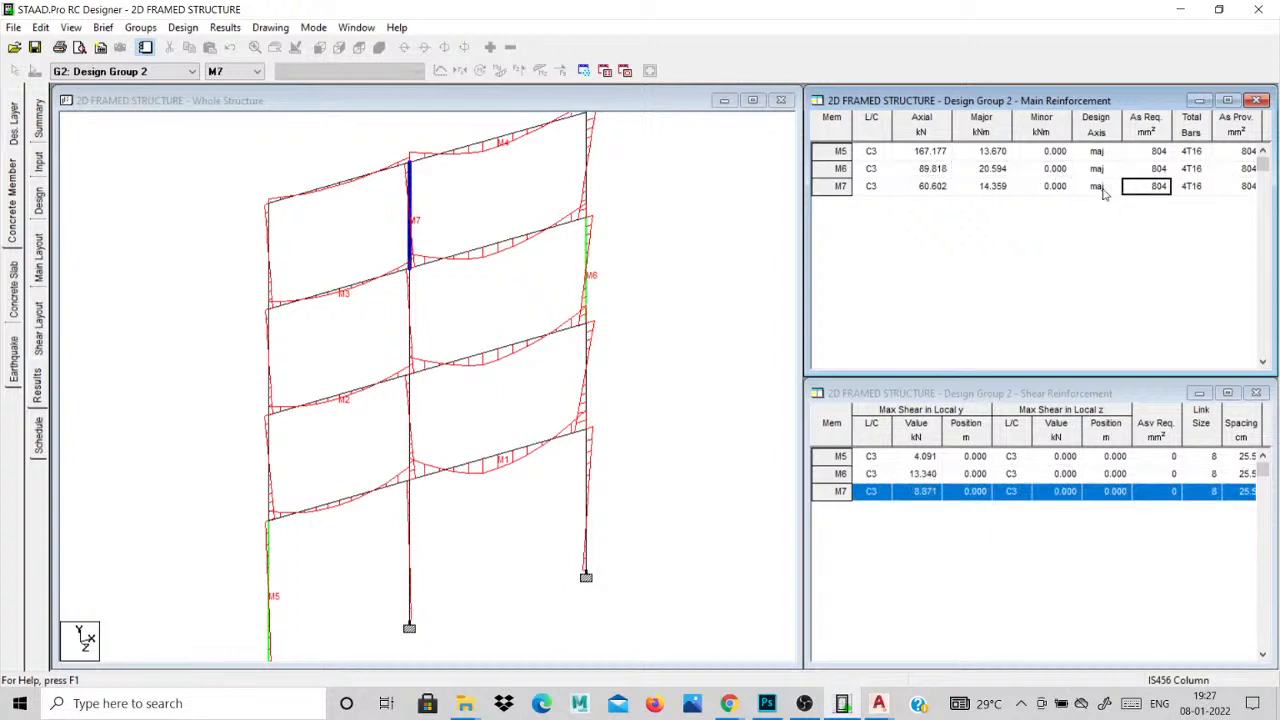
pyautogui.click(940, 190)
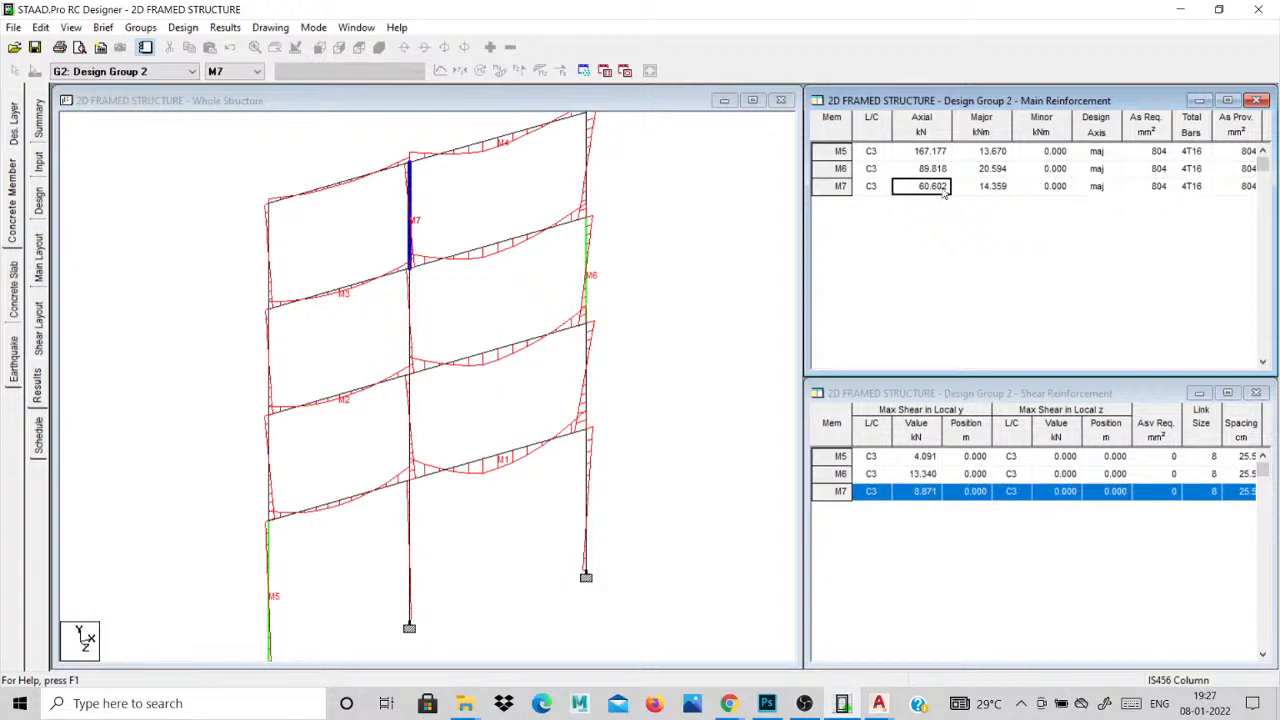
pyautogui.click(993, 192)
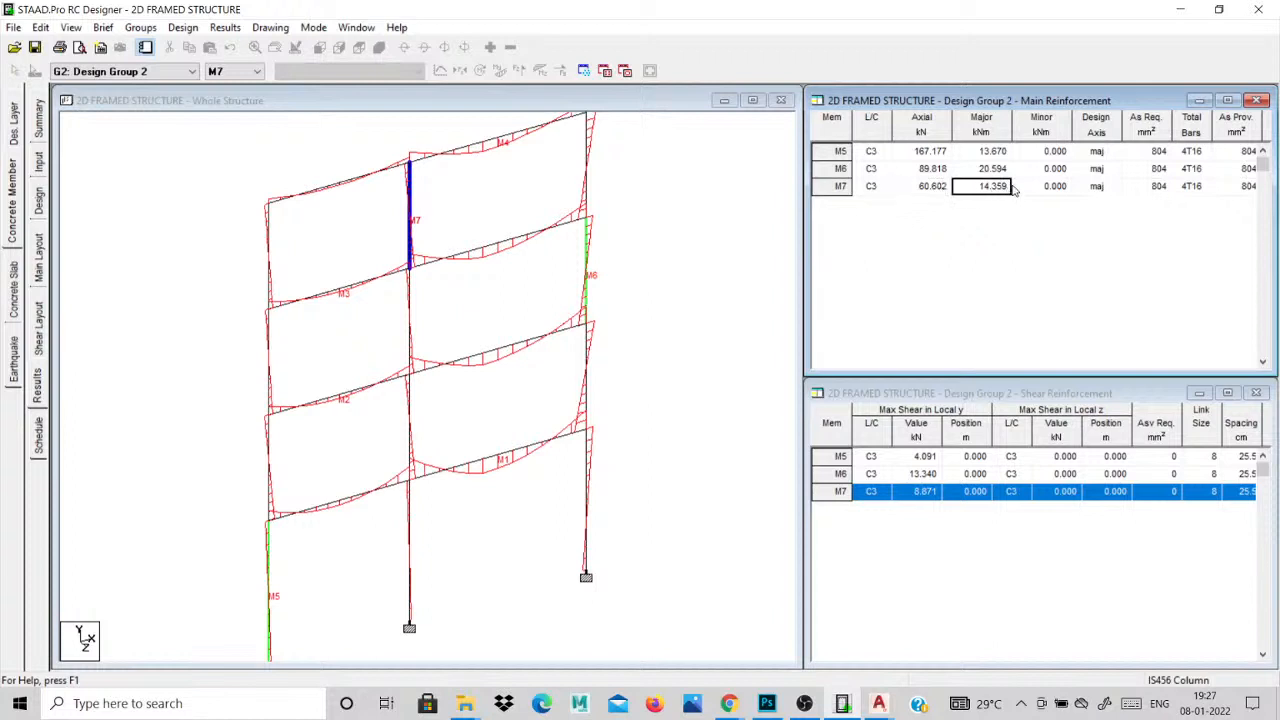
pyautogui.click(1097, 188)
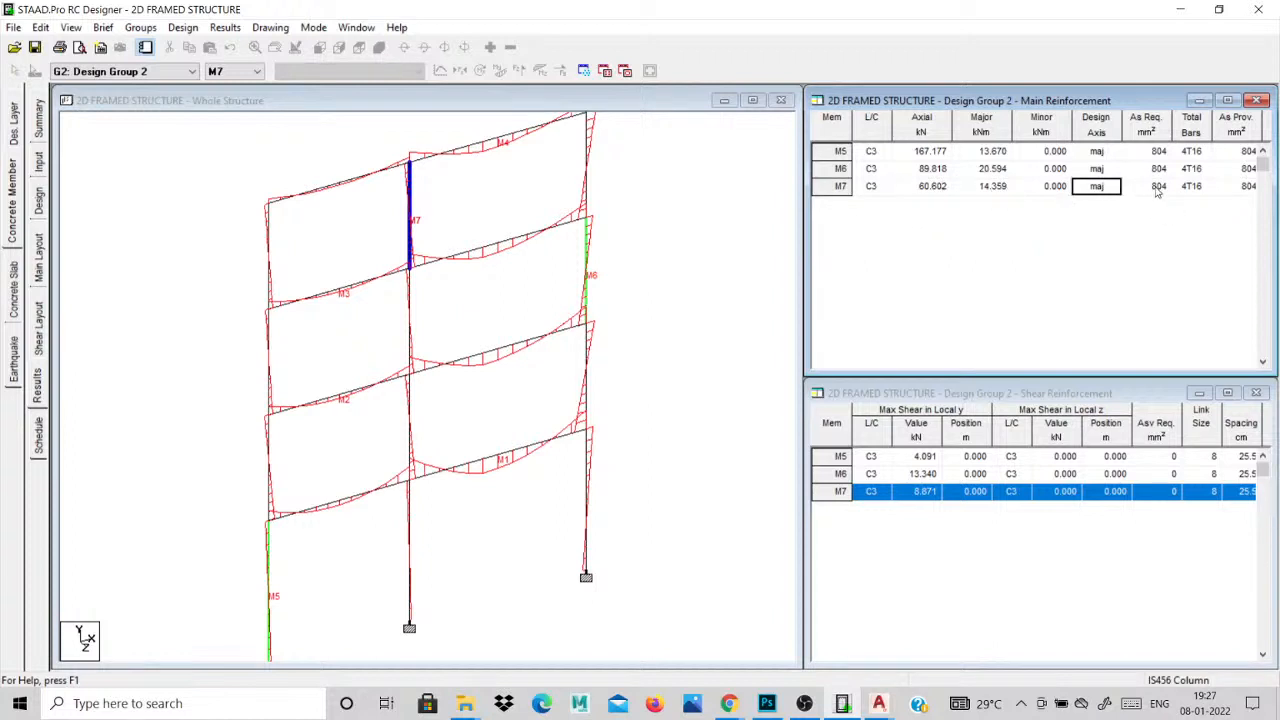
pyautogui.click(1157, 191)
pyautogui.click(1200, 191)
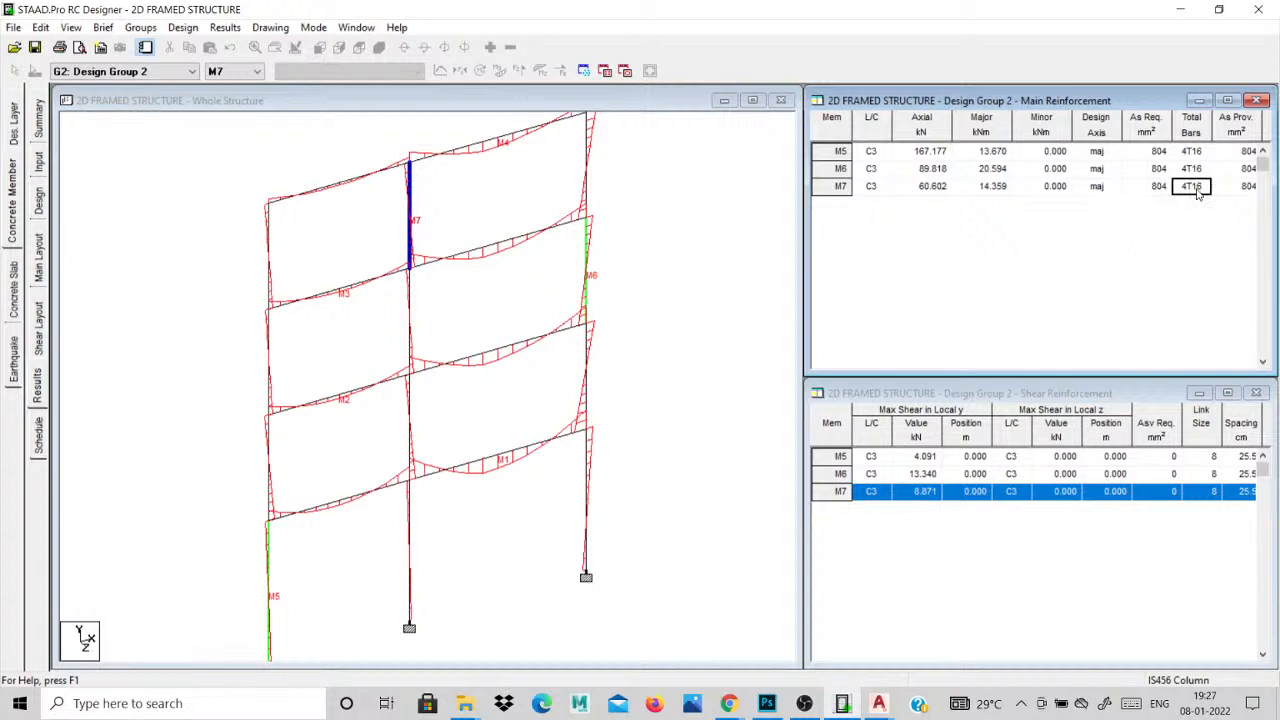
# Review the maximum local y shear, link size and link spacing of columns M5 to M7 in the shear reinforcement results.
pyautogui.click(938, 474)
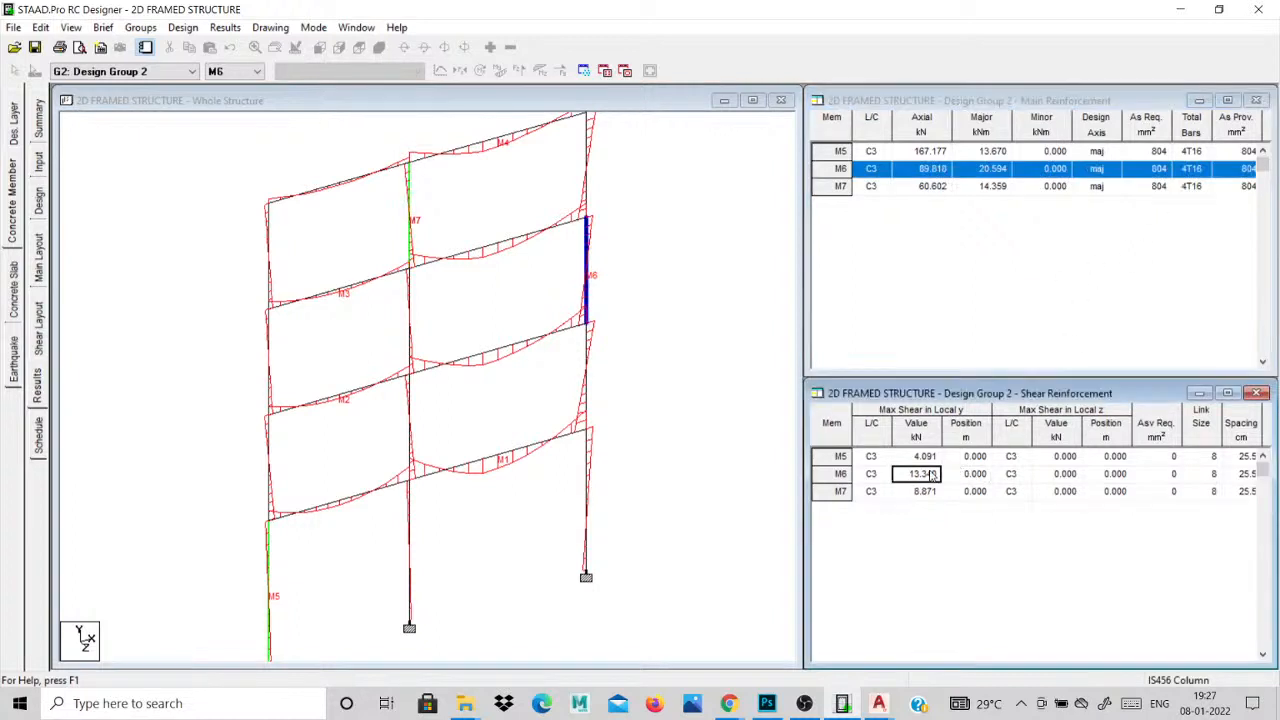
pyautogui.click(933, 491)
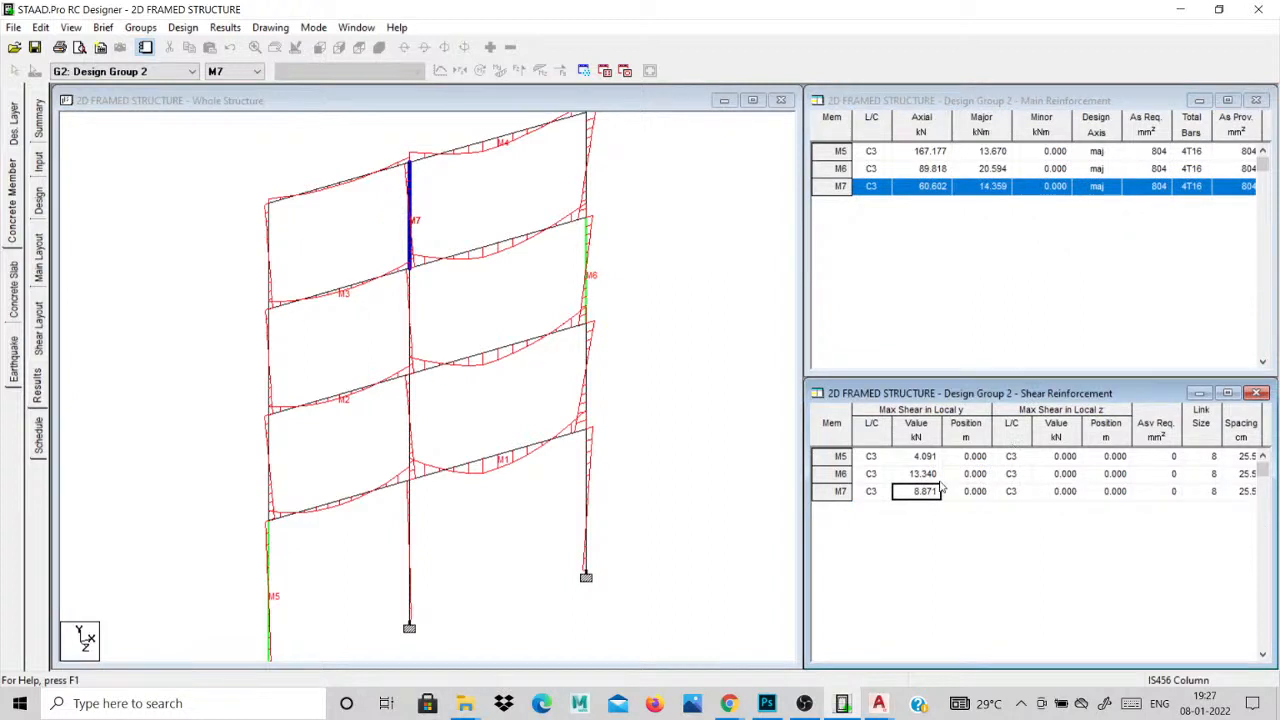
pyautogui.click(1240, 472)
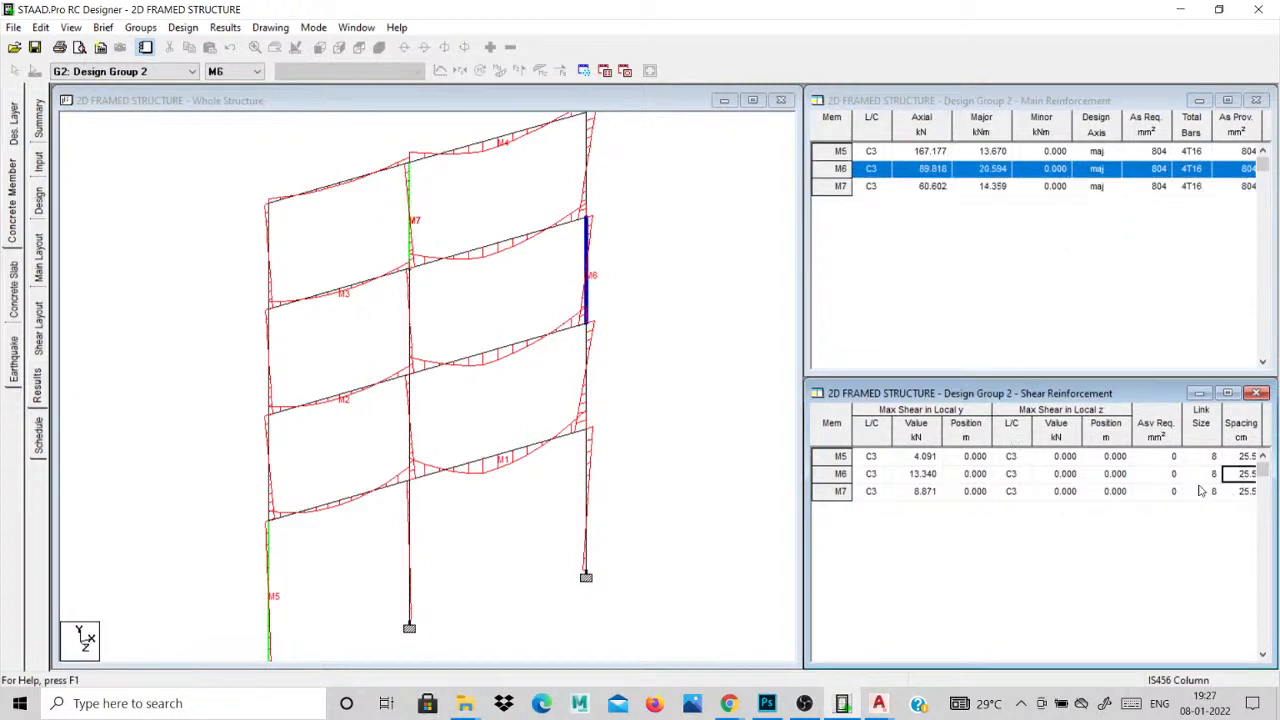
pyautogui.click(1202, 491)
pyautogui.click(1201, 457)
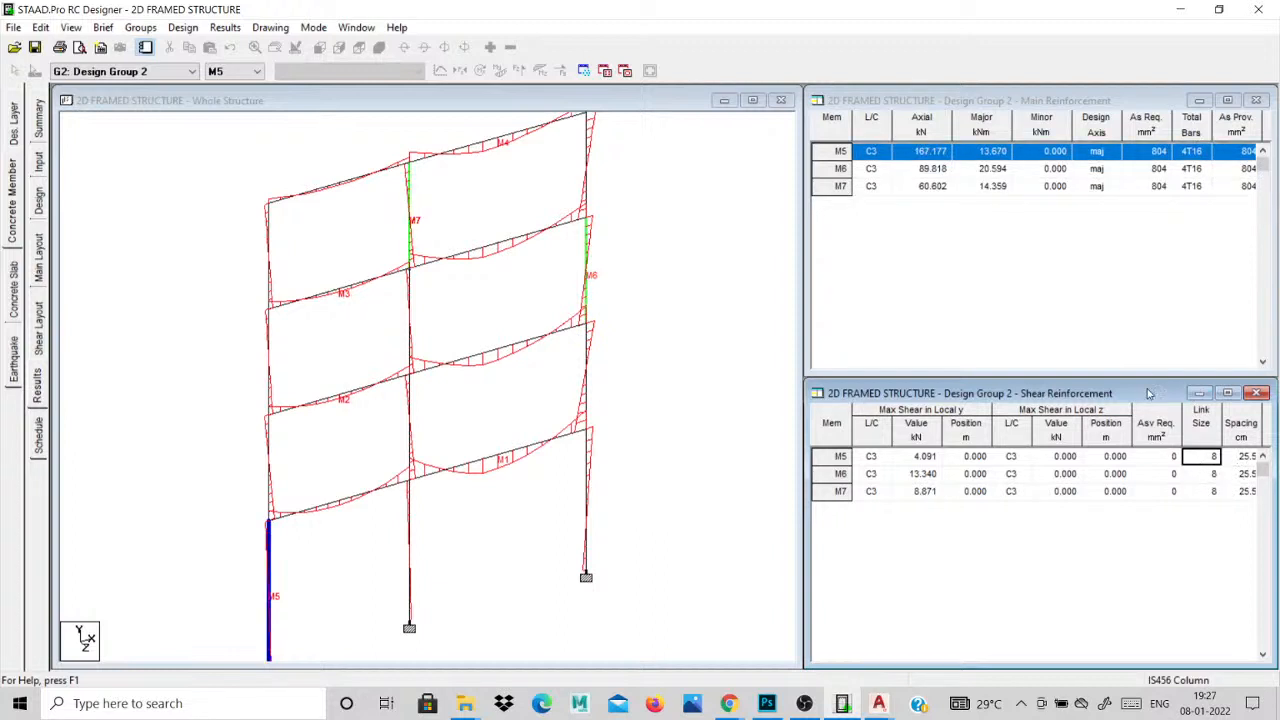
pyautogui.moveTo(1151, 390); pyautogui.dragTo(1119, 387)
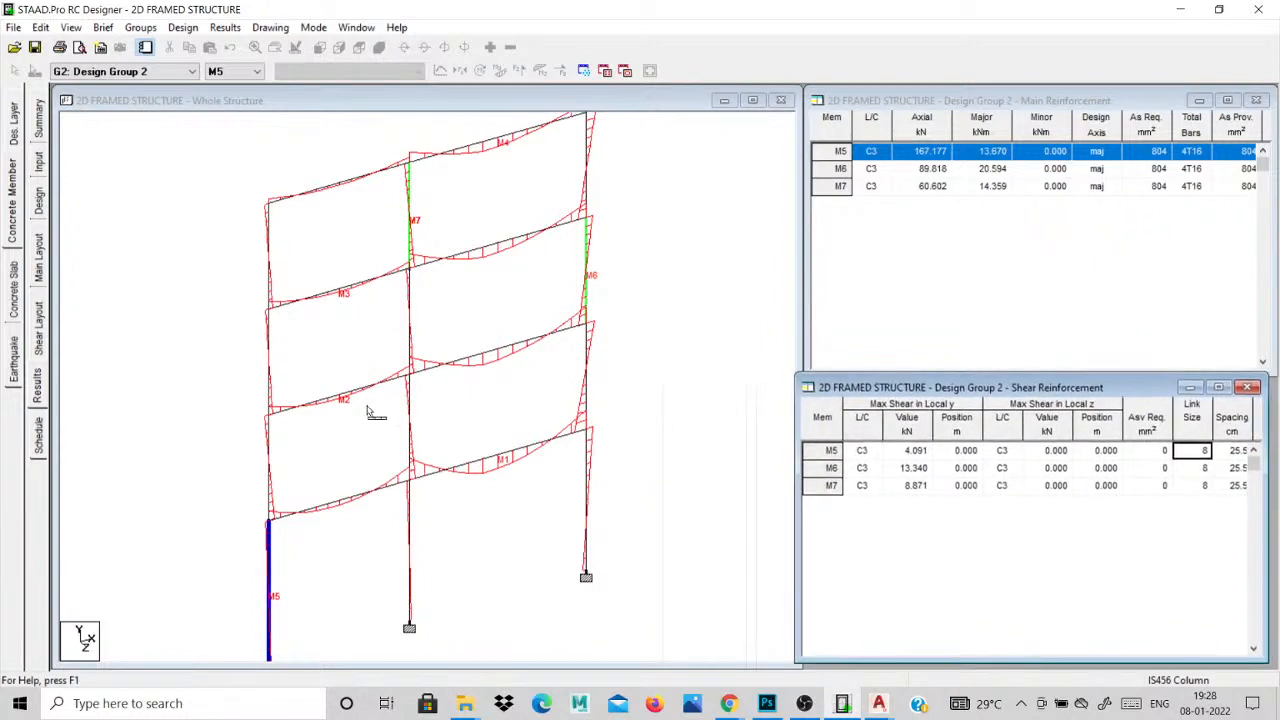
# Show the bar schedule of column M5, start a DXF drawing export and set the paper size to A3.
pyautogui.click(35, 430)
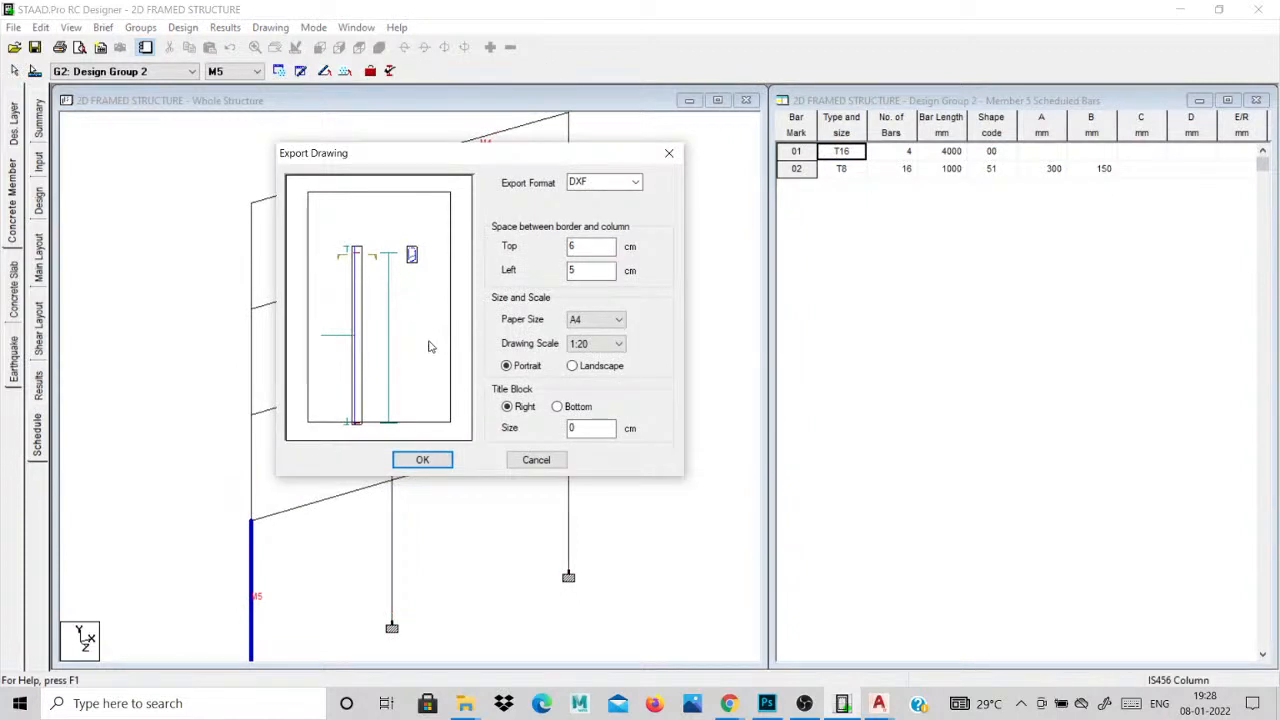
pyautogui.click(588, 320)
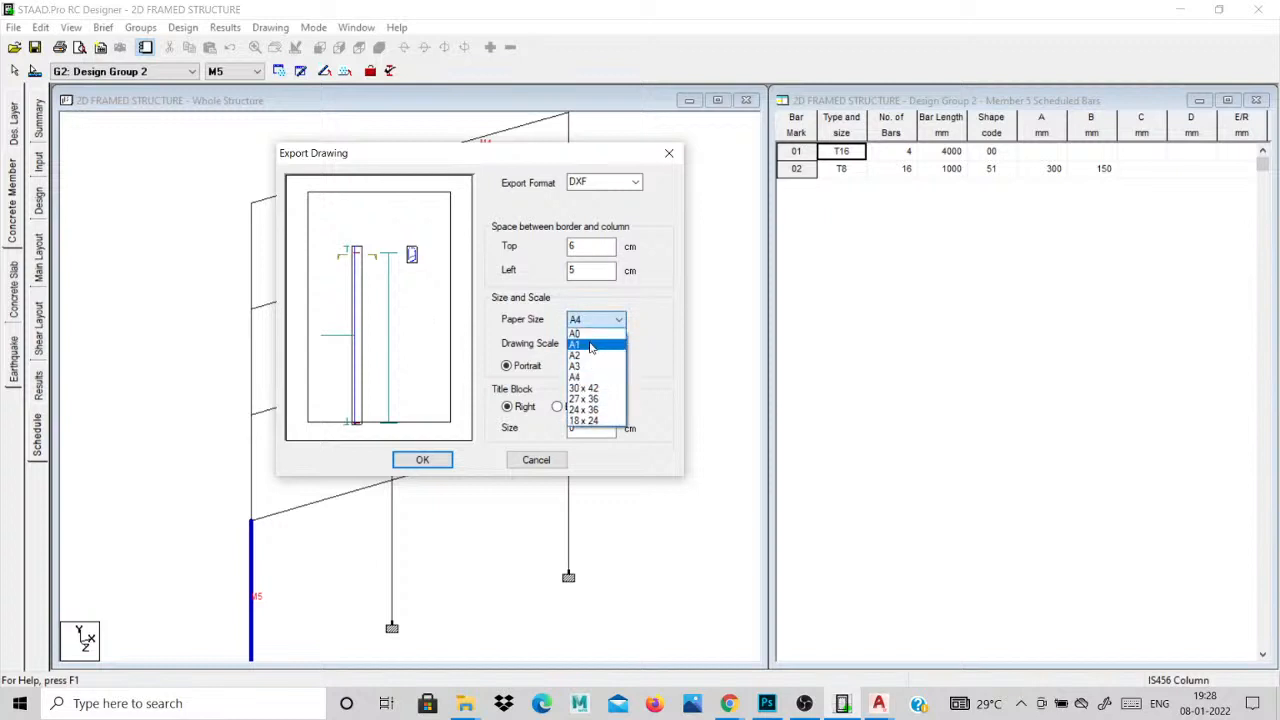
pyautogui.click(590, 355)
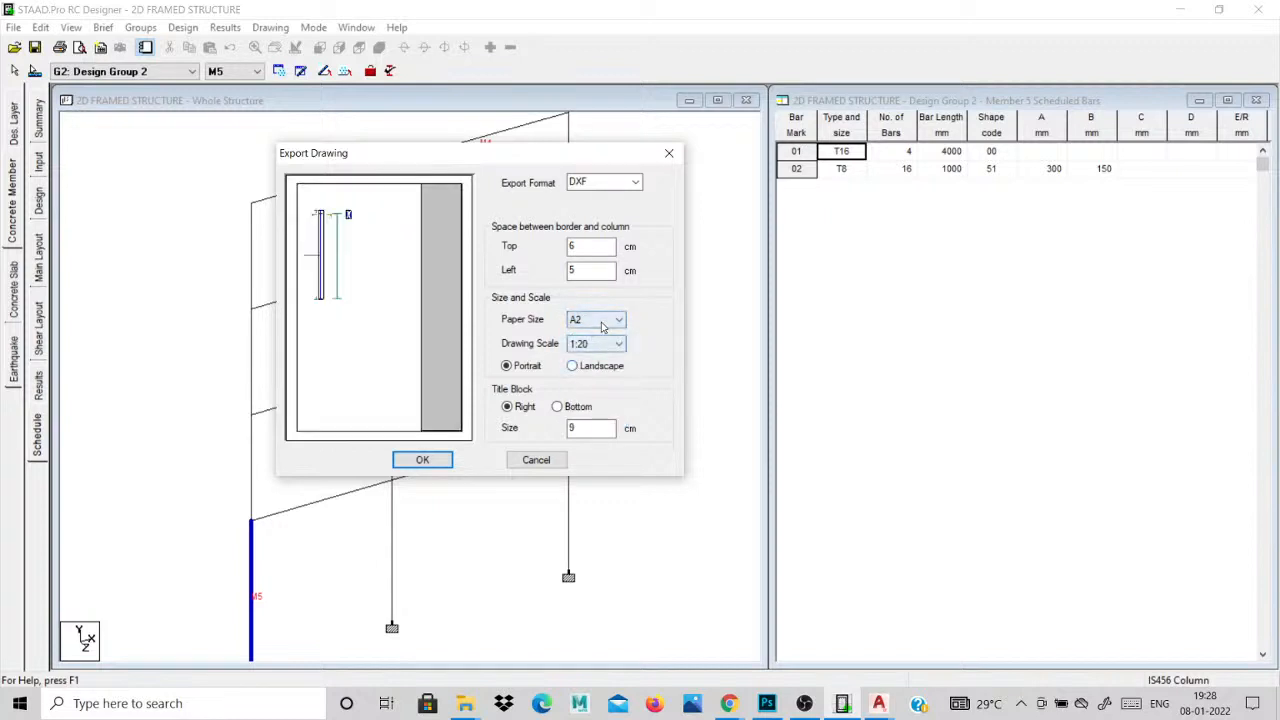
pyautogui.click(600, 320)
pyautogui.click(600, 366)
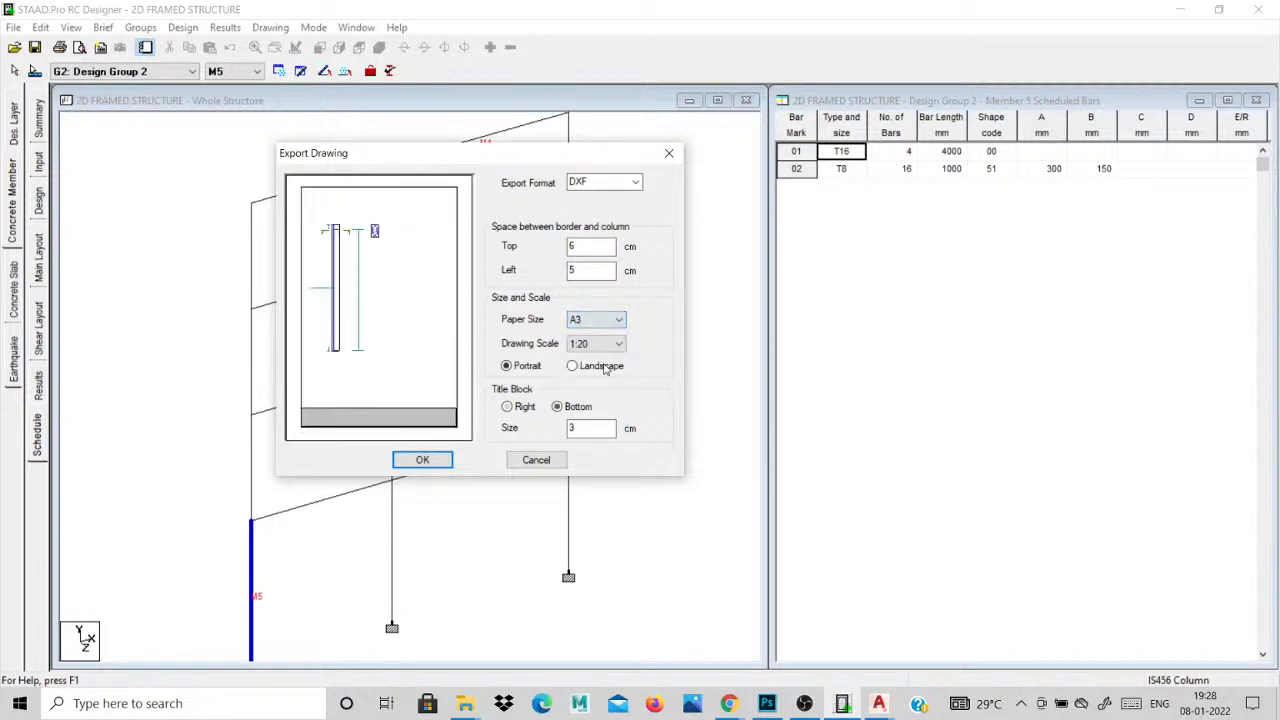
# Try drawing scales 1:10, 1:75 and 1:33.3 and paper size A0 in the export preview, keeping A3 paper.
pyautogui.click(602, 344)
pyautogui.click(599, 357)
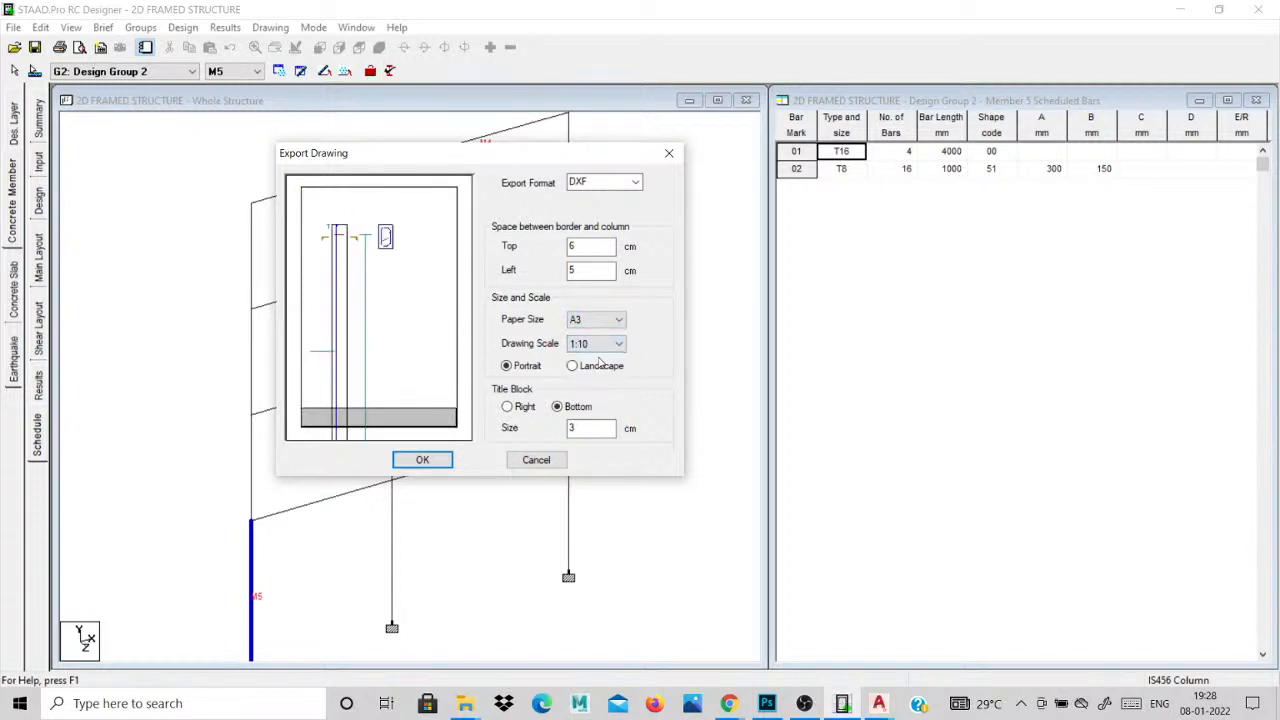
pyautogui.click(605, 320)
pyautogui.click(605, 334)
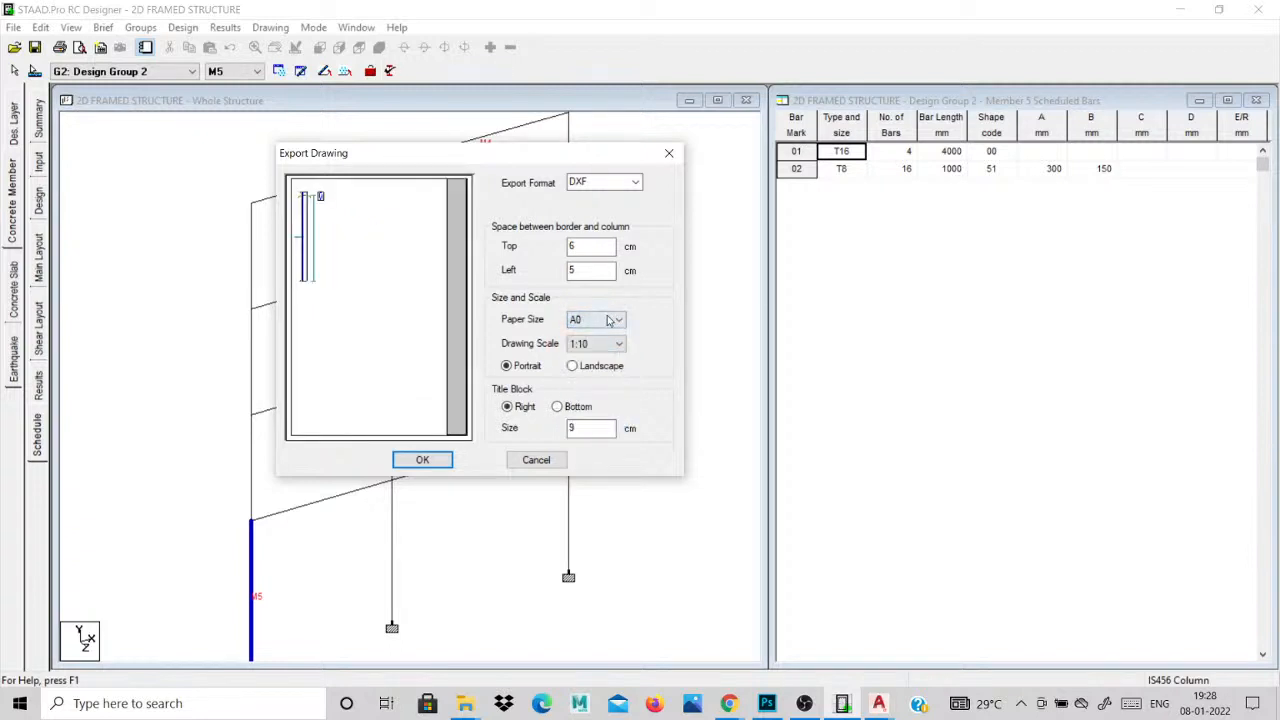
pyautogui.click(605, 320)
pyautogui.click(610, 368)
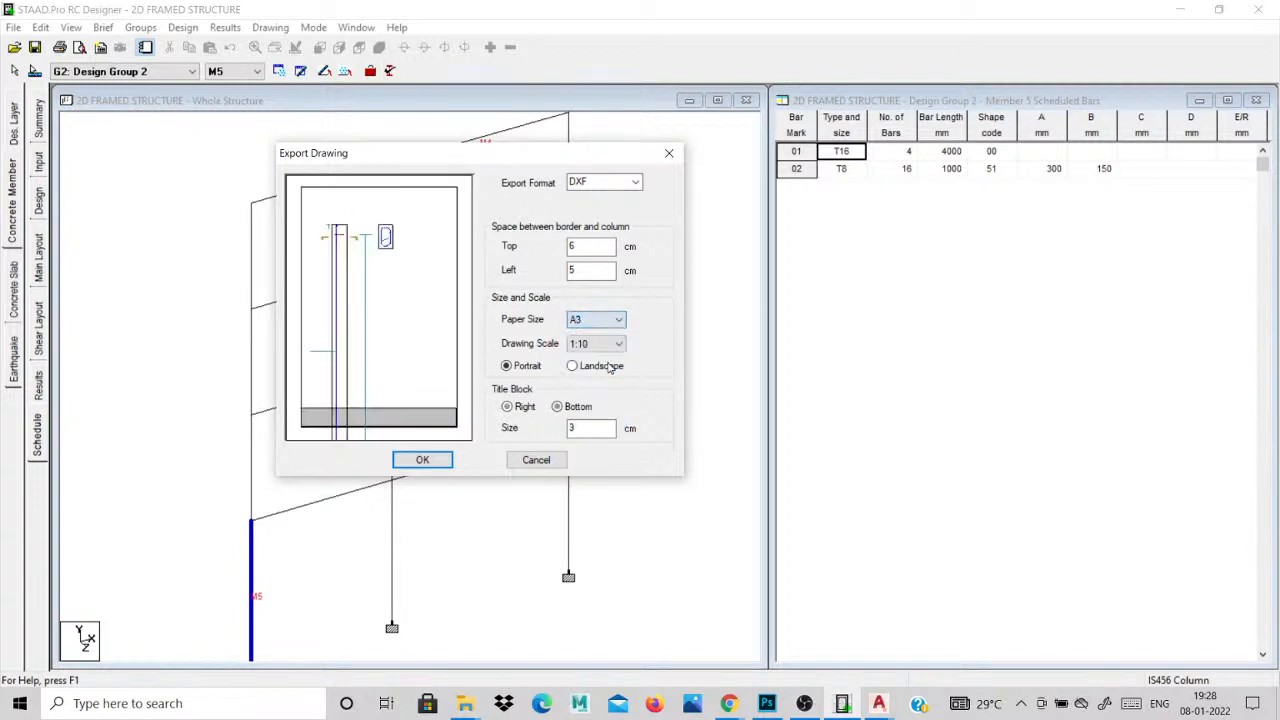
pyautogui.click(600, 344)
pyautogui.click(603, 418)
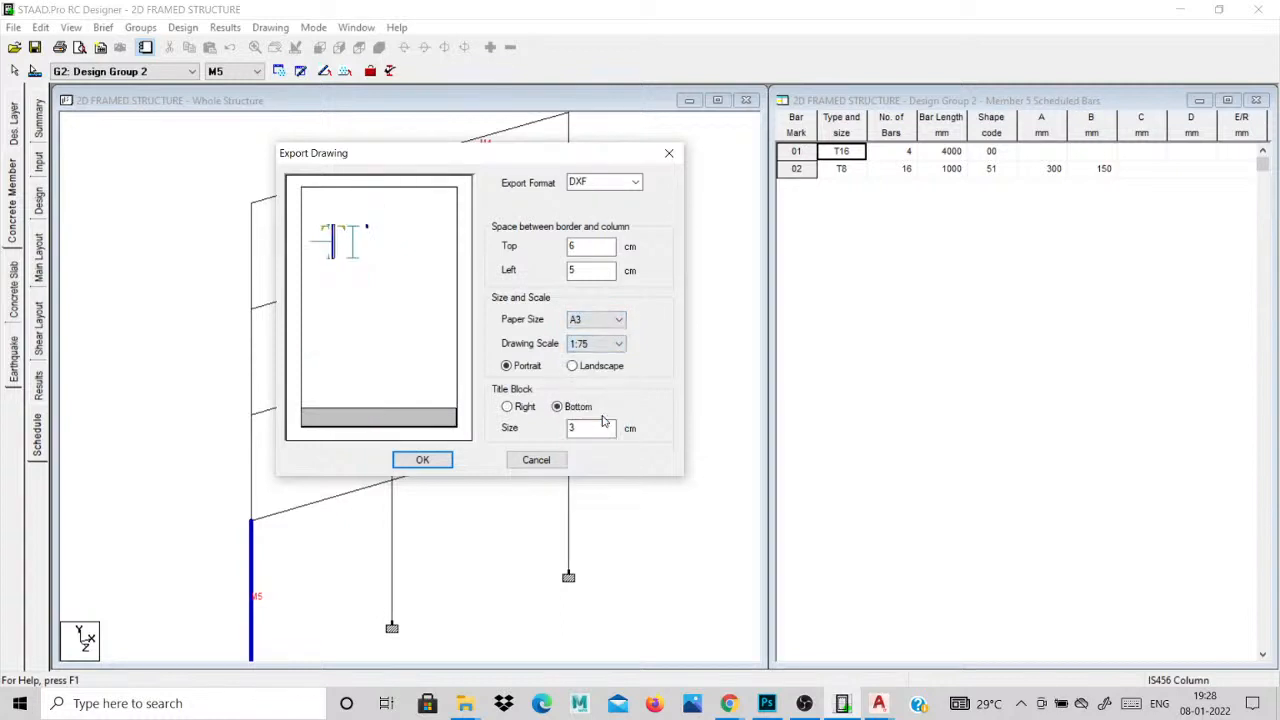
pyautogui.click(596, 345)
pyautogui.scroll(2, 596, 390)
pyautogui.click(594, 393)
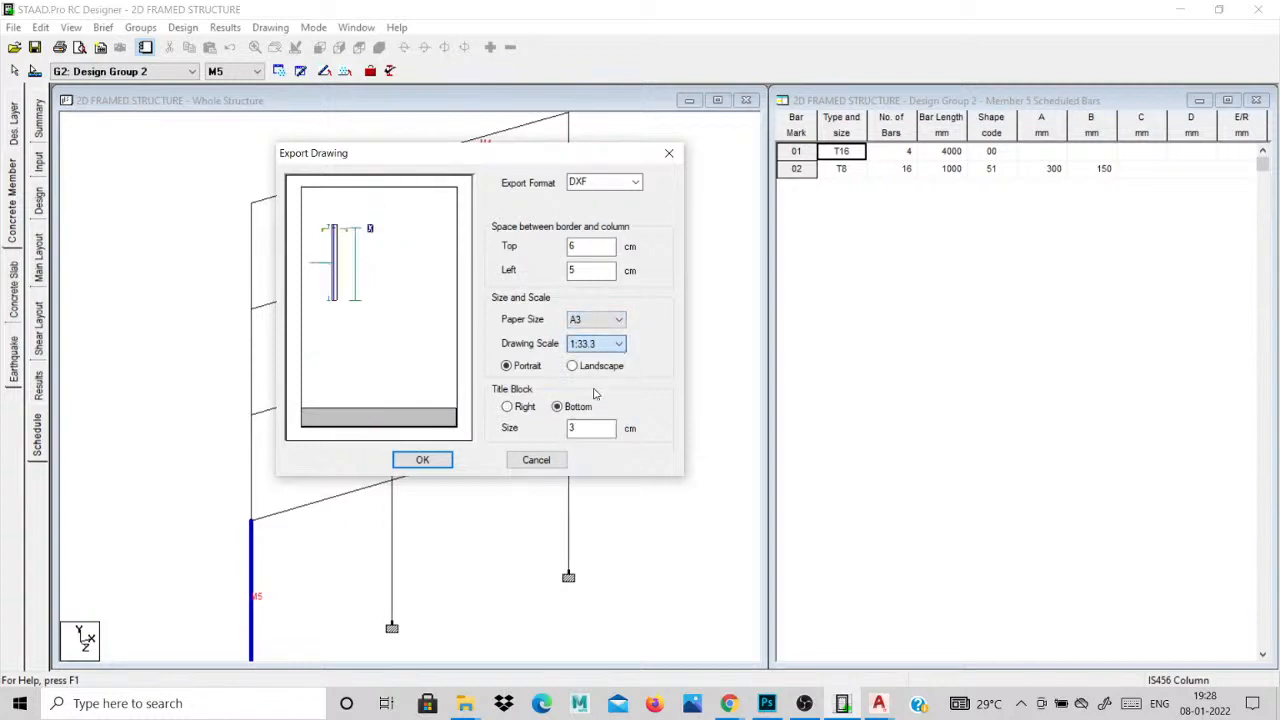
# Set the drawing scale to 1:20 and save the M5 drawing to the Desktop as 2D FRAMED STRUCTURE_002.dxf.
pyautogui.click(596, 345)
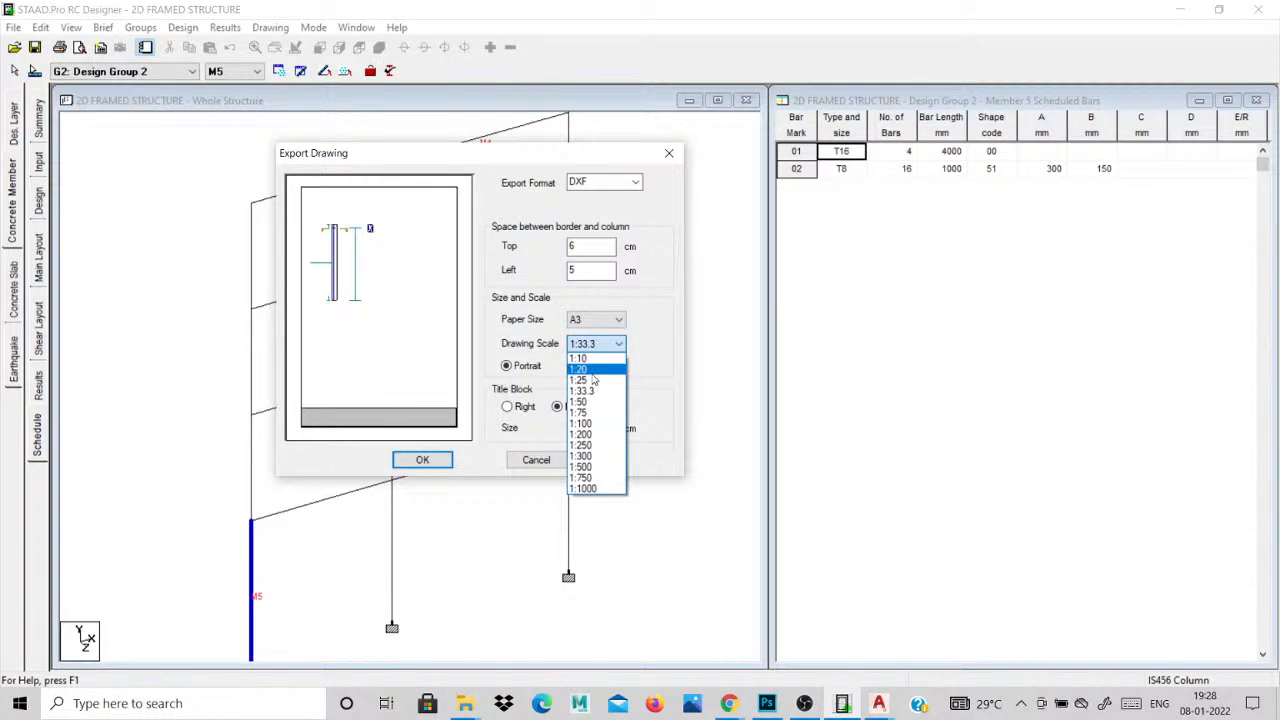
pyautogui.click(590, 370)
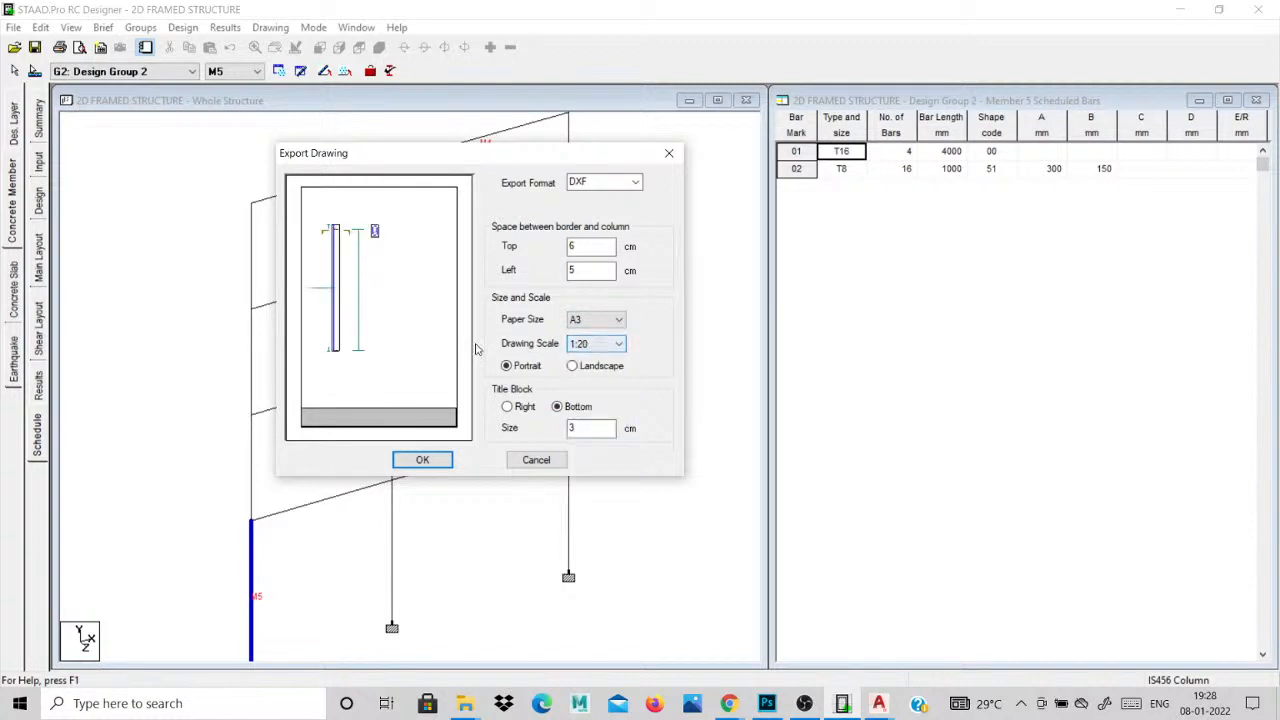
pyautogui.click(422, 459)
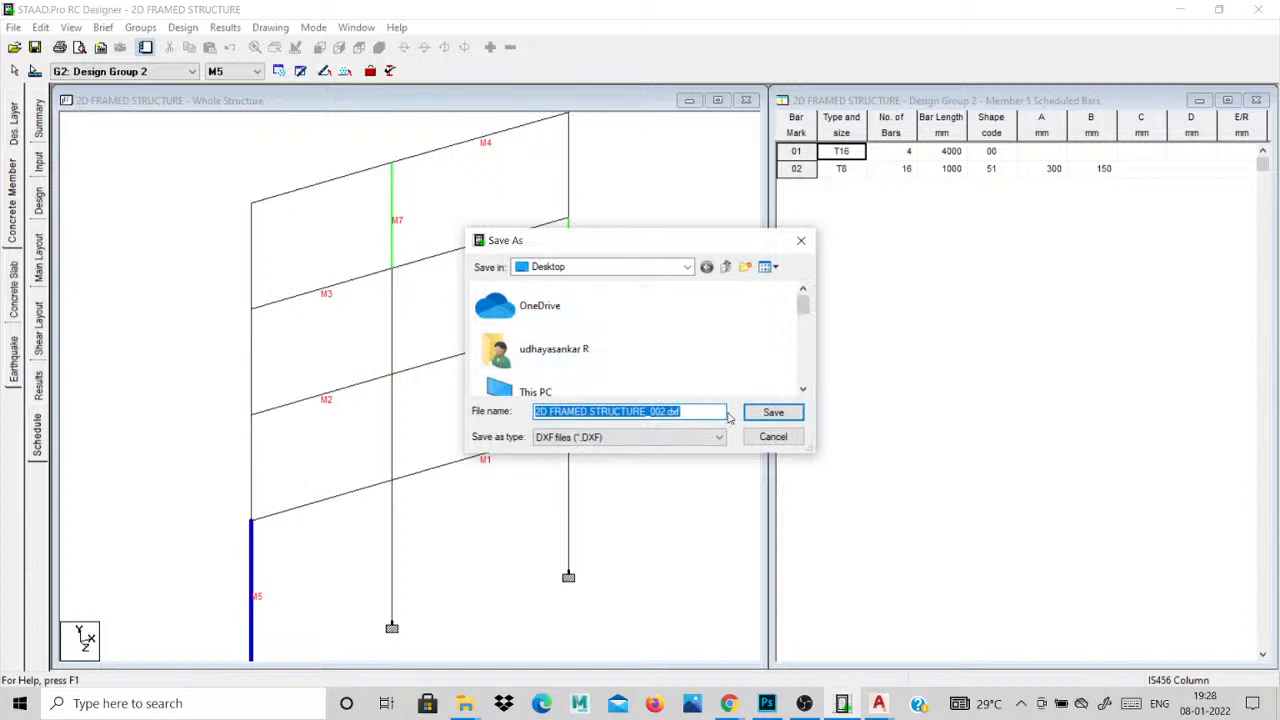
pyautogui.click(760, 413)
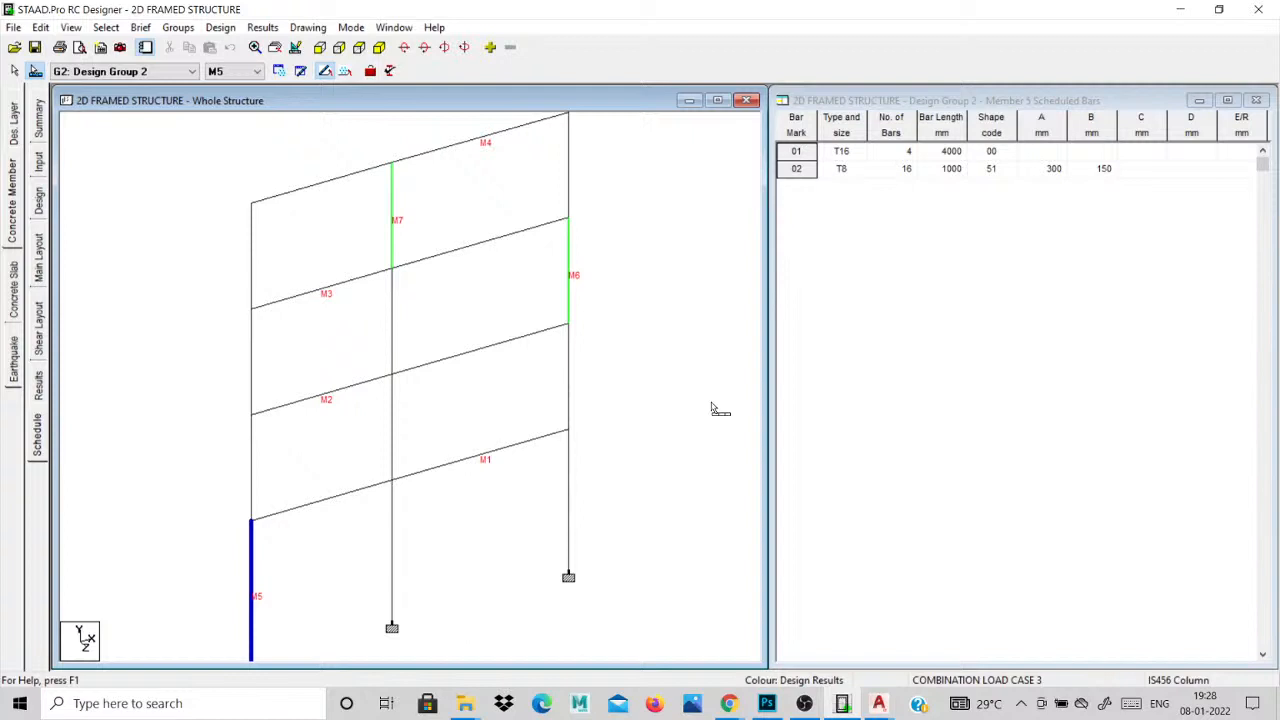
# Open 2D FRAMED STRUCTURE_002.dxf from the desktop in AutoCAD LT and examine the column's bar and link labels.
pyautogui.click(1181, 9)
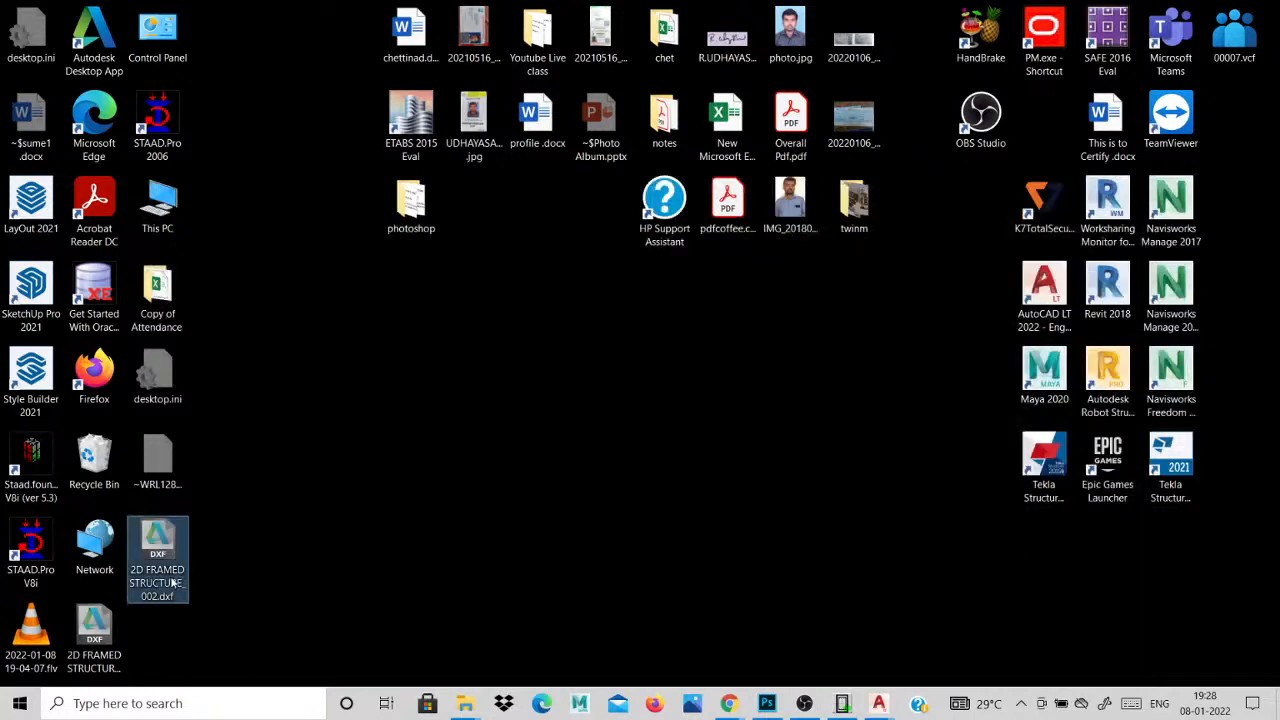
pyautogui.doubleClick(171, 577)
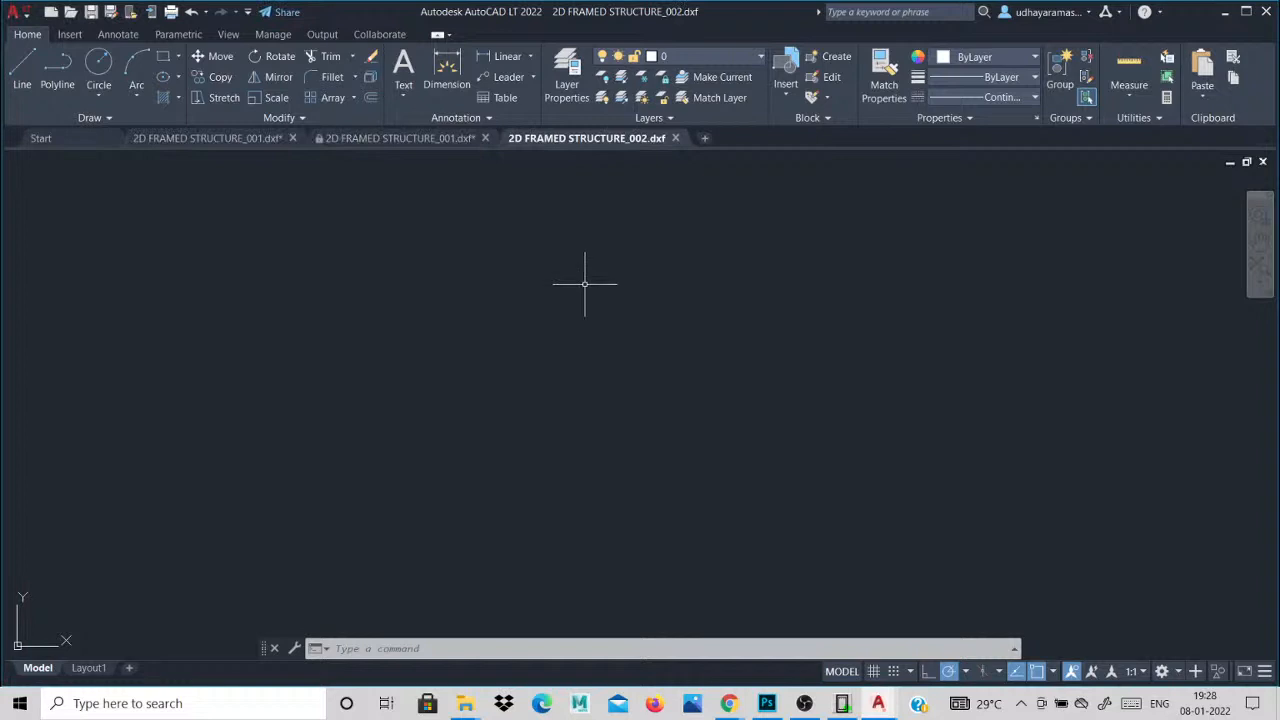
pyautogui.scroll(10, 514, 410)
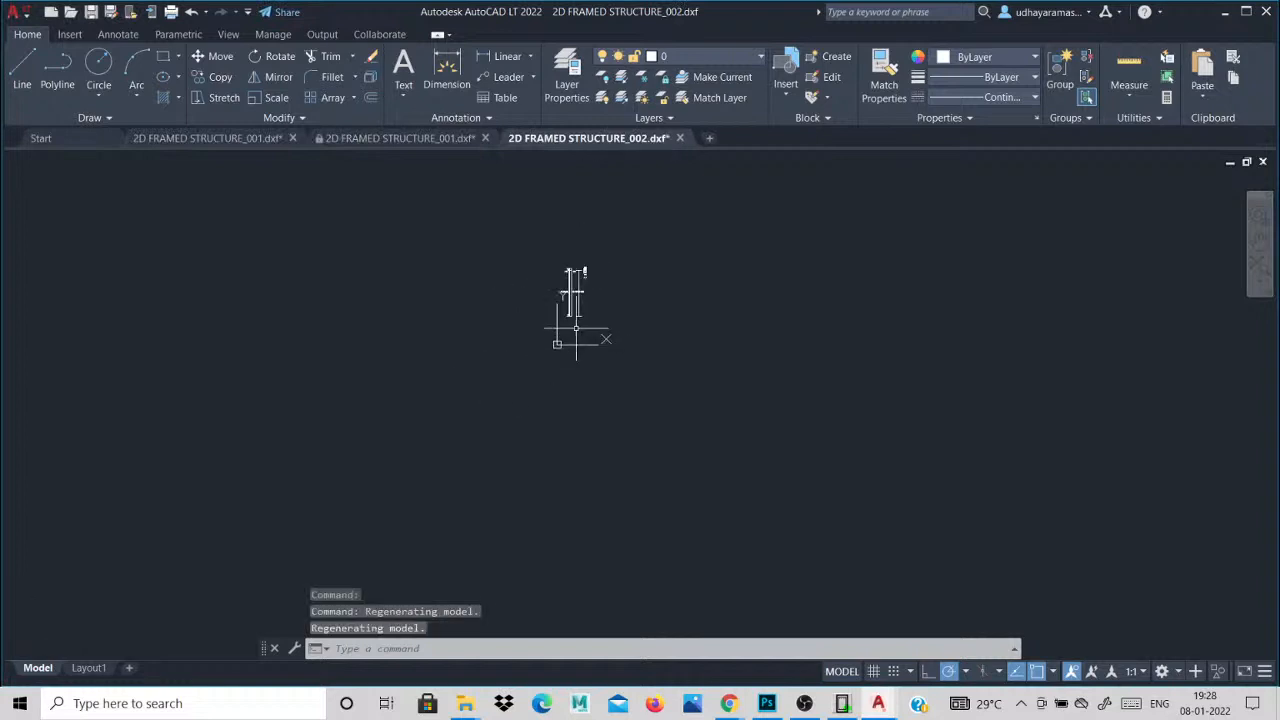
pyautogui.scroll(6, 540, 268)
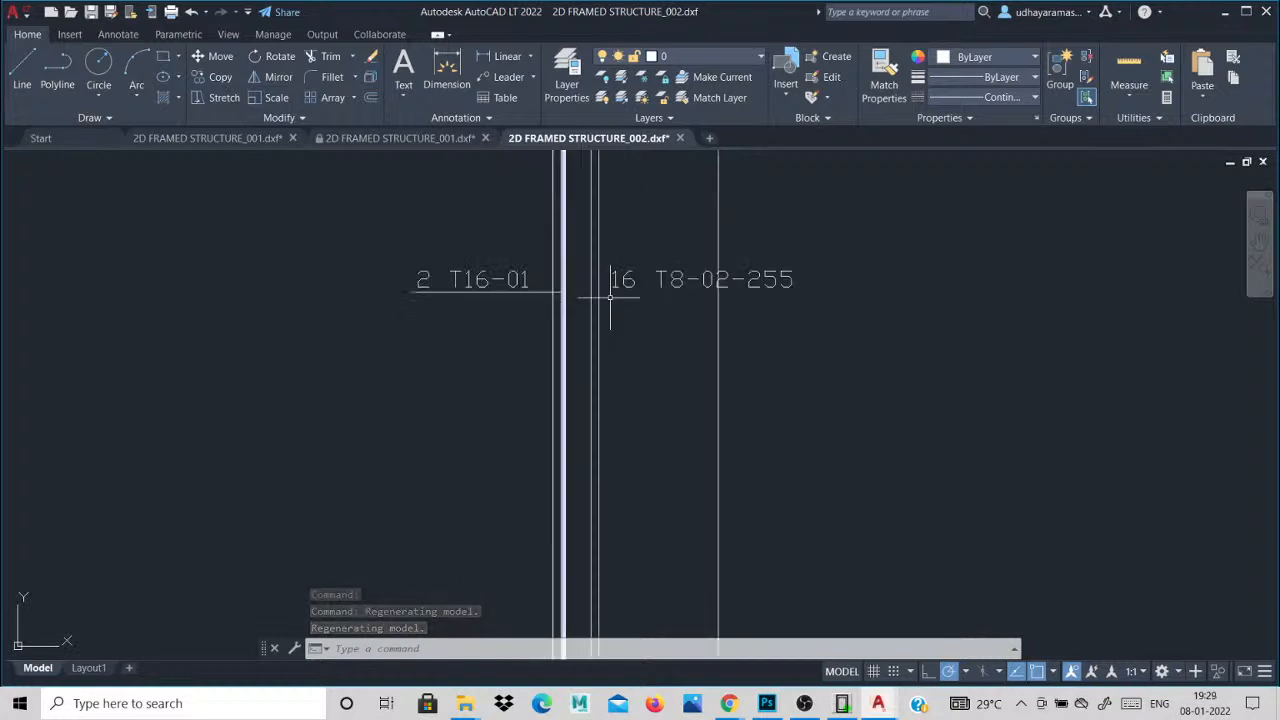
# Examine the column's section A-A with its link and corner bars, and the full column elevation in the drawing.
pyautogui.scroll(-2, 440, 364)
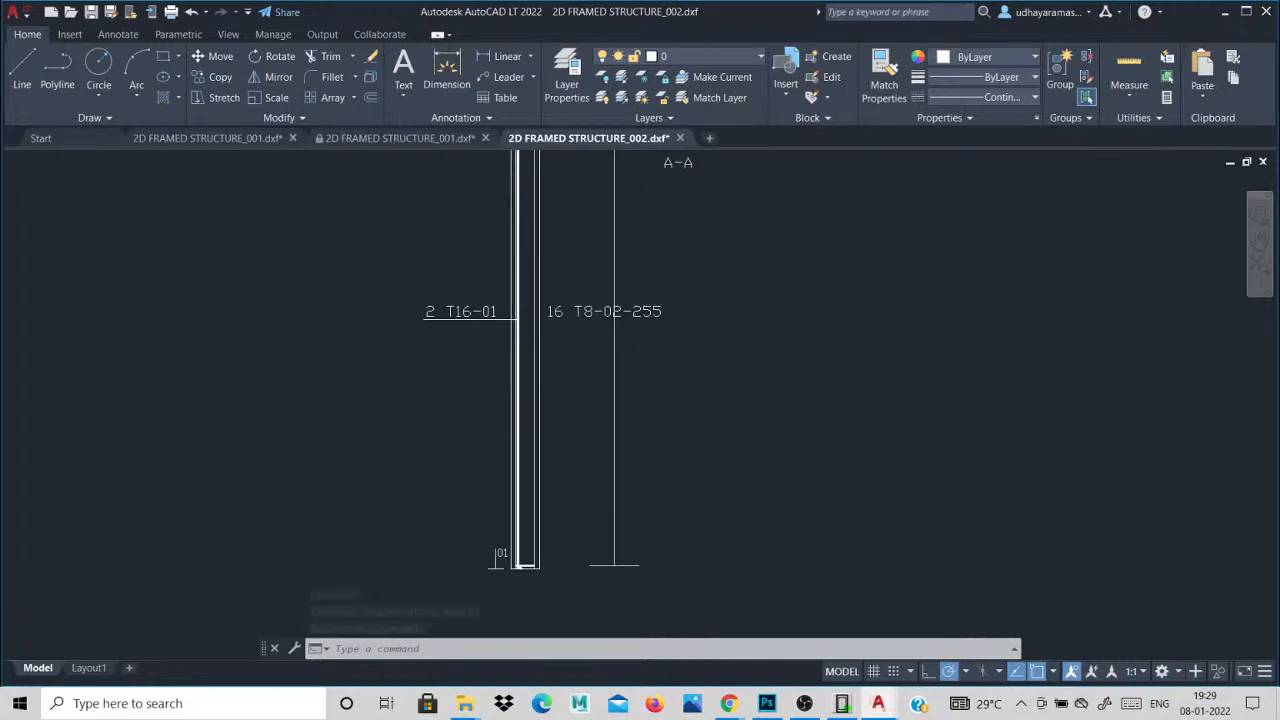
pyautogui.scroll(3, 480, 300)
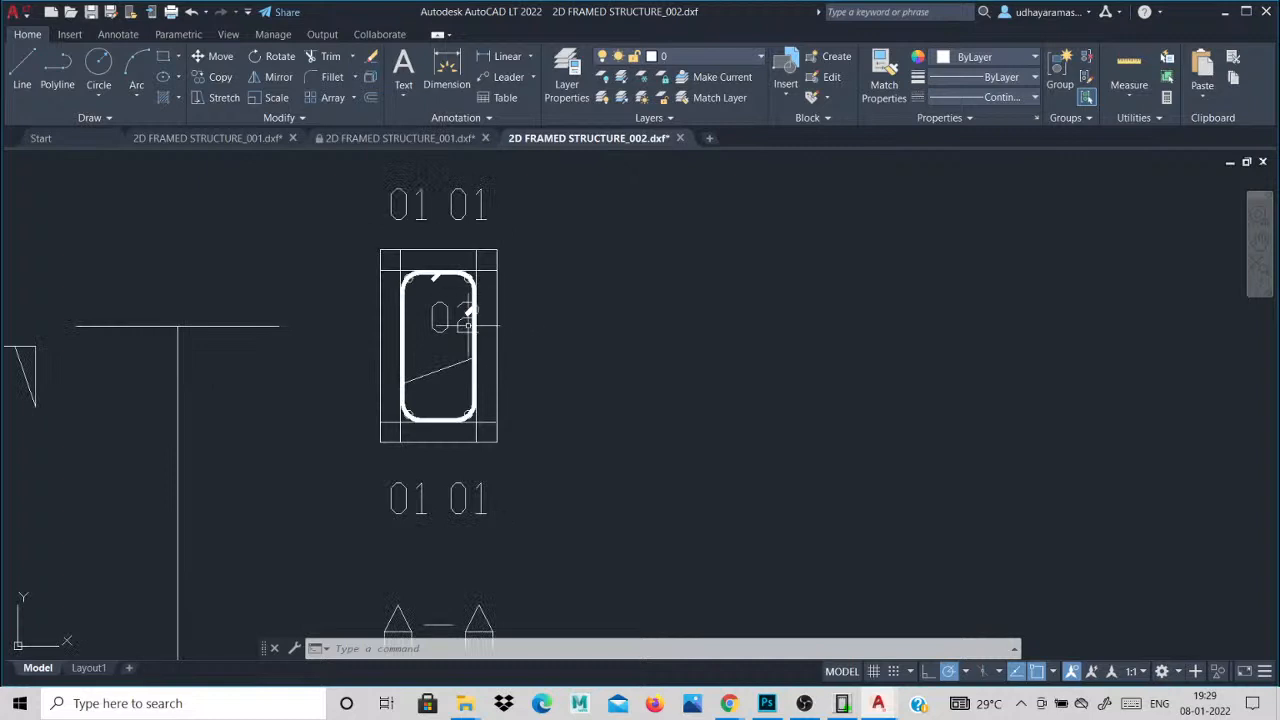
pyautogui.scroll(-4, 510, 297)
pyautogui.scroll(-2, 497, 353)
pyautogui.scroll(4, 434, 434)
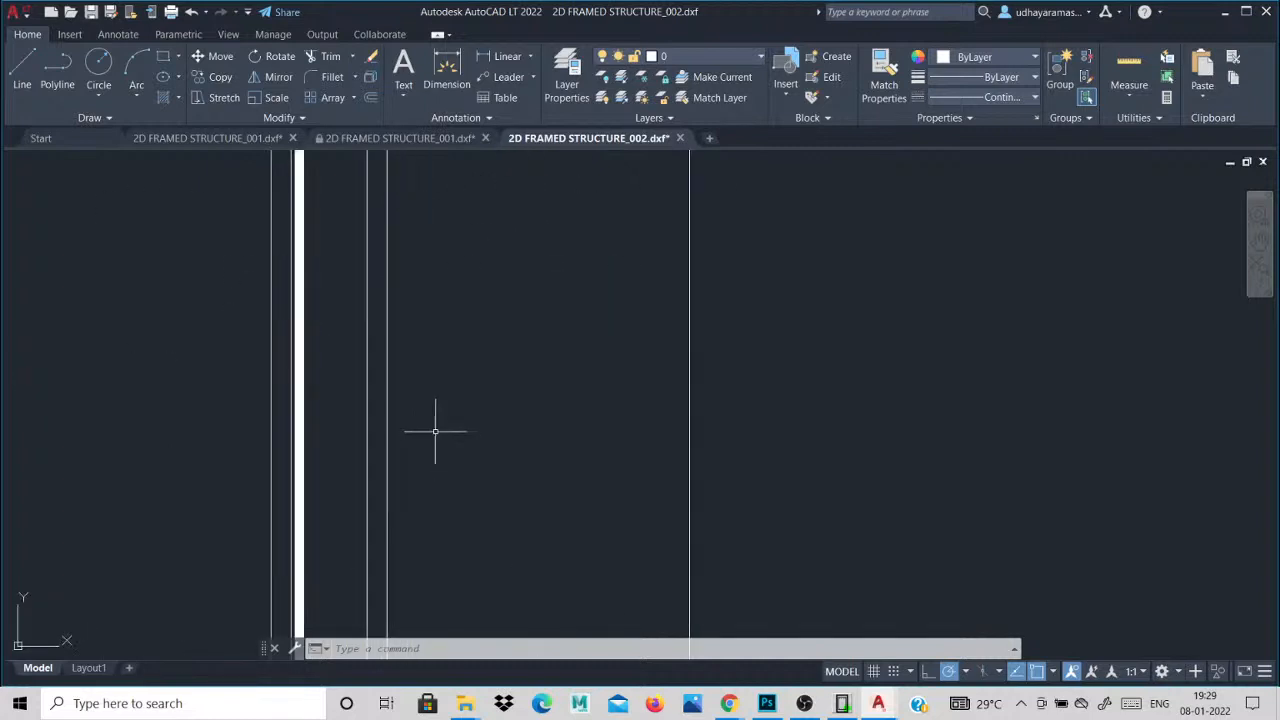
pyautogui.scroll(-4, 427, 390)
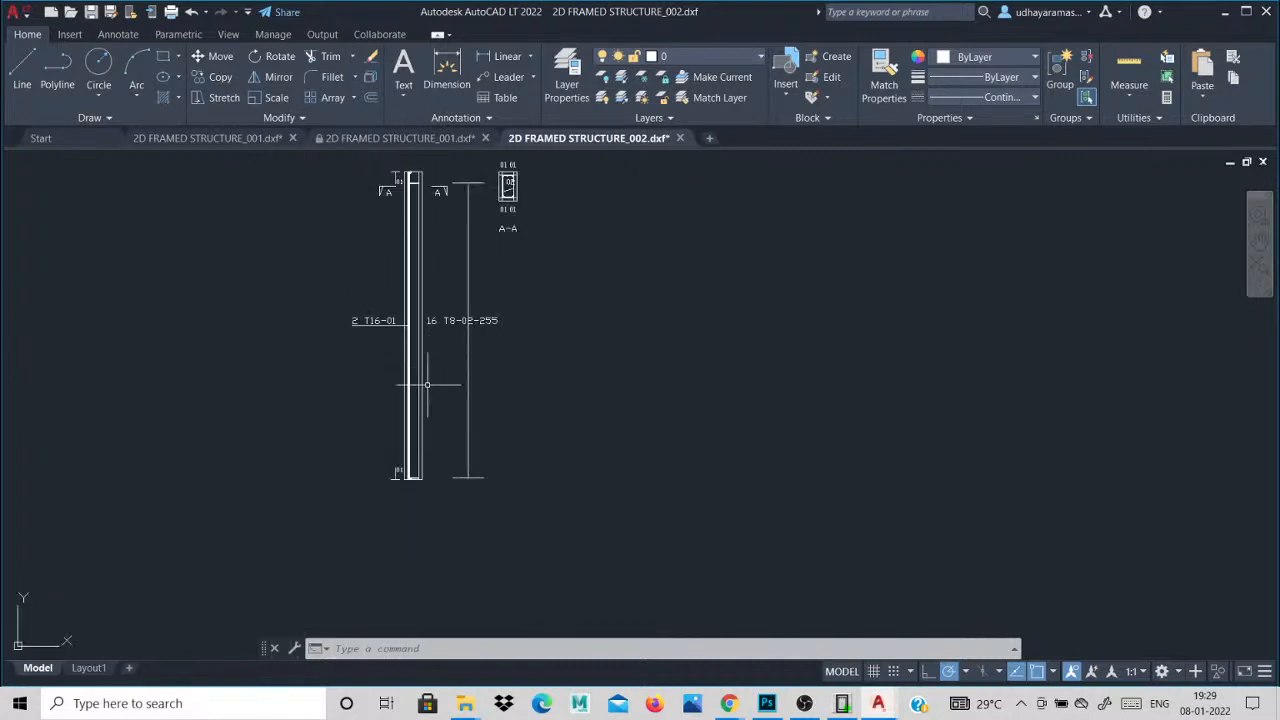
pyautogui.scroll(2, 427, 384)
pyautogui.scroll(-4, 424, 348)
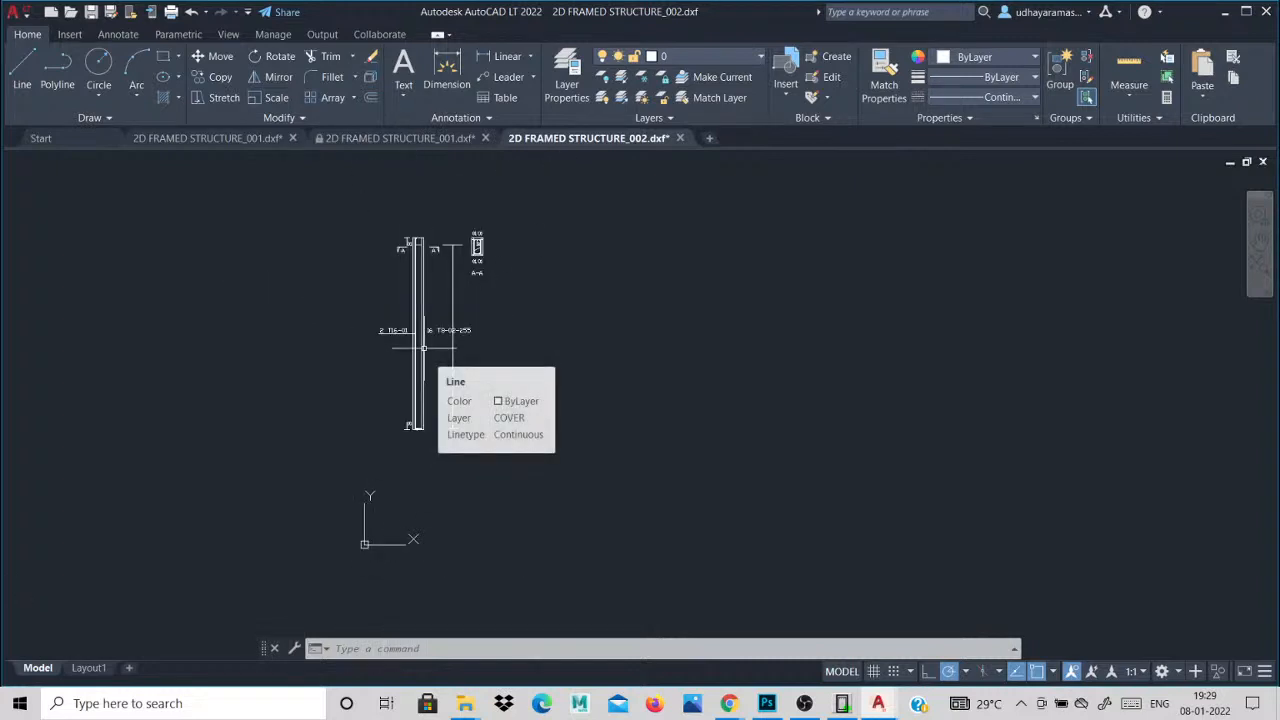
pyautogui.scroll(2, 424, 348)
pyautogui.scroll(-4, 424, 348)
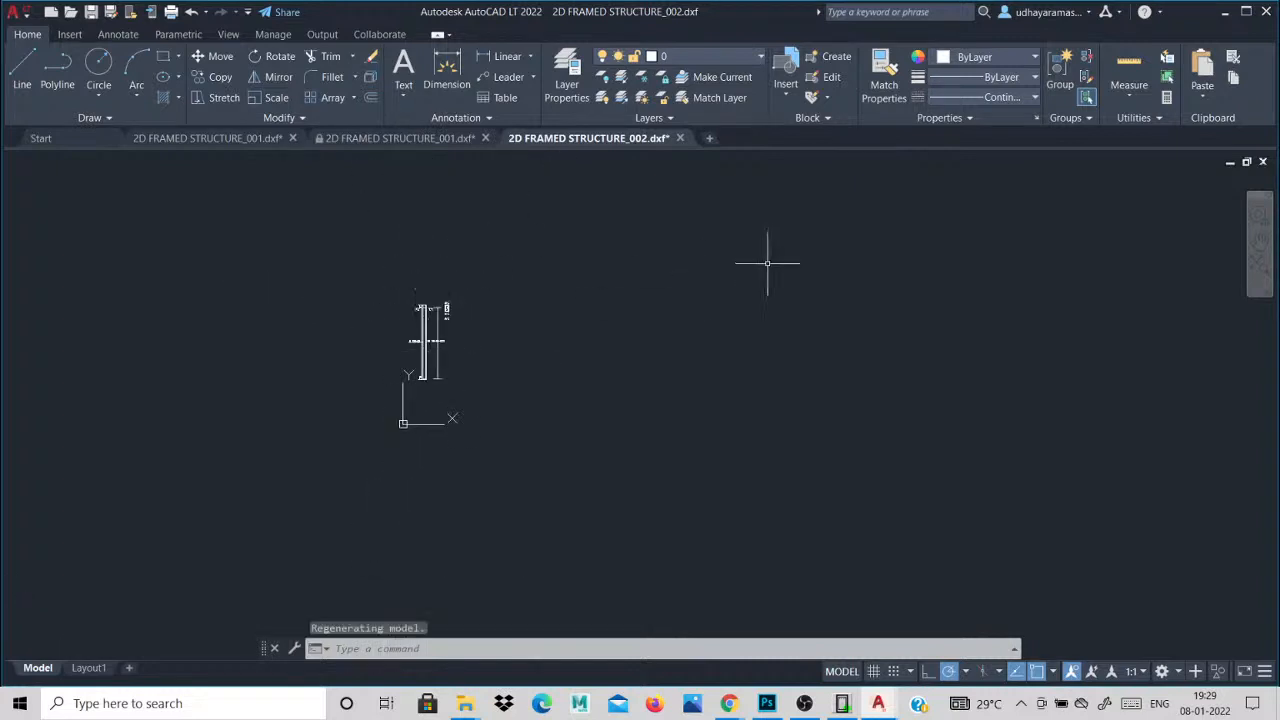
# Put AutoCAD aside, close STAAD.Pro RC Designer, and launch STAAD.Pro V8i from the desktop.
pyautogui.click(1226, 14)
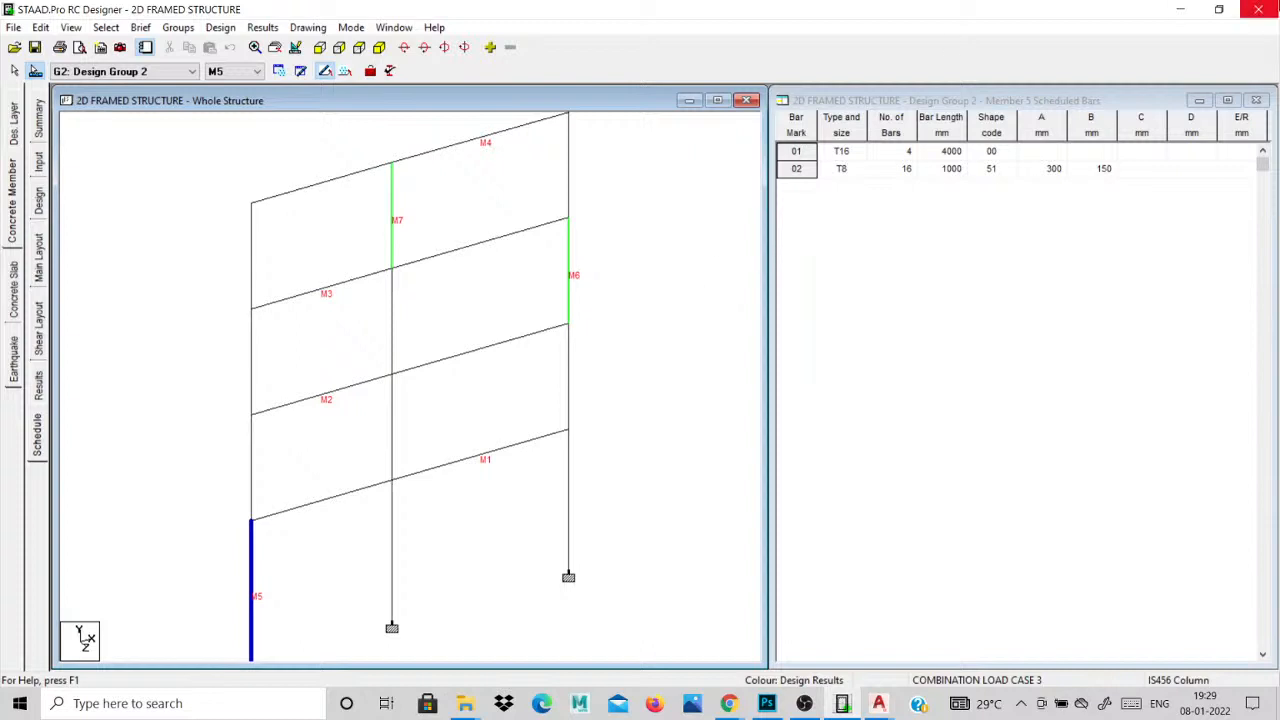
pyautogui.click(1258, 9)
pyautogui.click(645, 387)
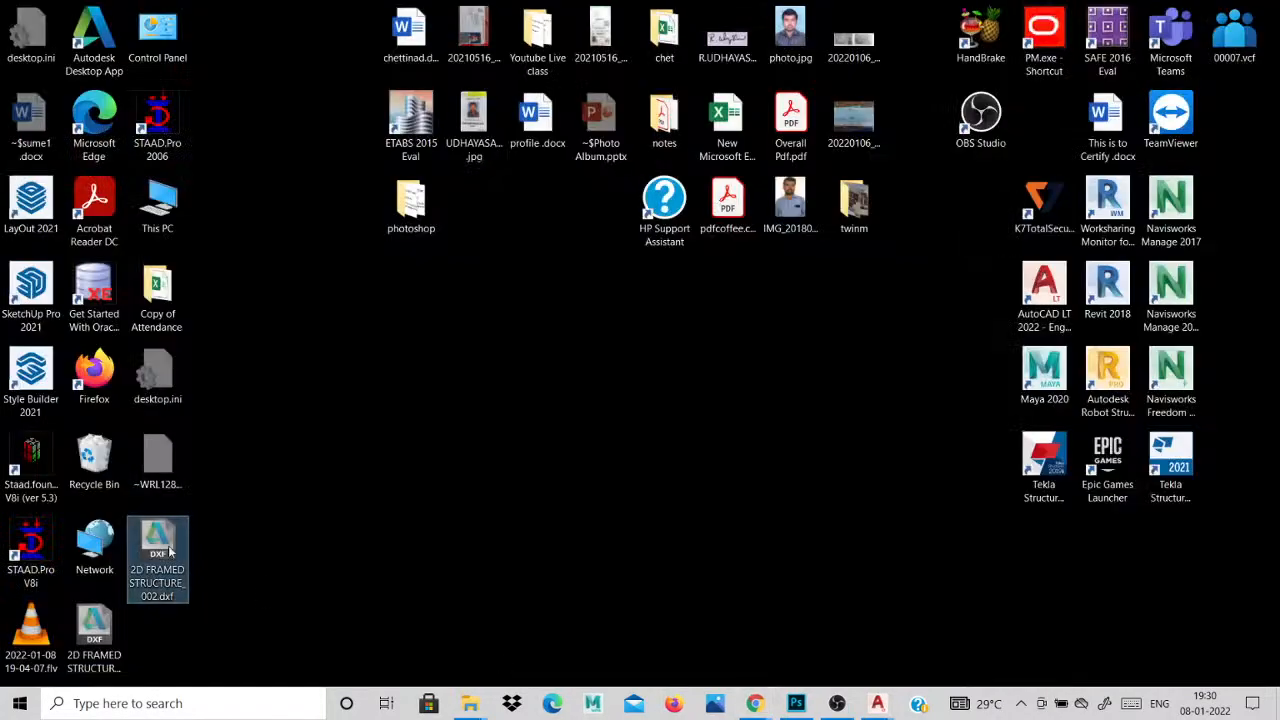
pyautogui.doubleClick(31, 552)
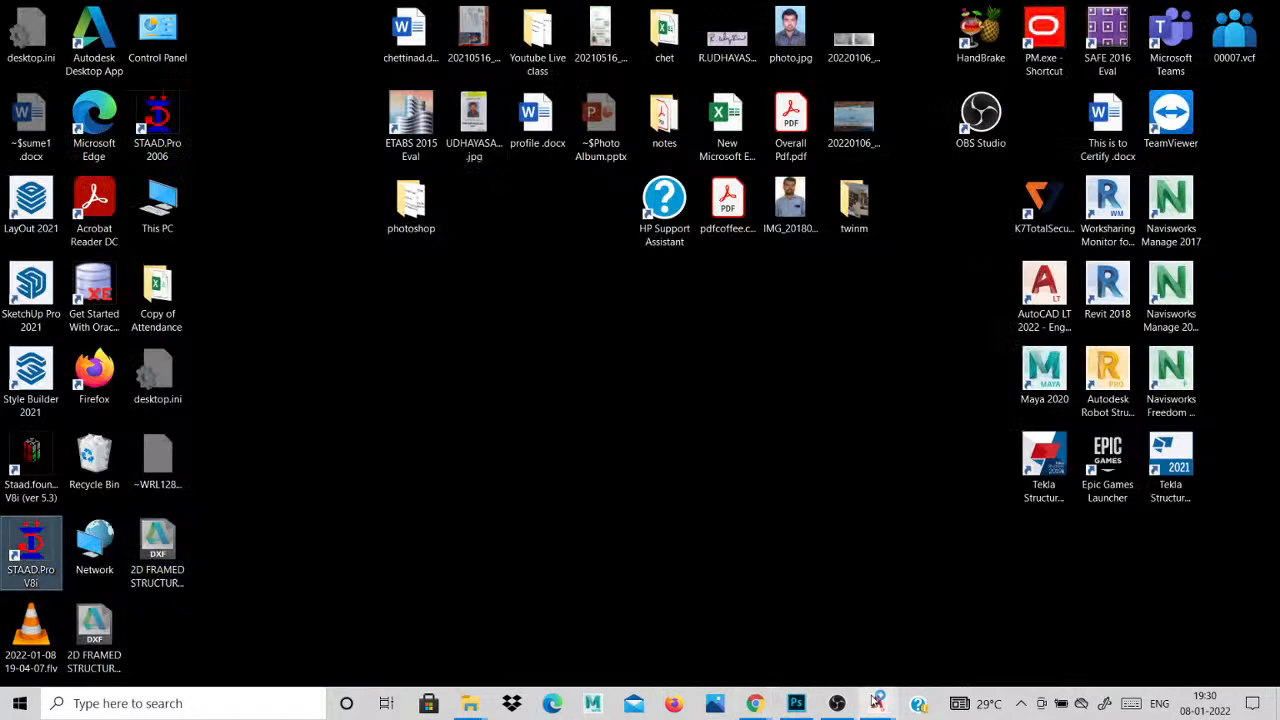
# Close the open 2D FRAMED STRUCTURE_001 and 2D FRAMED STRUCTURE_002 drawings and exit AutoCAD without saving changes.
pyautogui.moveTo(877, 702)
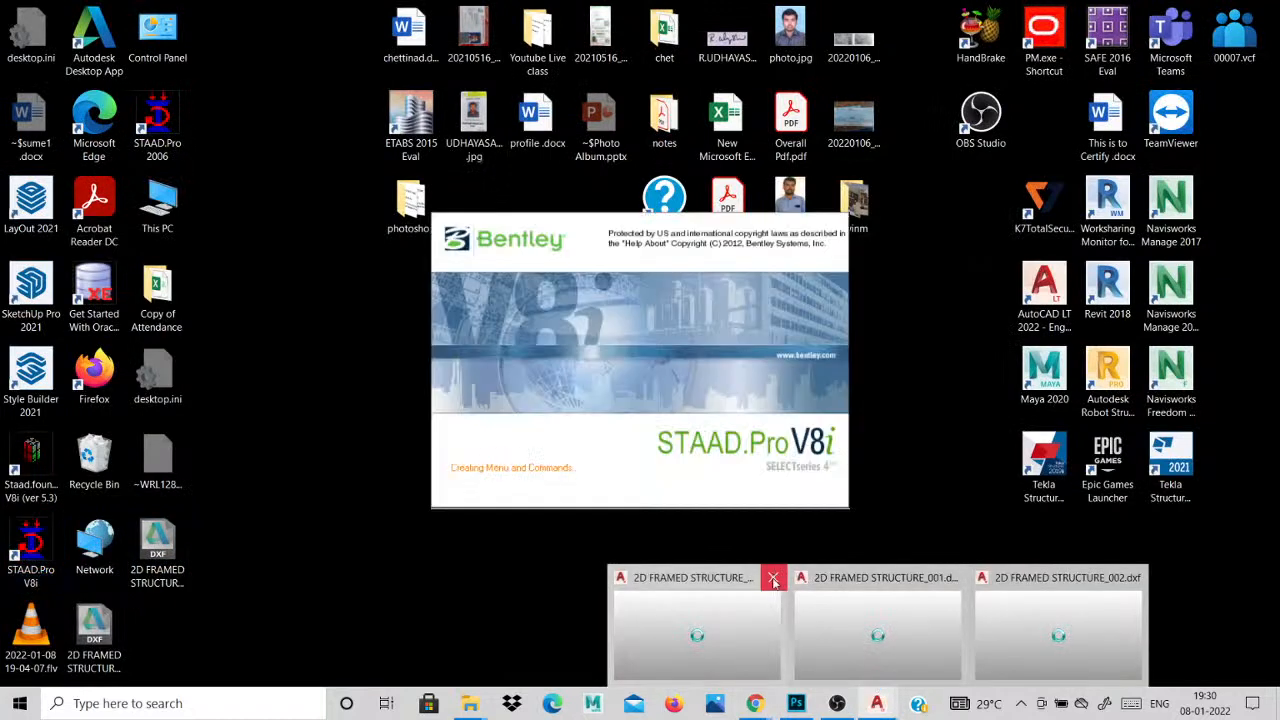
pyautogui.click(773, 580)
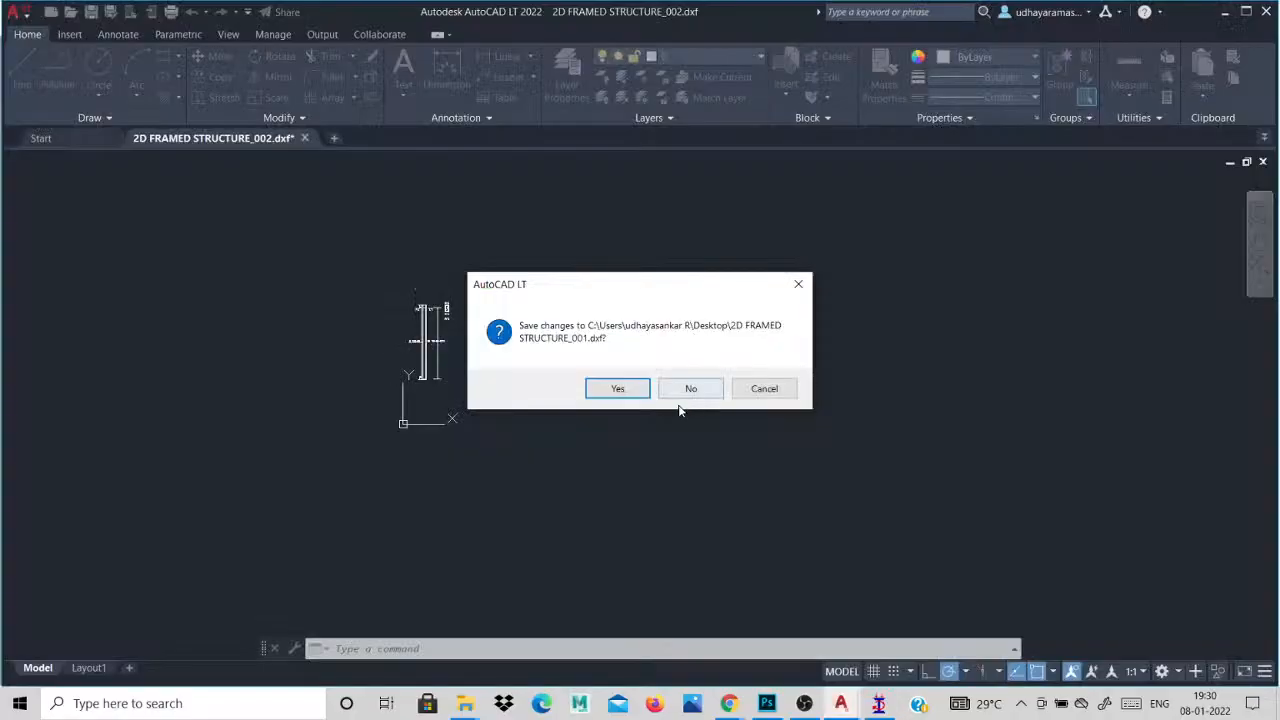
pyautogui.click(680, 393)
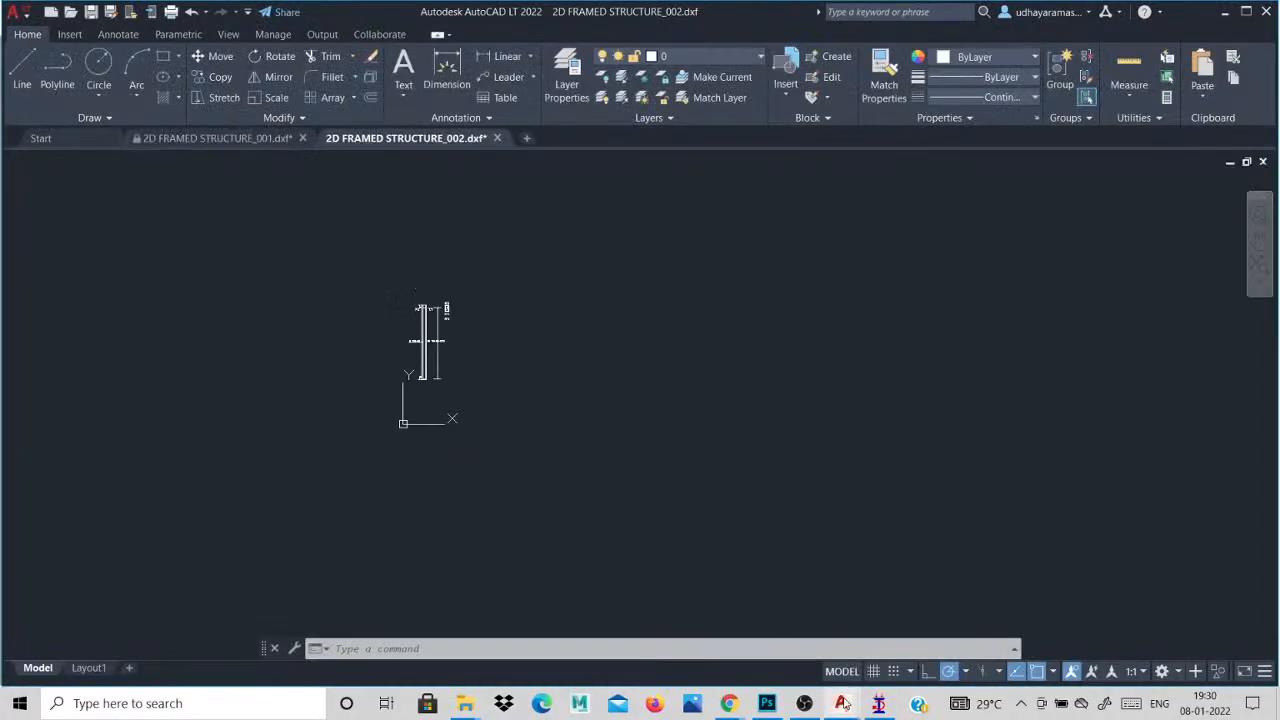
pyautogui.moveTo(841, 703)
pyautogui.click(827, 590)
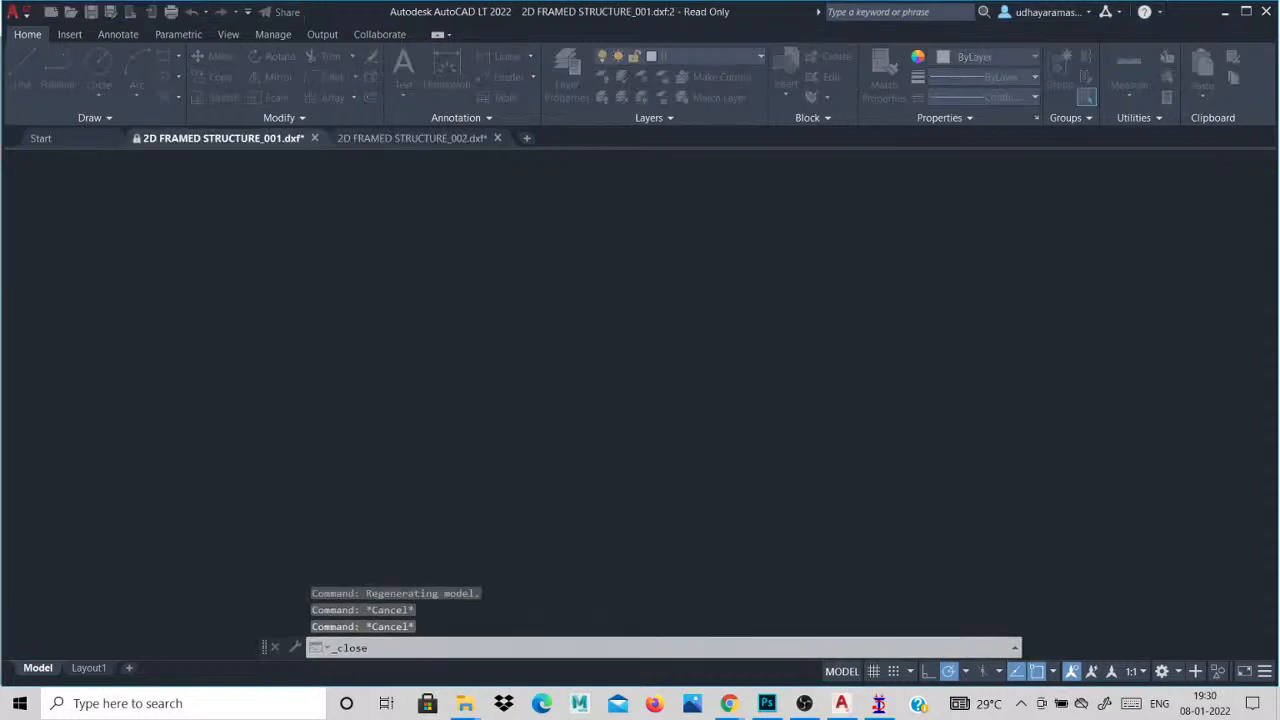
pyautogui.moveTo(845, 710)
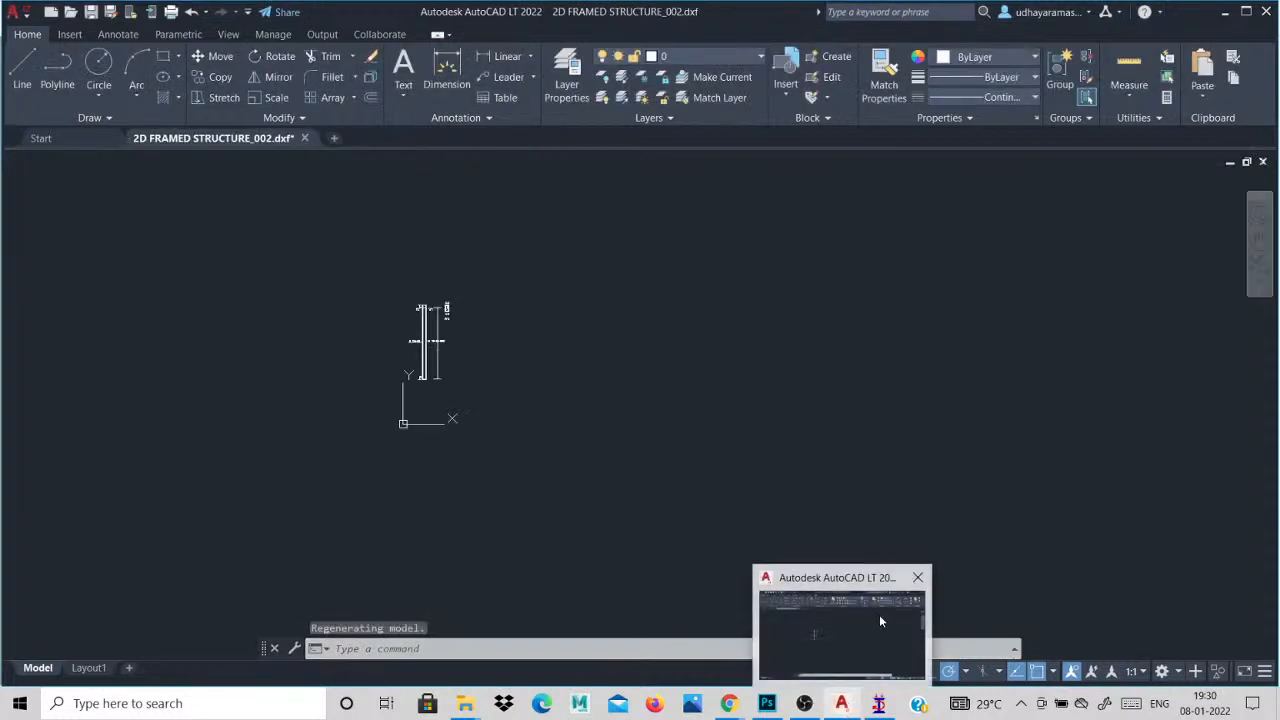
pyautogui.click(919, 578)
pyautogui.click(705, 393)
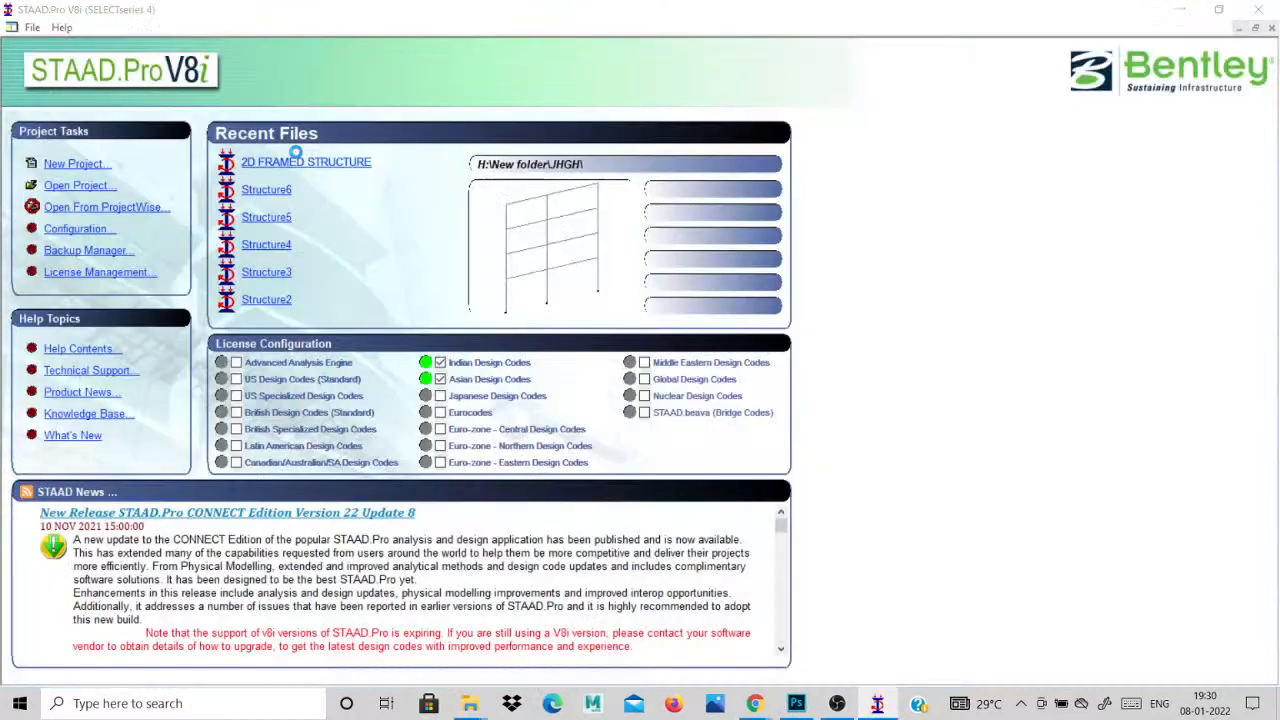
# Open the recent 2D FRAMED STRUCTURE model in STAAD.Pro and run its analysis, staying in modeling mode.
pyautogui.click(296, 161)
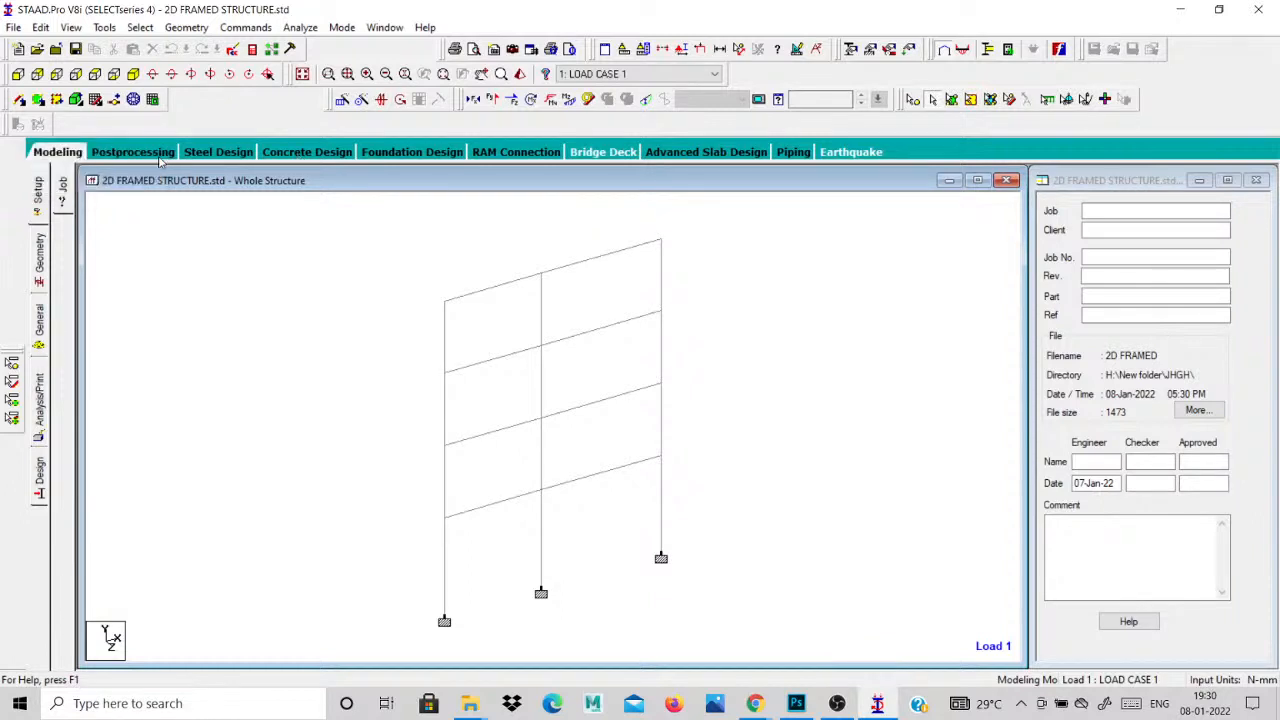
pyautogui.click(305, 29)
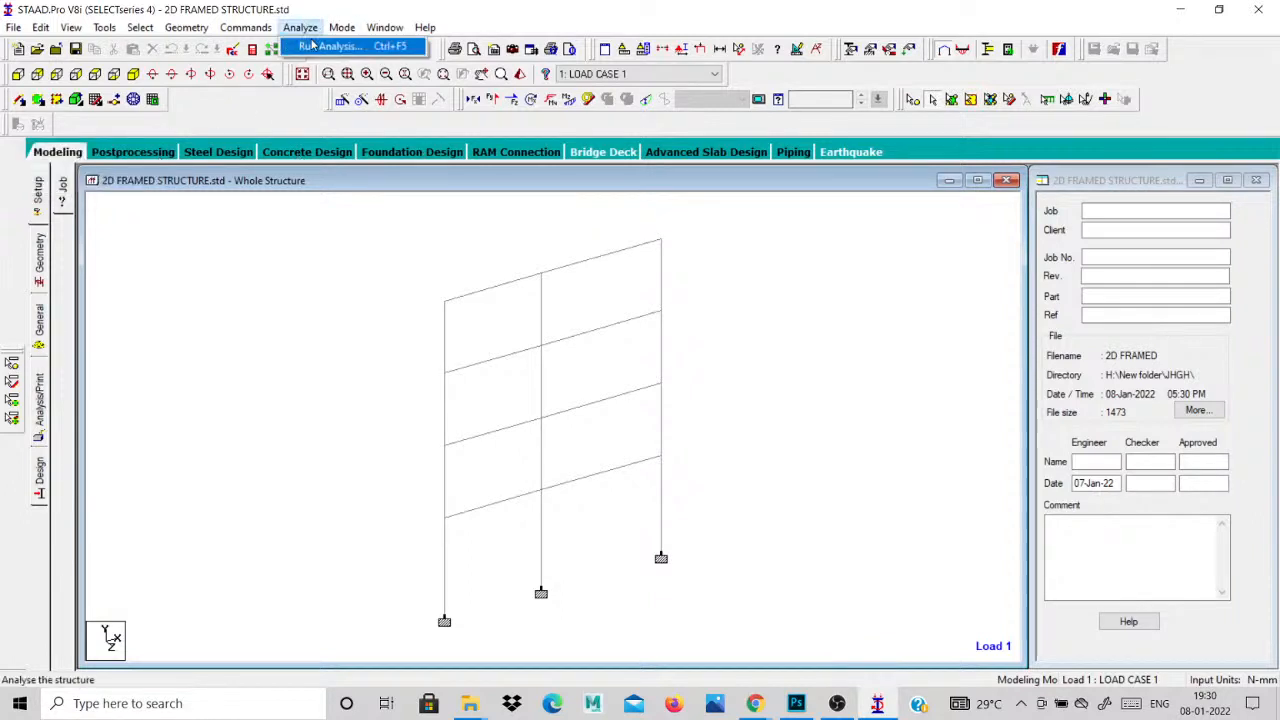
pyautogui.click(320, 46)
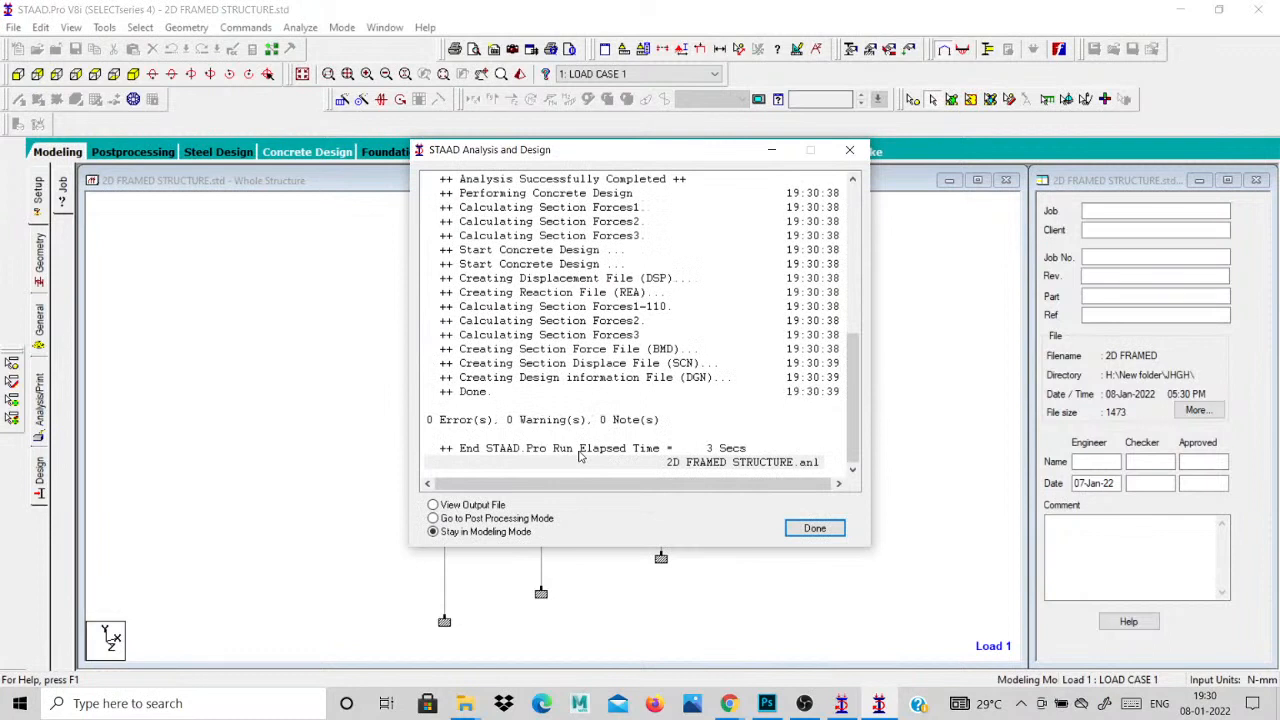
pyautogui.click(815, 528)
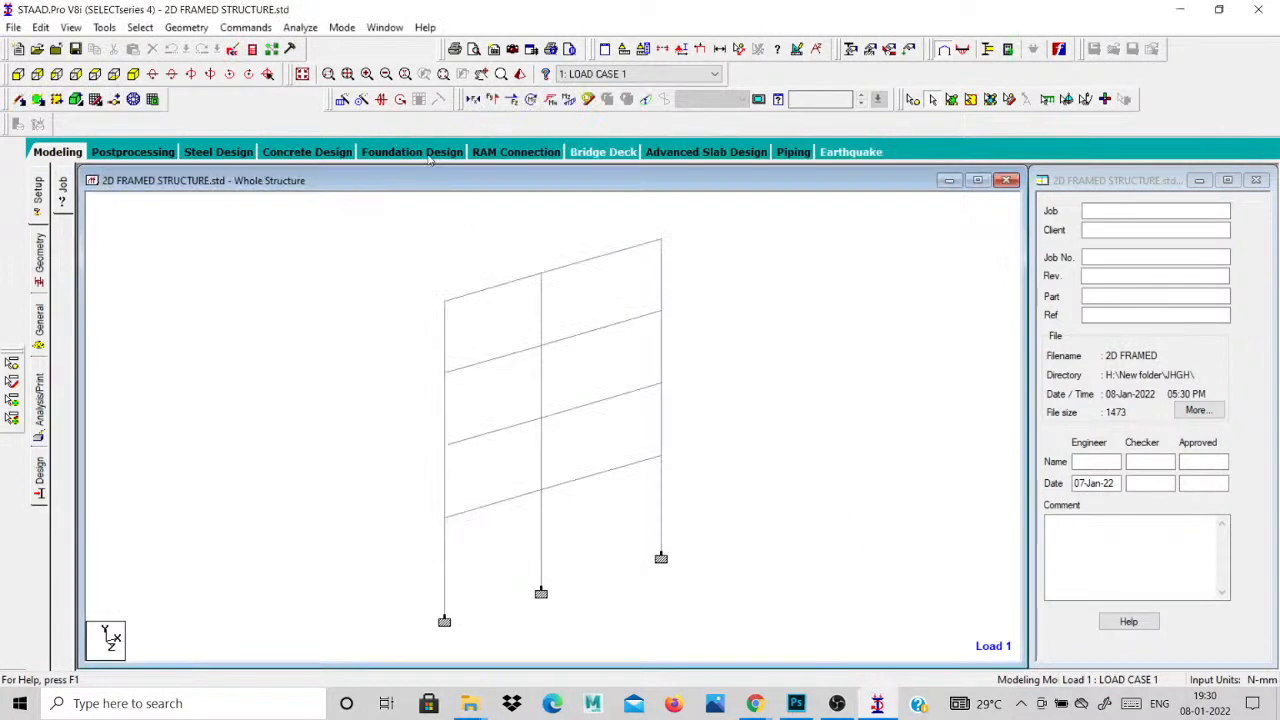
# Start foundation design for all supports with only COMBINATION LOAD CASE 3 included, and send the model to STAAD.foundation.
pyautogui.click(425, 158)
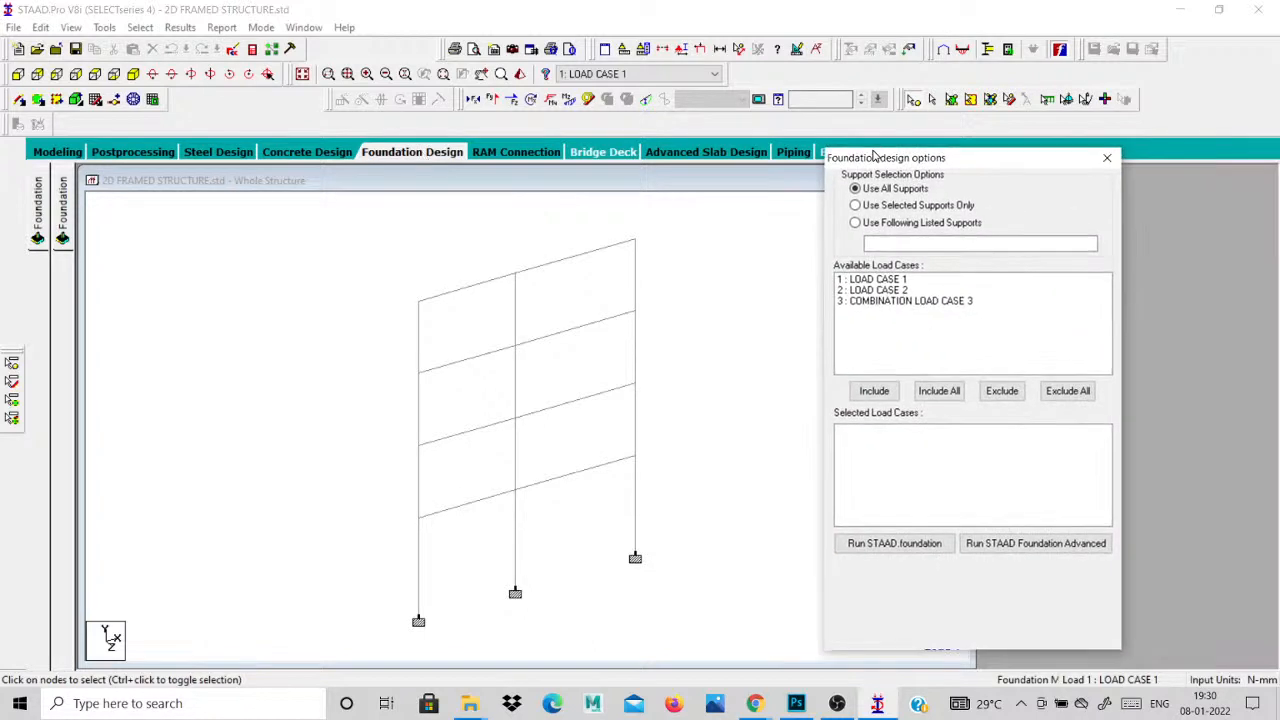
pyautogui.click(880, 281)
pyautogui.click(890, 292)
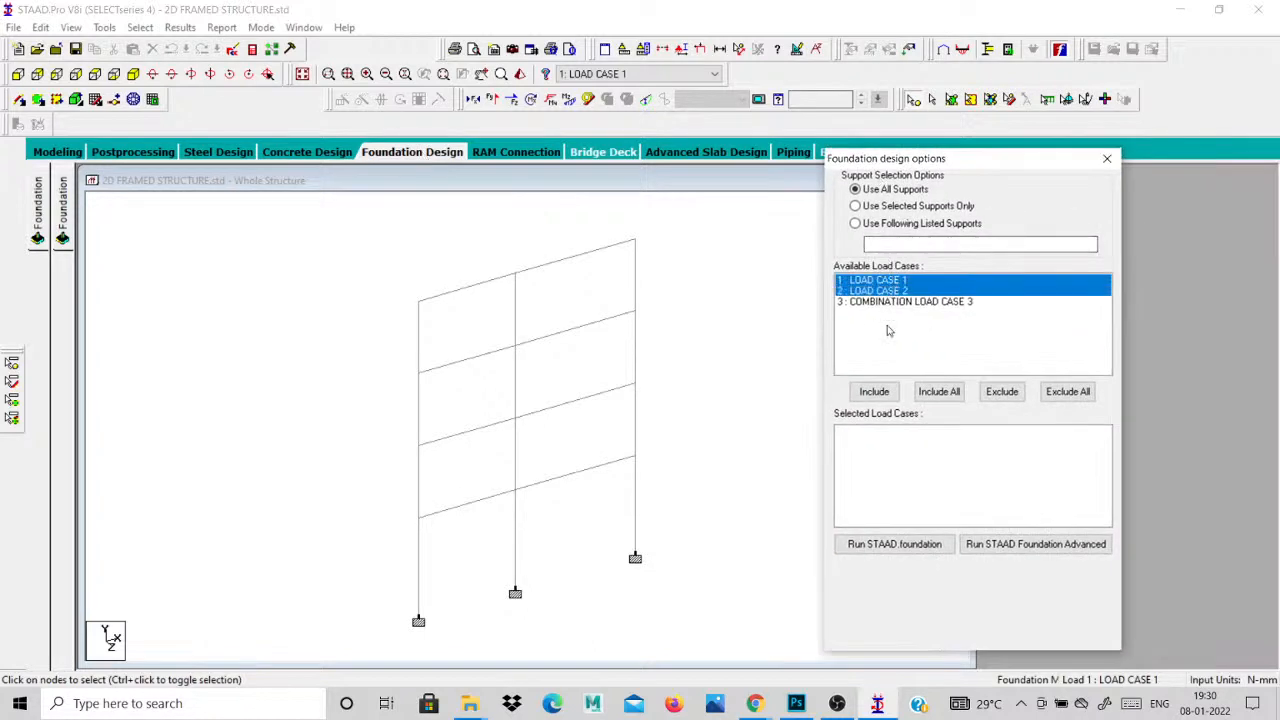
pyautogui.click(882, 292)
pyautogui.click(879, 303)
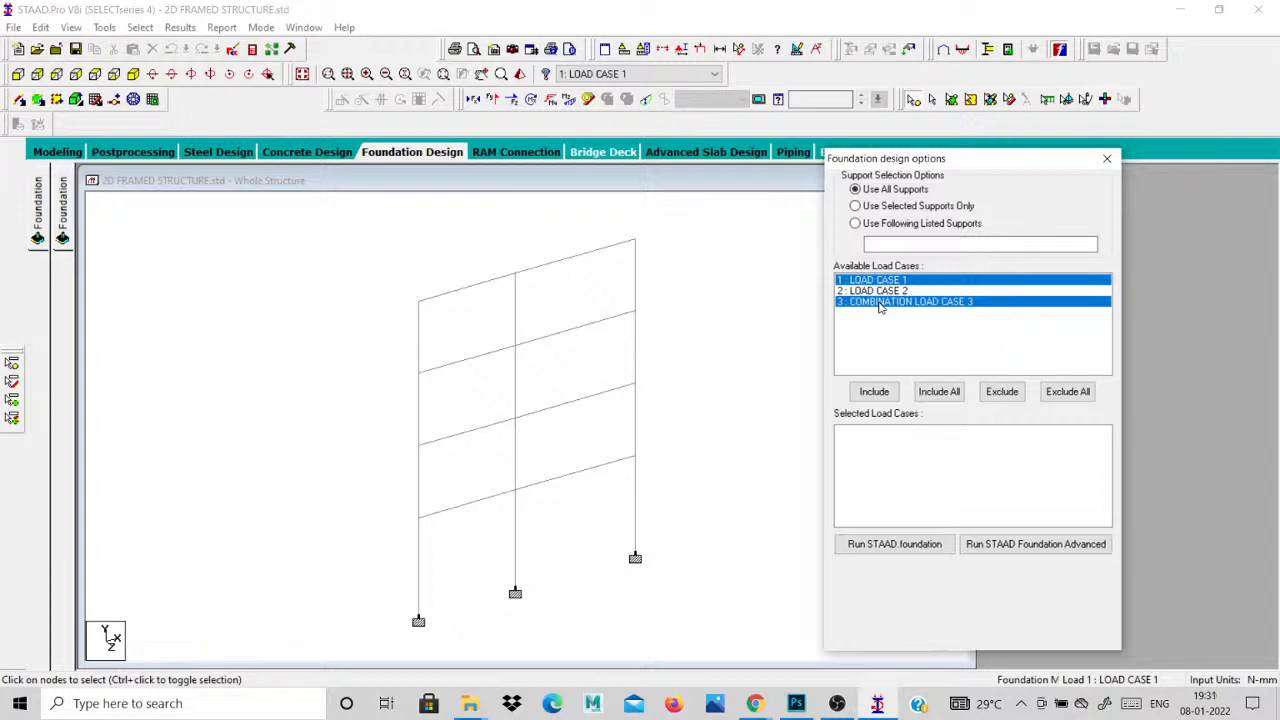
pyautogui.click(880, 304)
pyautogui.click(880, 305)
pyautogui.click(877, 284)
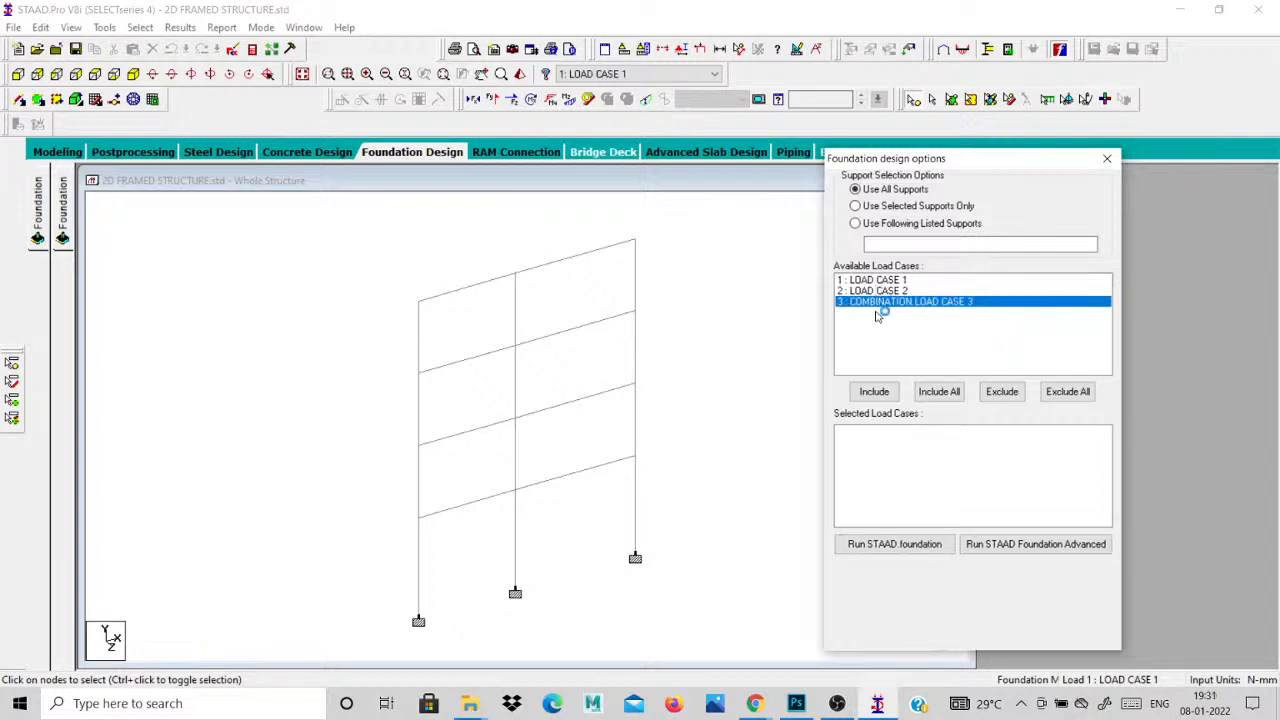
pyautogui.click(874, 391)
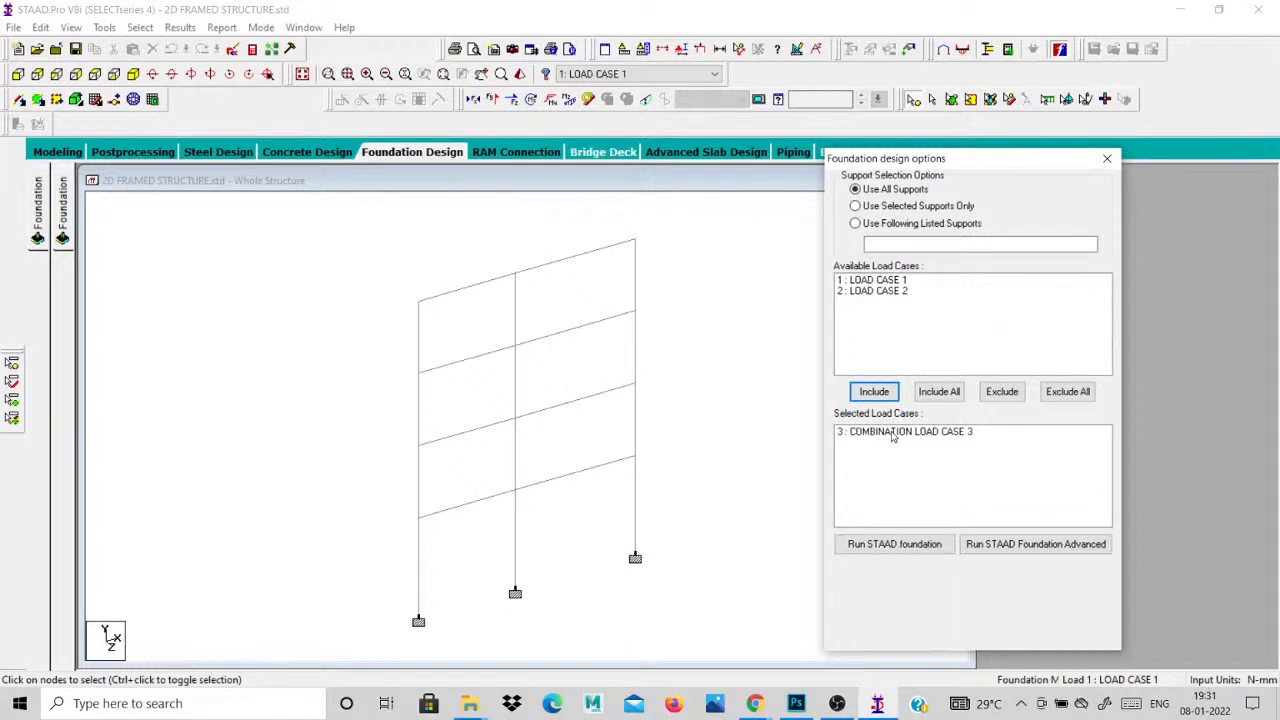
pyautogui.click(883, 547)
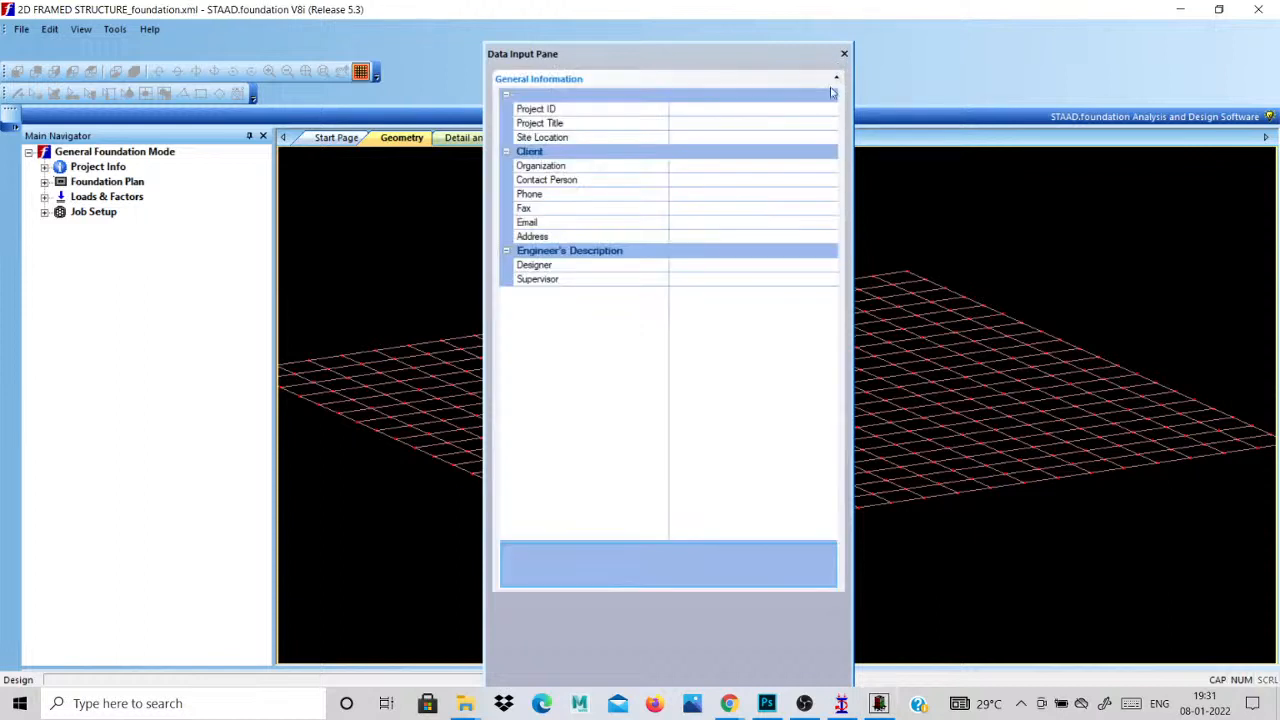
# Close the general information pane and inspect the imported column supports and their load arrows in the geometry view.
pyautogui.click(844, 53)
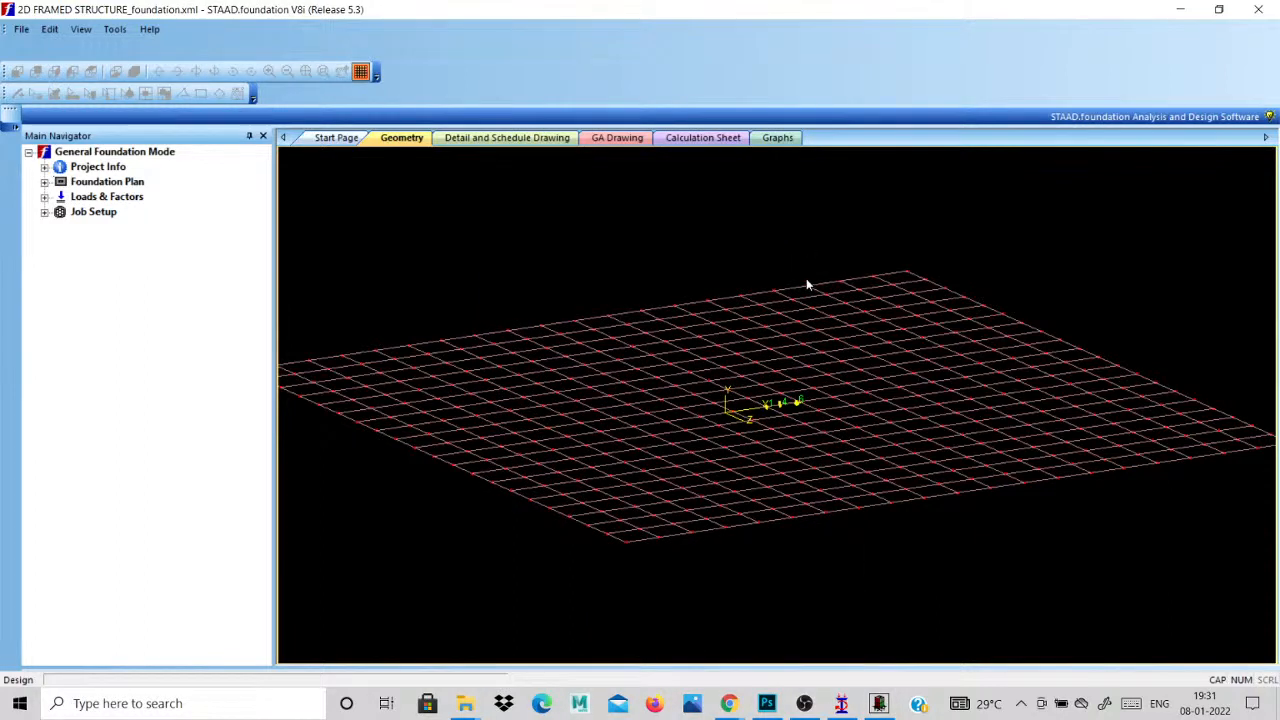
pyautogui.scroll(5, 770, 408)
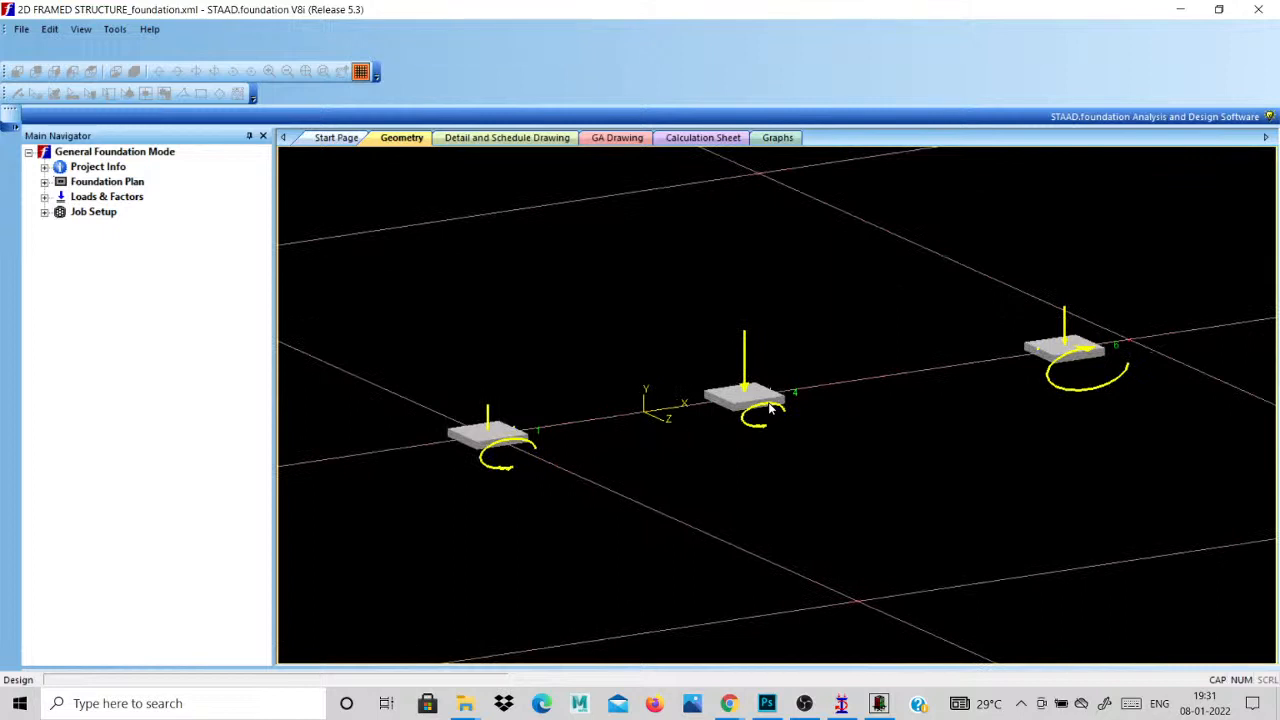
pyautogui.scroll(-1, 770, 420)
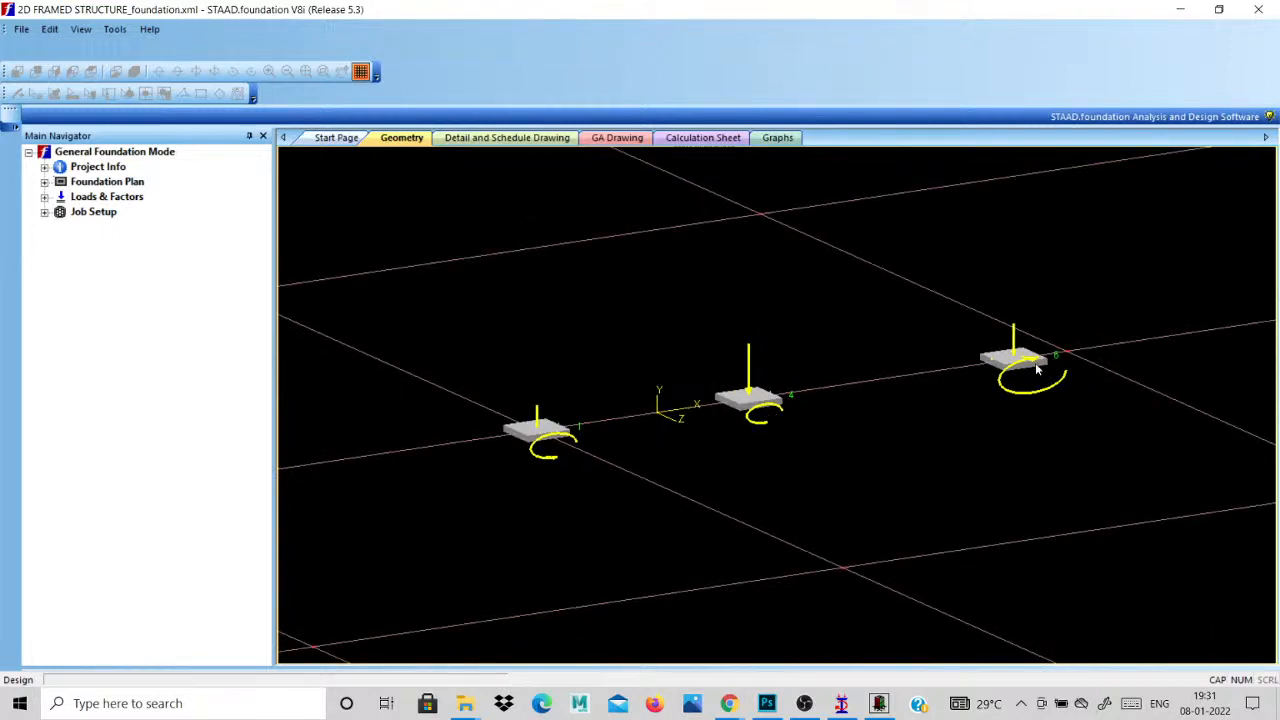
pyautogui.scroll(1, 1035, 362)
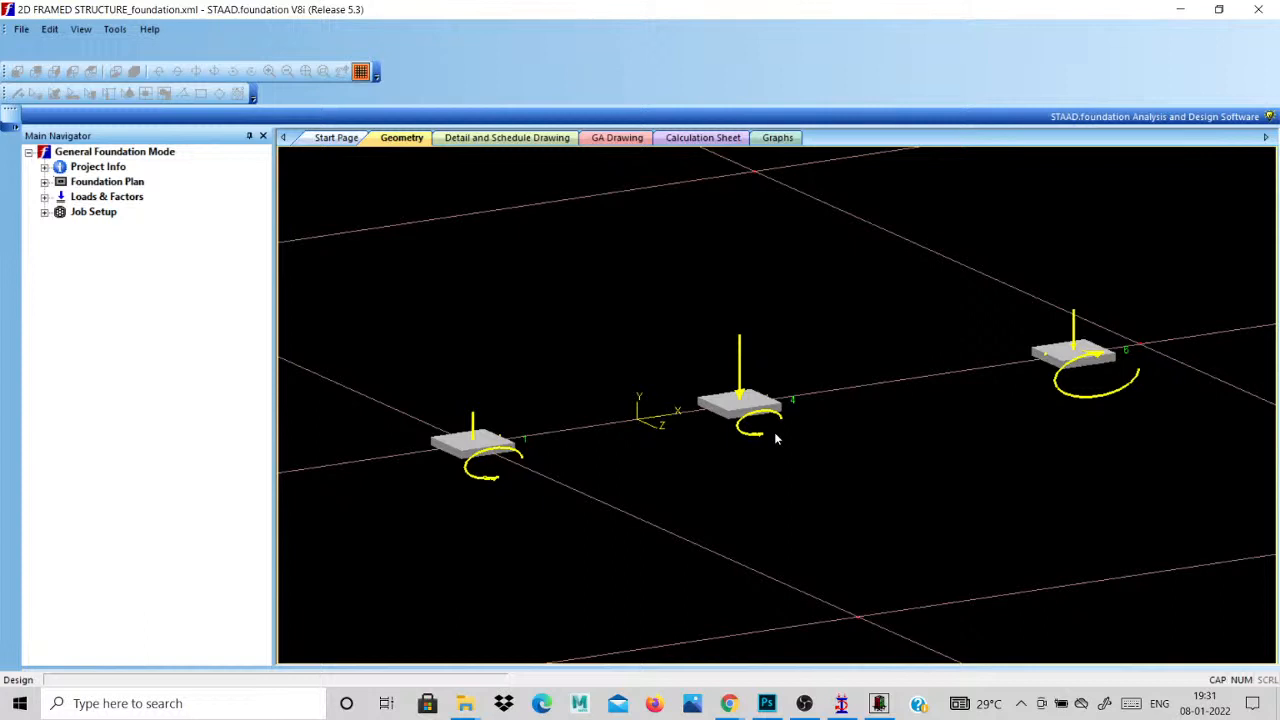
# Review the column positions and column dimensions of the foundation plan, and close the data pane.
pyautogui.click(45, 183)
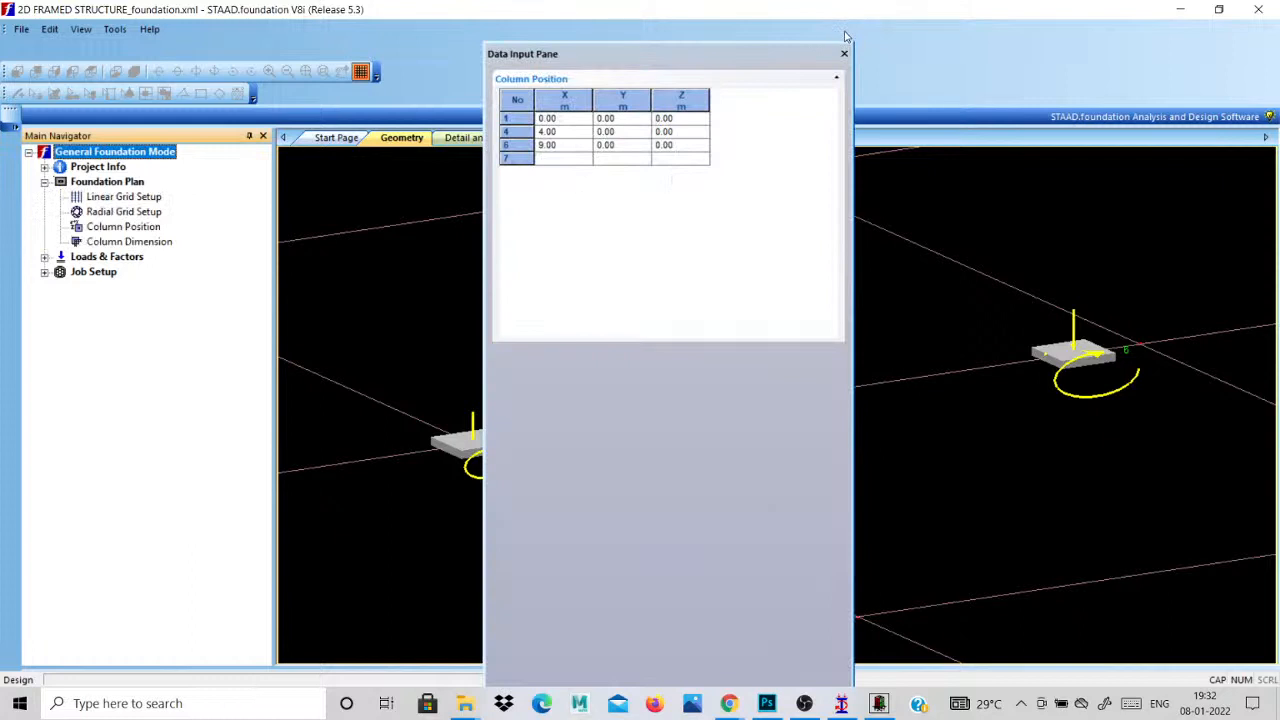
pyautogui.click(100, 228)
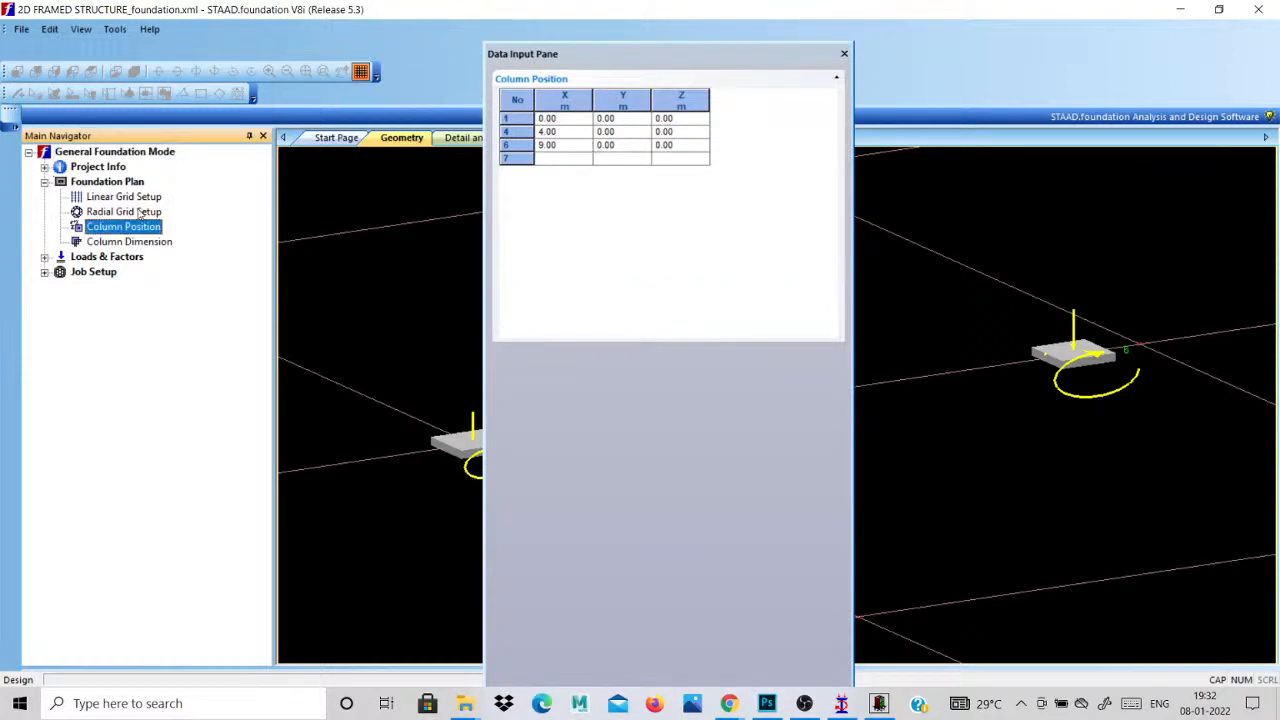
pyautogui.click(120, 242)
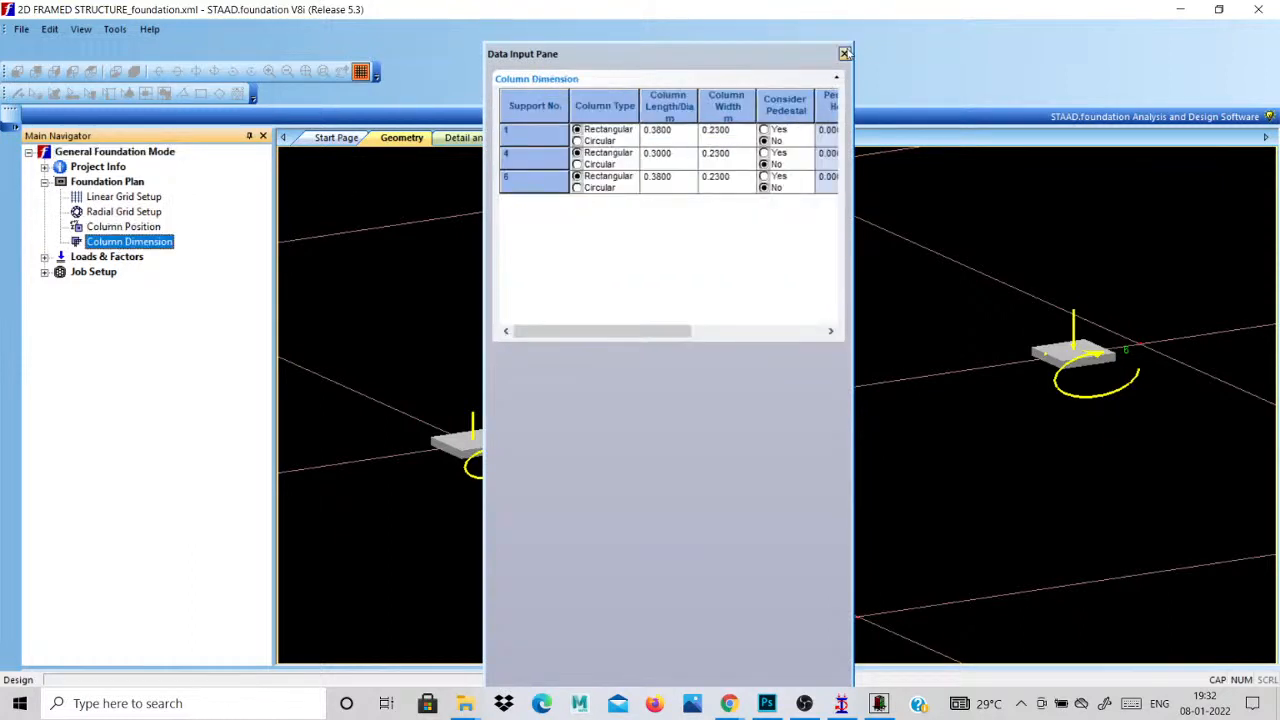
pyautogui.click(845, 53)
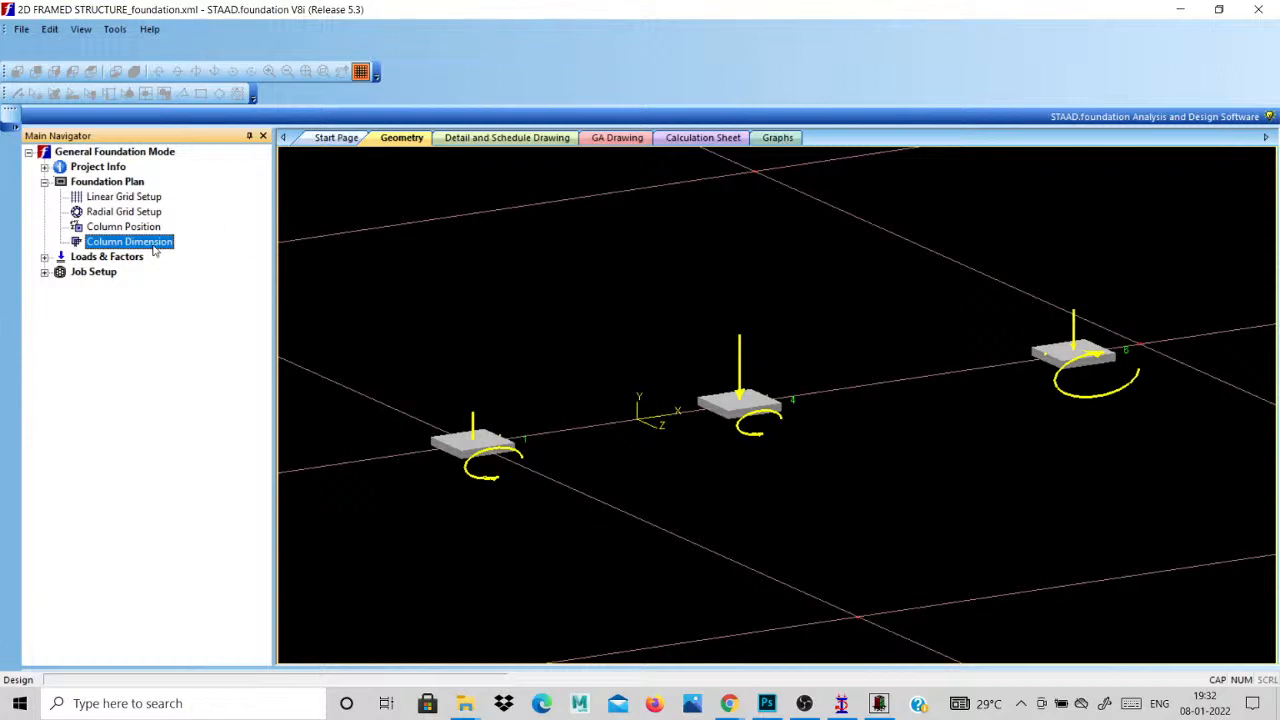
# Examine the column reaction loads of COMBINATION LOAD CASE 3 for supports 1, 4 and 6, and close the load description.
pyautogui.click(49, 261)
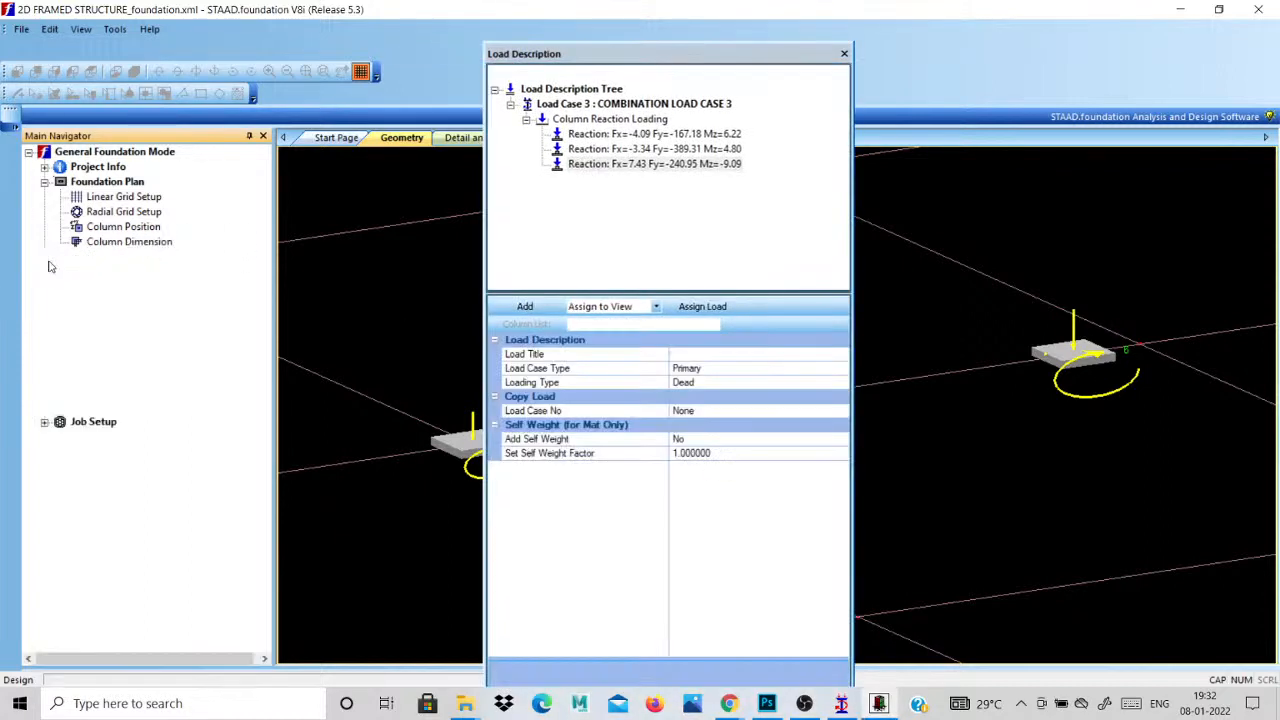
pyautogui.click(660, 134)
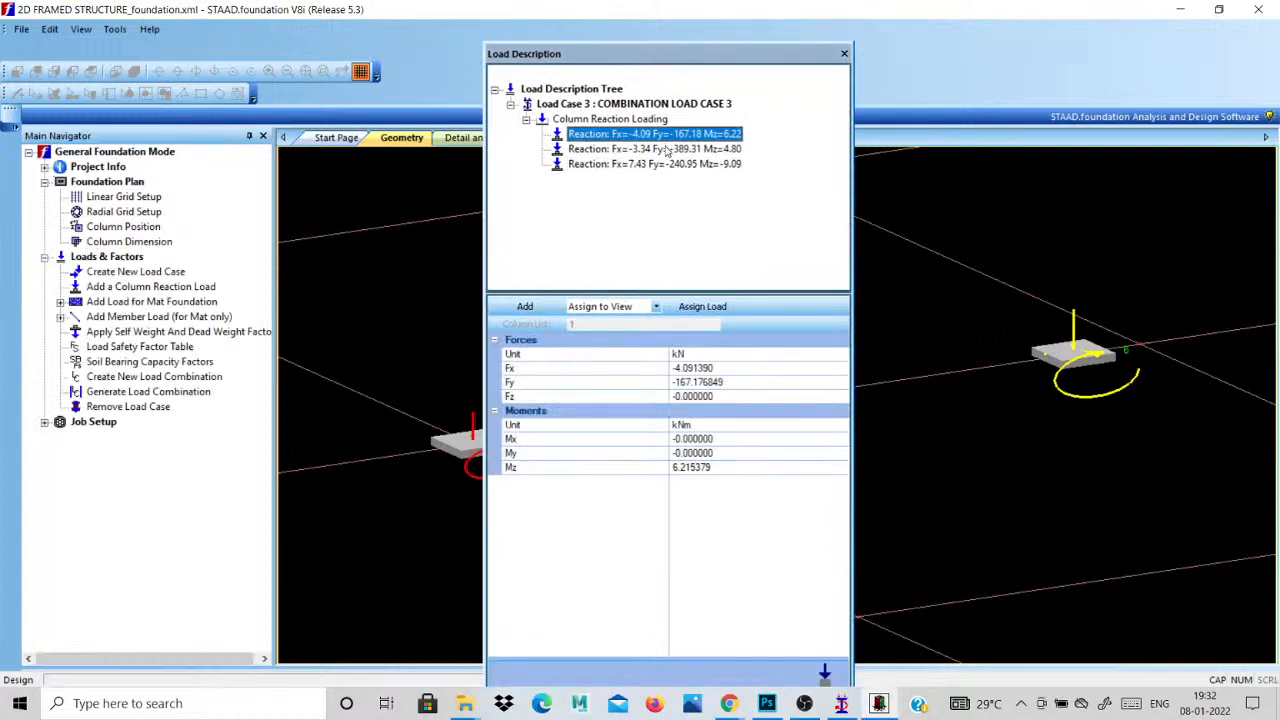
pyautogui.click(666, 149)
pyautogui.click(664, 164)
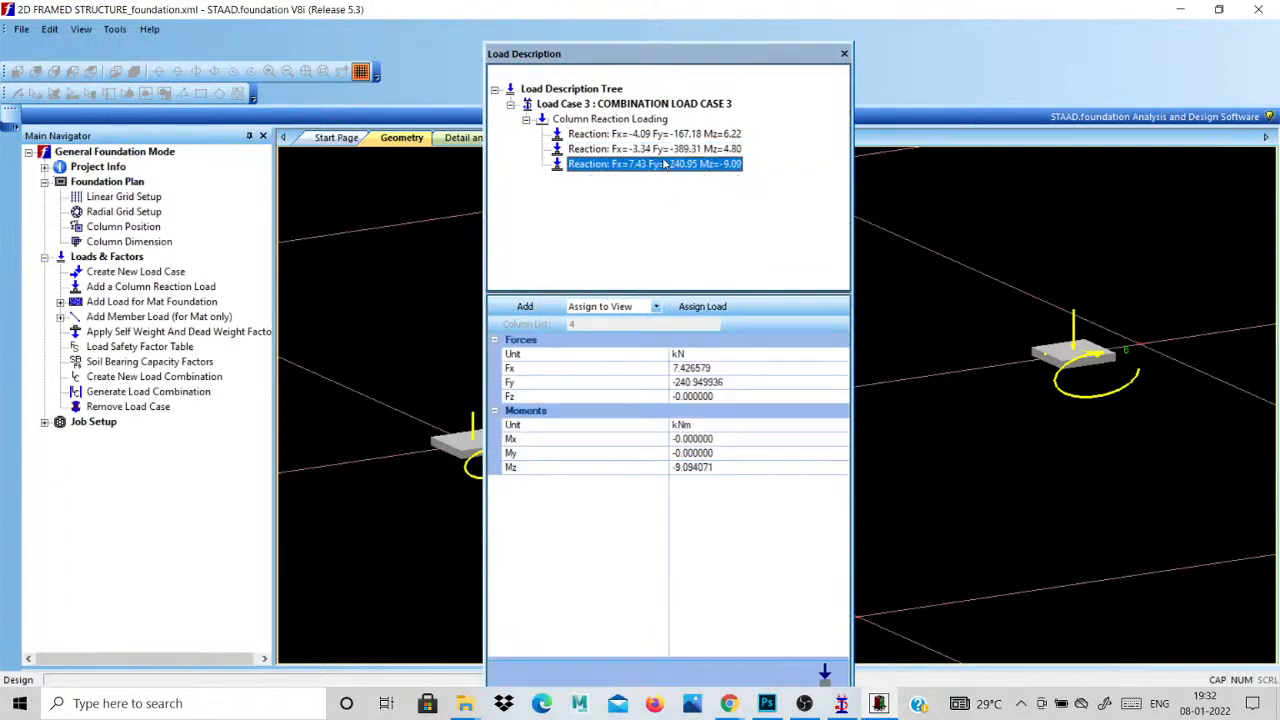
pyautogui.click(661, 152)
pyautogui.click(657, 167)
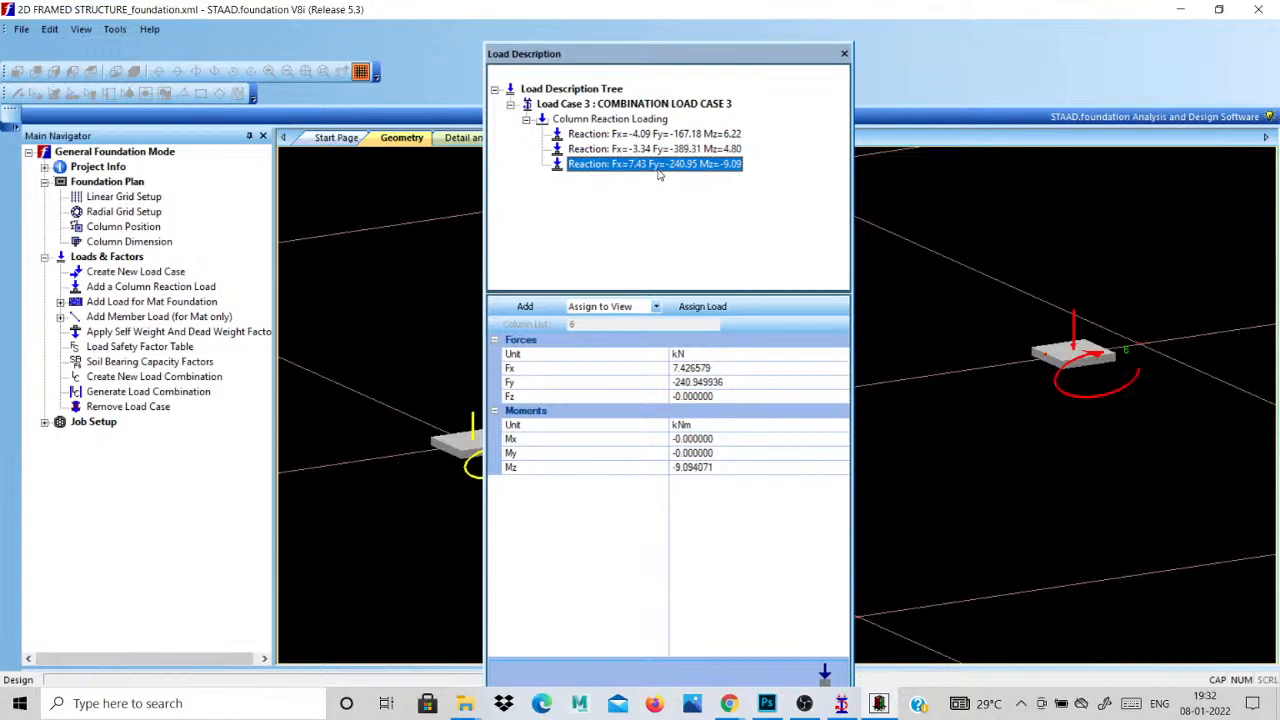
pyautogui.click(652, 149)
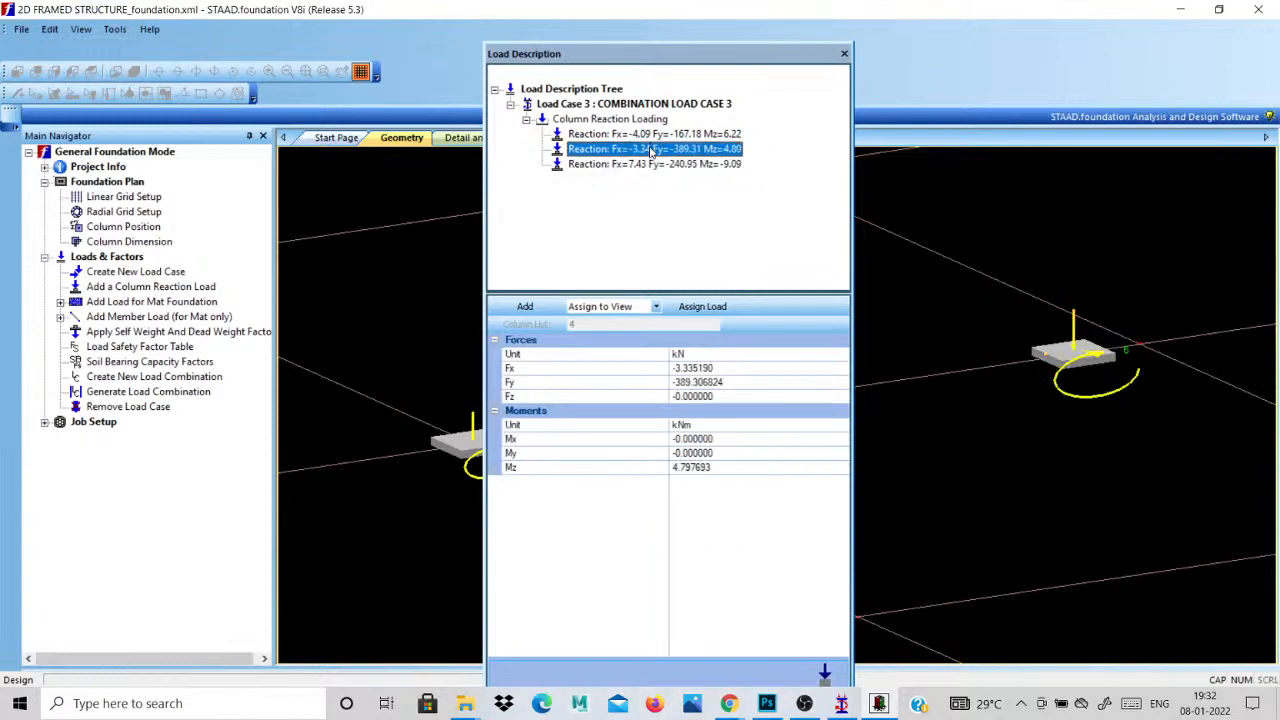
pyautogui.click(652, 164)
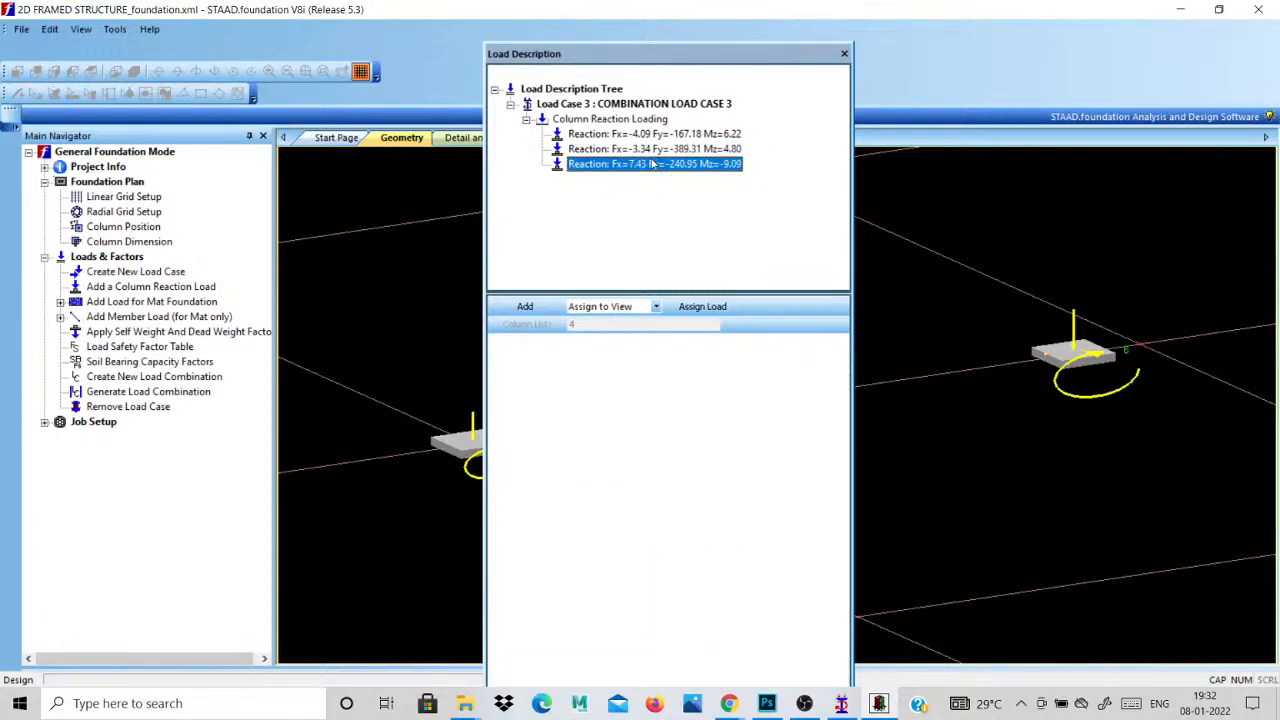
pyautogui.click(660, 134)
pyautogui.click(668, 149)
pyautogui.click(672, 164)
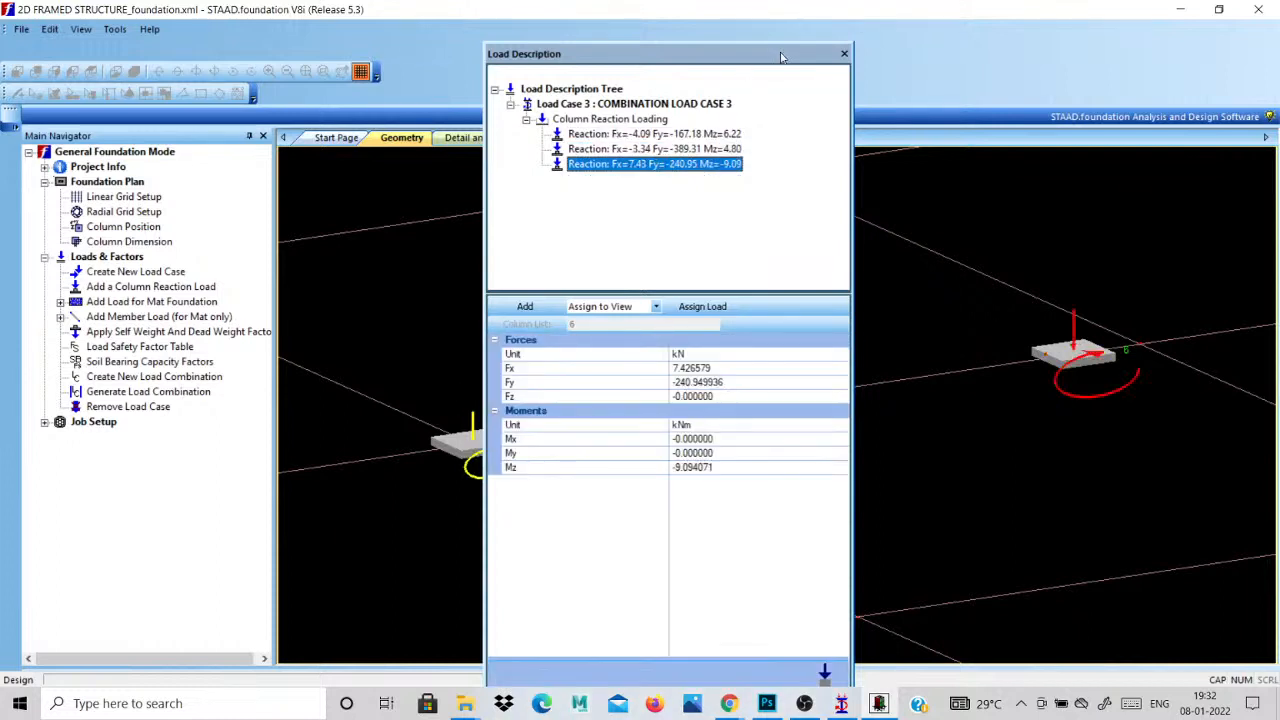
pyautogui.click(844, 54)
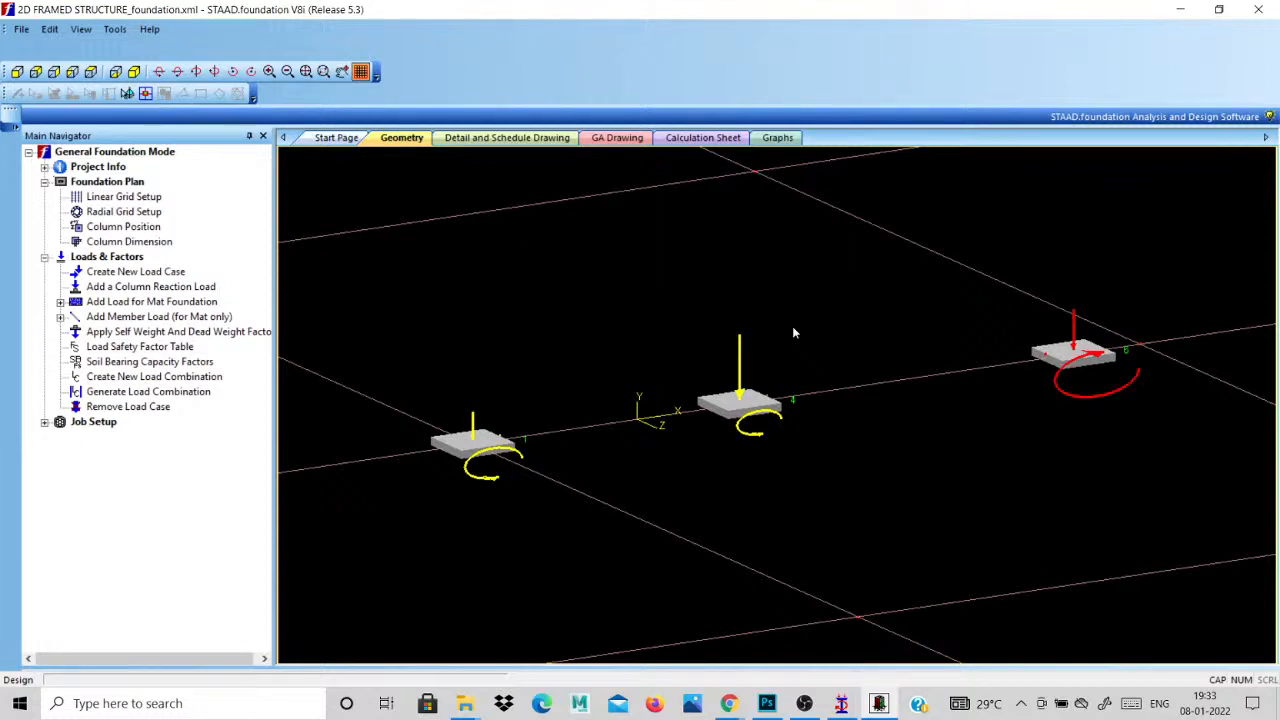
# Start a new foundation job named ISOLATED FOOTING with the job type Isolated.
pyautogui.click(44, 422)
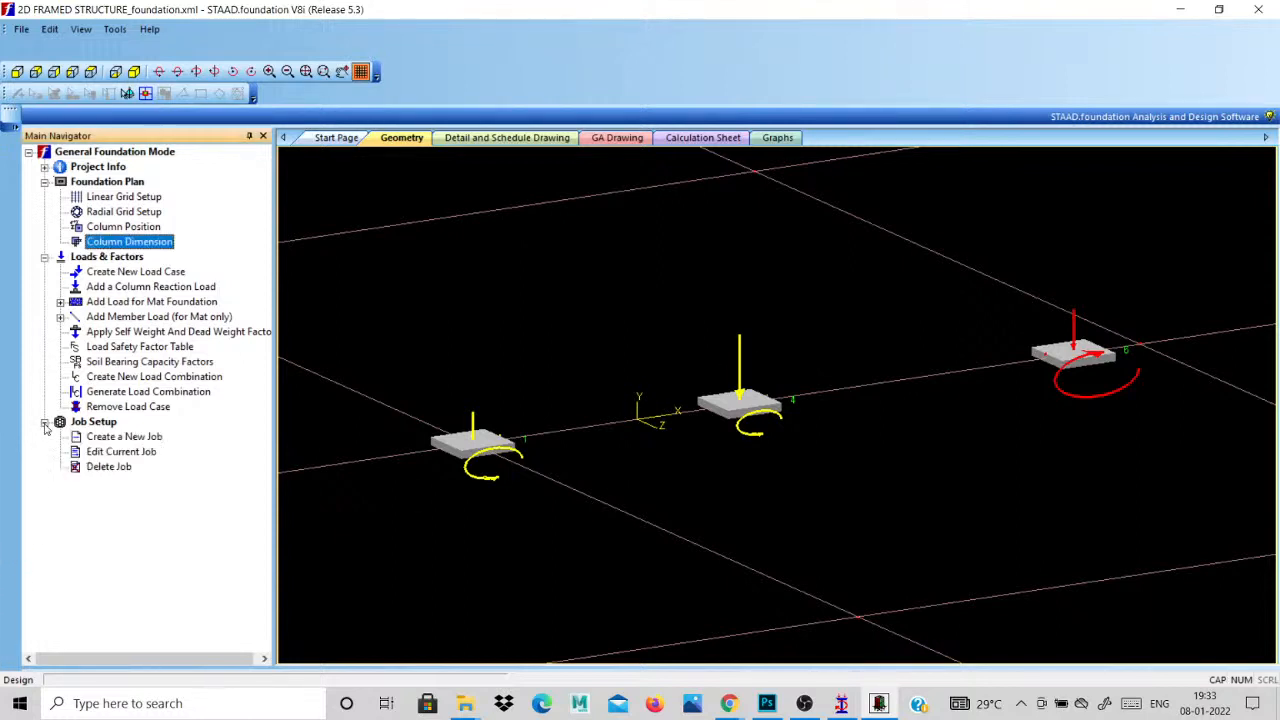
pyautogui.click(104, 437)
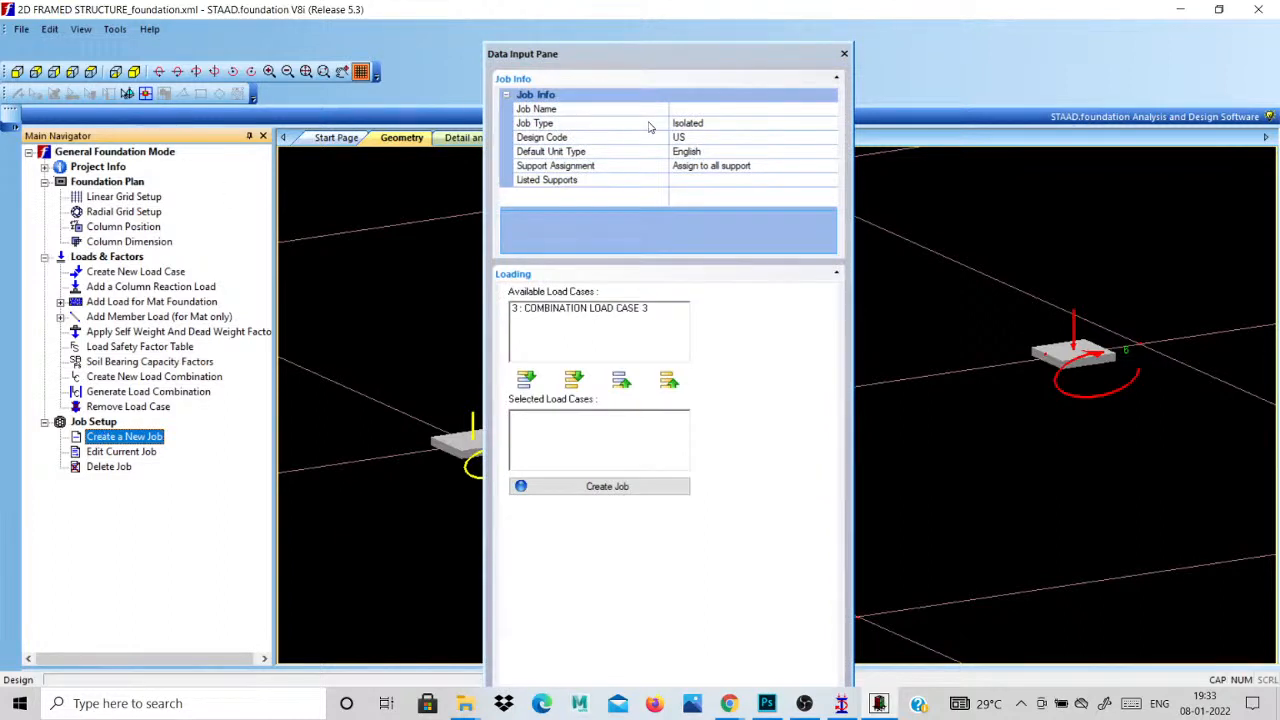
pyautogui.click(679, 112)
pyautogui.click(686, 109)
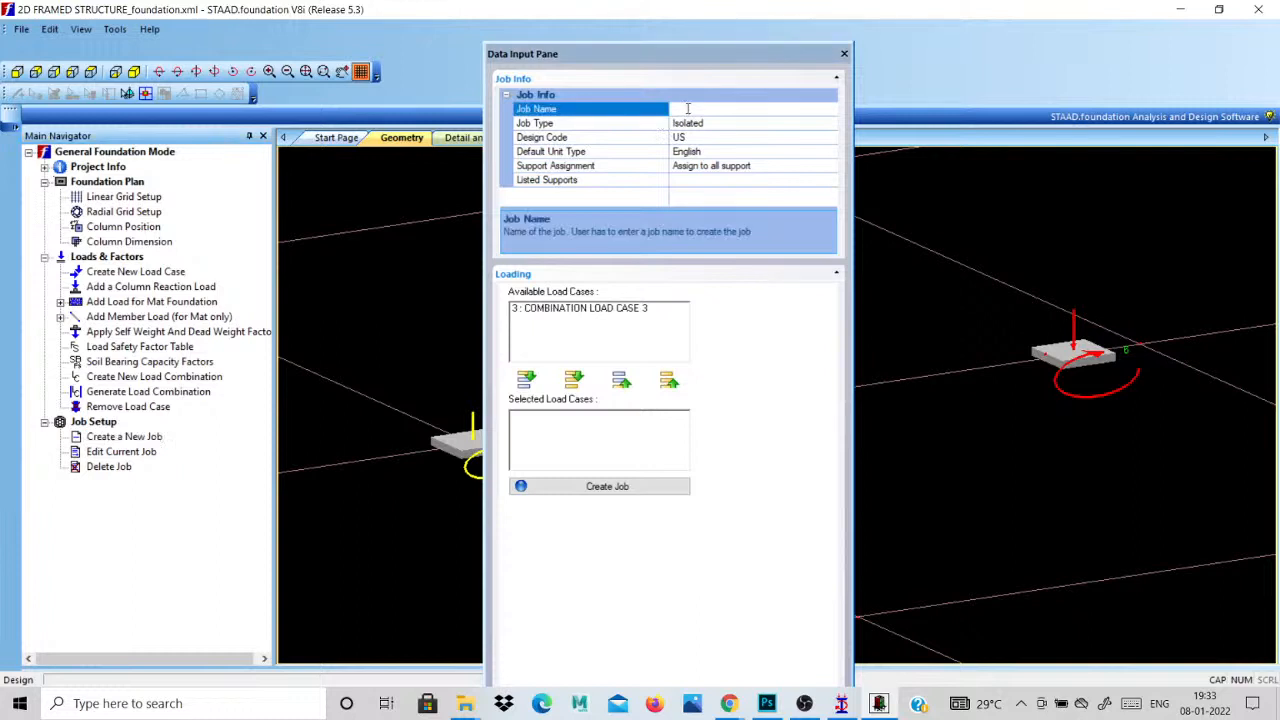
pyautogui.write('ISOLATED FOOTING')
pyautogui.click(688, 123)
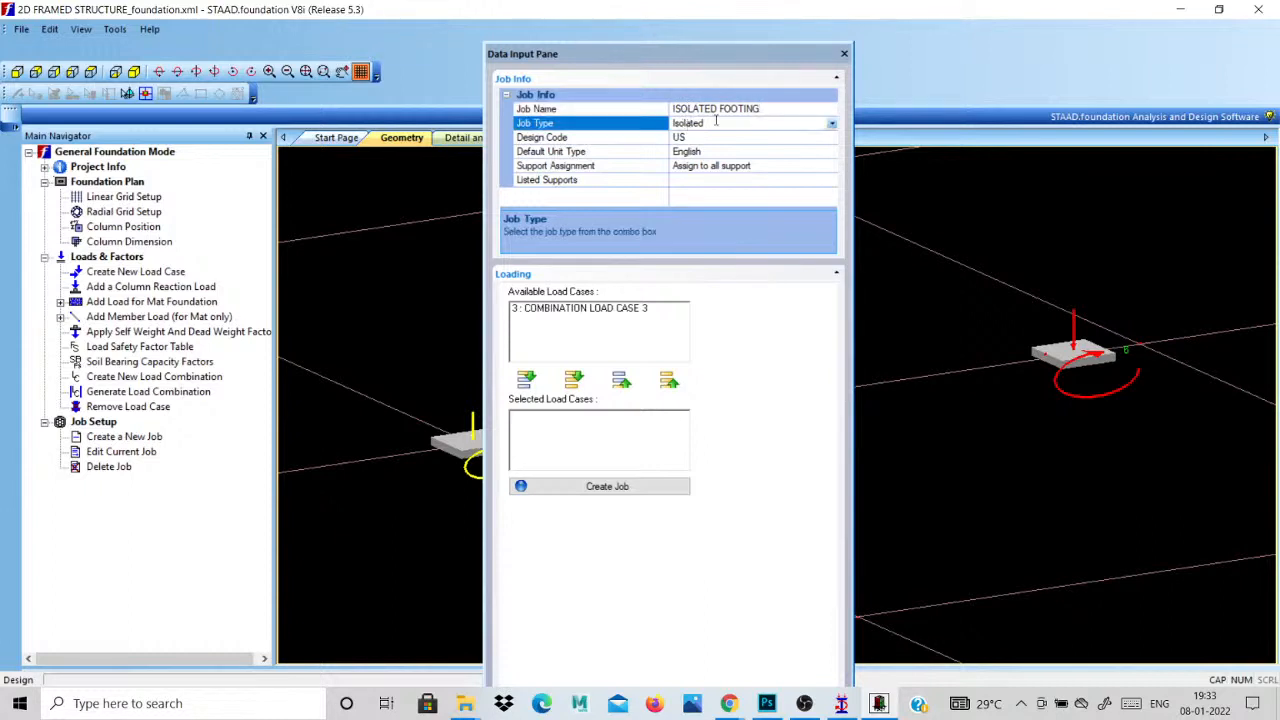
pyautogui.click(832, 124)
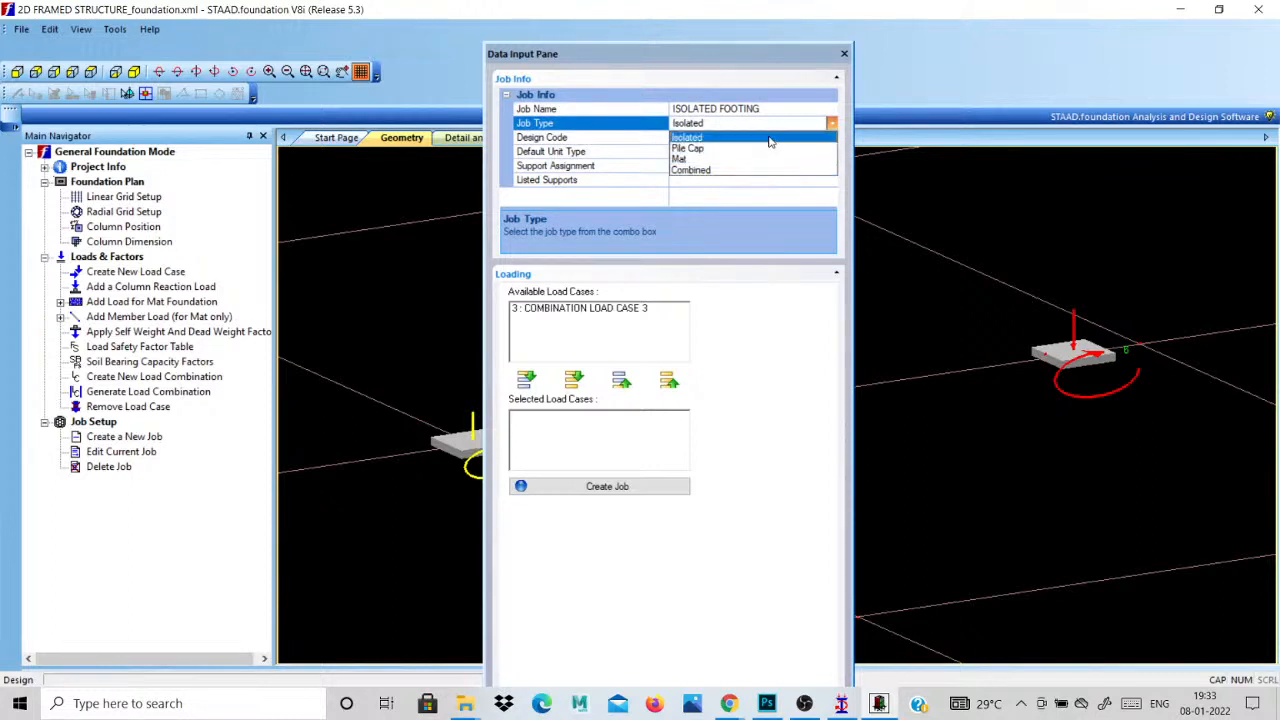
pyautogui.click(770, 138)
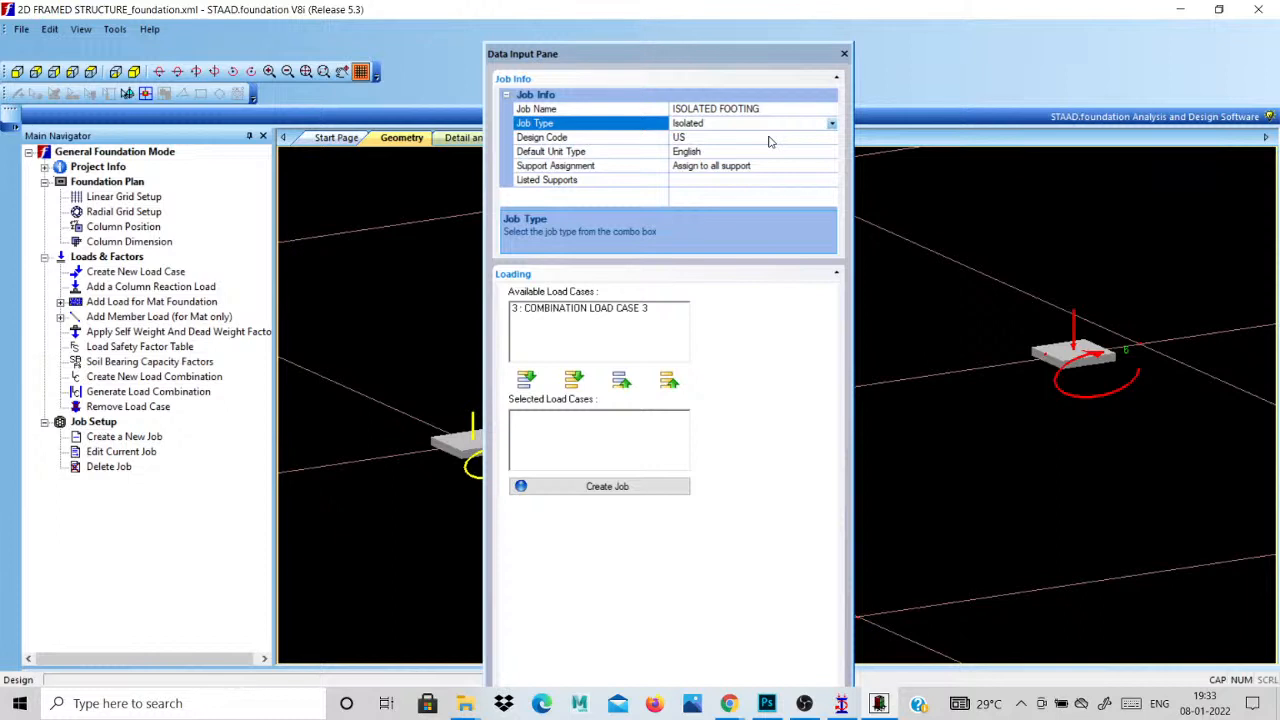
# Set the job's design code to Indian, keeping SI as the default unit type and the assignment to all supports.
pyautogui.click(735, 138)
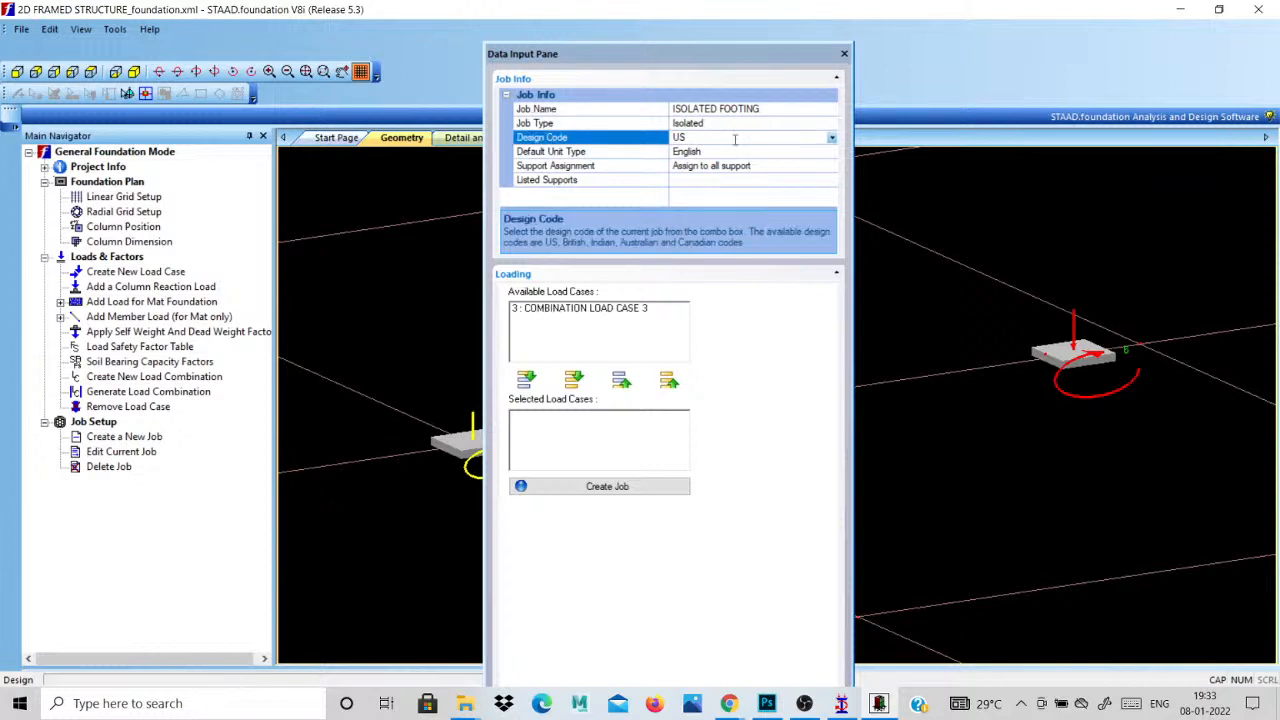
pyautogui.click(832, 138)
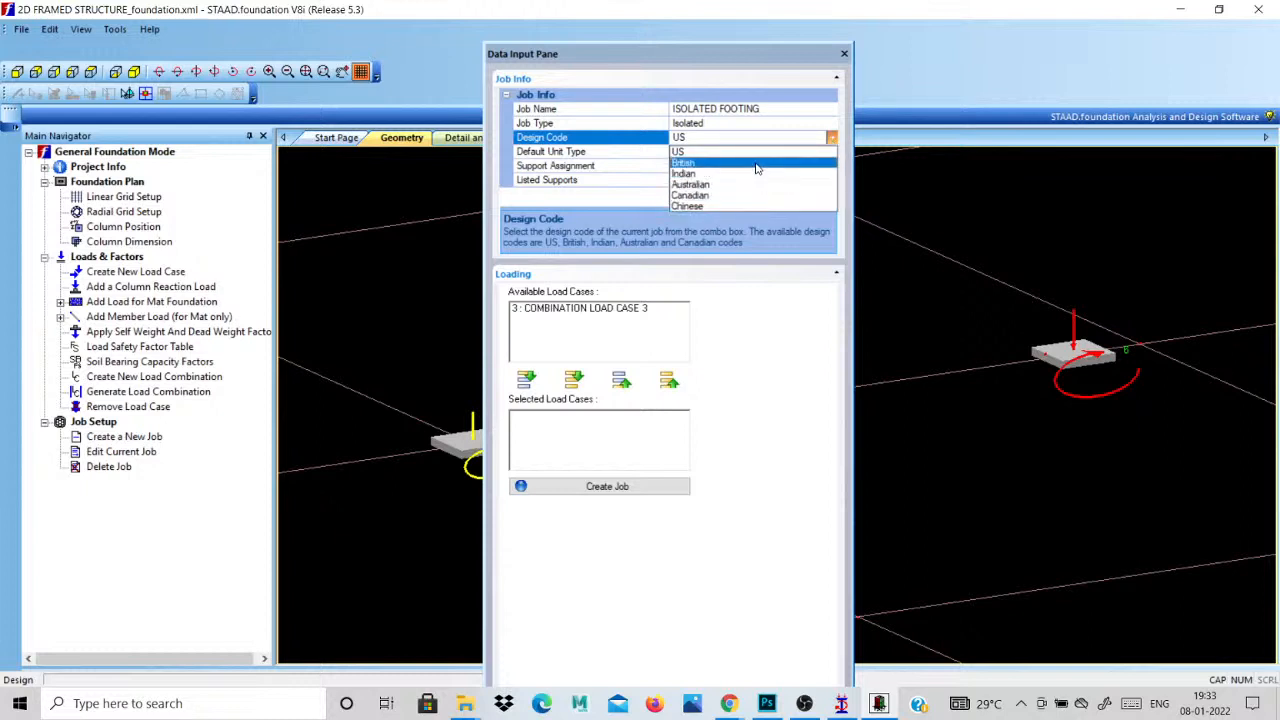
pyautogui.click(757, 174)
pyautogui.click(757, 151)
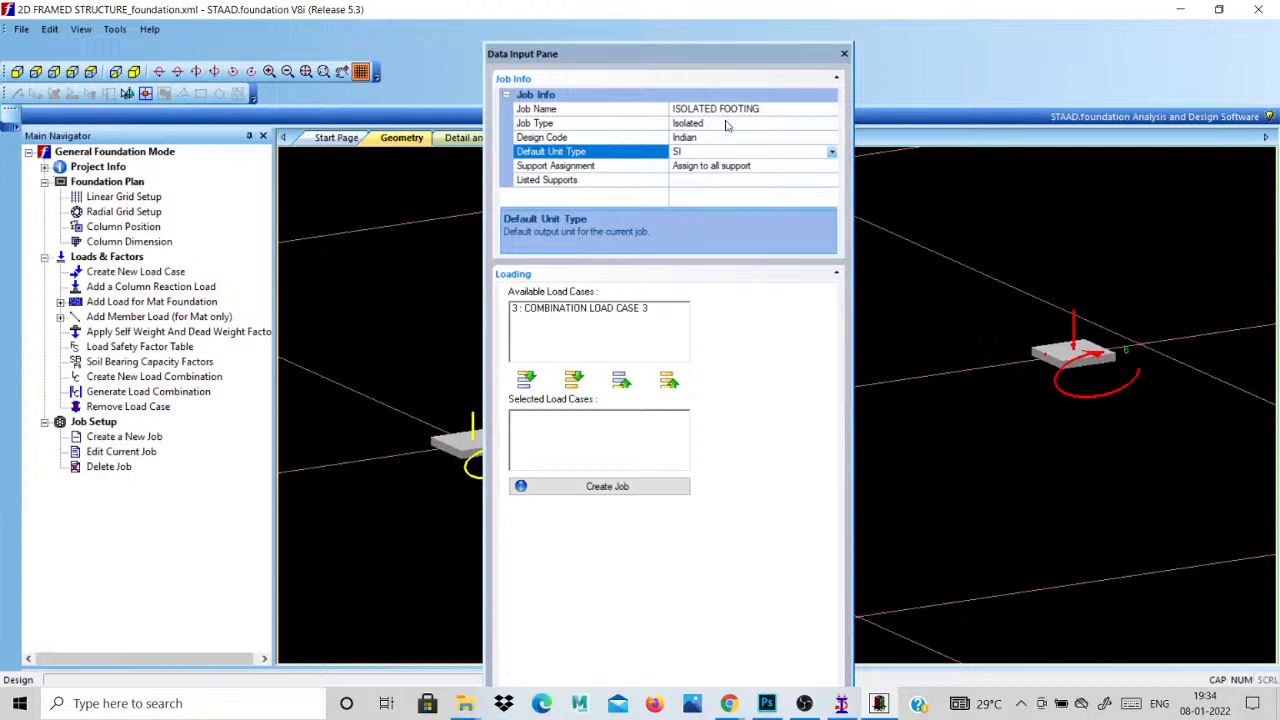
pyautogui.click(726, 123)
pyautogui.click(720, 137)
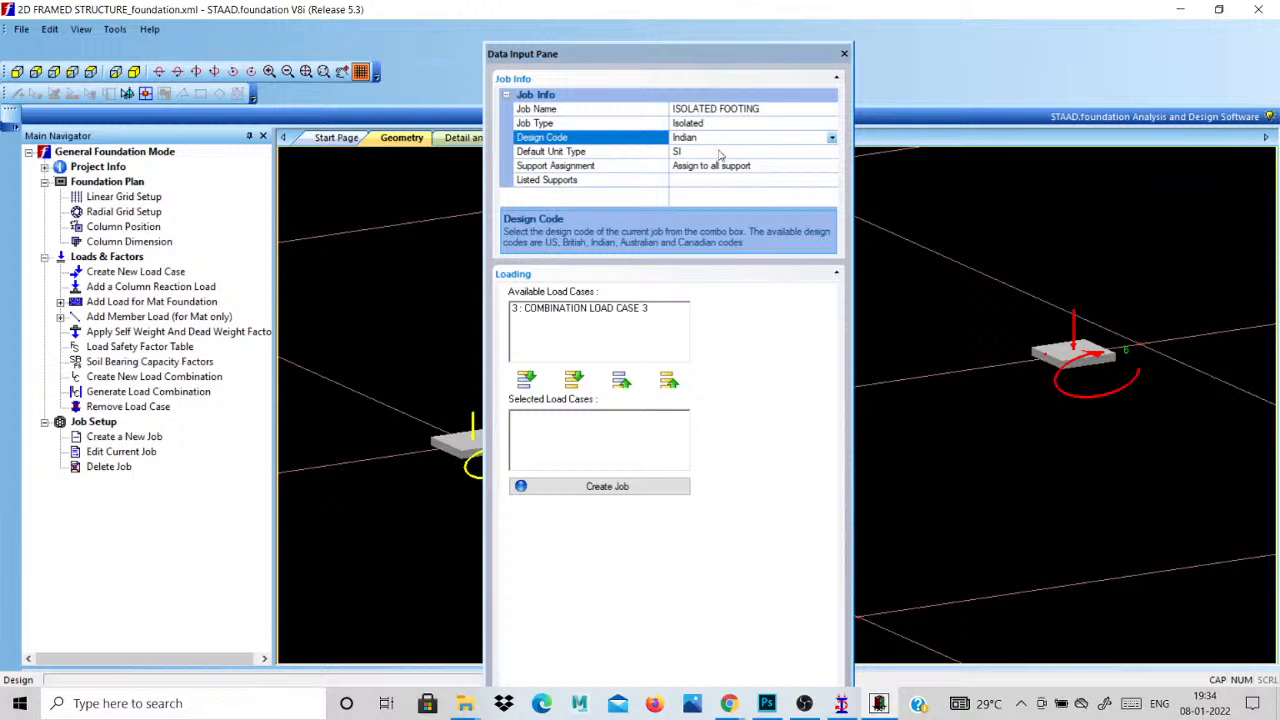
pyautogui.click(718, 151)
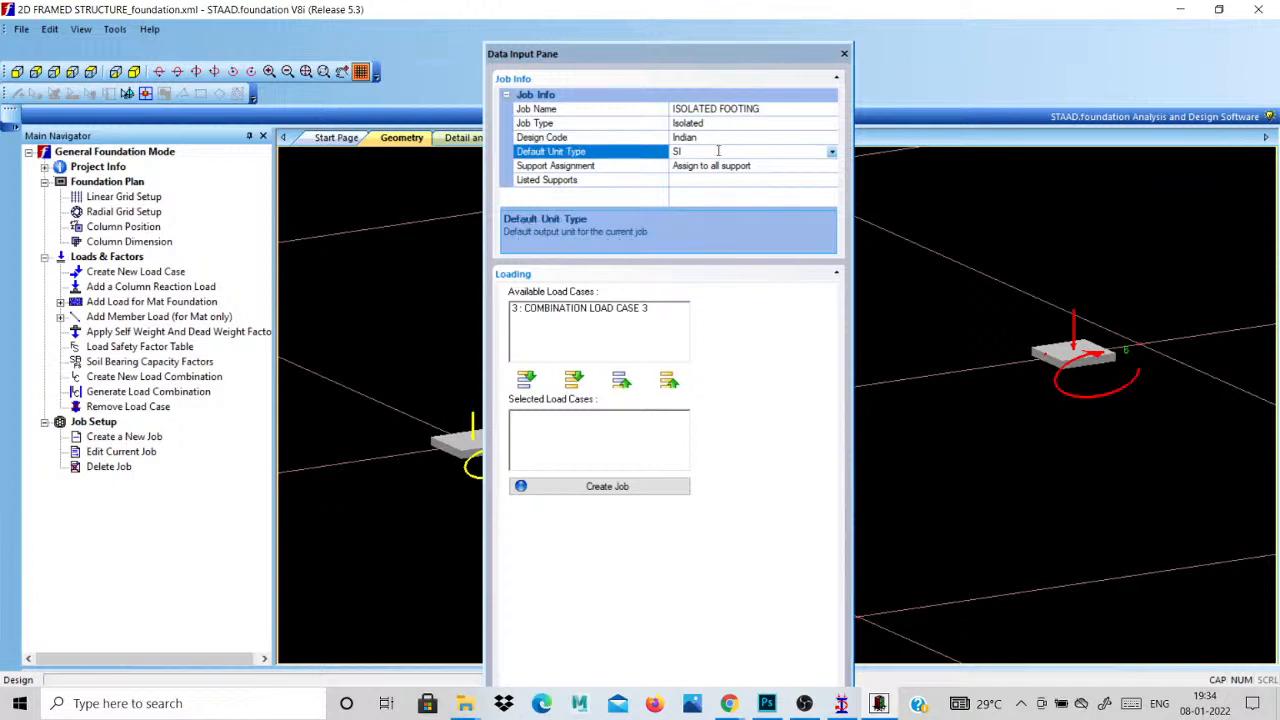
pyautogui.click(718, 165)
# Add COMBINATION LOAD CASE 3 to the job's selected load cases, create the job and close the data pane.
pyautogui.click(585, 308)
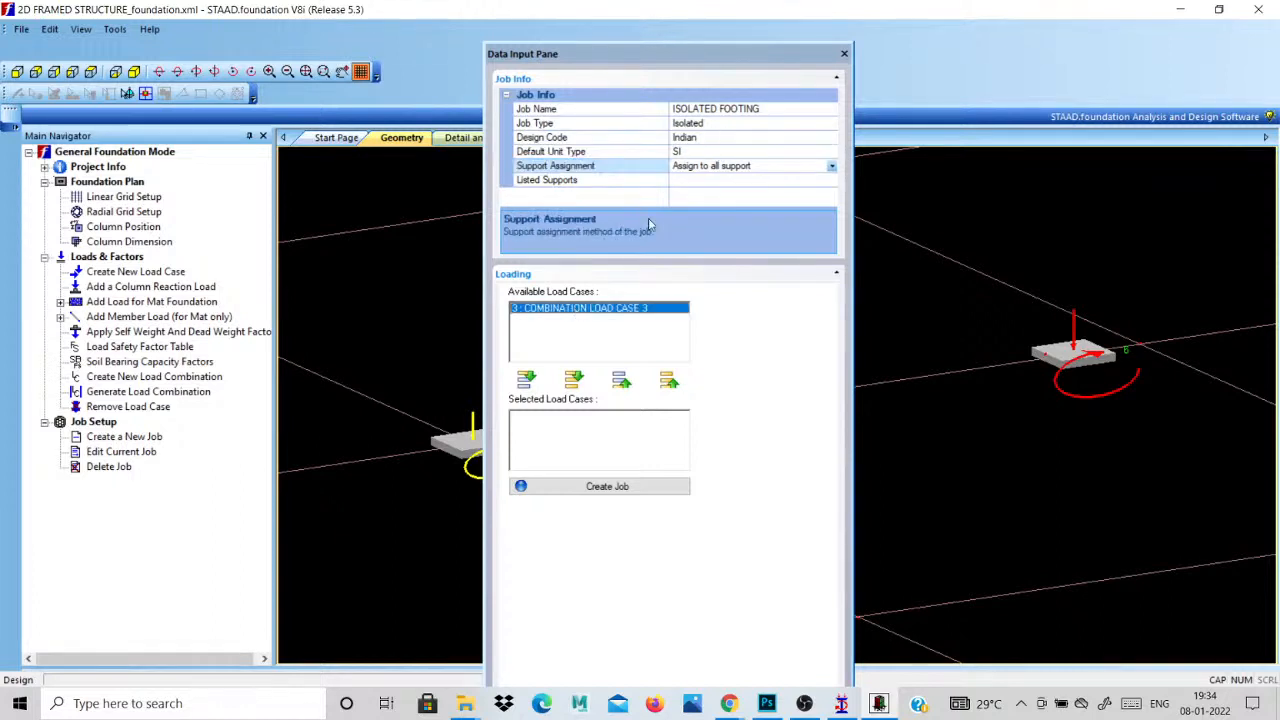
pyautogui.click(537, 311)
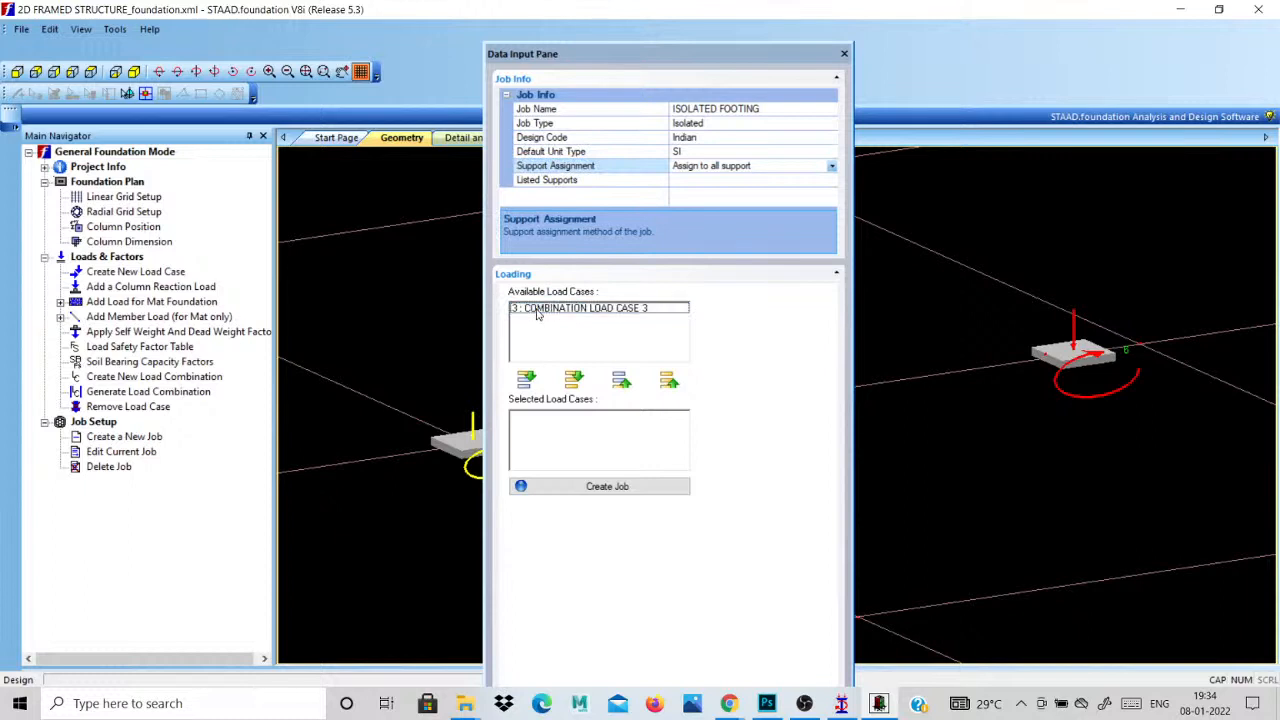
pyautogui.click(537, 311)
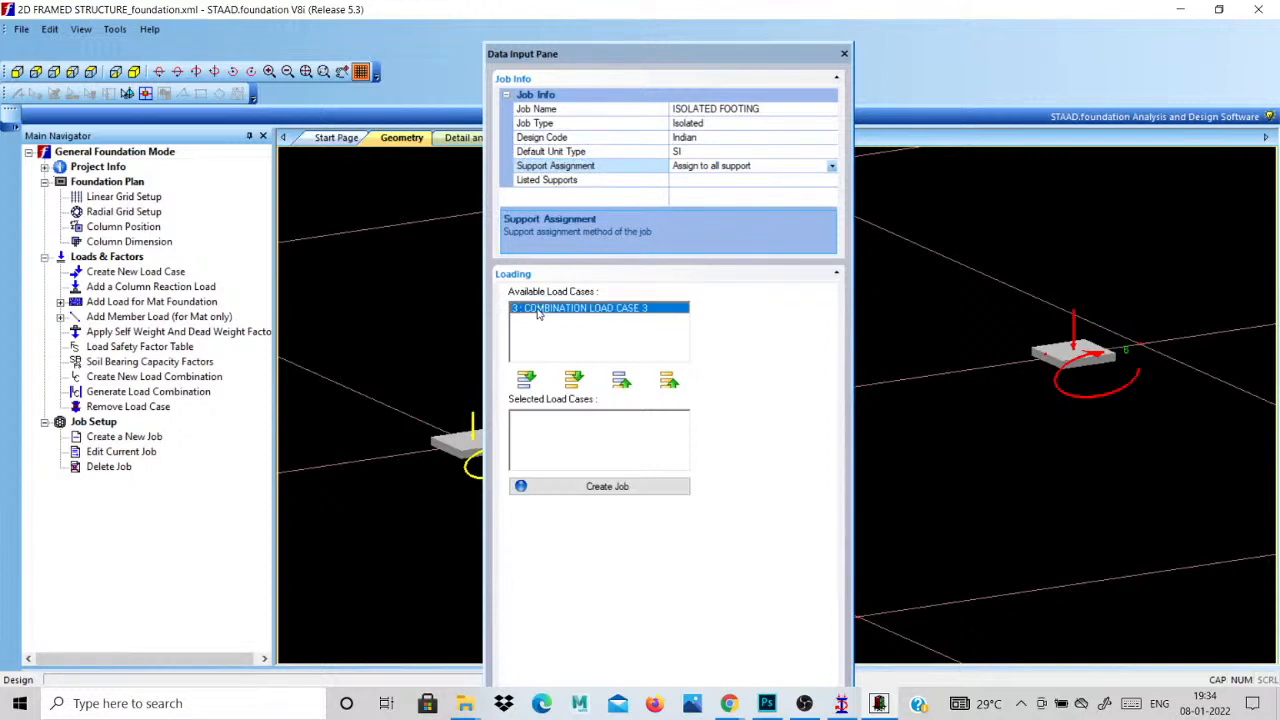
pyautogui.moveTo(537, 313); pyautogui.dragTo(540, 420)
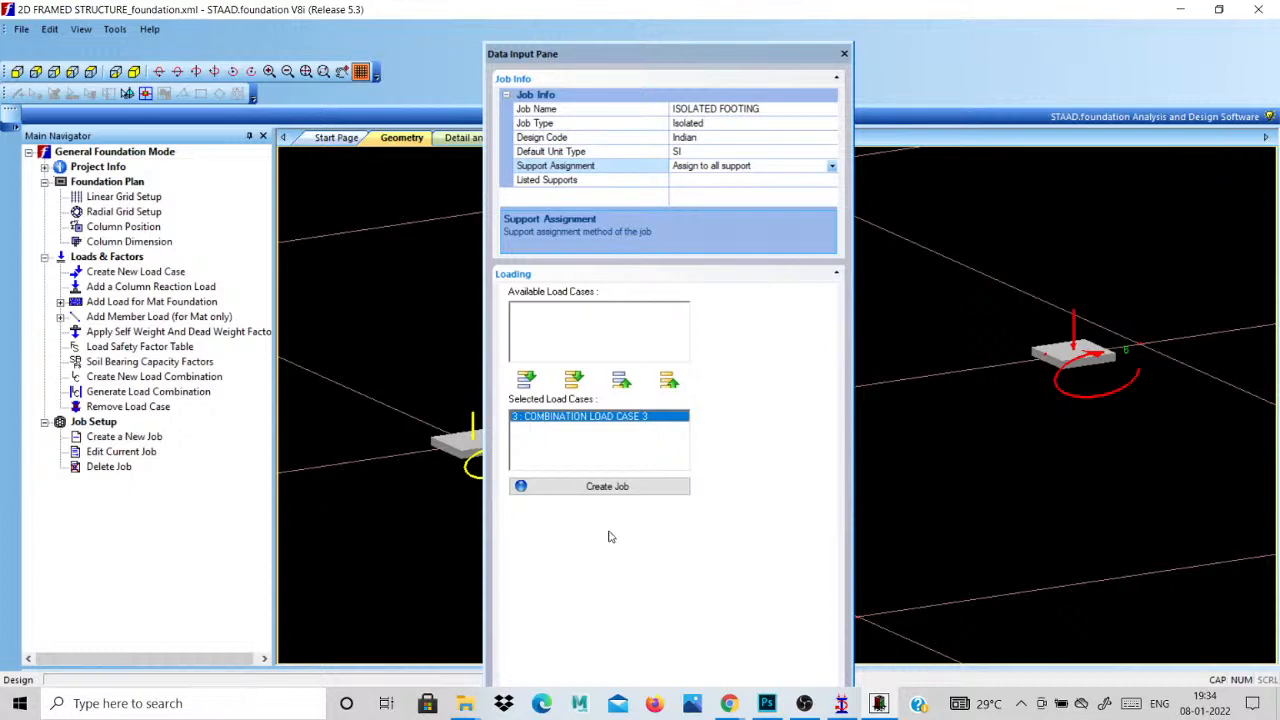
pyautogui.click(615, 489)
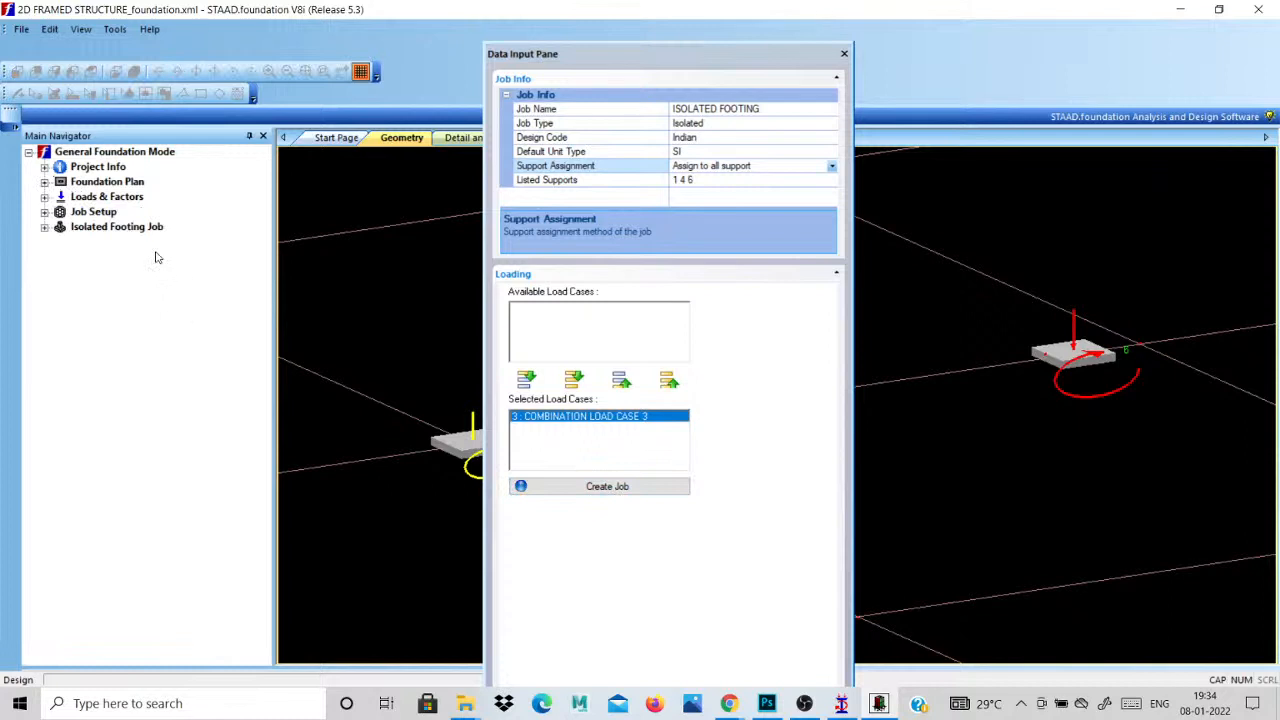
pyautogui.click(844, 53)
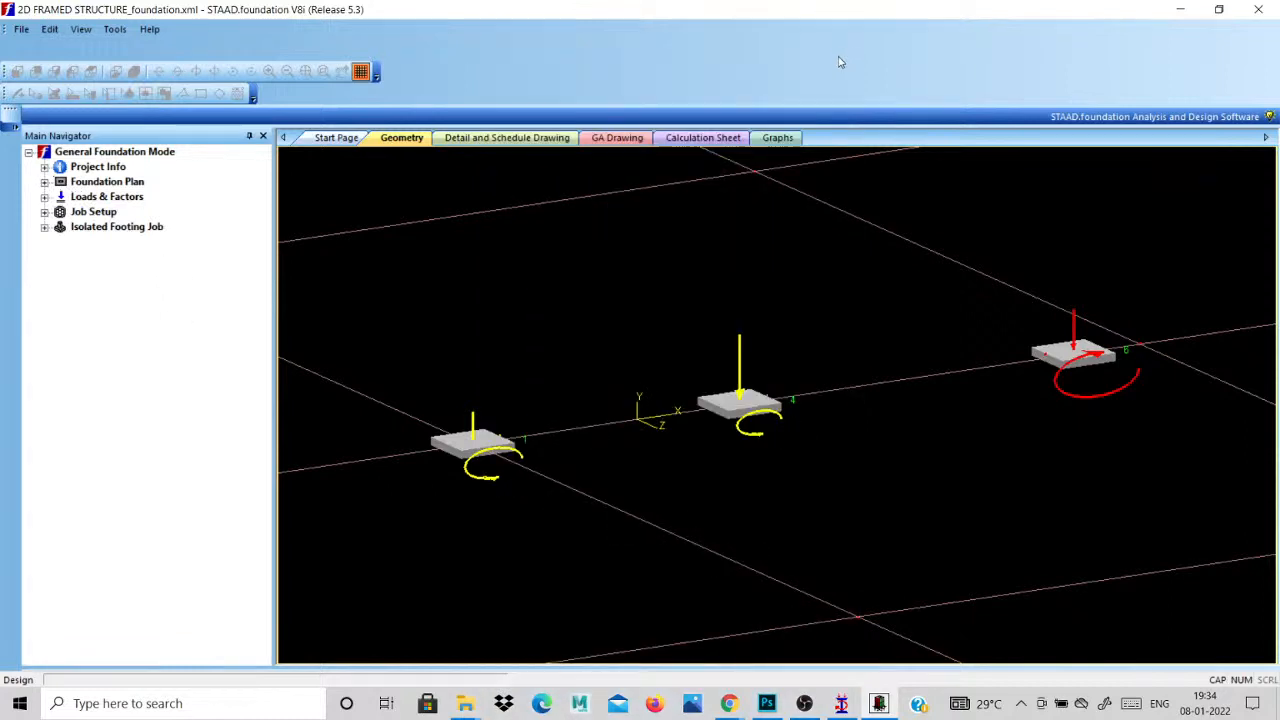
# Open the concrete and rebar design parameters of the isolated footing job and move their pane beside the navigator.
pyautogui.click(96, 228)
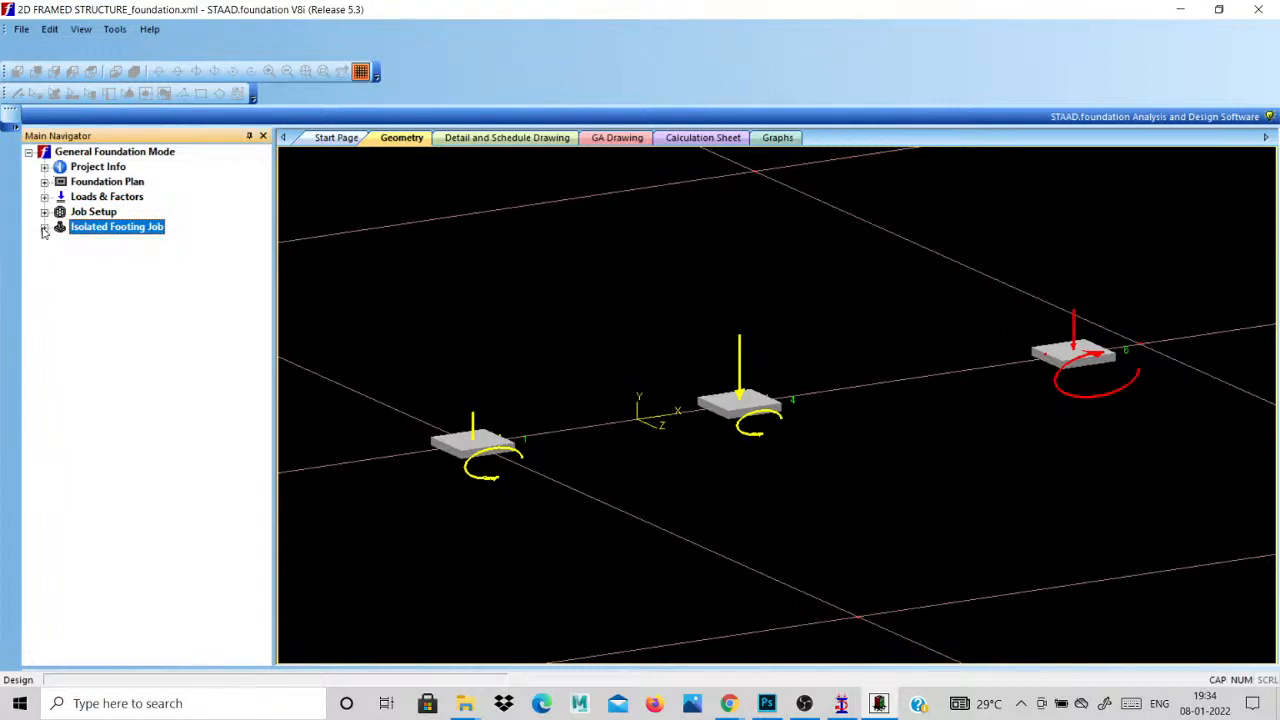
pyautogui.click(44, 229)
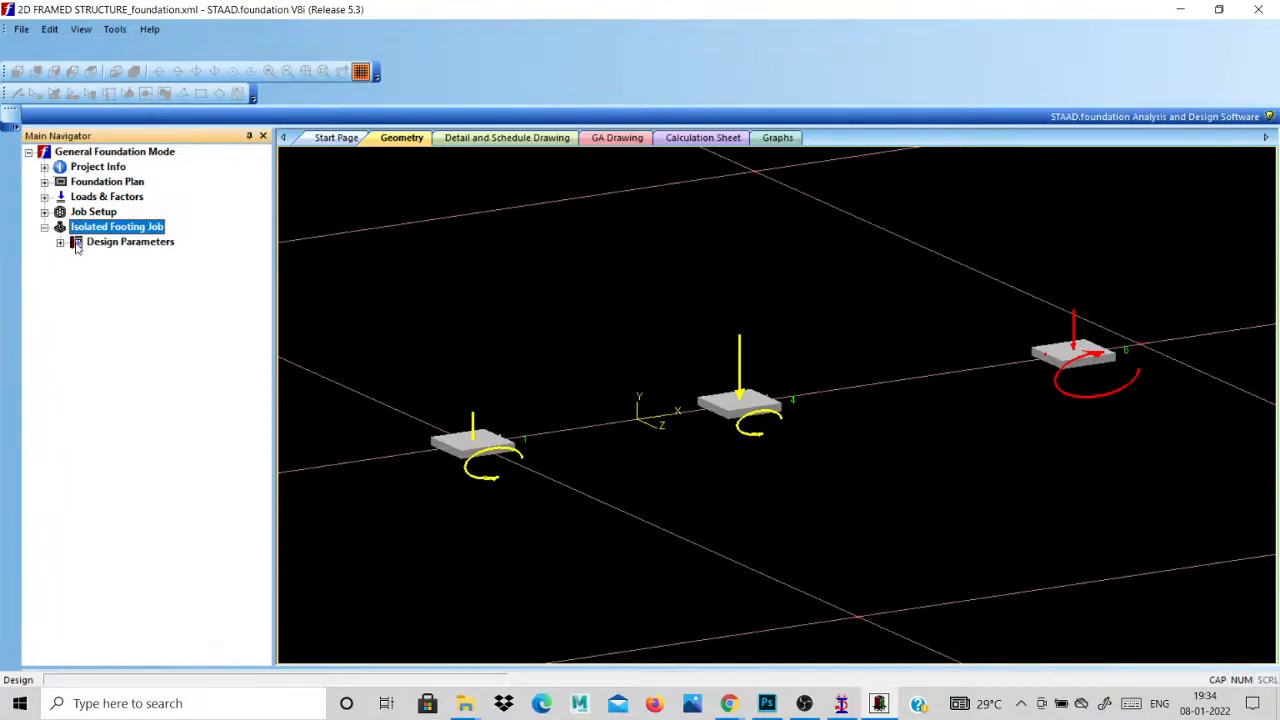
pyautogui.click(60, 242)
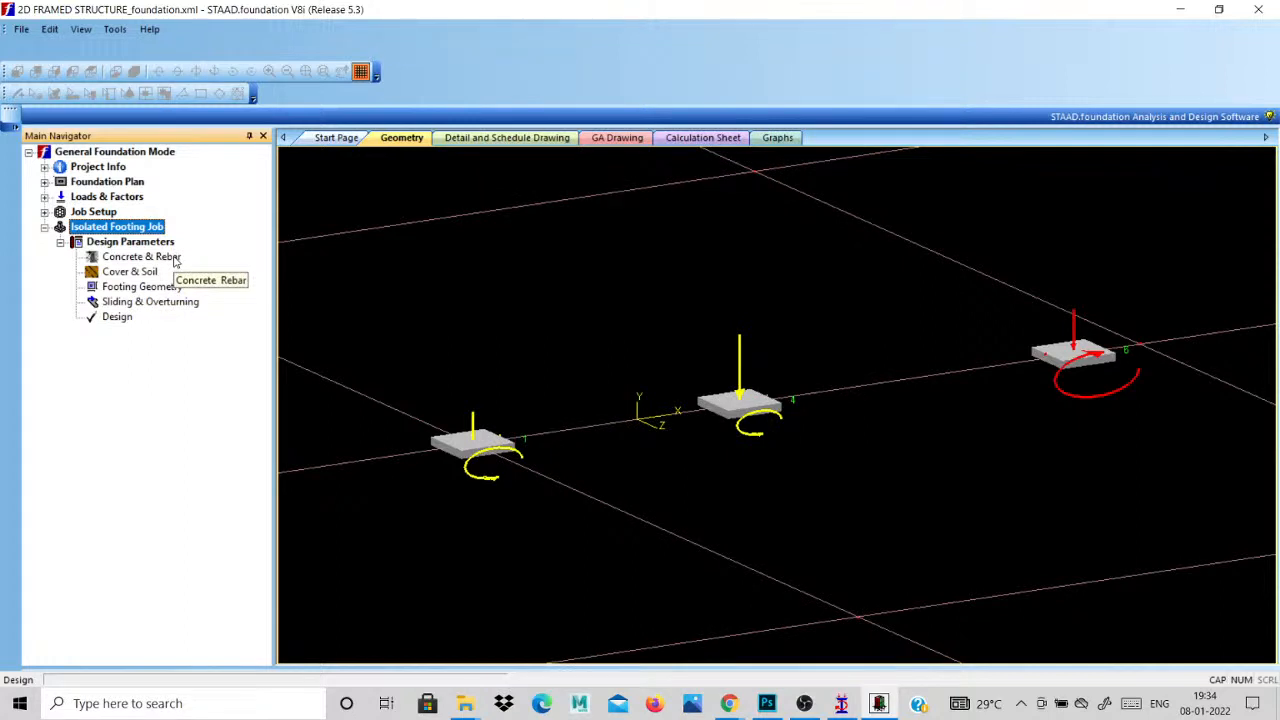
pyautogui.click(170, 260)
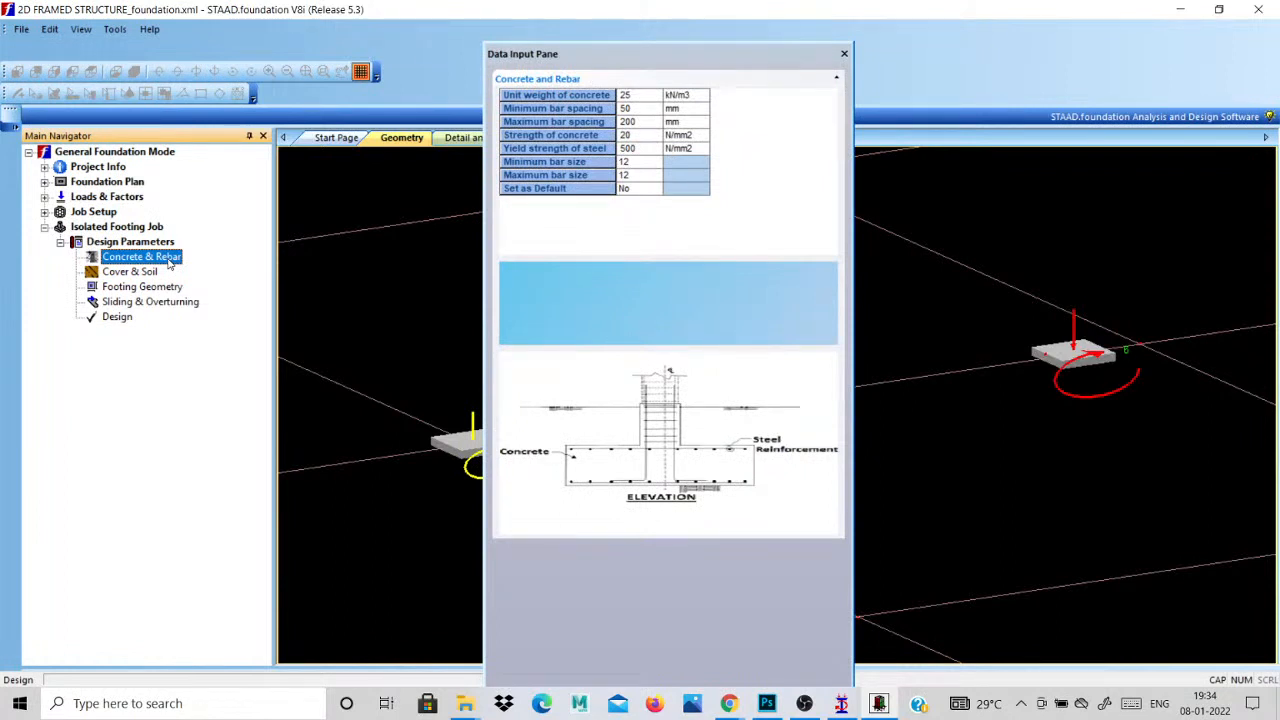
pyautogui.moveTo(610, 54); pyautogui.dragTo(474, 140)
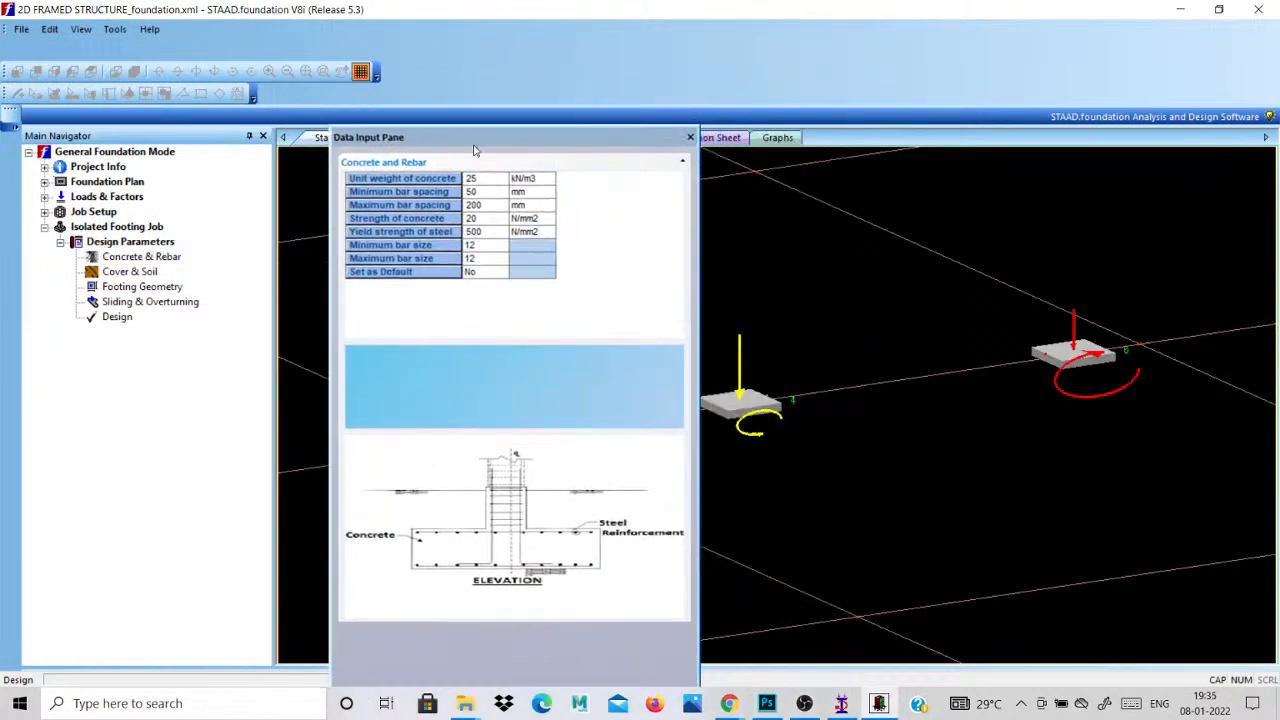
# Review the footing's concrete unit weight, bar spacing limits with their unit choices, concrete strength and steel yield strength.
pyautogui.click(493, 178)
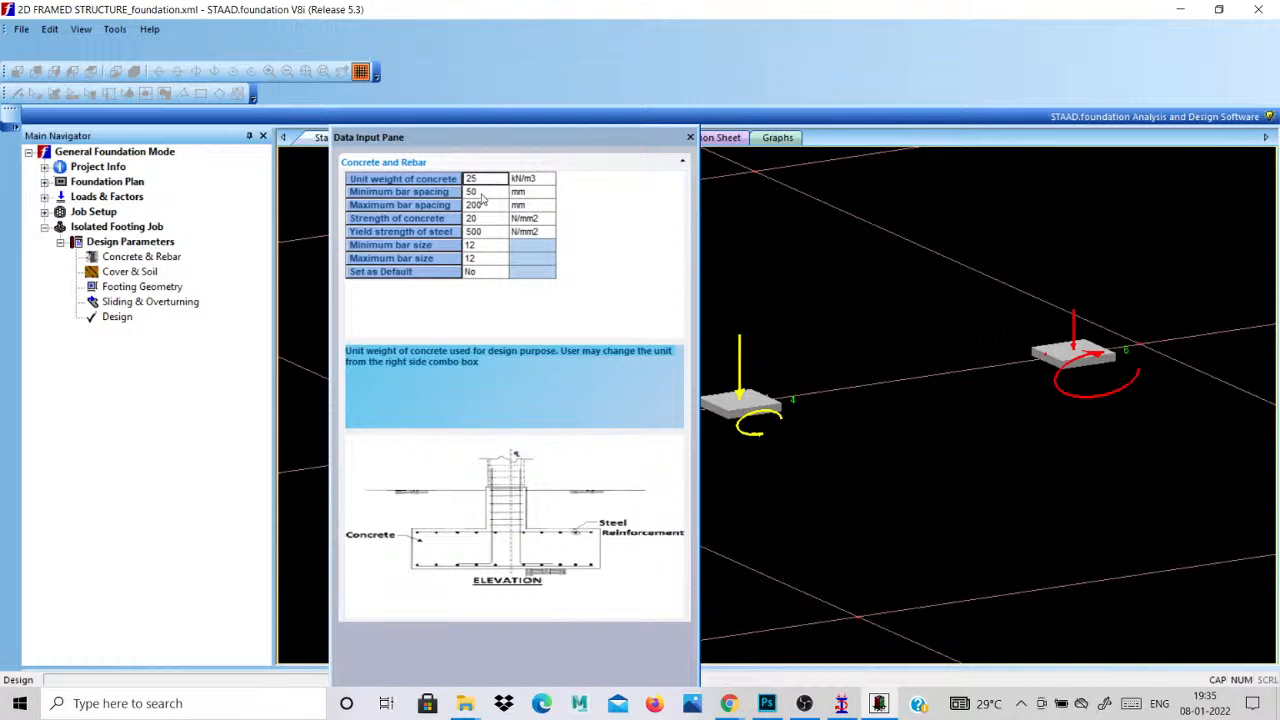
pyautogui.click(486, 195)
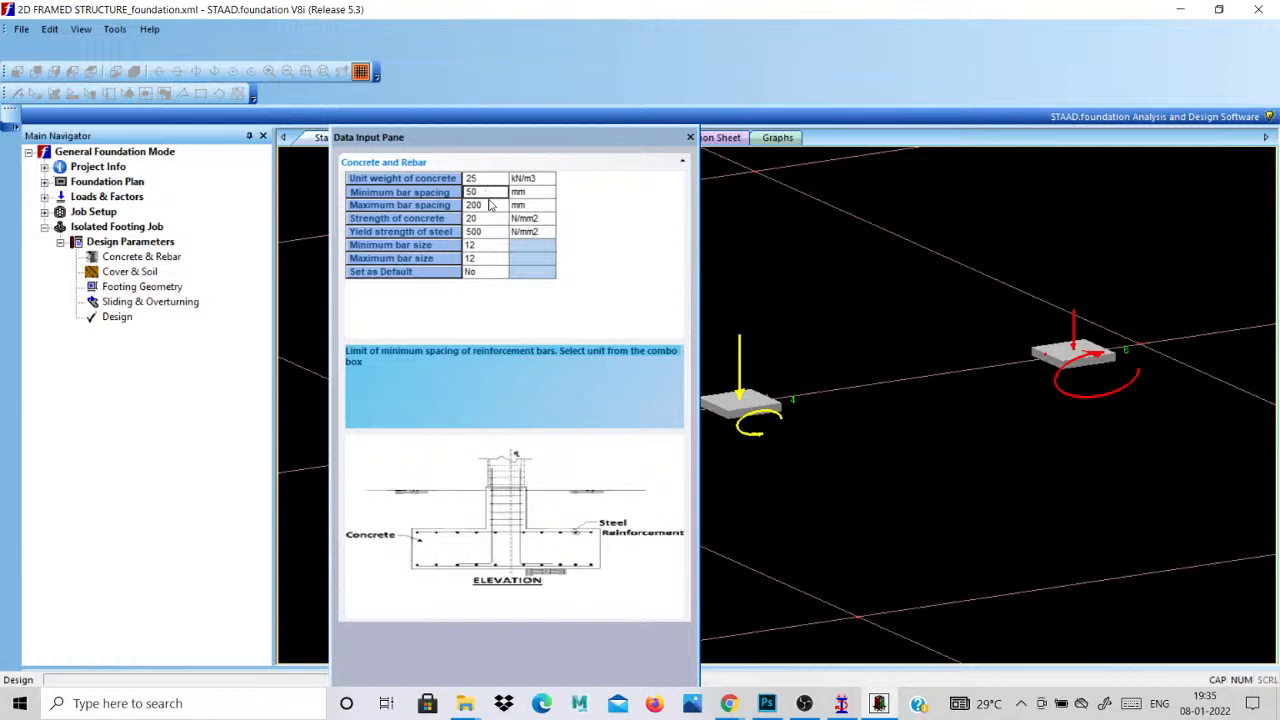
pyautogui.click(490, 205)
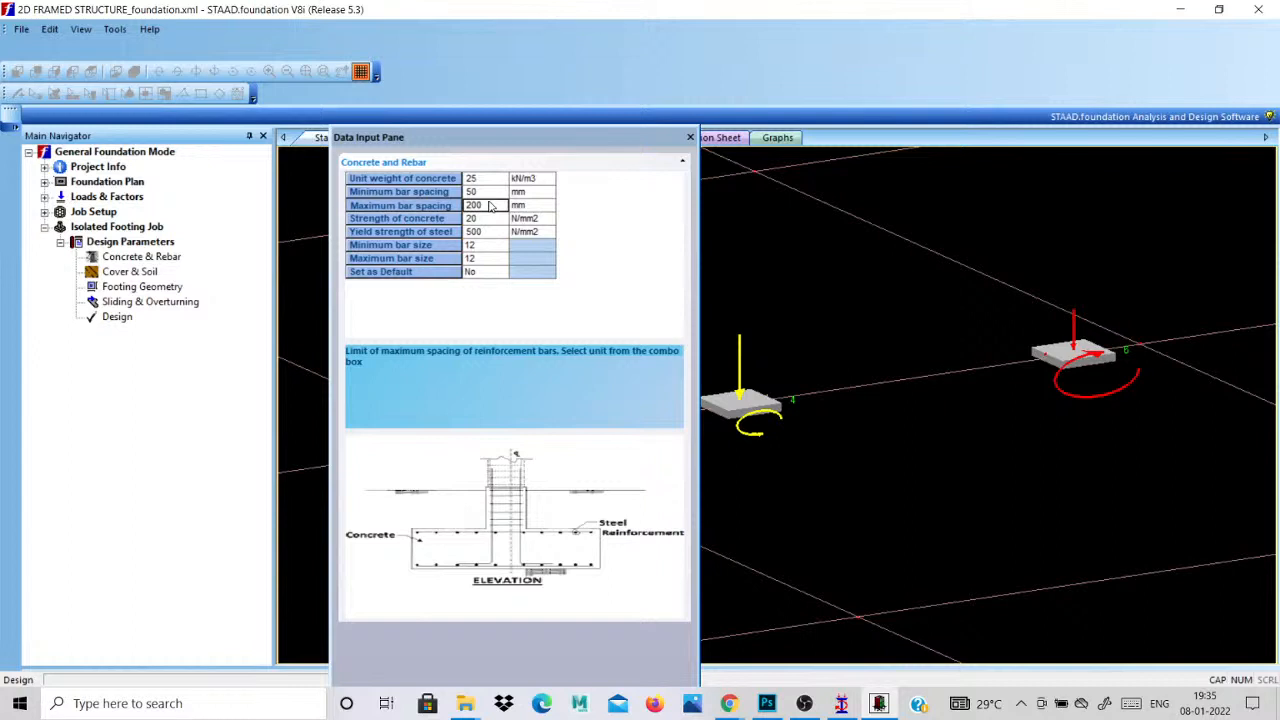
pyautogui.click(545, 206)
pyautogui.click(547, 206)
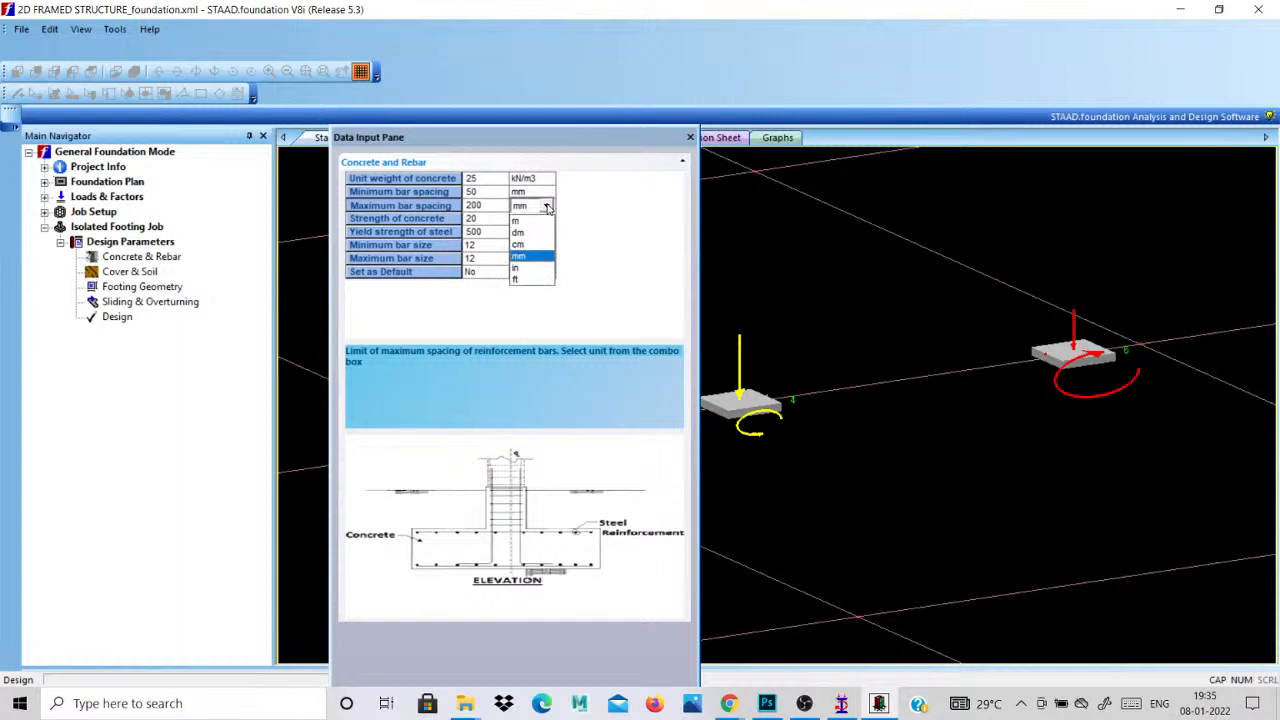
pyautogui.click(547, 206)
pyautogui.click(547, 179)
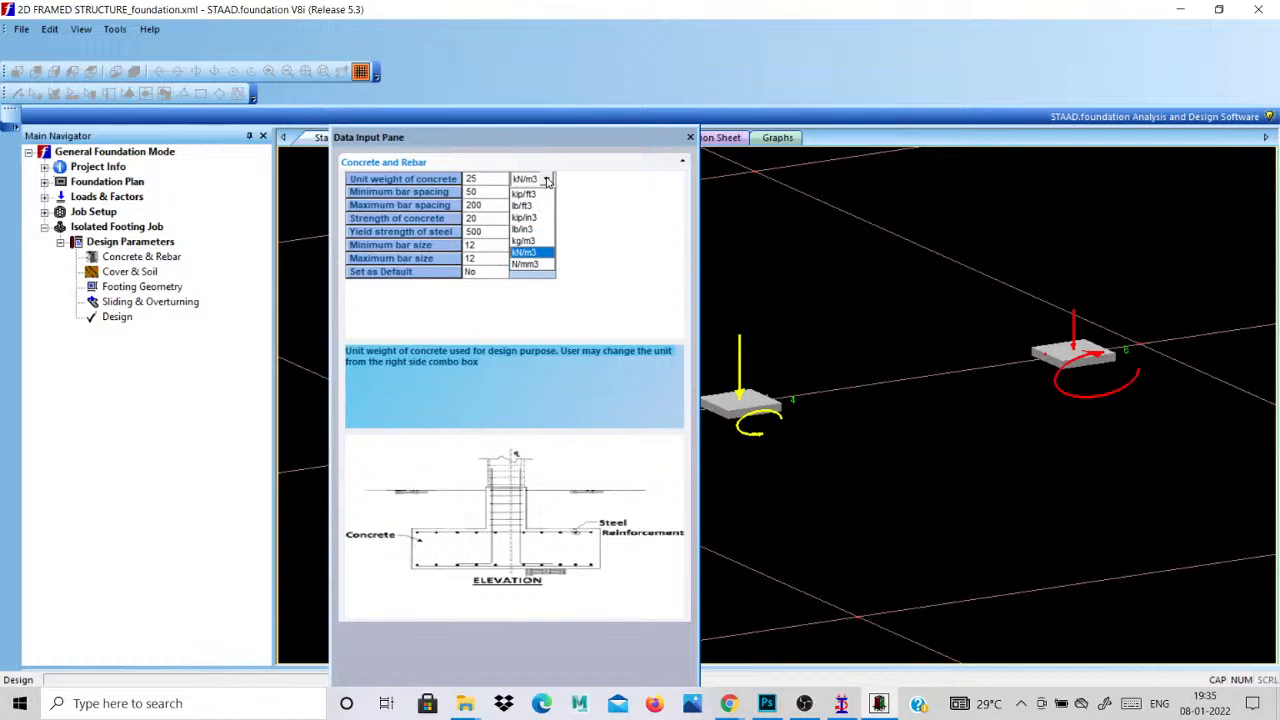
pyautogui.click(546, 180)
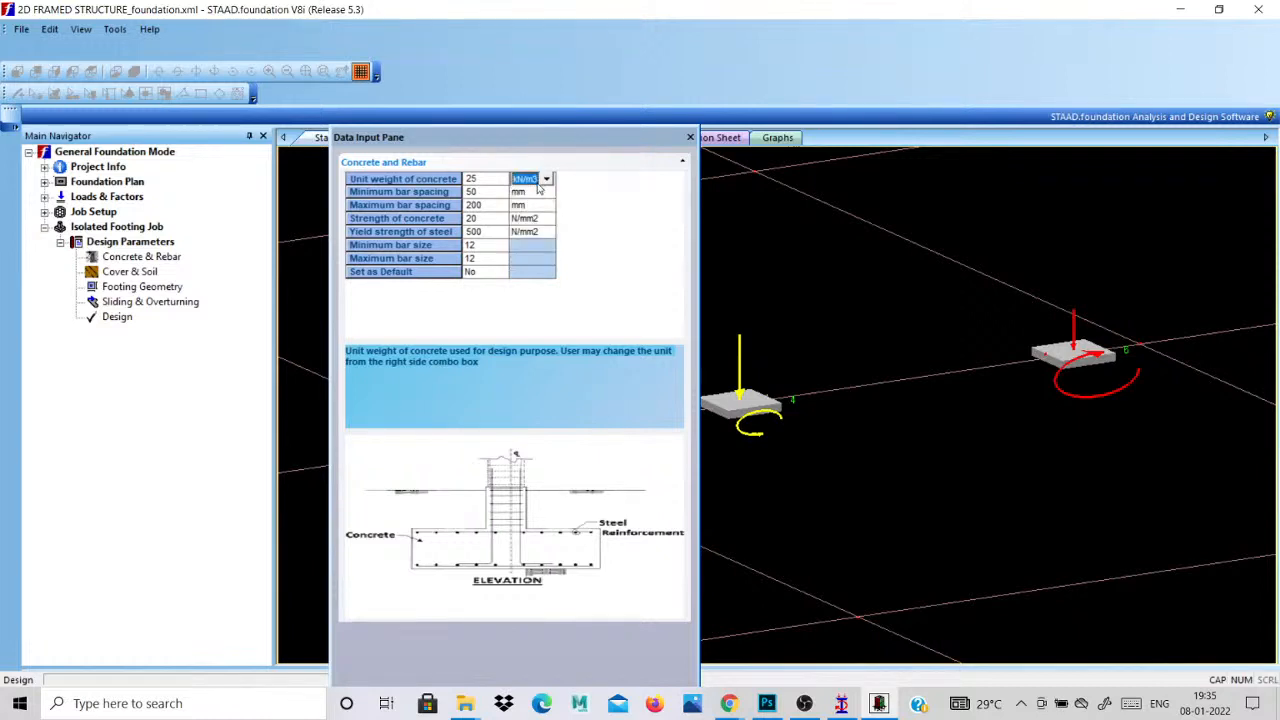
pyautogui.click(494, 192)
pyautogui.click(487, 206)
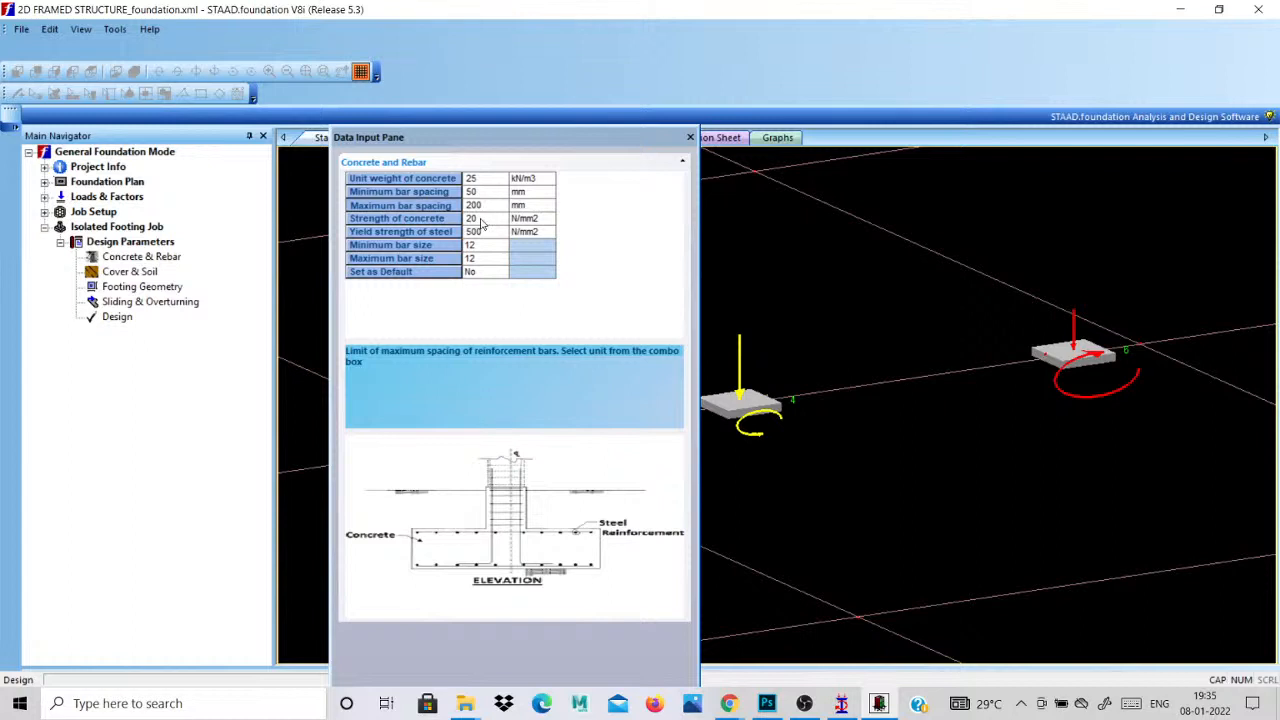
pyautogui.click(480, 220)
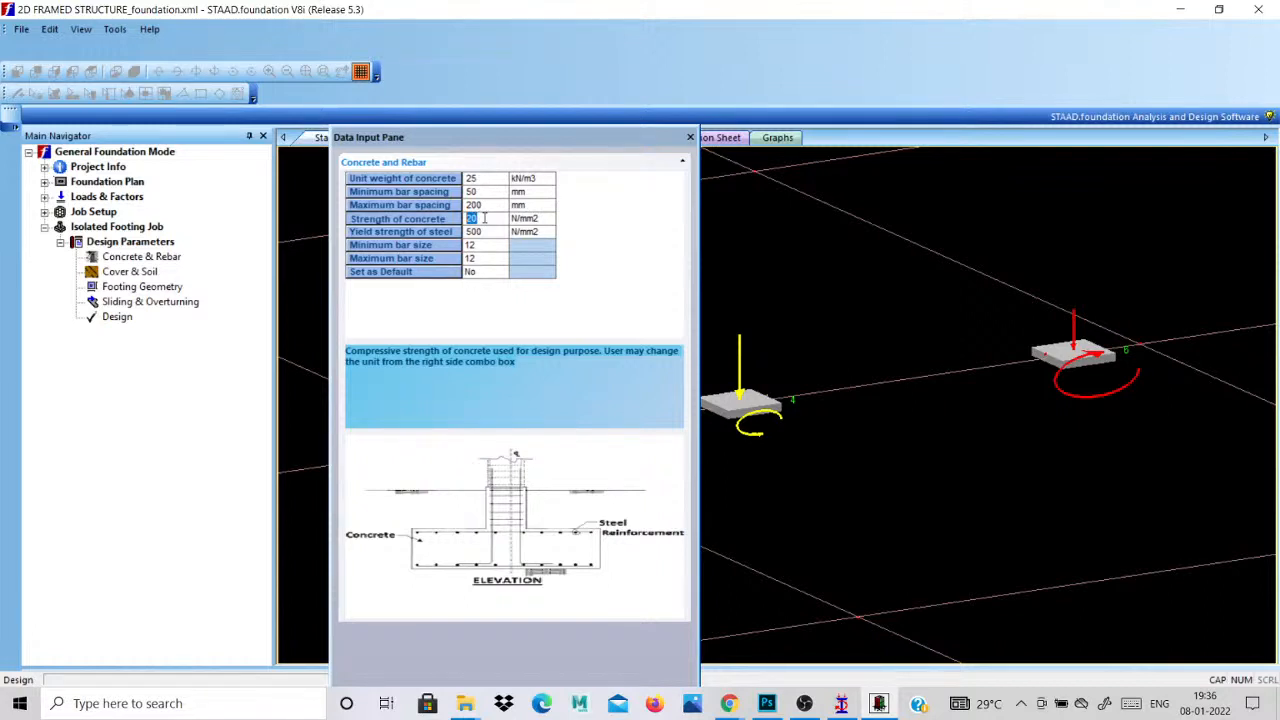
pyautogui.click(494, 232)
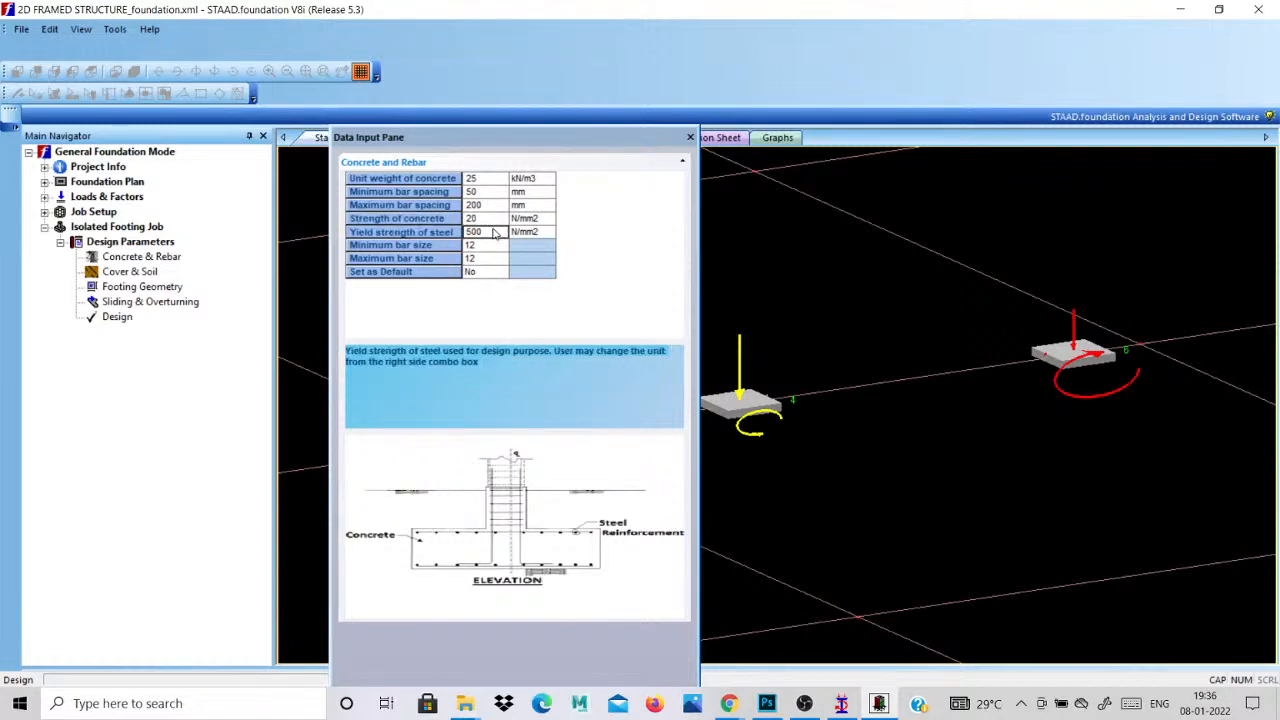
pyautogui.click(413, 232)
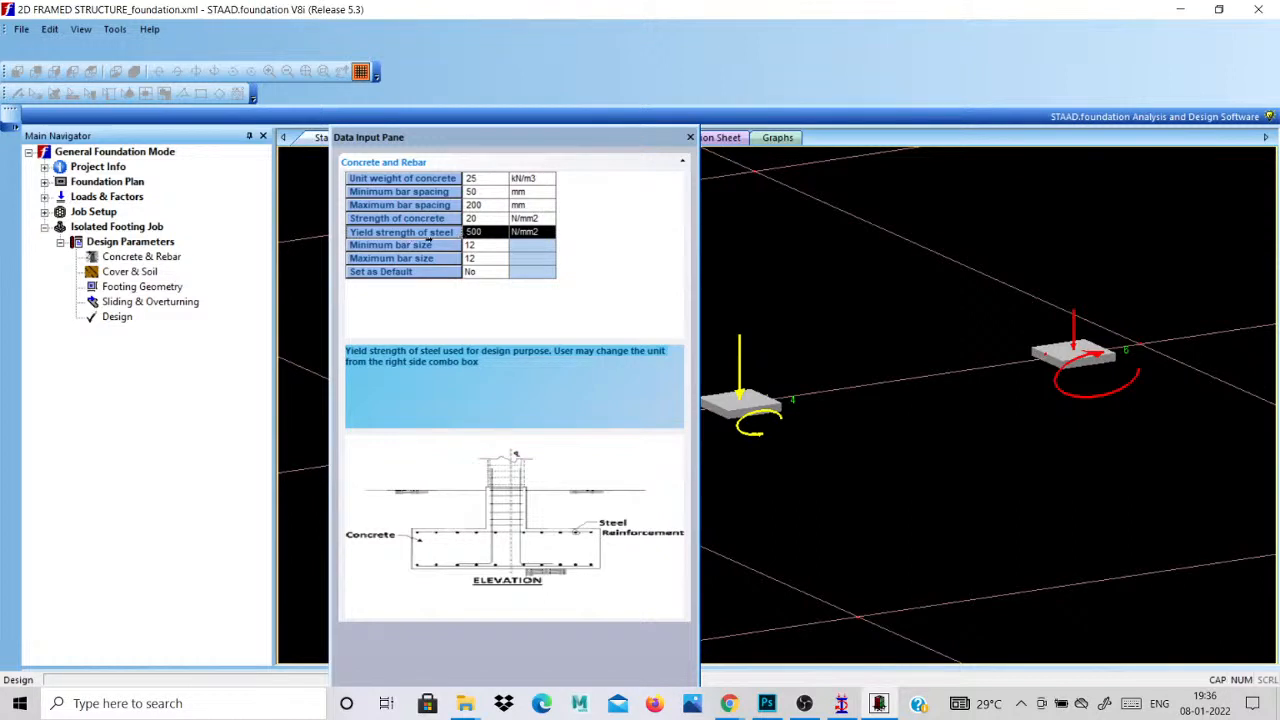
# Set the footing reinforcement's minimum bar size to 12 and its maximum bar size to 16.
pyautogui.click(478, 246)
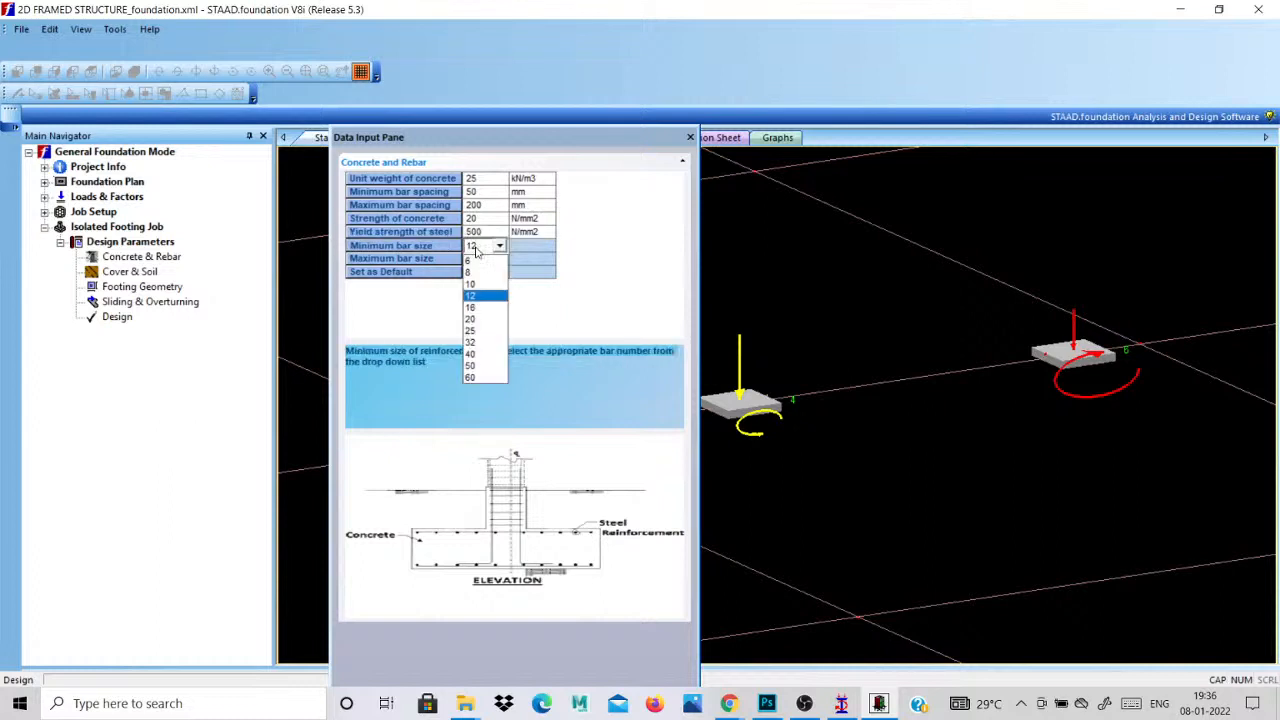
pyautogui.click(480, 296)
pyautogui.click(478, 260)
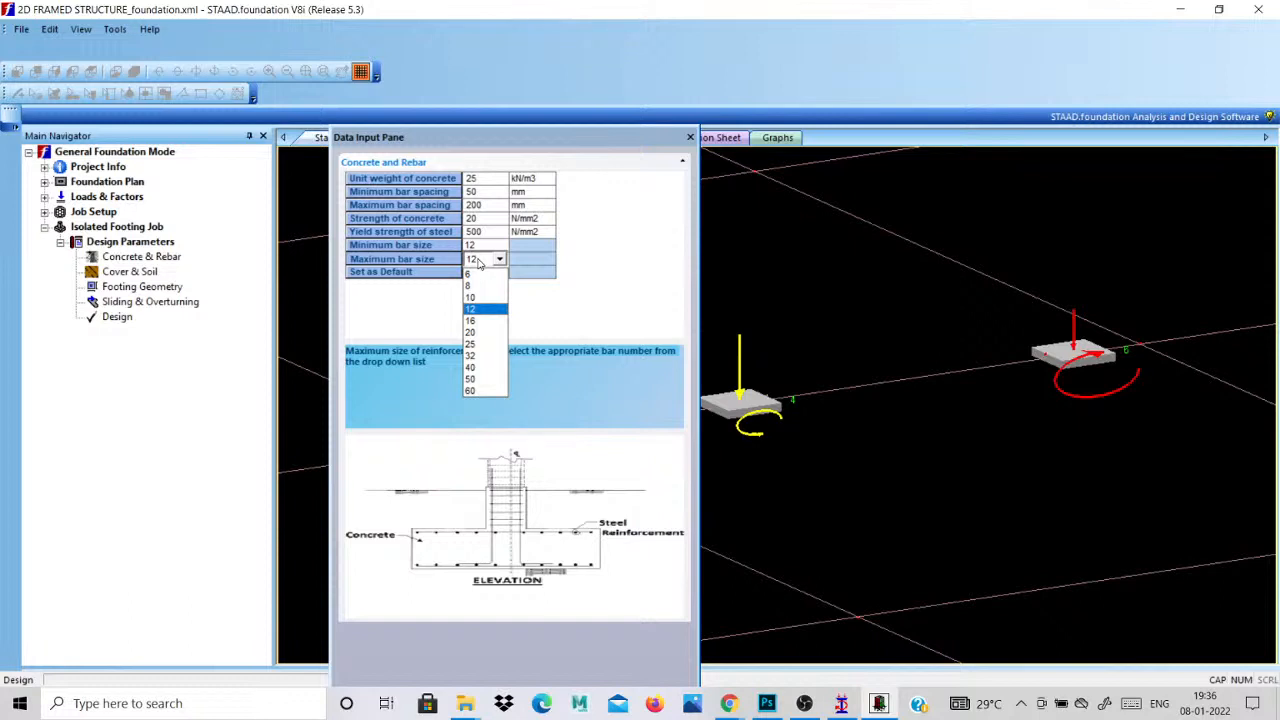
pyautogui.click(476, 320)
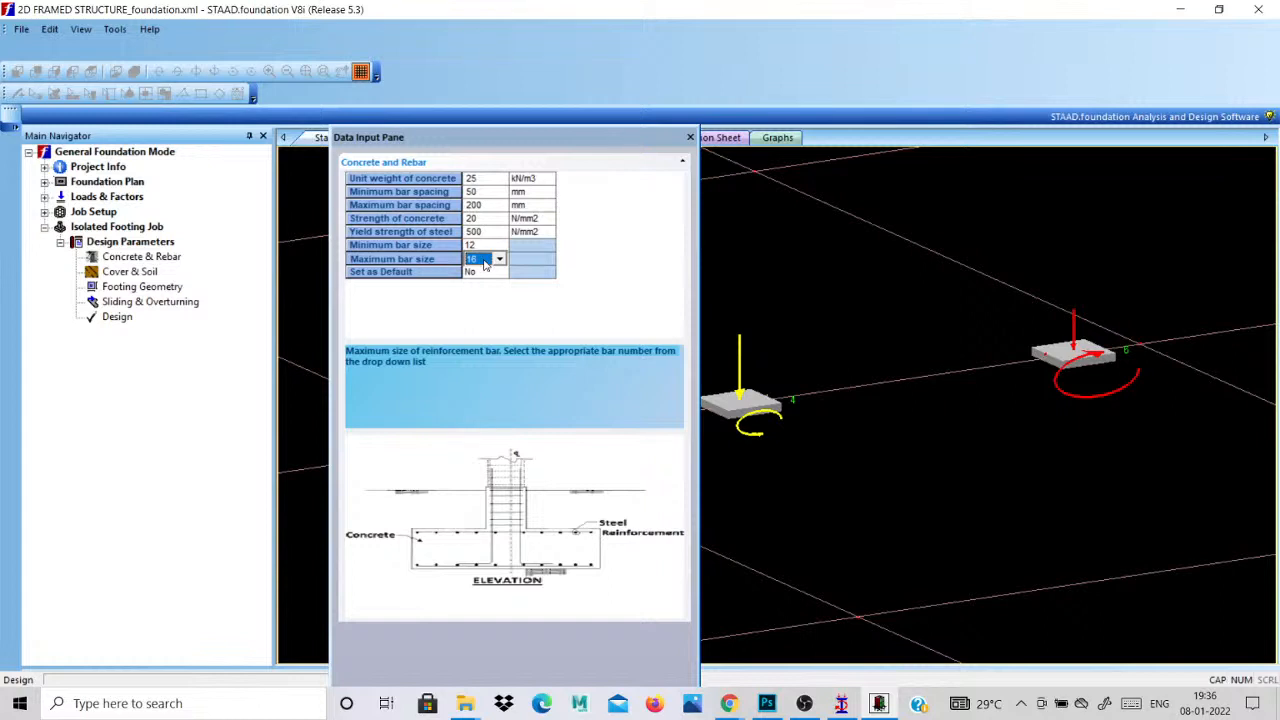
# Recheck the footing's concrete unit weight, bar spacing limits, material strengths and bar sizes, and close the data pane.
pyautogui.click(481, 179)
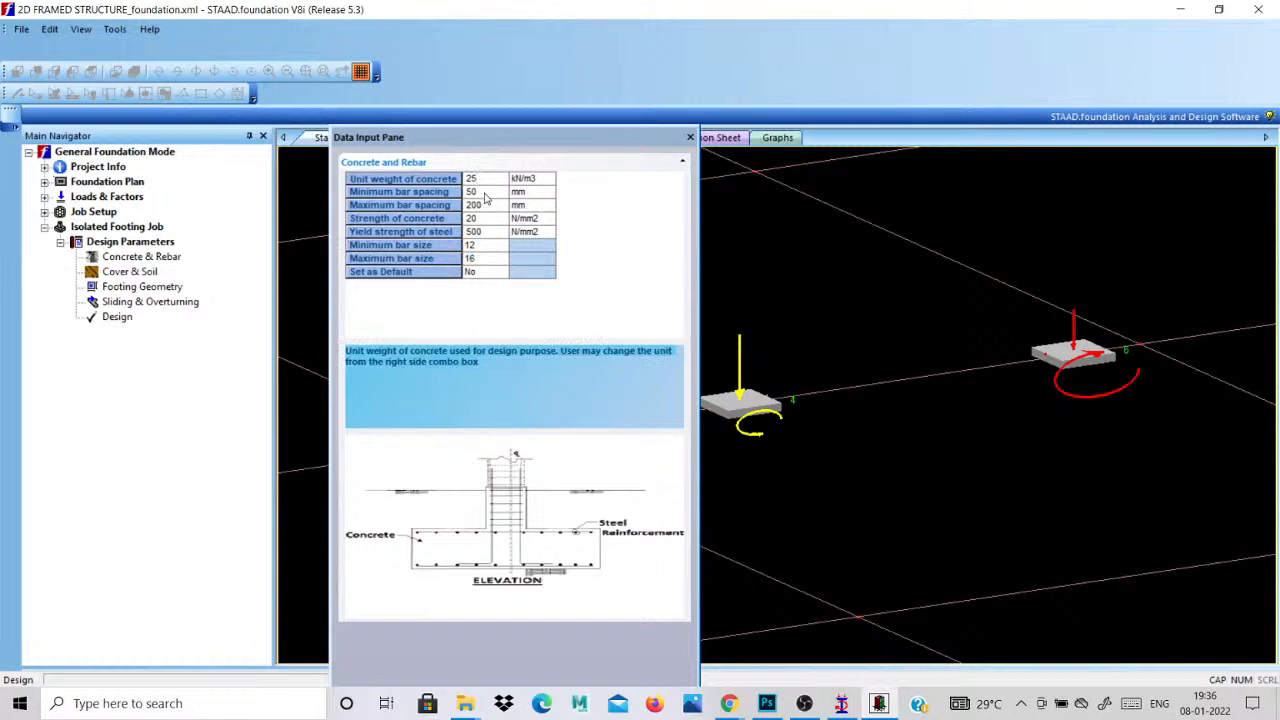
pyautogui.click(487, 196)
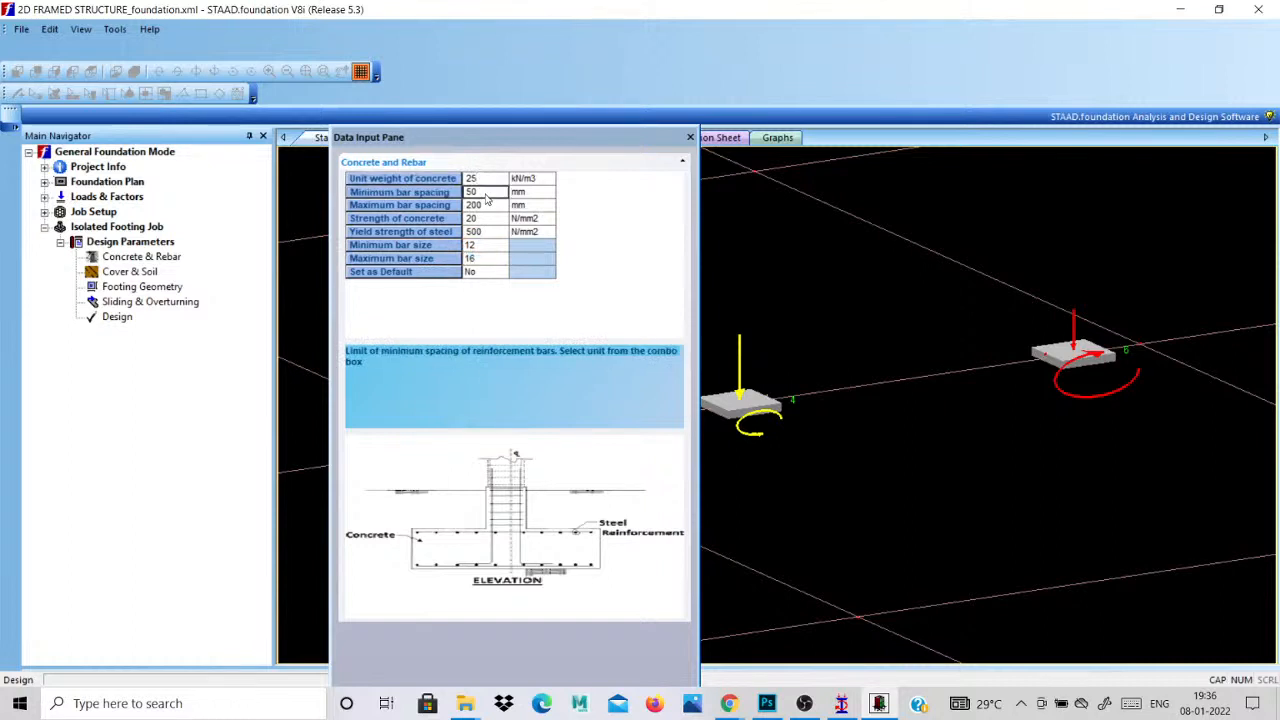
pyautogui.click(488, 204)
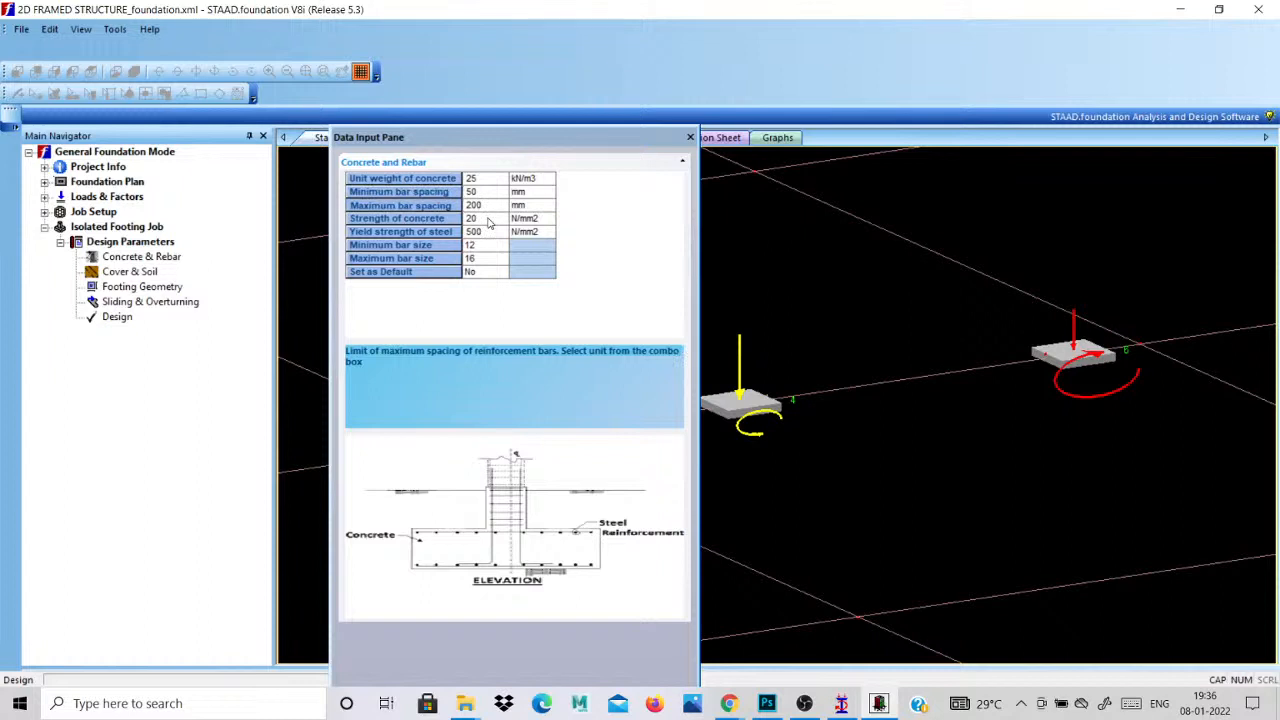
pyautogui.click(489, 220)
pyautogui.click(496, 232)
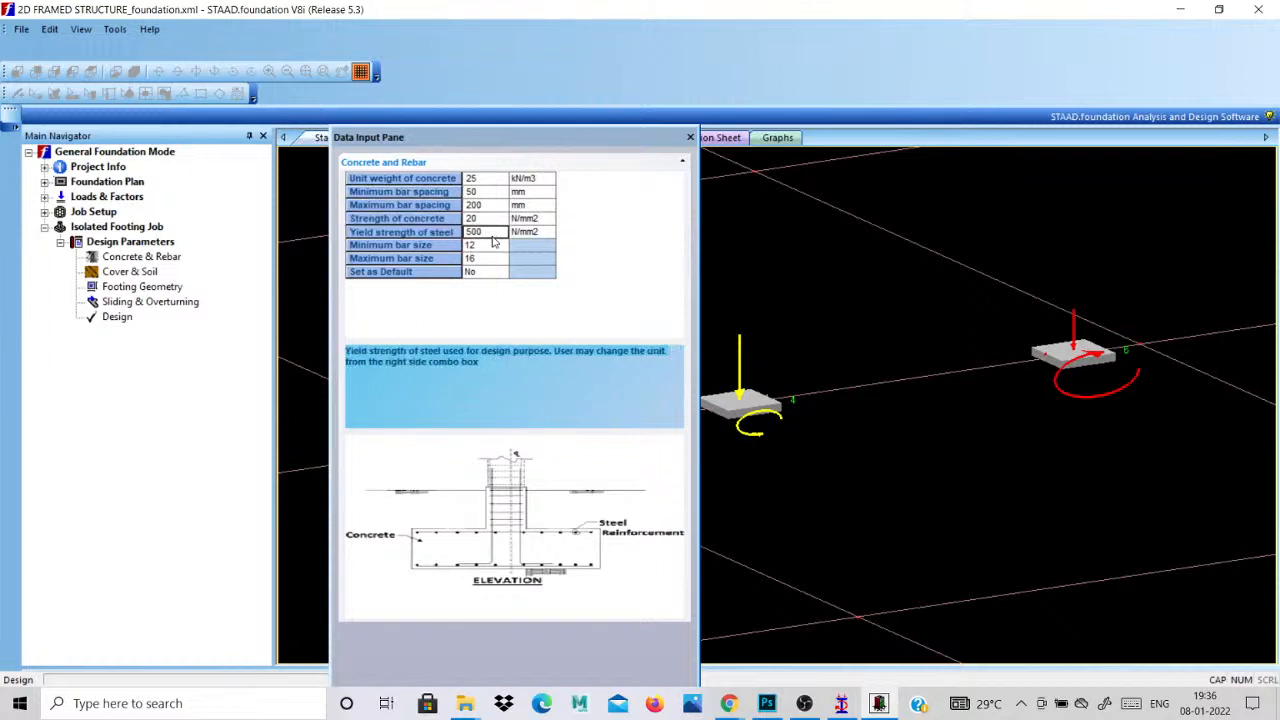
pyautogui.click(493, 245)
pyautogui.click(494, 248)
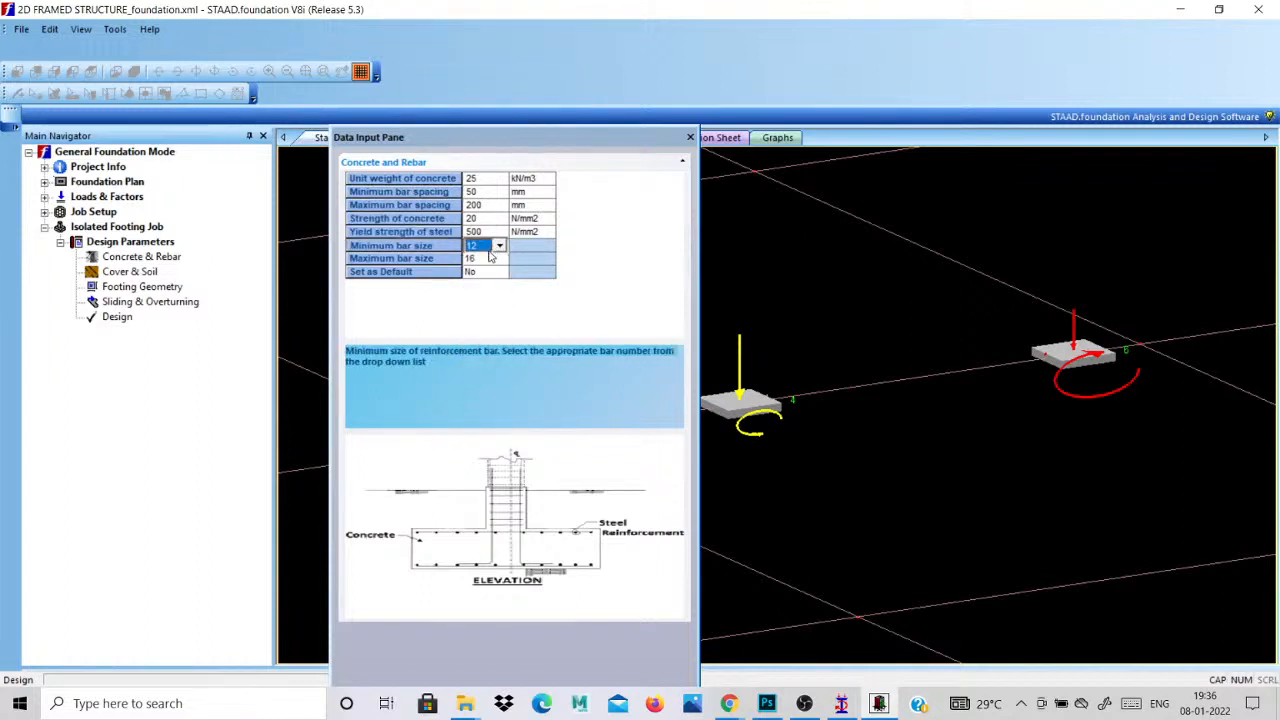
pyautogui.click(490, 258)
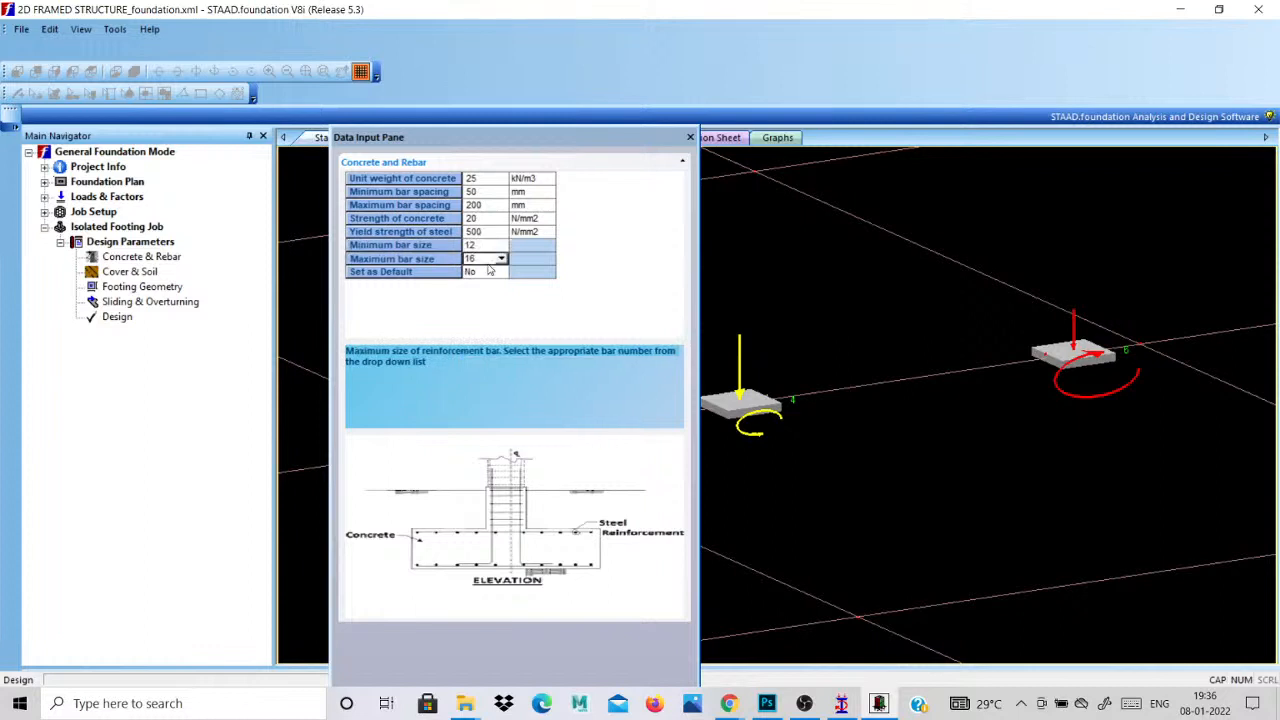
pyautogui.click(488, 263)
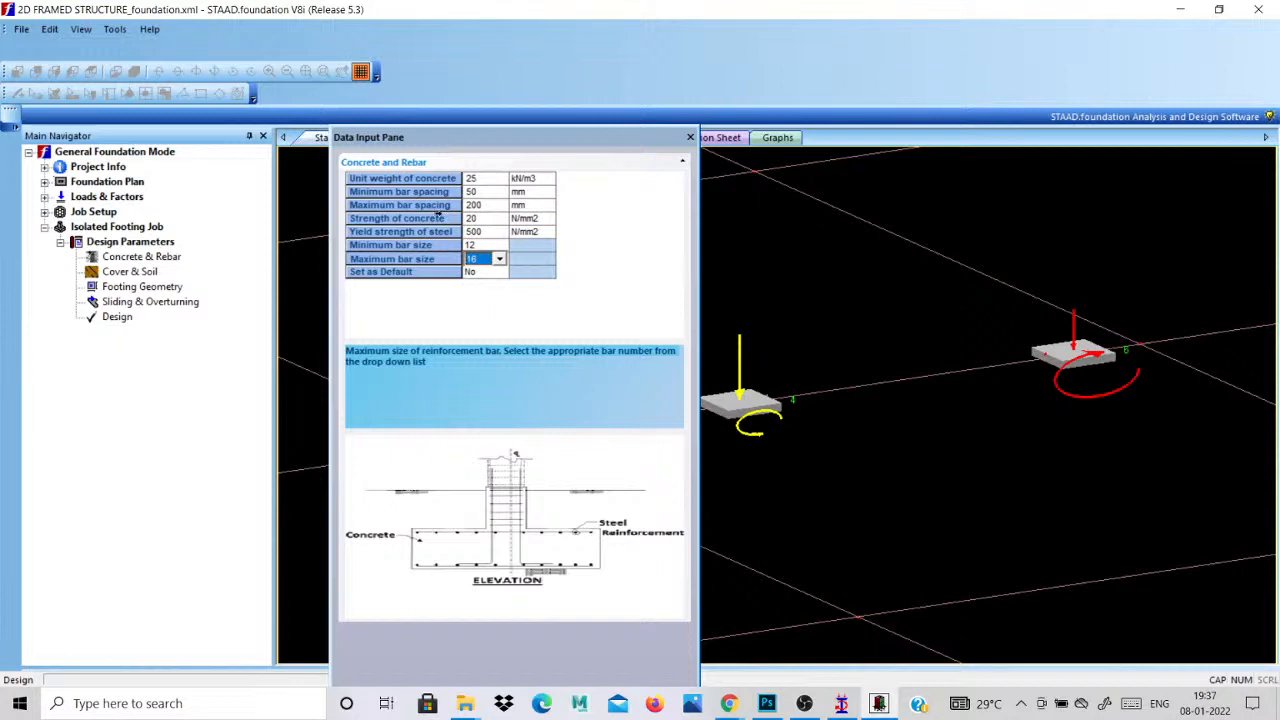
pyautogui.click(689, 137)
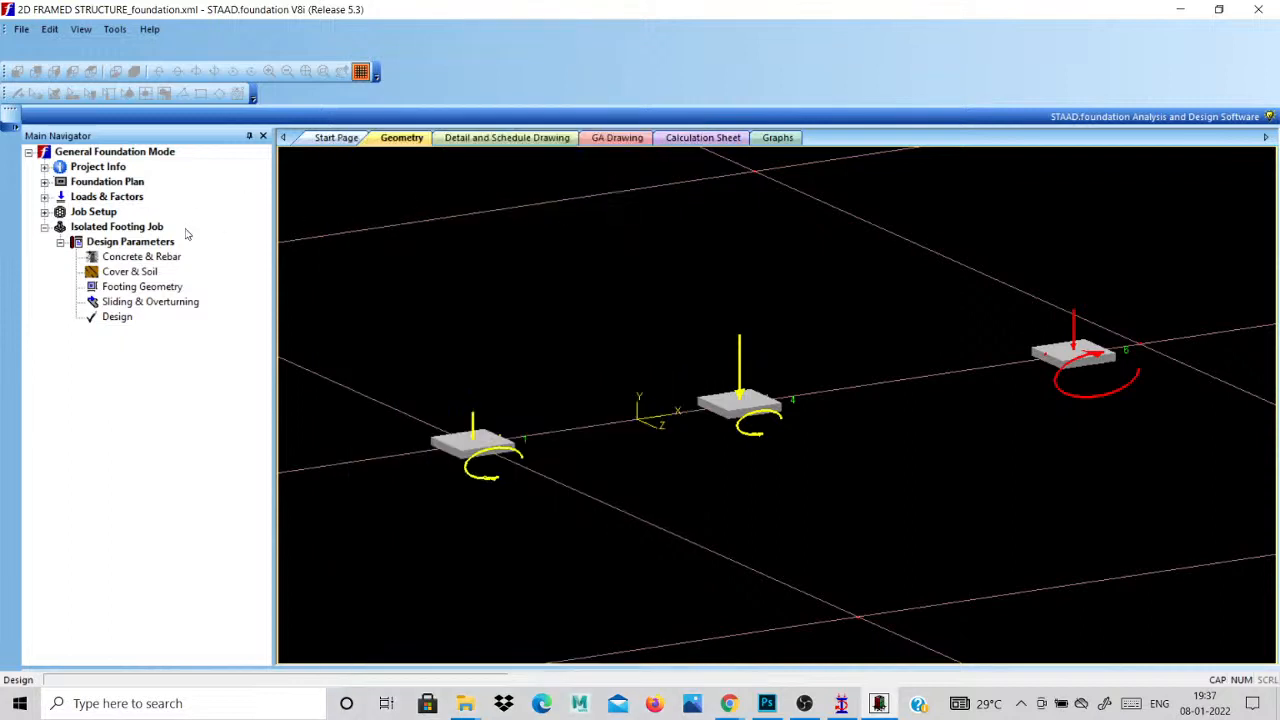
# Open the footing job's cover and soil parameters, set the soil type to Drained Condition and decline the auto-save.
pyautogui.click(146, 277)
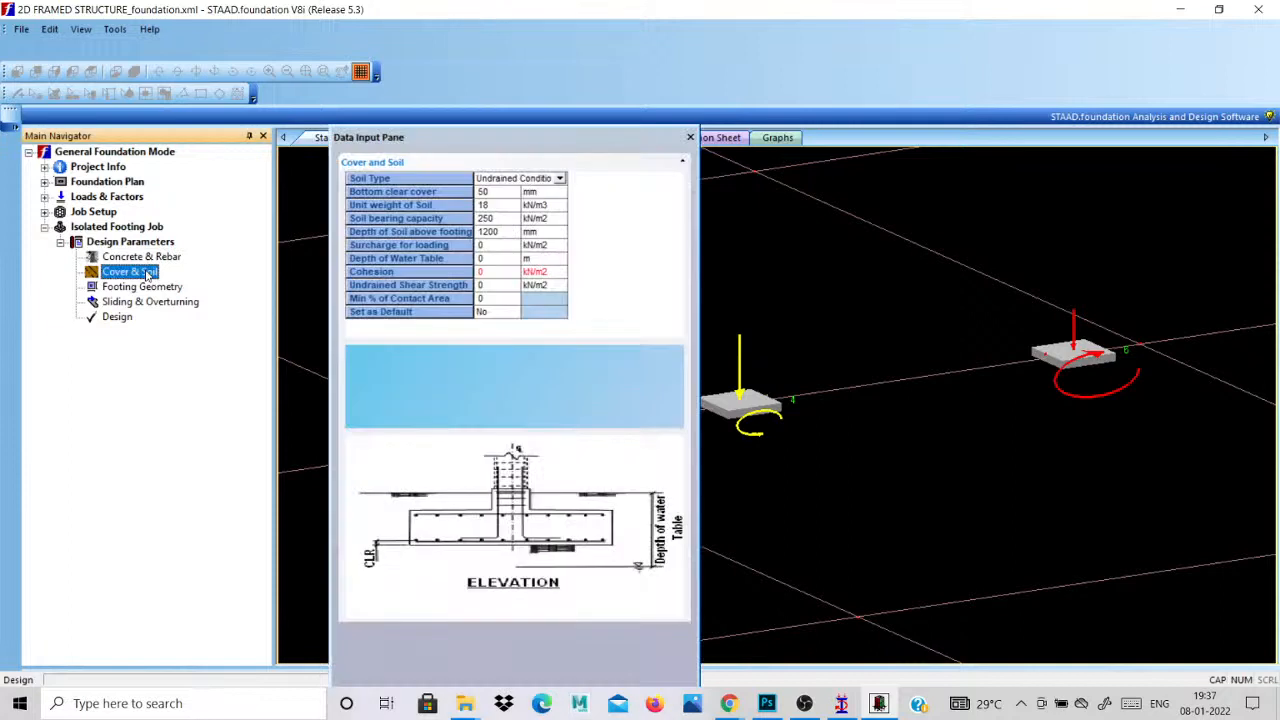
pyautogui.click(559, 179)
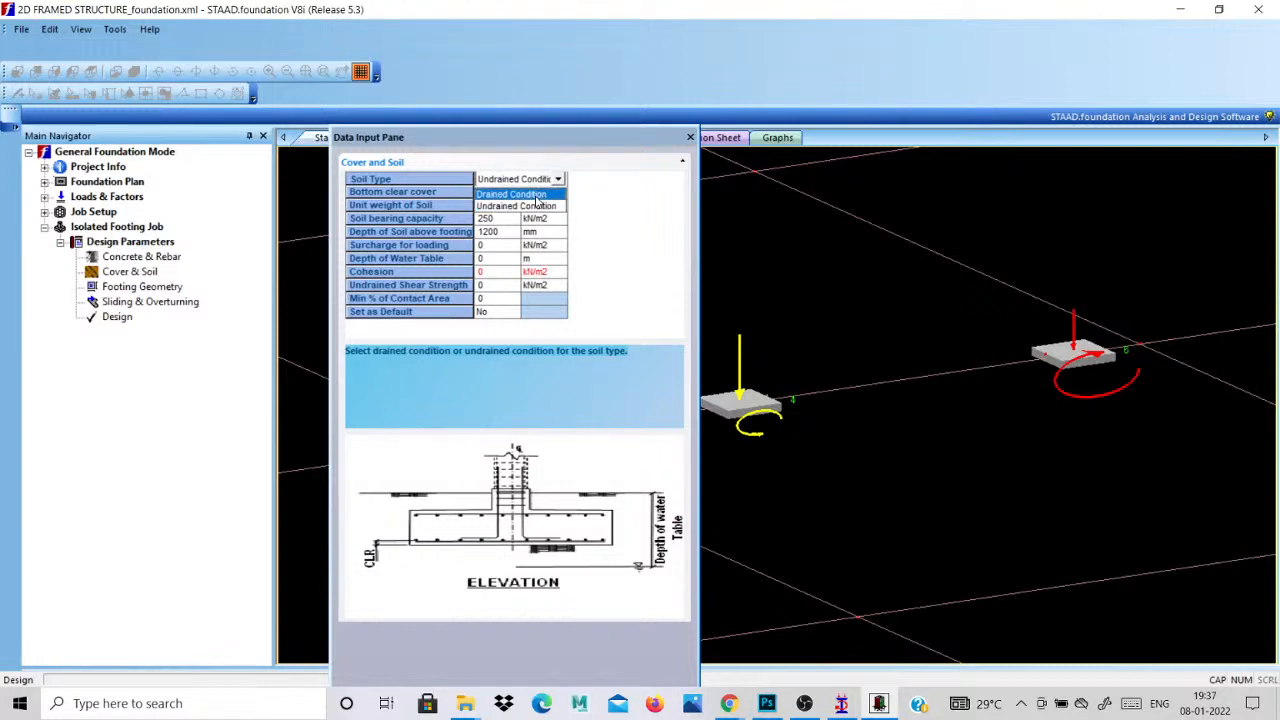
pyautogui.click(535, 195)
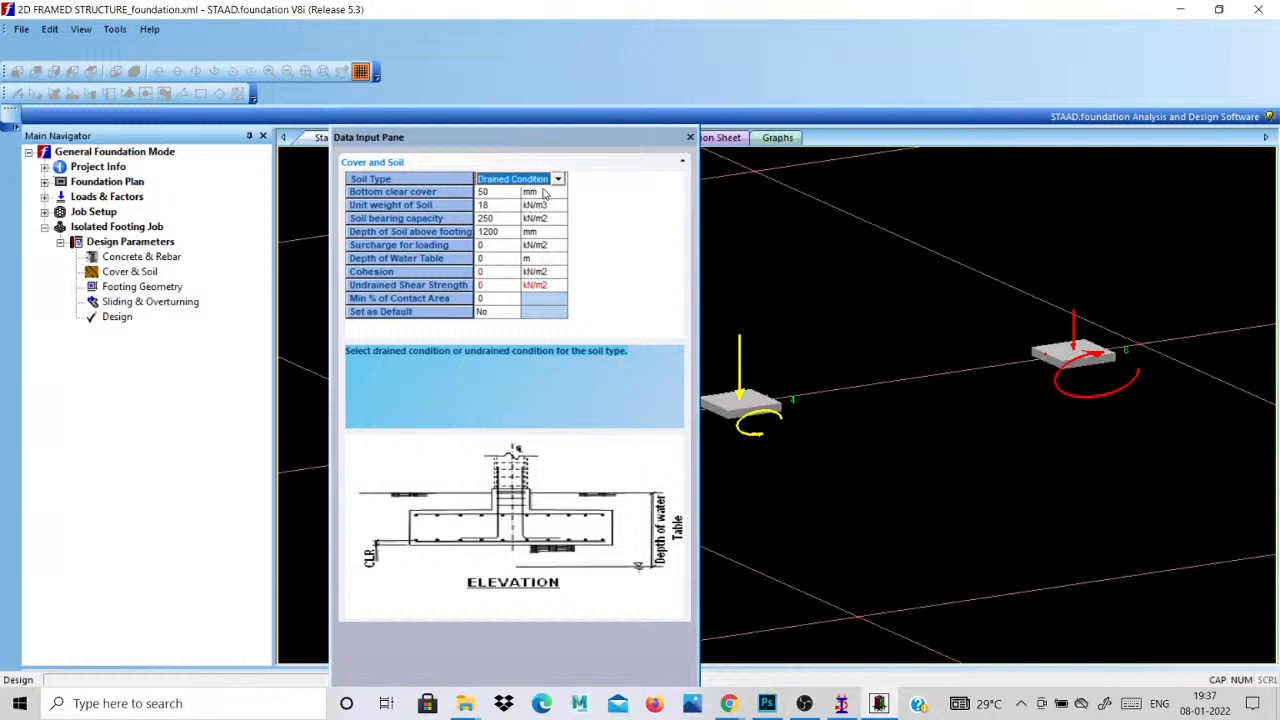
pyautogui.click(505, 194)
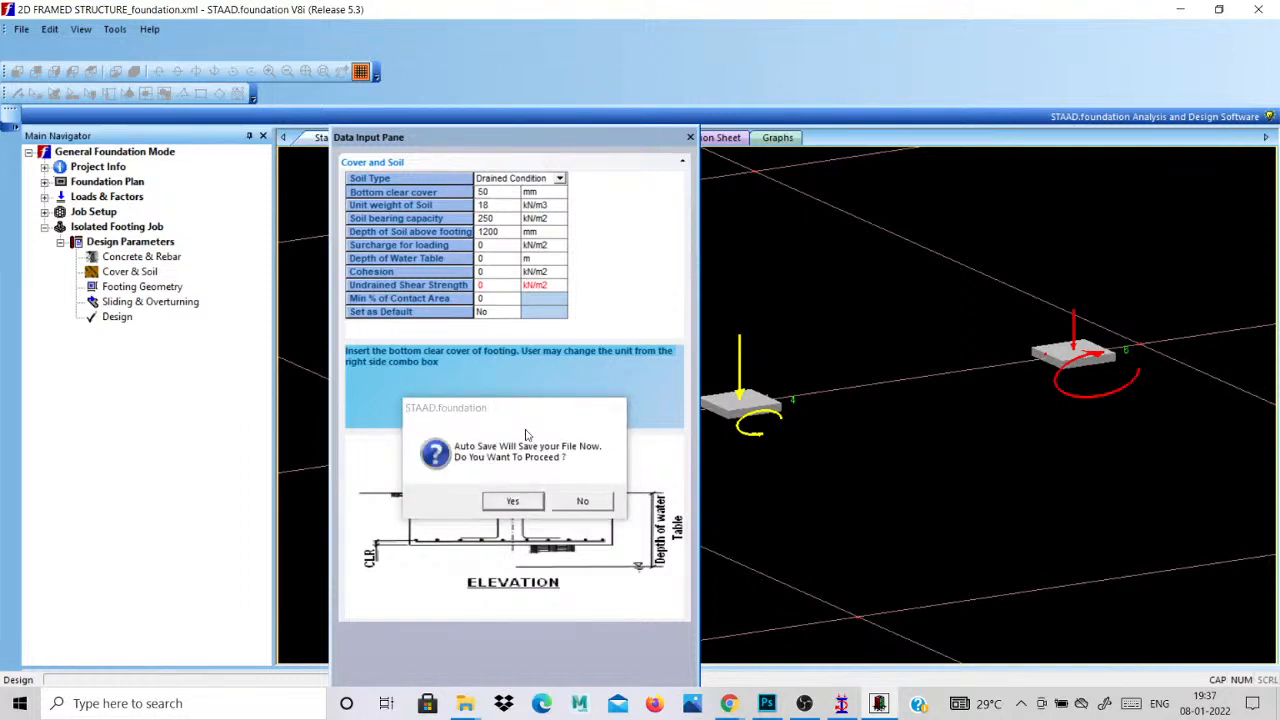
pyautogui.click(566, 503)
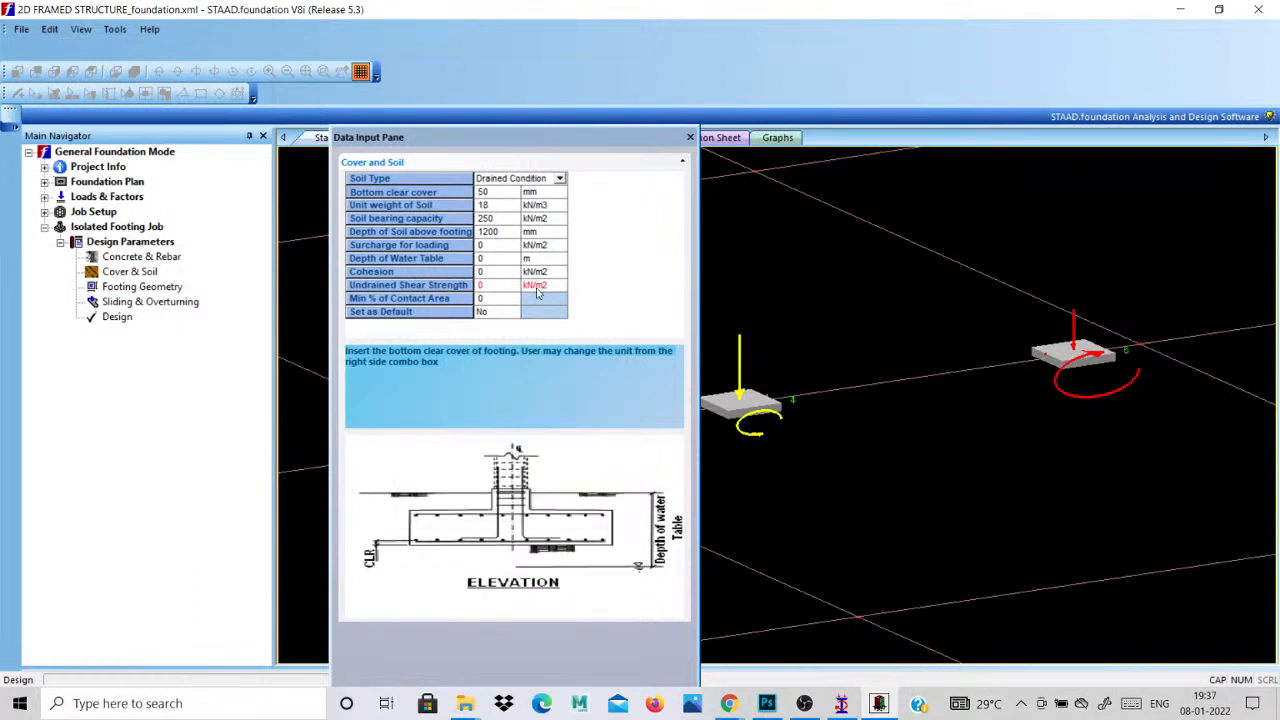
# Check the bottom clear cover and unit weight of soil, and set the soil bearing capacity to 200 kN/m2.
pyautogui.click(512, 206)
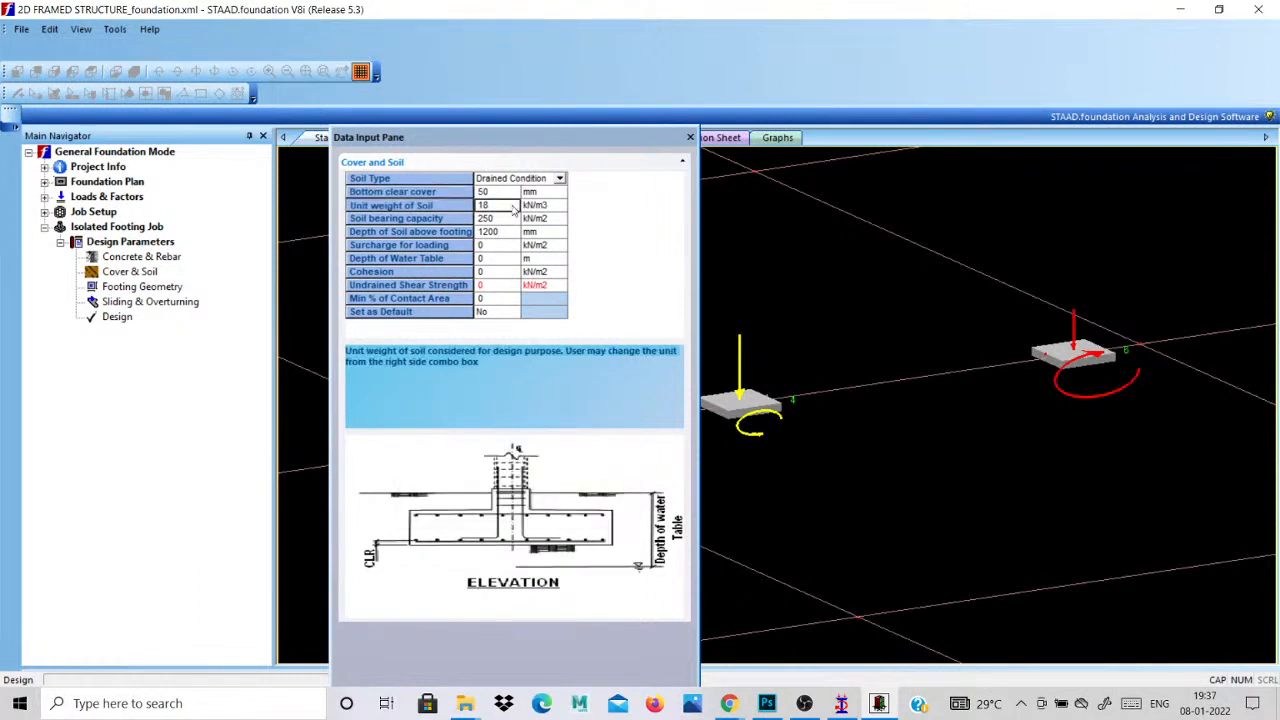
pyautogui.click(497, 195)
pyautogui.click(497, 206)
pyautogui.click(500, 195)
pyautogui.click(497, 206)
pyautogui.click(505, 219)
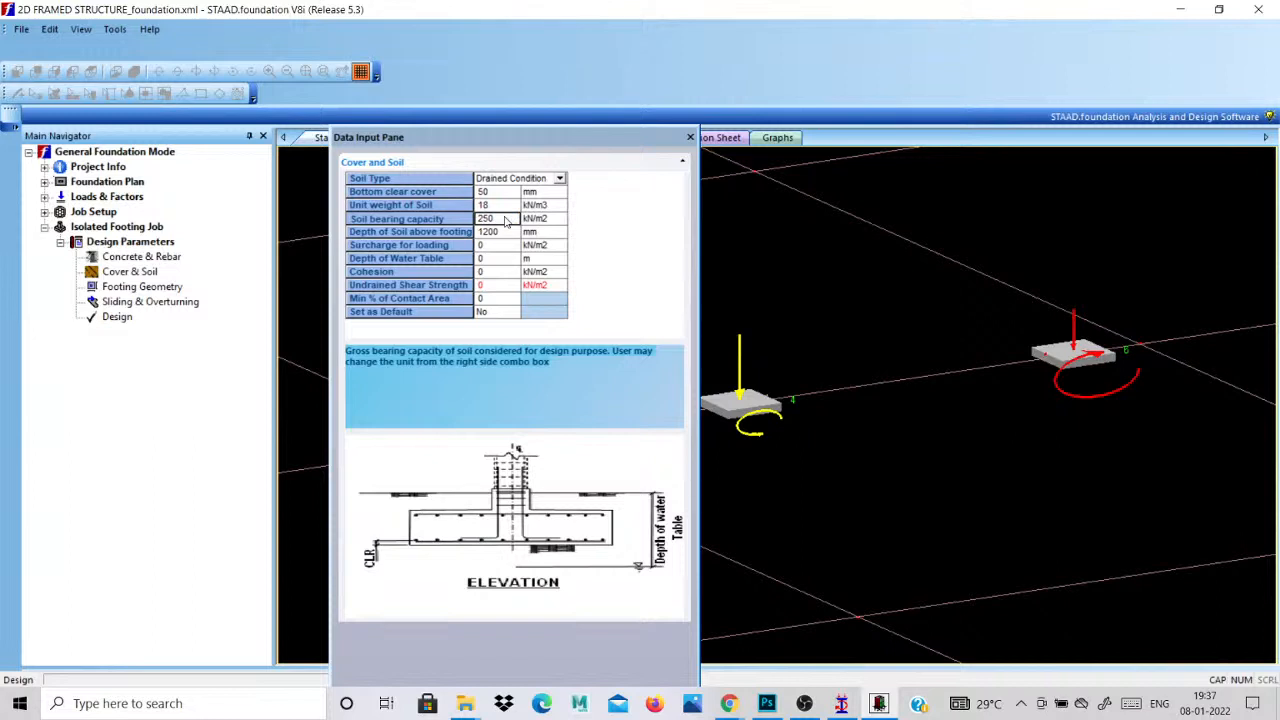
pyautogui.press('Return')
pyautogui.write('200')
pyautogui.press('Return')
# Set the depth of soil above the footing to 1500 mm and check the surcharge and water table depth.
pyautogui.click(453, 232)
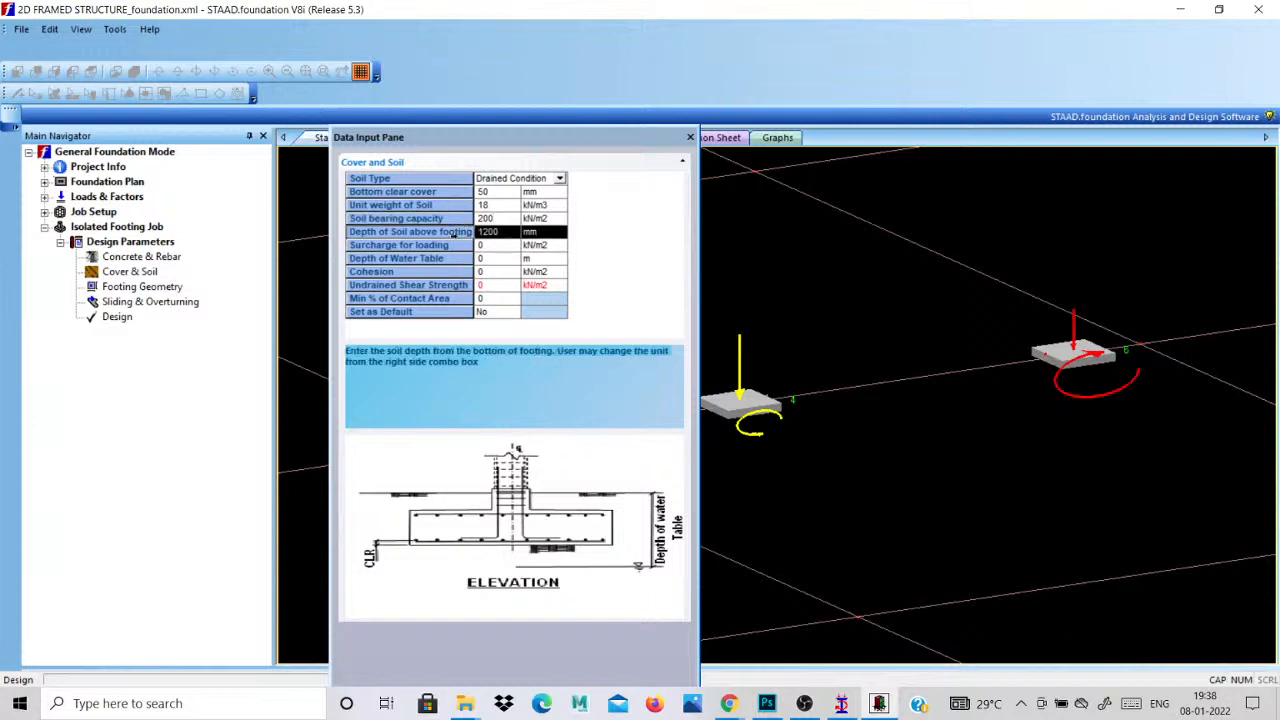
pyautogui.click(451, 245)
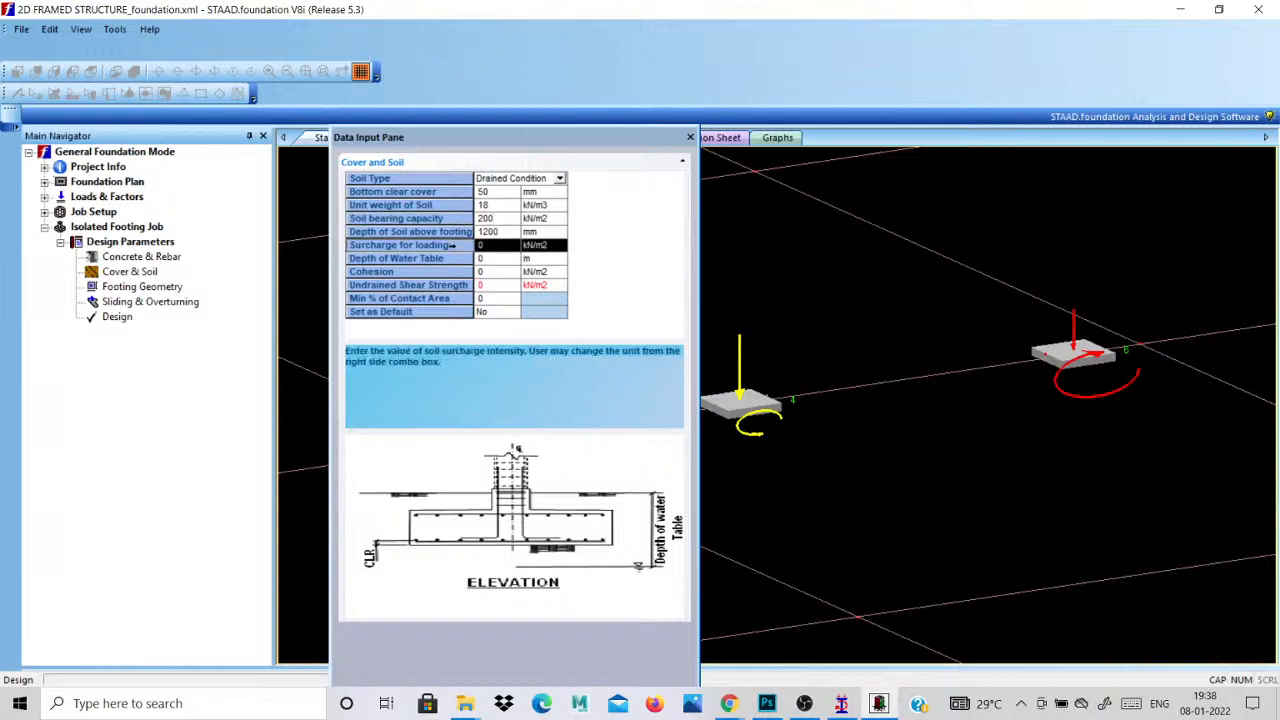
pyautogui.click(512, 232)
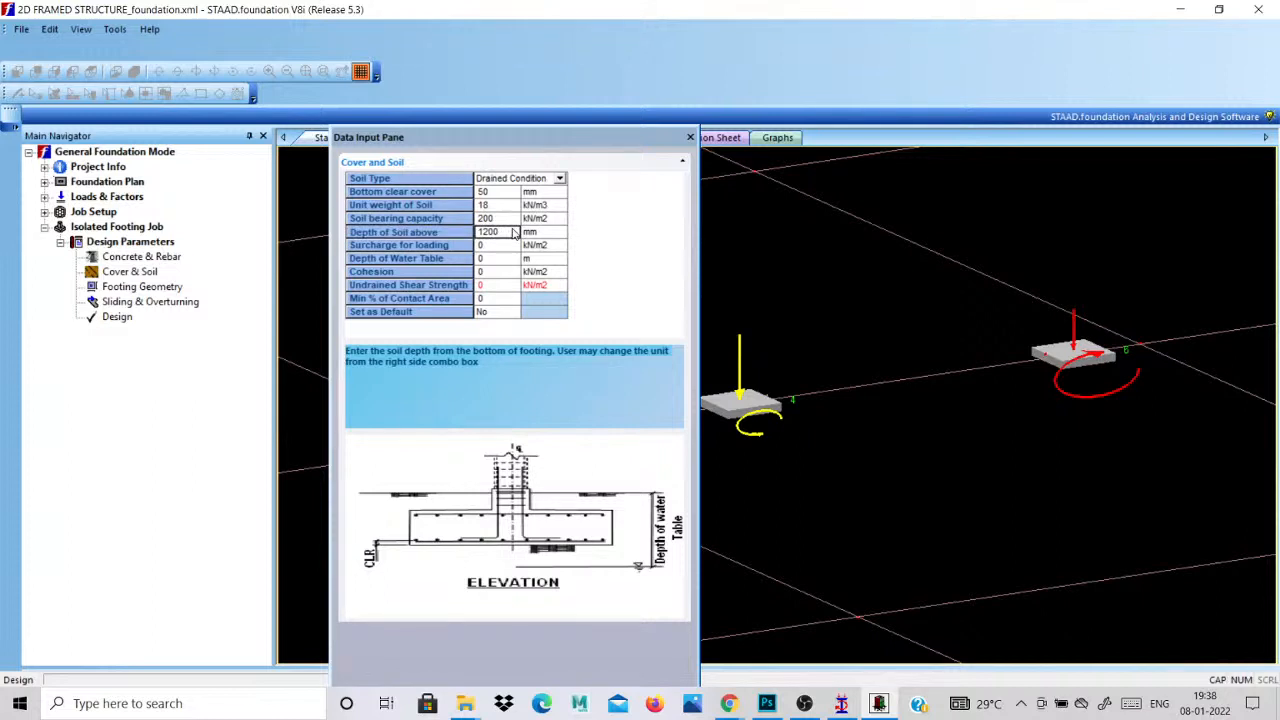
pyautogui.write('1500')
pyautogui.click(495, 245)
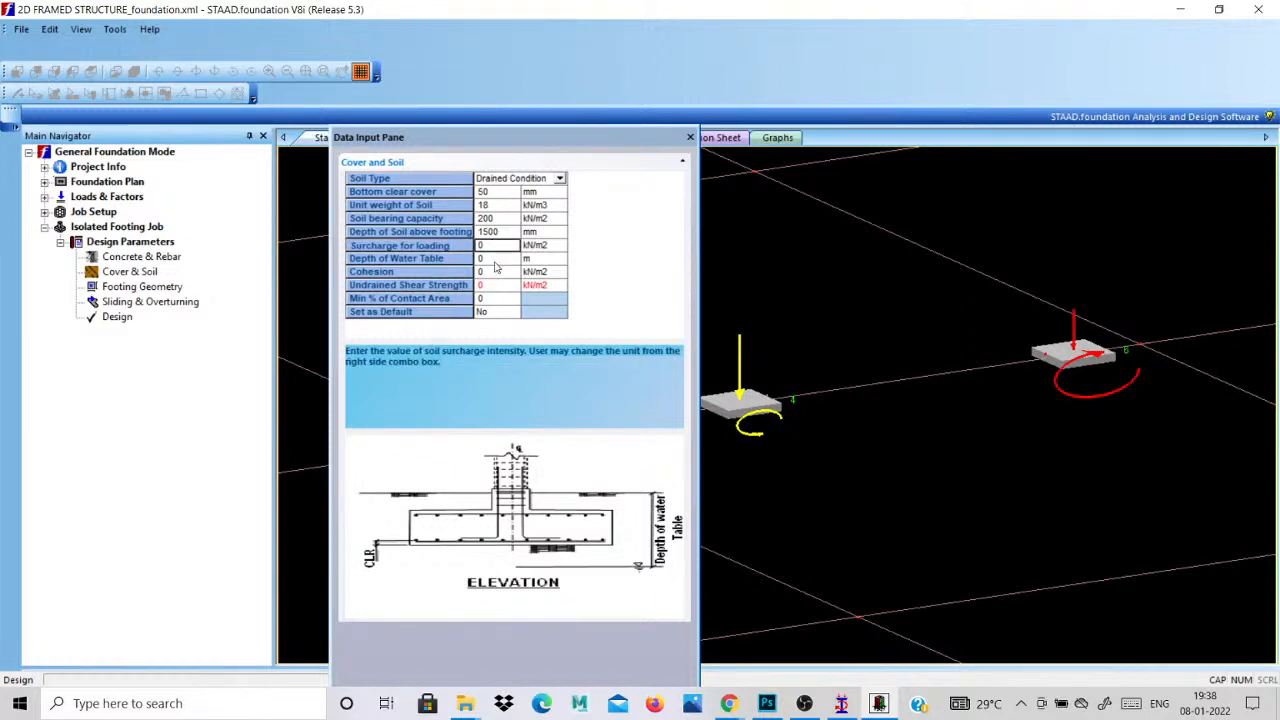
pyautogui.click(486, 259)
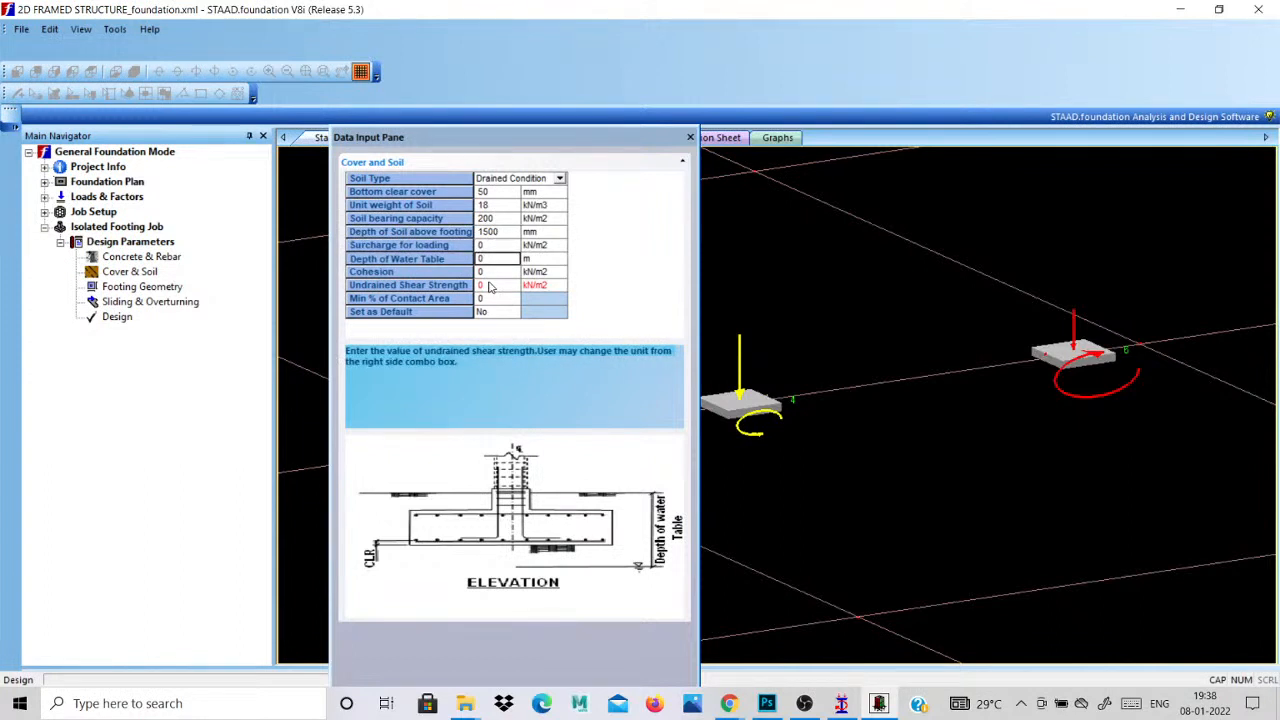
# Recheck the bottom clear cover, soil unit weight, bearing capacity and soil depth, and close the data pane.
pyautogui.click(489, 222)
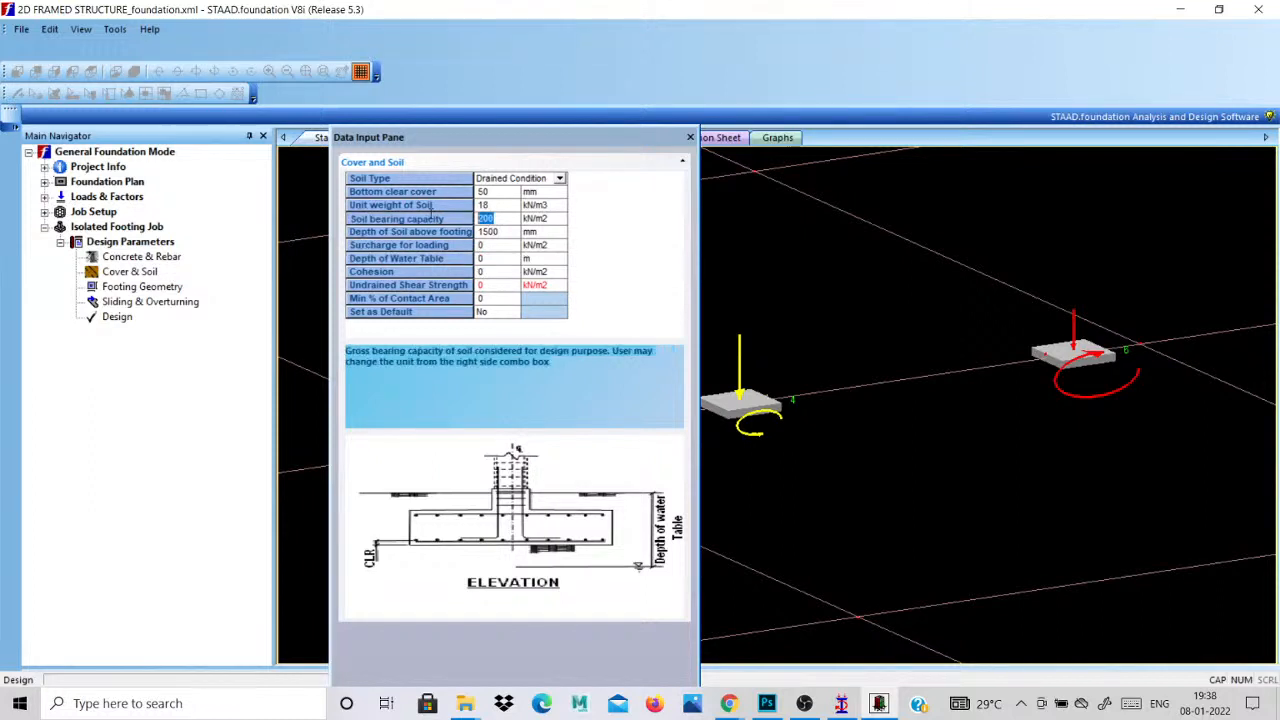
pyautogui.doubleClick(501, 233)
pyautogui.moveTo(501, 233); pyautogui.dragTo(470, 234)
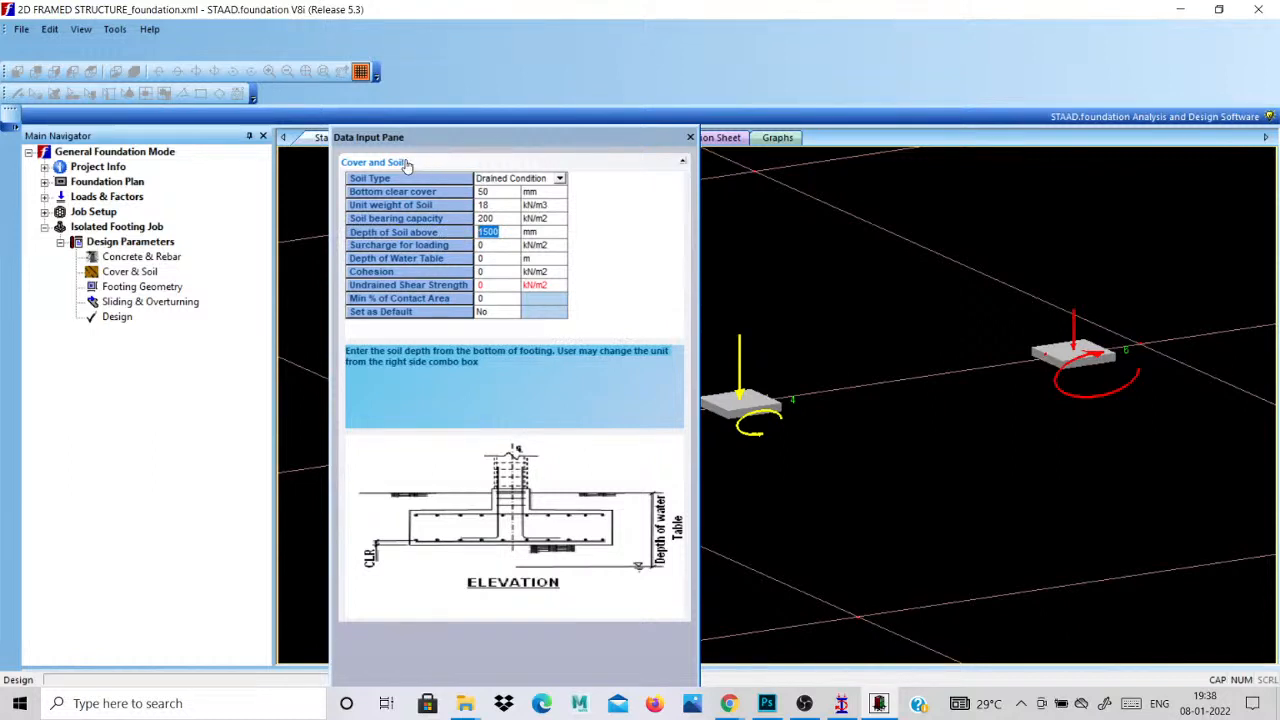
pyautogui.click(497, 193)
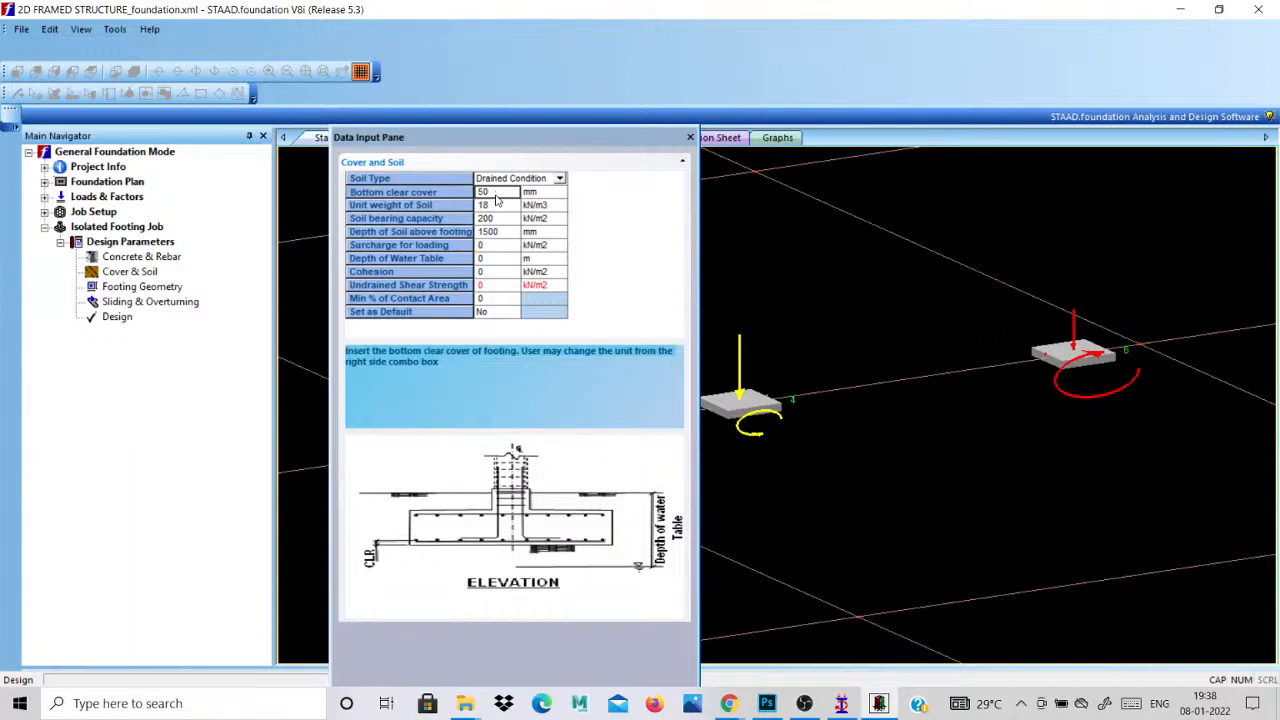
pyautogui.click(497, 204)
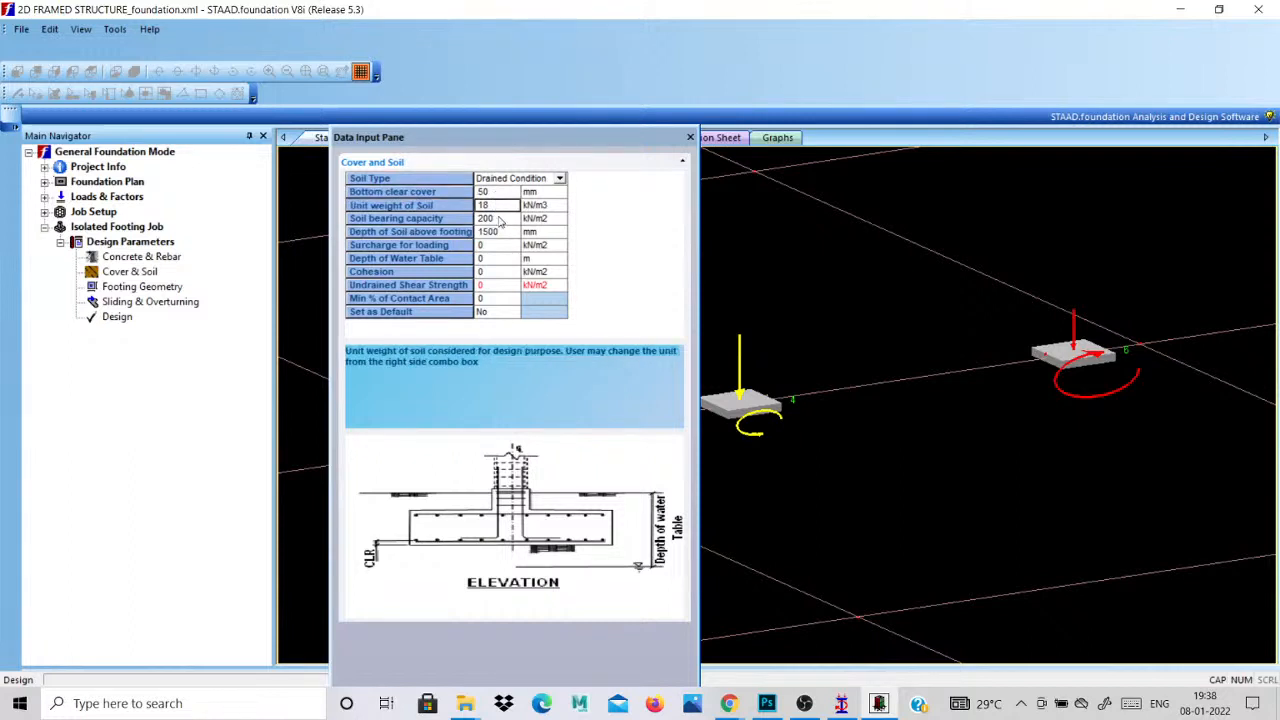
pyautogui.click(499, 218)
pyautogui.click(499, 231)
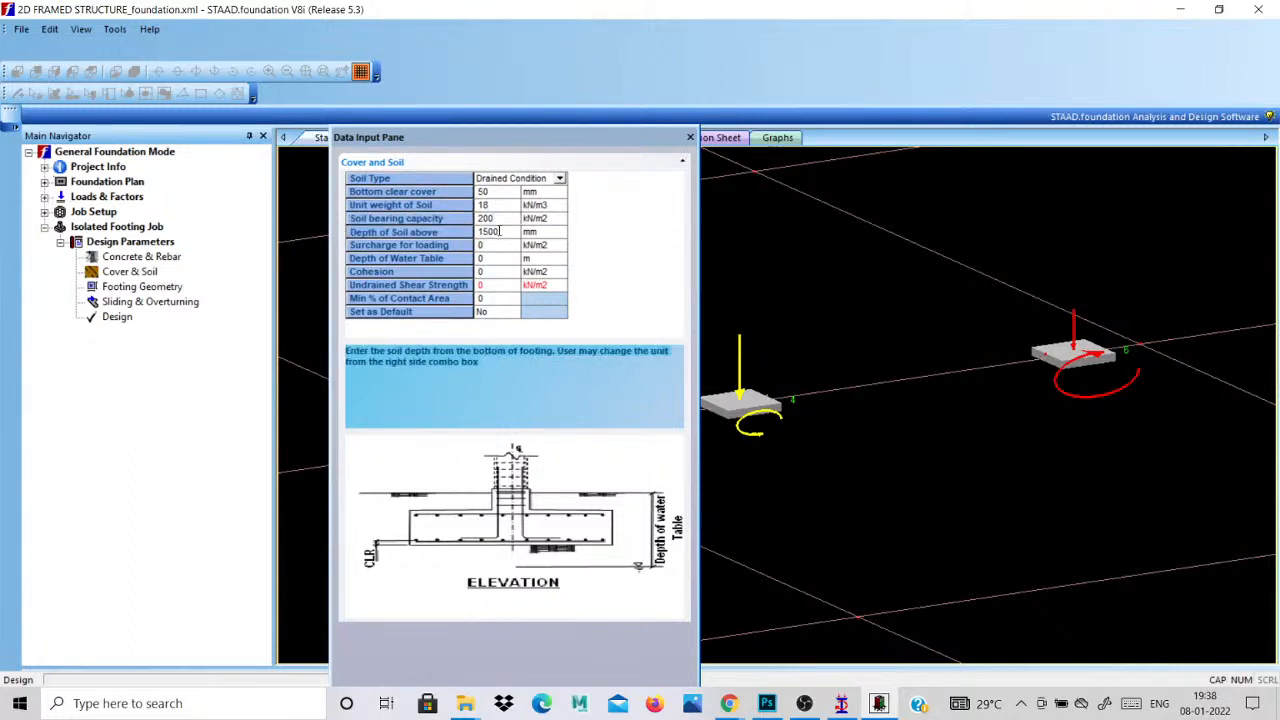
pyautogui.click(425, 231)
pyautogui.click(690, 137)
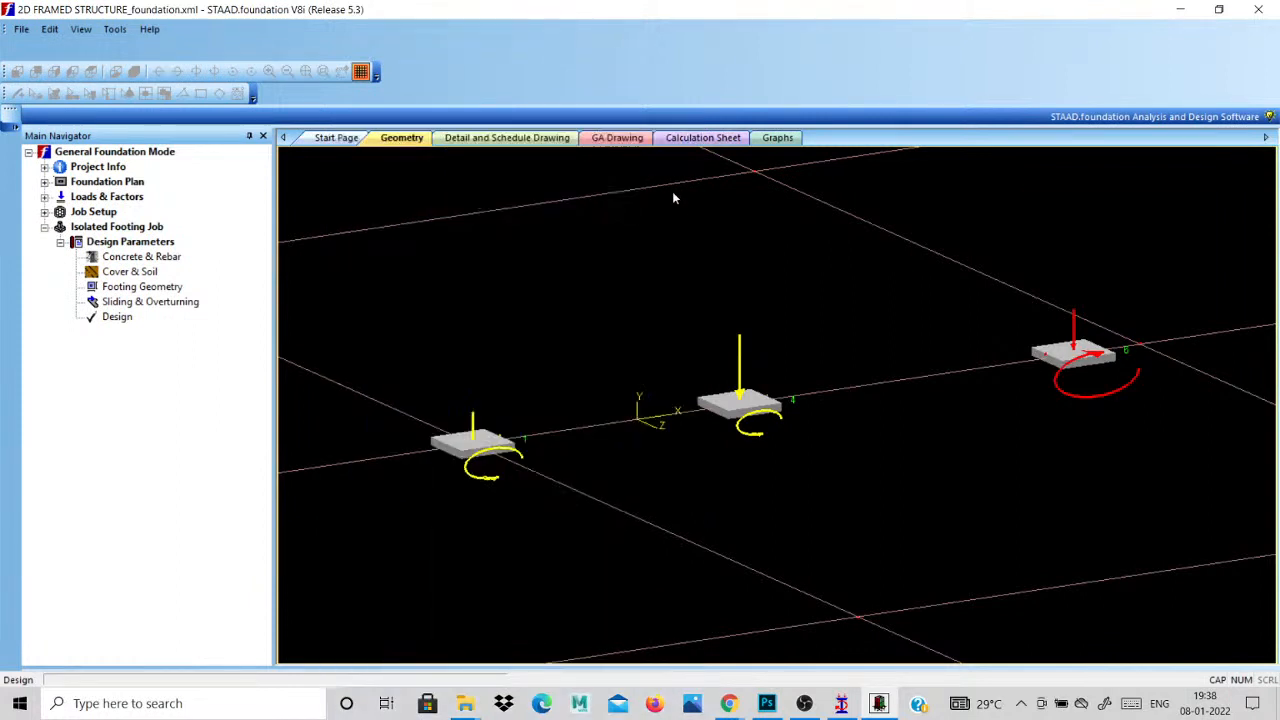
# Open the footing geometry parameters, choose the Sloped footing type with the Calculate Dimension design type, and look through the dimension limits.
pyautogui.click(132, 287)
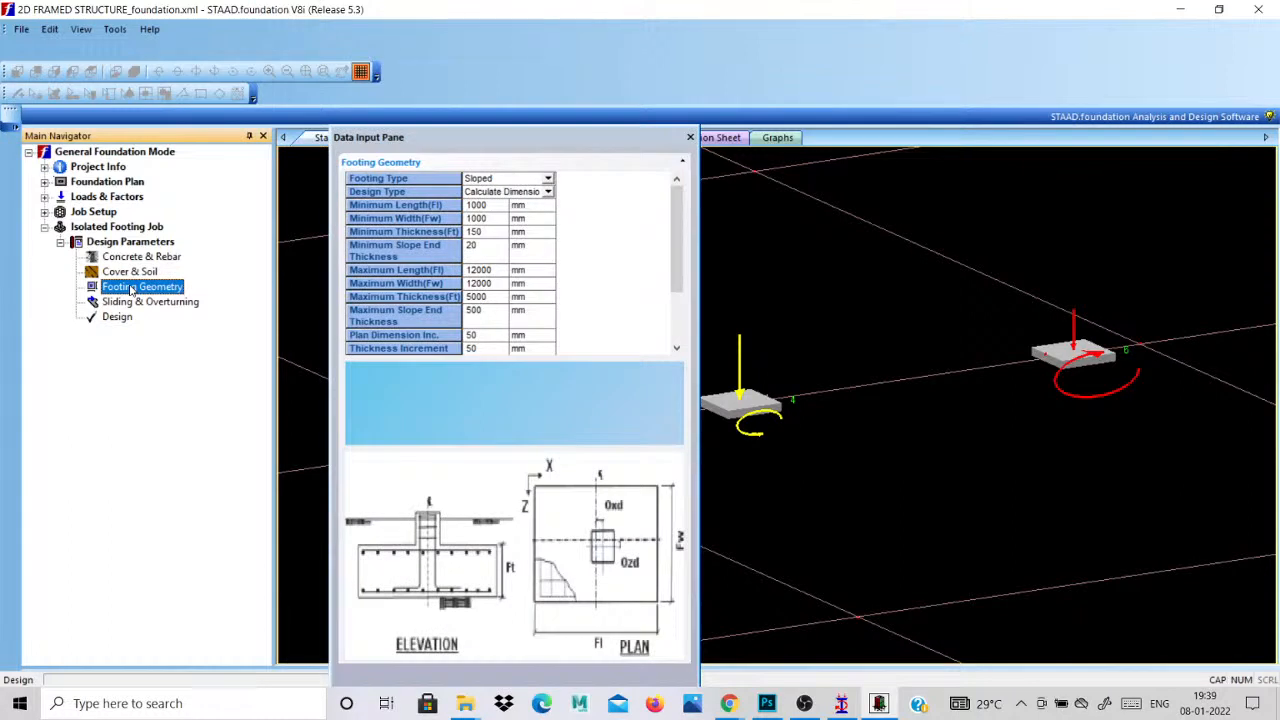
pyautogui.click(500, 179)
pyautogui.click(508, 180)
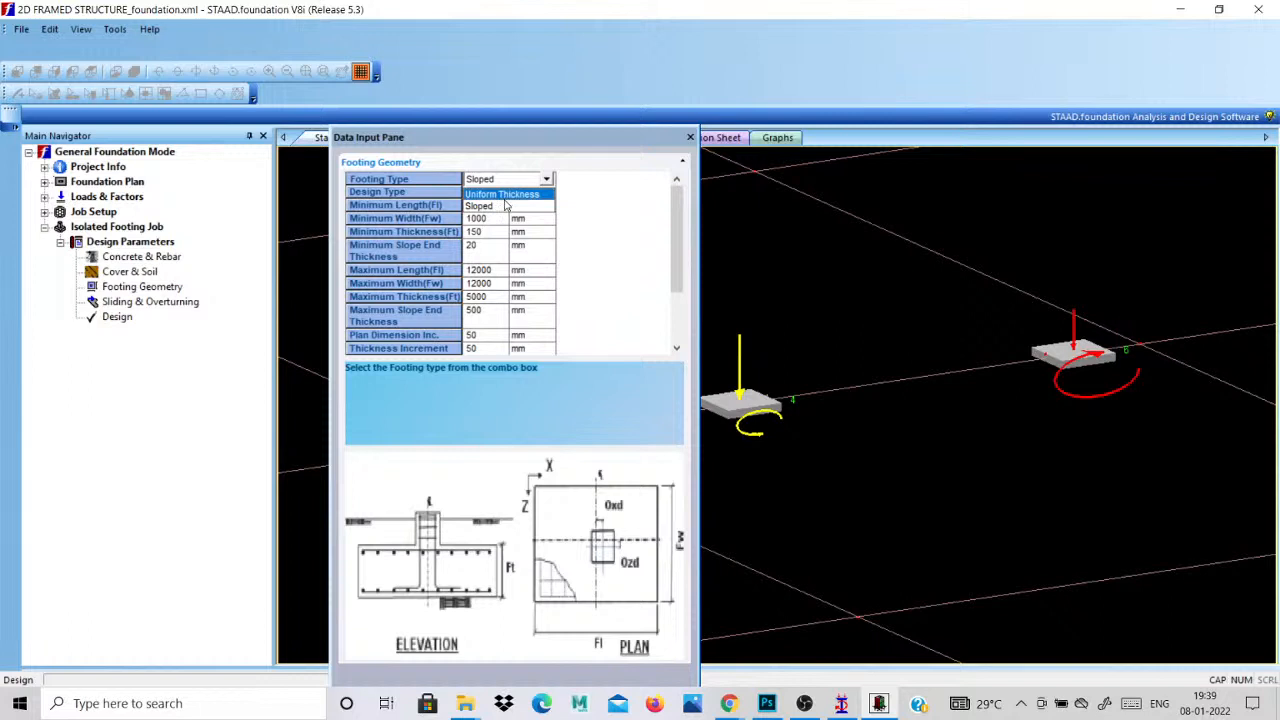
pyautogui.click(507, 205)
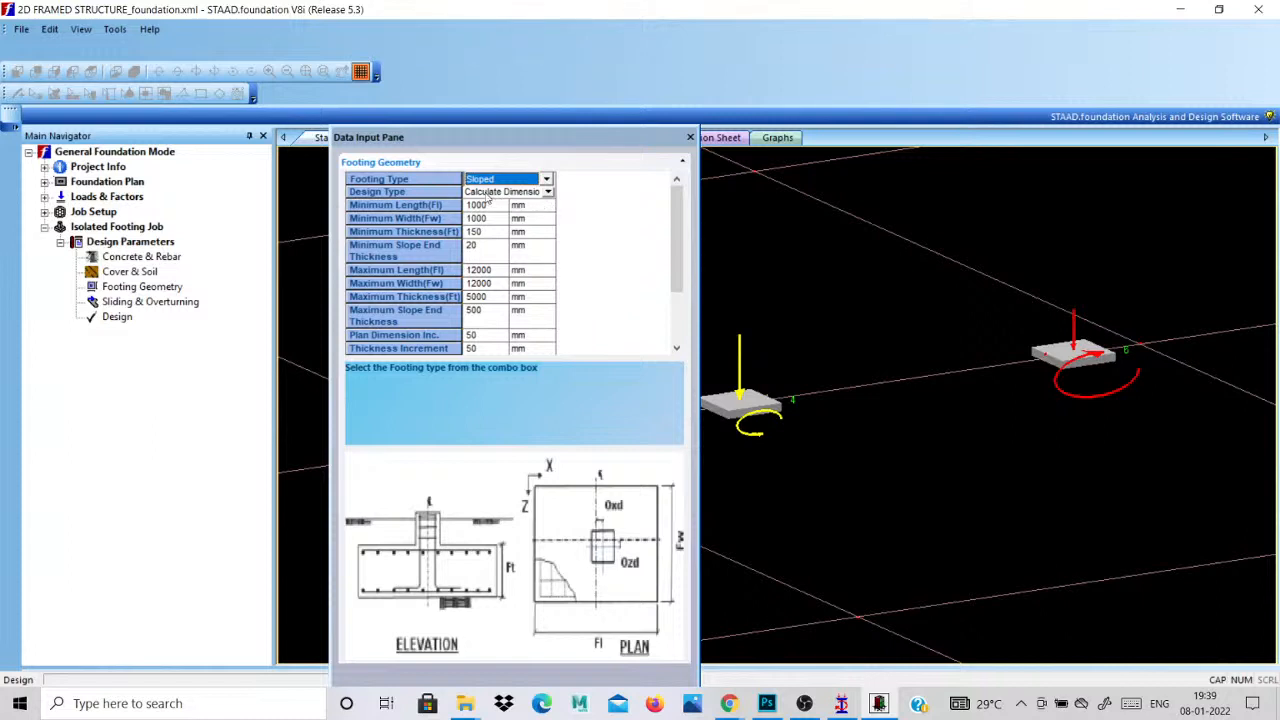
pyautogui.click(413, 190)
pyautogui.click(540, 193)
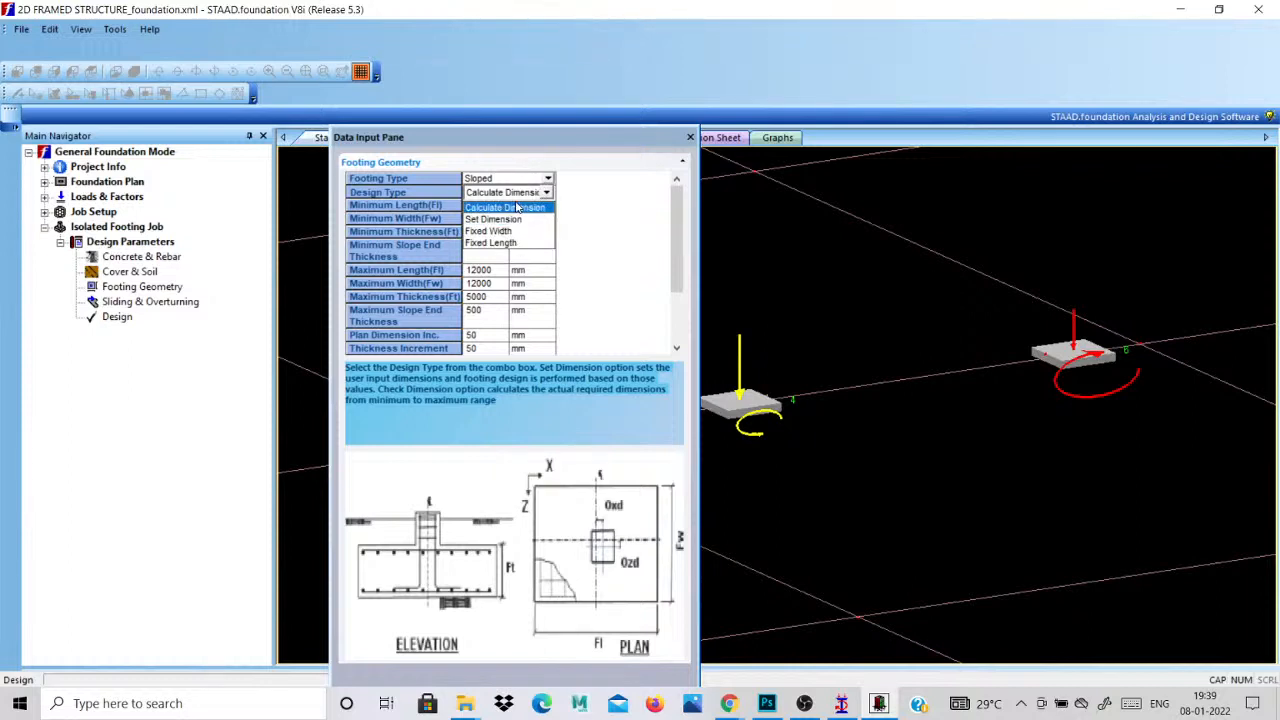
pyautogui.click(518, 208)
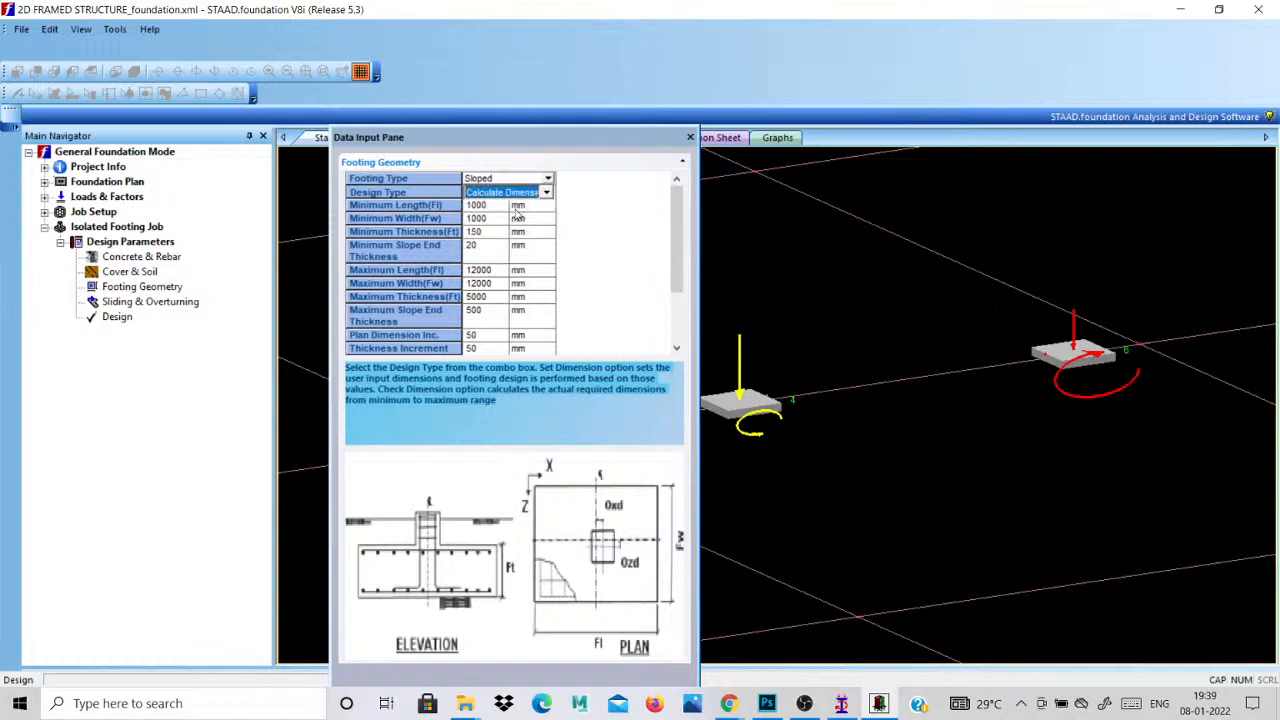
pyautogui.moveTo(676, 257); pyautogui.dragTo(672, 210)
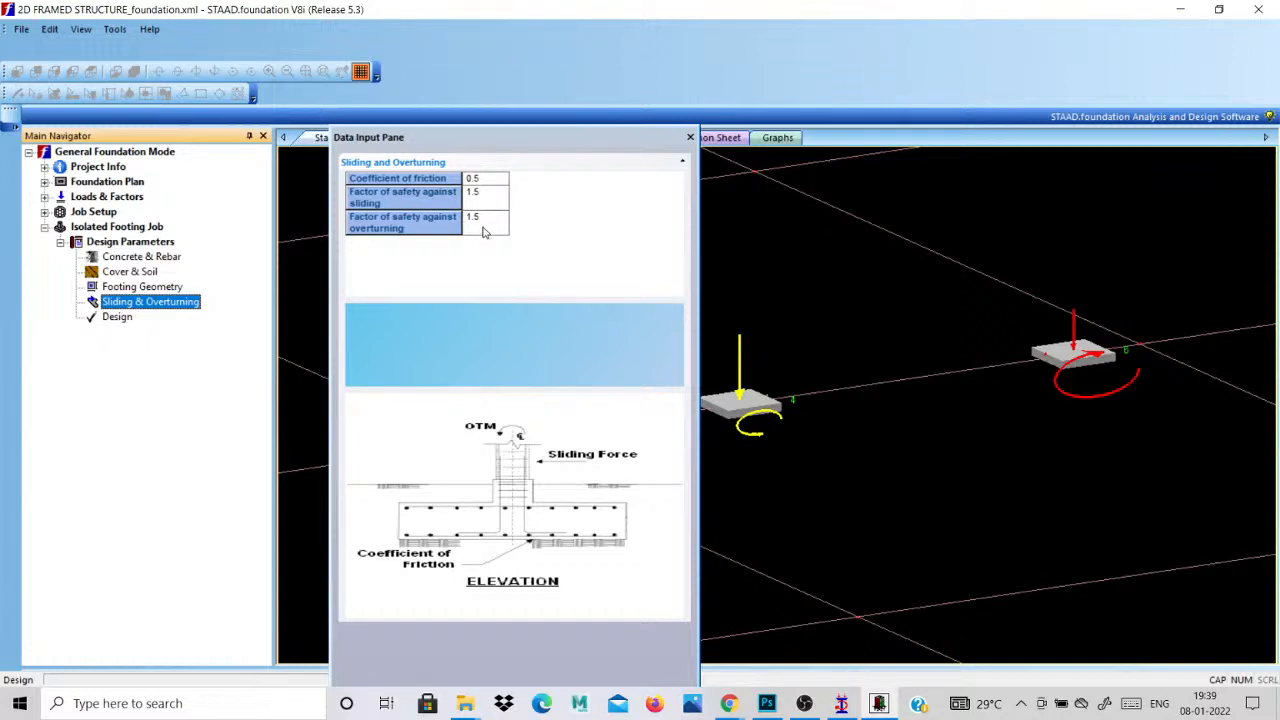
# Check the factor of safety against overturning and run the analysis and design of the isolated footing job.
pyautogui.click(483, 231)
pyautogui.click(481, 222)
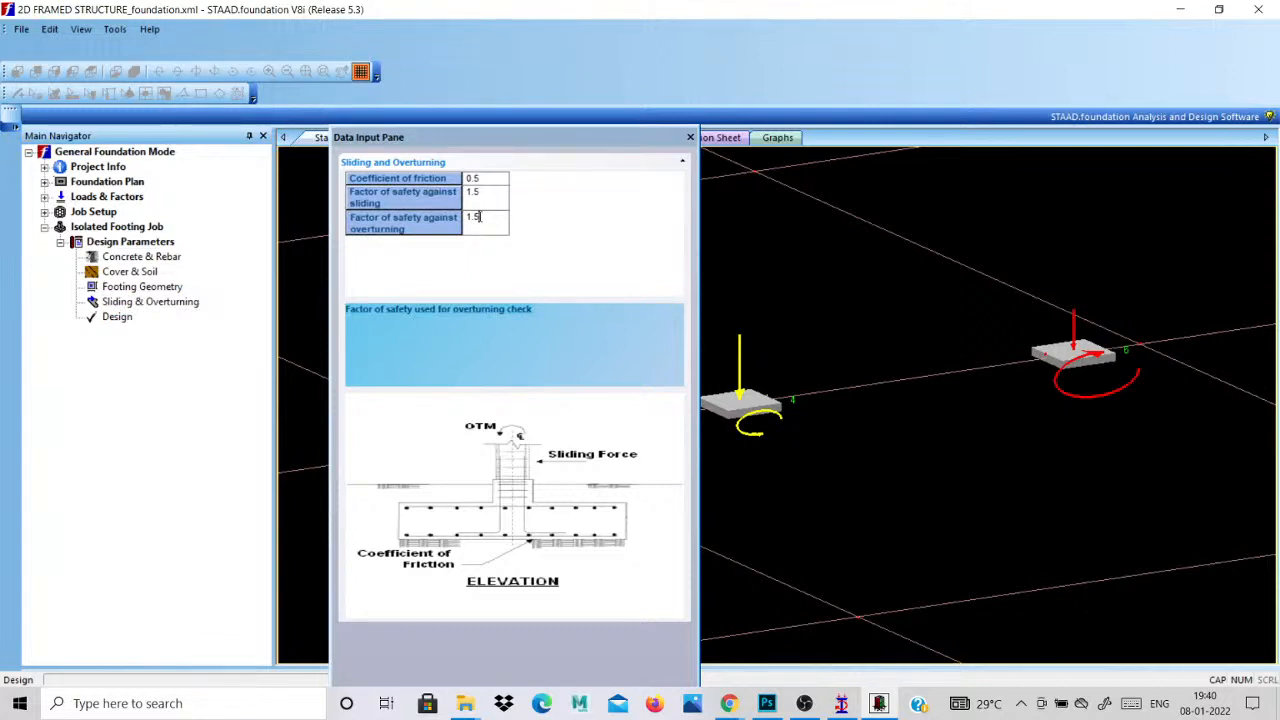
pyautogui.click(120, 318)
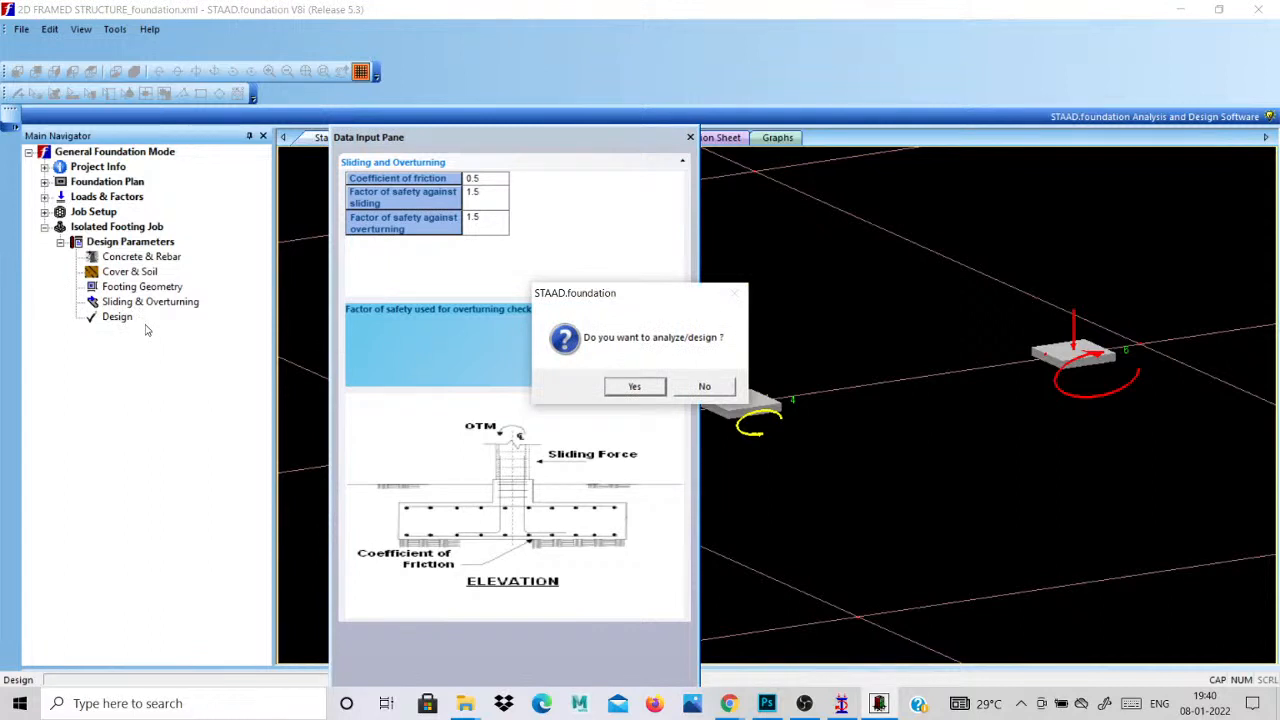
pyautogui.click(624, 386)
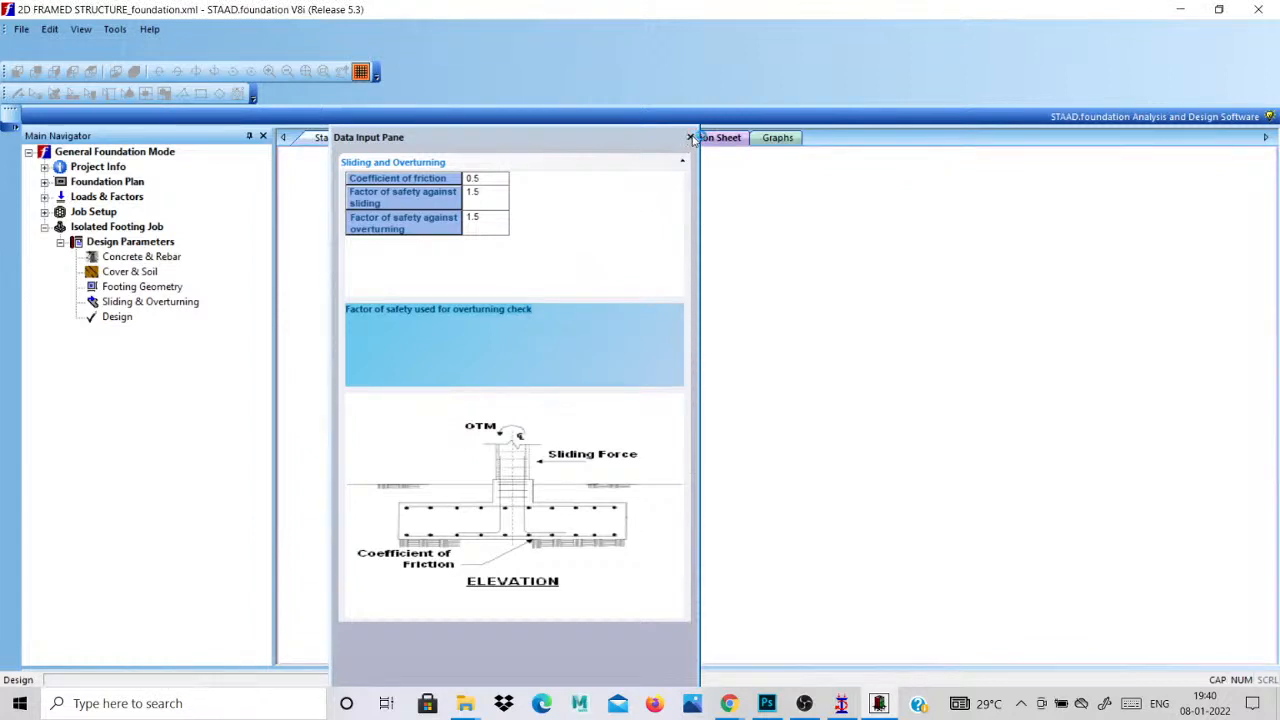
# Close the sliding and overturning data and review the length, width, thickness and slope end thickness of footings 1, 4 and 6 in the calculation sheet.
pyautogui.click(690, 137)
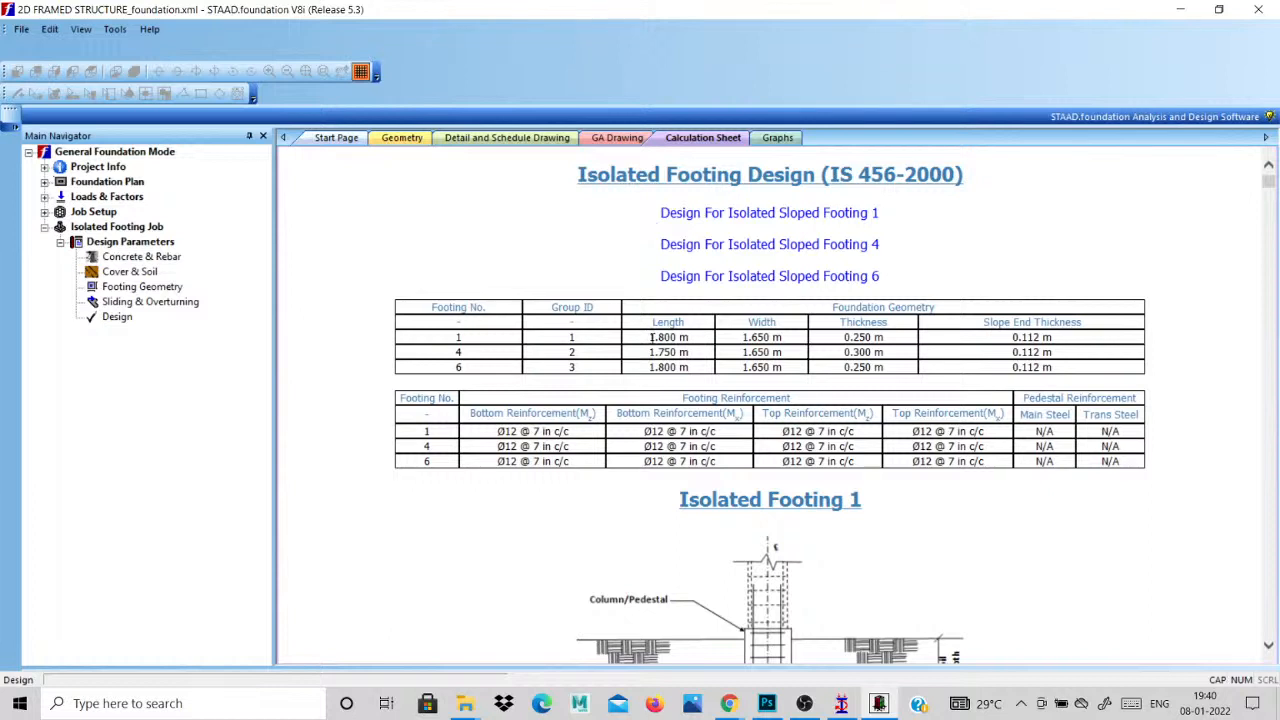
pyautogui.moveTo(651, 339); pyautogui.dragTo(888, 339)
pyautogui.moveTo(1013, 337); pyautogui.dragTo(1062, 337)
pyautogui.click(648, 357)
pyautogui.moveTo(890, 352); pyautogui.dragTo(836, 362)
pyautogui.click(705, 369)
pyautogui.moveTo(842, 367); pyautogui.dragTo(890, 367)
pyautogui.moveTo(1008, 367); pyautogui.dragTo(1054, 367)
# View the designed footings in the 3D geometry and inspect the elevation in the detail drawing of footing 1.
pyautogui.click(402, 138)
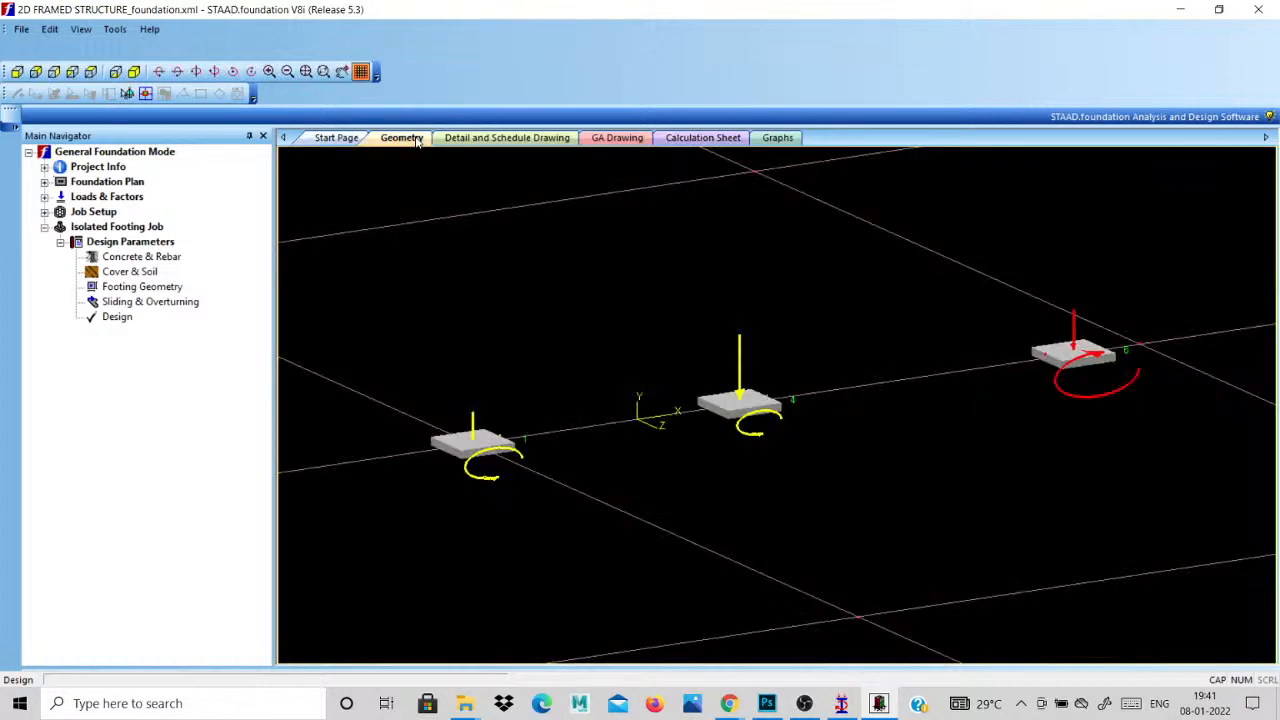
pyautogui.click(481, 142)
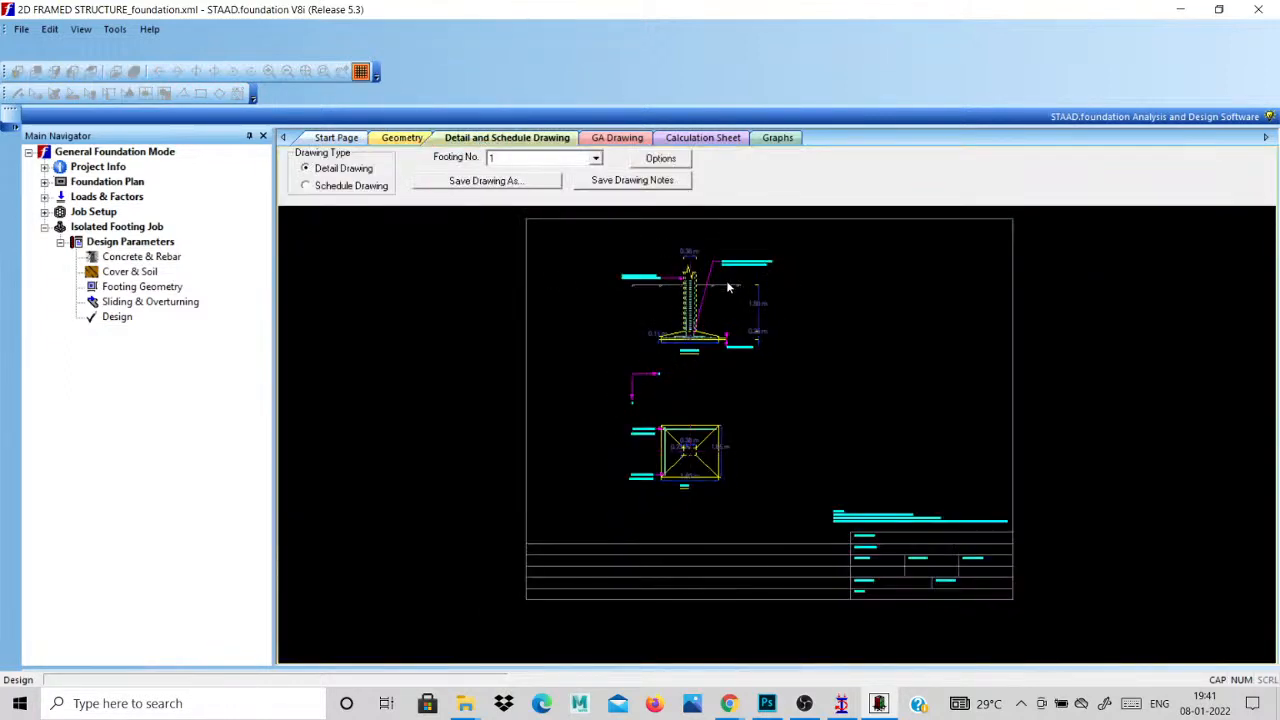
pyautogui.scroll(2, 727, 287)
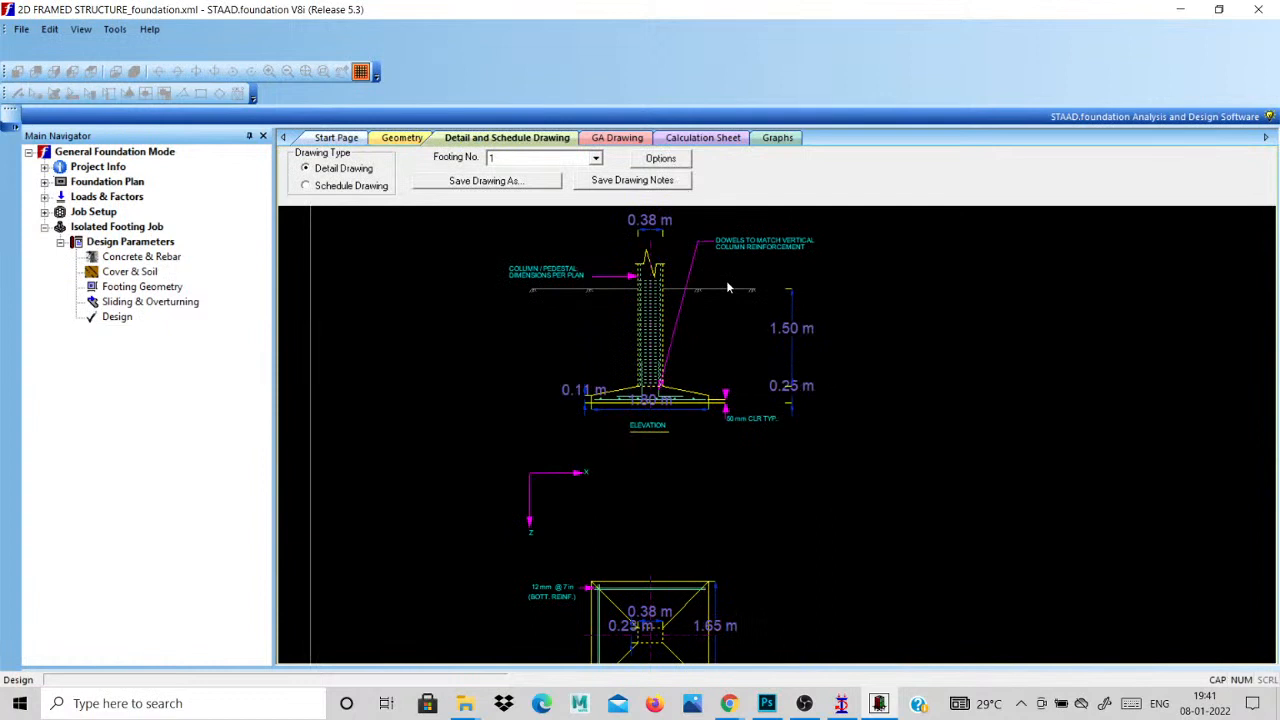
pyautogui.scroll(2, 727, 287)
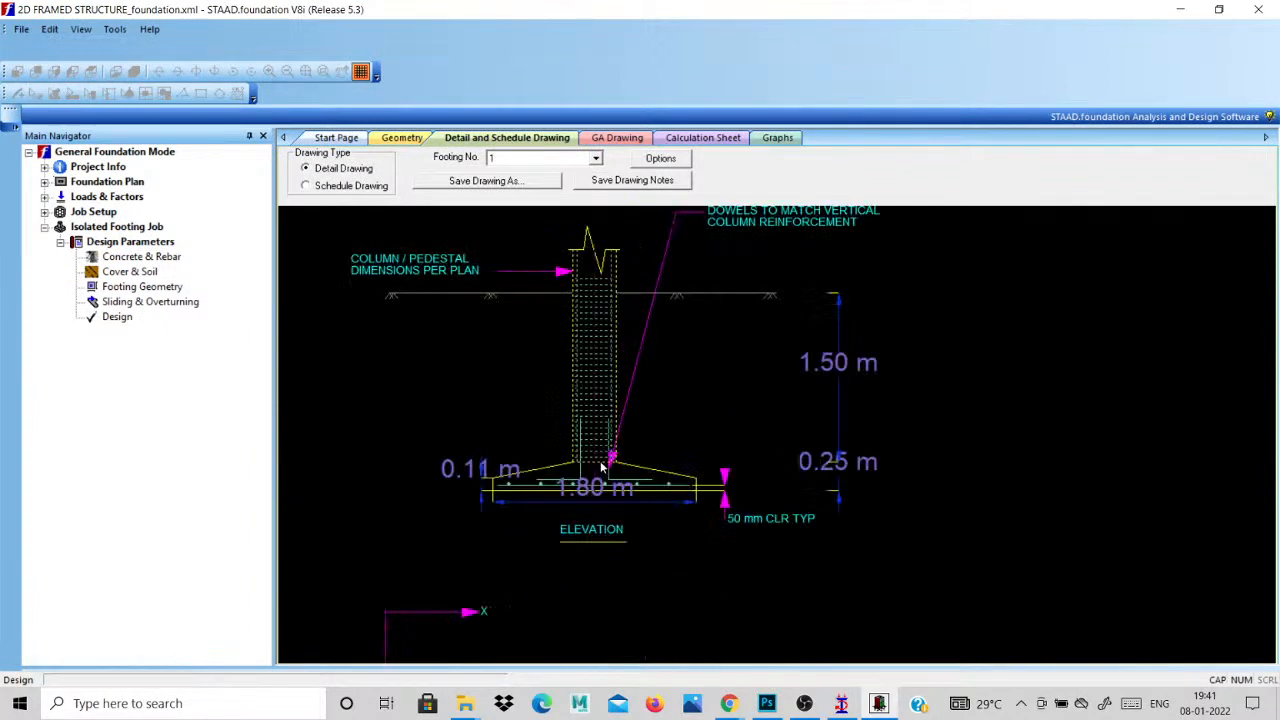
pyautogui.scroll(2, 606, 466)
# Examine the plan of footing 1 in the detail drawing, including its overall dimensions, column size and bottom reinforcement.
pyautogui.scroll(-5, 609, 460)
pyautogui.scroll(1, 583, 625)
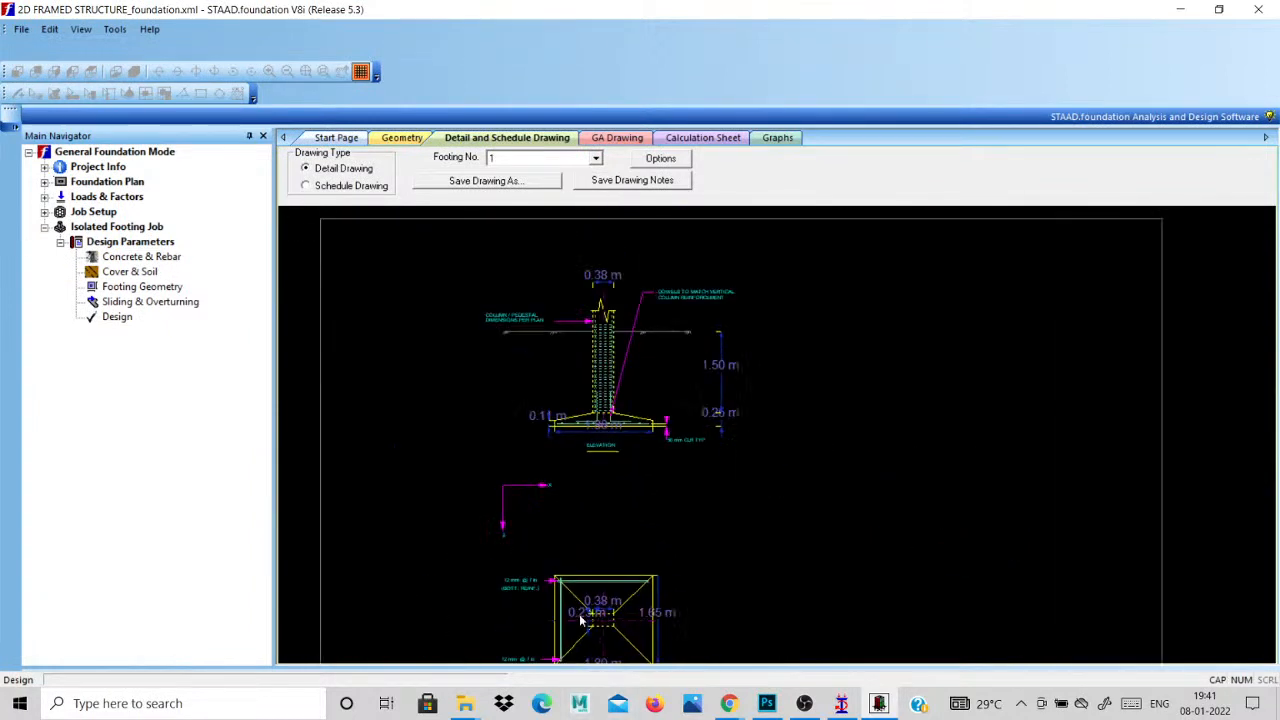
pyautogui.scroll(1, 592, 530)
pyautogui.scroll(-5, 609, 542)
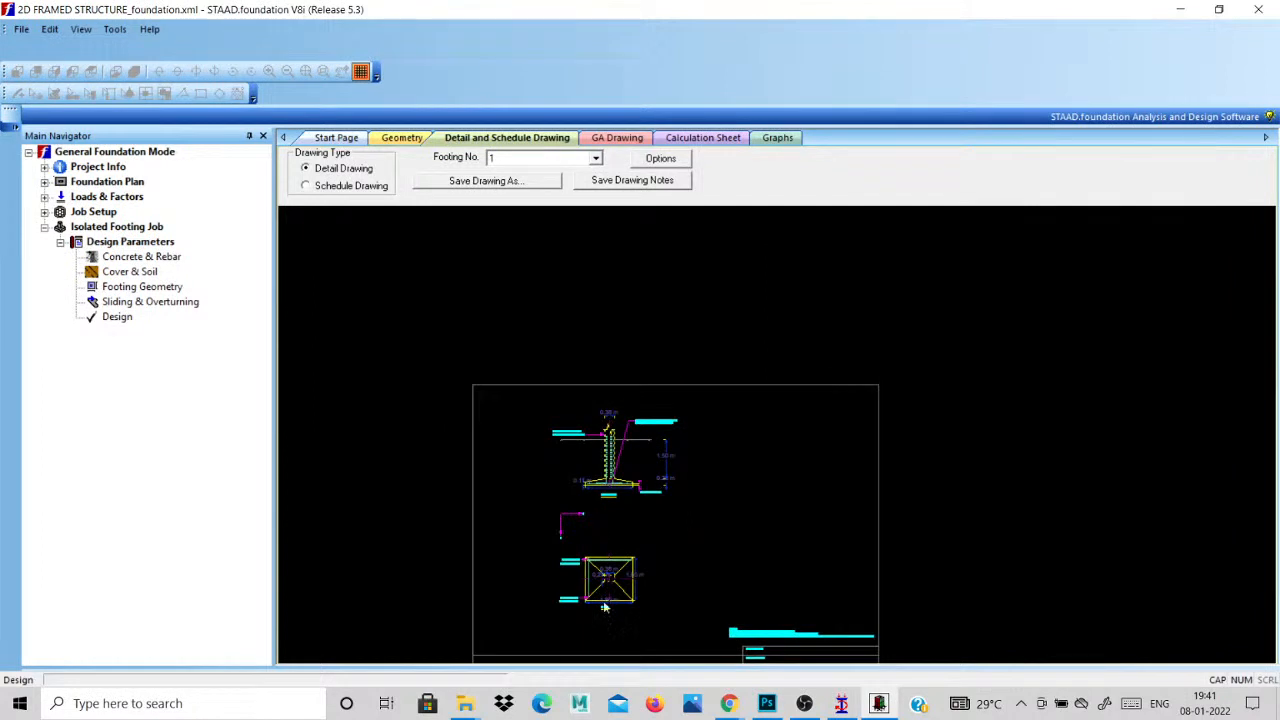
pyautogui.scroll(5, 604, 607)
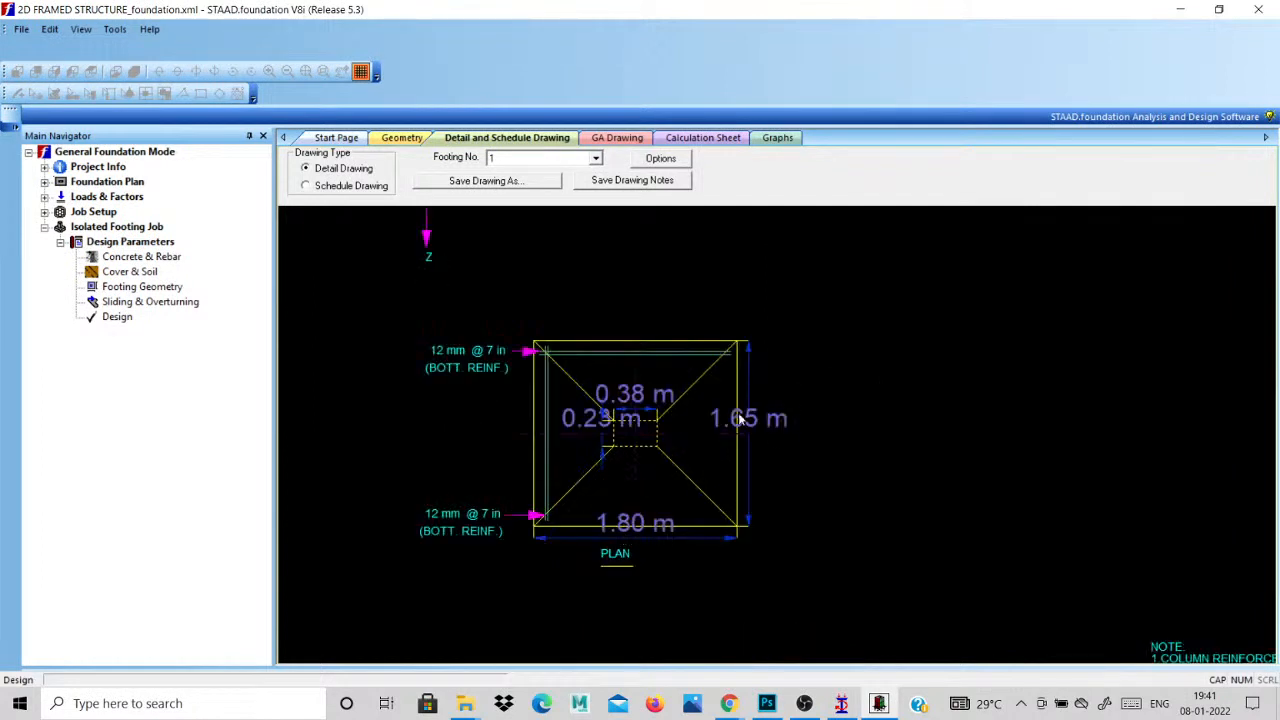
pyautogui.scroll(1, 494, 432)
pyautogui.scroll(-4, 505, 575)
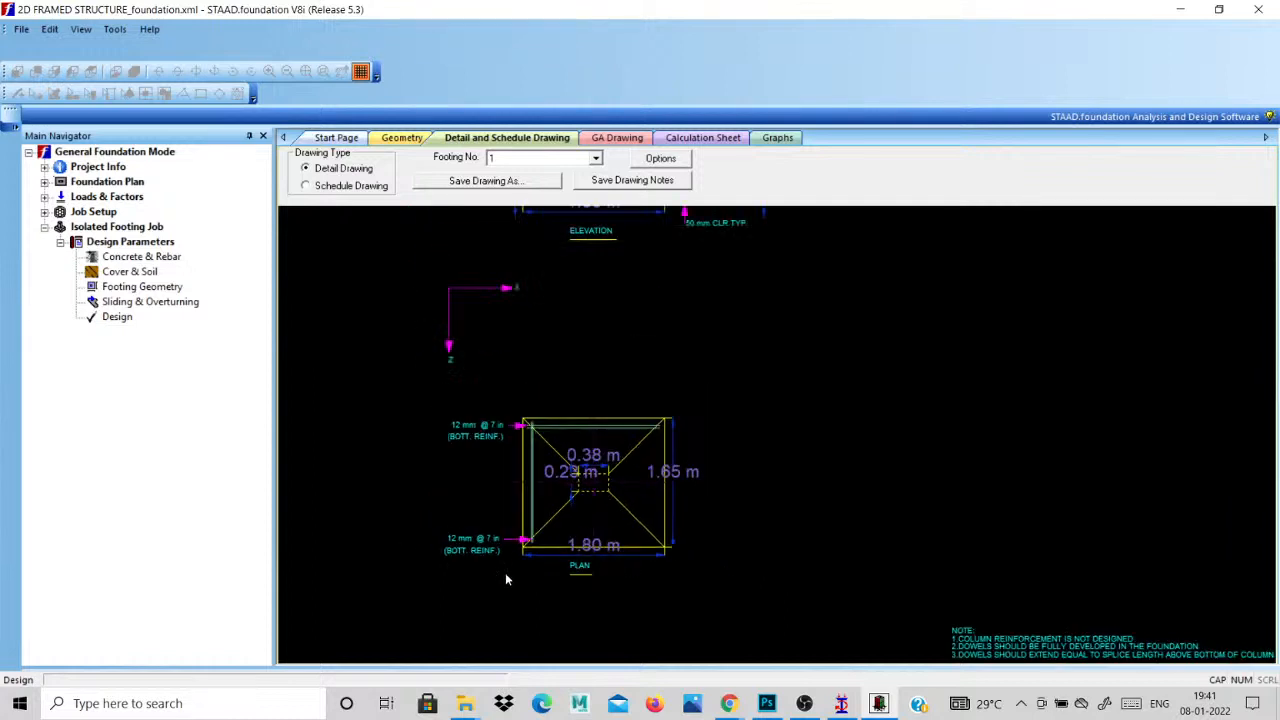
pyautogui.scroll(-2, 520, 540)
# Examine the base slope, clear cover, footing thickness and soil depth in footing 1's elevation.
pyautogui.scroll(5, 550, 290)
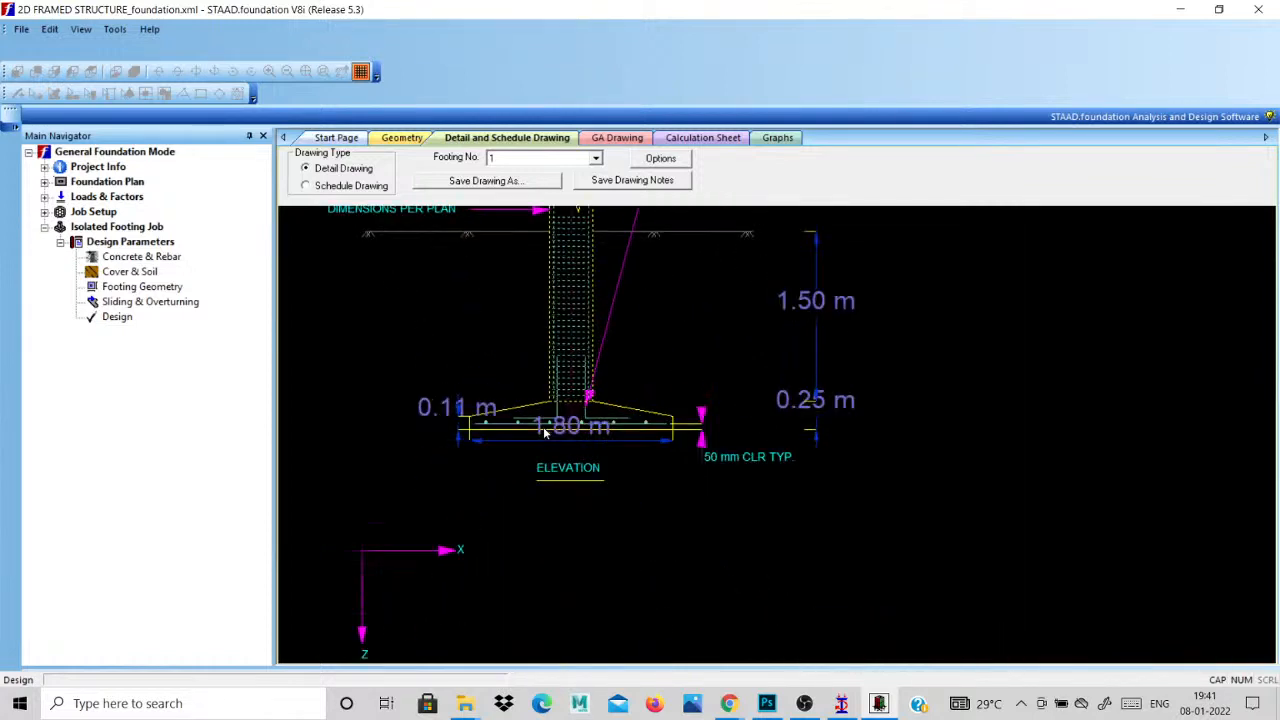
pyautogui.scroll(1, 545, 432)
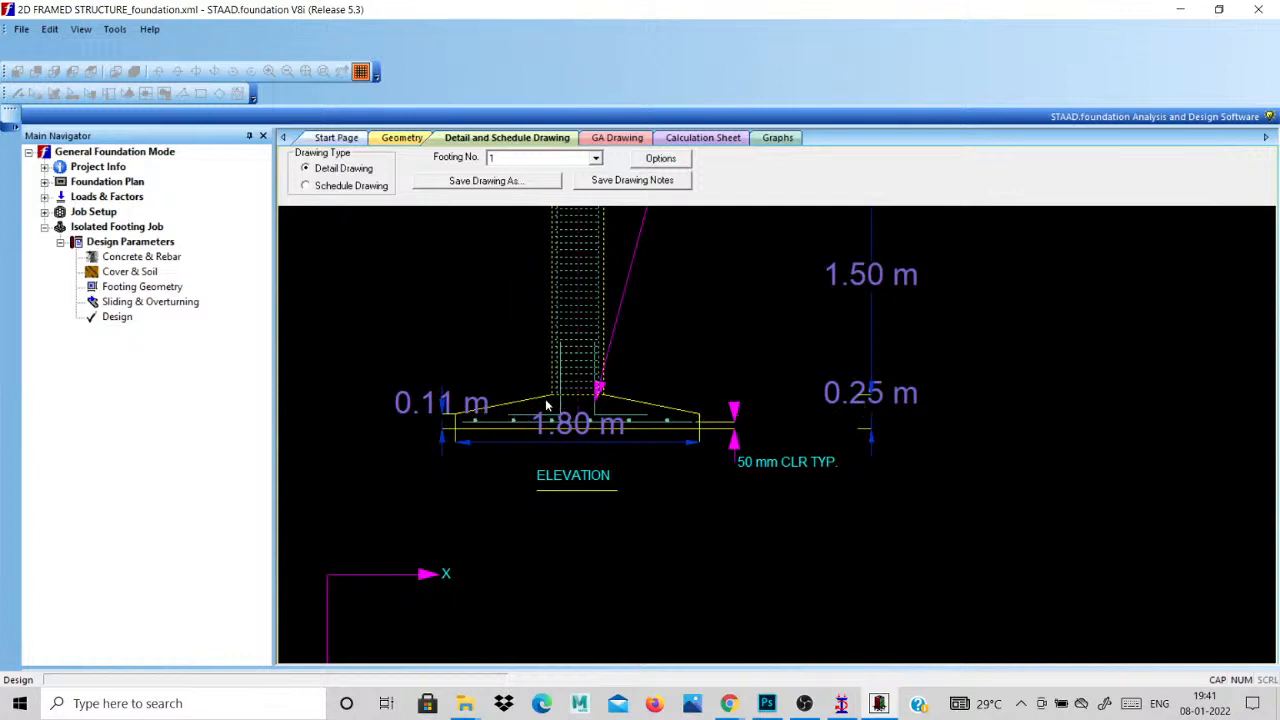
pyautogui.scroll(1, 518, 528)
pyautogui.scroll(-3, 519, 515)
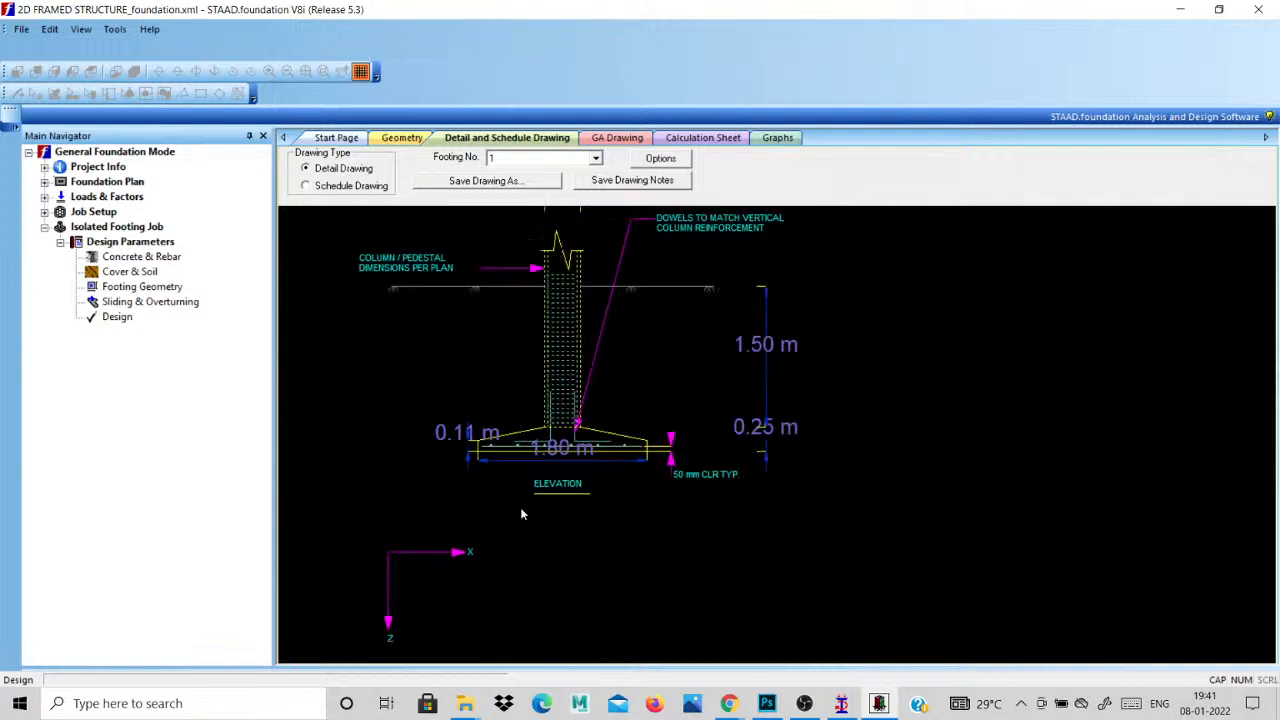
pyautogui.scroll(1, 578, 357)
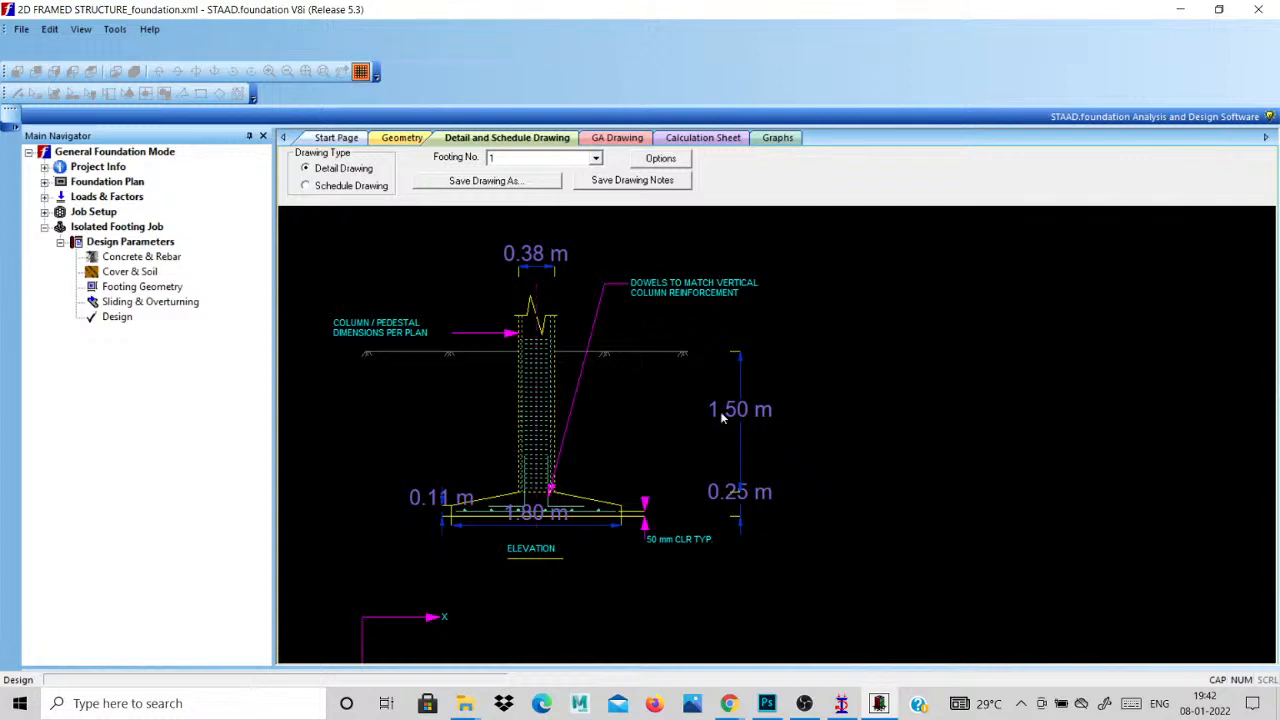
pyautogui.scroll(-3, 720, 418)
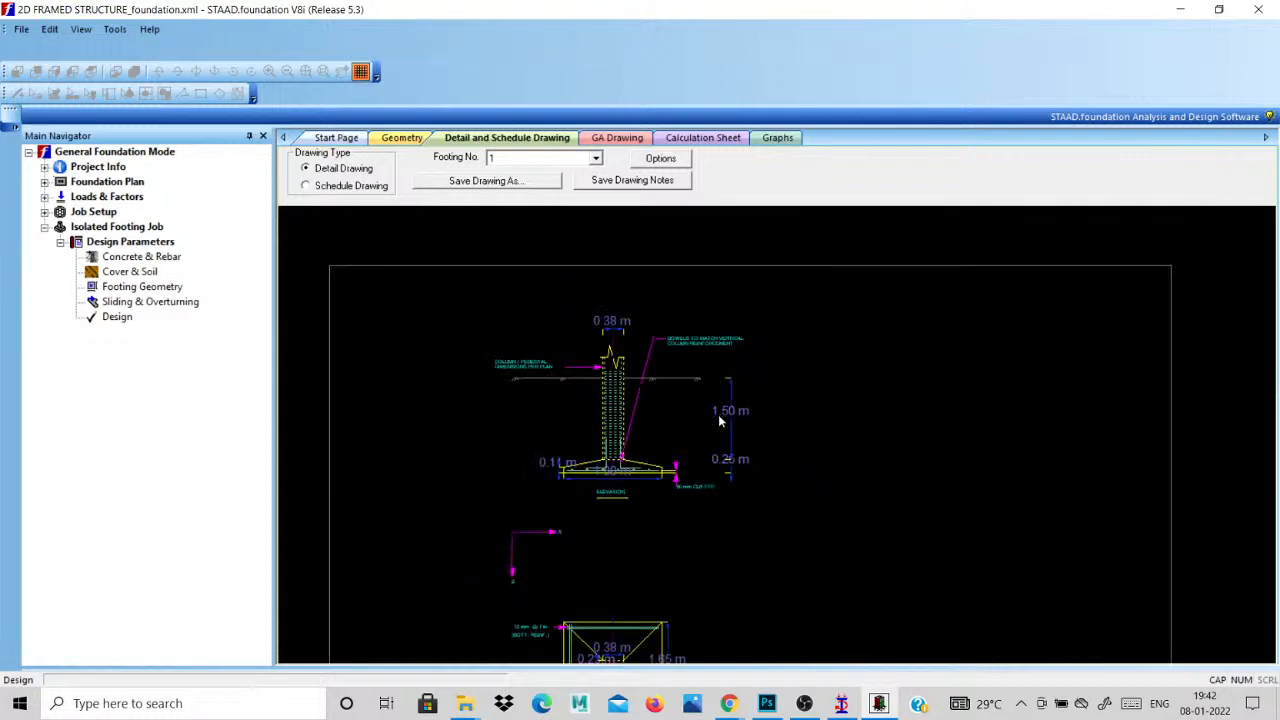
# Display the detail drawings of footing 4 and footing 6 and inspect their elevation and plan.
pyautogui.click(594, 159)
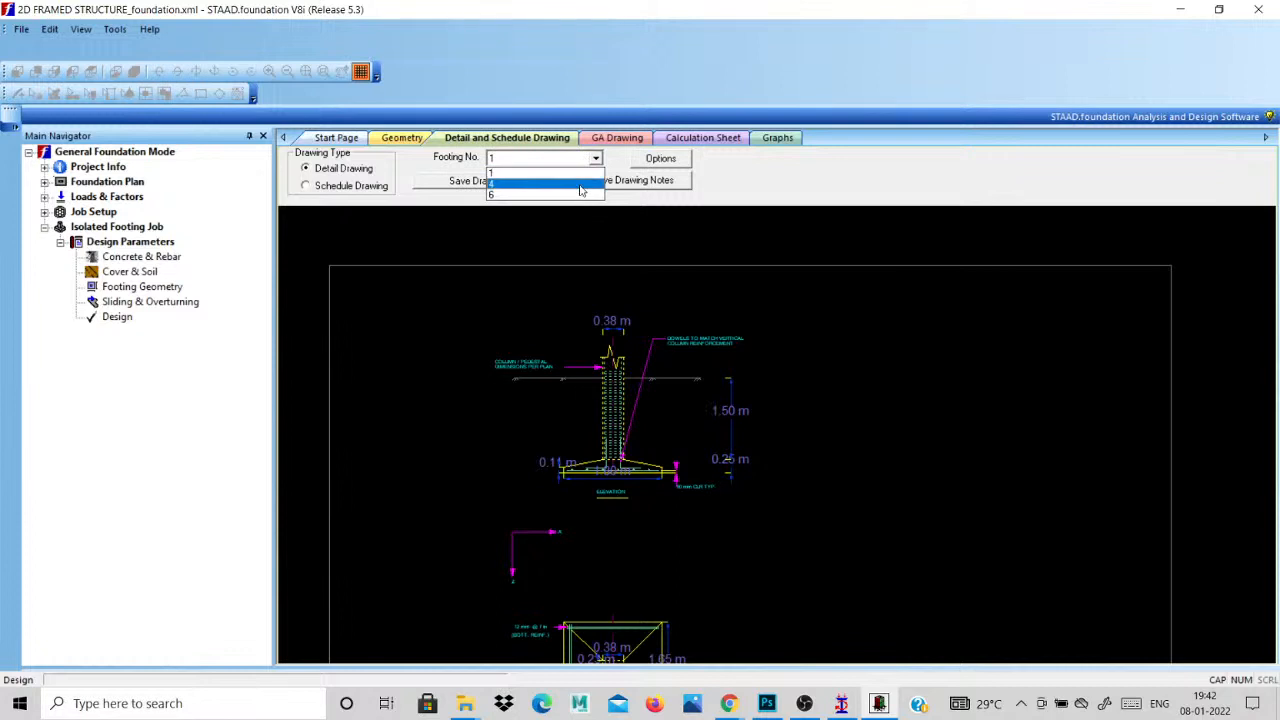
pyautogui.click(581, 184)
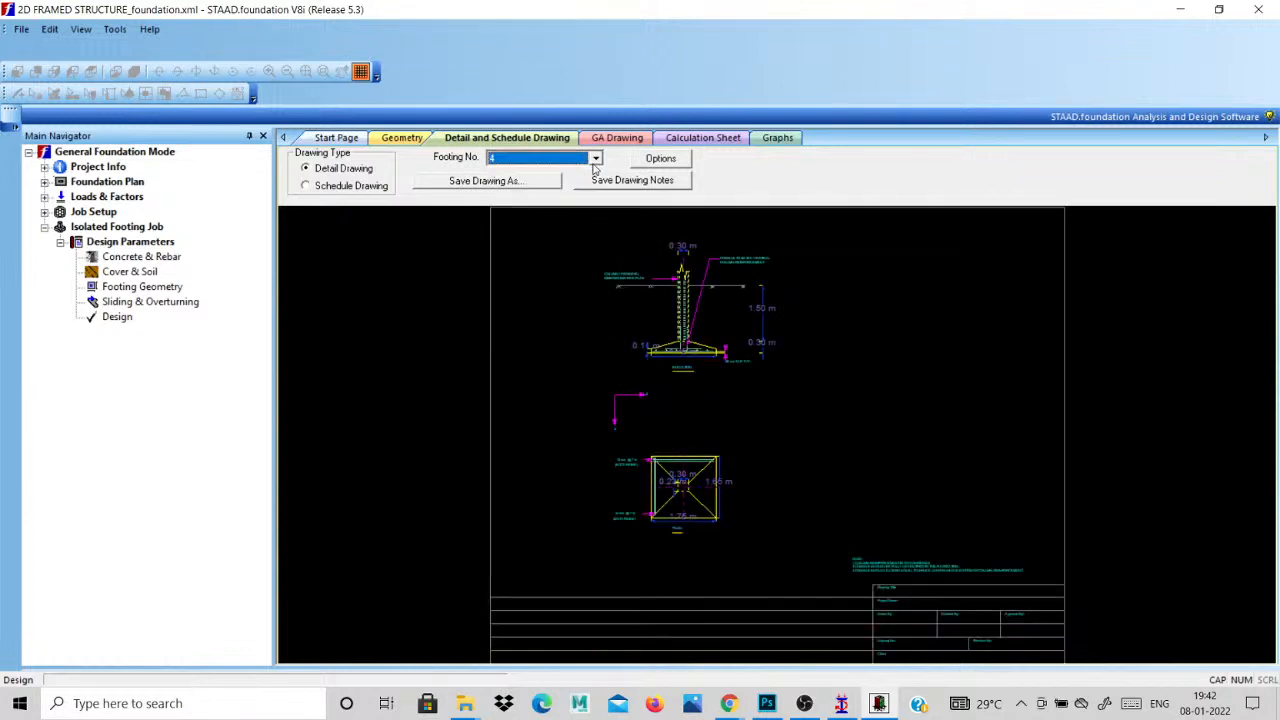
pyautogui.scroll(-1, 593, 163)
pyautogui.scroll(-3, 822, 359)
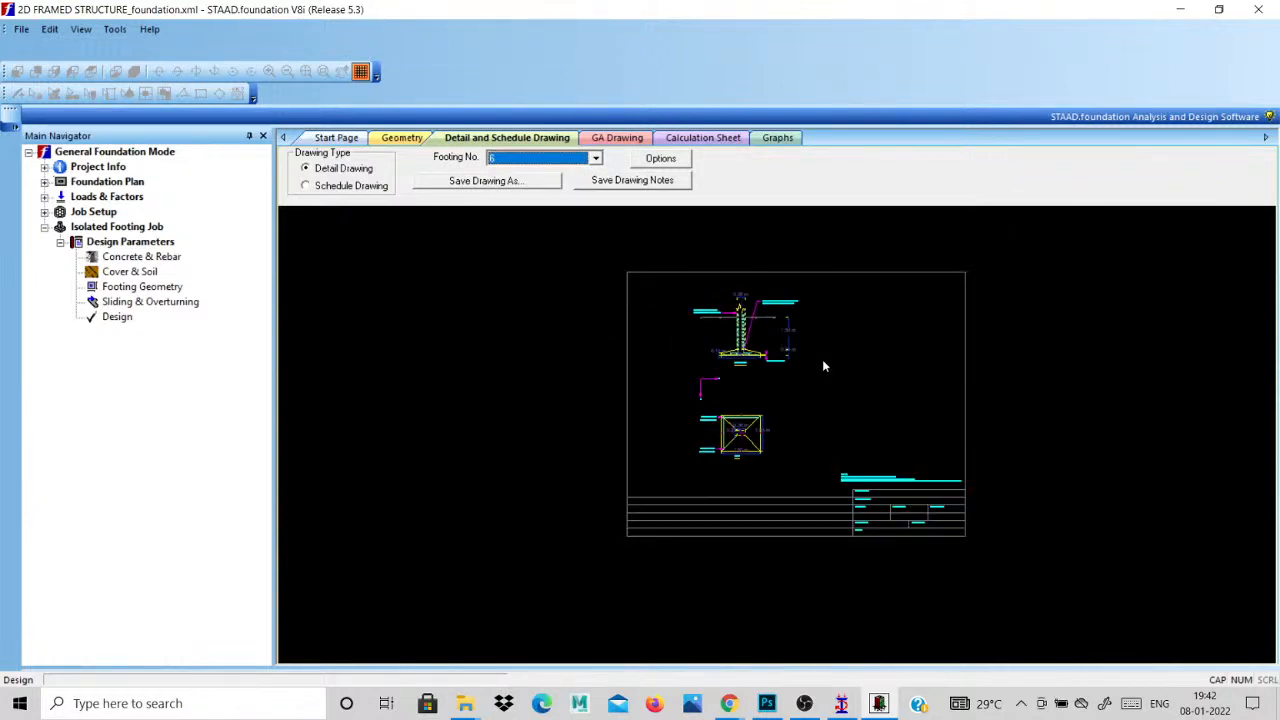
pyautogui.scroll(5, 822, 359)
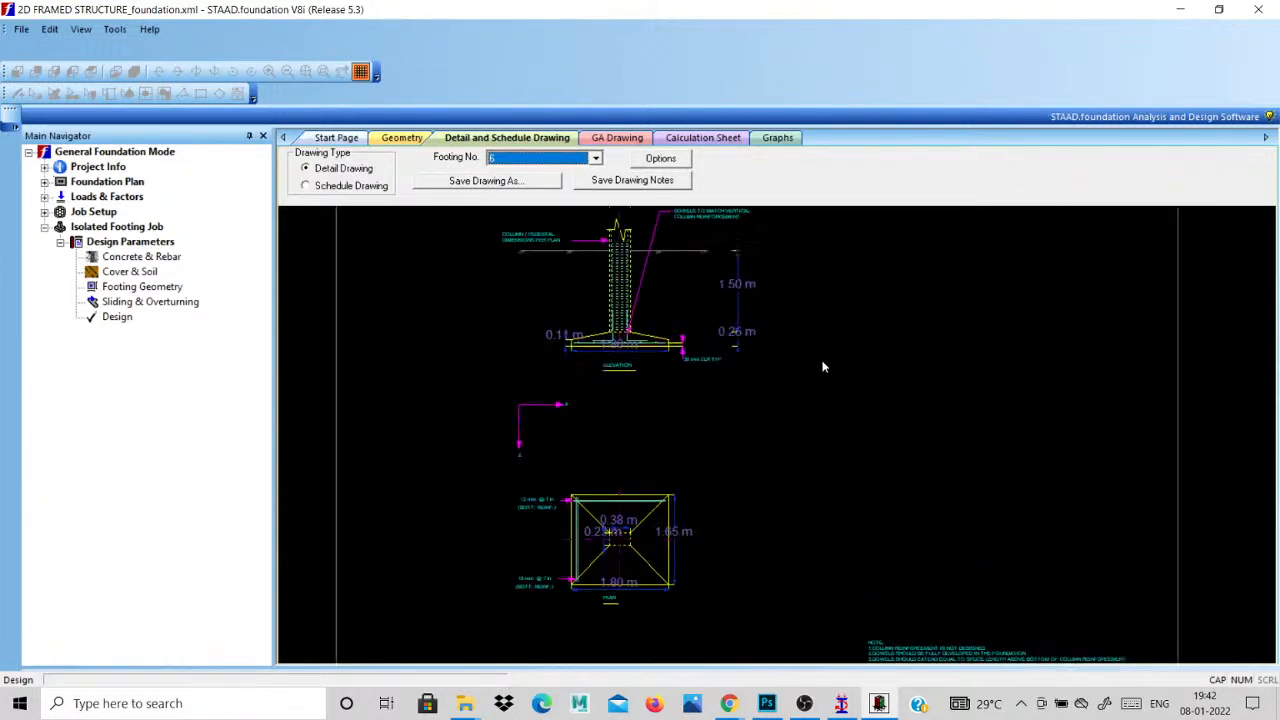
# Look through the file formats available for saving footing 6's detail drawing and close the save dialog without saving.
pyautogui.click(483, 184)
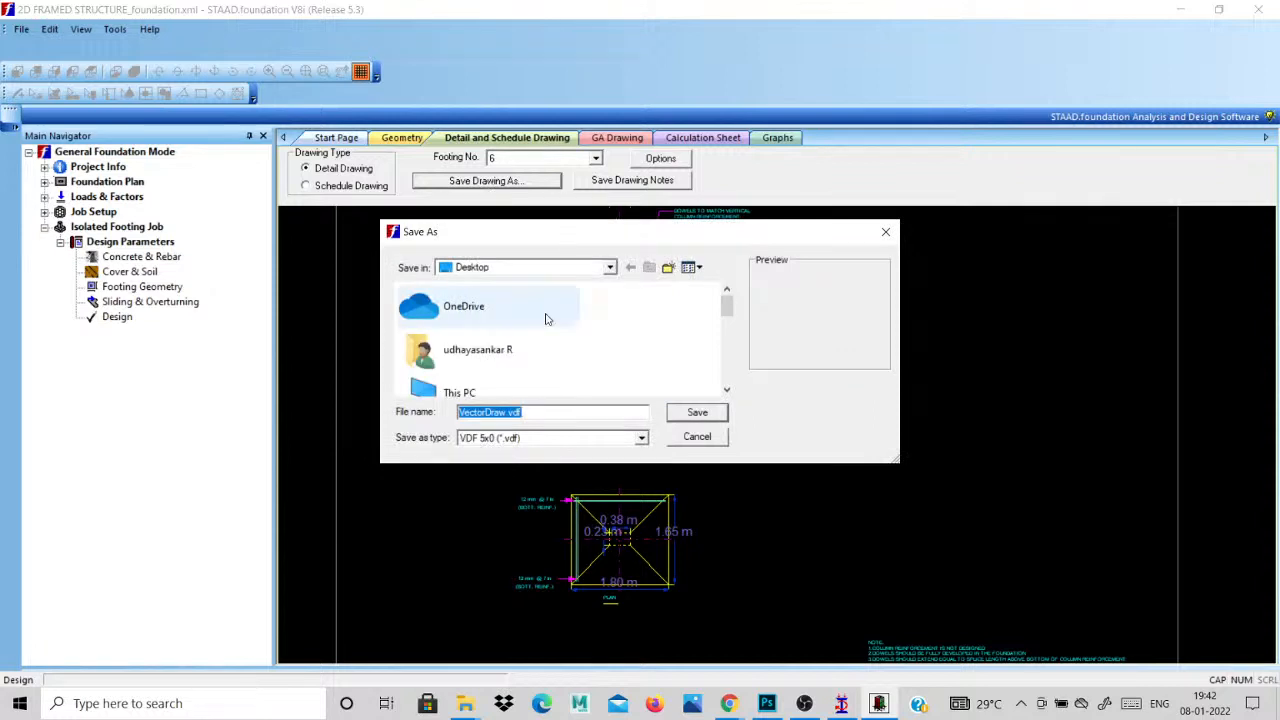
pyautogui.click(575, 440)
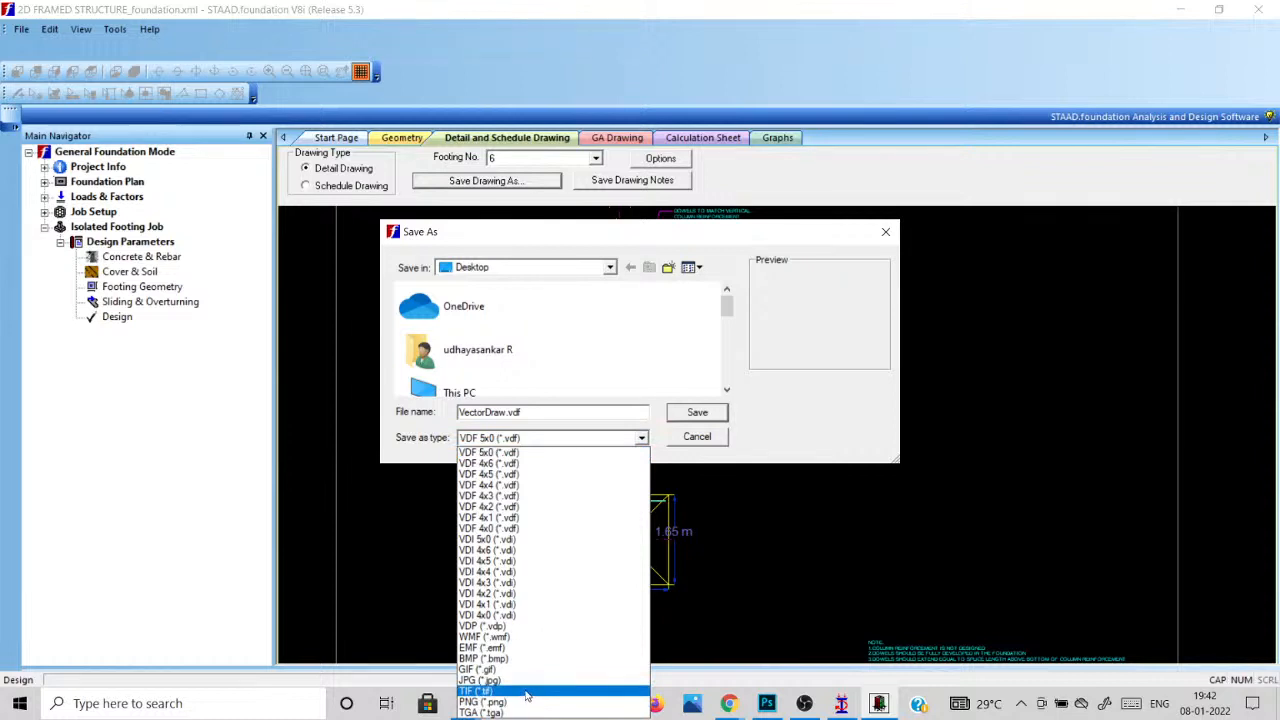
pyautogui.click(888, 236)
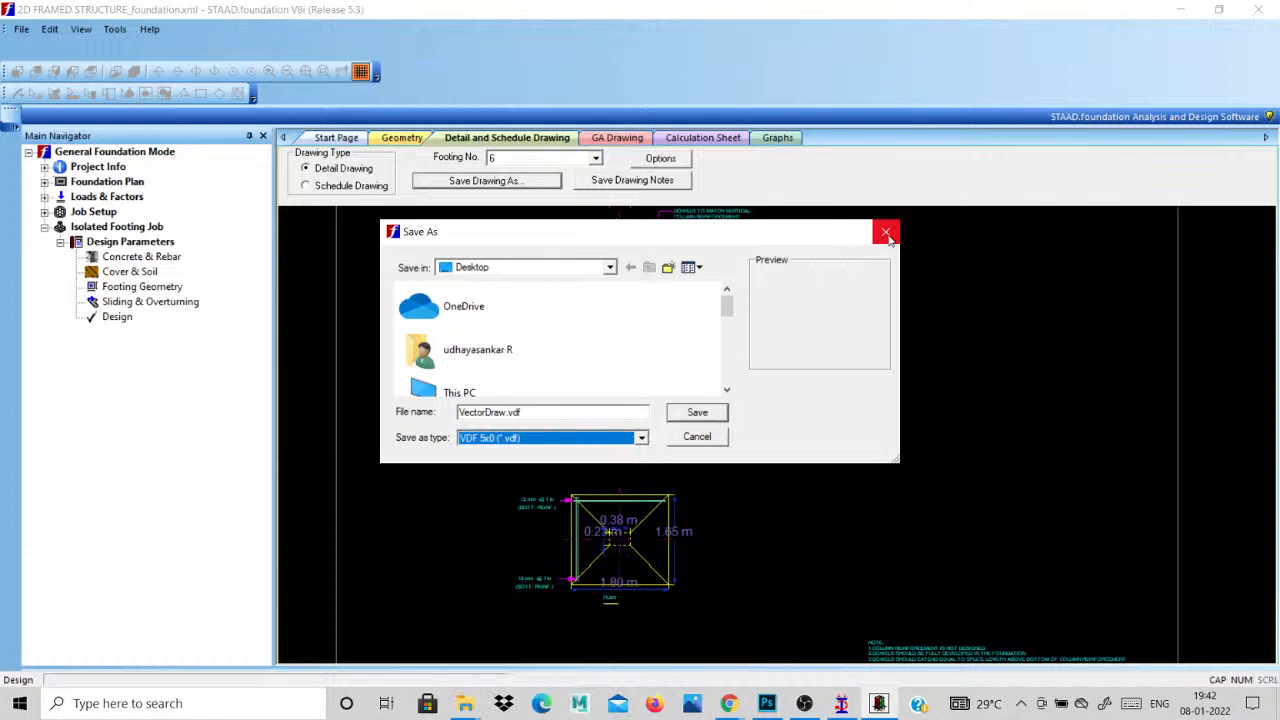
pyautogui.click(886, 234)
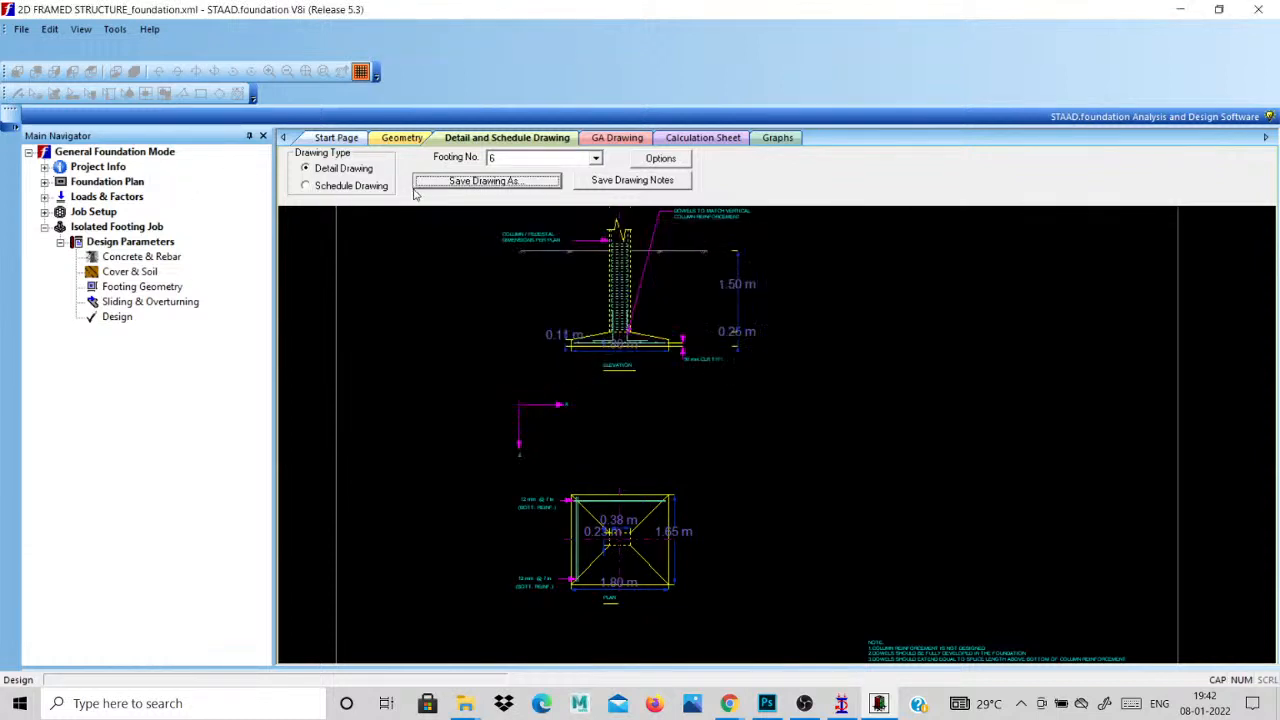
# Switch to the schedule drawing and examine the column and foundation dimensions listed in its footing table.
pyautogui.click(342, 186)
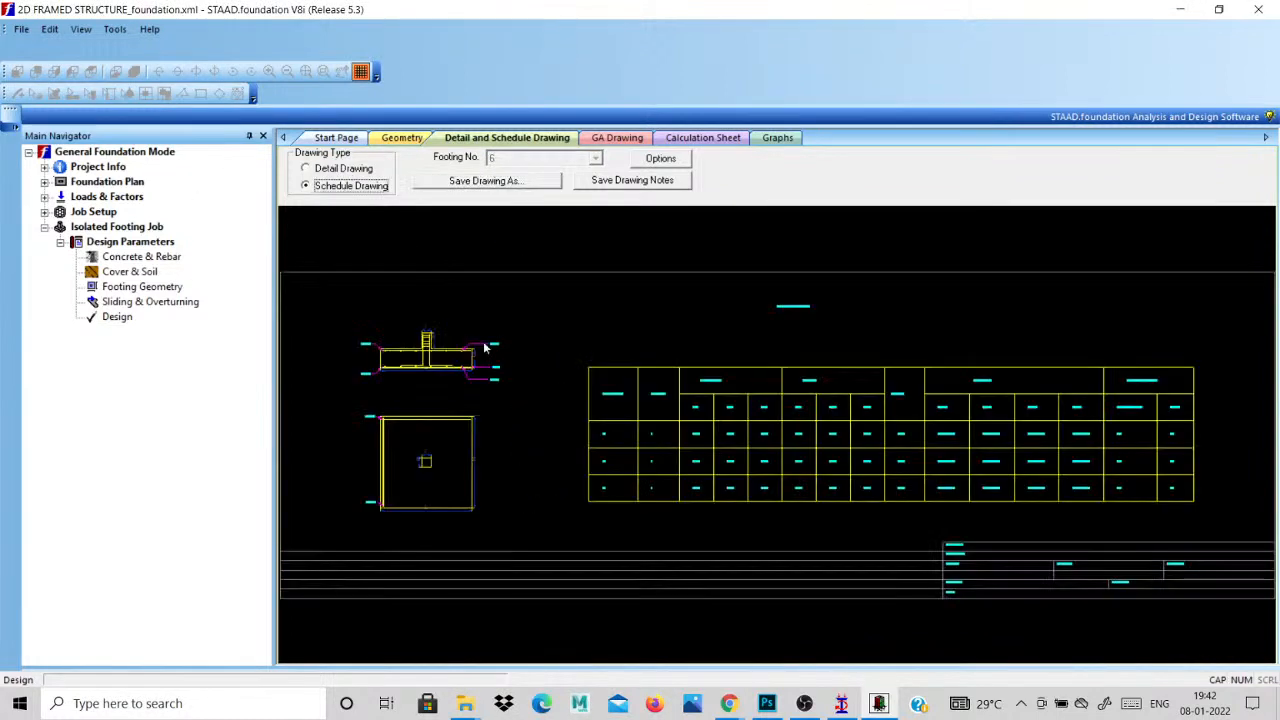
pyautogui.scroll(2, 528, 410)
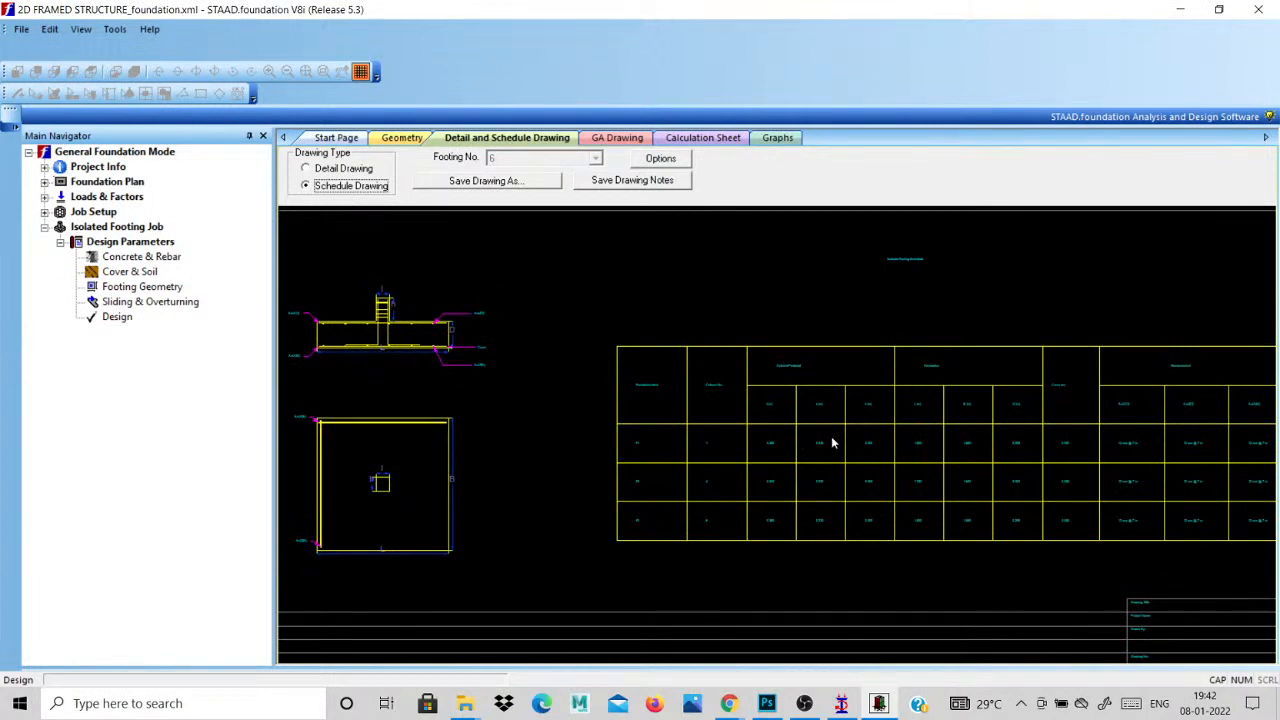
pyautogui.scroll(-2, 756, 432)
pyautogui.scroll(-1, 1111, 472)
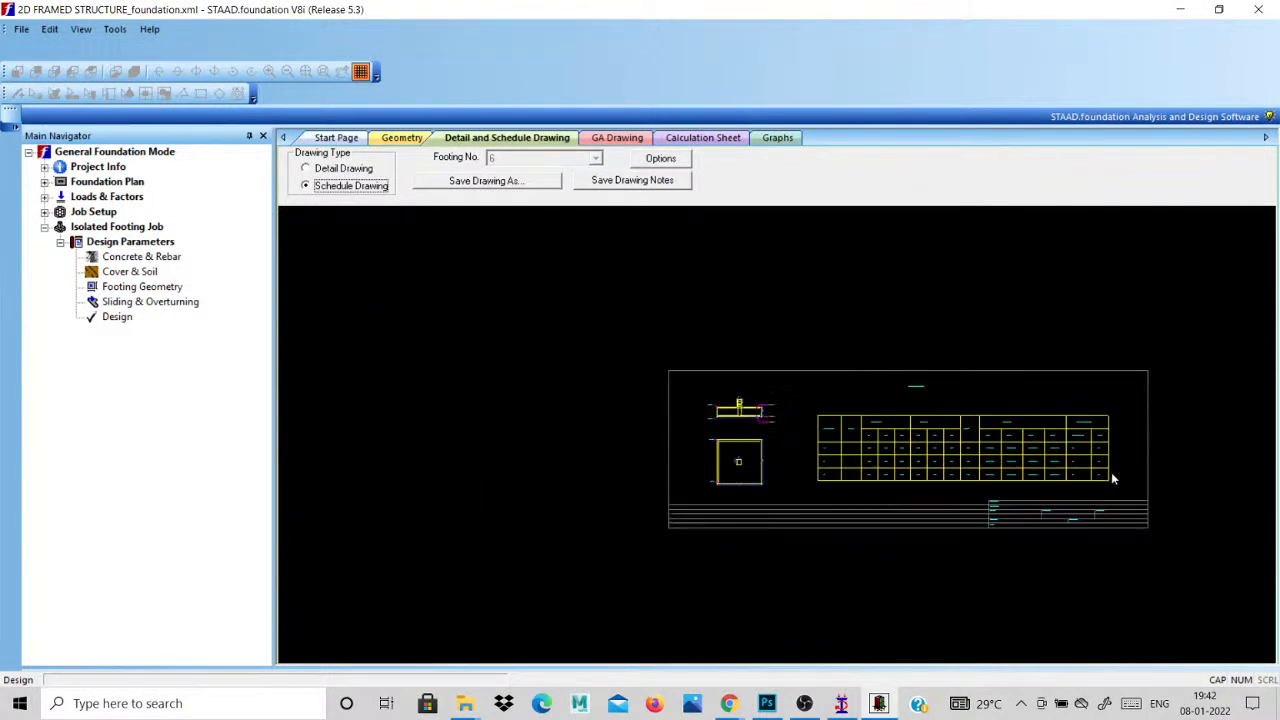
pyautogui.scroll(1, 1111, 472)
pyautogui.scroll(2, 1071, 471)
pyautogui.scroll(2, 380, 380)
pyautogui.scroll(2, 431, 409)
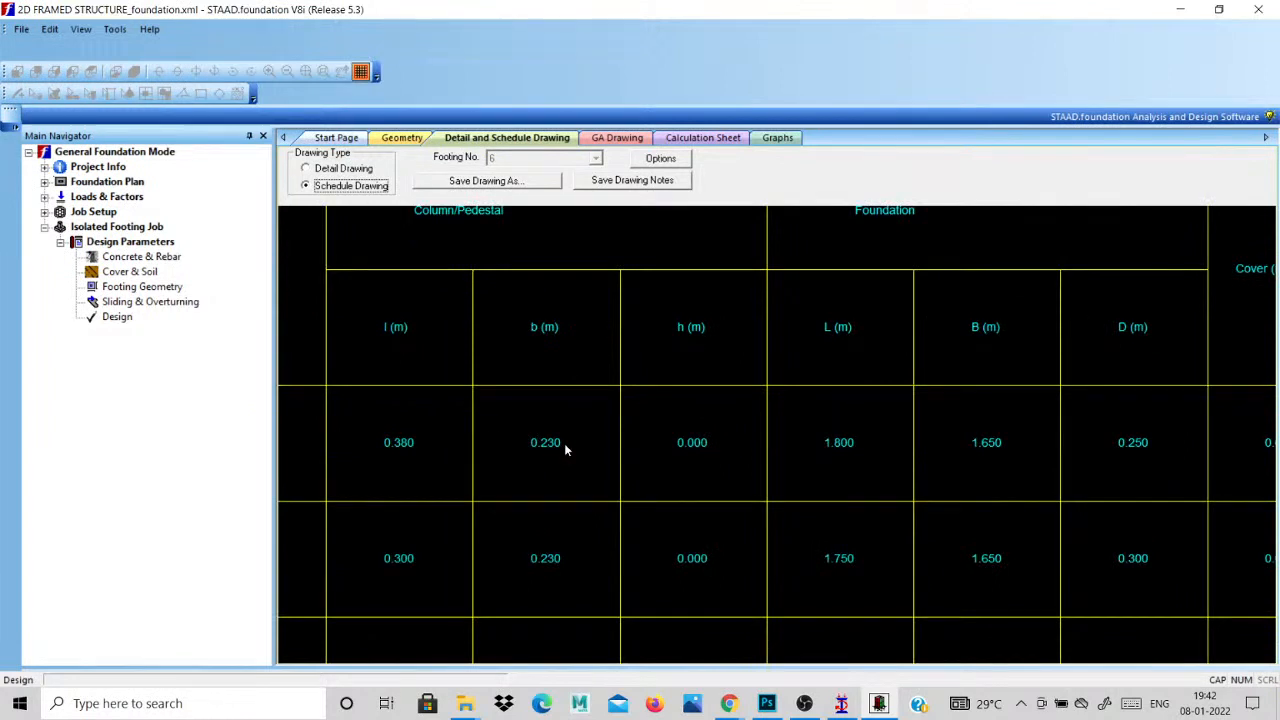
pyautogui.scroll(-8, 564, 443)
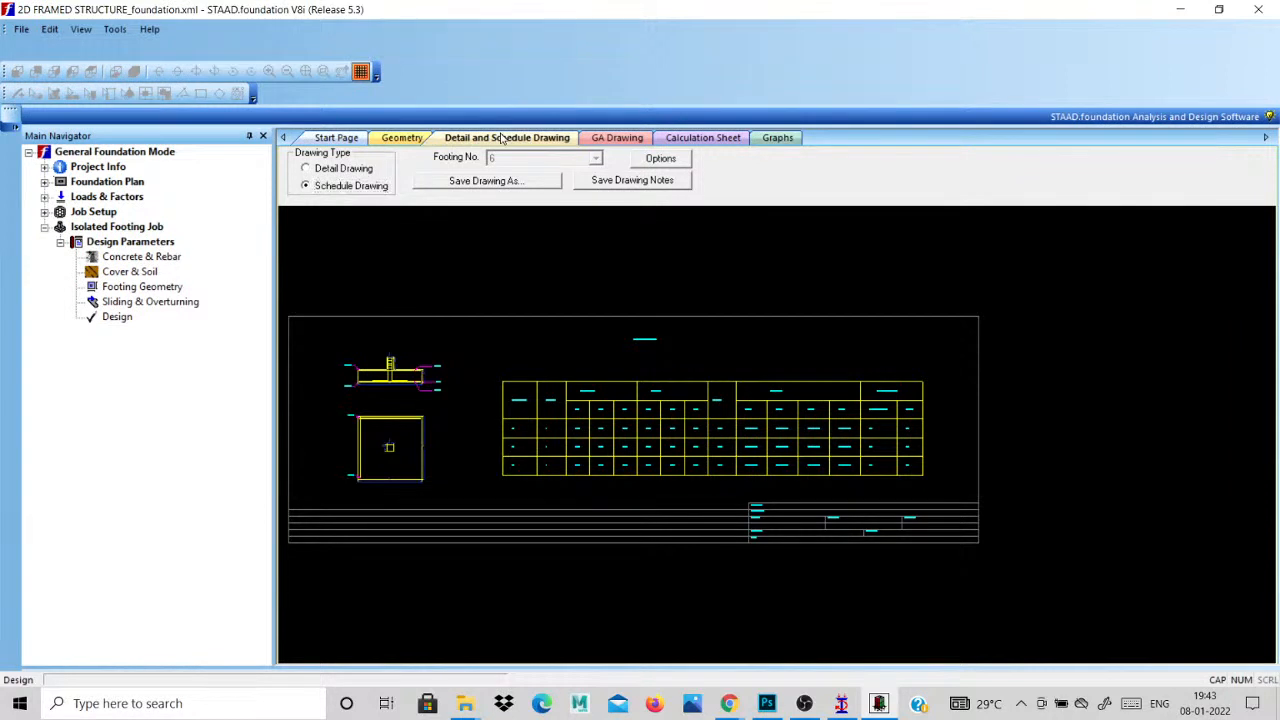
# Open the general arrangement drawing and inspect the layout, spacing and marks of the three footings.
pyautogui.click(617, 139)
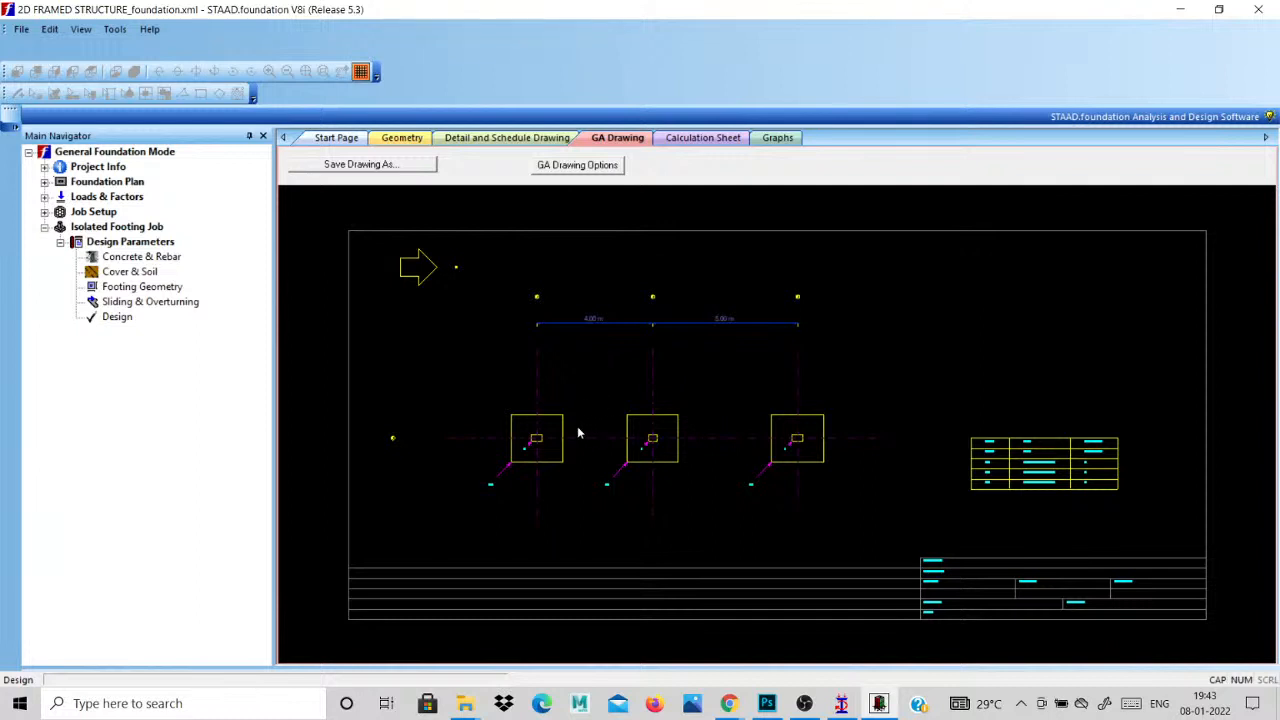
pyautogui.scroll(-3, 572, 434)
pyautogui.scroll(5, 570, 435)
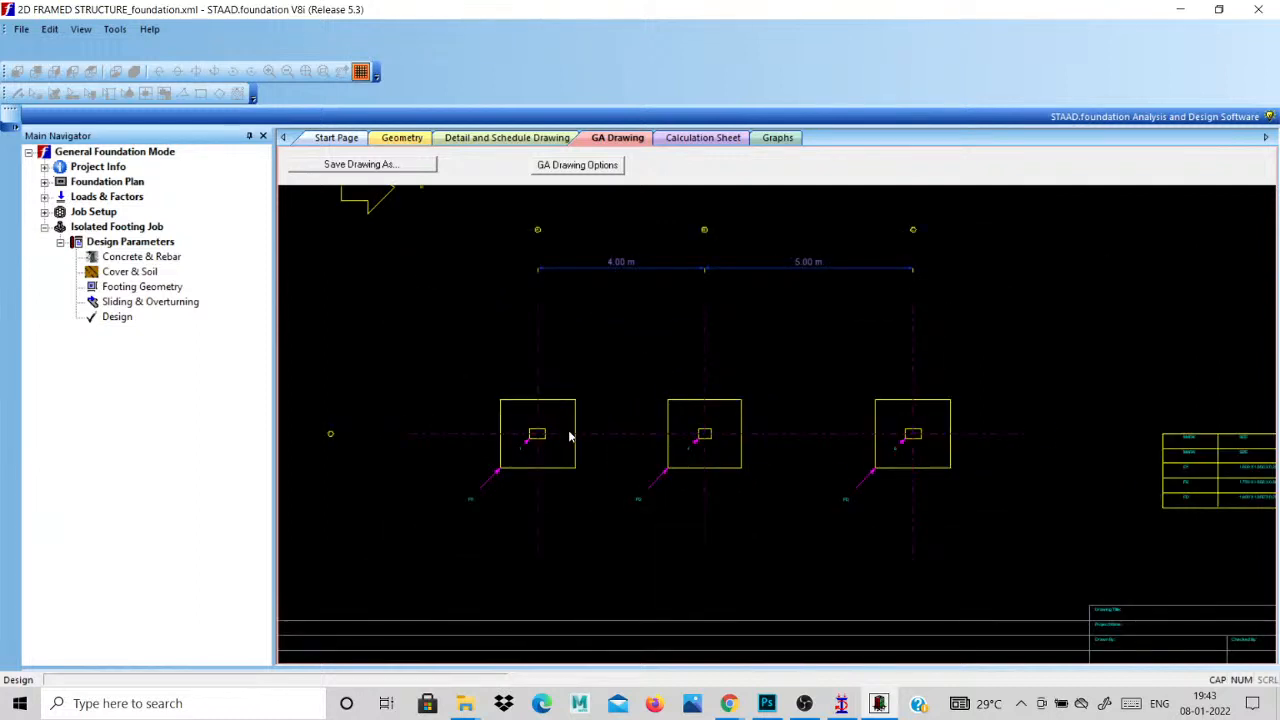
pyautogui.scroll(5, 569, 436)
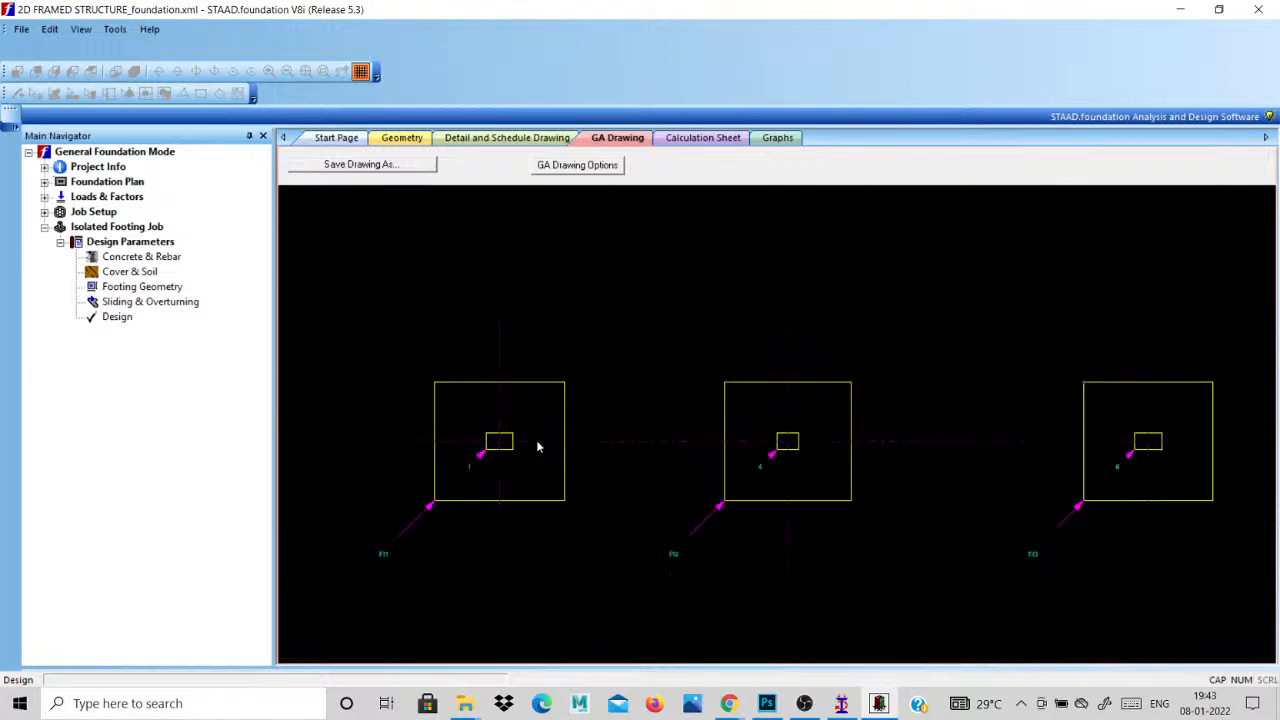
pyautogui.scroll(-1, 495, 398)
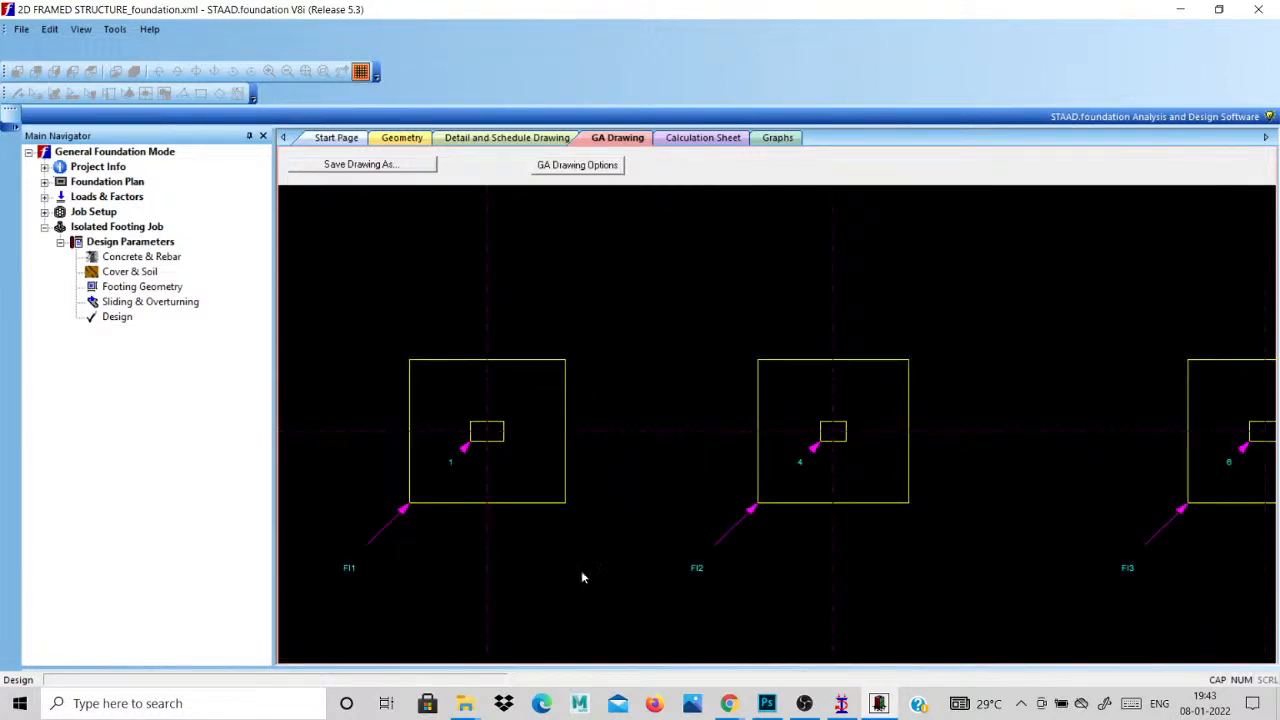
pyautogui.scroll(1, 489, 525)
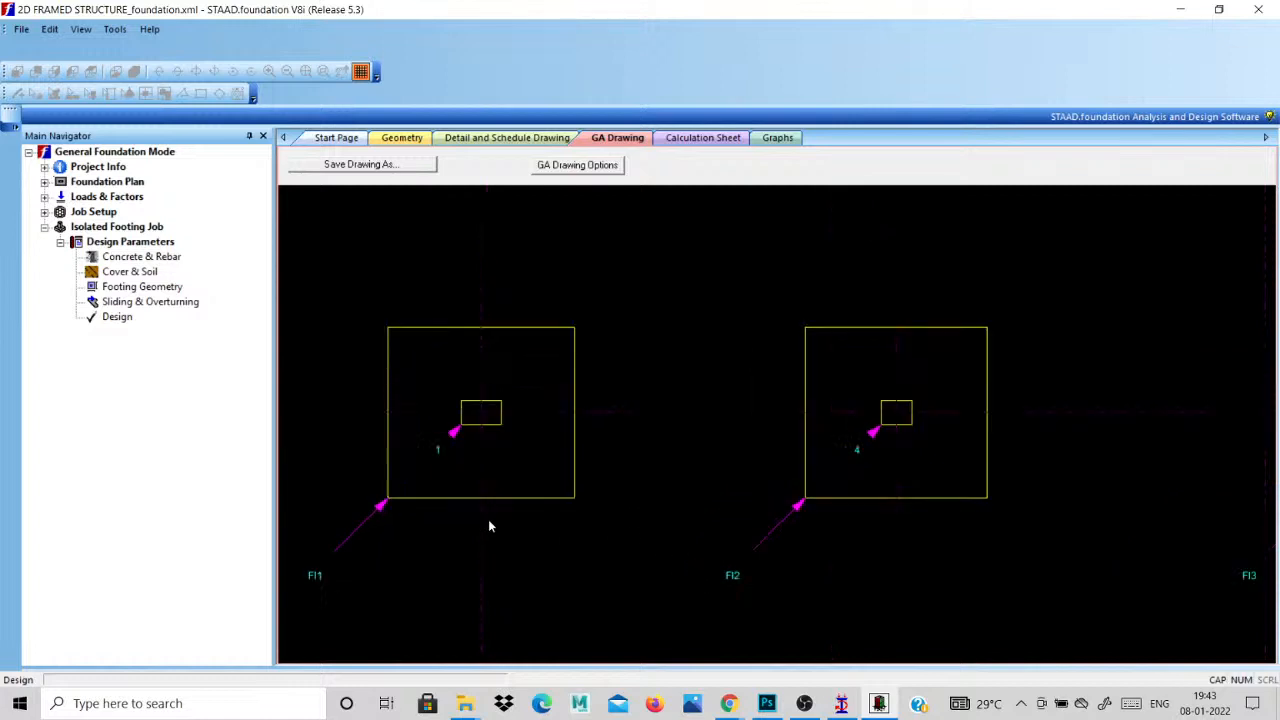
# Examine the footing marks, sizes and column numbers in the general arrangement drawing's table.
pyautogui.scroll(-4, 431, 449)
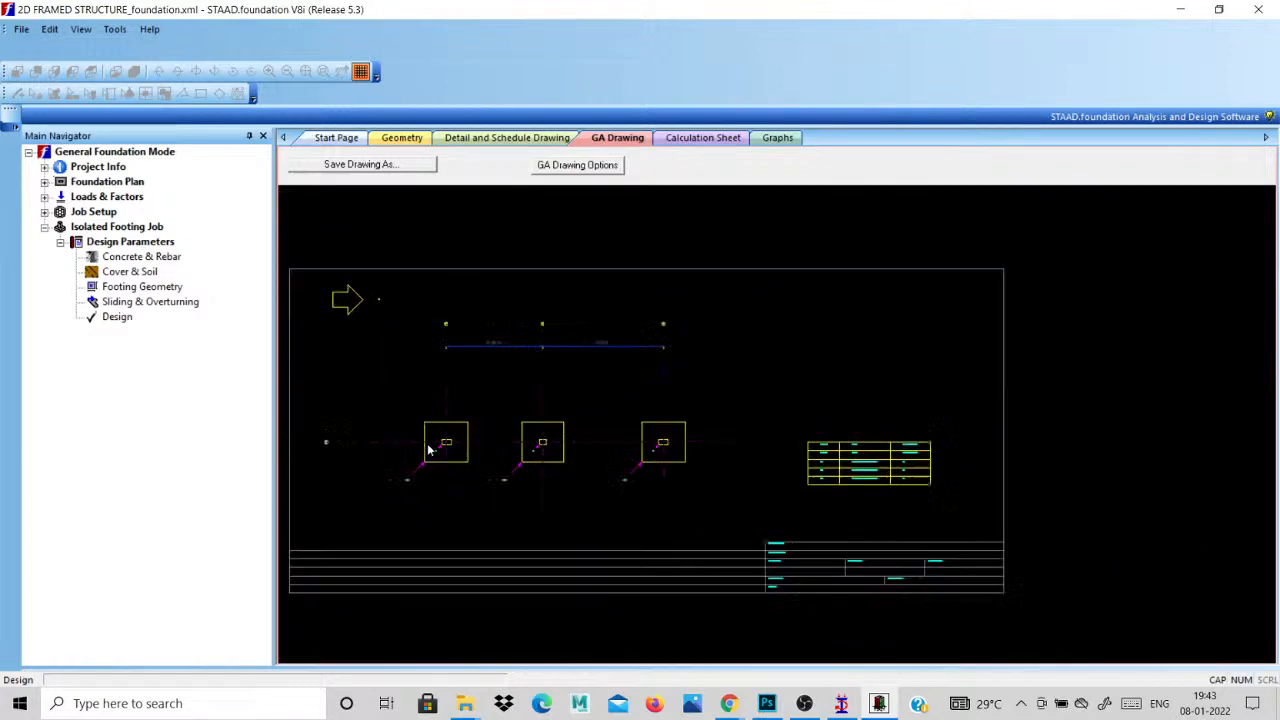
pyautogui.scroll(2, 773, 472)
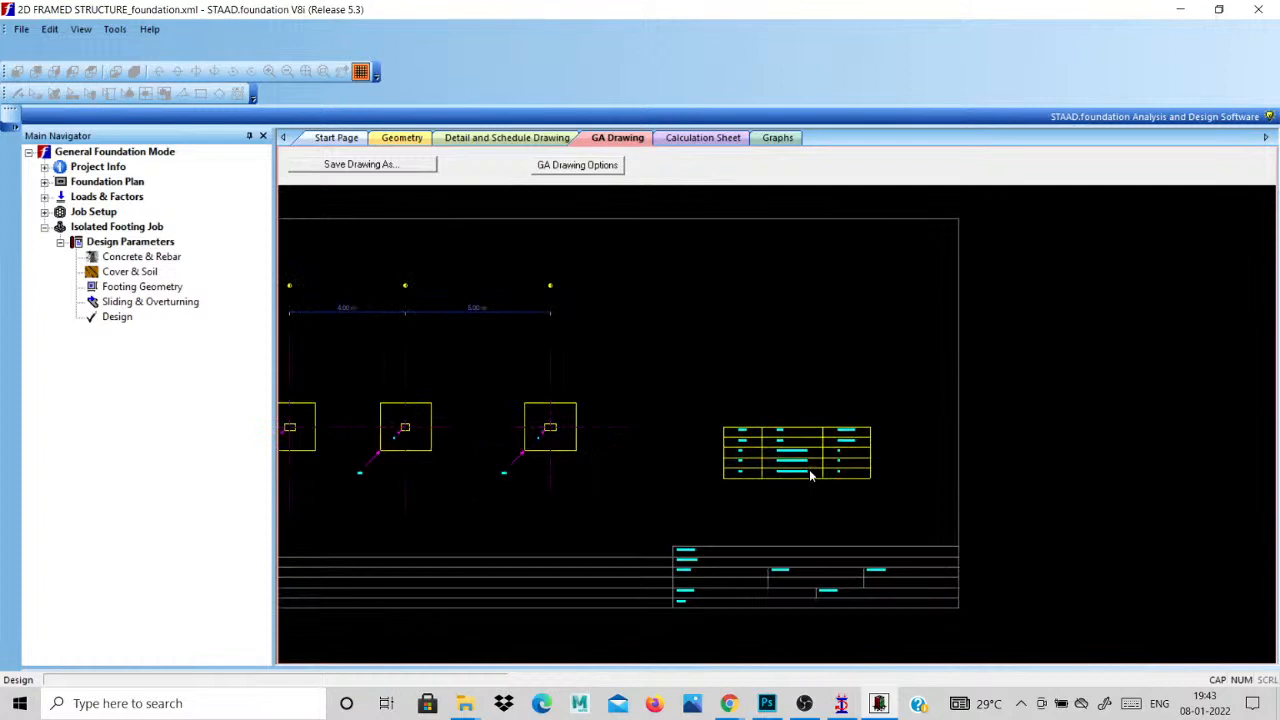
pyautogui.scroll(3, 810, 476)
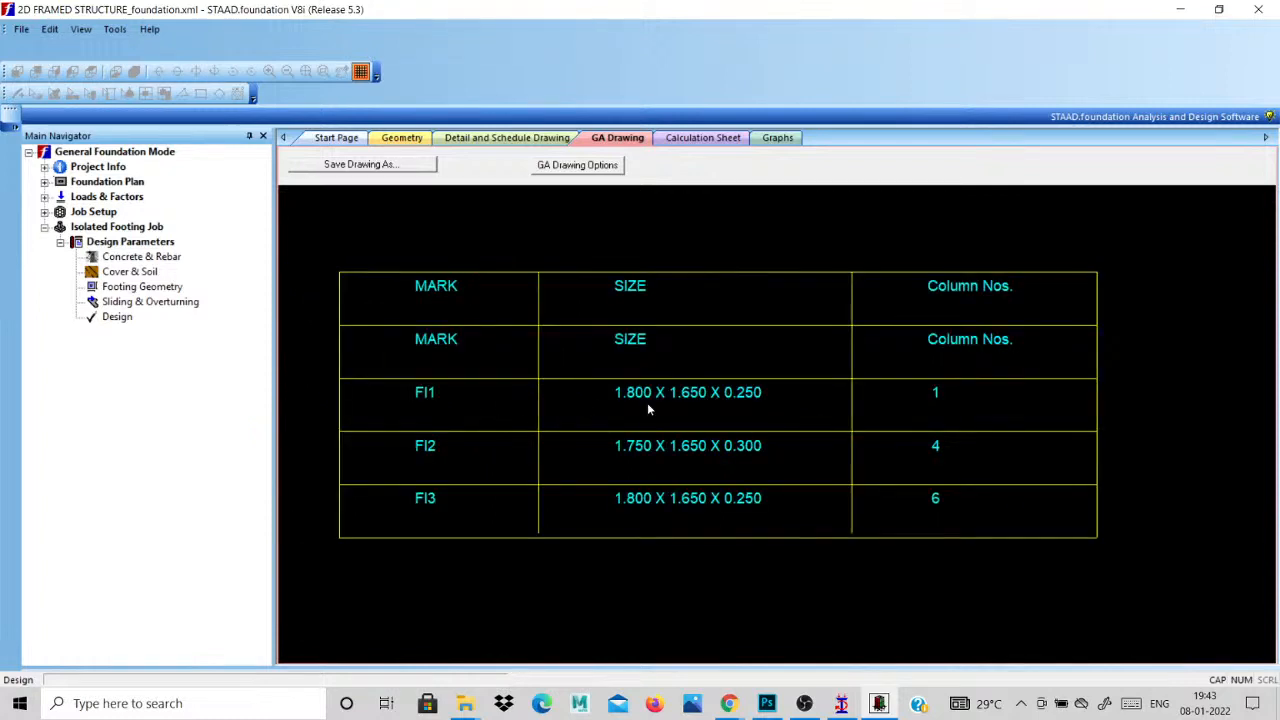
# Read the size listed for each footing mark in the general arrangement table, then return to the wider layout.
pyautogui.click(706, 386)
pyautogui.scroll(1, 686, 404)
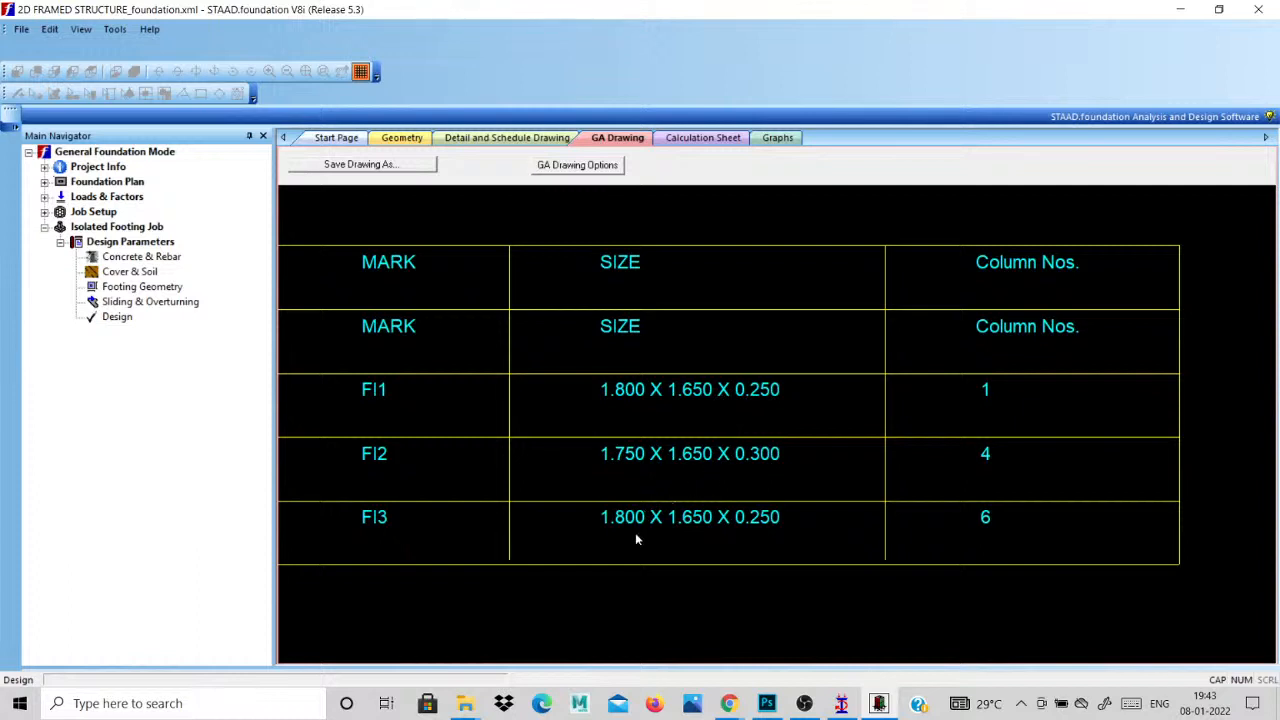
pyautogui.scroll(-8, 635, 532)
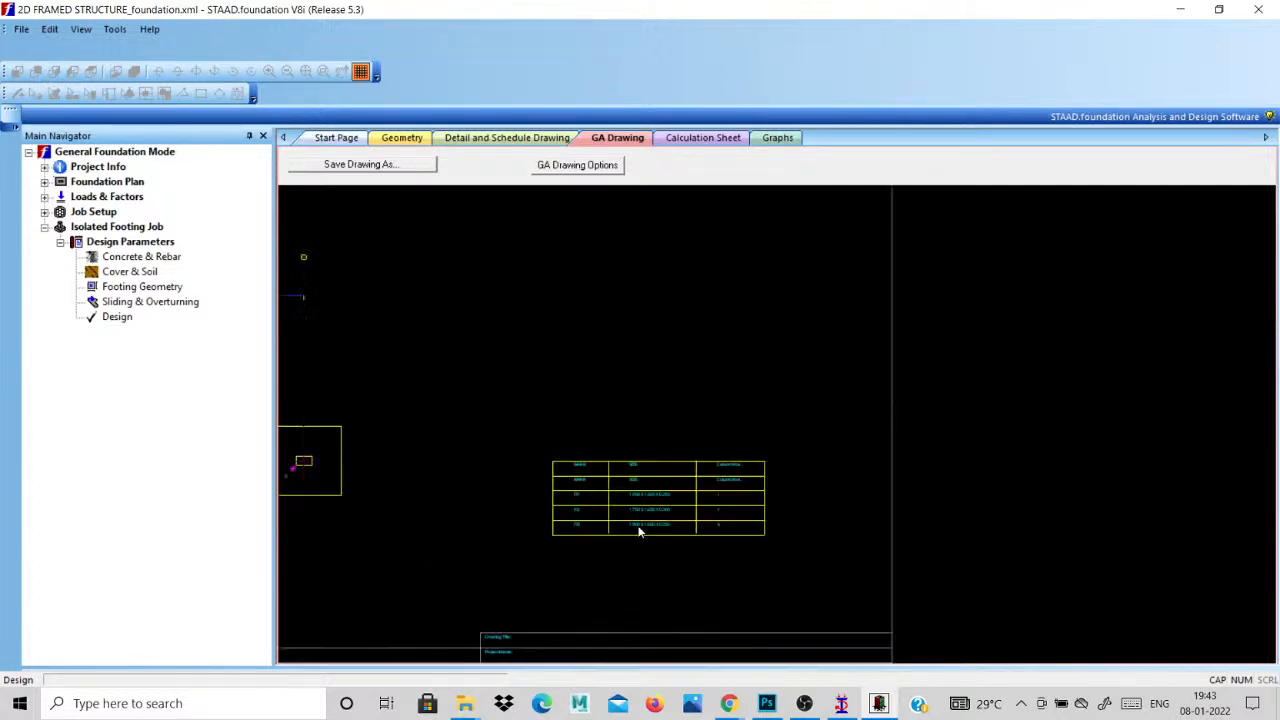
pyautogui.scroll(1, 633, 532)
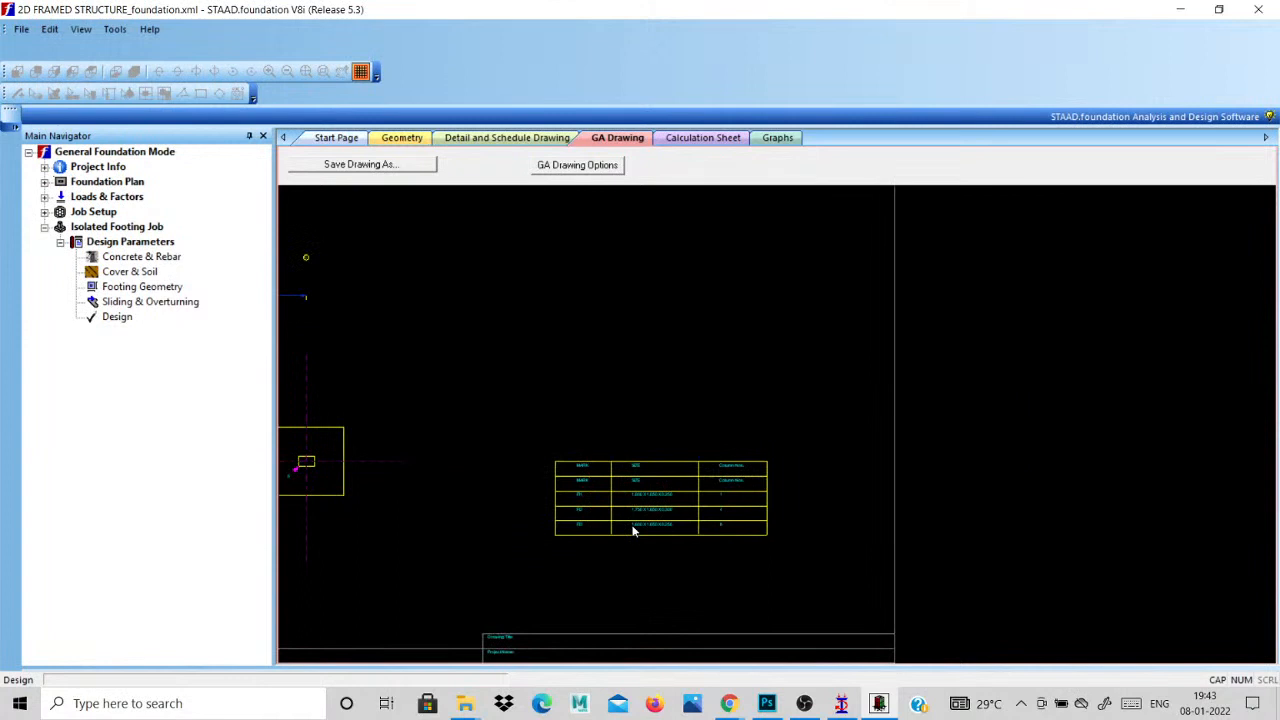
# Open the calculation sheet and skim footing 1's design parameters, load combinations, sketches and the summary tables.
pyautogui.click(703, 137)
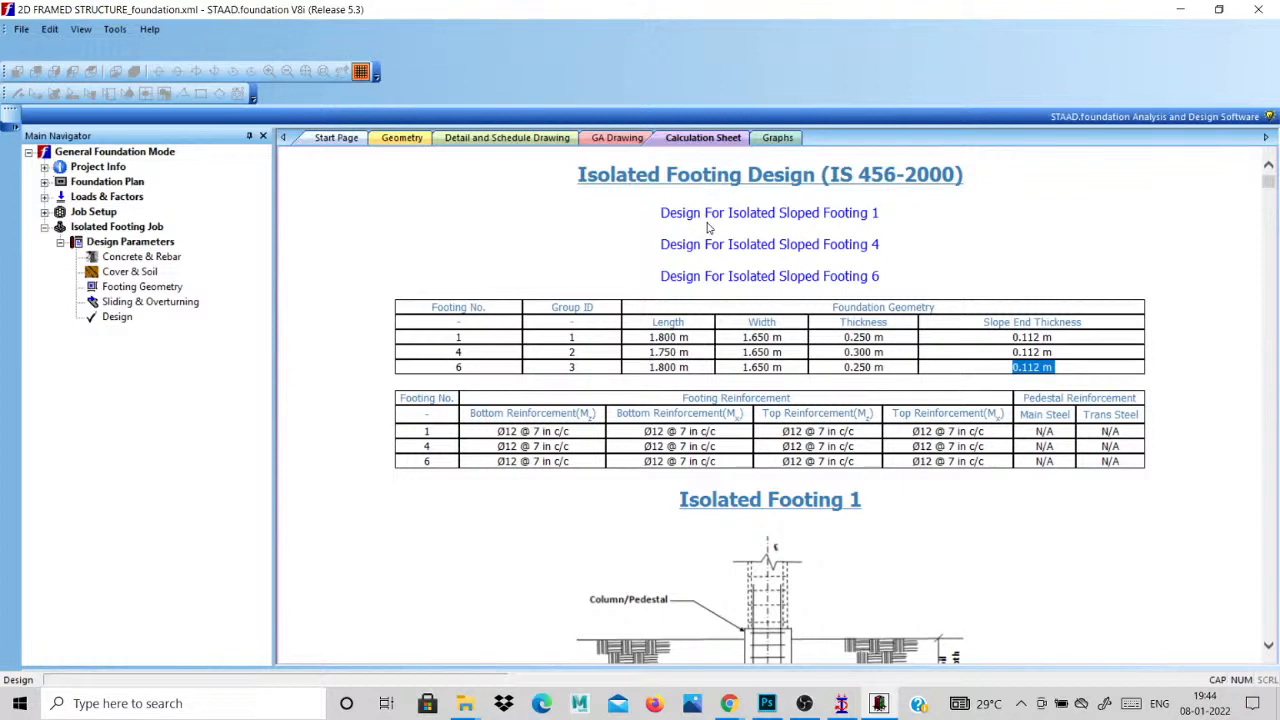
pyautogui.scroll(-15, 560, 402)
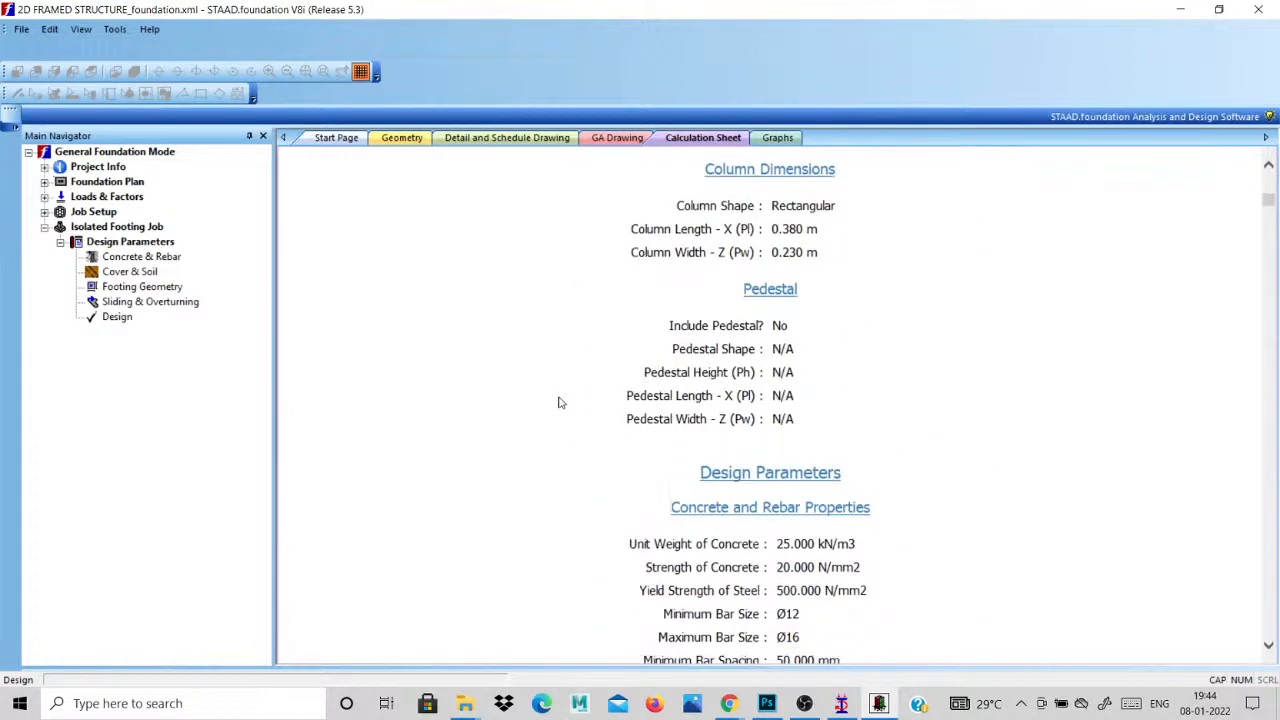
pyautogui.scroll(-8, 560, 402)
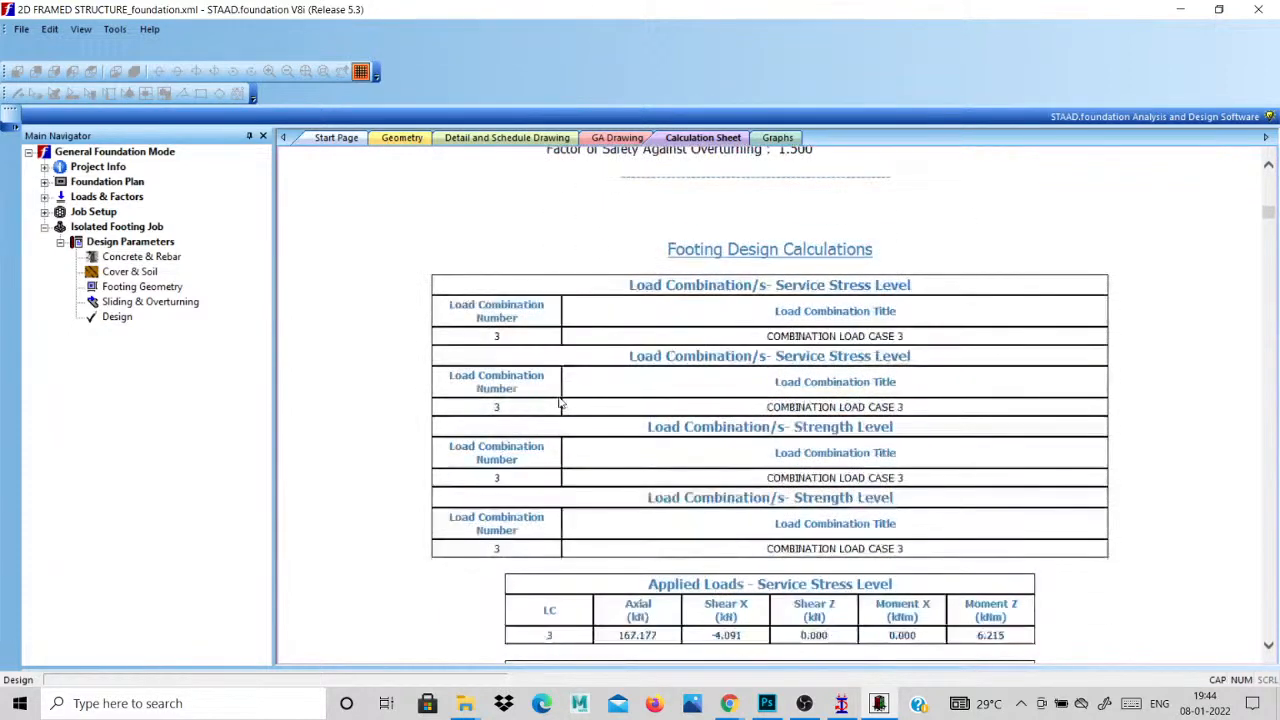
pyautogui.scroll(10, 703, 360)
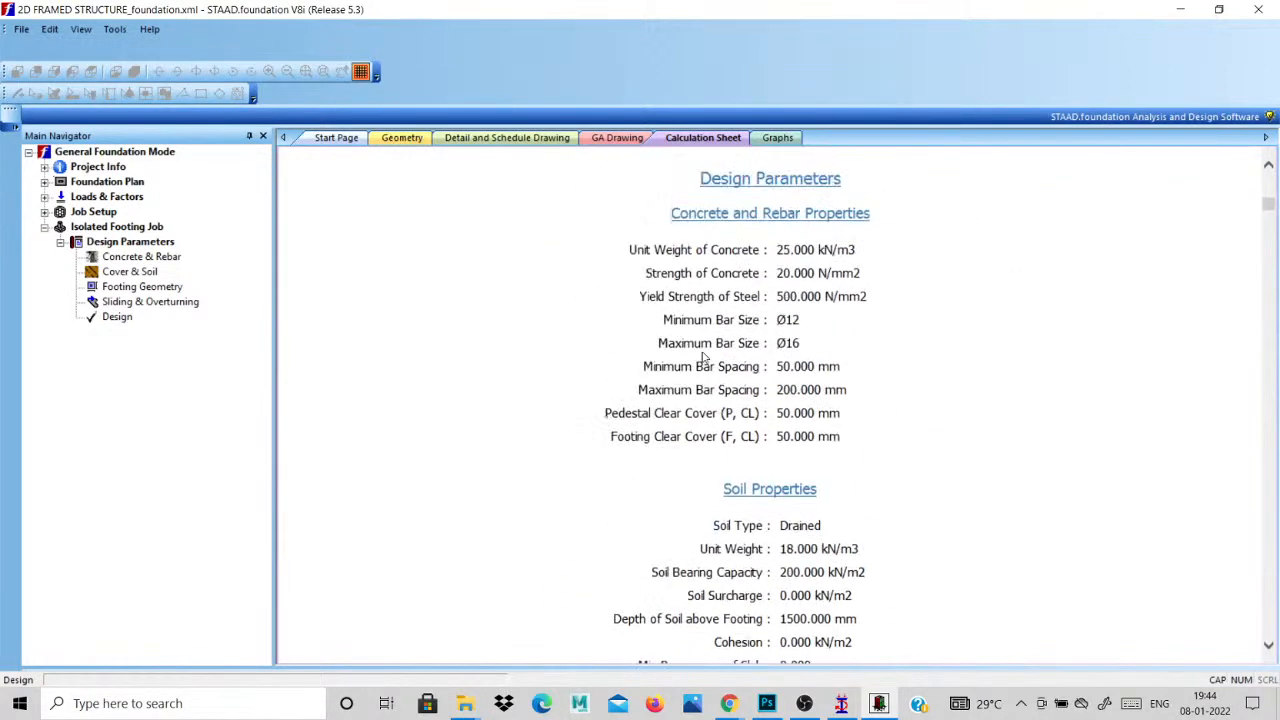
pyautogui.scroll(10, 703, 360)
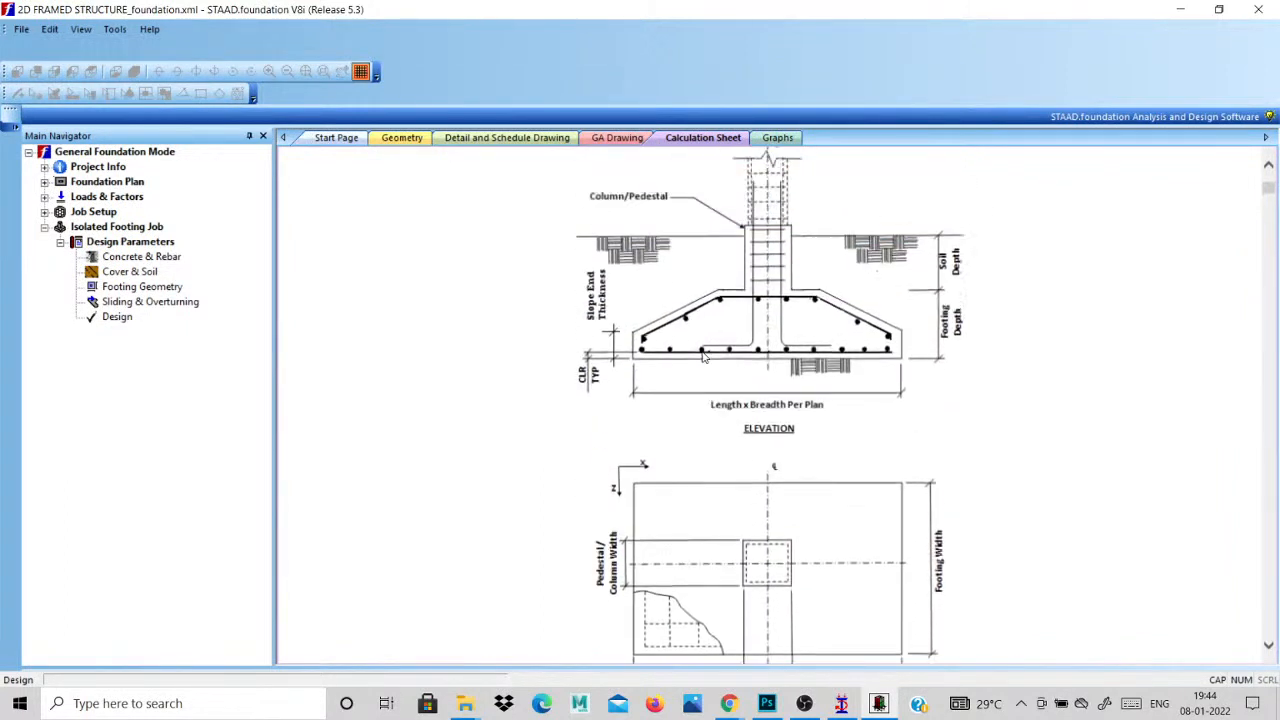
pyautogui.scroll(5, 703, 357)
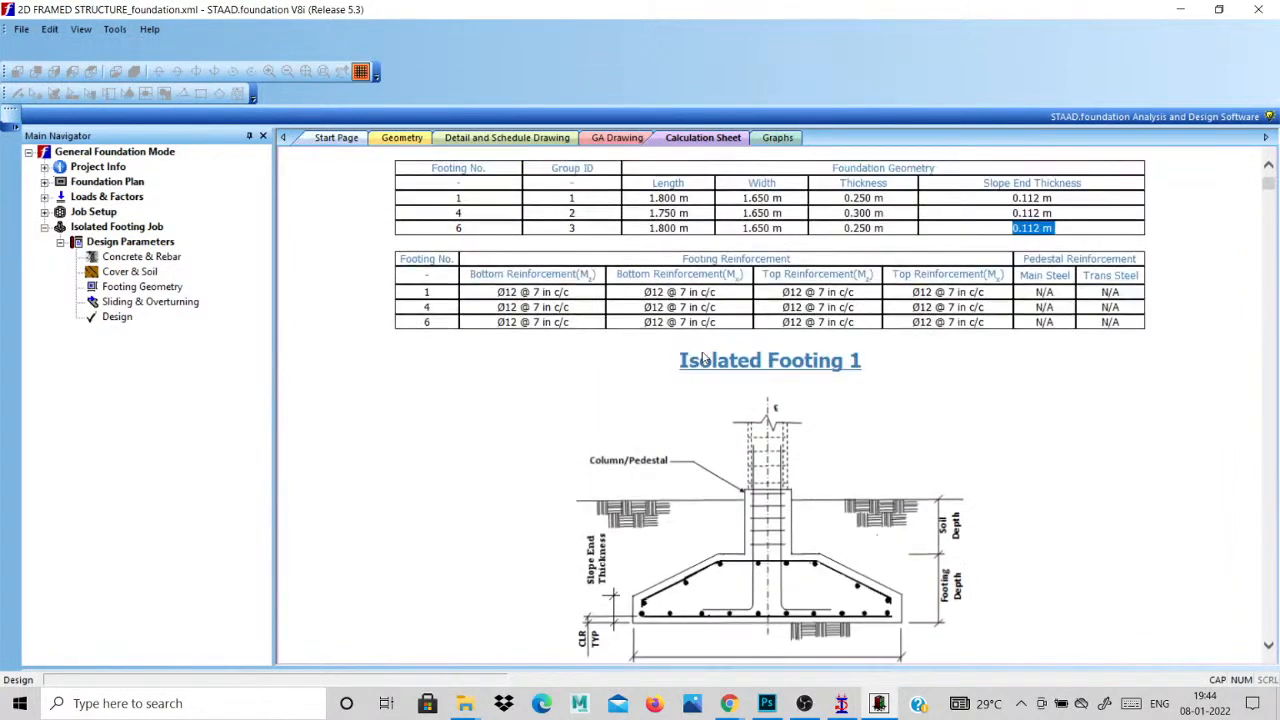
# Review footing 1's input values, final dimensions, corner pressures and stability against sliding and overturning in the calculation sheet.
pyautogui.scroll(-10, 703, 357)
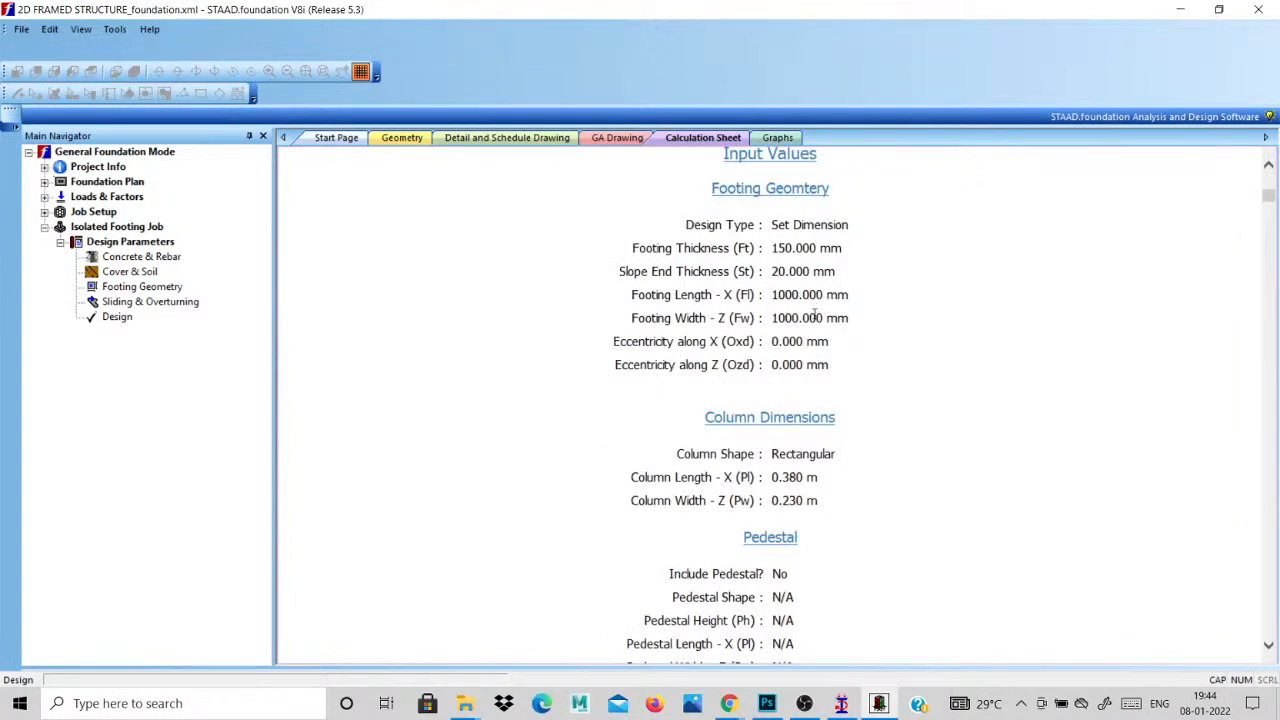
pyautogui.scroll(-15, 800, 330)
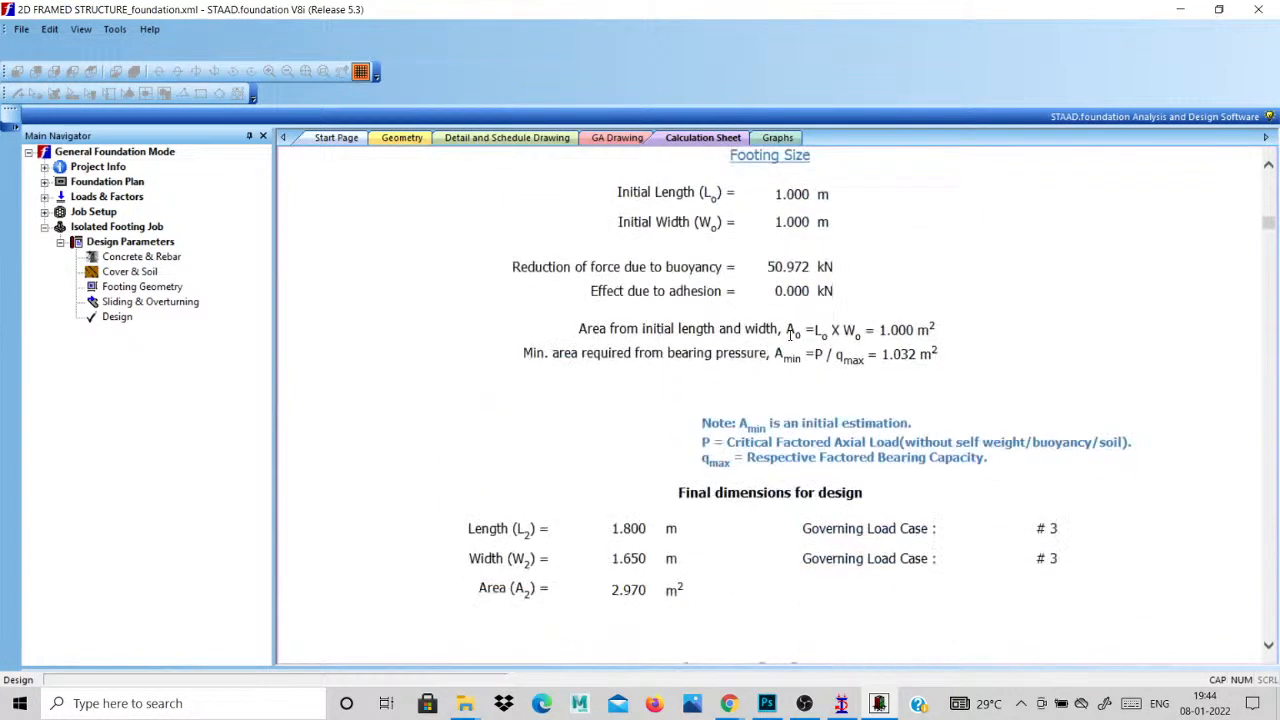
pyautogui.scroll(-5, 751, 367)
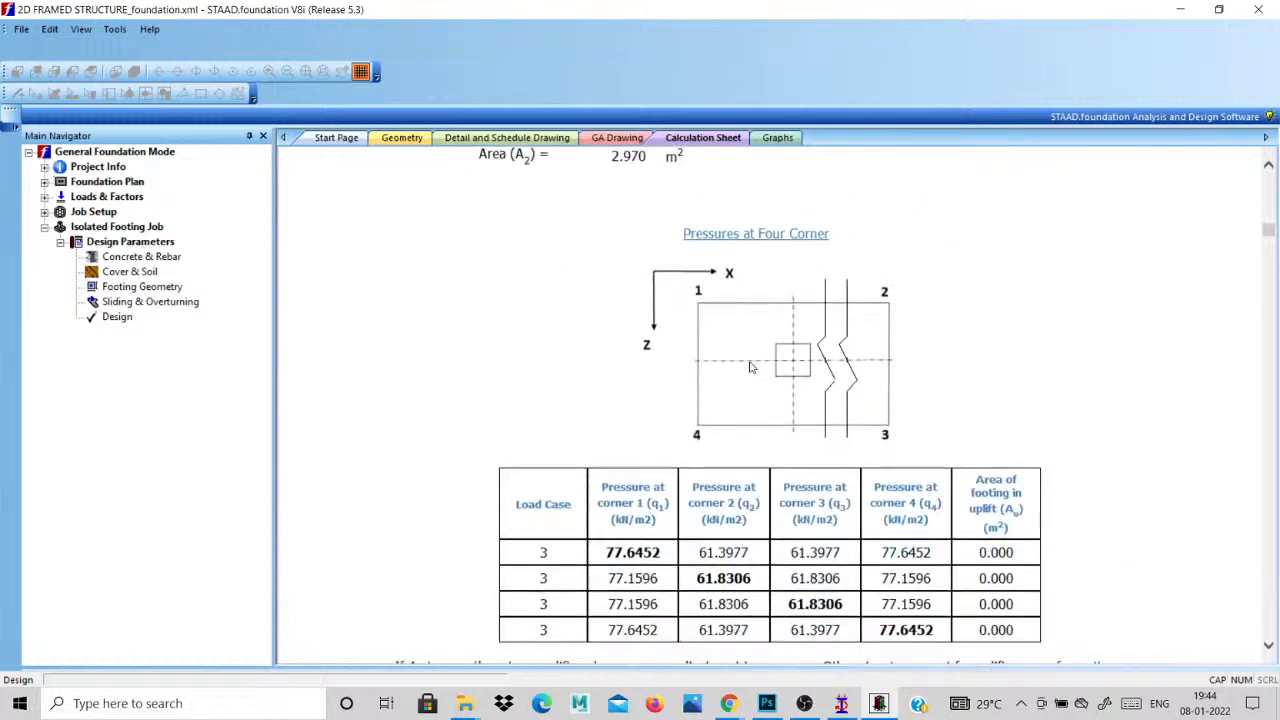
pyautogui.scroll(-10, 751, 367)
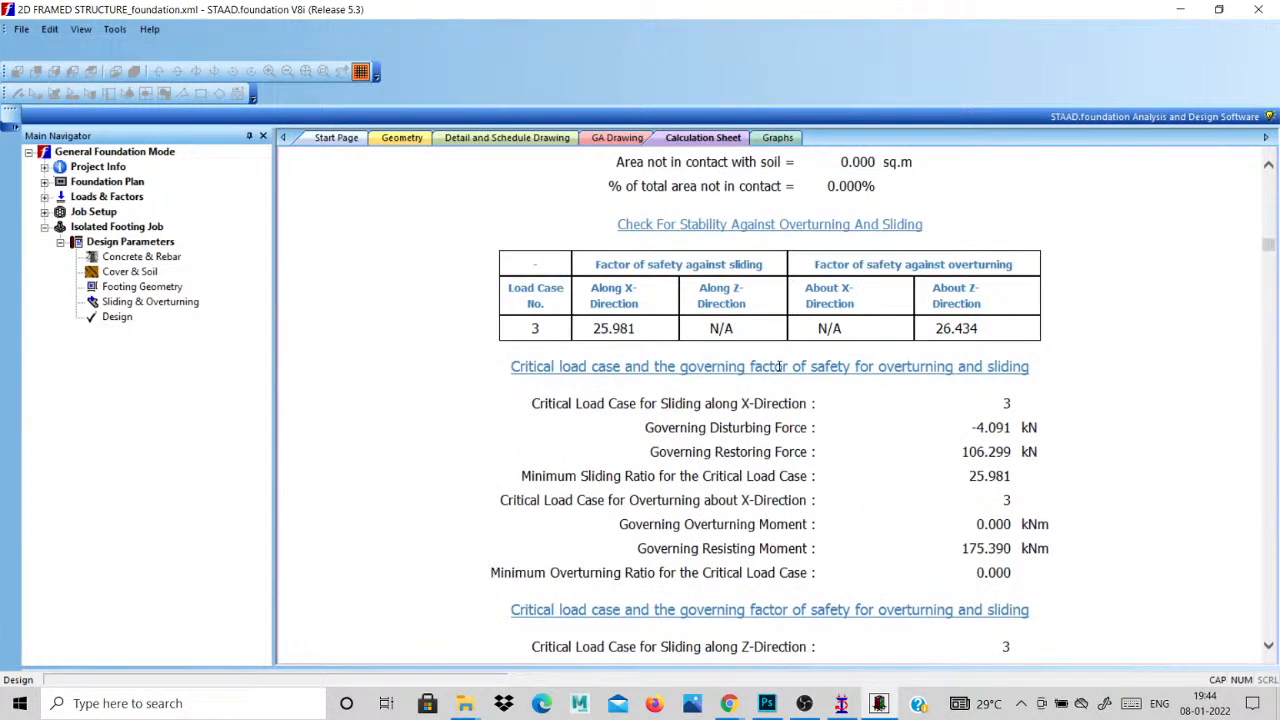
pyautogui.scroll(-5, 779, 367)
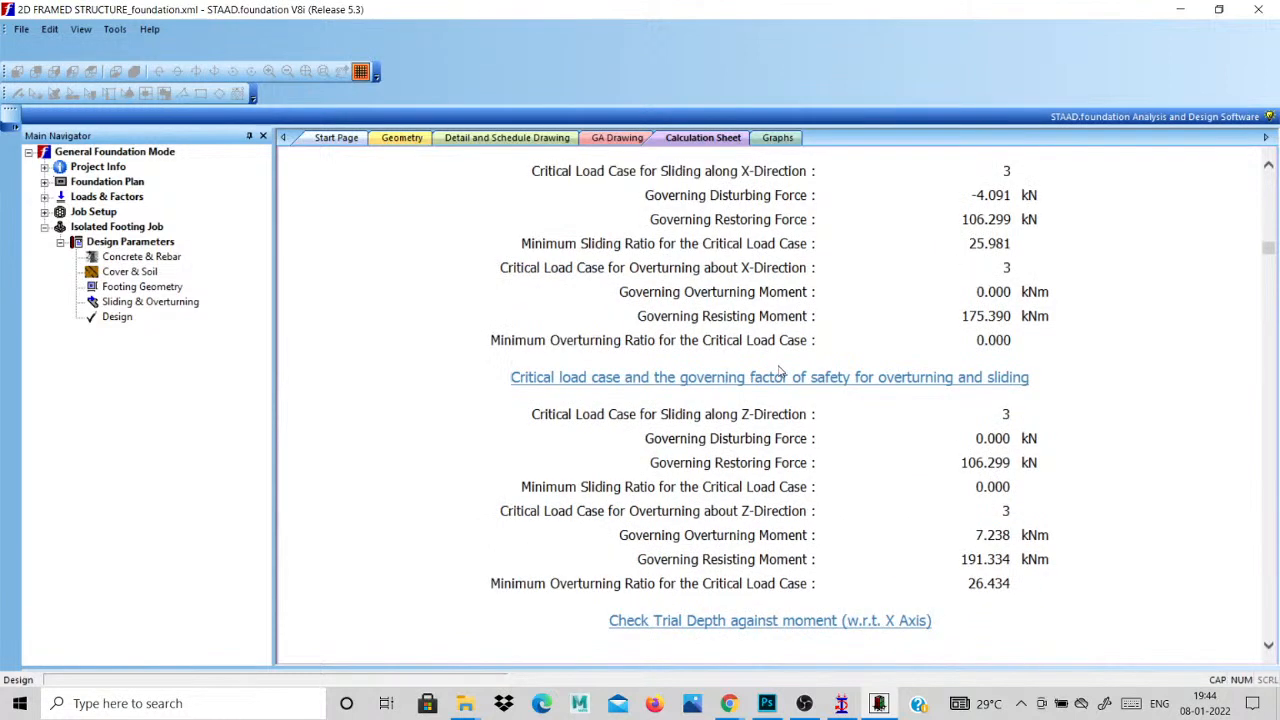
# Examine footing 1's trial depth checks against moment about the X and Z axes, highlighting the headings and verdicts.
pyautogui.scroll(-8, 780, 370)
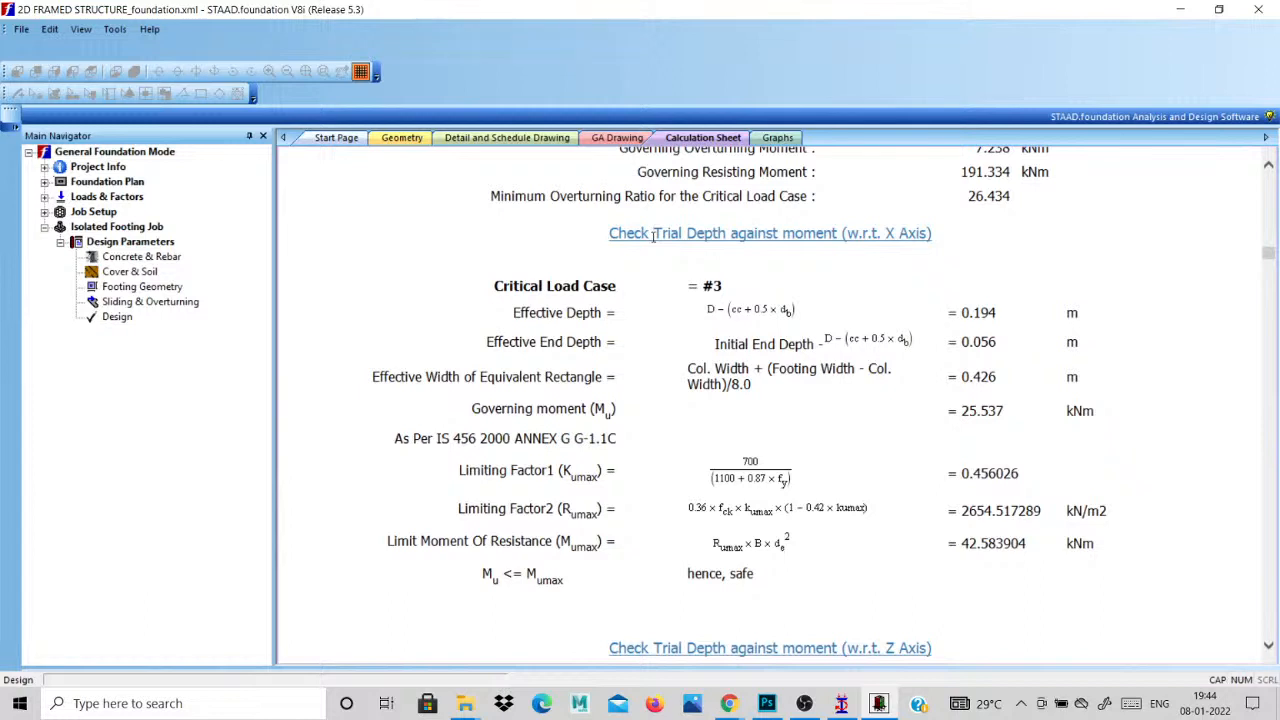
pyautogui.scroll(-2, 652, 235)
pyautogui.scroll(2, 756, 234)
pyautogui.scroll(-5, 760, 300)
pyautogui.moveTo(754, 344); pyautogui.dragTo(687, 346)
pyautogui.scroll(-3, 686, 357)
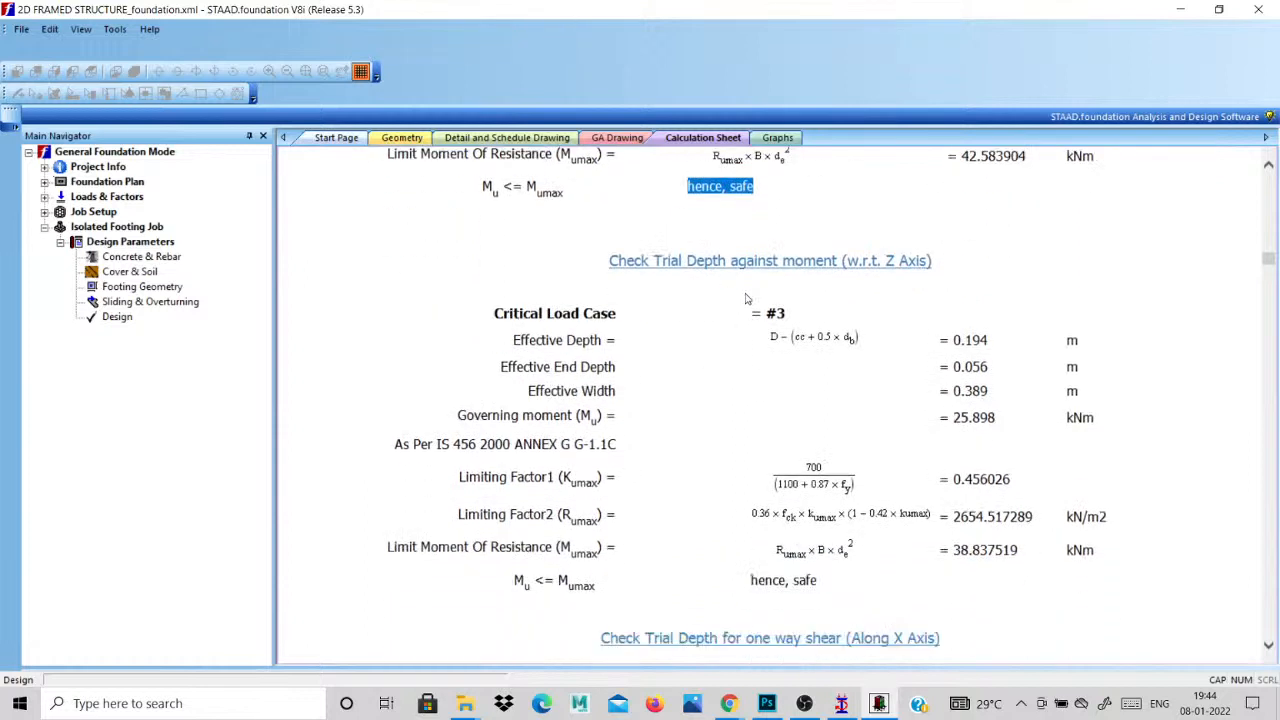
pyautogui.moveTo(609, 261); pyautogui.dragTo(949, 259)
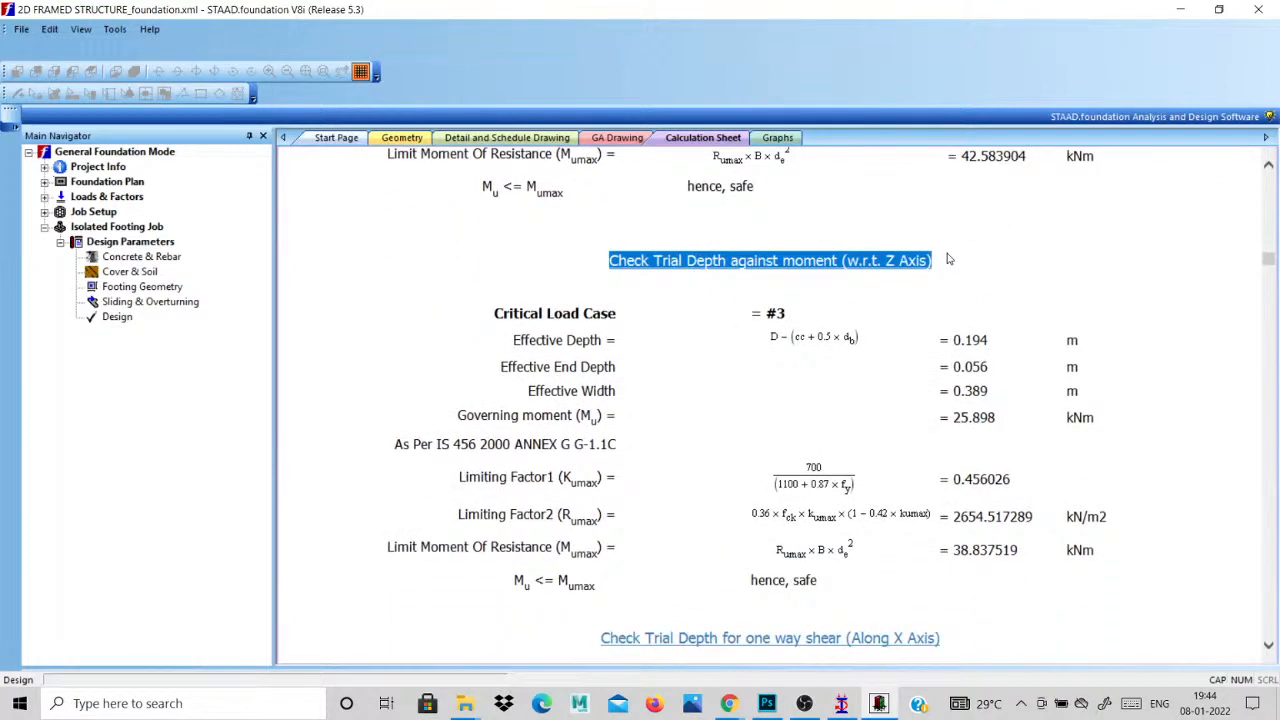
pyautogui.scroll(-1, 838, 272)
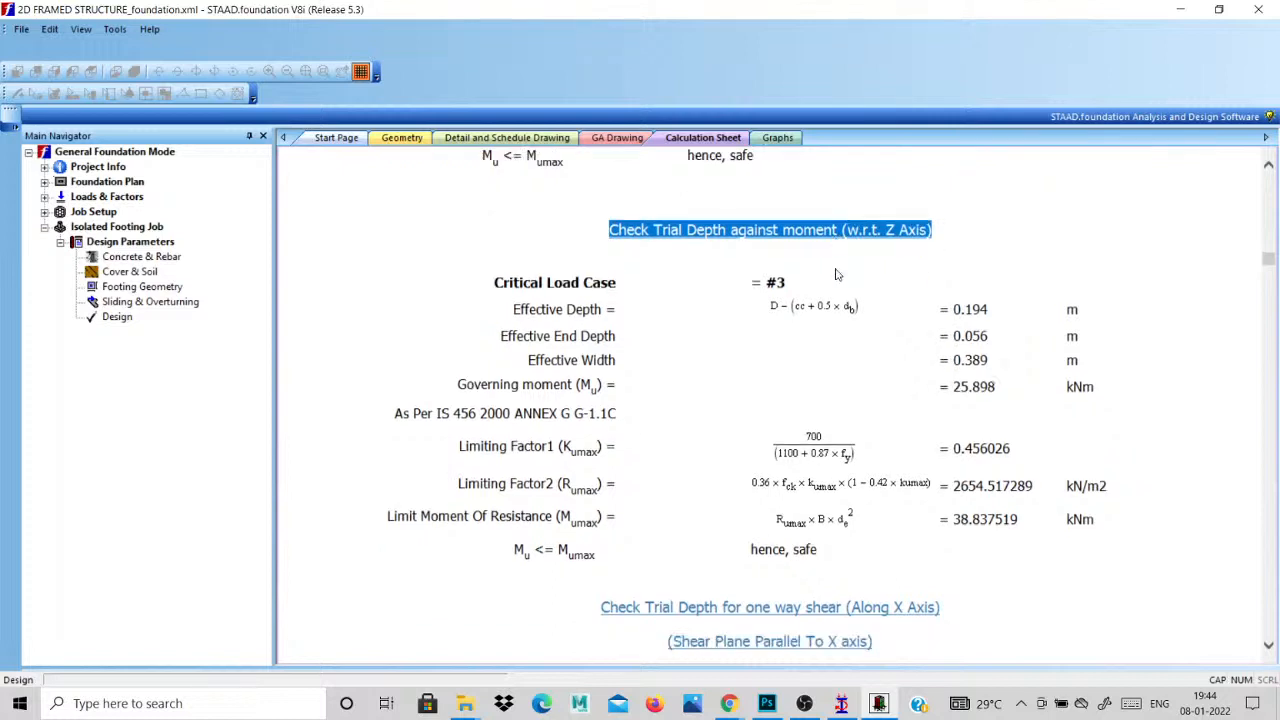
pyautogui.scroll(-1, 817, 345)
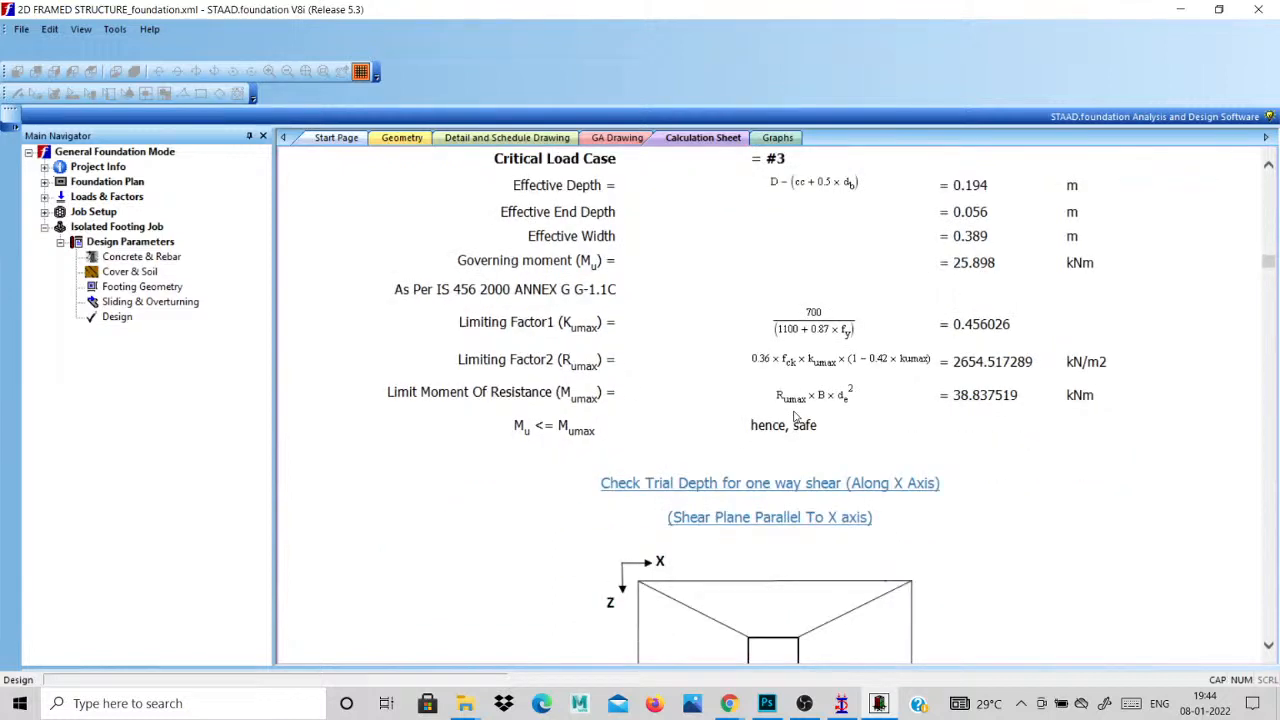
pyautogui.tripleClick(796, 420)
# Examine footing 1's one-way shear checks along the X and Z axes, highlighting the headings and verdicts.
pyautogui.scroll(-1, 796, 416)
pyautogui.doubleClick(640, 406)
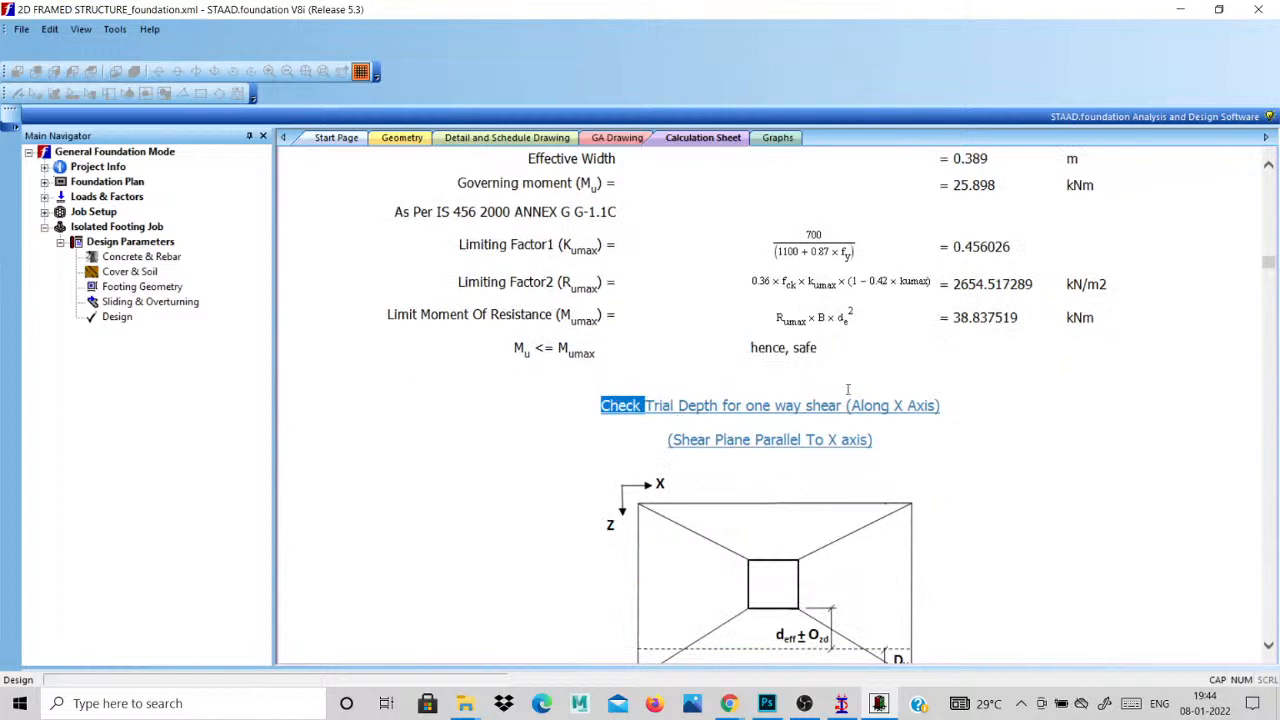
pyautogui.tripleClick(940, 400)
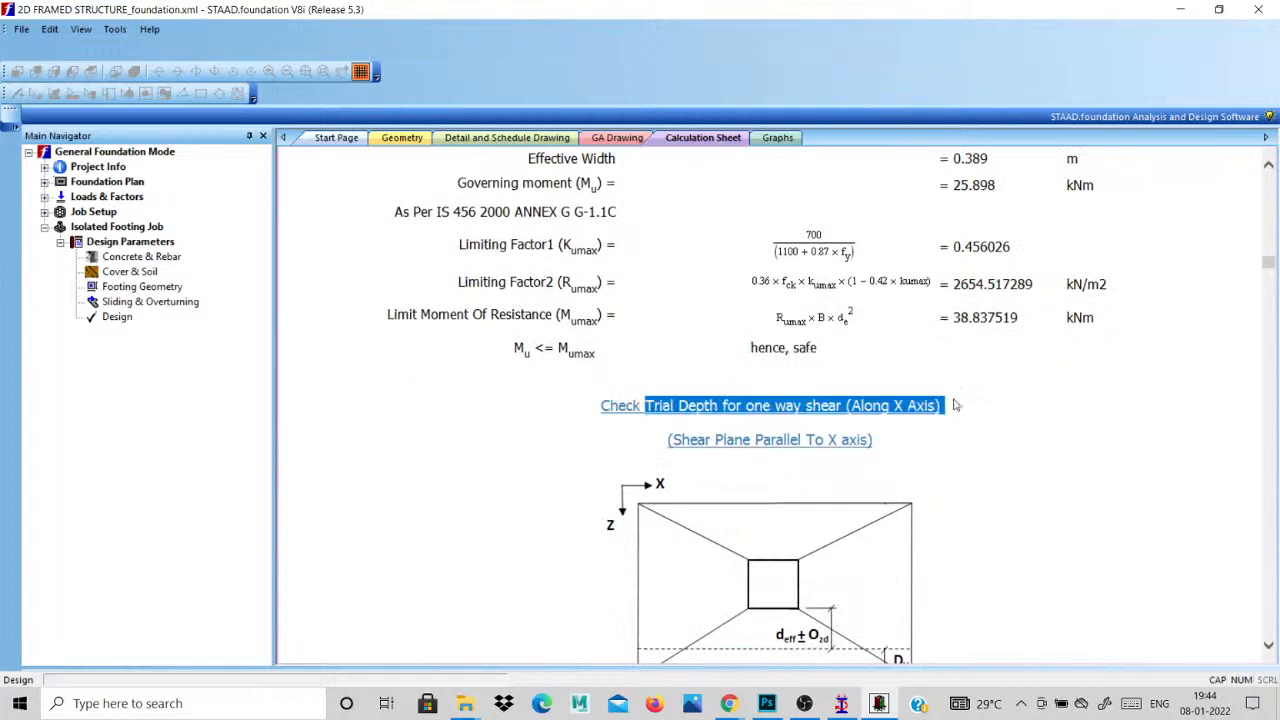
pyautogui.scroll(-7, 955, 405)
pyautogui.tripleClick(823, 471)
pyautogui.scroll(-7, 823, 471)
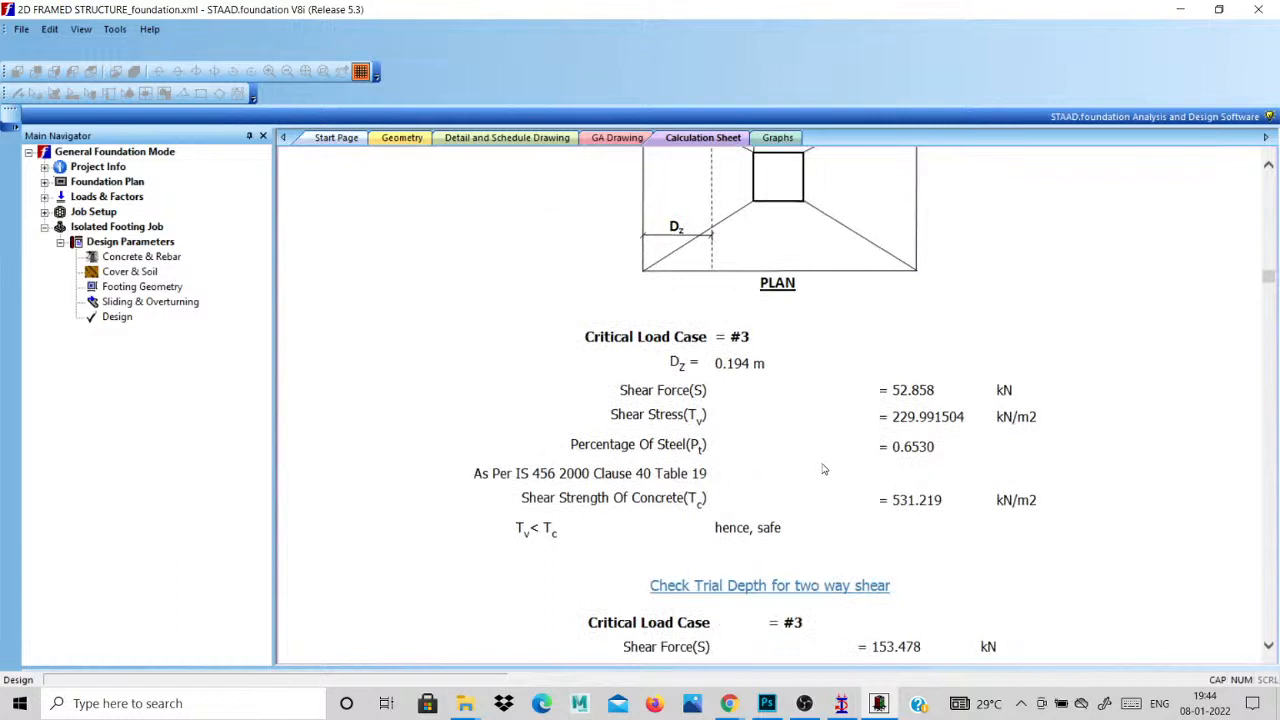
pyautogui.tripleClick(823, 469)
pyautogui.scroll(-2, 796, 399)
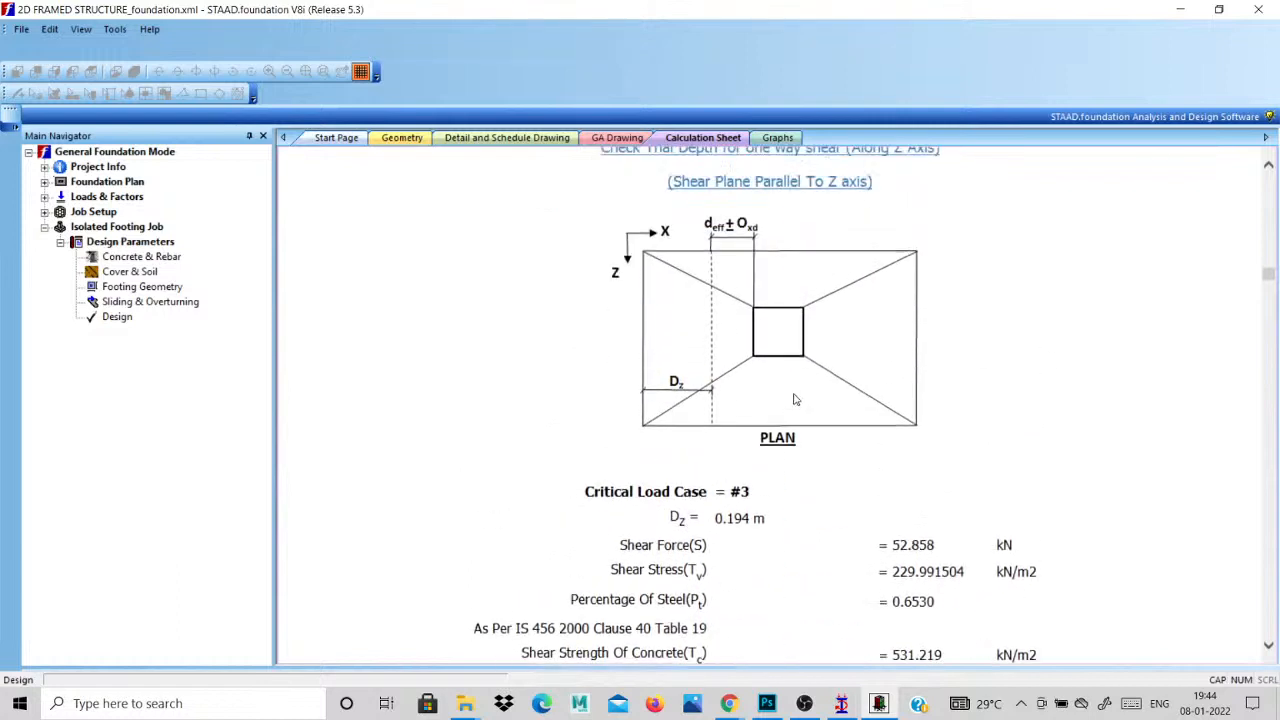
# Examine footing 1's two-way shear check, highlight its verdict, and read the maximum bar size calculation.
pyautogui.scroll(-1, 796, 399)
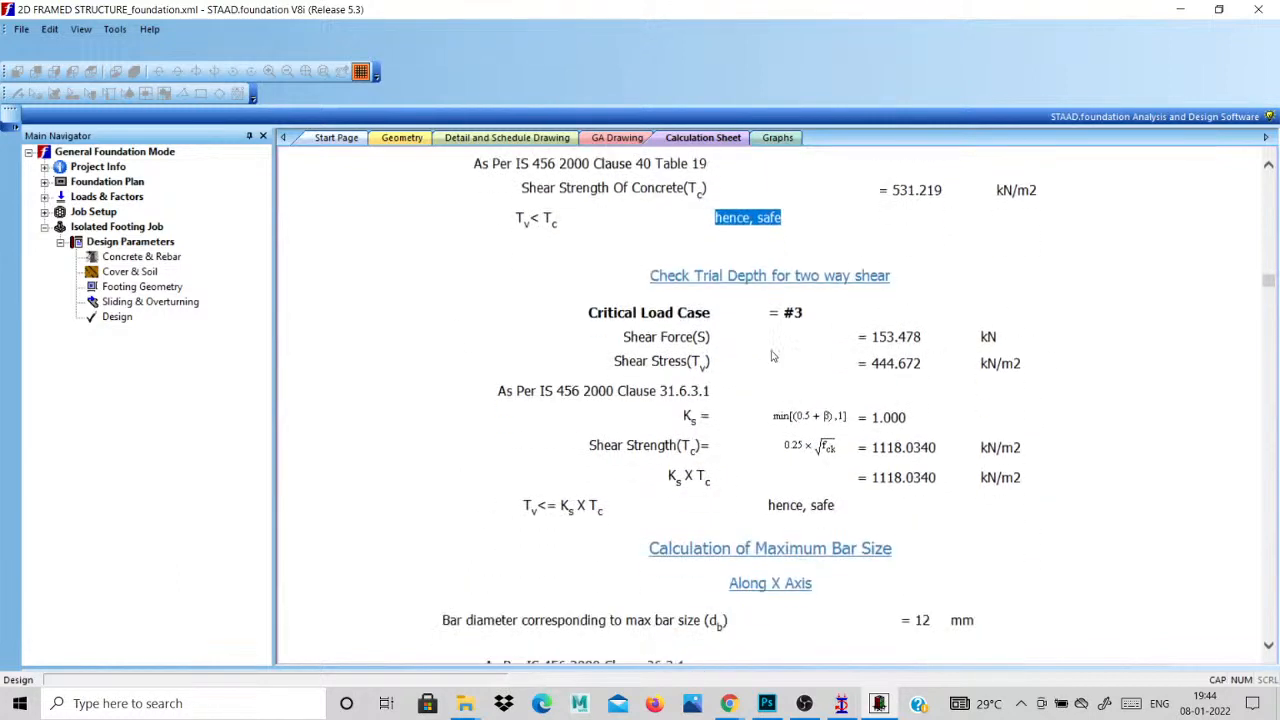
pyautogui.scroll(-1, 772, 355)
pyautogui.tripleClick(776, 429)
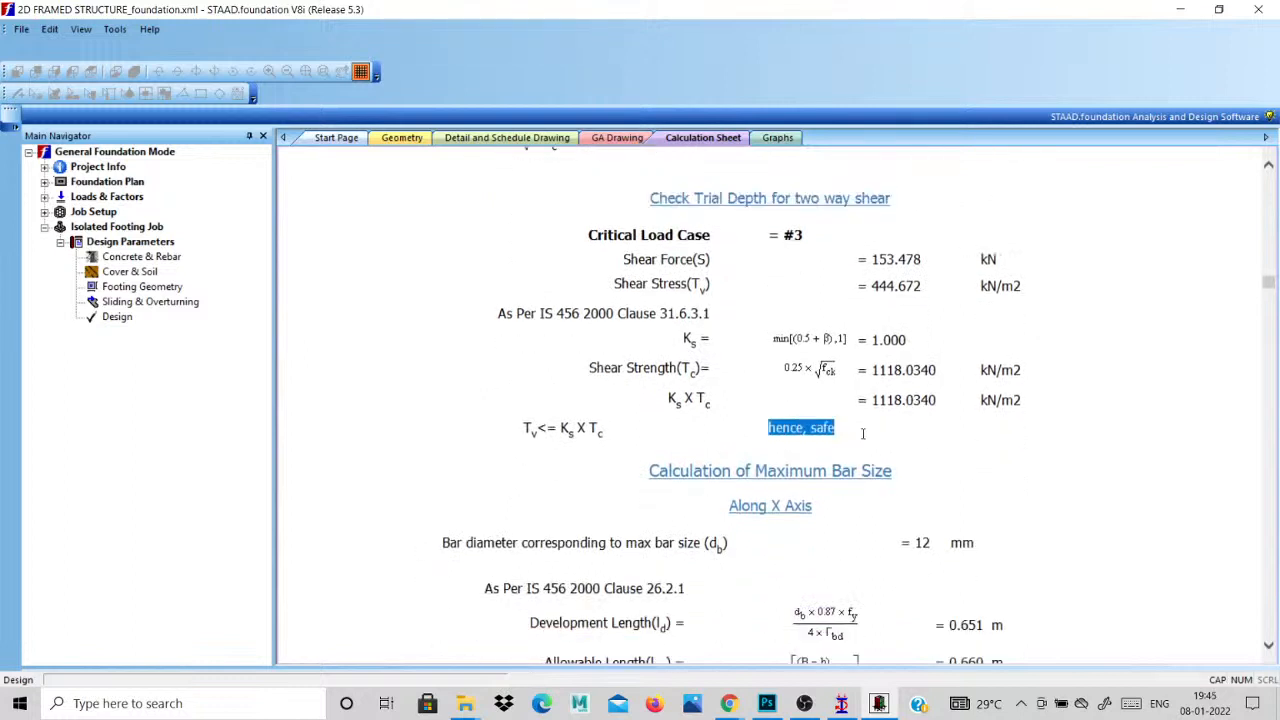
pyautogui.scroll(-1, 866, 439)
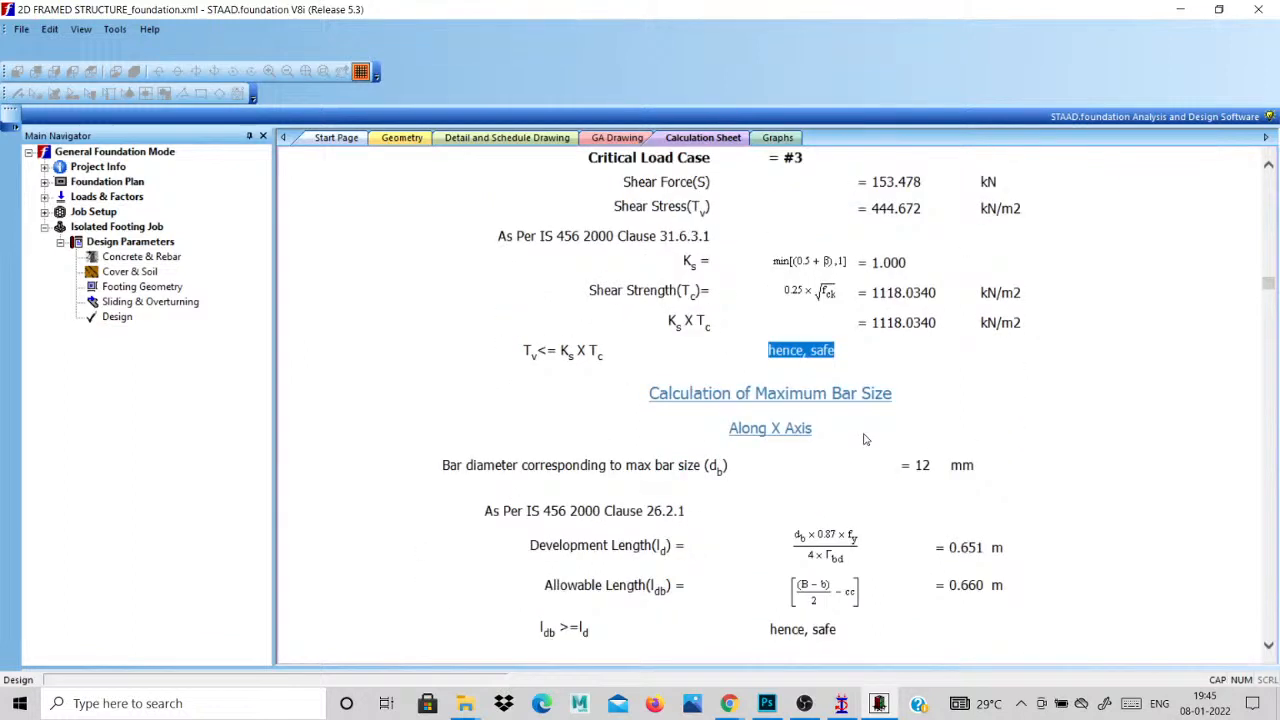
pyautogui.scroll(-2, 866, 439)
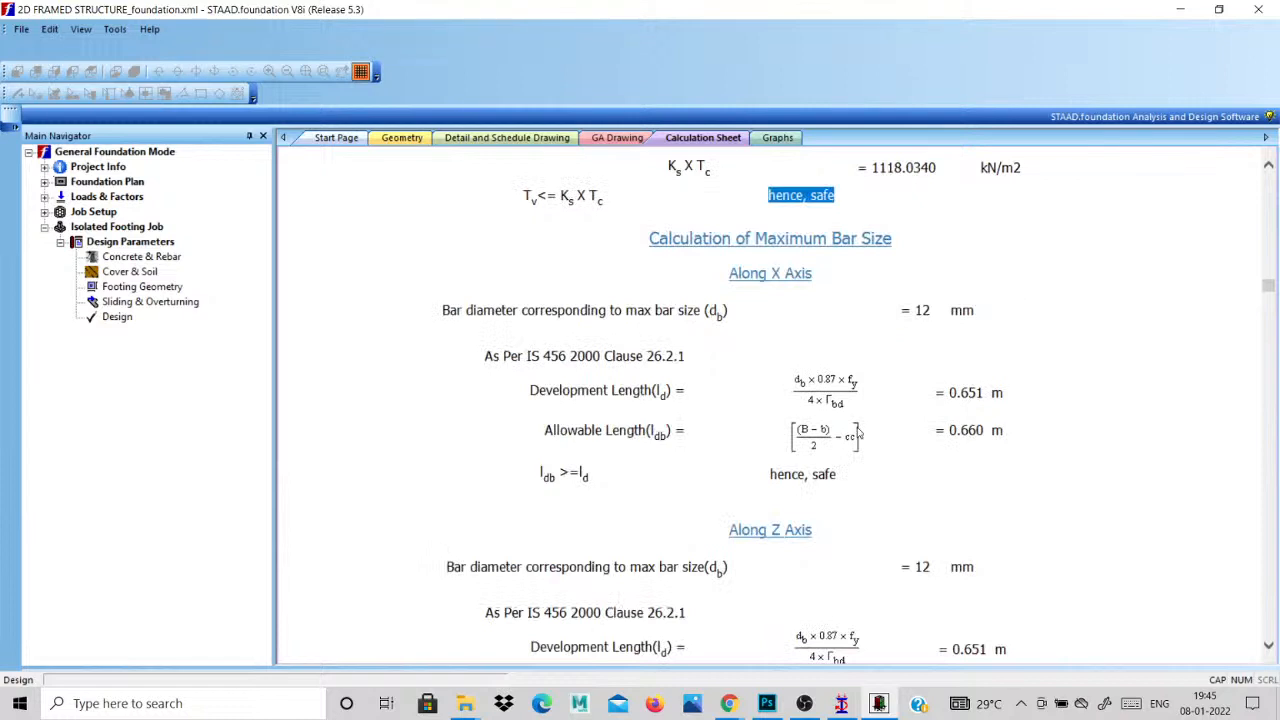
# Review footing 1's reinforcement selection, including steel areas, bar sizes and spacing for bottom and top reinforcement.
pyautogui.scroll(-9, 863, 437)
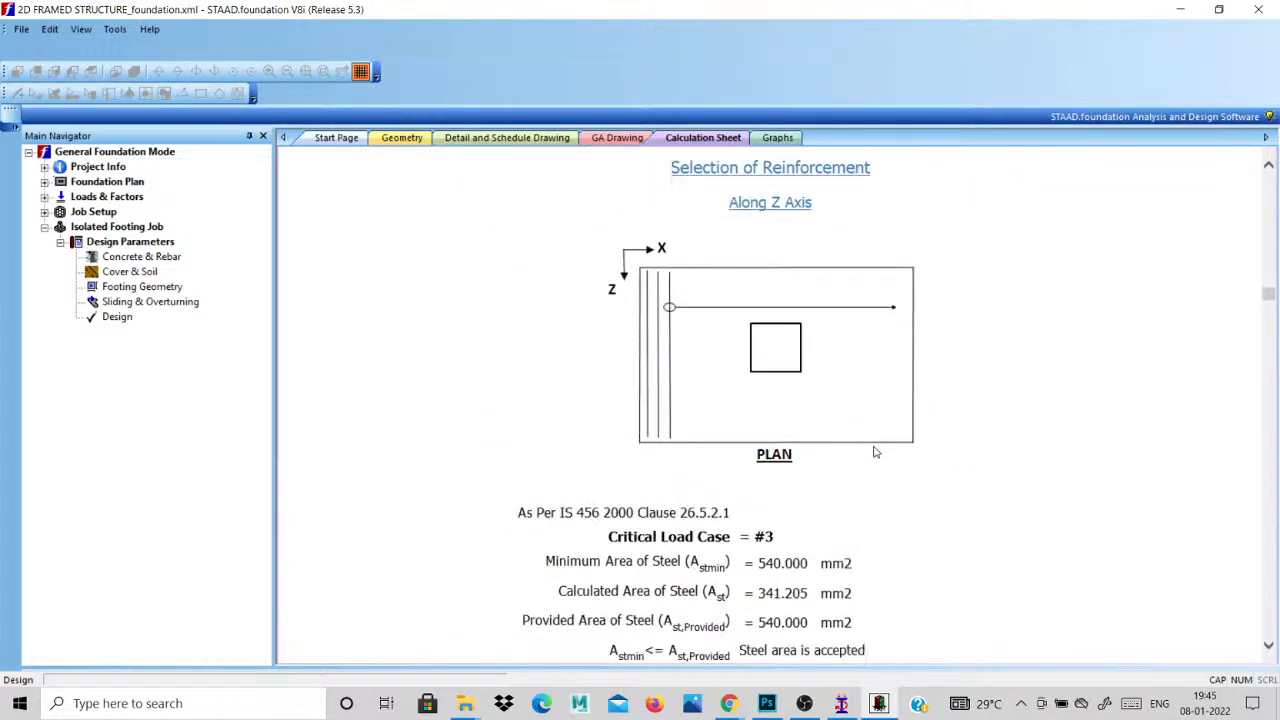
pyautogui.scroll(-3, 874, 452)
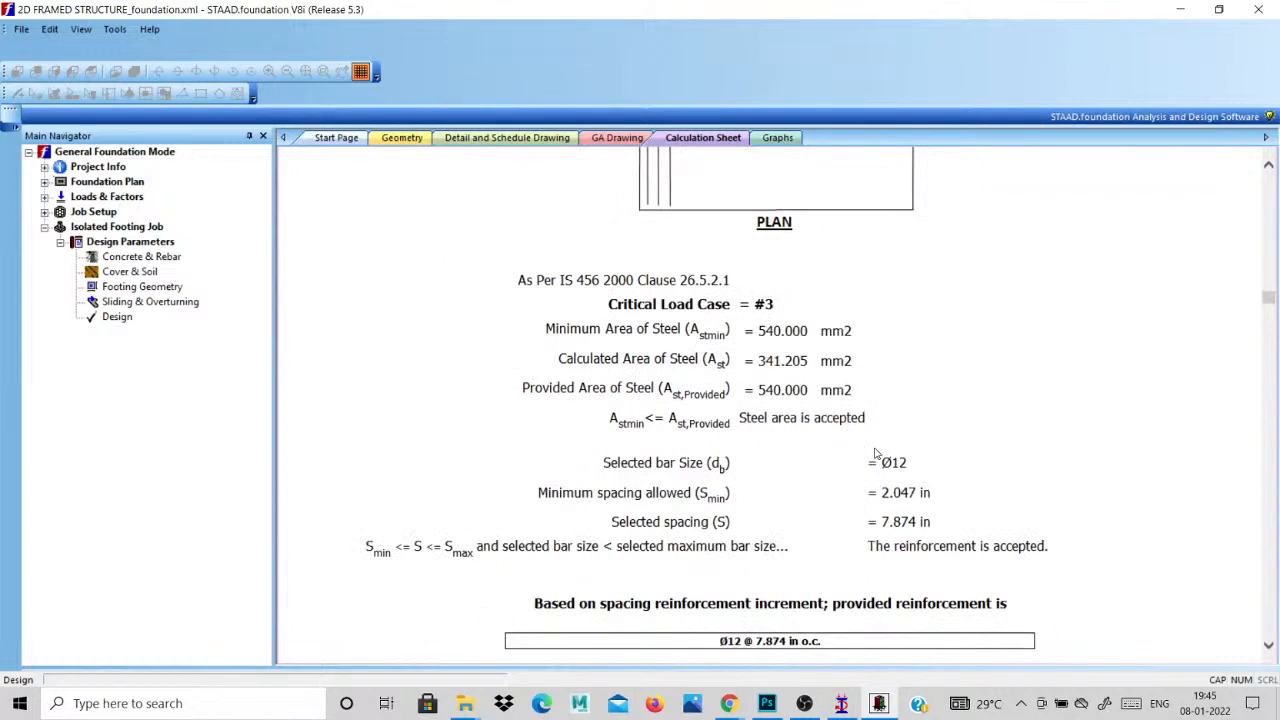
pyautogui.scroll(-6, 874, 452)
pyautogui.scroll(-15, 875, 456)
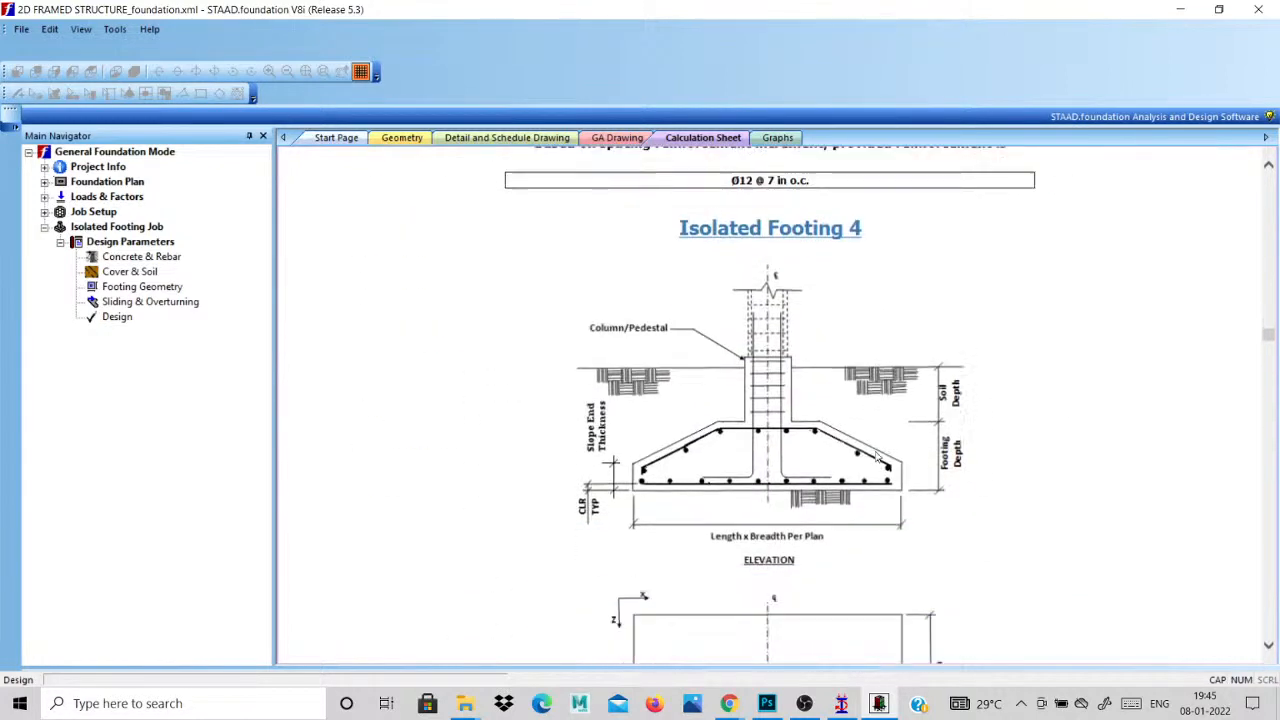
pyautogui.scroll(5, 875, 456)
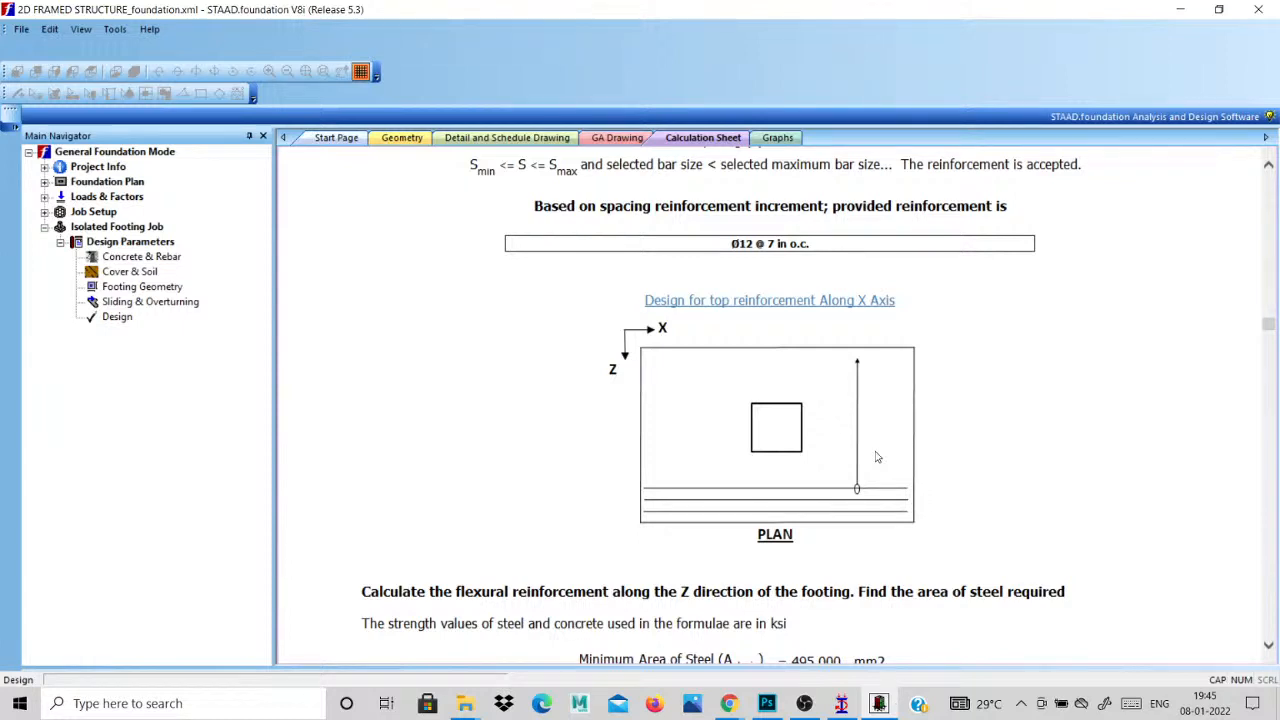
pyautogui.scroll(5, 840, 446)
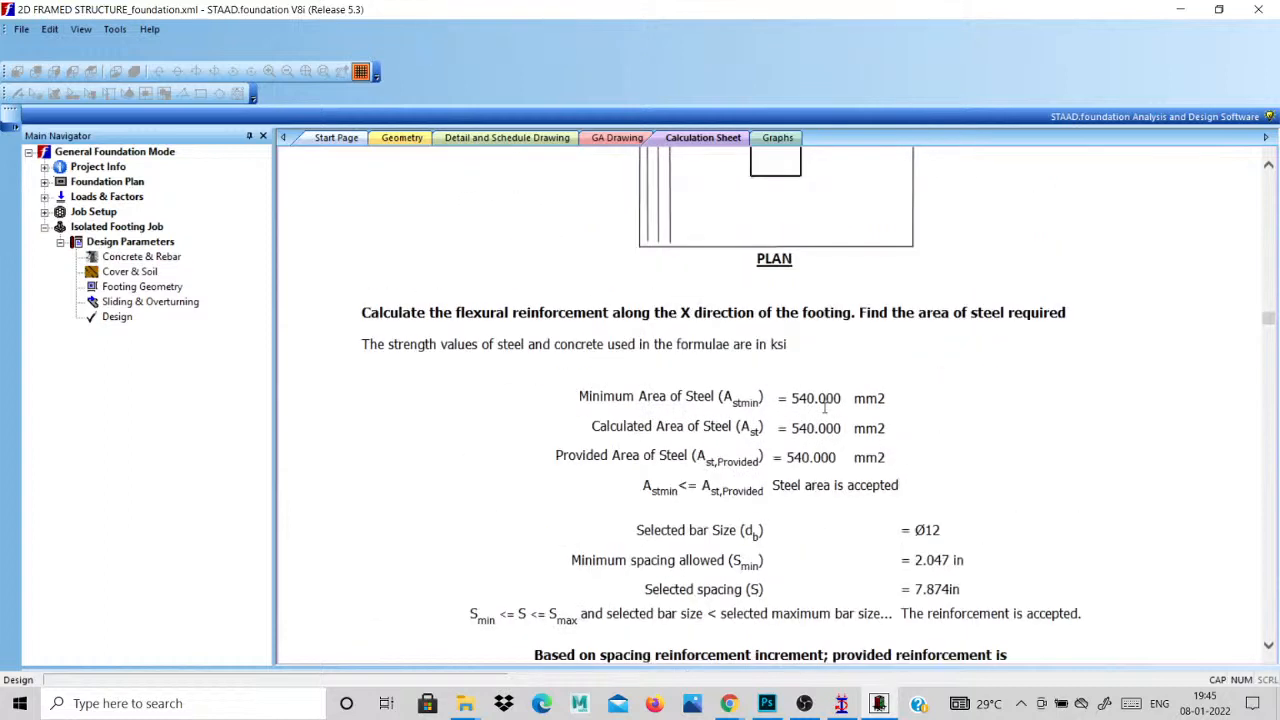
pyautogui.scroll(5, 825, 405)
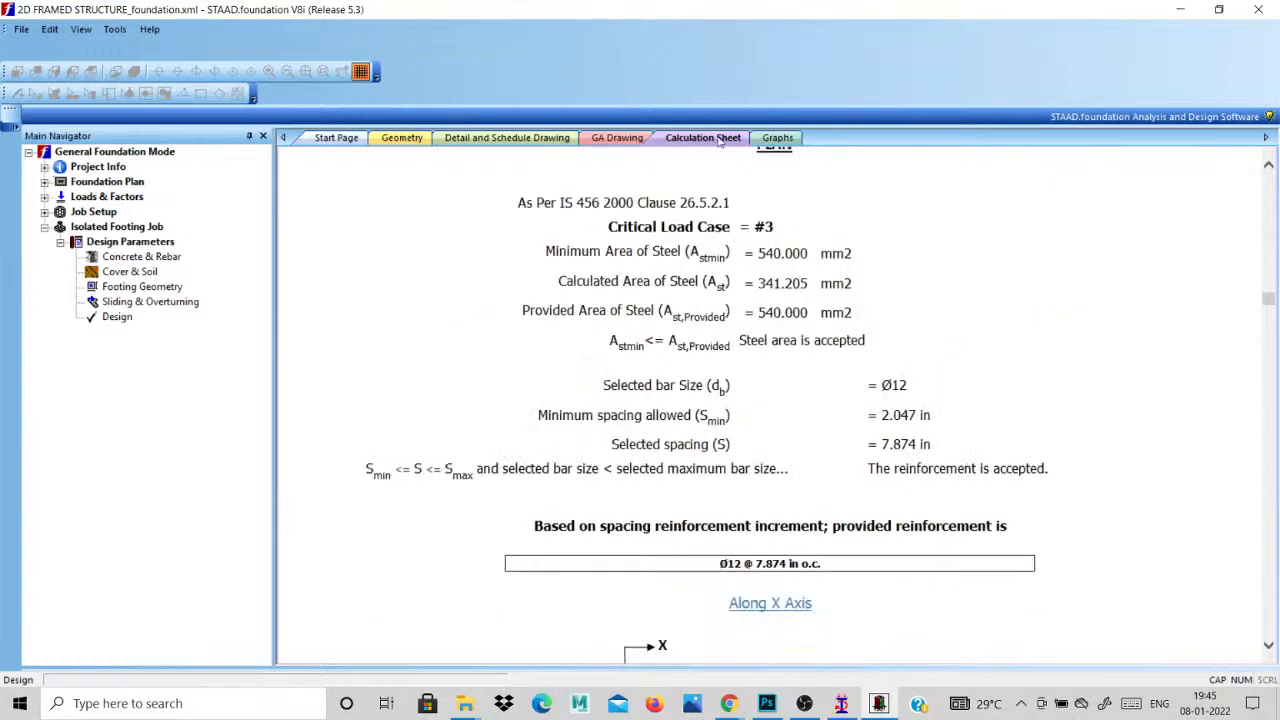
# Revisit the general arrangement drawing and return to the footings' schedule drawing.
pyautogui.click(617, 140)
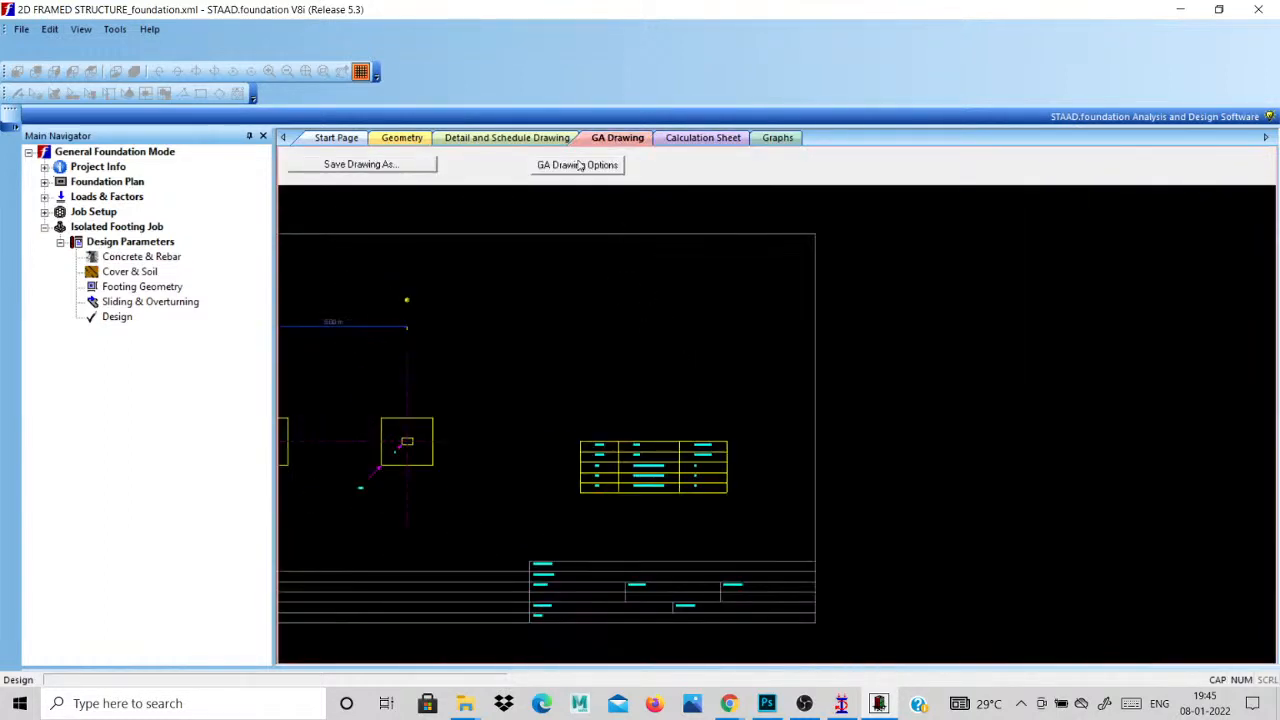
pyautogui.click(510, 137)
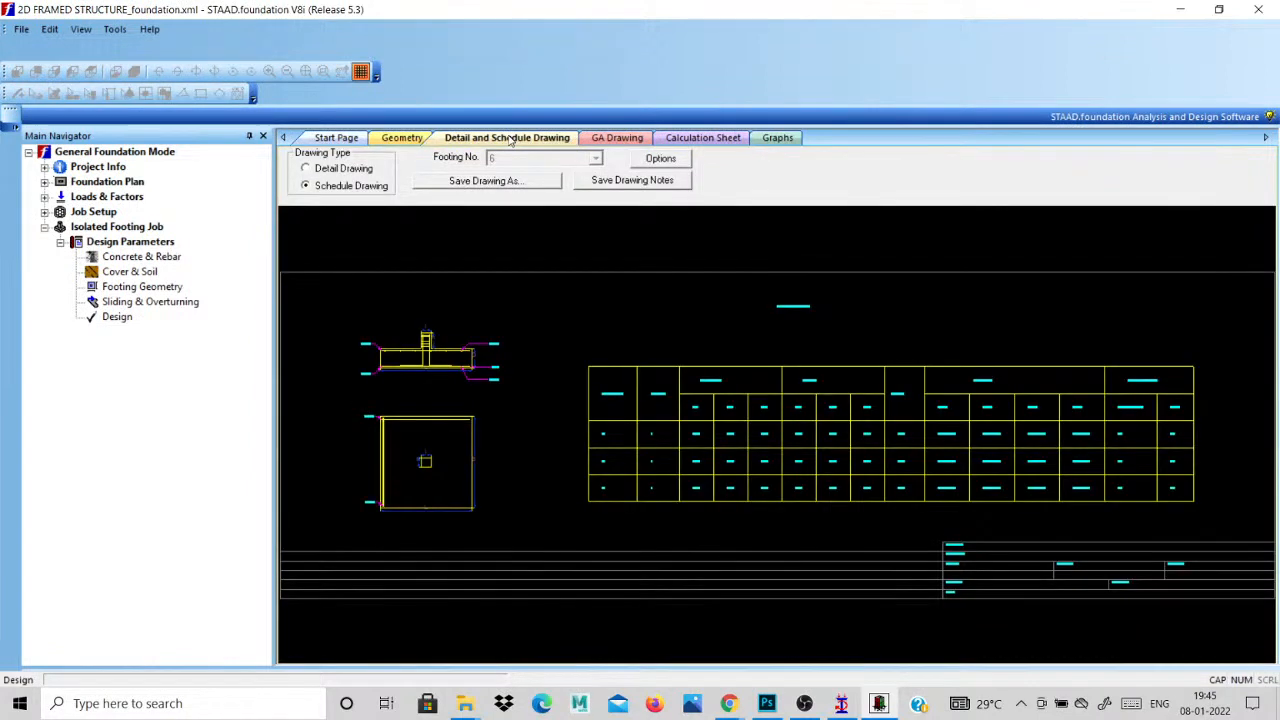
# Show the general arrangement drawing and check the file formats offered for saving it, without saving.
pyautogui.click(539, 136)
pyautogui.click(604, 138)
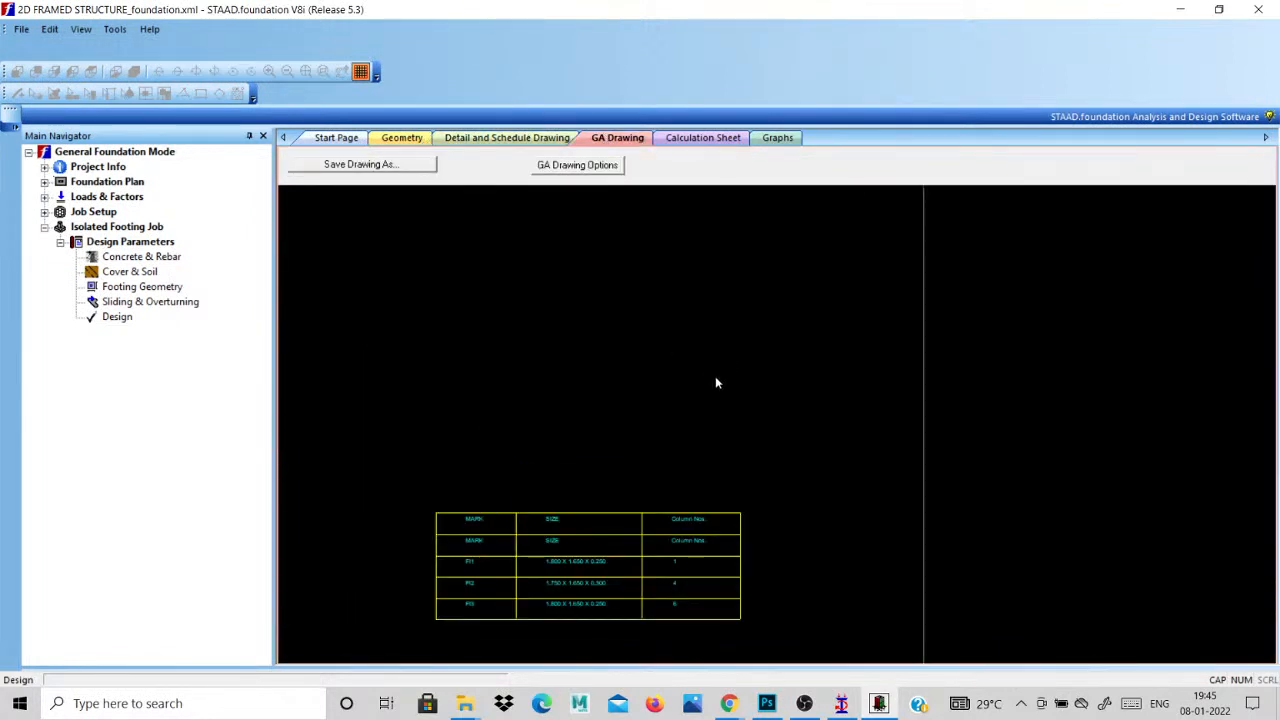
pyautogui.click(360, 164)
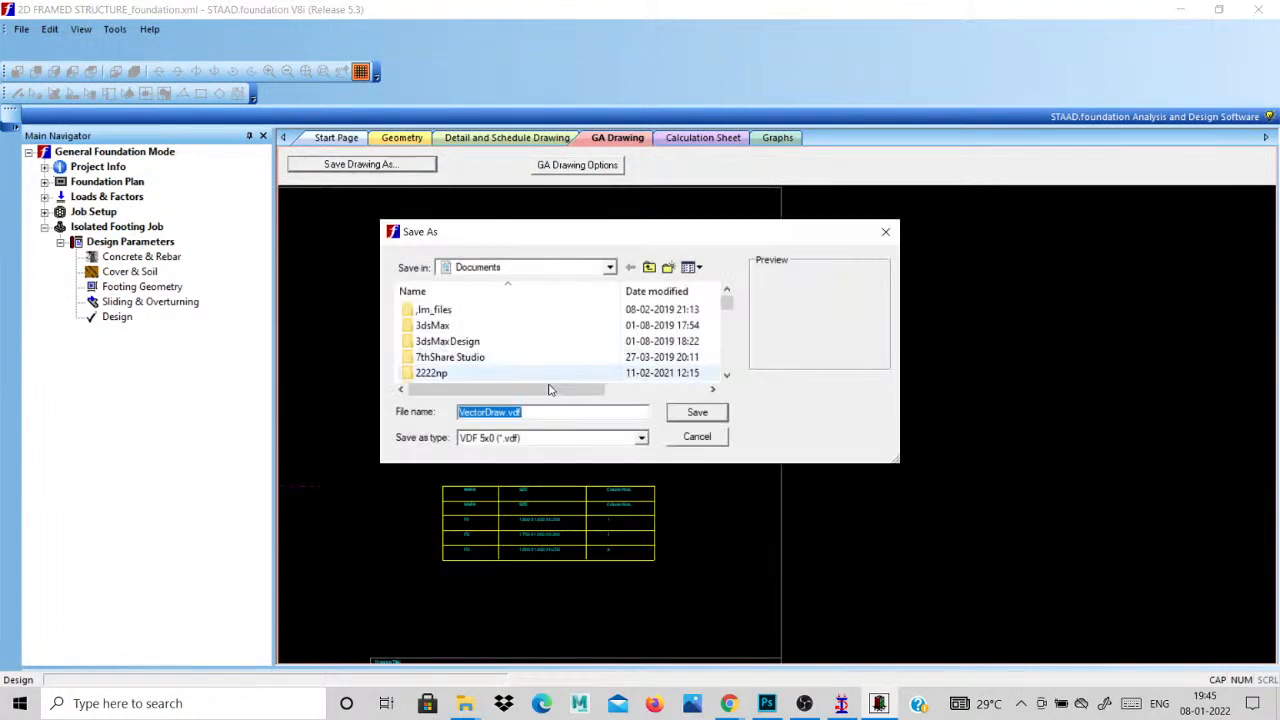
pyautogui.click(563, 438)
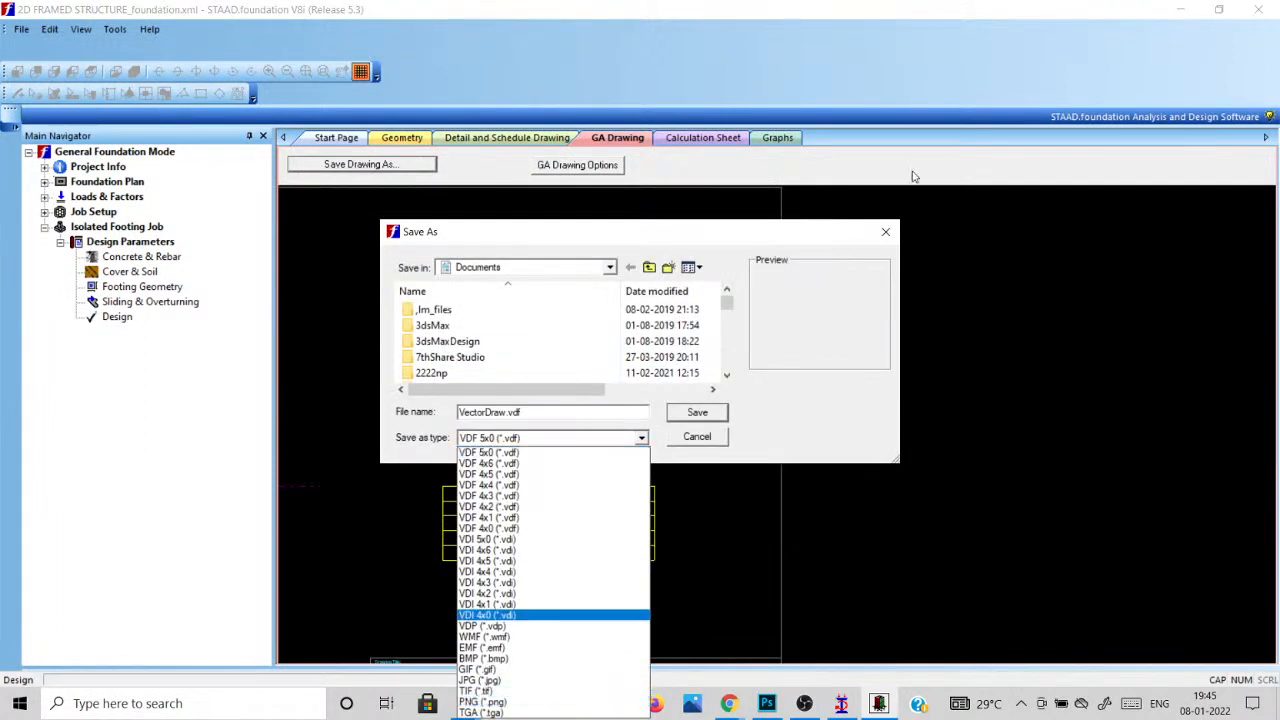
pyautogui.click(886, 237)
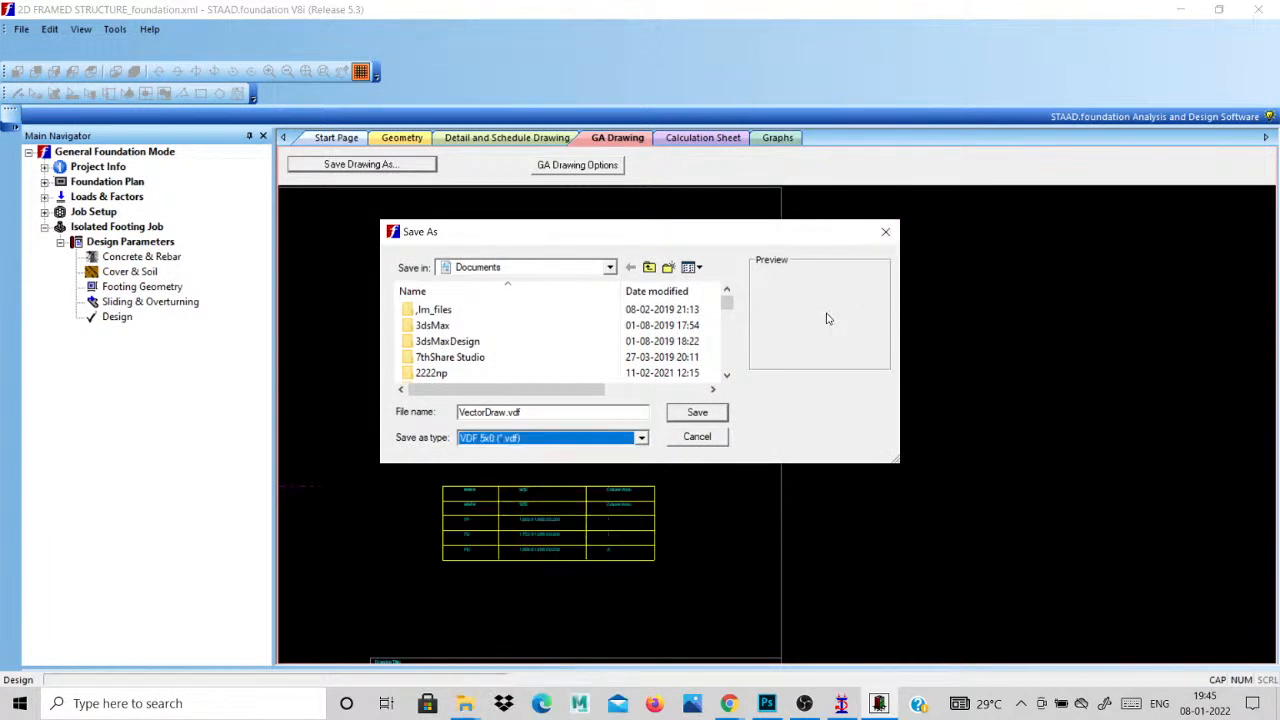
pyautogui.press('Escape')
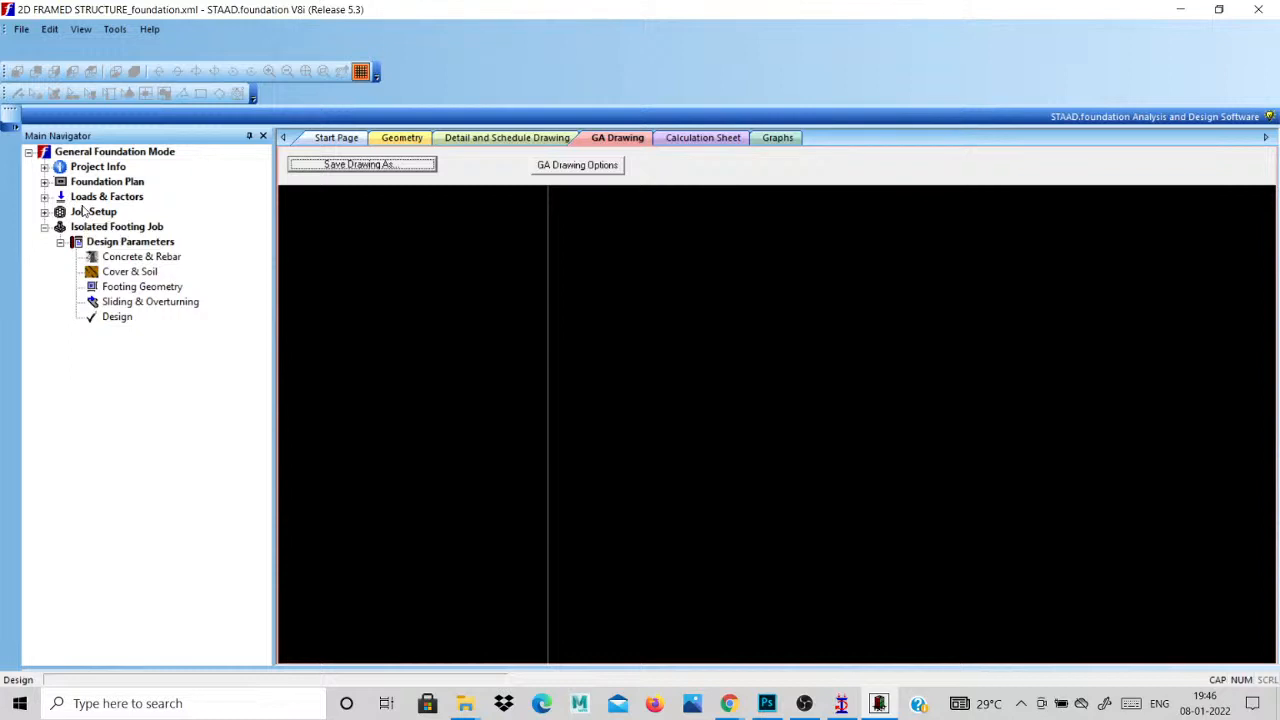
# Start a new job named COIMBE and set its job type to Combined.
pyautogui.click(130, 243)
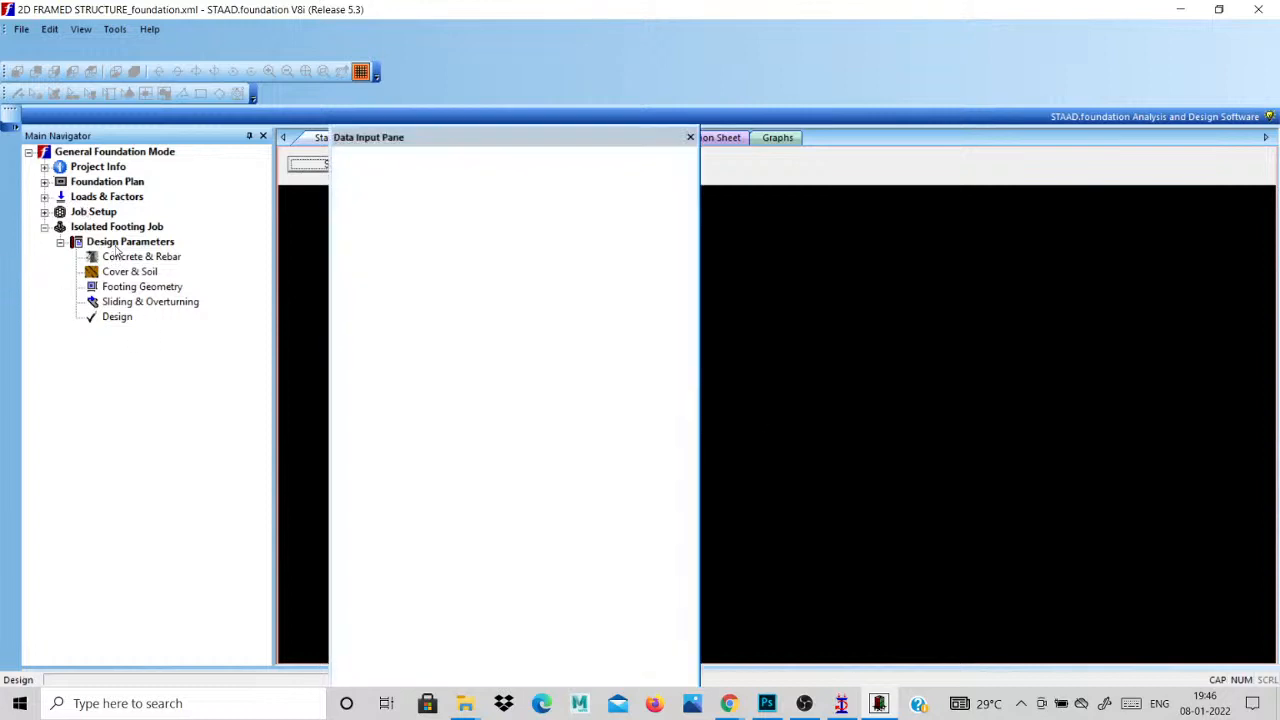
pyautogui.click(689, 137)
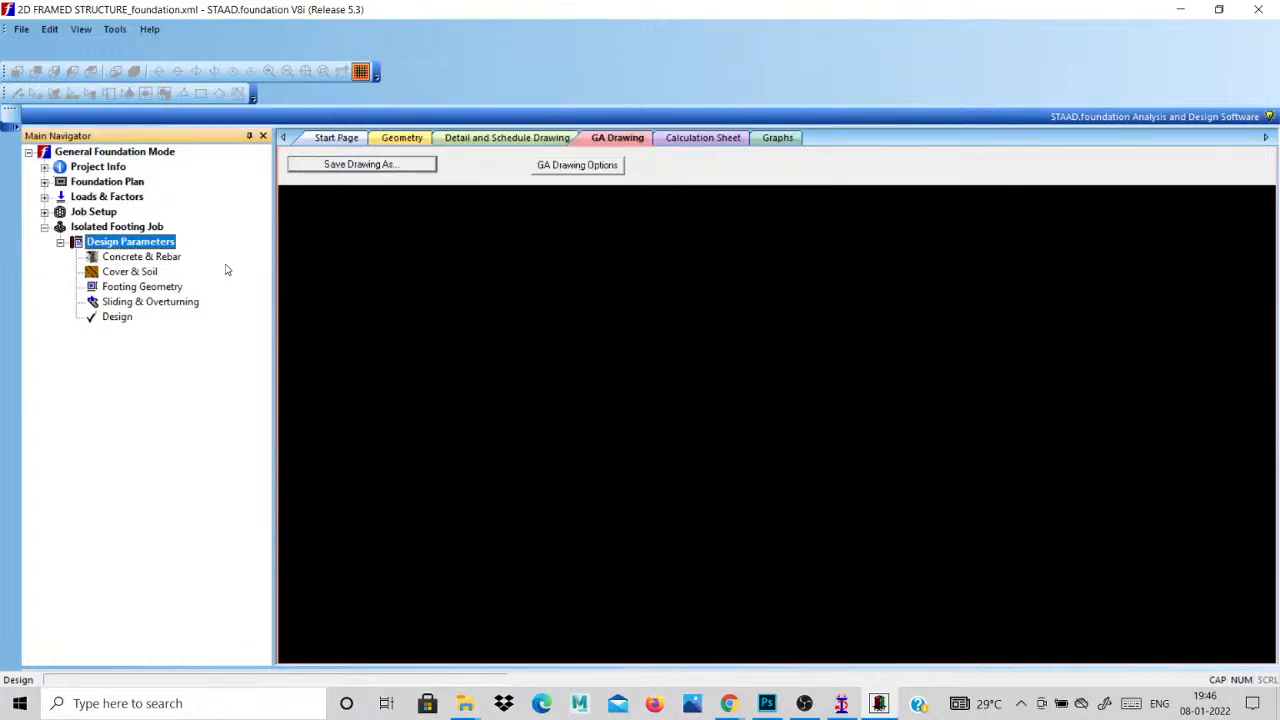
pyautogui.click(44, 212)
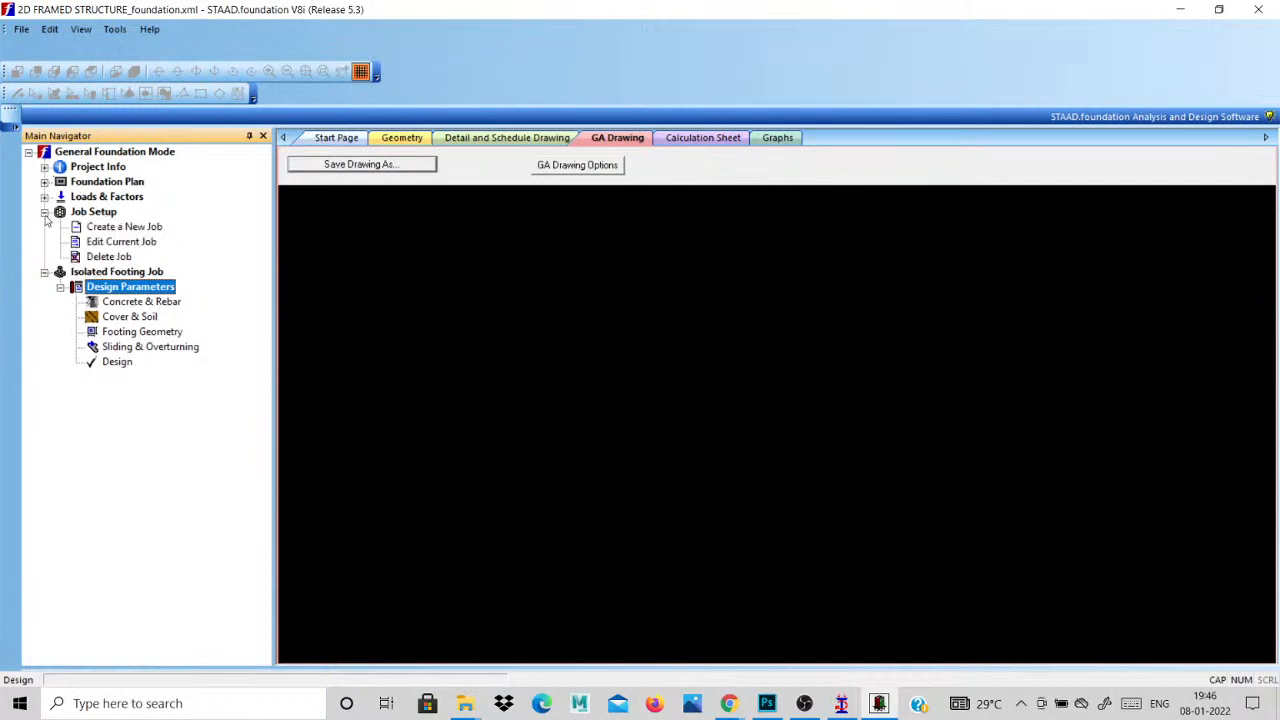
pyautogui.click(121, 228)
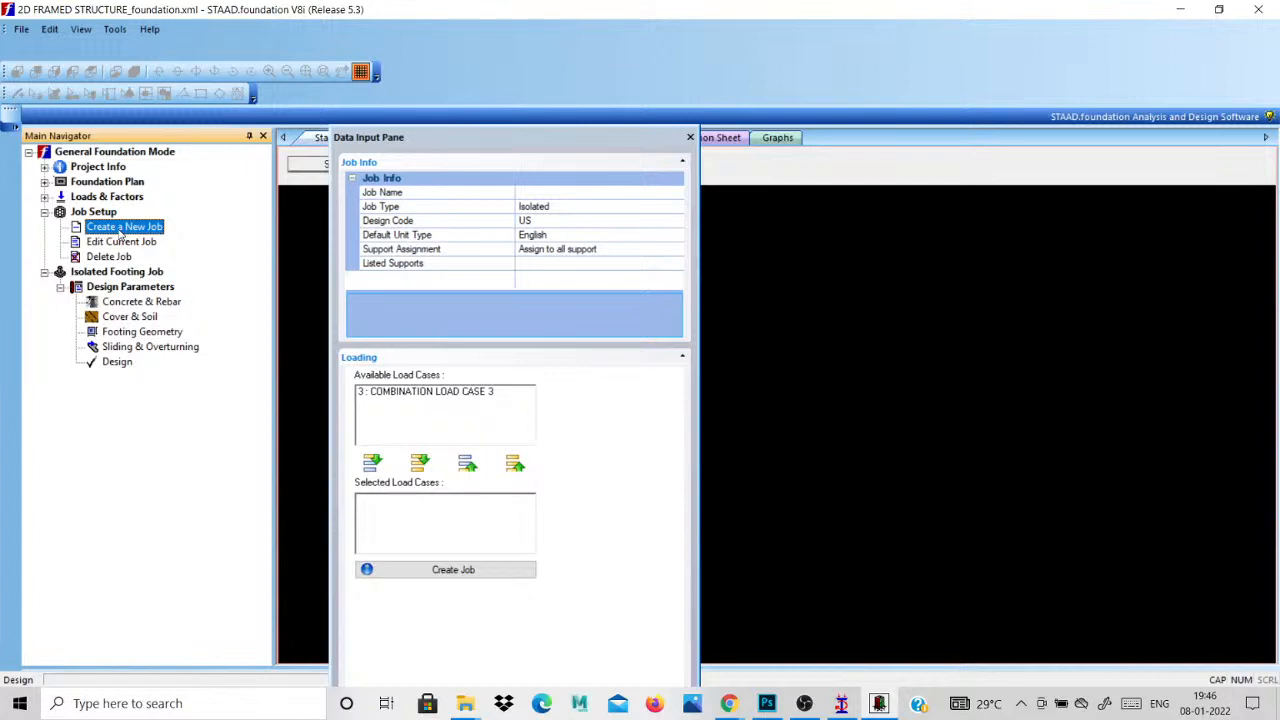
pyautogui.click(551, 192)
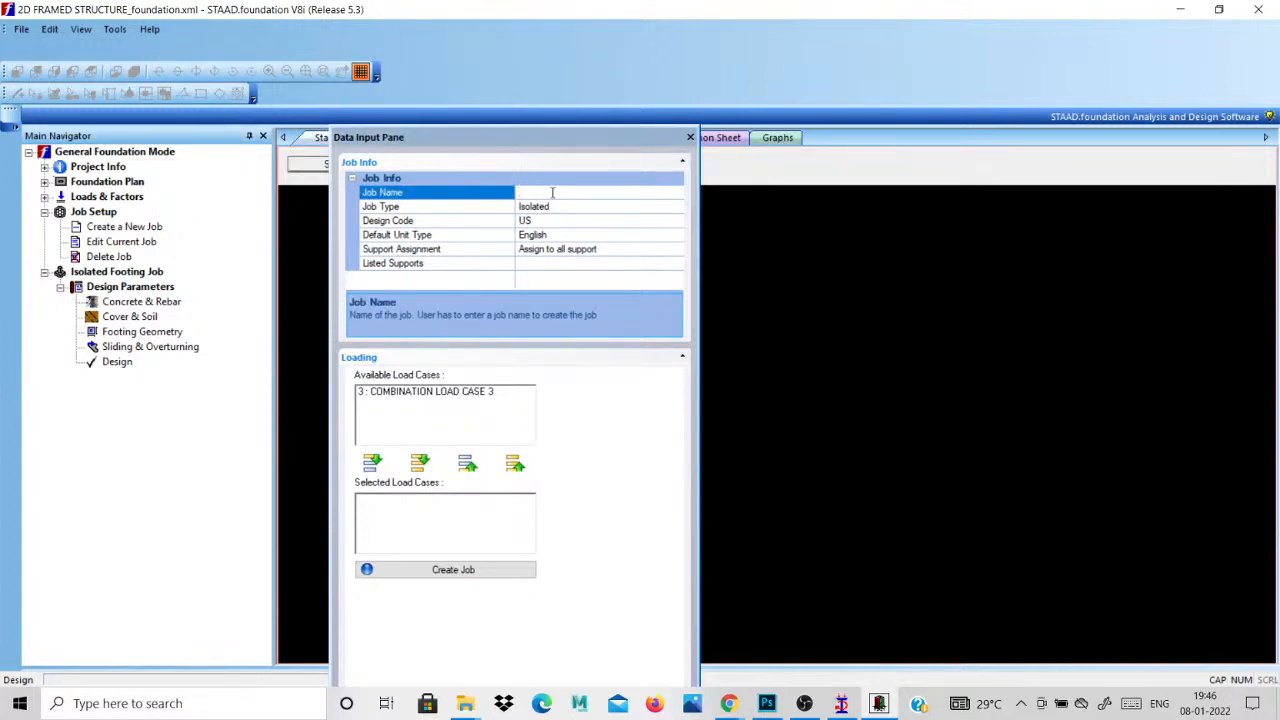
pyautogui.write('COIMBE')
pyautogui.click(600, 206)
pyautogui.click(677, 206)
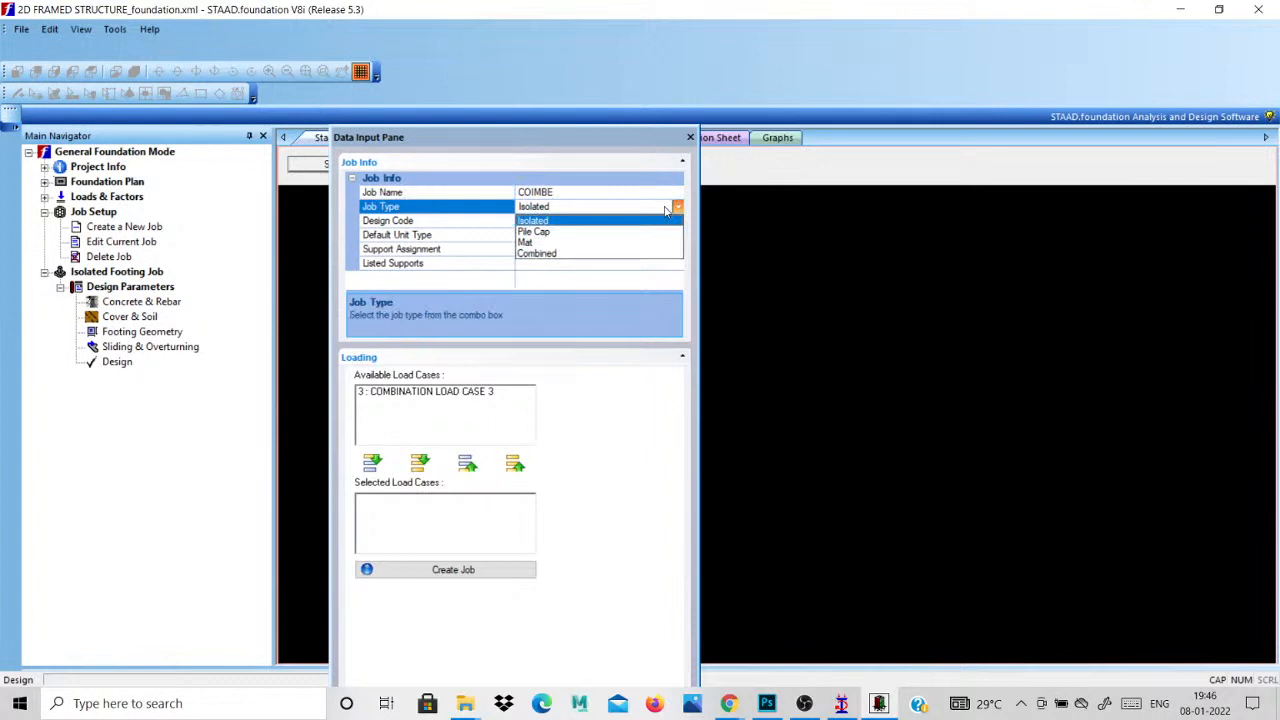
pyautogui.click(596, 255)
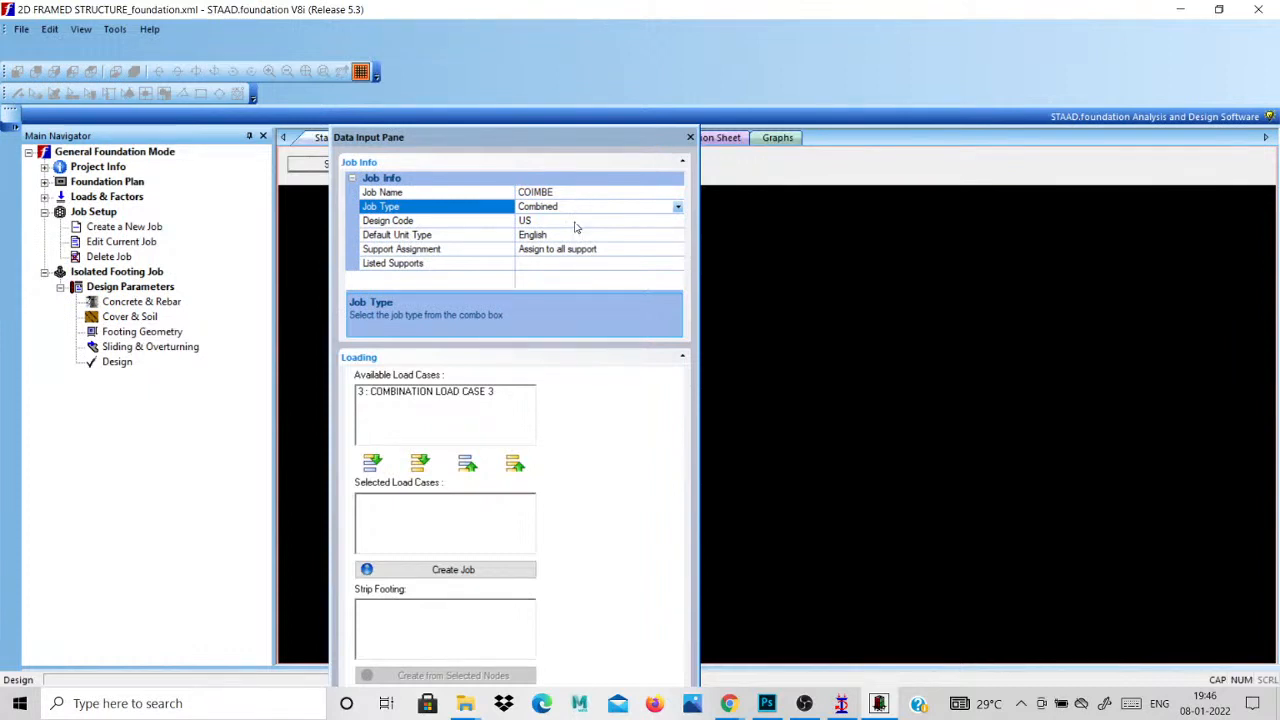
# Set the new job's design code to Indian and its default unit type to SI.
pyautogui.click(579, 222)
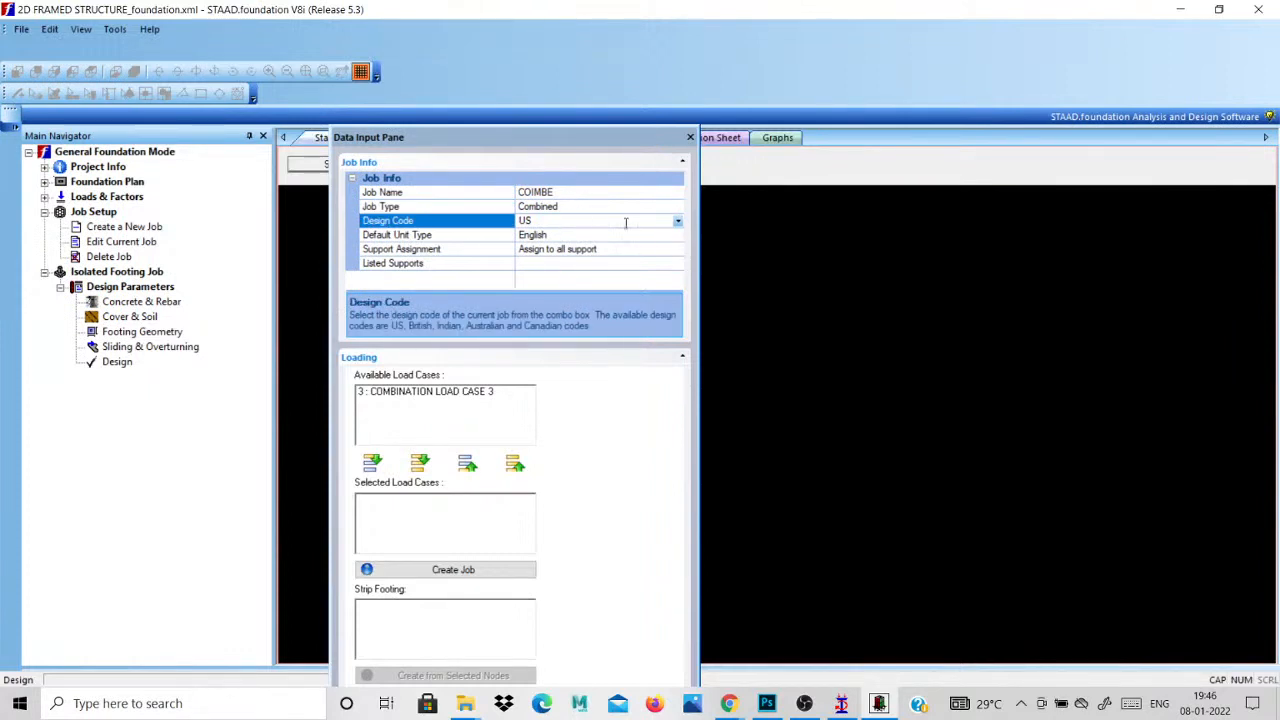
pyautogui.click(677, 222)
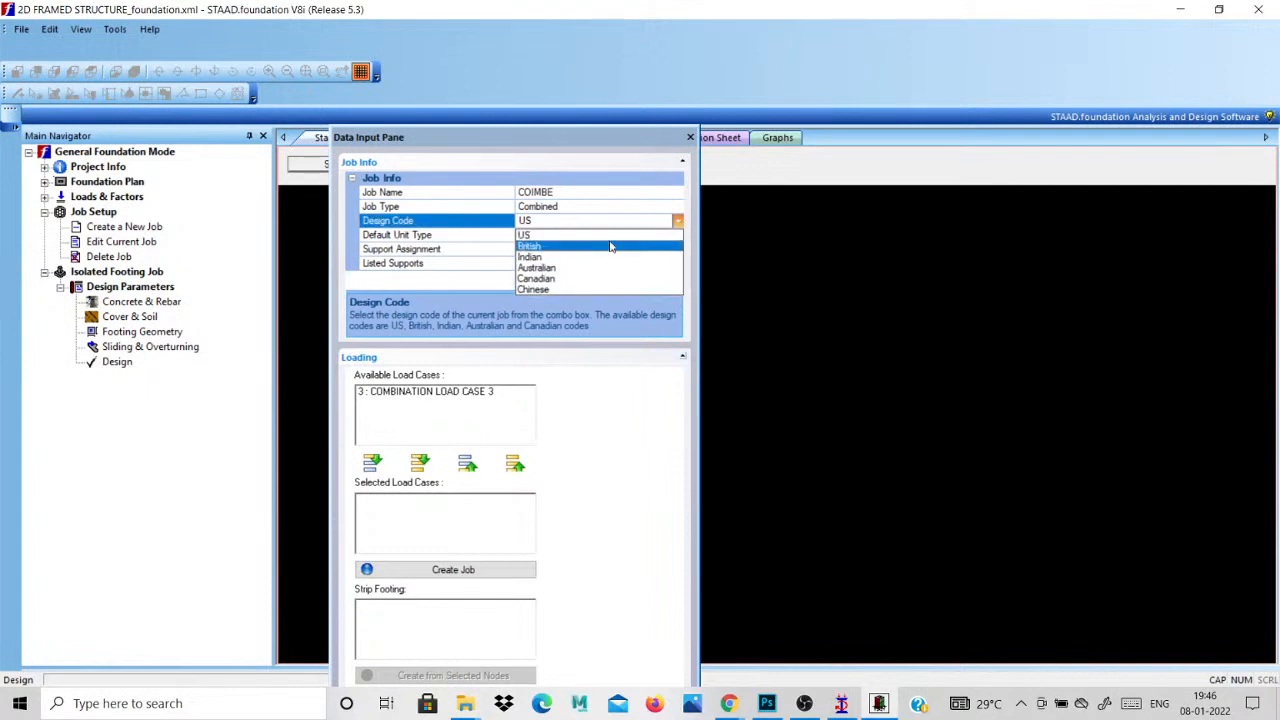
pyautogui.click(593, 258)
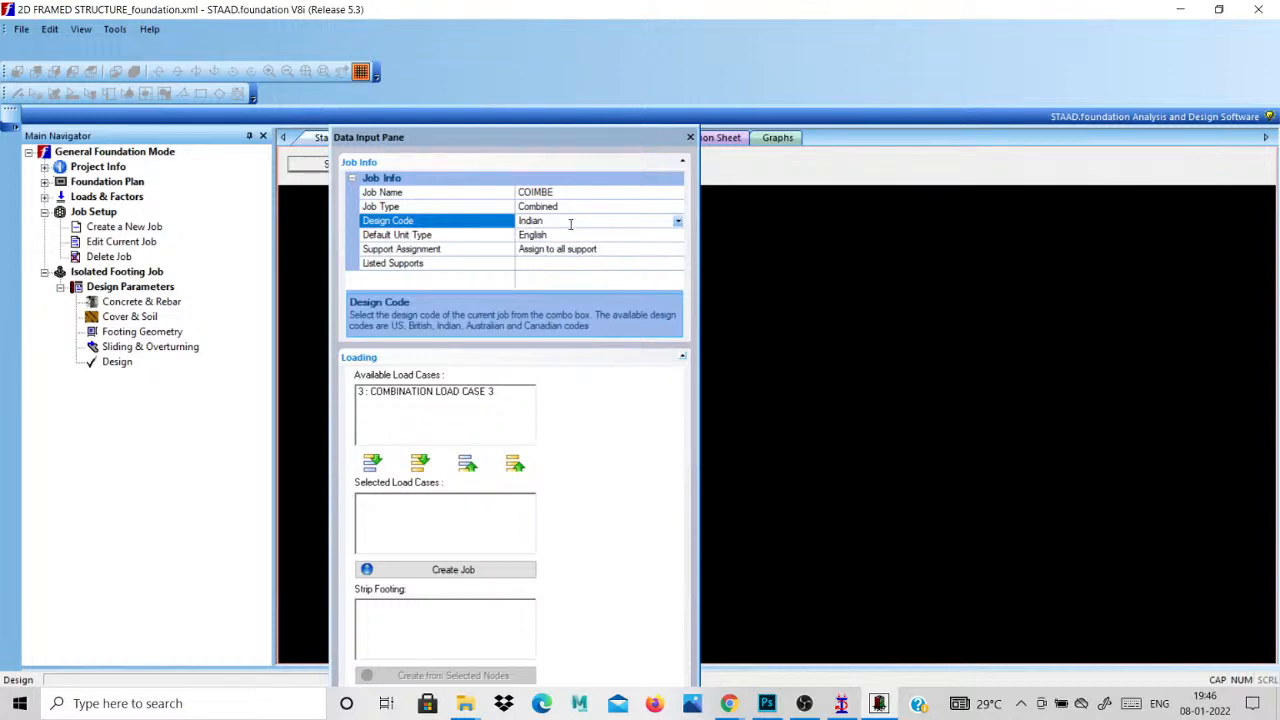
pyautogui.doubleClick(565, 234)
# Add COMBINATION LOAD CASE 3 to the job's selected load cases and create the combined footing job.
pyautogui.click(452, 391)
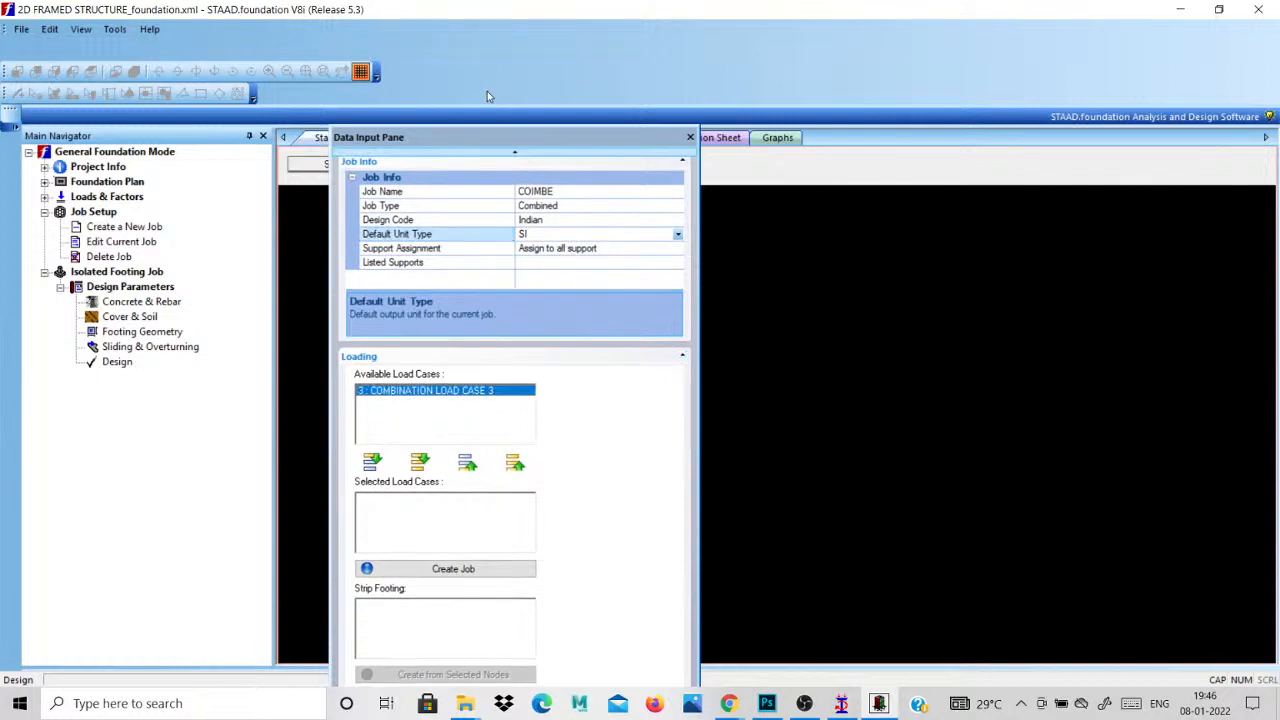
pyautogui.moveTo(489, 131); pyautogui.dragTo(556, 2)
pyautogui.click(498, 260)
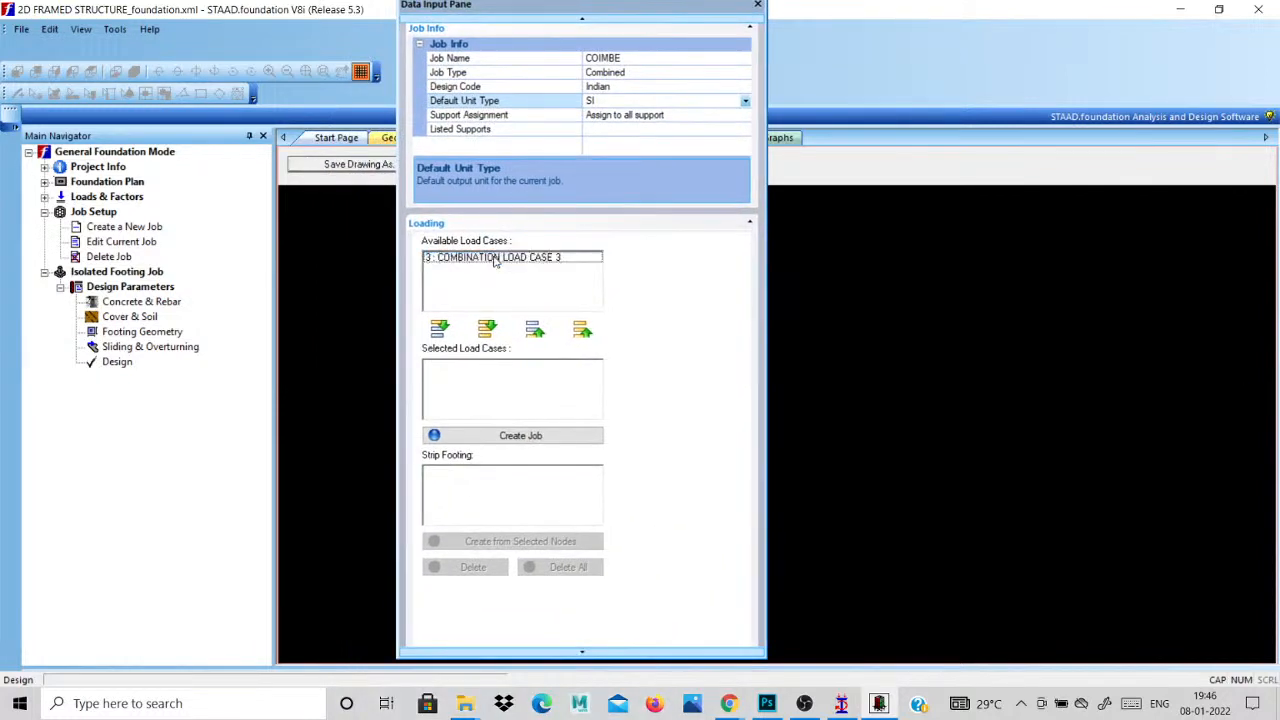
pyautogui.click(441, 330)
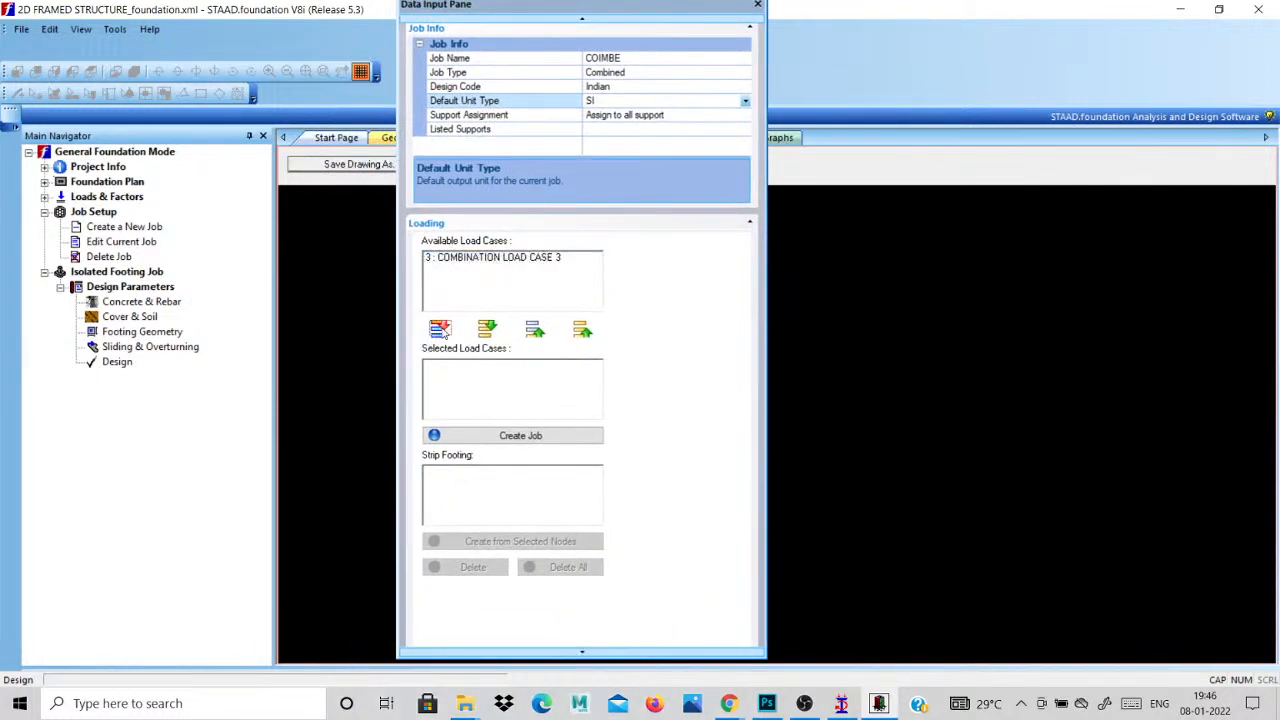
pyautogui.click(441, 331)
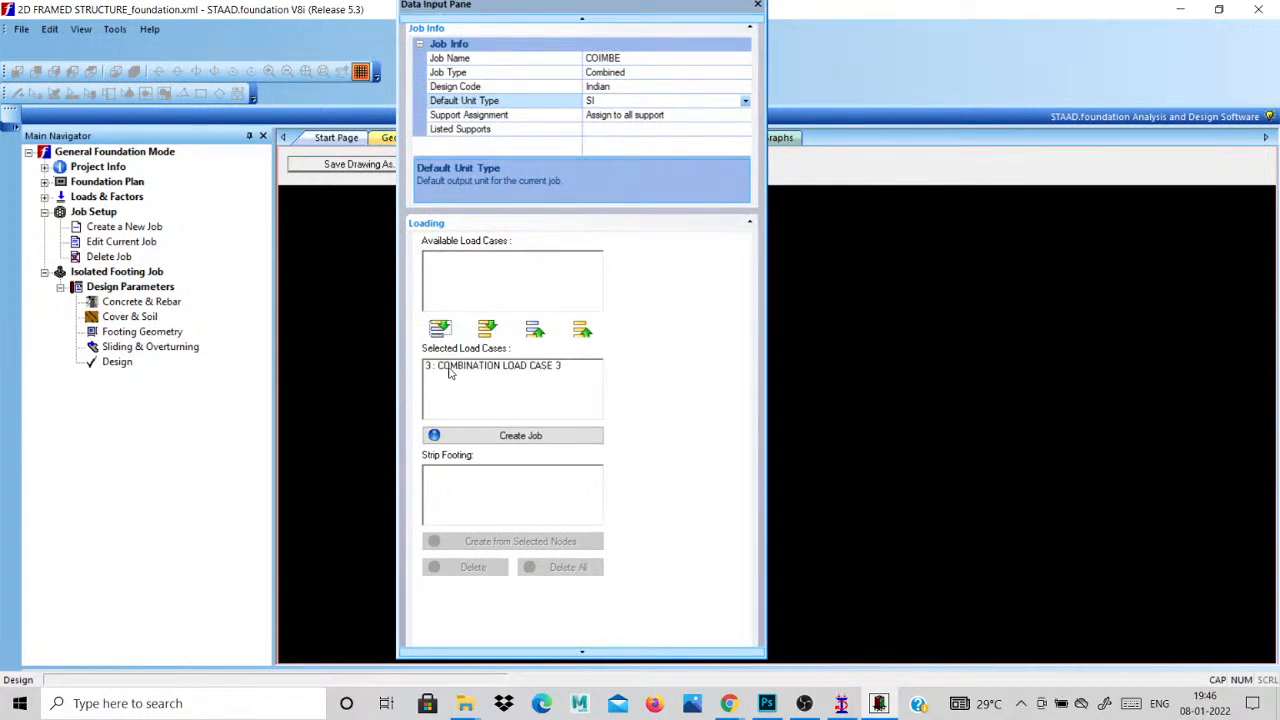
pyautogui.click(449, 366)
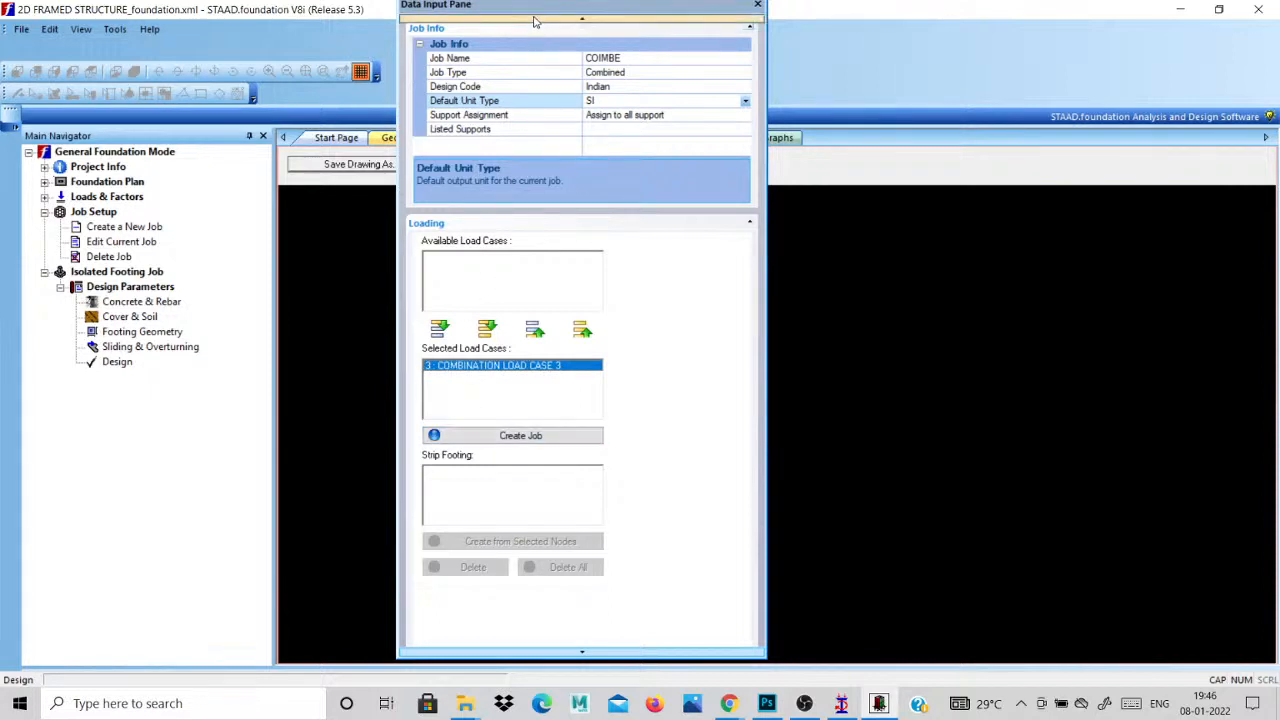
pyautogui.click(477, 440)
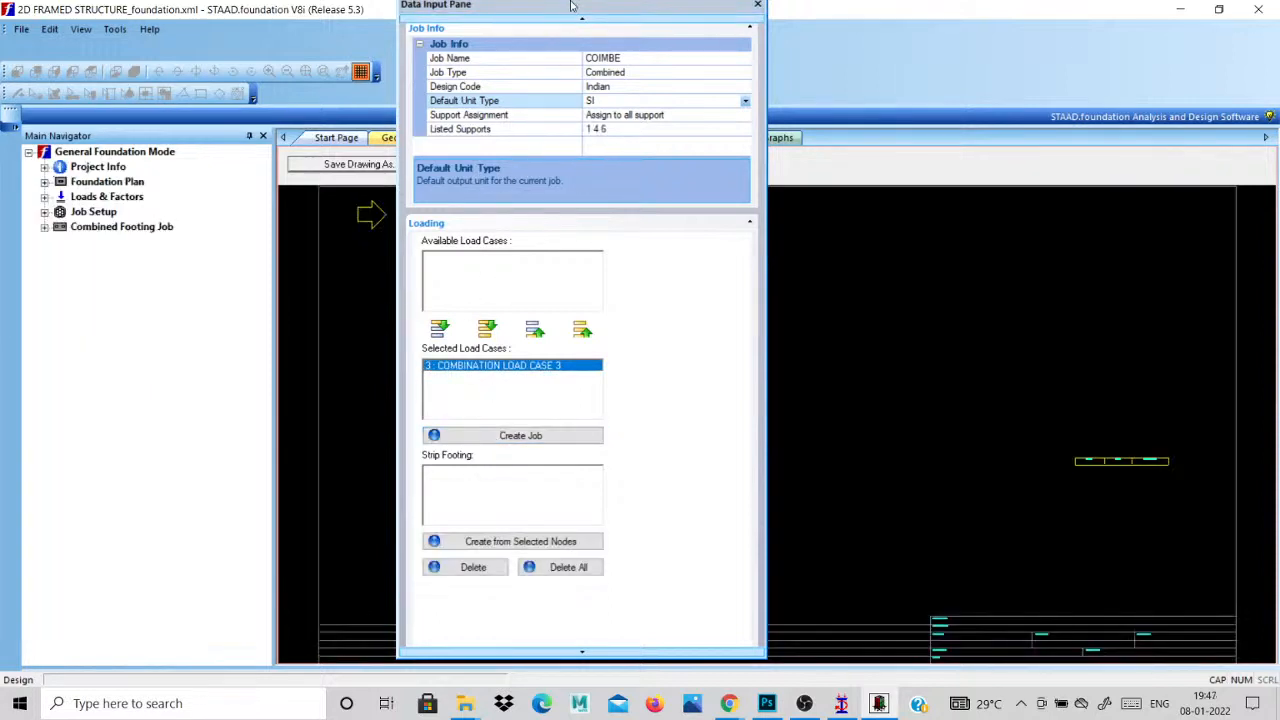
# Select supports 1 and 4 in the geometry view and create a strip footing from them.
pyautogui.click(386, 140)
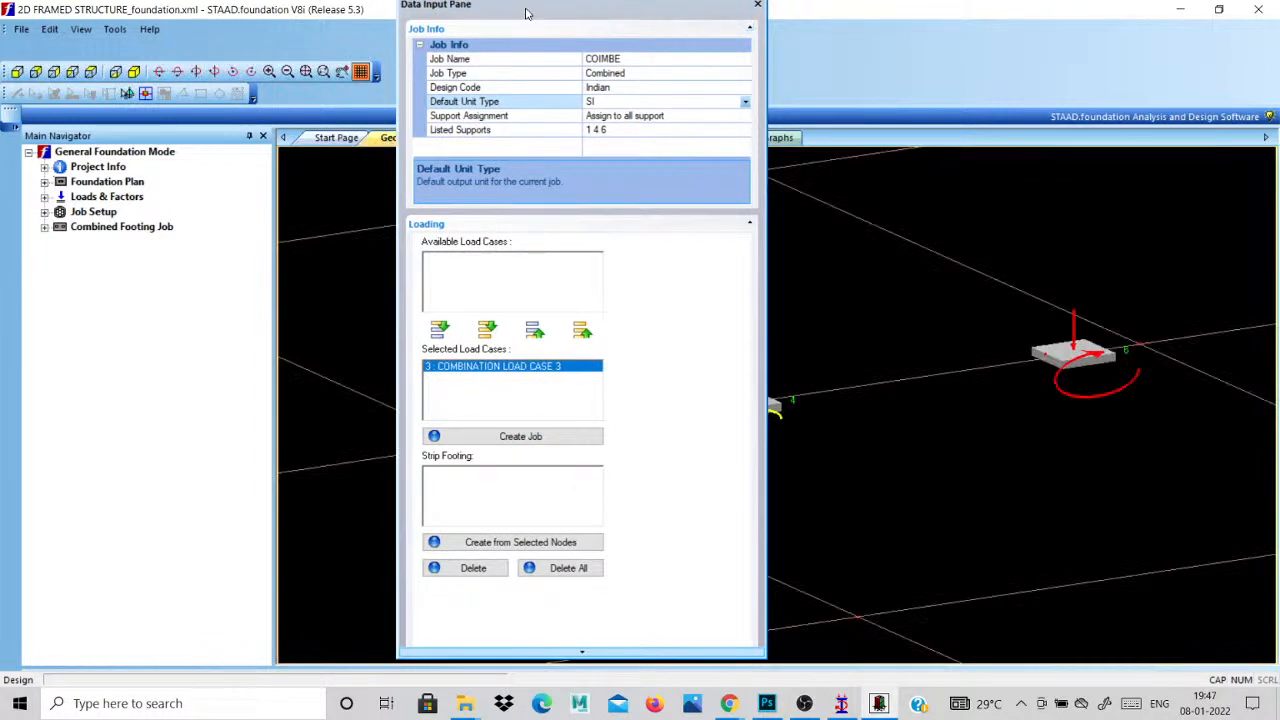
pyautogui.moveTo(525, 13); pyautogui.dragTo(170, 20)
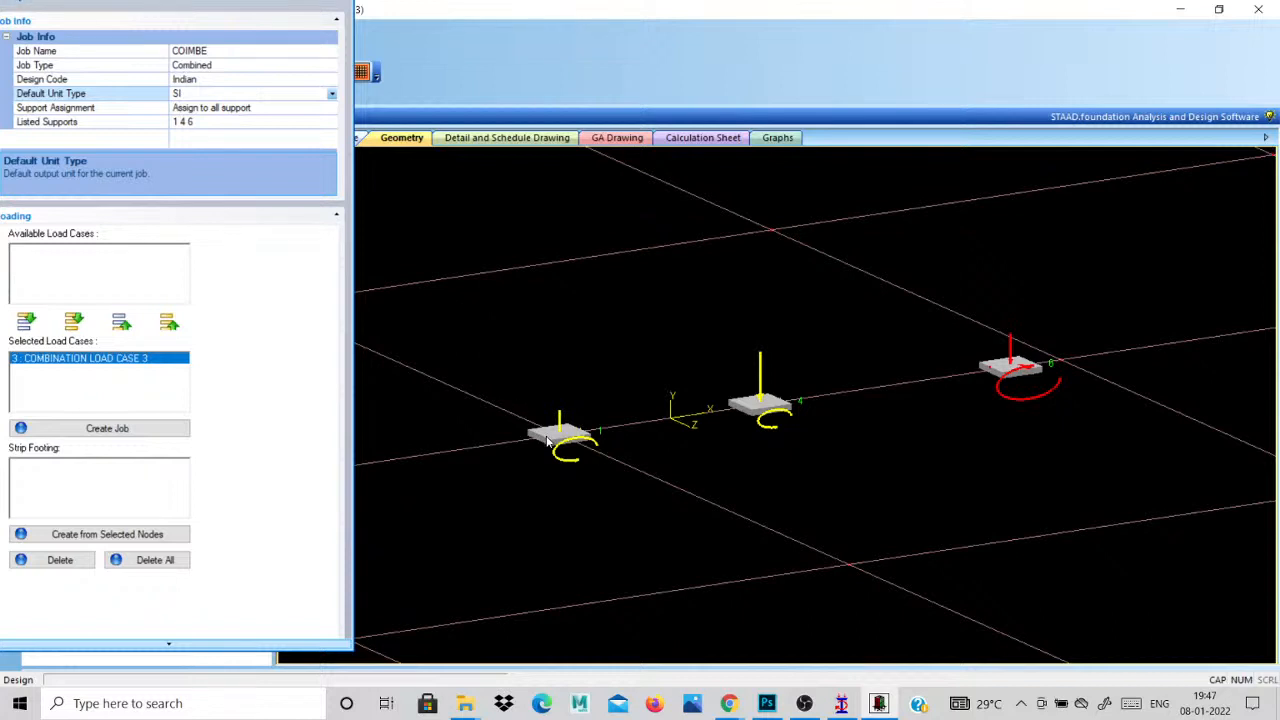
pyautogui.click(546, 439)
pyautogui.keyDown('ctrl'); pyautogui.click(742, 404); pyautogui.keyUp('ctrl')
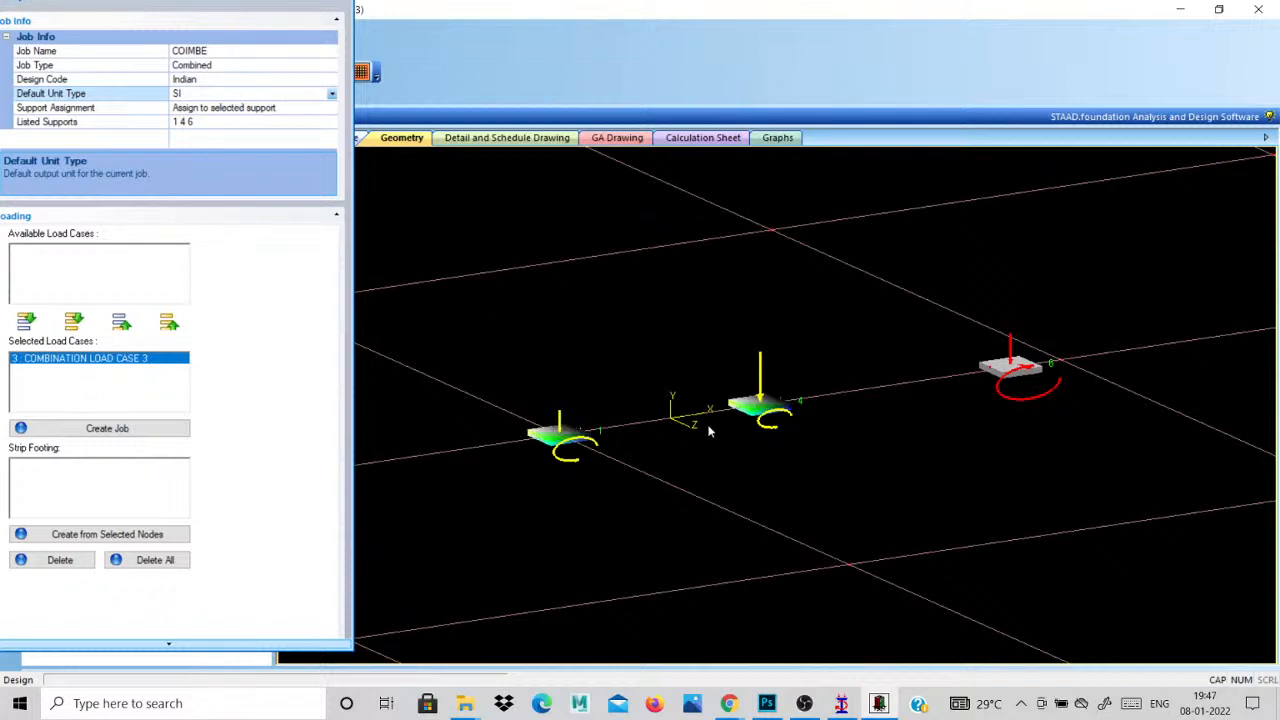
pyautogui.scroll(-1, 709, 429)
pyautogui.moveTo(160, 20); pyautogui.dragTo(267, 23)
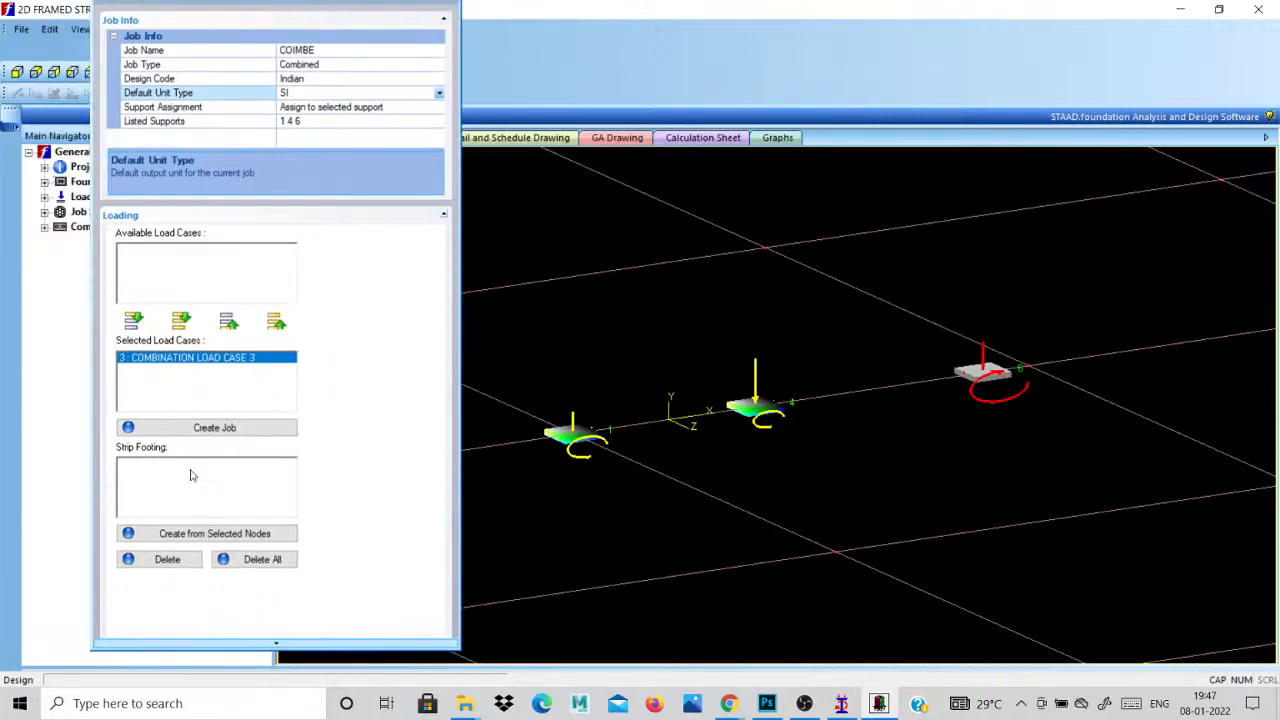
pyautogui.click(181, 537)
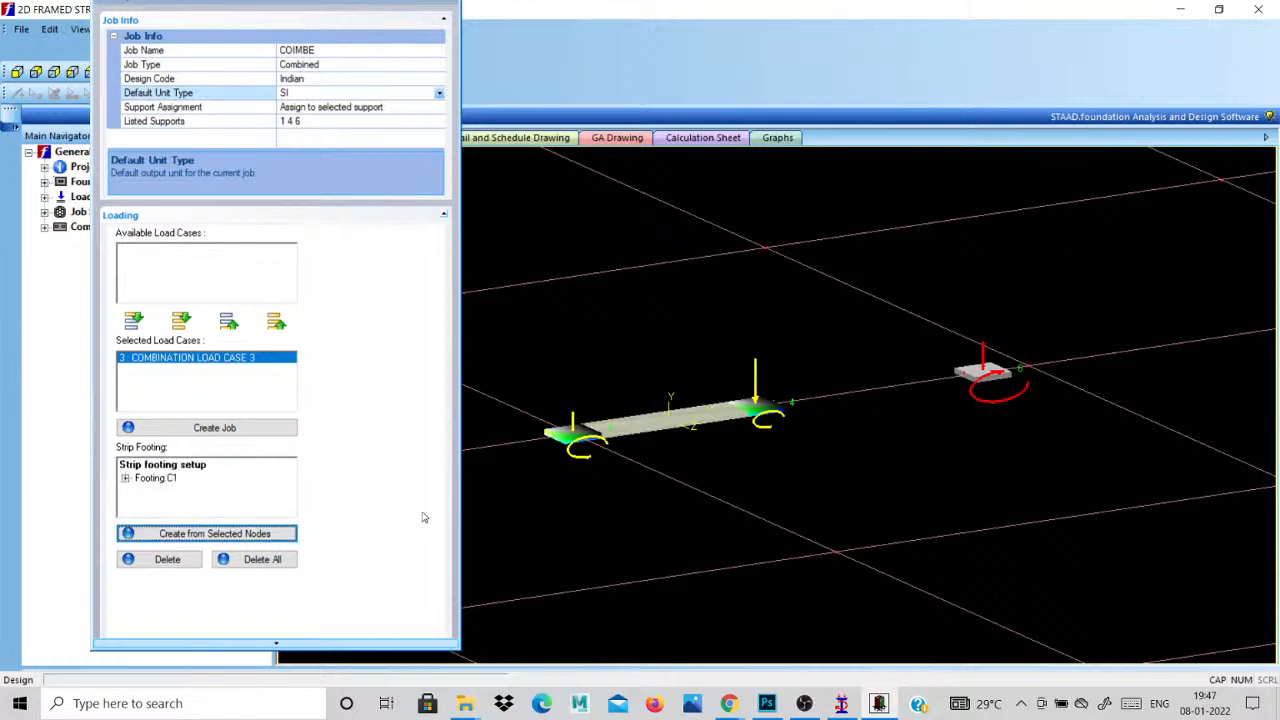
# Examine the strip footing joining supports 1 and 4, check its listed supports, and close the job setup.
pyautogui.scroll(1, 583, 455)
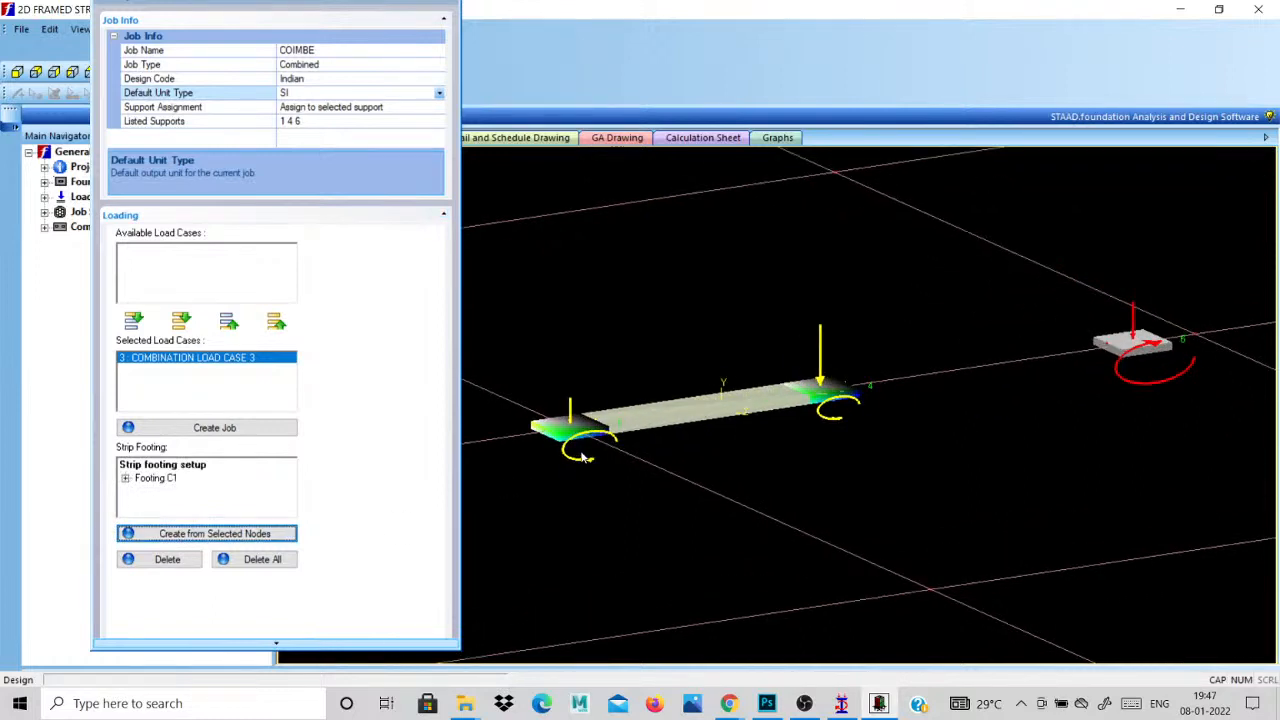
pyautogui.scroll(1, 661, 423)
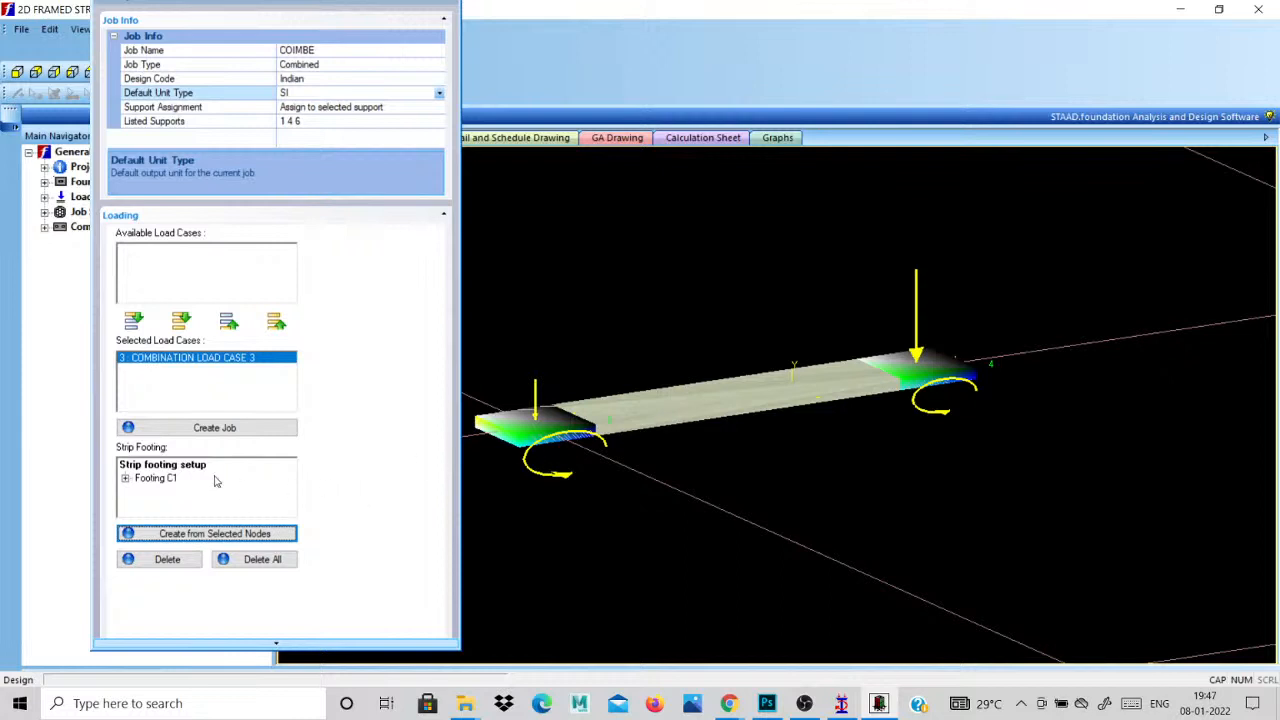
pyautogui.doubleClick(164, 478)
pyautogui.click(169, 491)
pyautogui.click(171, 504)
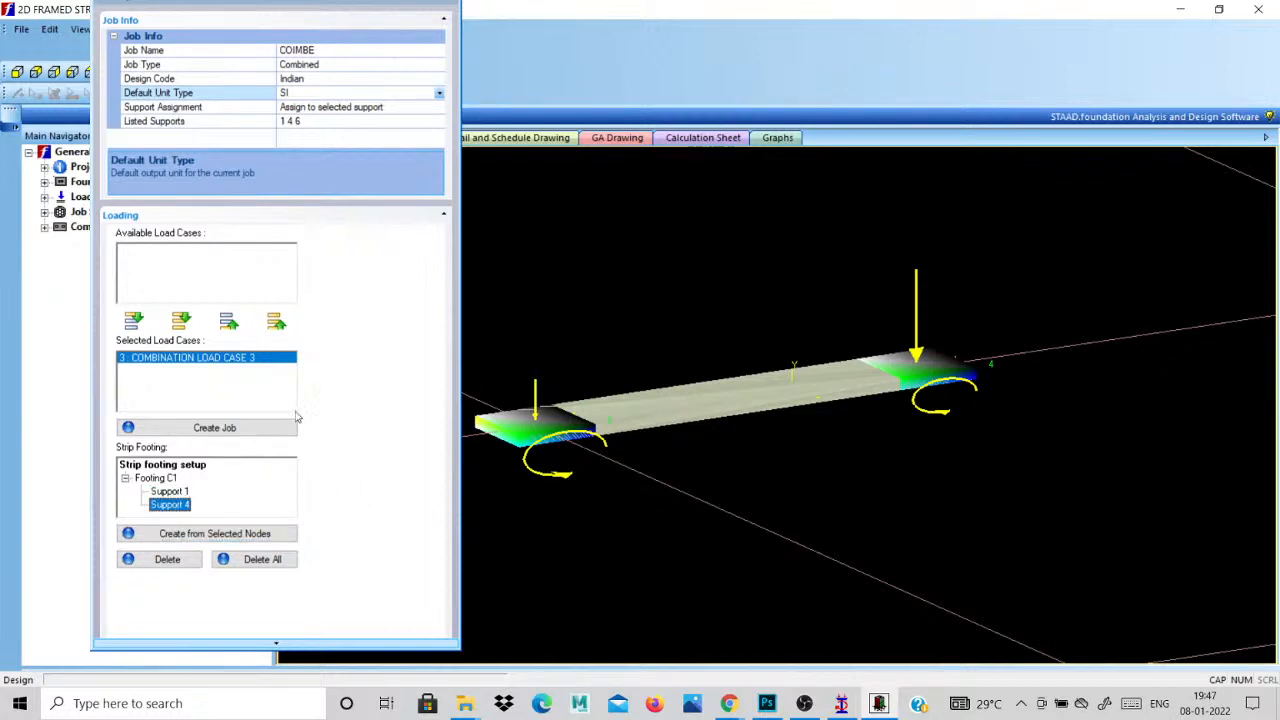
pyautogui.moveTo(431, 3); pyautogui.dragTo(431, 13)
pyautogui.click(450, 7)
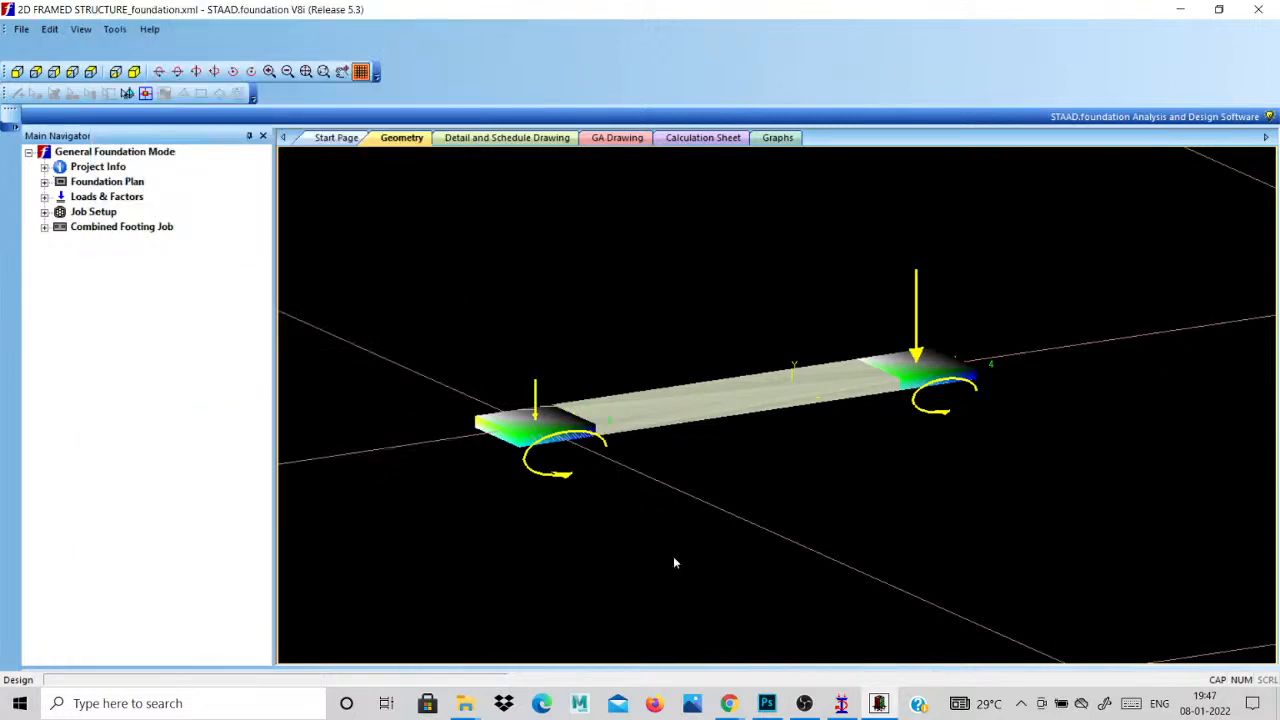
pyautogui.moveTo(674, 557); pyautogui.dragTo(710, 512)
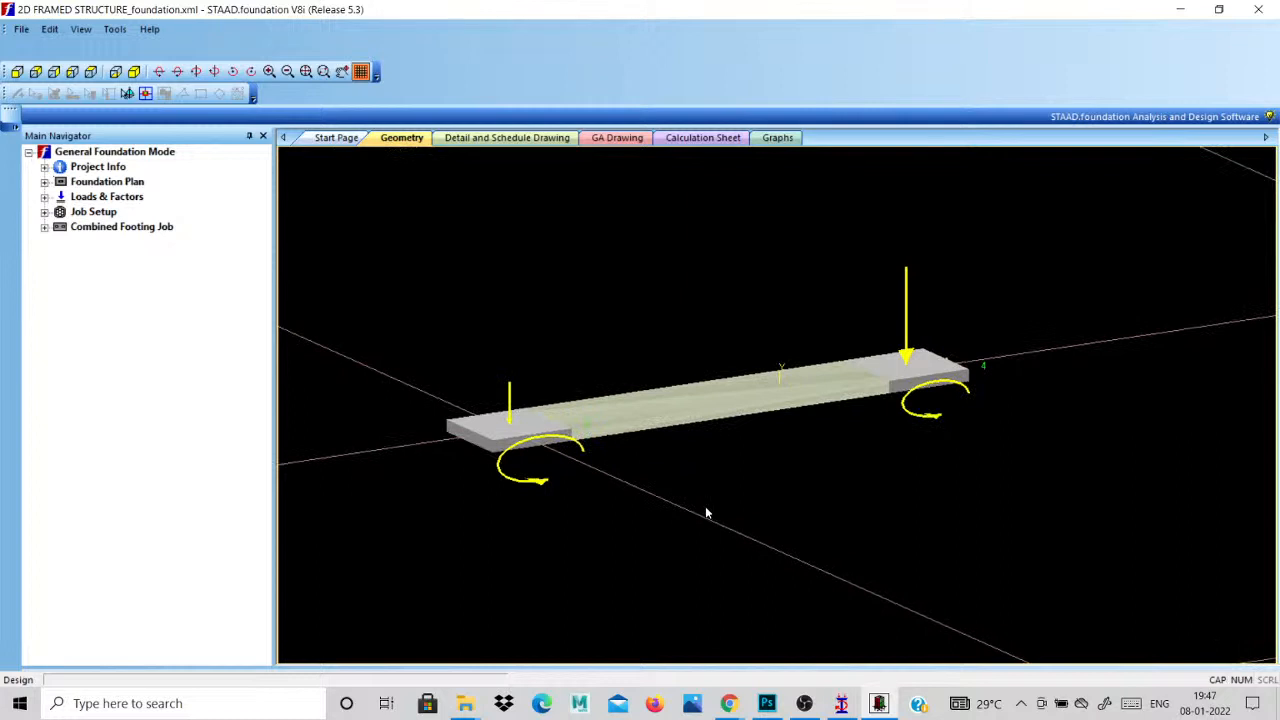
# Review the combined footing job's concrete and rebar parameters, from unit weight and bar spacing limits to strengths and minimum bar size.
pyautogui.click(44, 226)
pyautogui.click(61, 242)
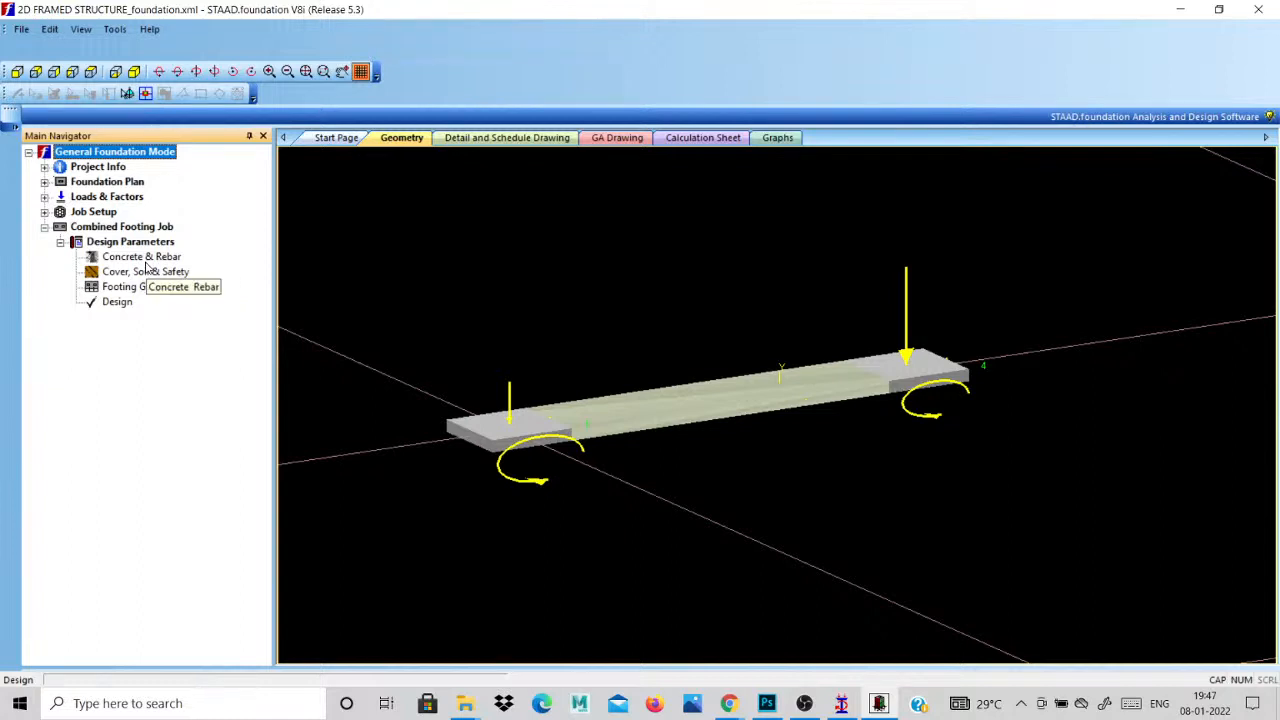
pyautogui.click(146, 262)
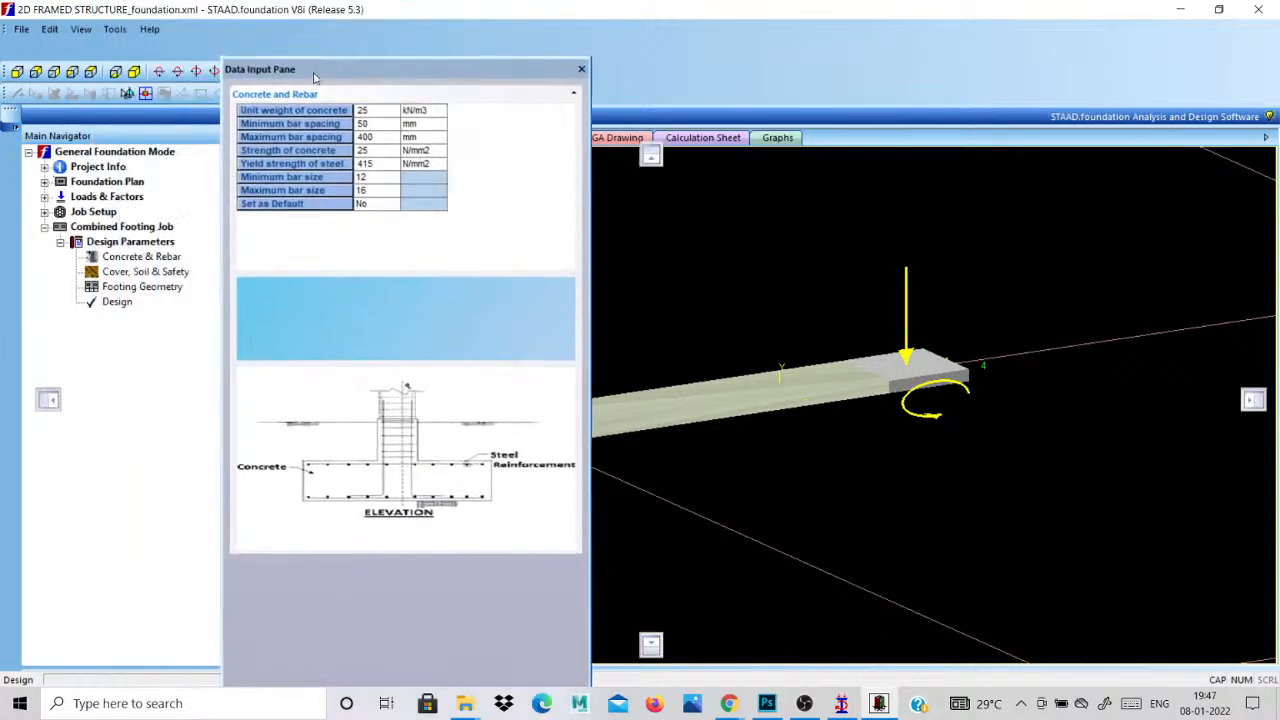
pyautogui.click(397, 117)
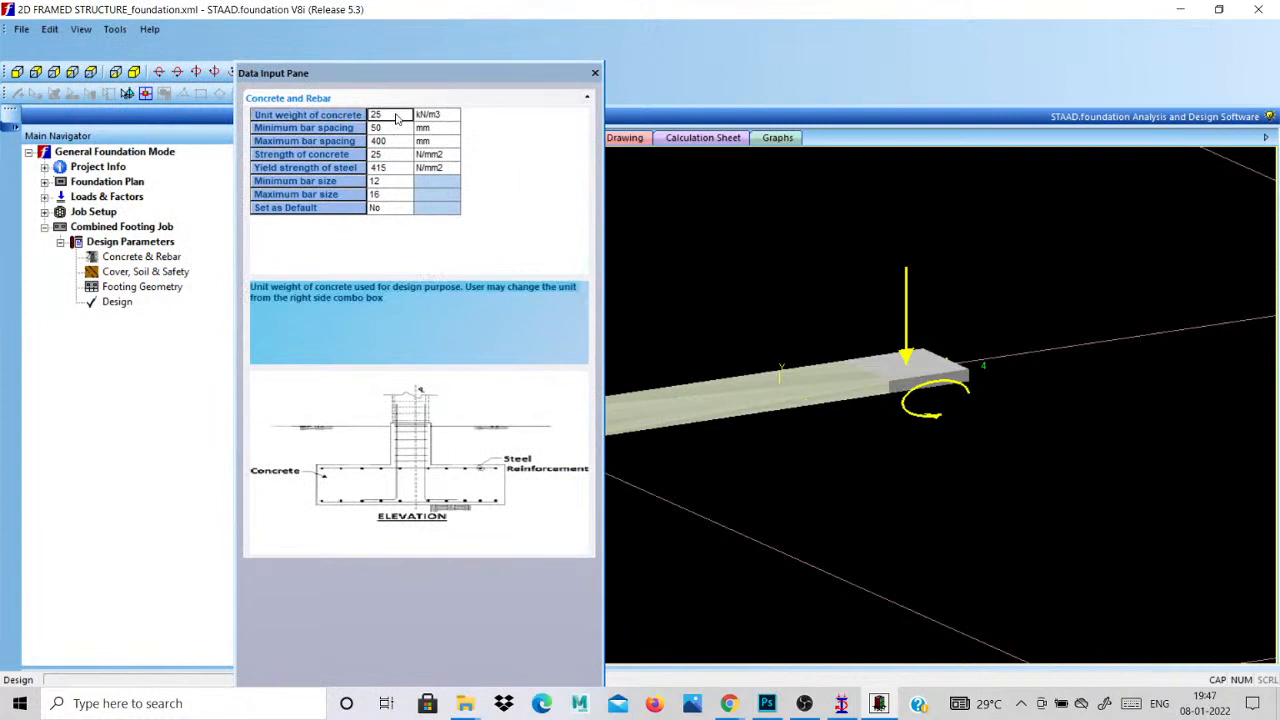
pyautogui.click(397, 128)
pyautogui.click(397, 141)
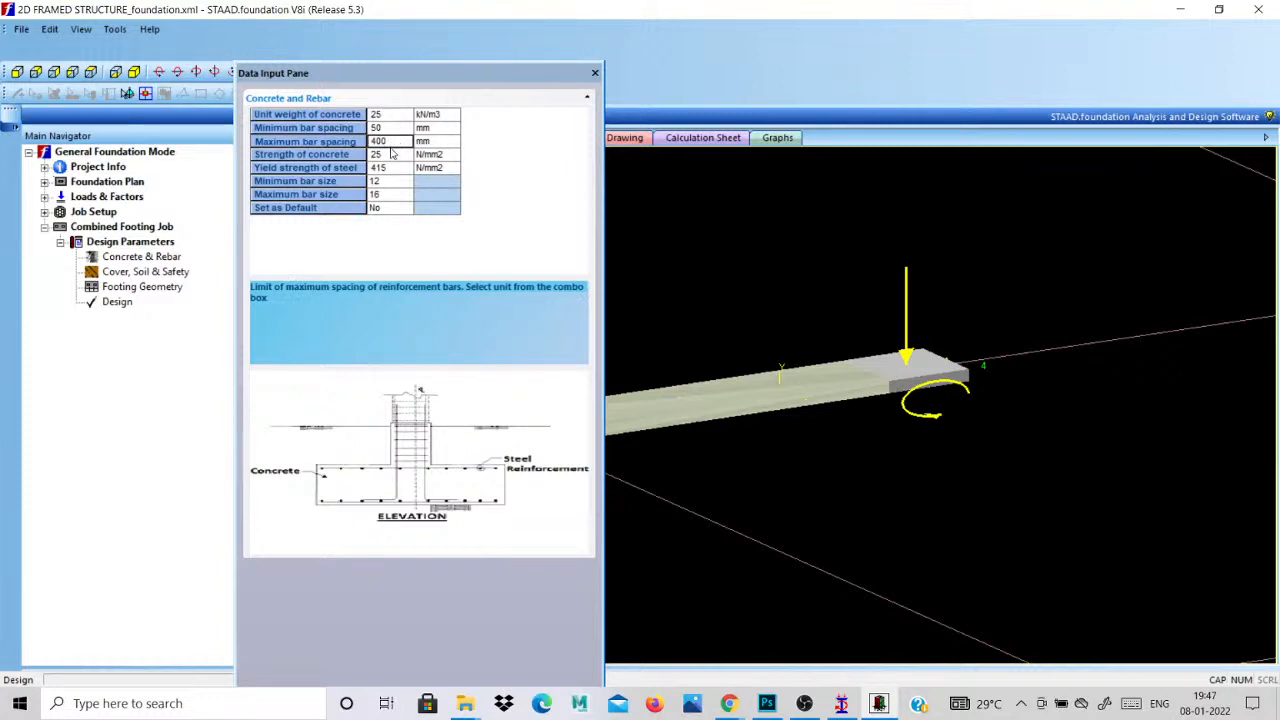
pyautogui.click(393, 154)
pyautogui.click(395, 167)
pyautogui.click(397, 181)
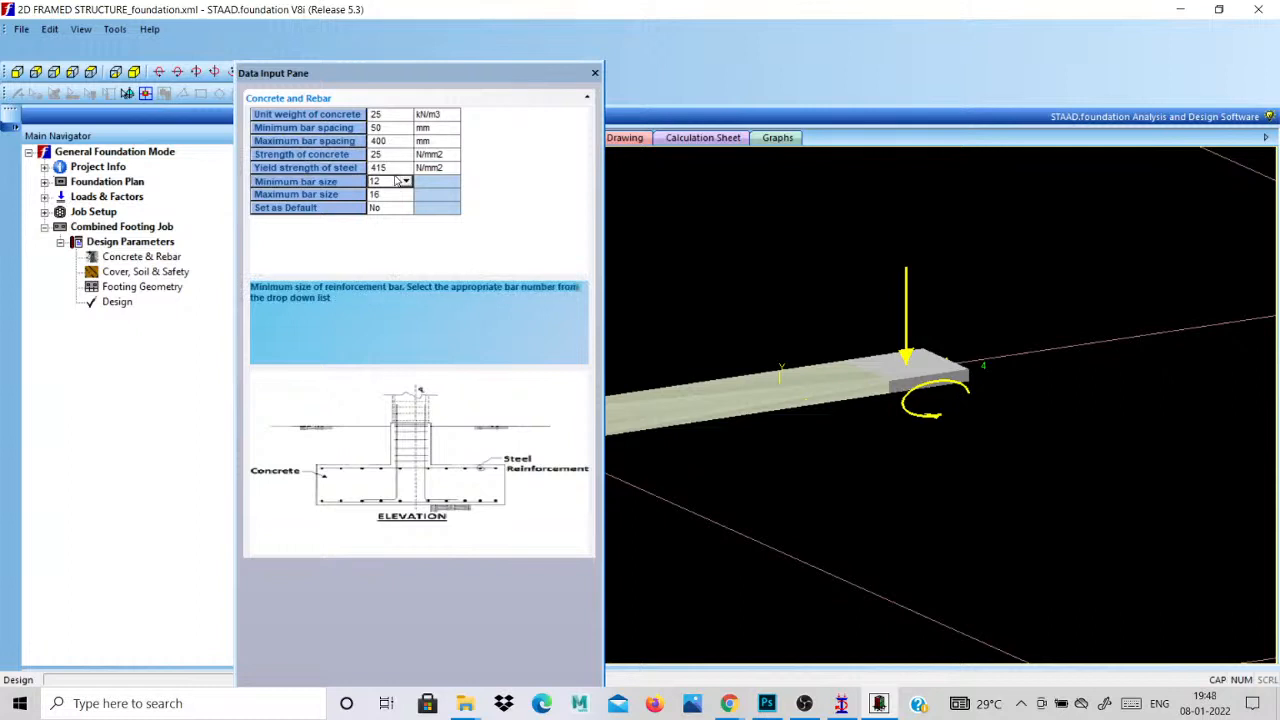
pyautogui.click(400, 183)
pyautogui.click(398, 184)
# Check the cover and soil bearing values and set the depth of soil above the footing to 1800 mm.
pyautogui.click(120, 274)
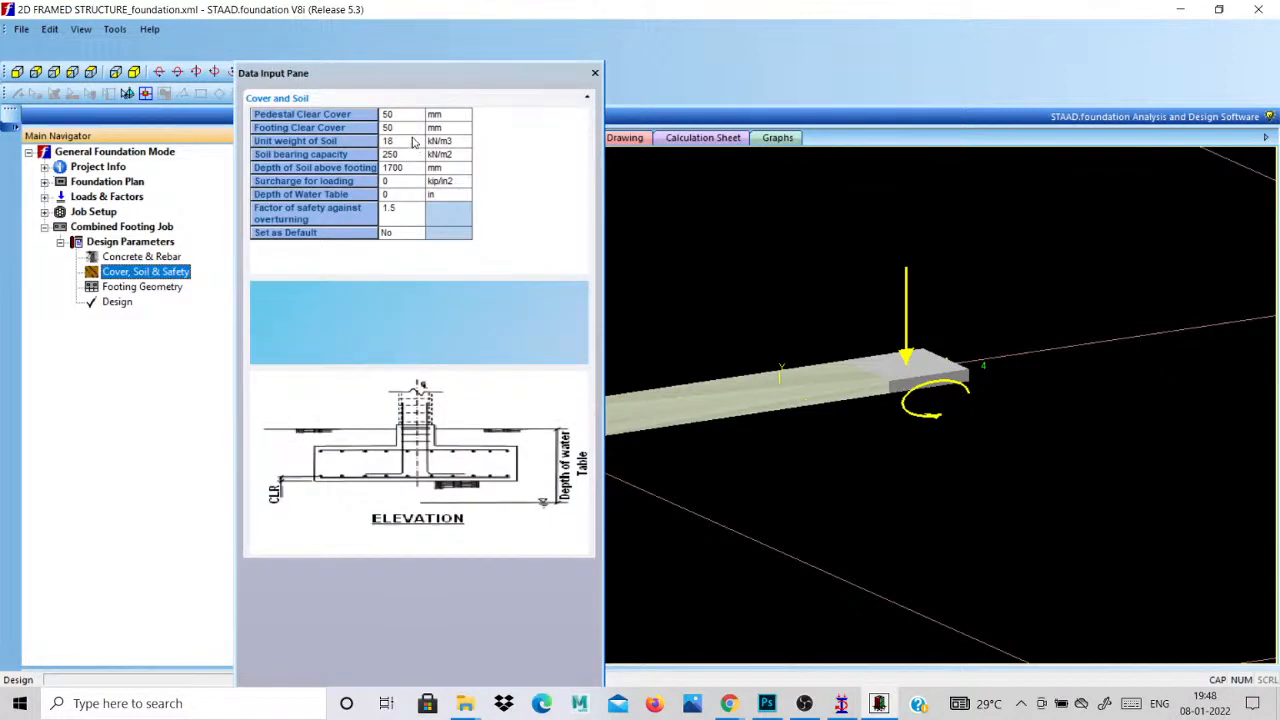
pyautogui.click(409, 118)
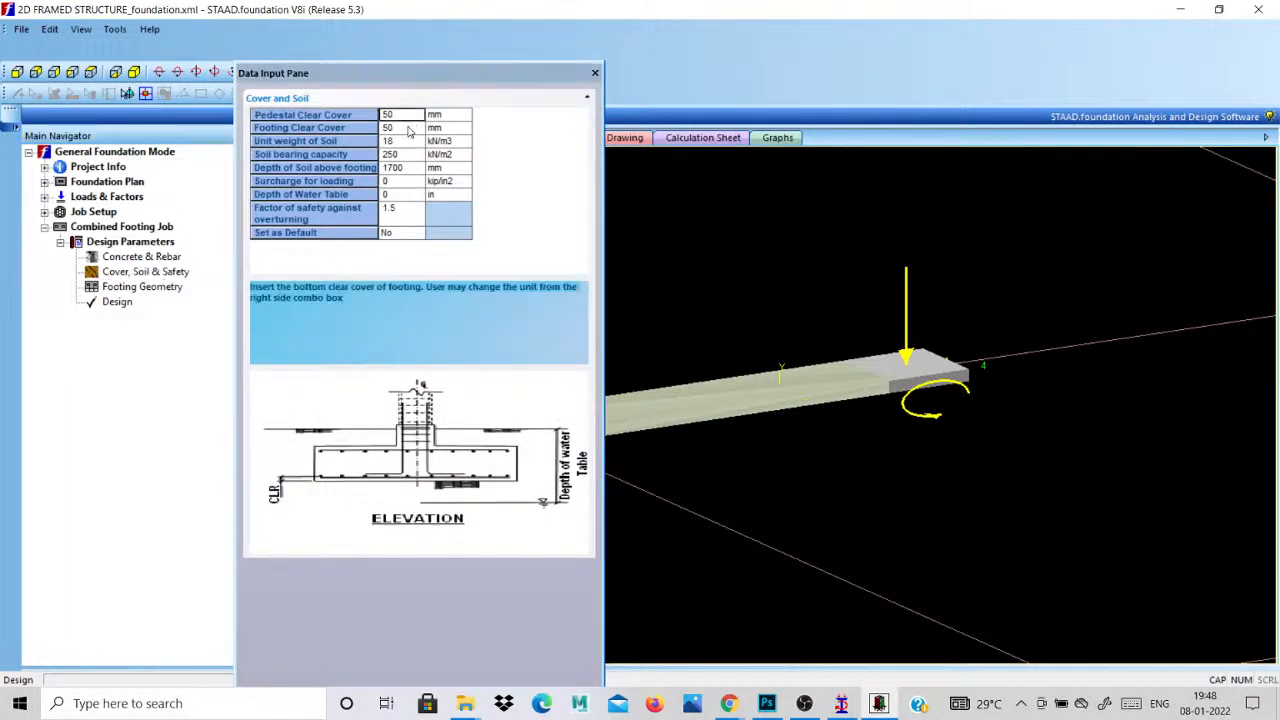
pyautogui.click(409, 128)
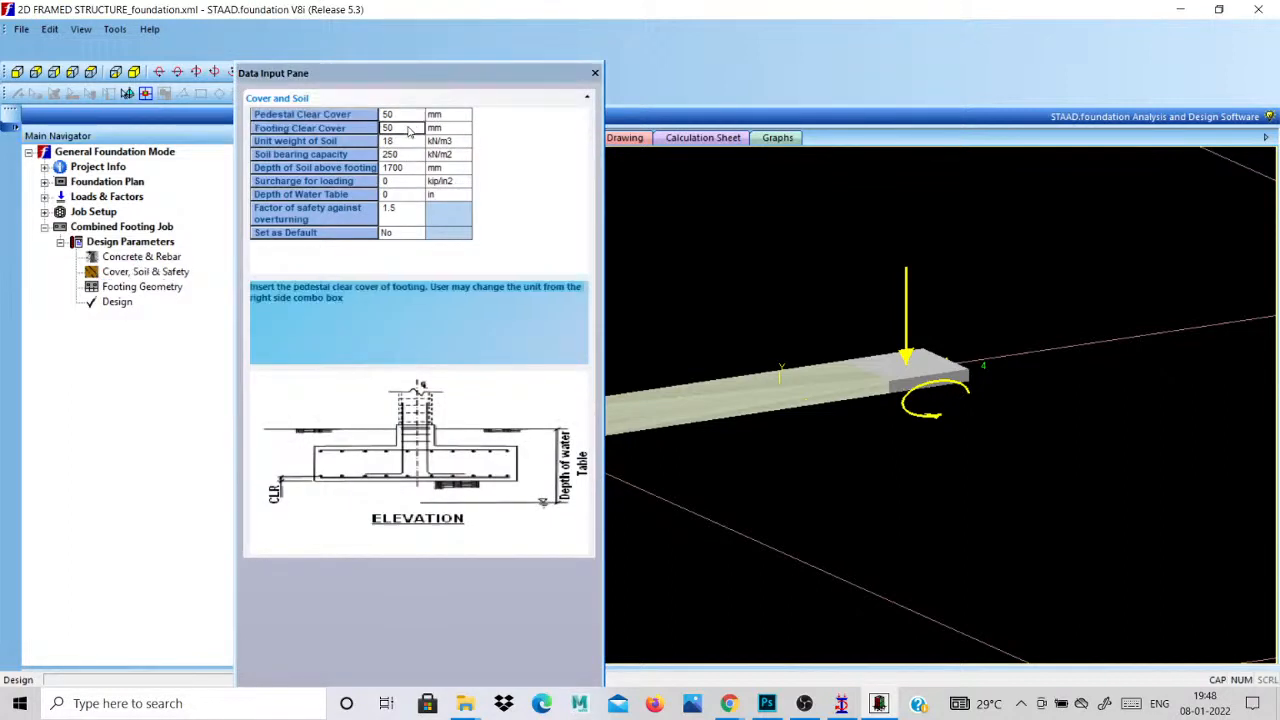
pyautogui.click(408, 156)
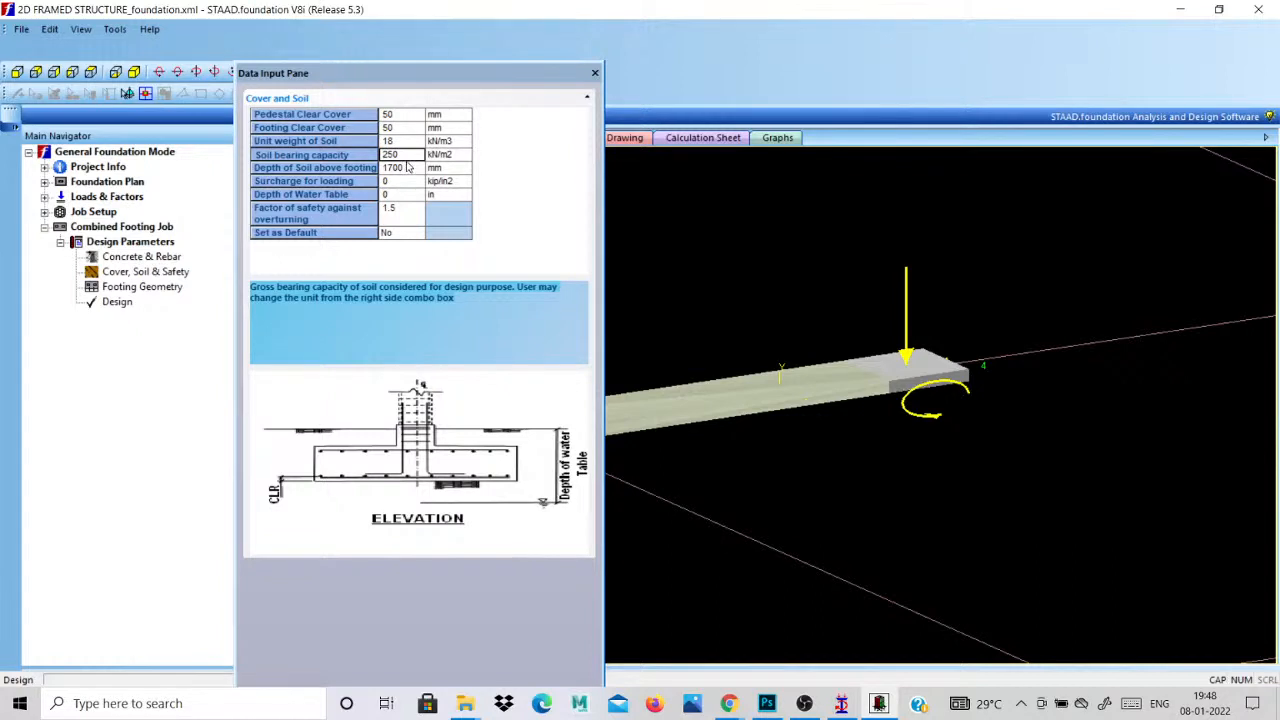
pyautogui.click(407, 167)
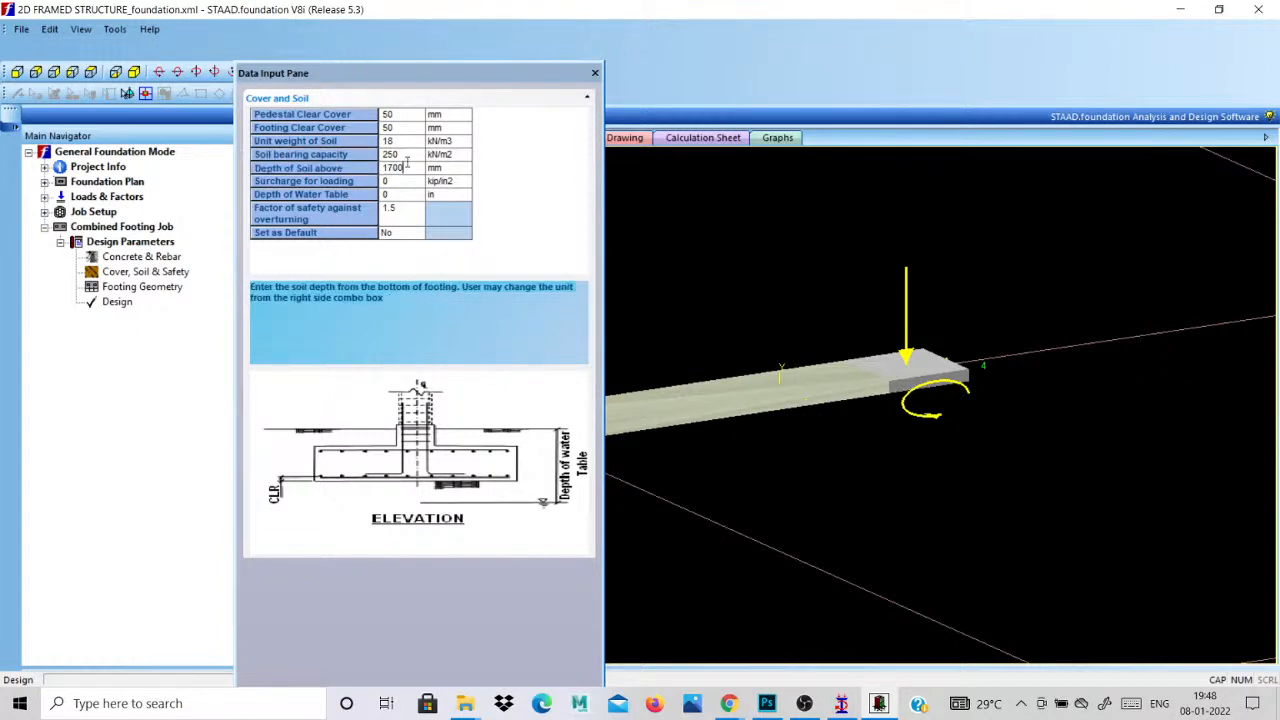
pyautogui.press('BackSpace')
pyautogui.press('BackSpace')
pyautogui.press('BackSpace')
pyautogui.press('BackSpace')
pyautogui.write('1800')
pyautogui.click(595, 73)
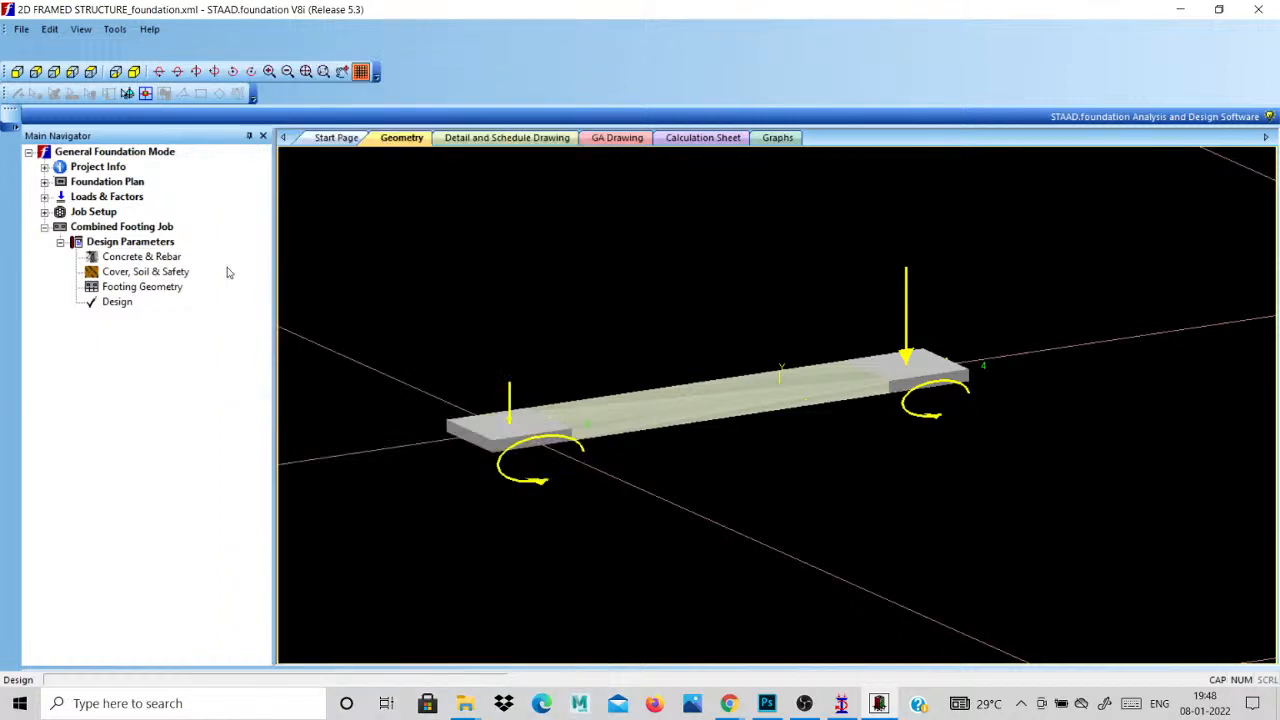
# Review the footing geometry parameters and the available design types, keeping Calculate Dimension.
pyautogui.click(154, 291)
pyautogui.click(505, 116)
pyautogui.click(505, 116)
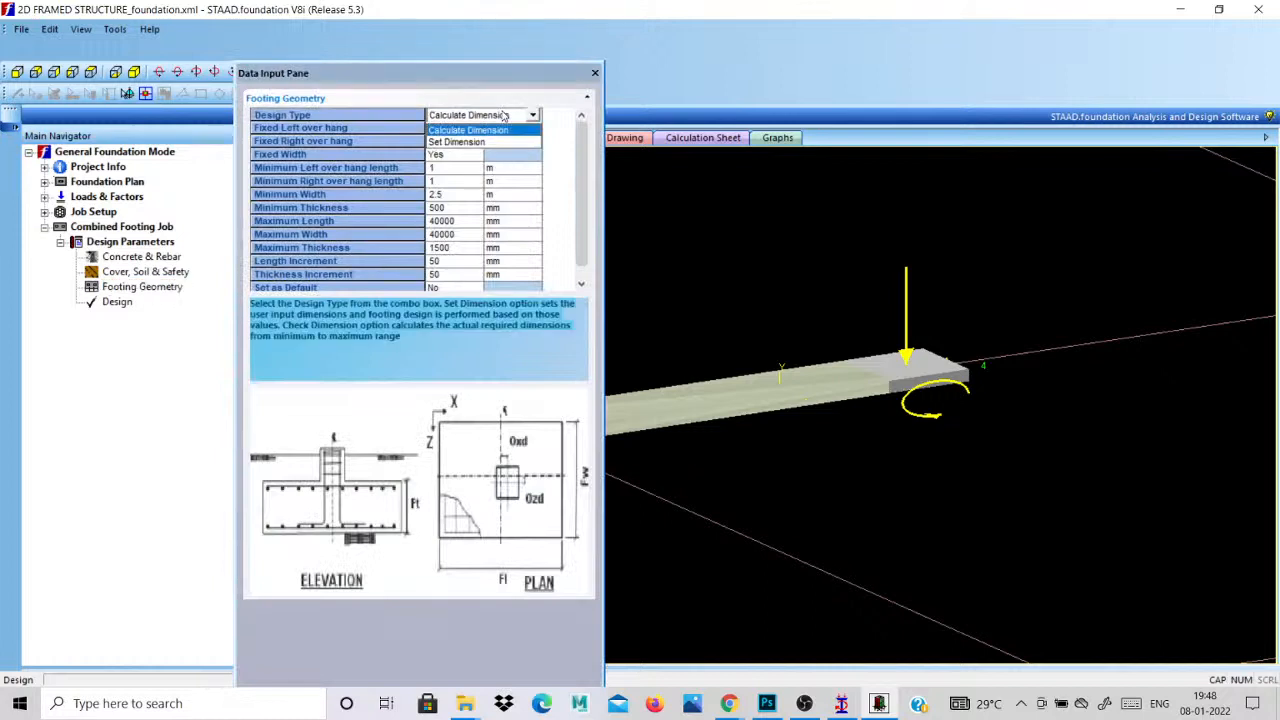
pyautogui.click(505, 116)
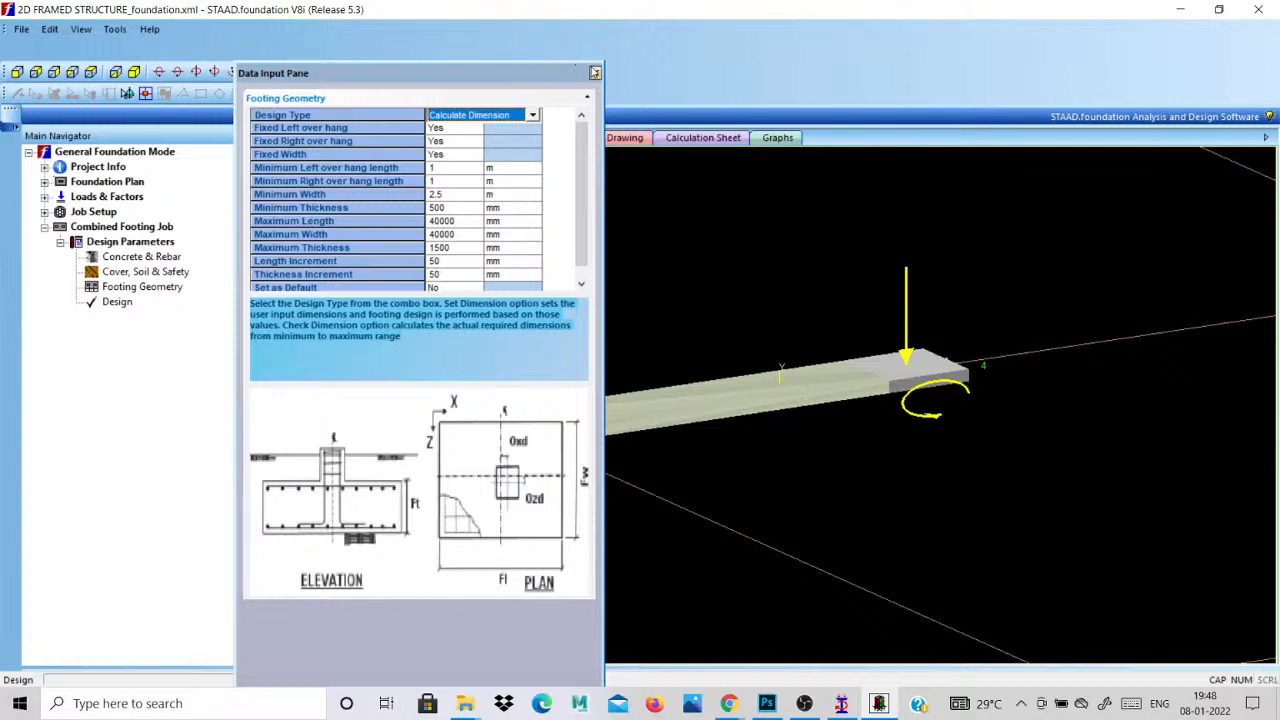
pyautogui.click(595, 73)
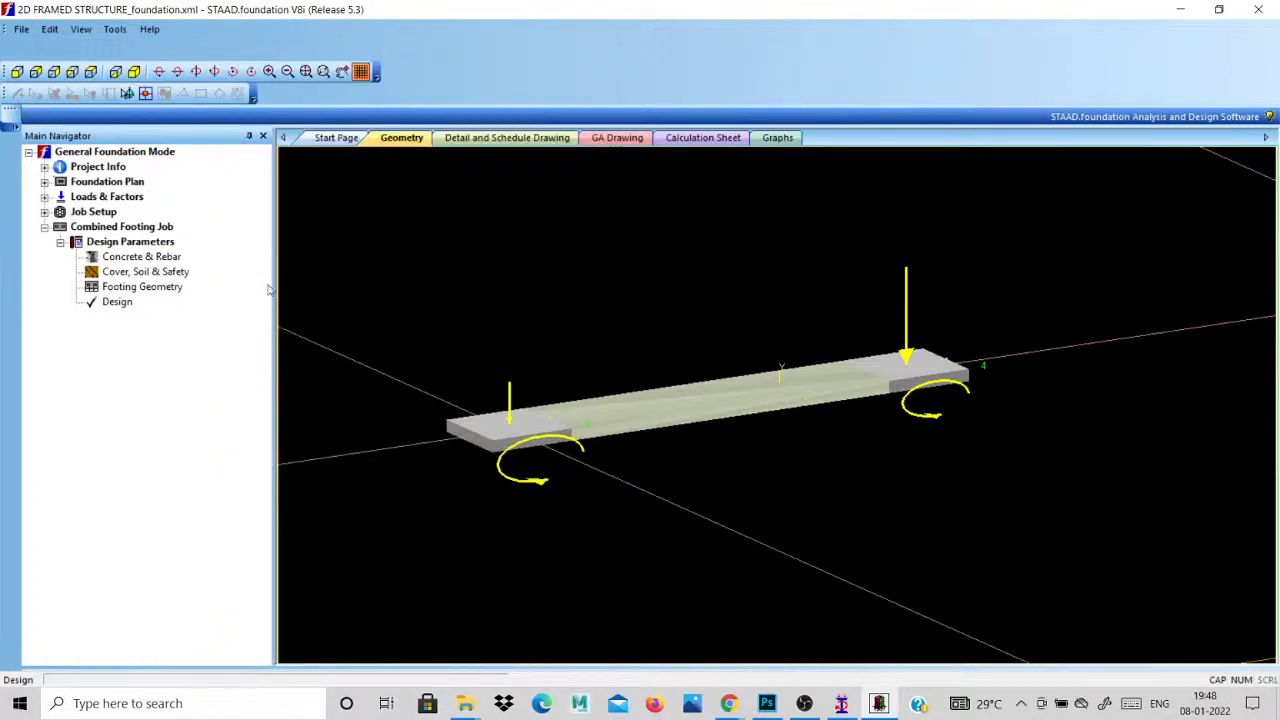
# Recheck the cover, soil and footing geometry parameters, and run the combined footing's analysis and design.
pyautogui.click(147, 273)
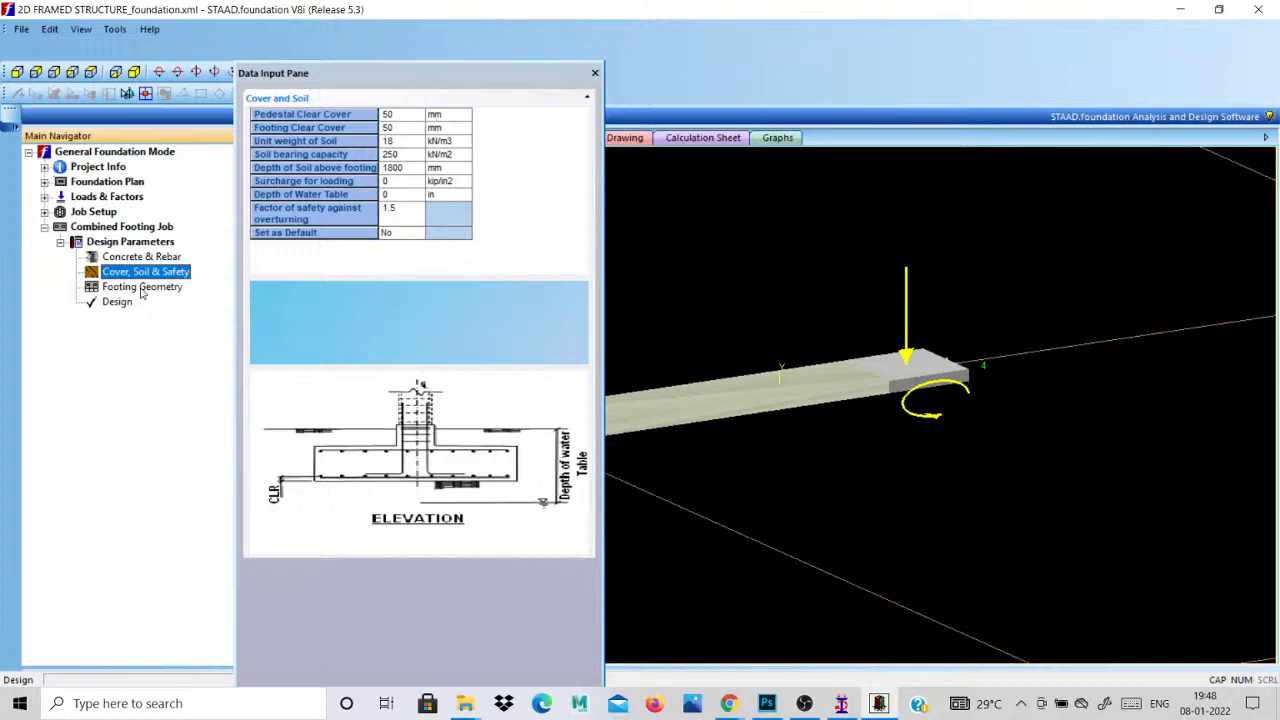
pyautogui.click(142, 288)
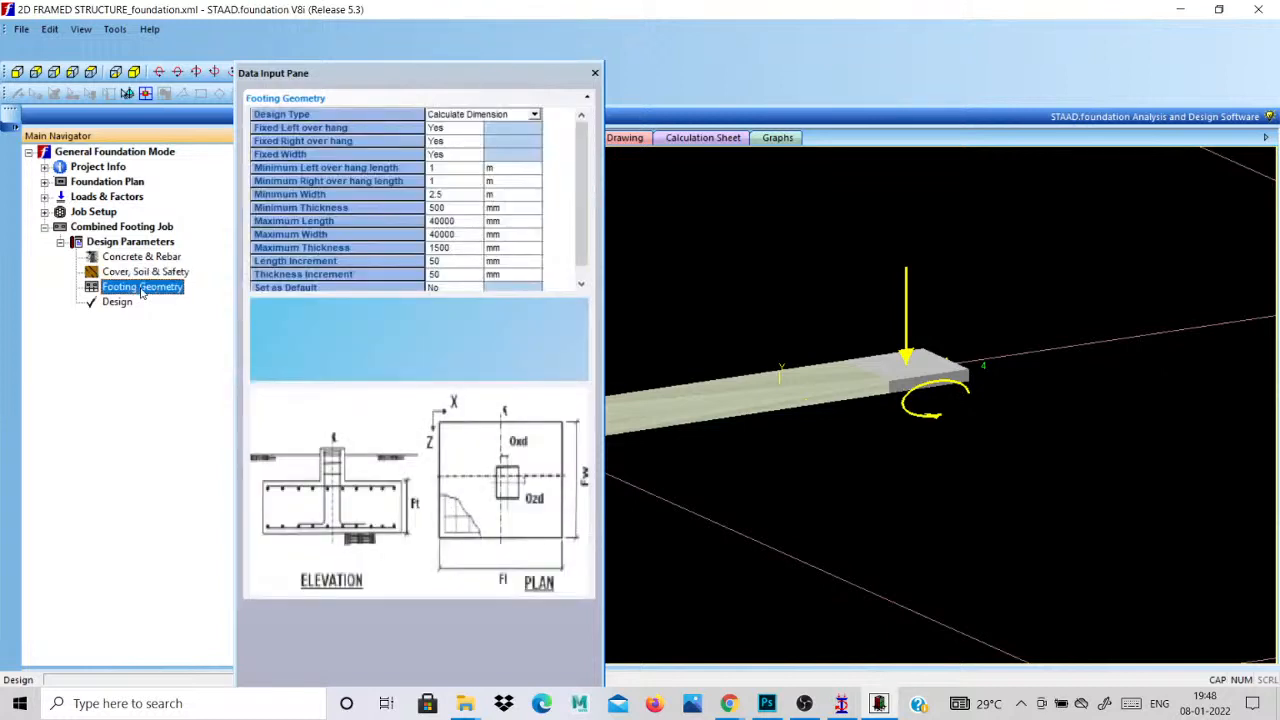
pyautogui.click(595, 73)
pyautogui.click(117, 302)
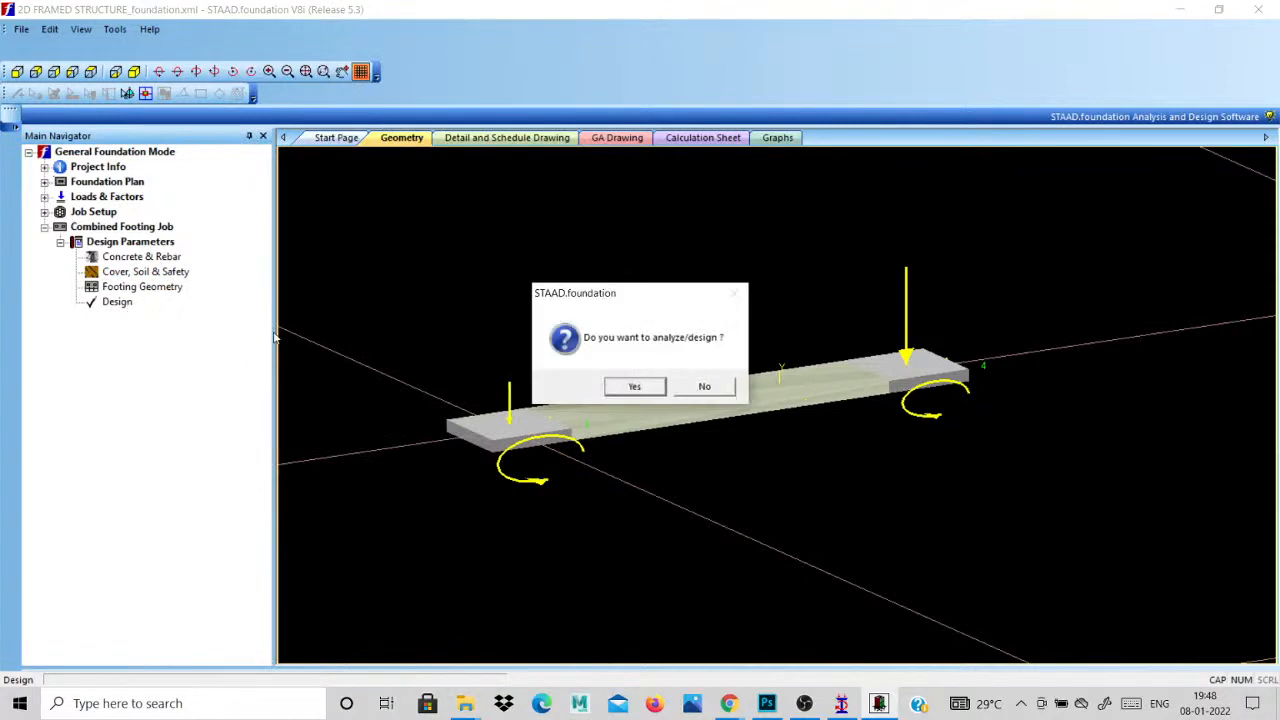
pyautogui.click(620, 387)
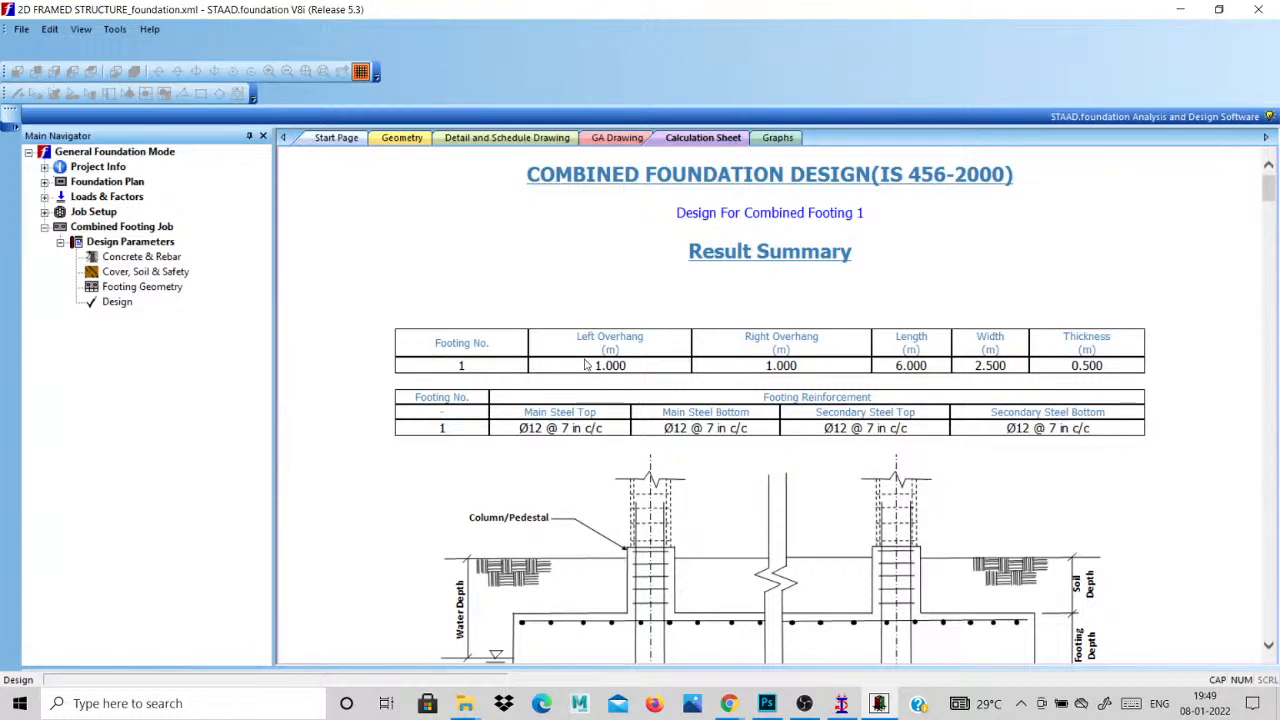
# Examine the result summary for the combined footing's overhangs, length, width, thickness and top and bottom reinforcement.
pyautogui.moveTo(592, 366); pyautogui.dragTo(643, 370)
pyautogui.moveTo(896, 366); pyautogui.dragTo(937, 372)
pyautogui.click(975, 367)
pyautogui.moveTo(932, 373); pyautogui.dragTo(868, 376)
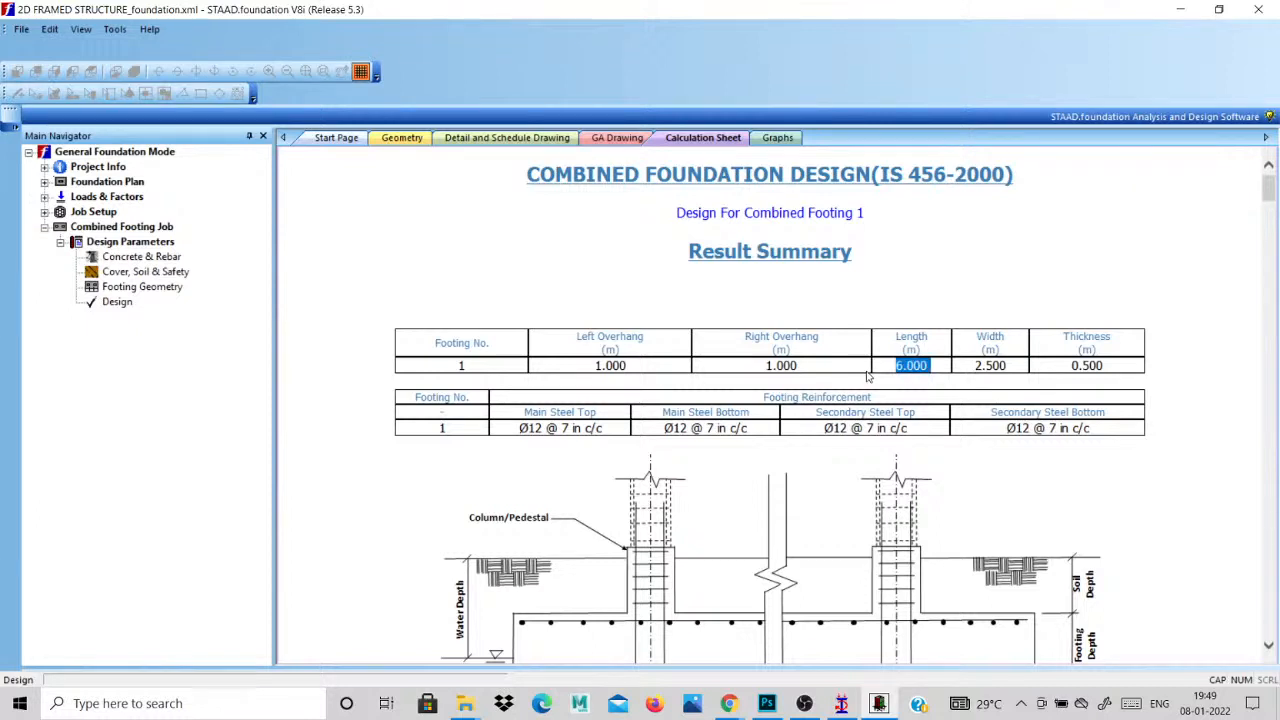
pyautogui.click(975, 368)
pyautogui.moveTo(980, 367); pyautogui.dragTo(1116, 370)
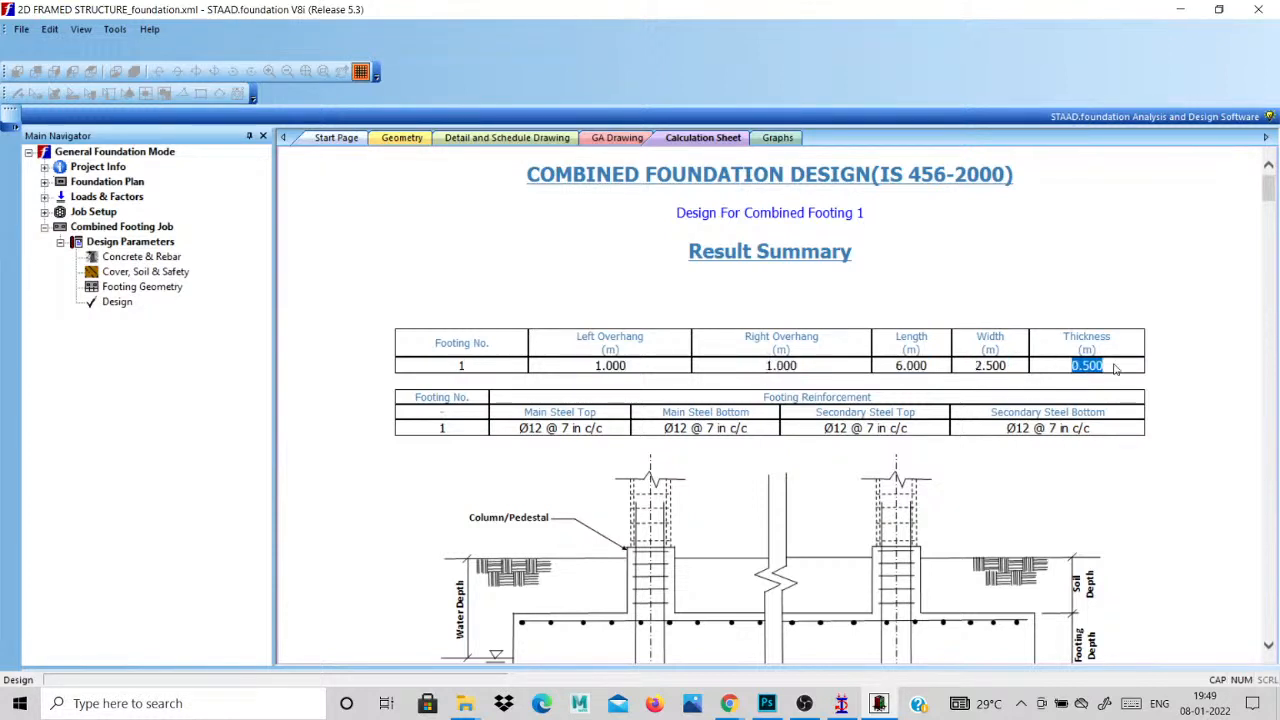
pyautogui.click(1008, 368)
pyautogui.moveTo(942, 367); pyautogui.dragTo(880, 372)
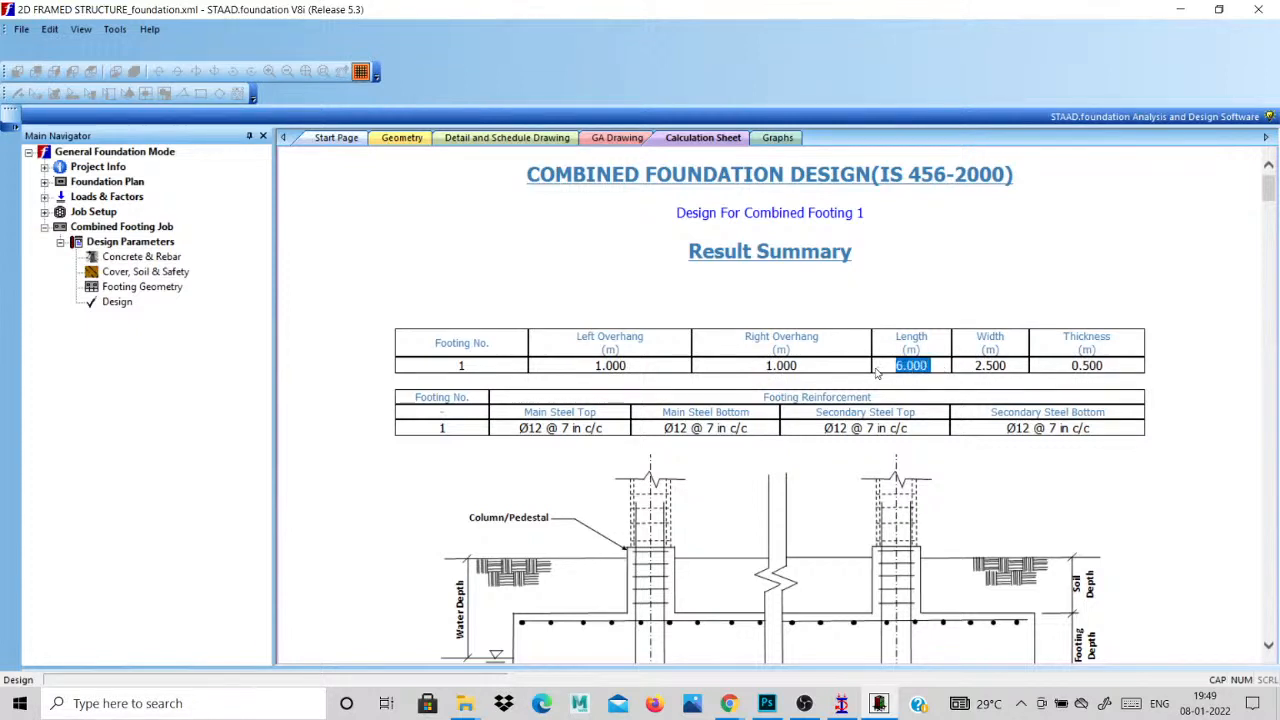
pyautogui.moveTo(1082, 367); pyautogui.dragTo(1122, 372)
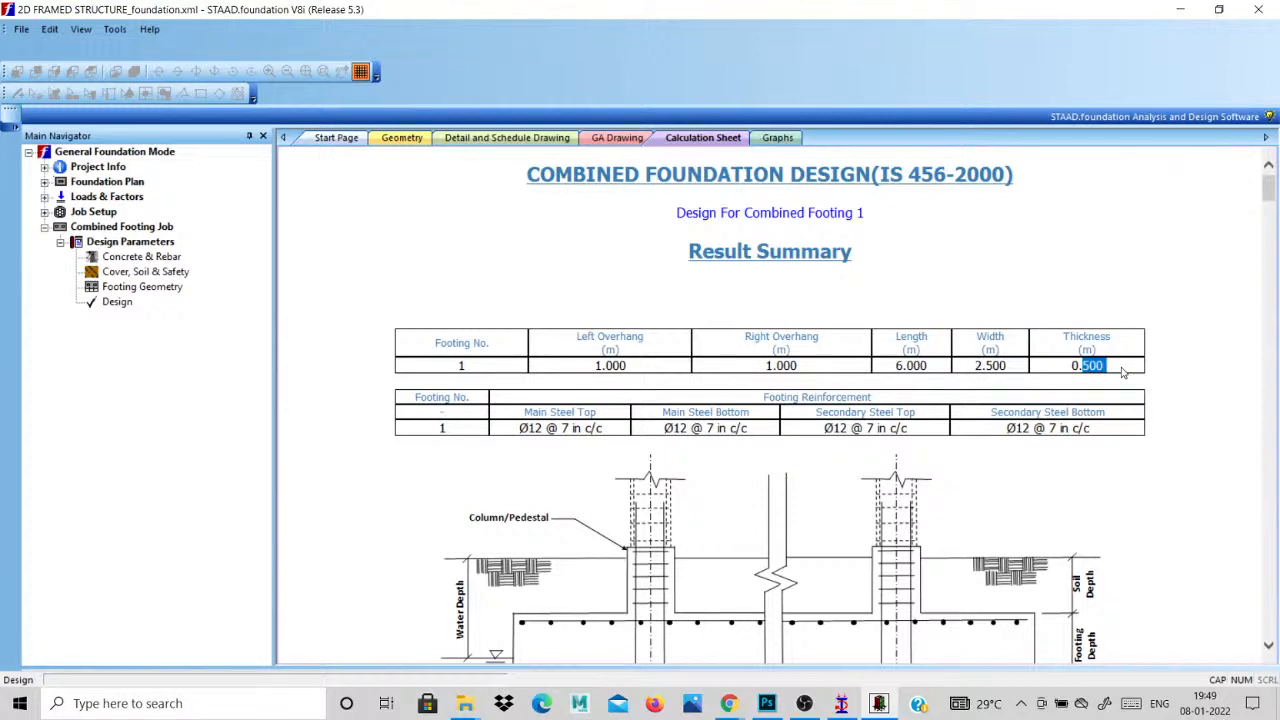
pyautogui.click(1122, 372)
pyautogui.moveTo(518, 428); pyautogui.dragTo(896, 412)
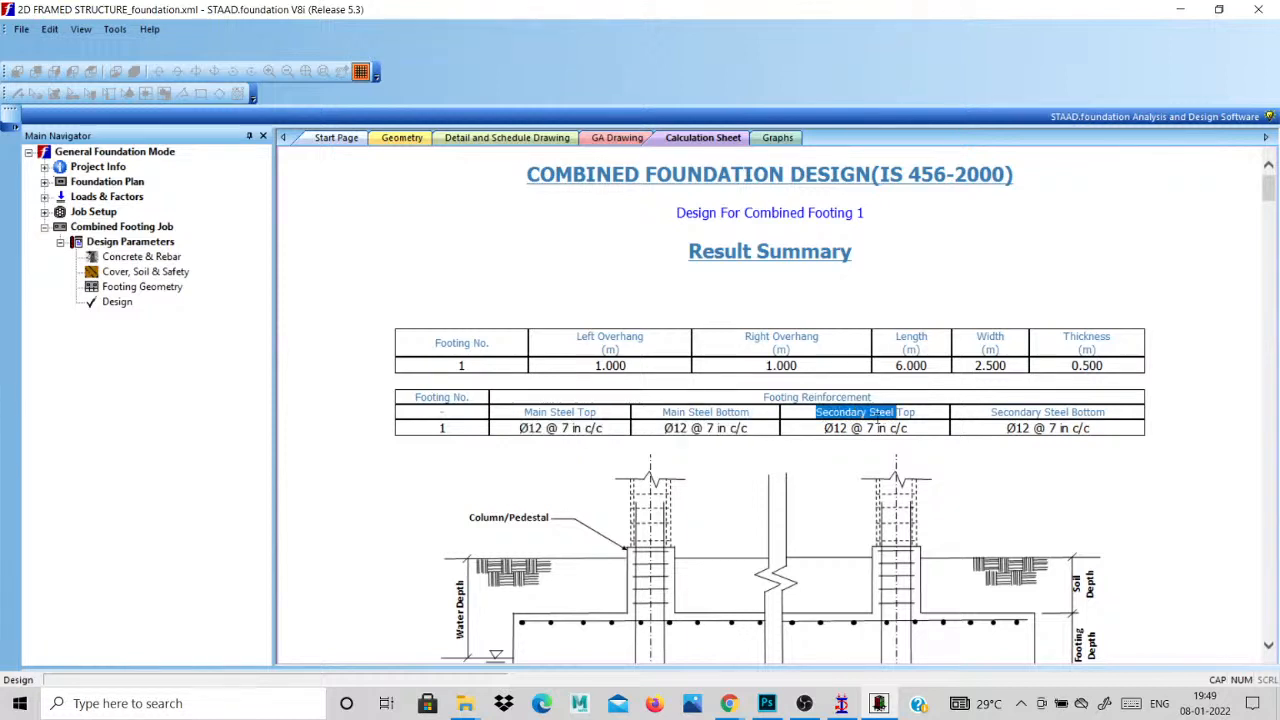
pyautogui.click(1062, 428)
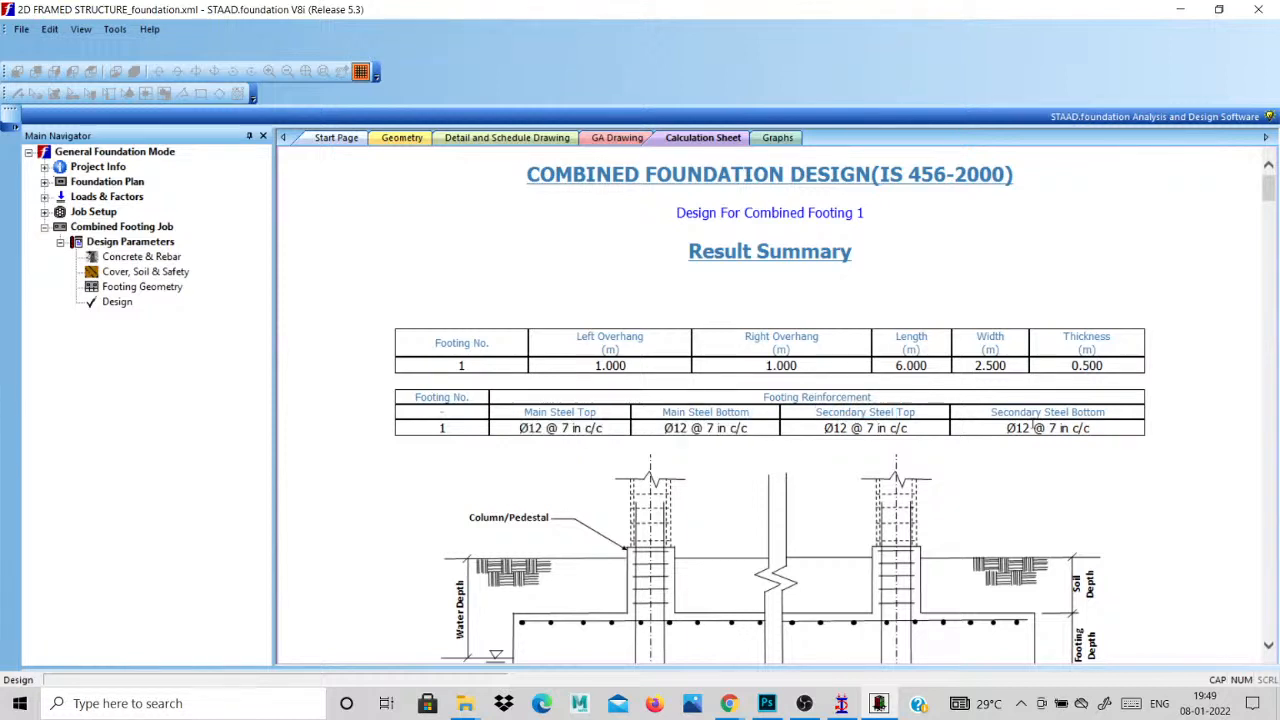
# Read through the calculation sheet's footing drawings, applied loads, corner pressures, flexure and shear checks, and reinforcement selection.
pyautogui.scroll(-3, 937, 425)
pyautogui.scroll(-15, 937, 425)
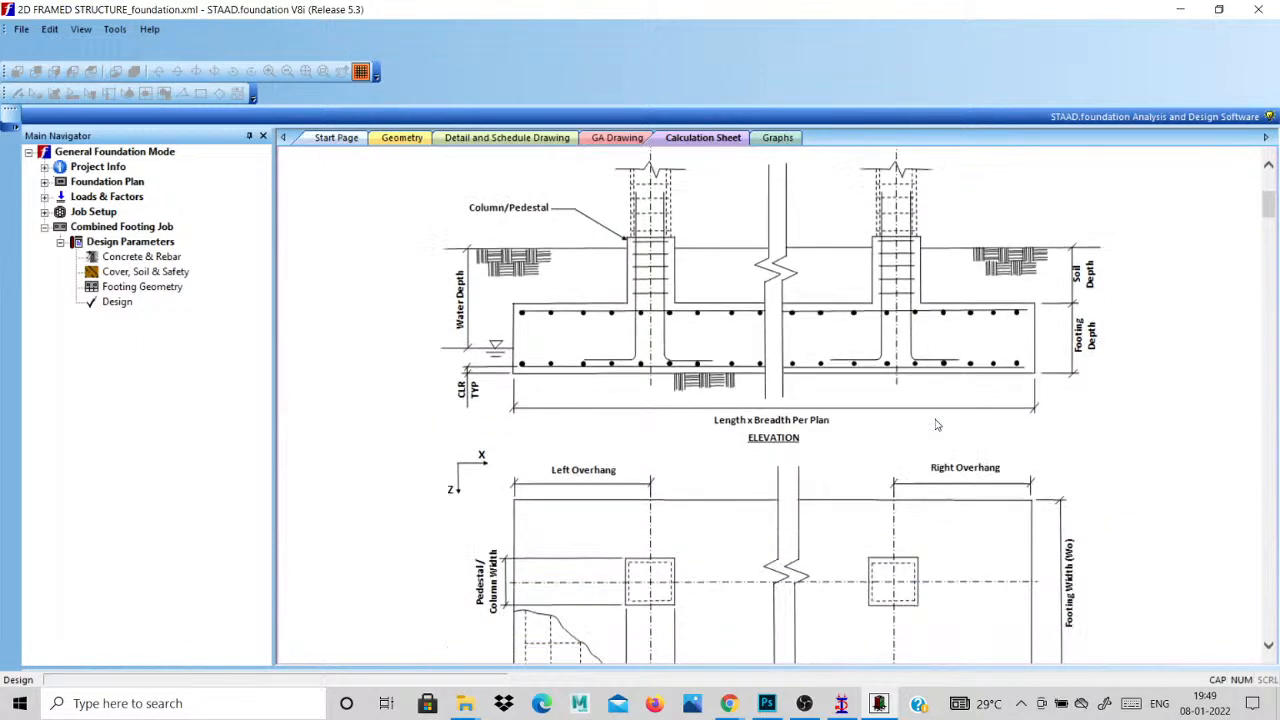
pyautogui.scroll(-6, 796, 405)
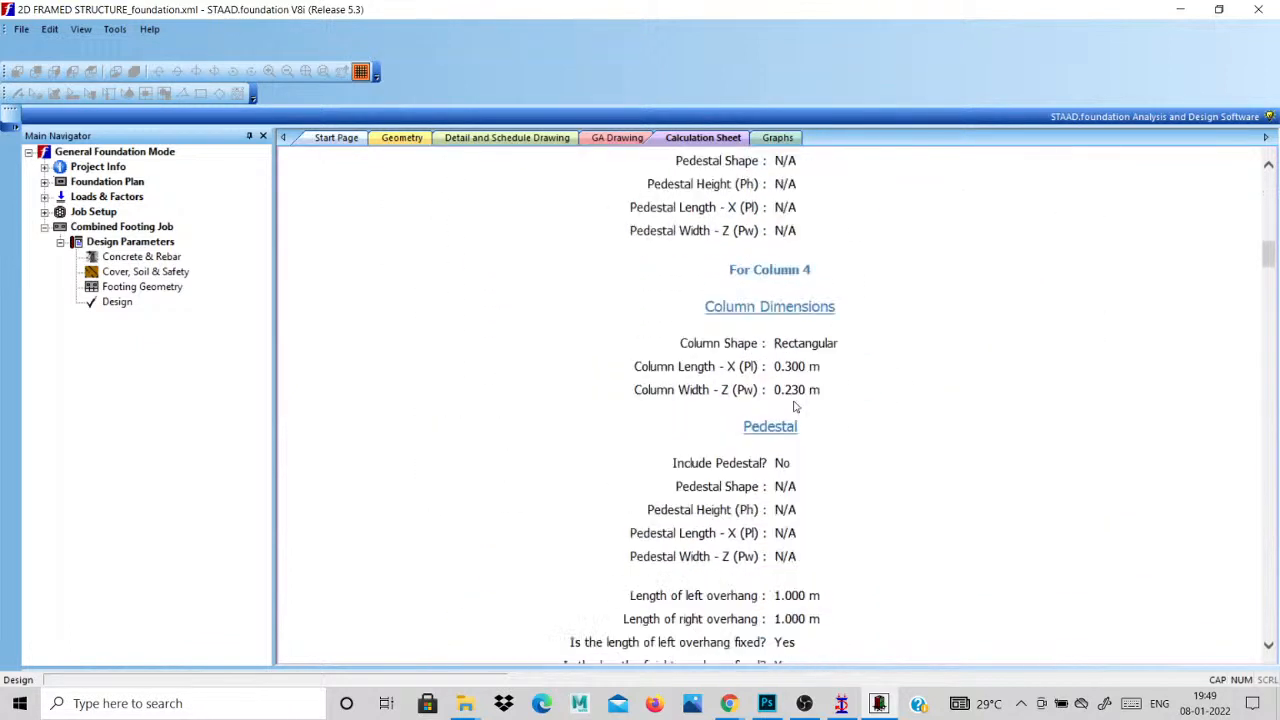
pyautogui.scroll(-20, 796, 406)
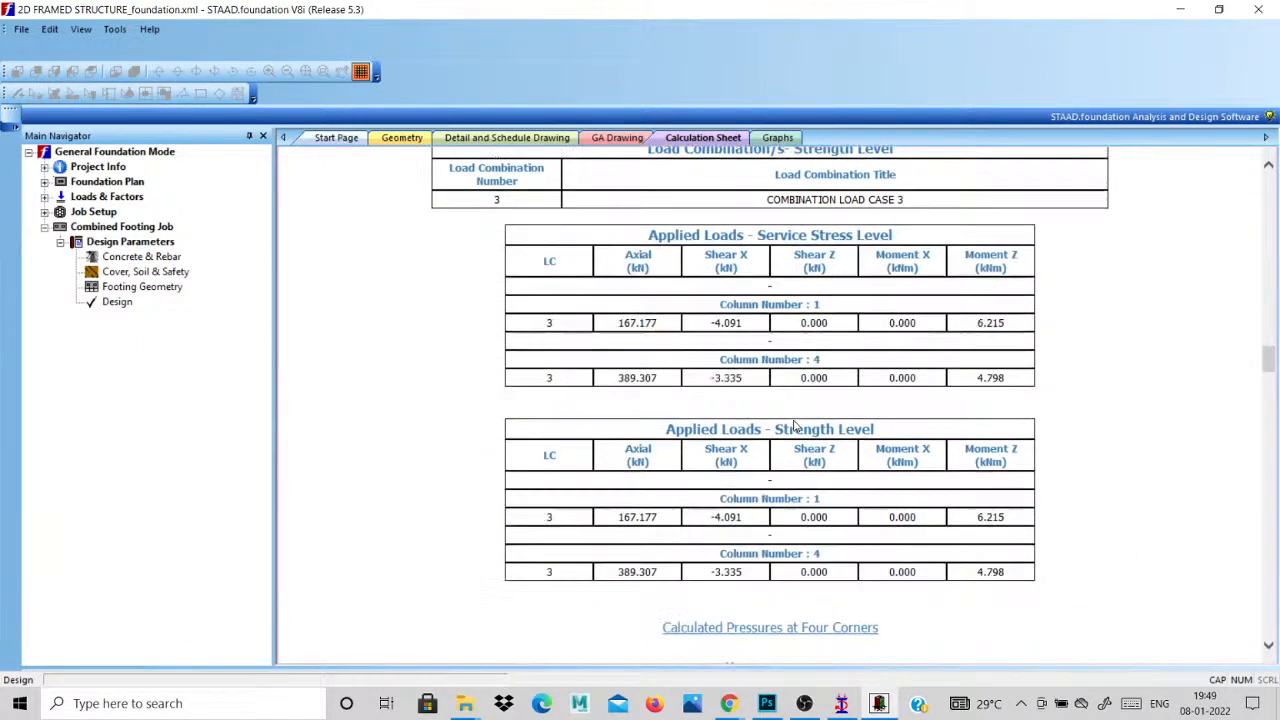
pyautogui.scroll(-6, 795, 426)
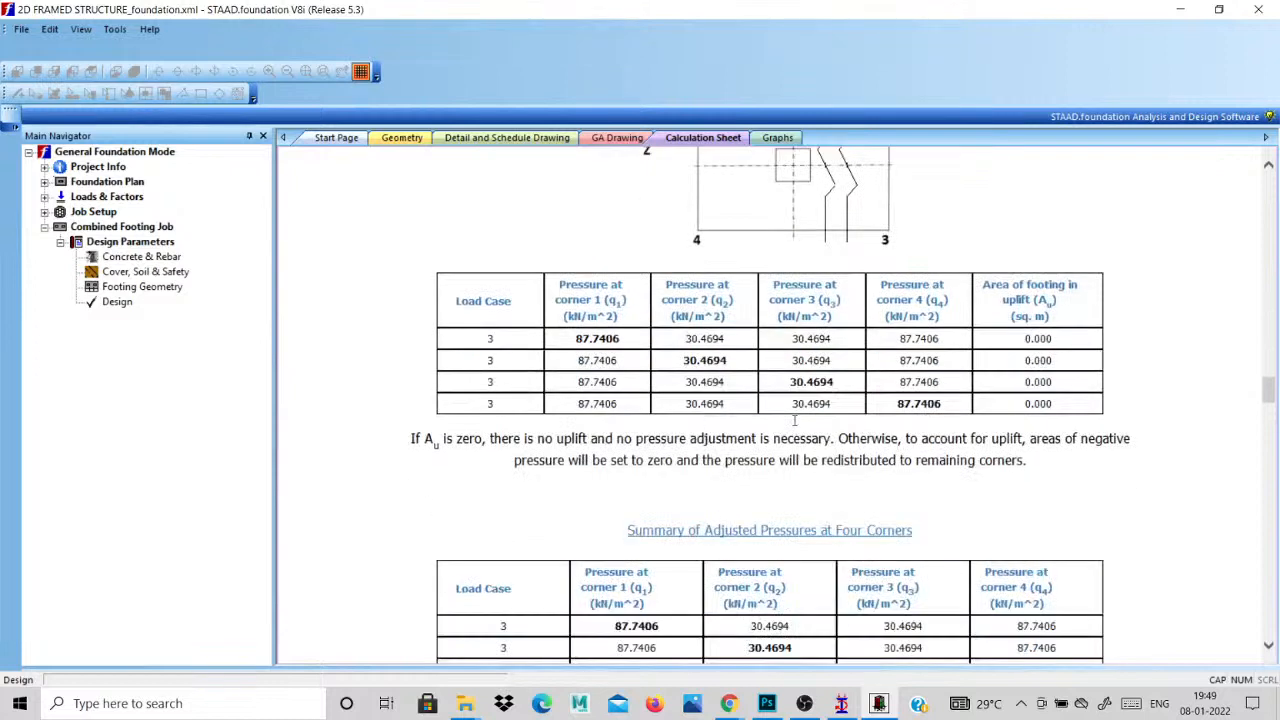
pyautogui.scroll(-15, 795, 420)
pyautogui.scroll(-10, 883, 272)
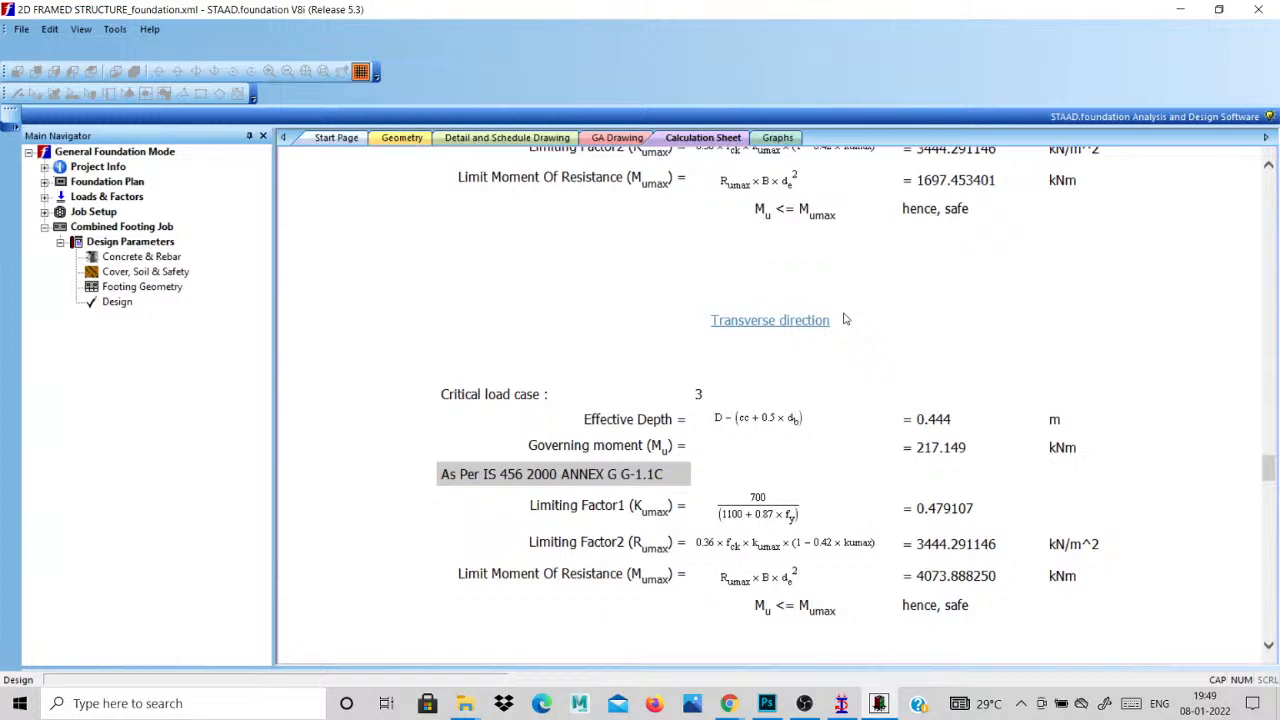
pyautogui.scroll(-18, 843, 319)
pyautogui.scroll(8, 831, 329)
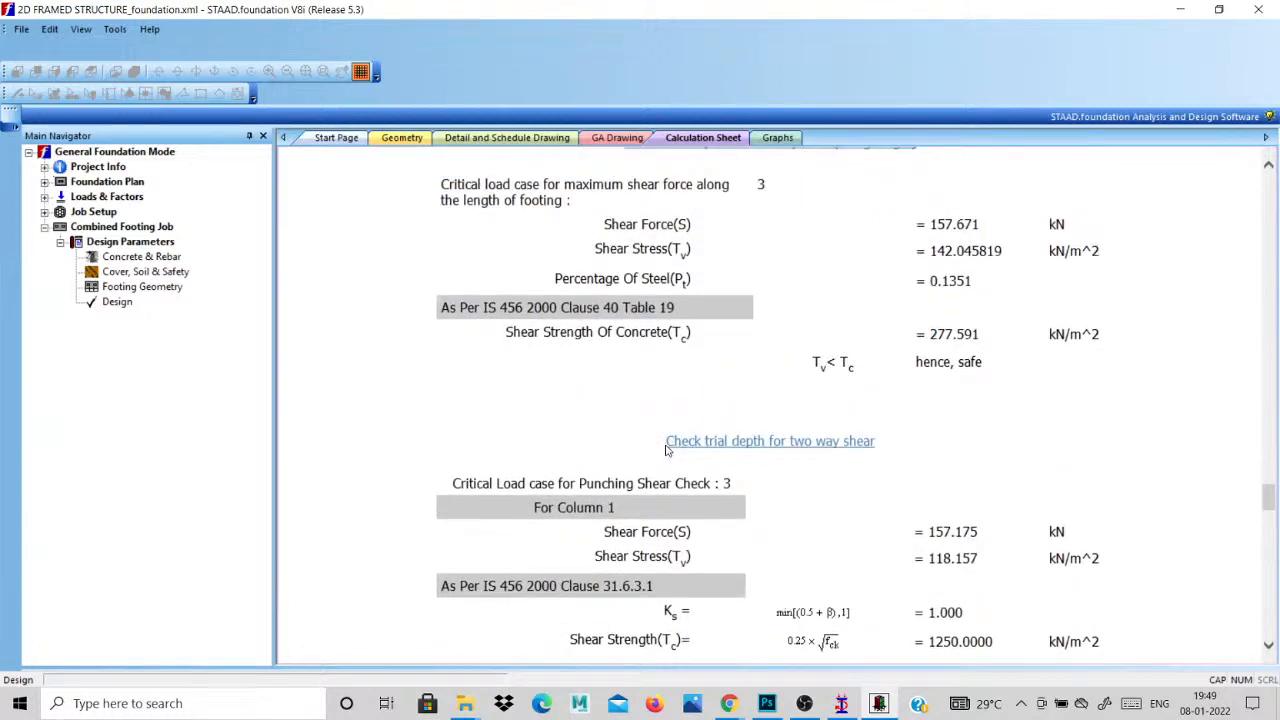
pyautogui.scroll(-8, 668, 450)
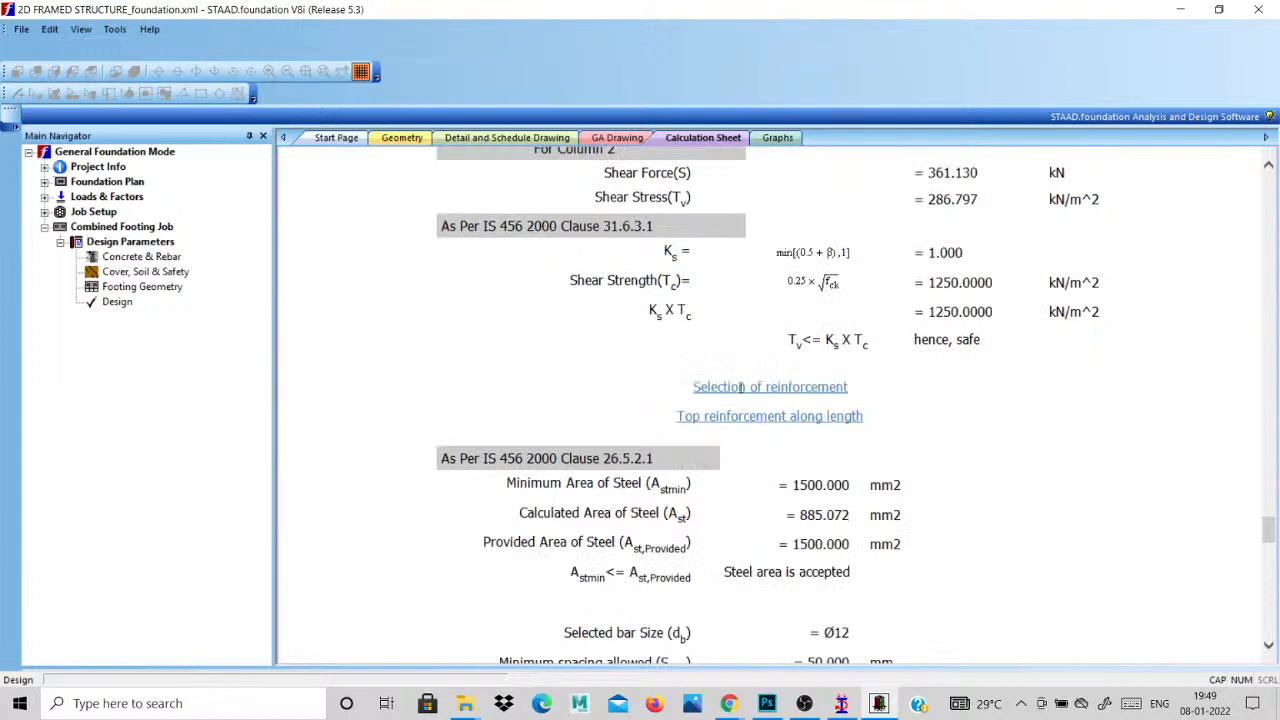
pyautogui.tripleClick(935, 495)
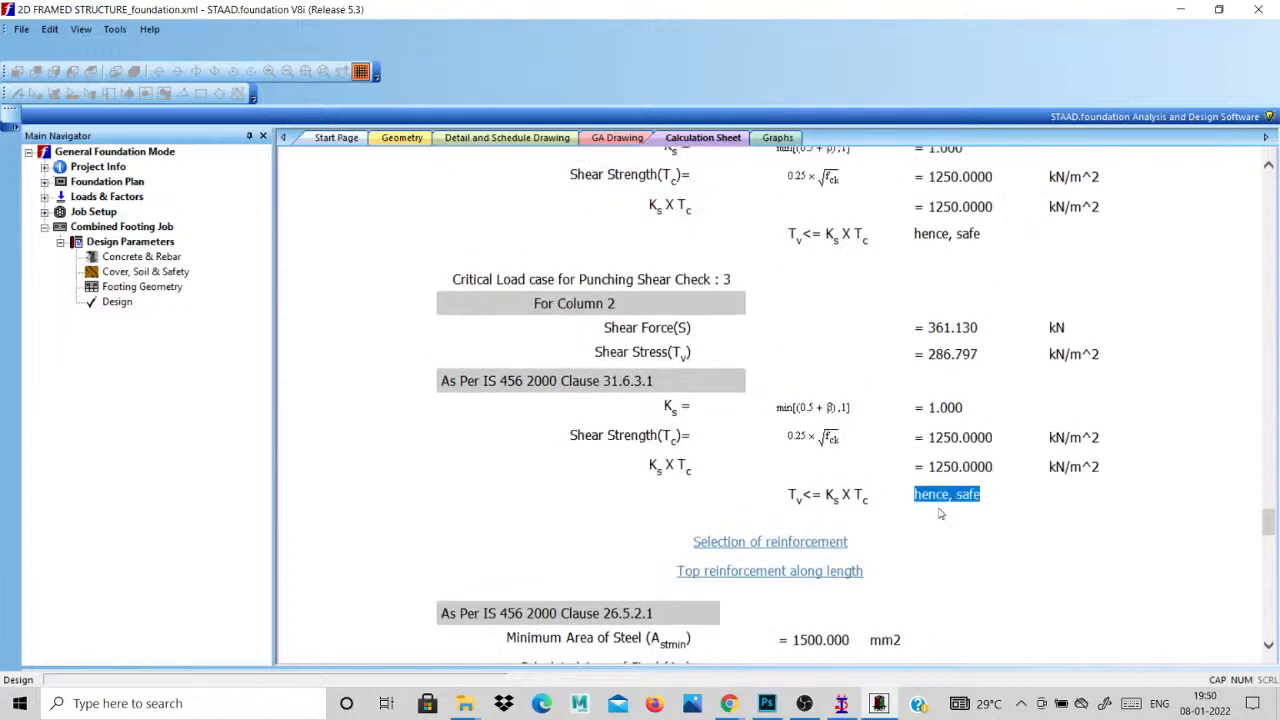
pyautogui.scroll(-7, 894, 510)
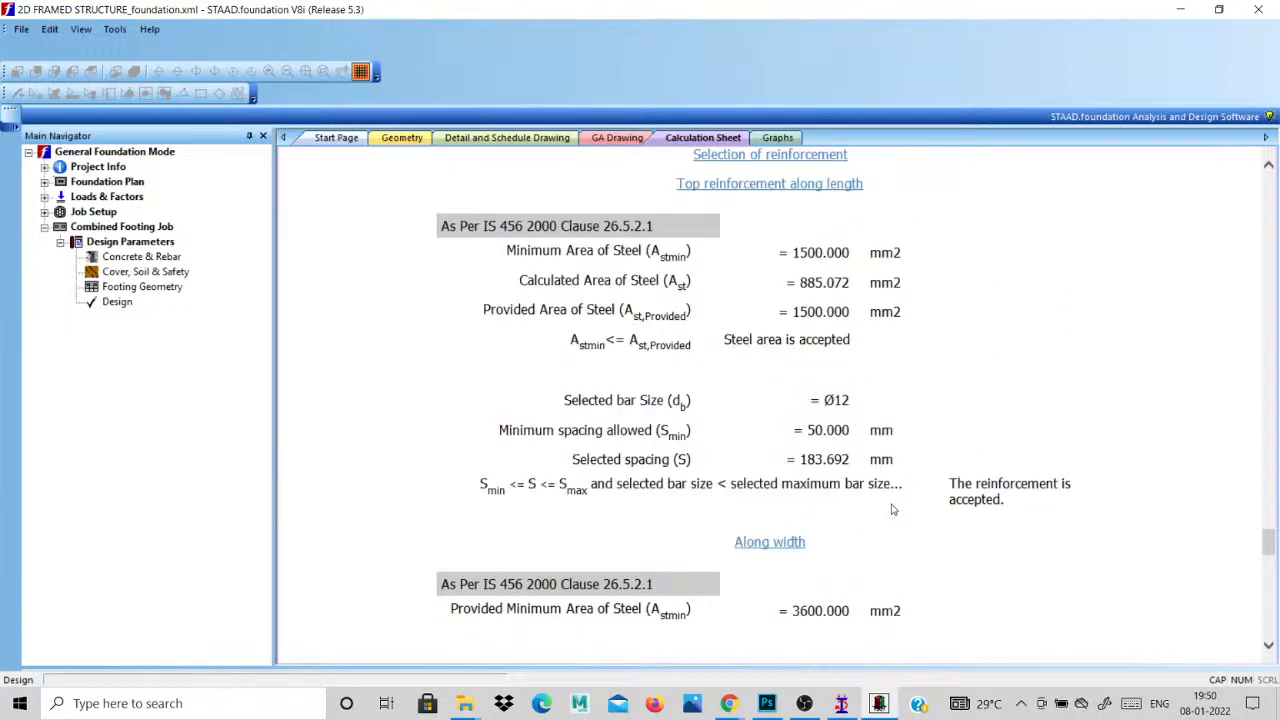
pyautogui.scroll(20, 866, 514)
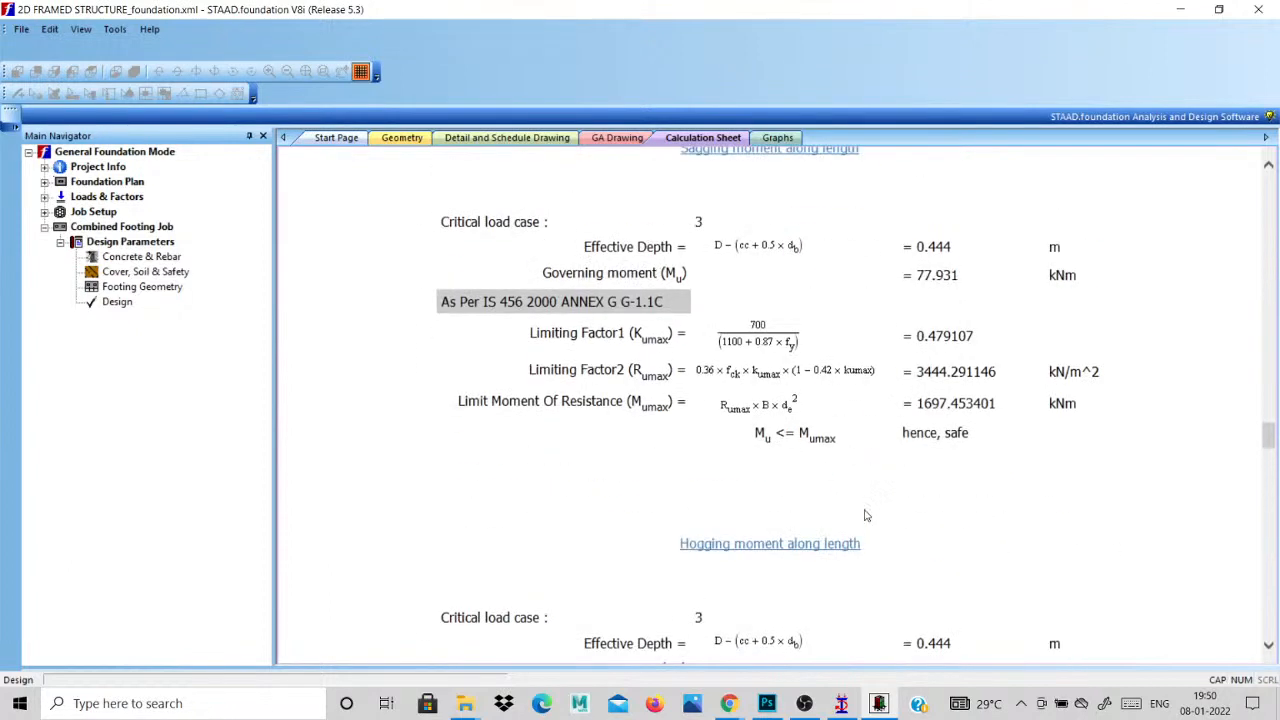
pyautogui.scroll(2, 866, 514)
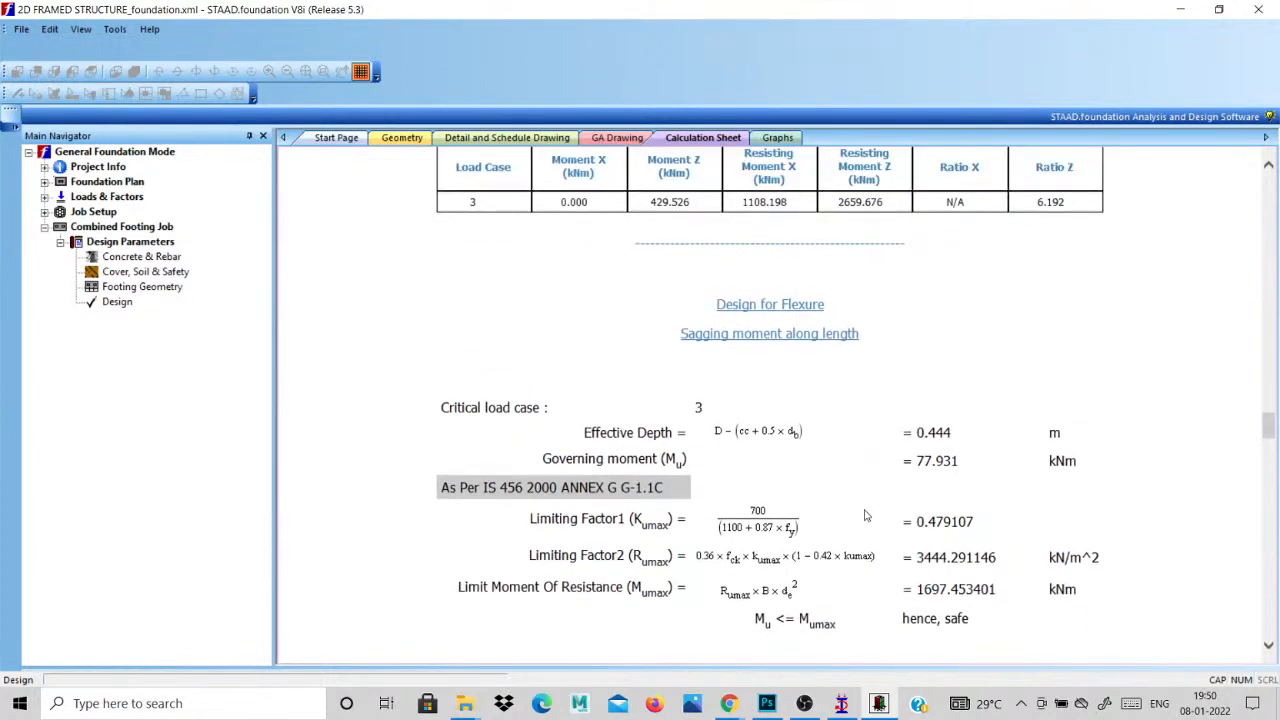
# Examine the combined footing's schedule drawing, including its section, plan and dimension and reinforcement table.
pyautogui.scroll(10, 866, 516)
pyautogui.click(507, 137)
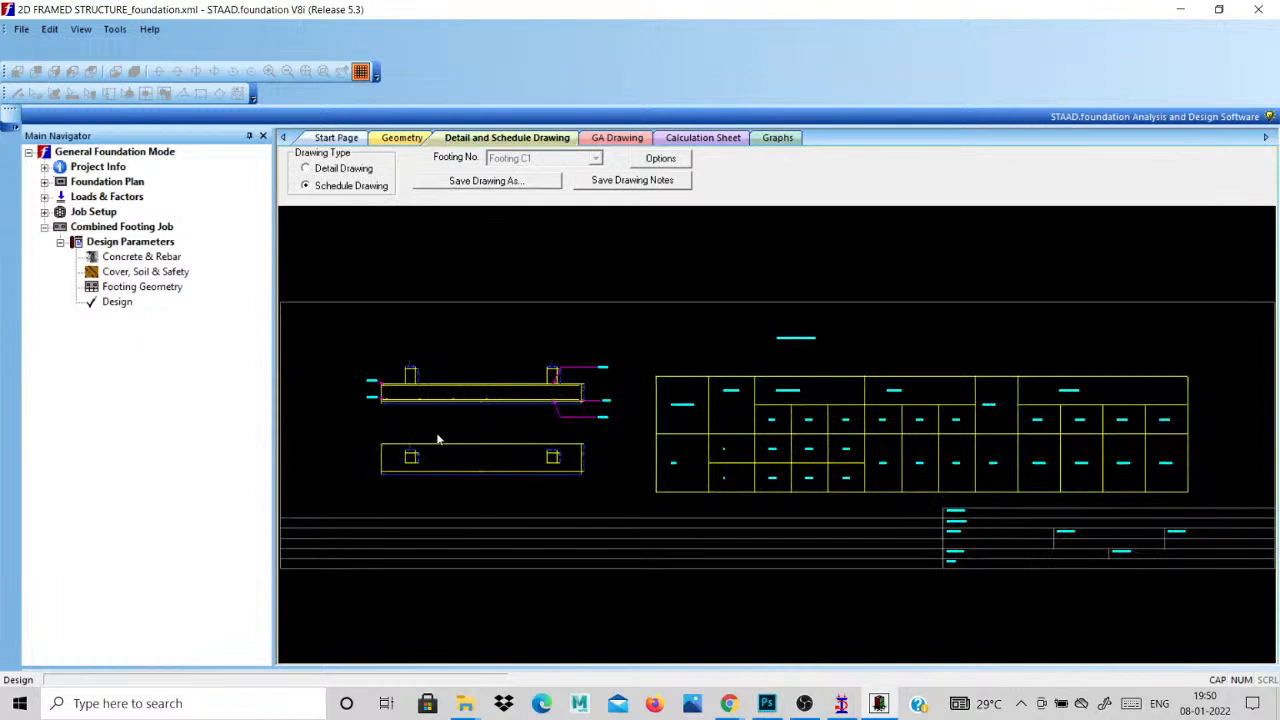
pyautogui.scroll(5, 437, 439)
pyautogui.scroll(-4, 637, 586)
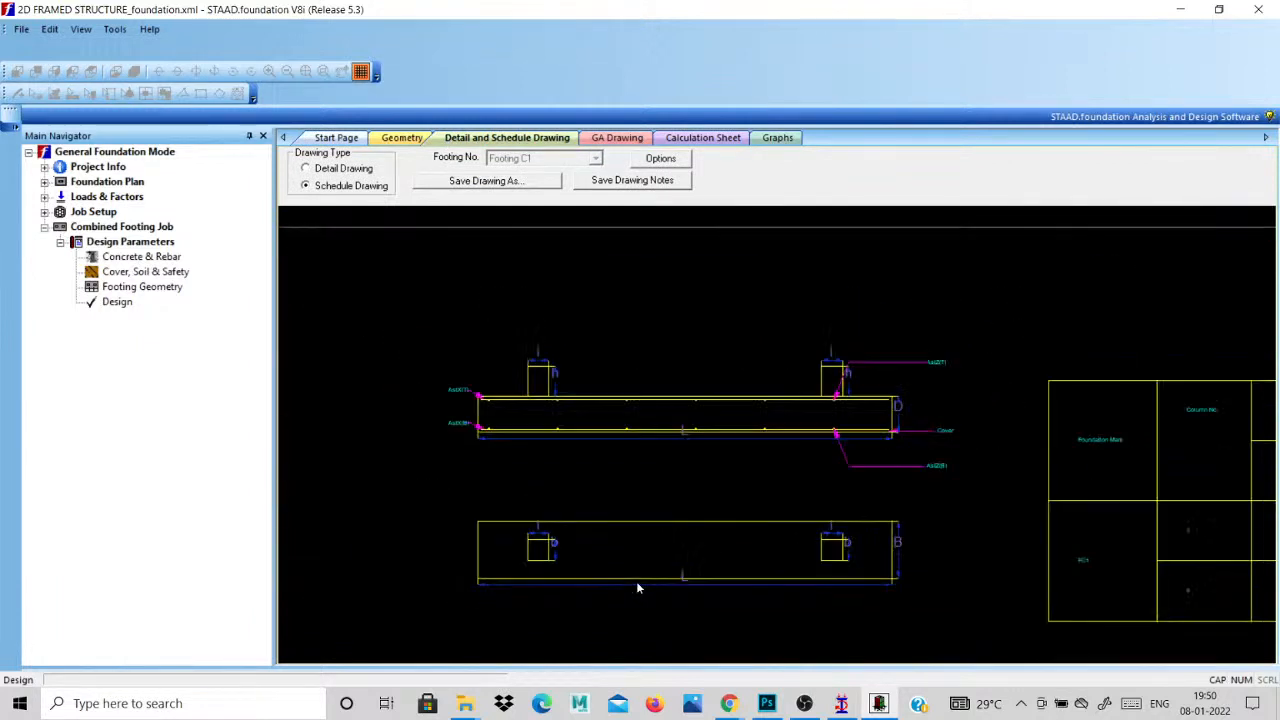
# Switch to the detail drawing of Footing C1, decline the auto save, and examine the plan's column and footing dimensions.
pyautogui.click(345, 168)
pyautogui.scroll(5, 753, 509)
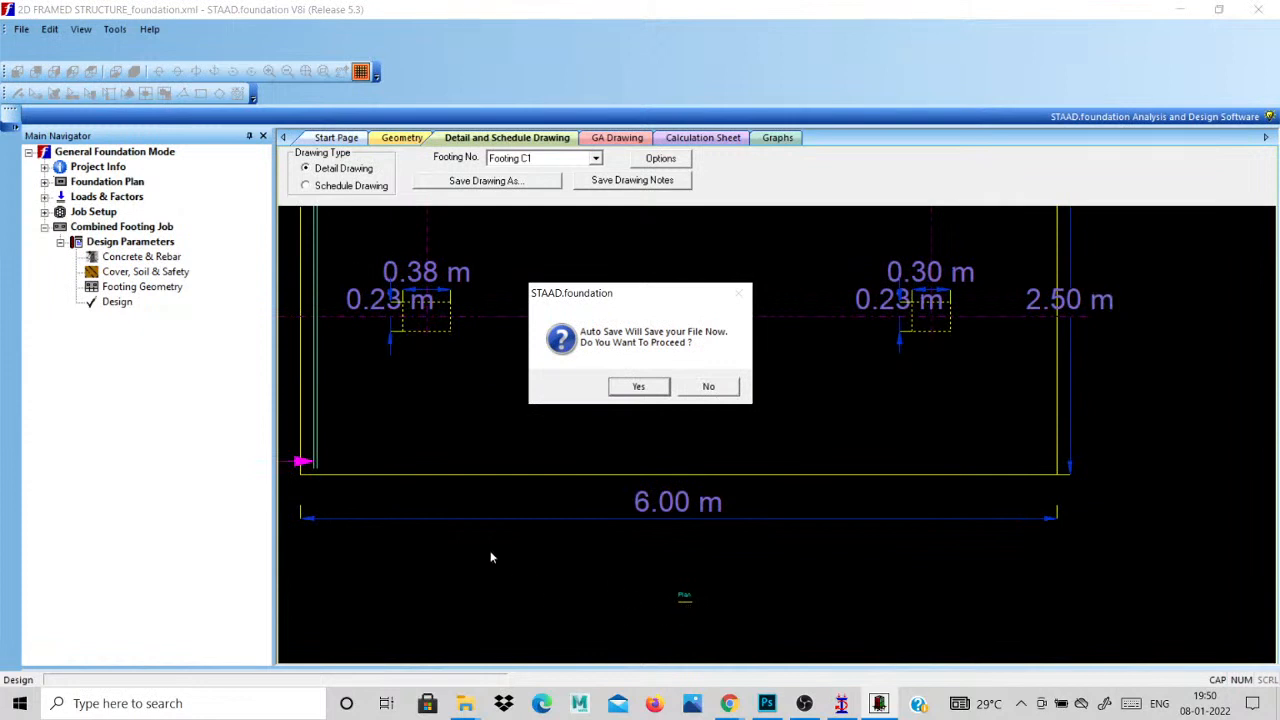
pyautogui.click(708, 387)
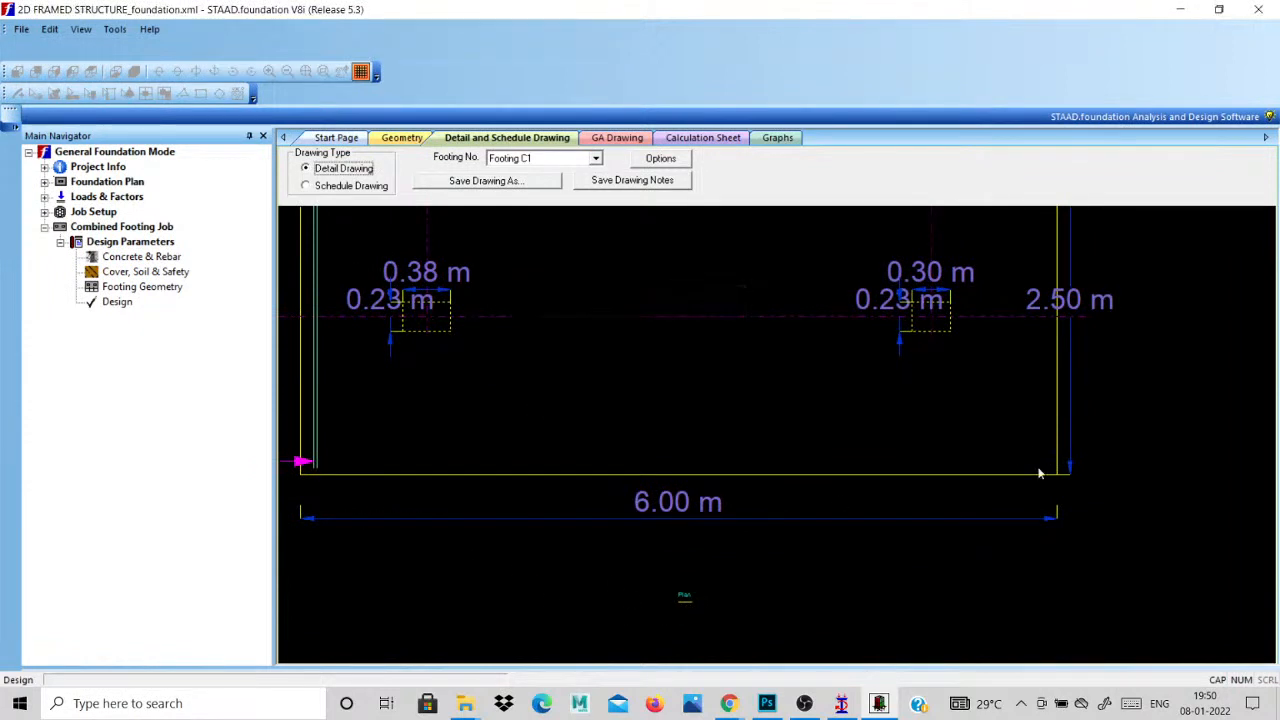
pyautogui.scroll(-2, 1037, 471)
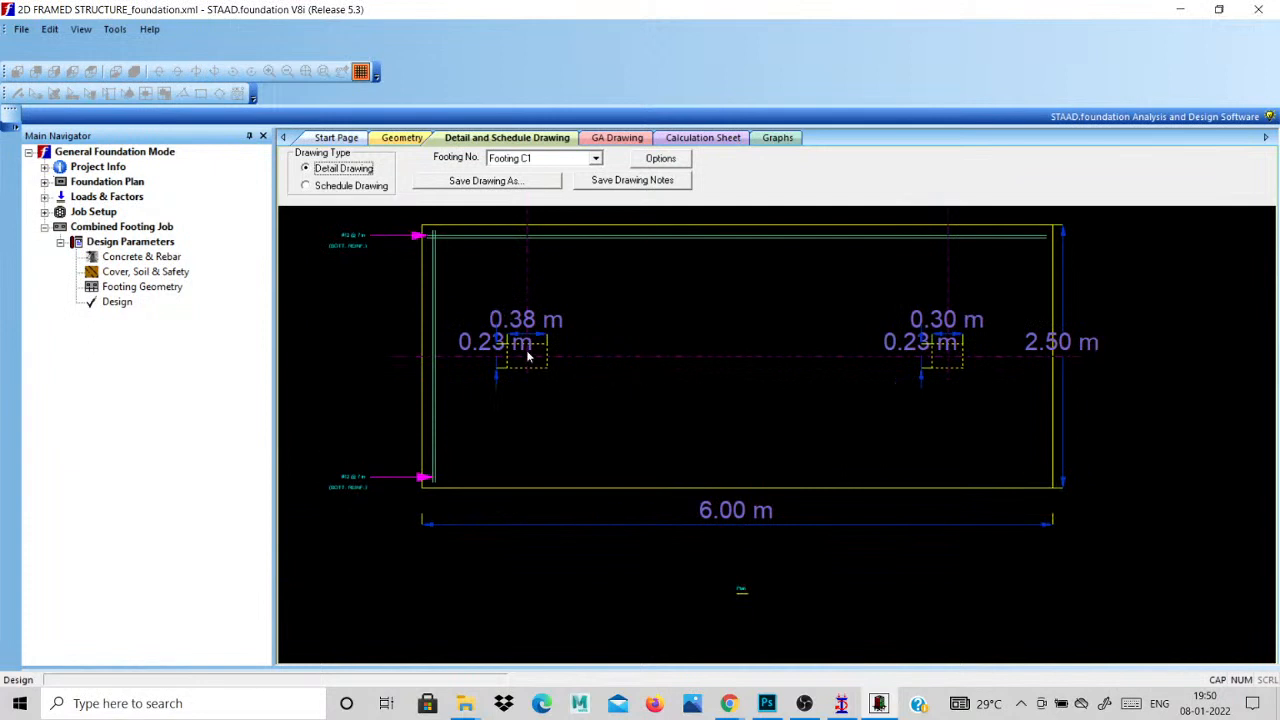
pyautogui.scroll(1, 567, 590)
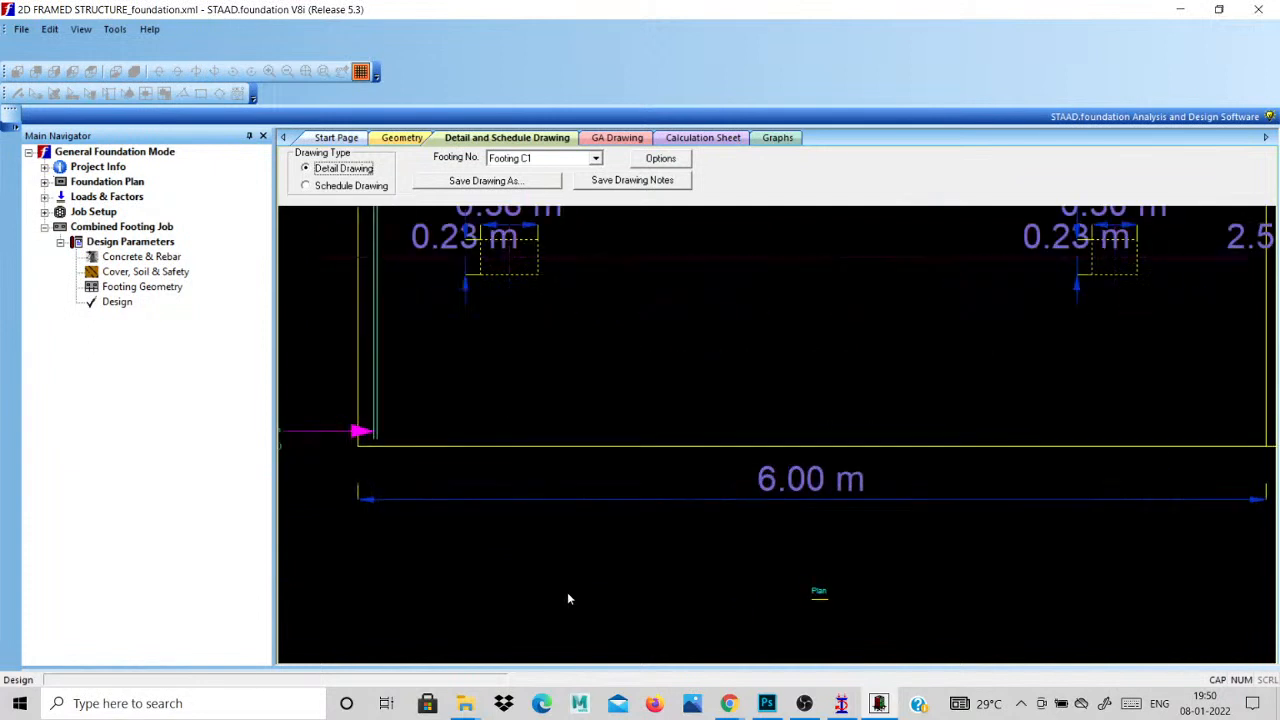
pyautogui.scroll(-5, 567, 590)
# Examine the detail drawing's elevation for footing length, thickness, soil depth, cover and bar arrangement.
pyautogui.scroll(7, 577, 400)
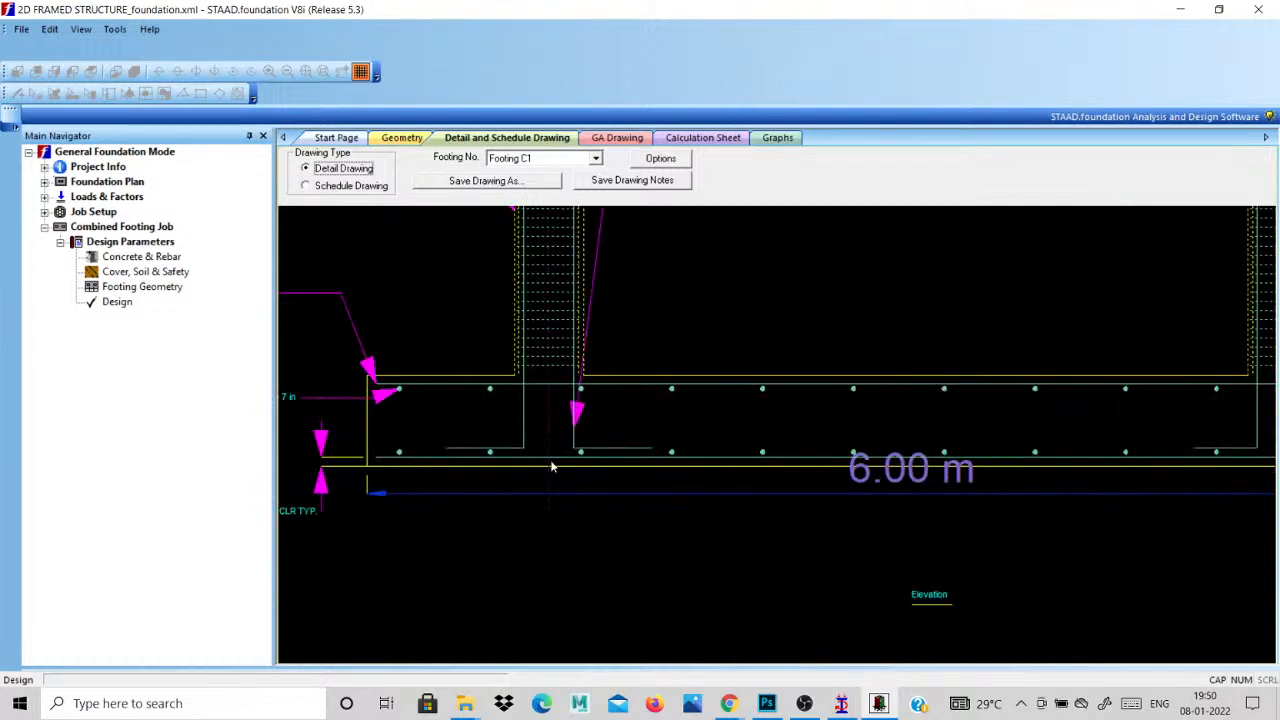
pyautogui.scroll(-3, 550, 470)
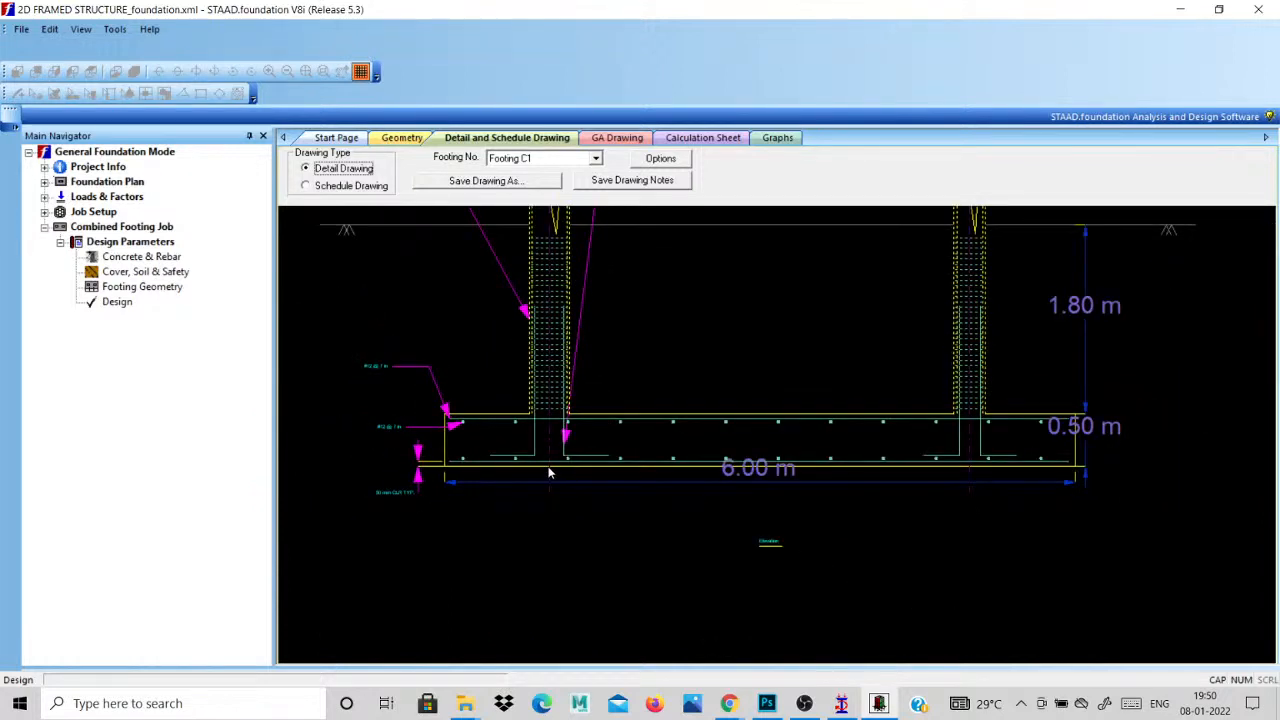
pyautogui.scroll(1, 972, 436)
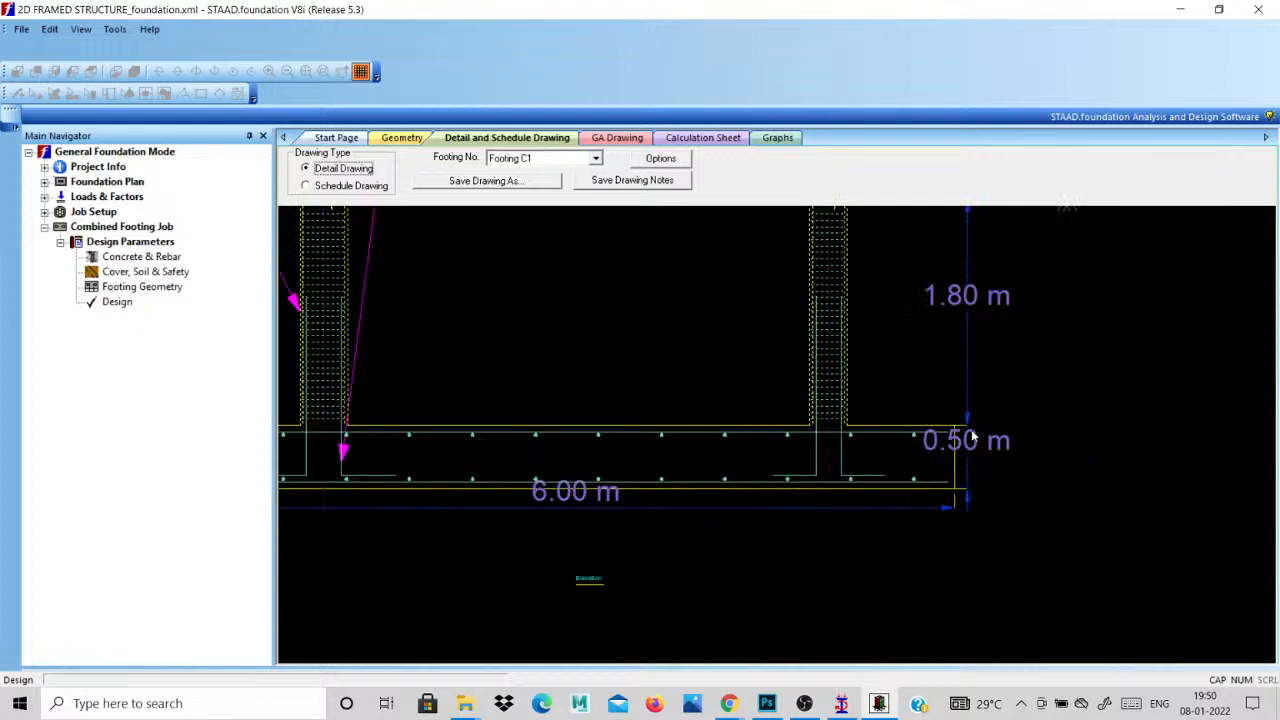
pyautogui.scroll(-1, 820, 488)
pyautogui.scroll(2, 786, 457)
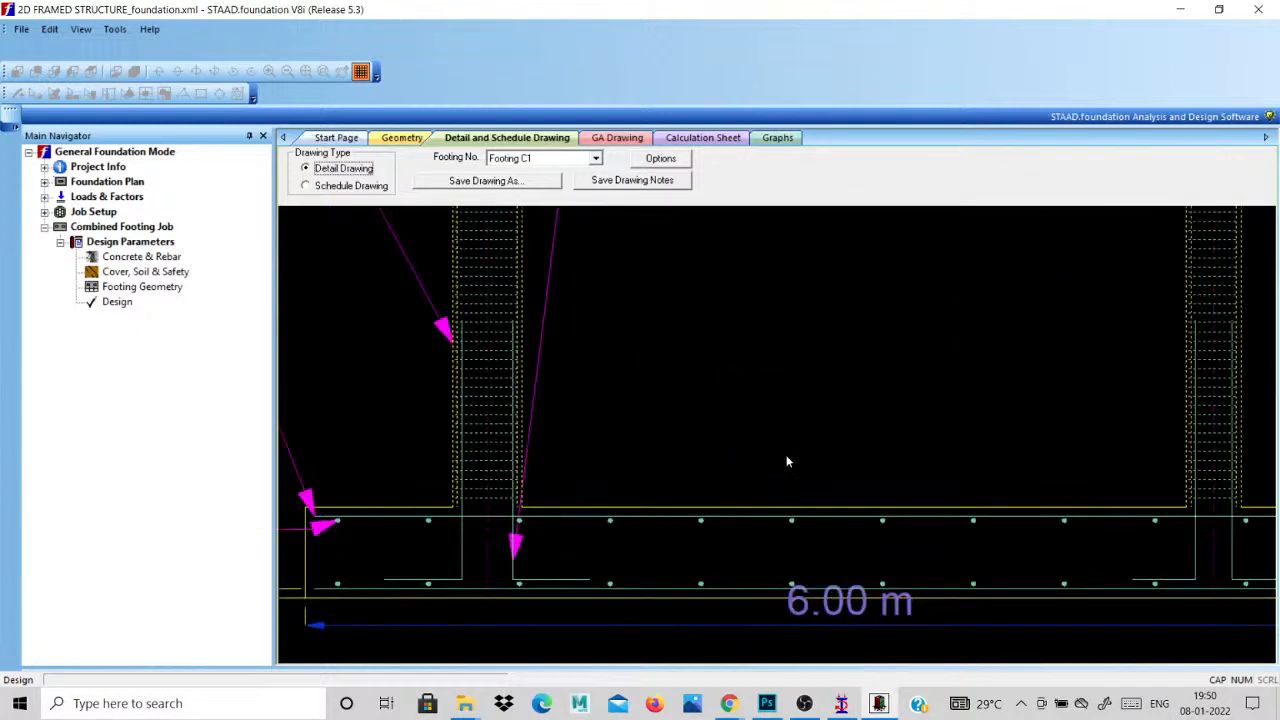
pyautogui.scroll(-3, 766, 452)
# Look over the general arrangement drawing and examine the shear force and bending moment graphs along the combined footing.
pyautogui.click(590, 137)
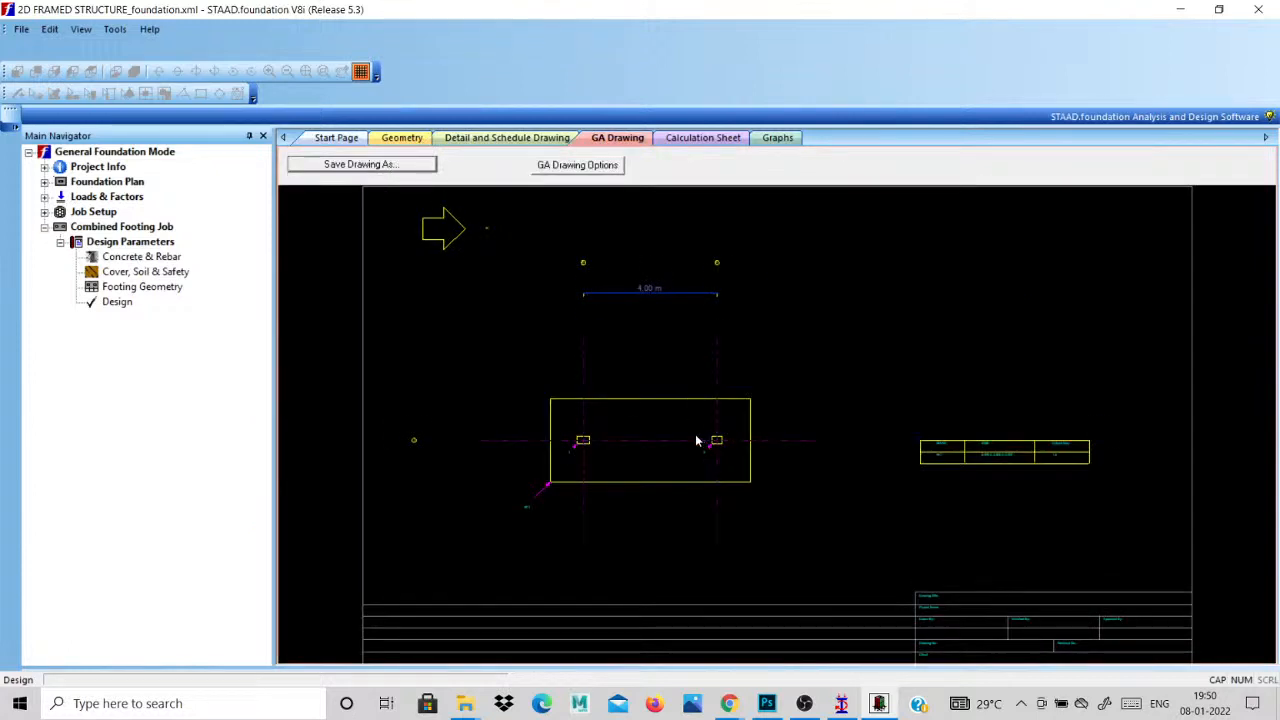
pyautogui.click(705, 138)
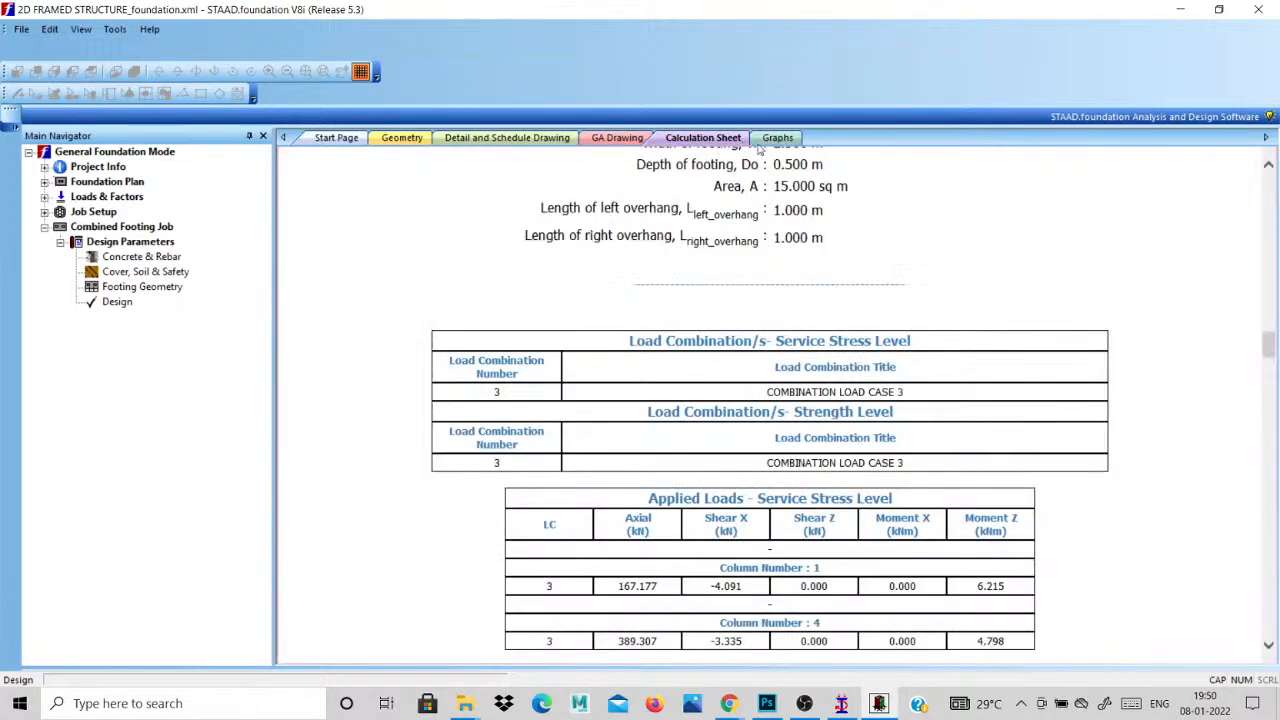
pyautogui.click(777, 138)
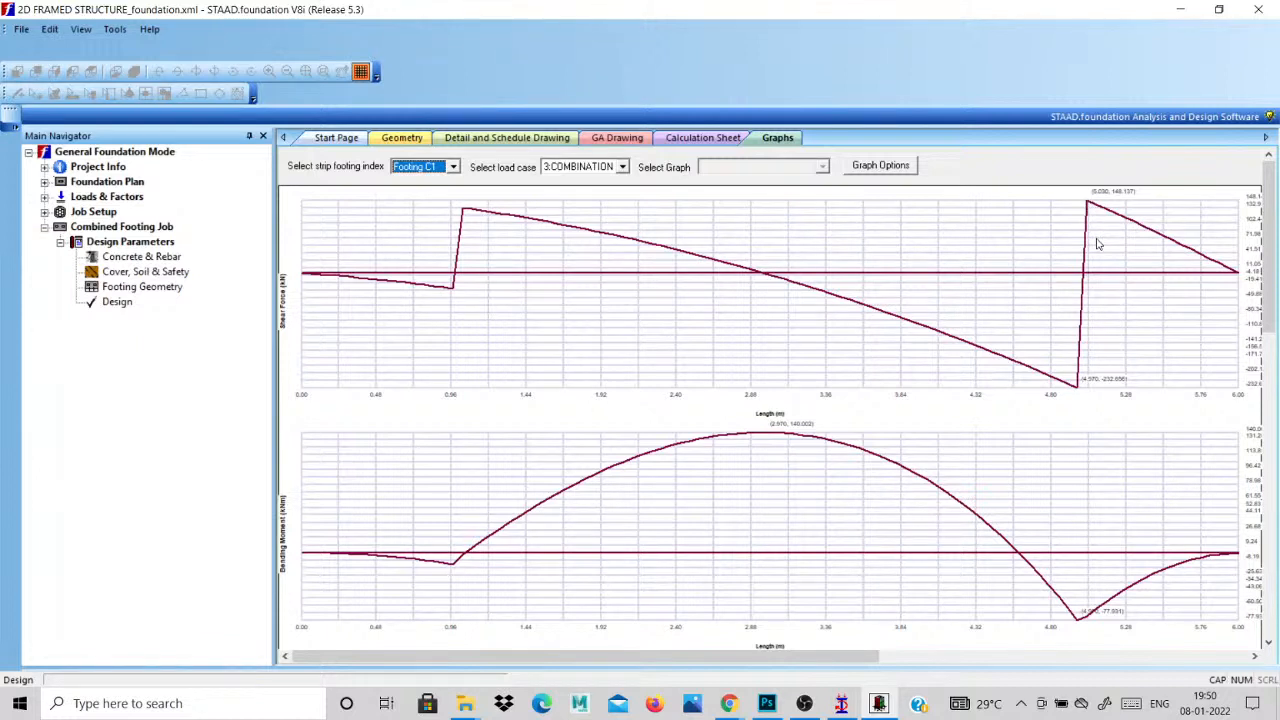
pyautogui.scroll(-1, 1097, 244)
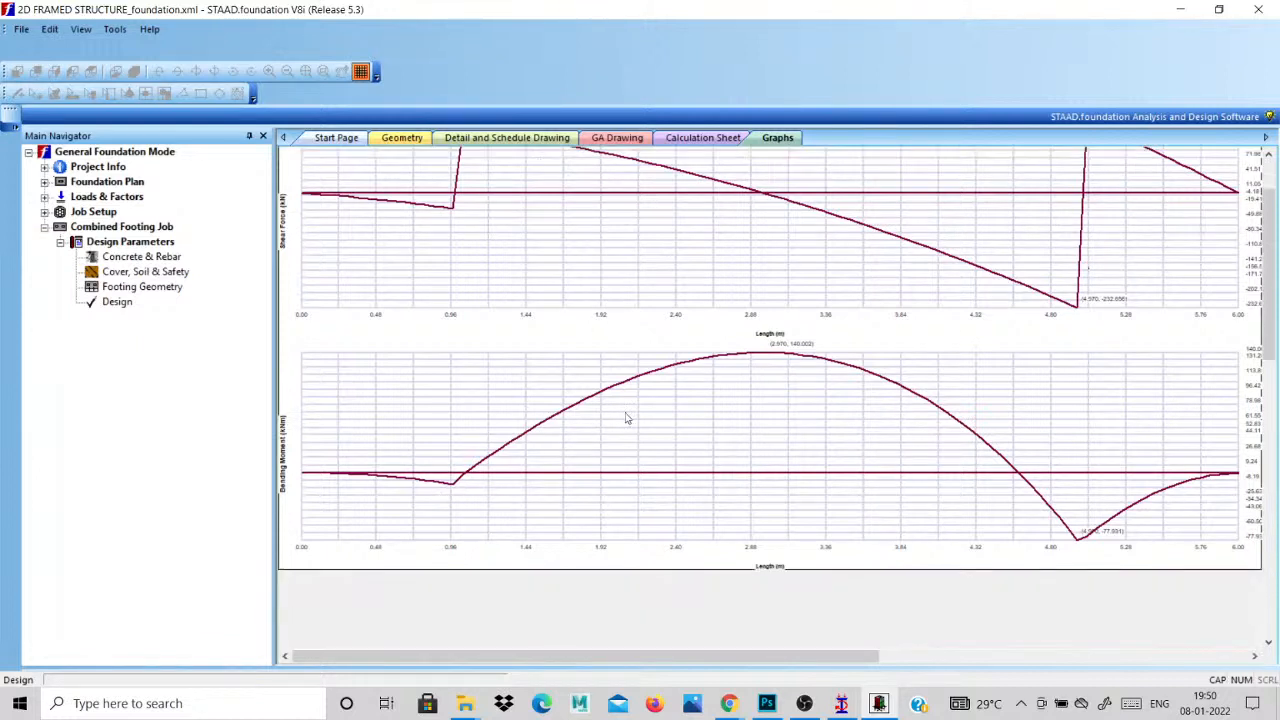
pyautogui.scroll(1, 1120, 415)
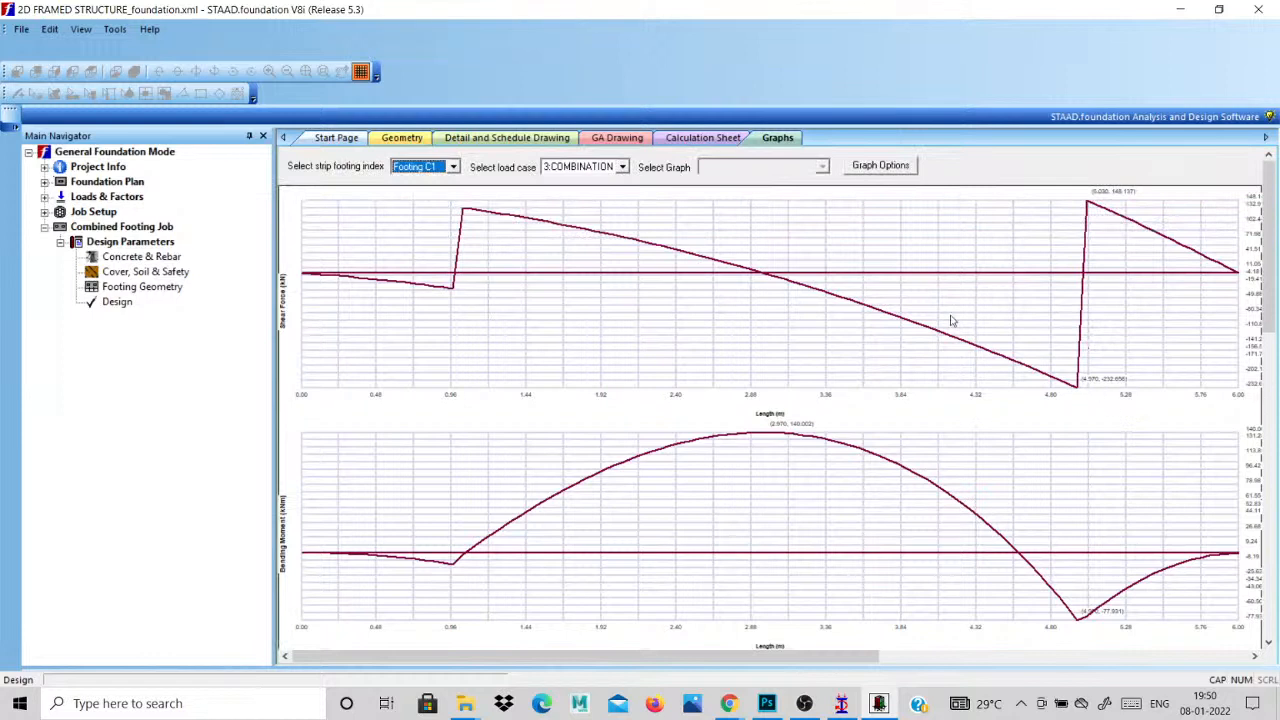
# Revisit the general arrangement and detail drawings, and view the combined footing's 3D geometry with its column loads.
pyautogui.click(615, 138)
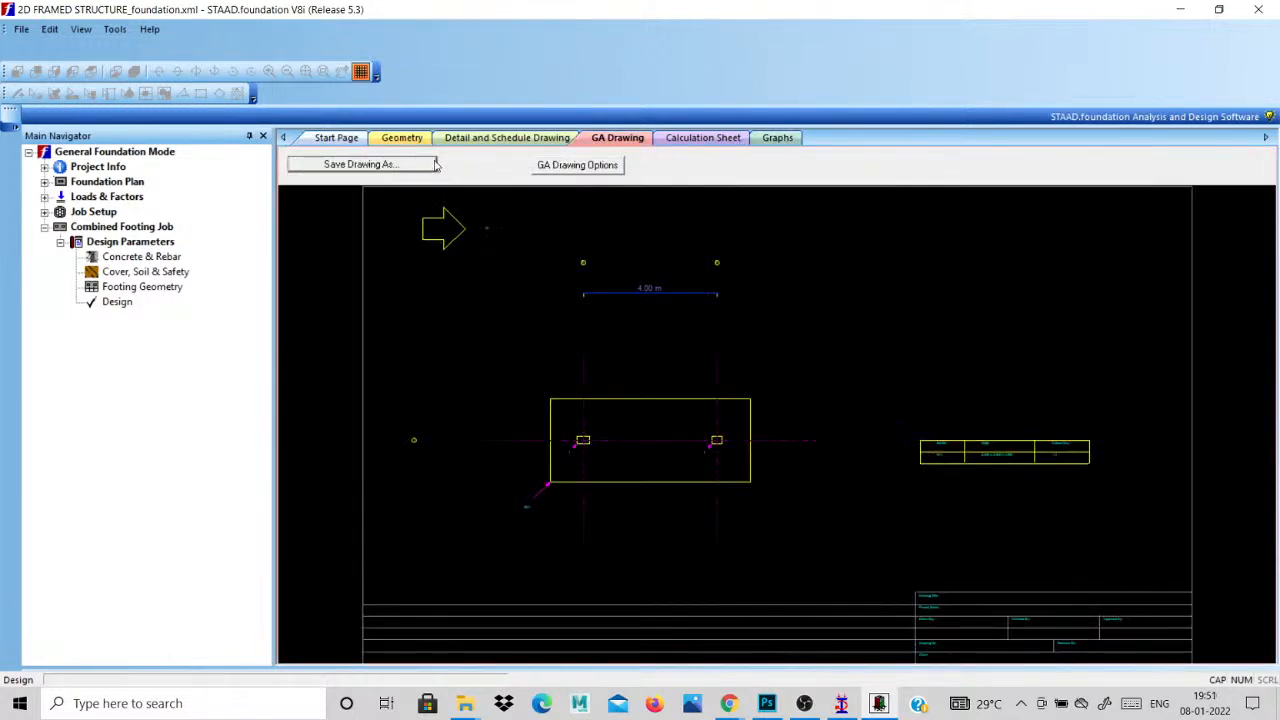
pyautogui.click(478, 139)
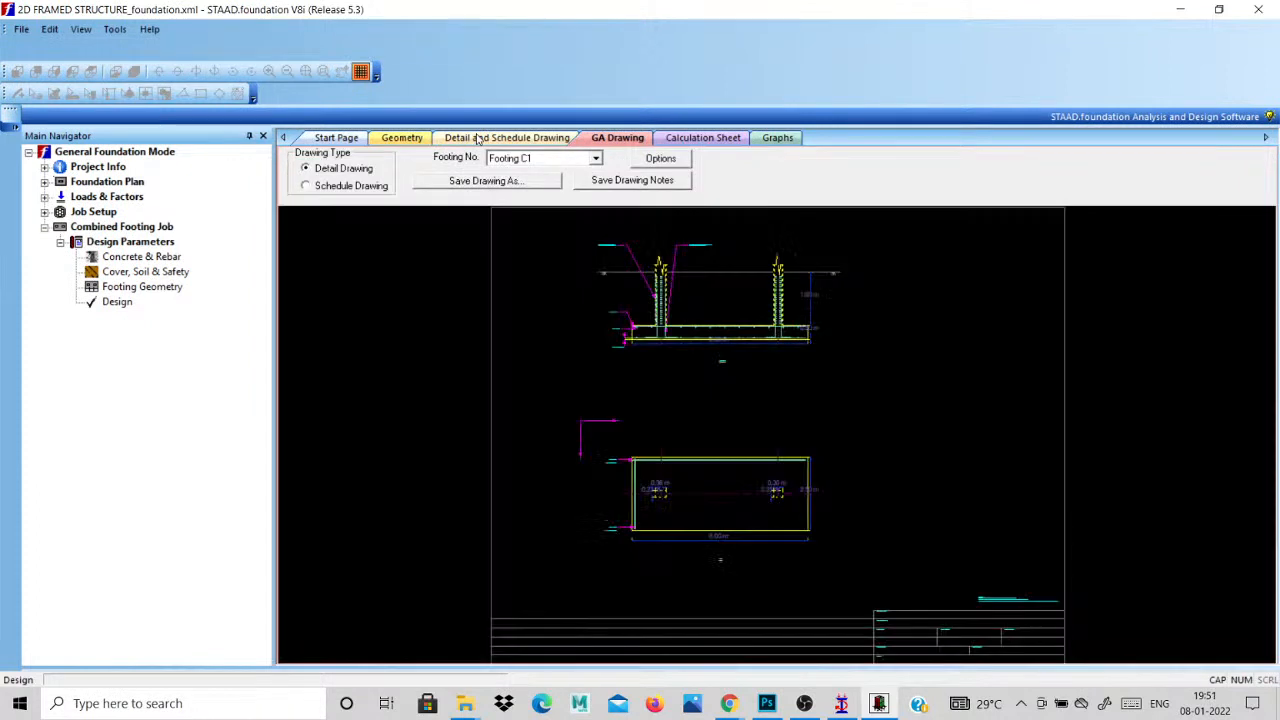
pyautogui.click(401, 138)
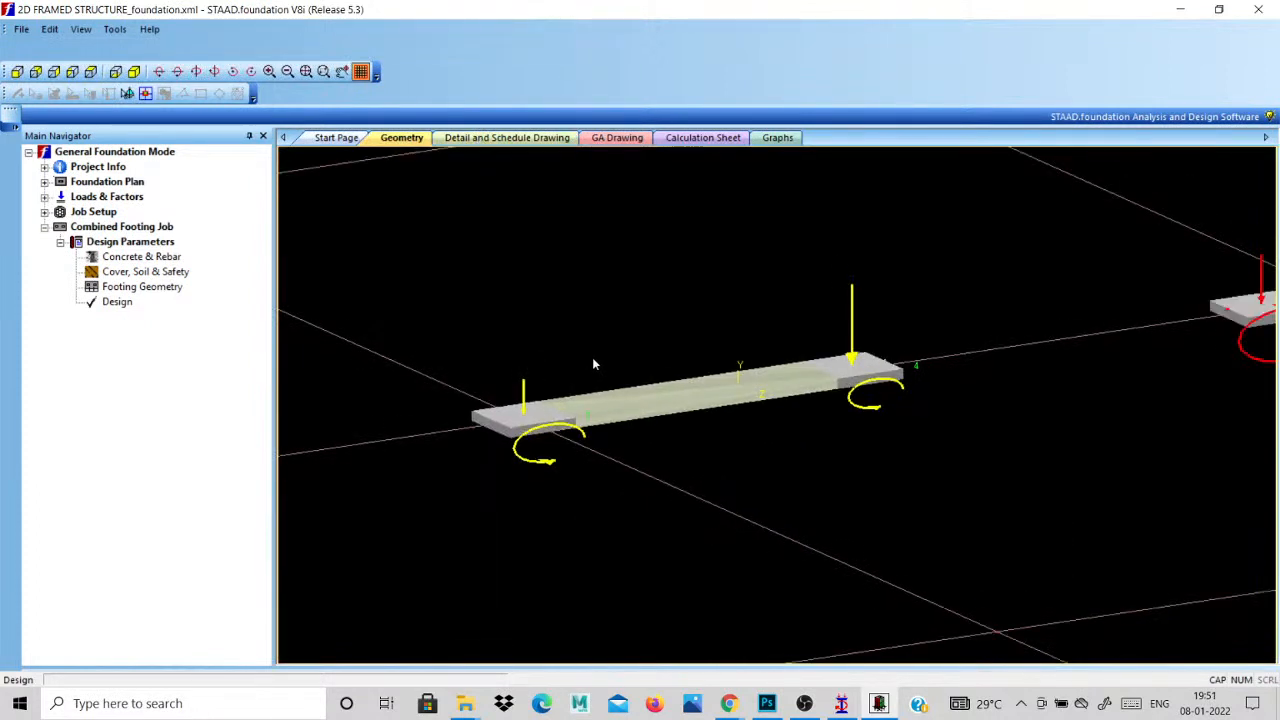
# Go back through the calculation sheet's applied loads, final footing dimensions and size calculations to the result summary.
pyautogui.click(690, 139)
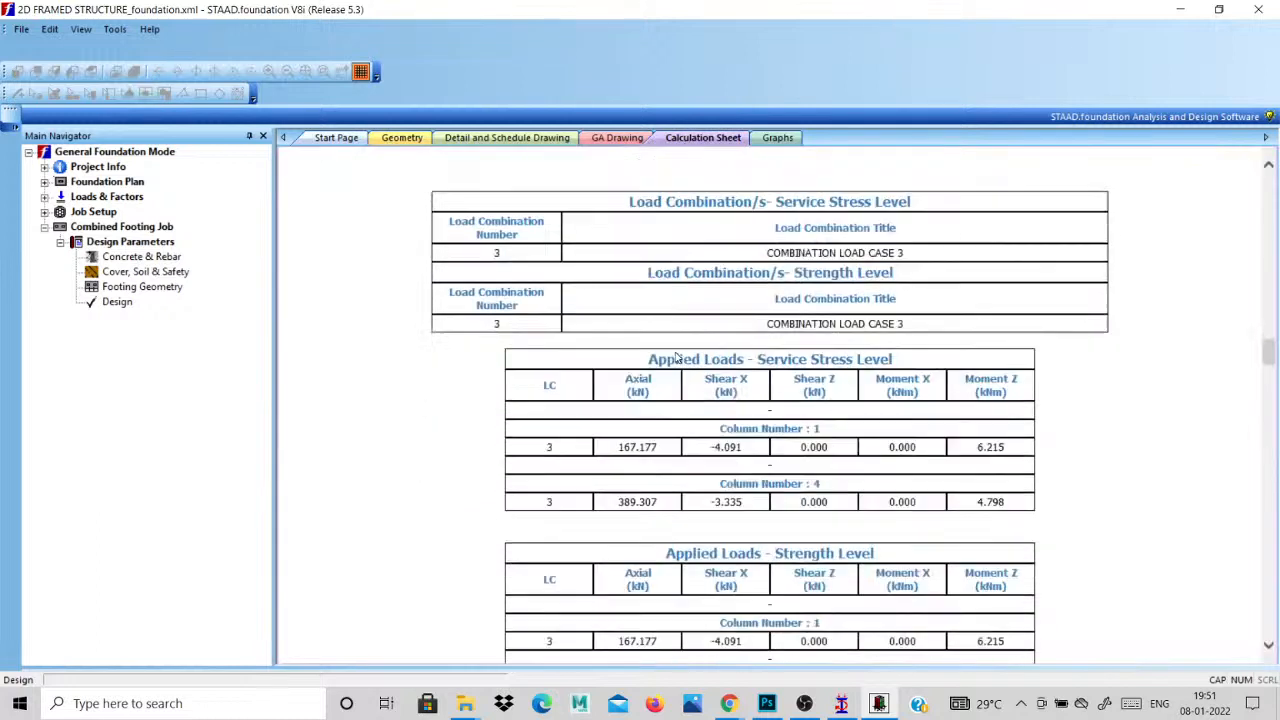
pyautogui.scroll(-3, 677, 356)
pyautogui.scroll(9, 677, 356)
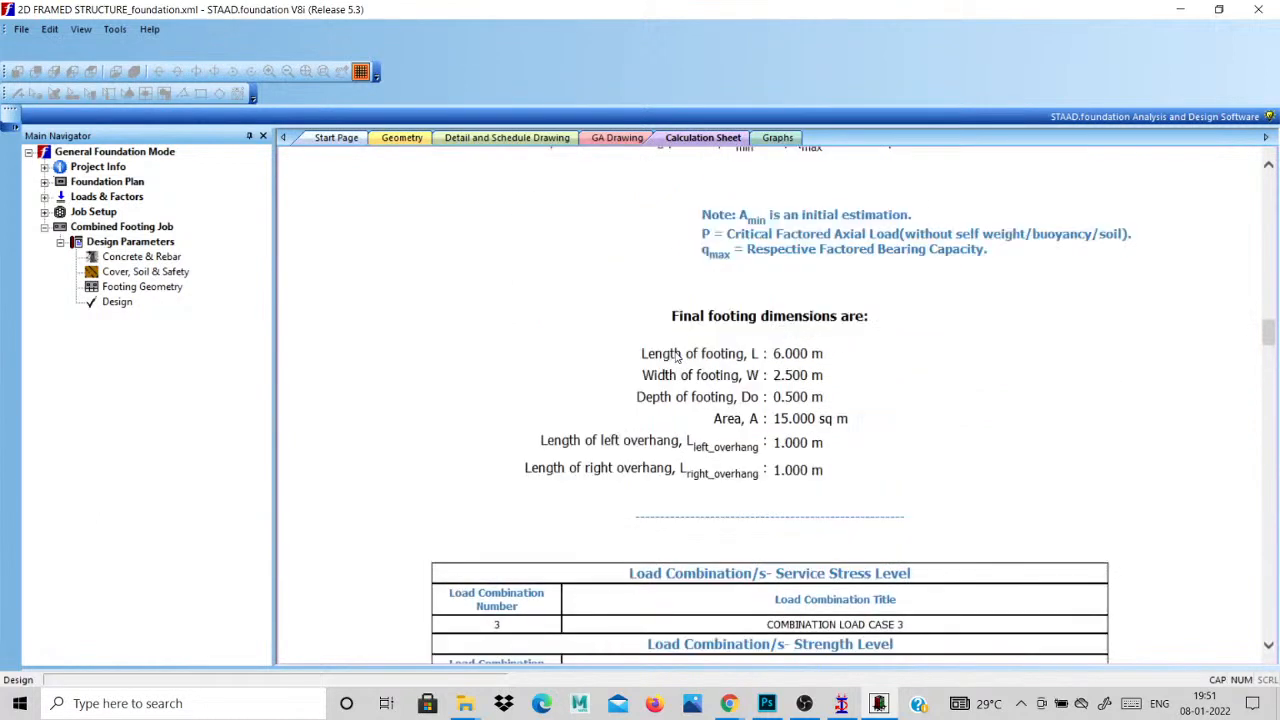
pyautogui.scroll(3, 684, 353)
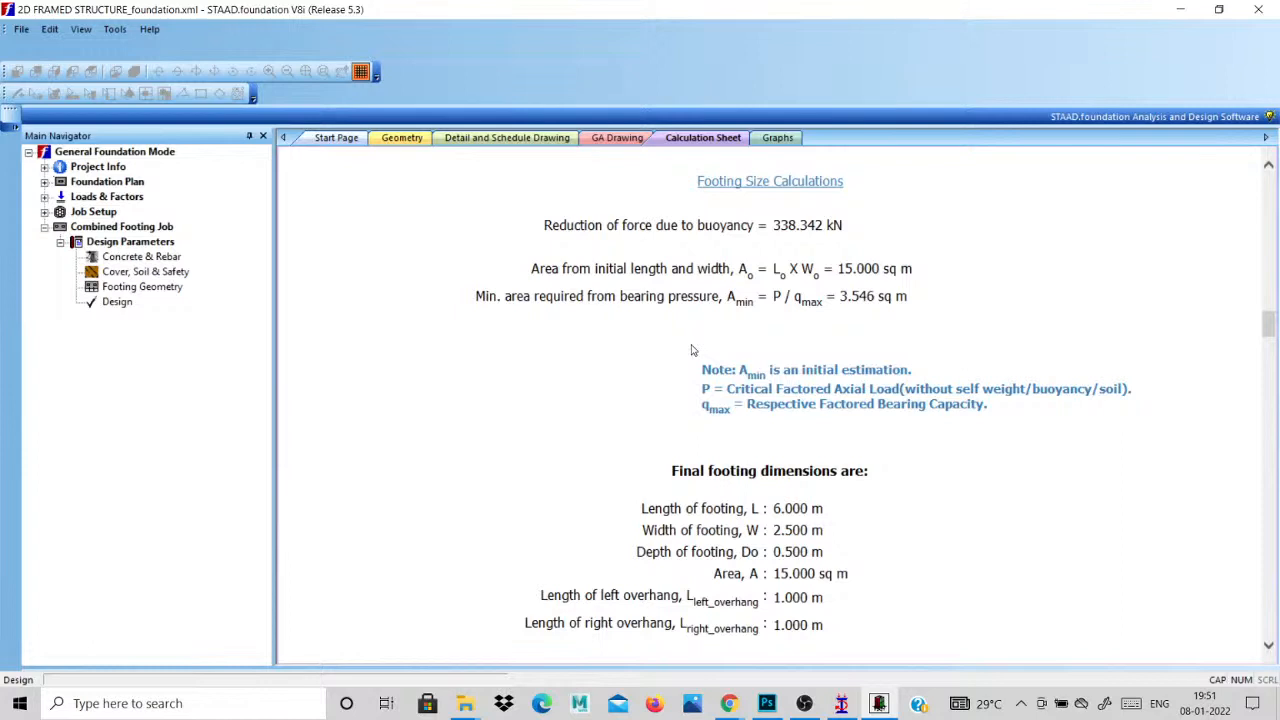
pyautogui.scroll(4, 716, 355)
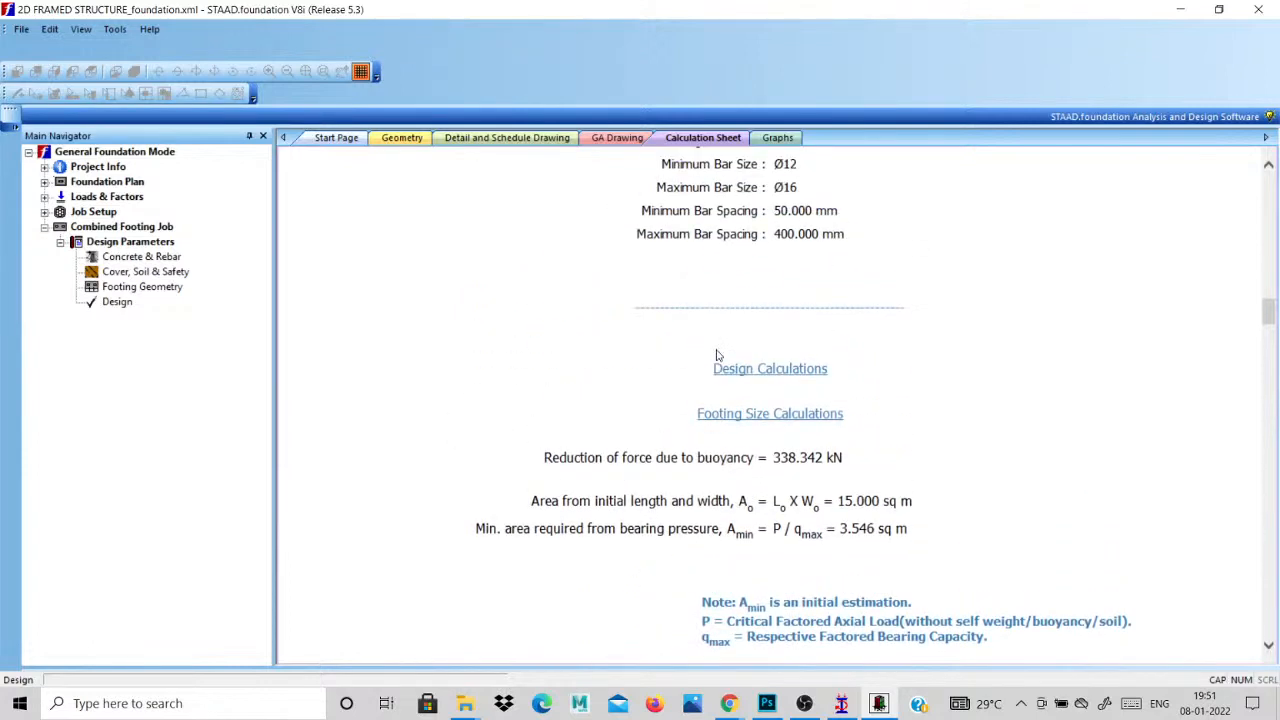
pyautogui.scroll(15, 716, 355)
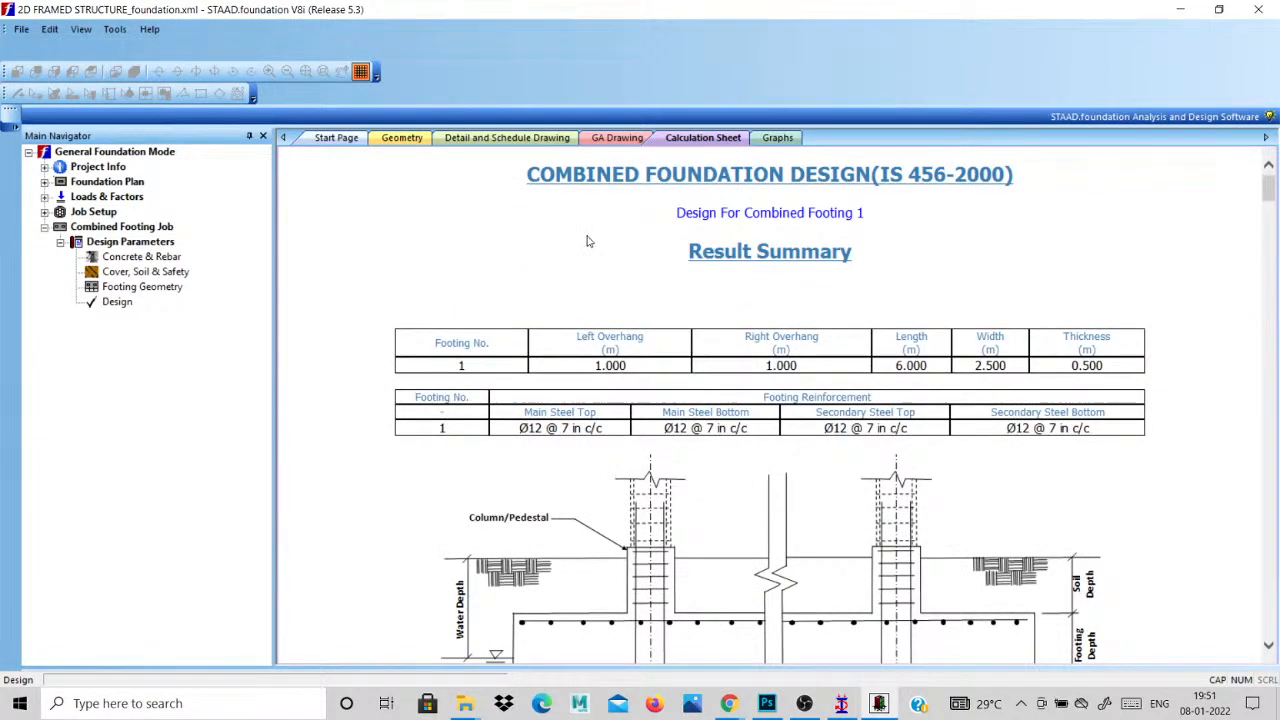
# View the footing geometry again and examine the column spacing and footing layout in the general arrangement drawing.
pyautogui.click(527, 143)
pyautogui.click(405, 138)
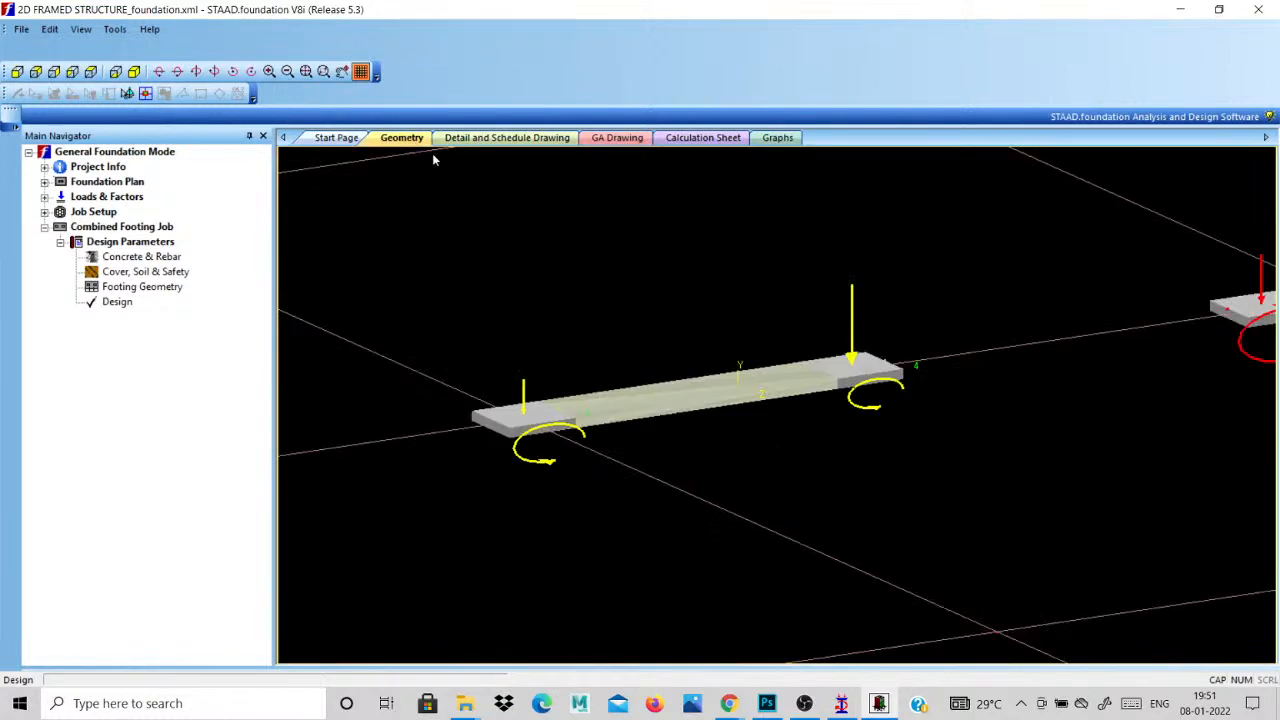
pyautogui.click(596, 142)
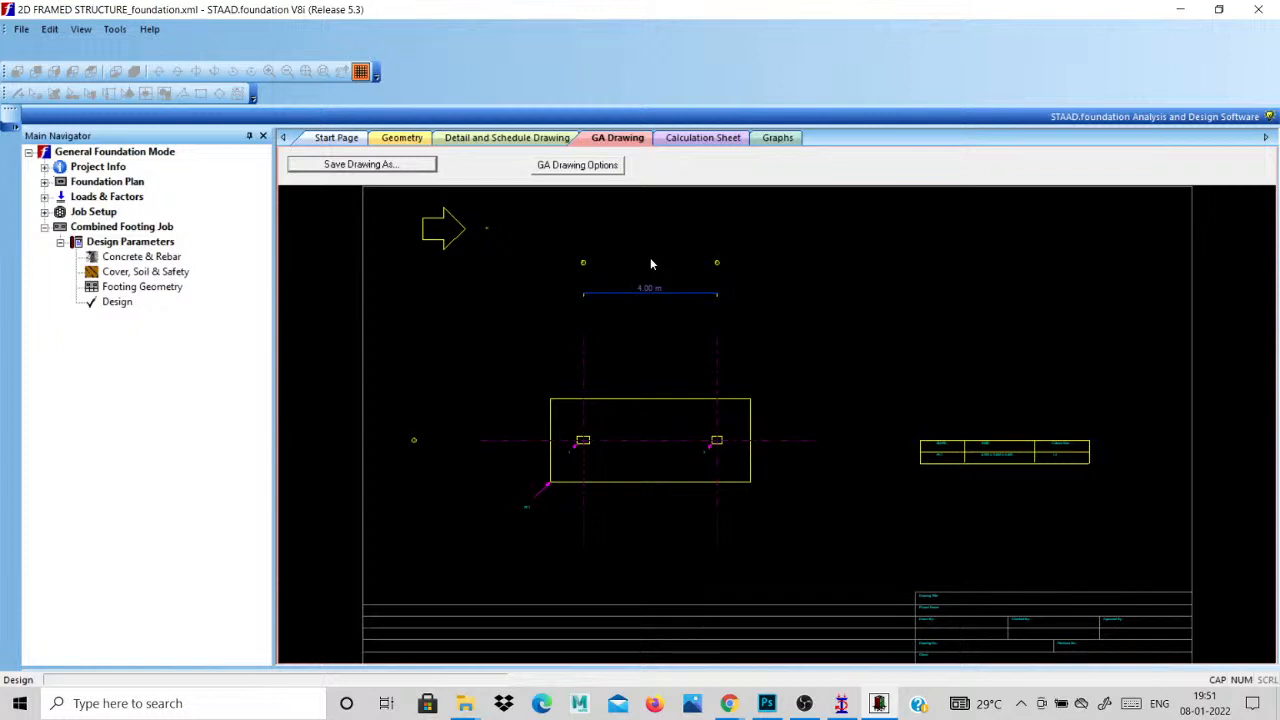
pyautogui.scroll(-1, 692, 285)
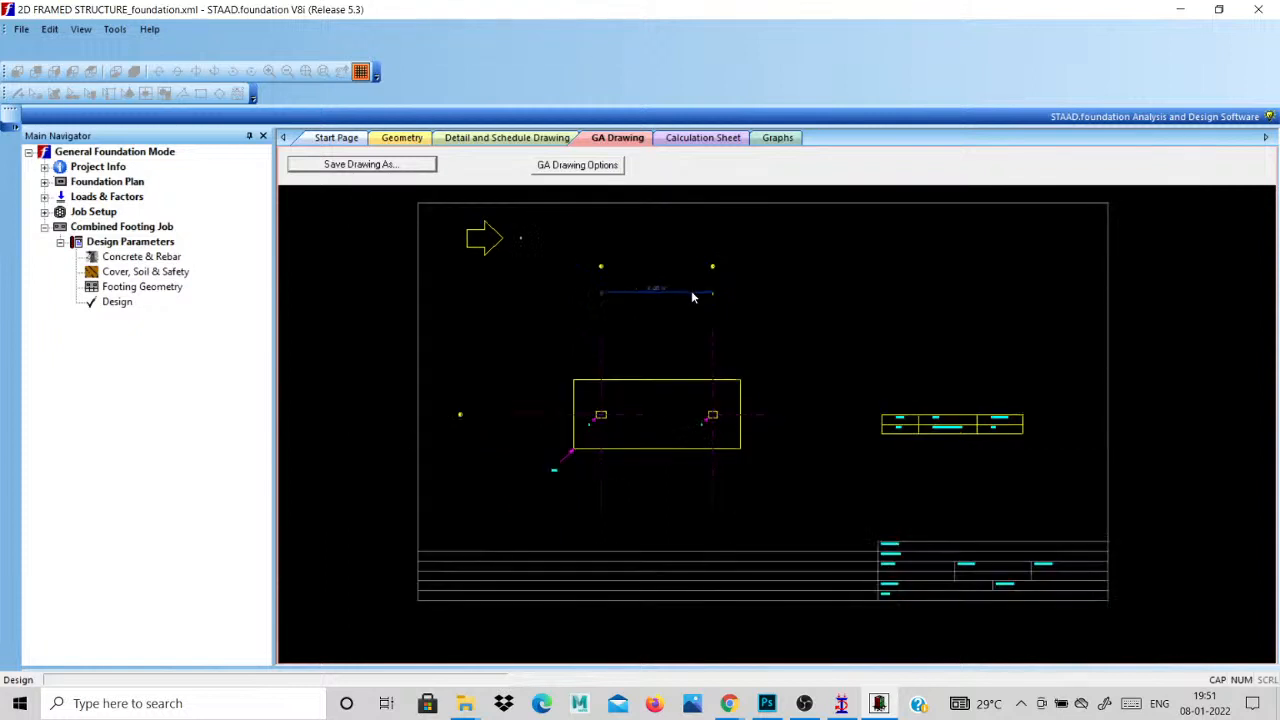
pyautogui.scroll(2, 684, 274)
pyautogui.scroll(-2, 682, 266)
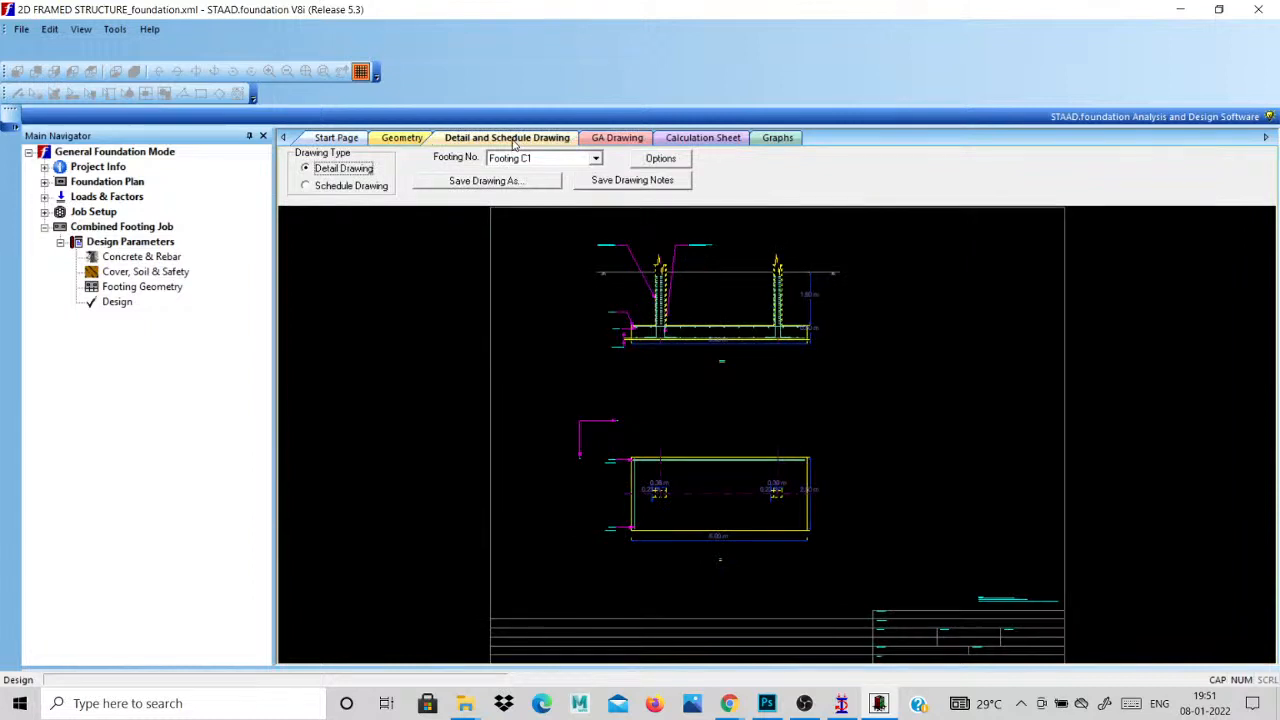
# Inspect the upper part of the detail drawing, including the elevation's columns and reinforcement callouts.
pyautogui.scroll(2, 522, 392)
pyautogui.scroll(2, 600, 390)
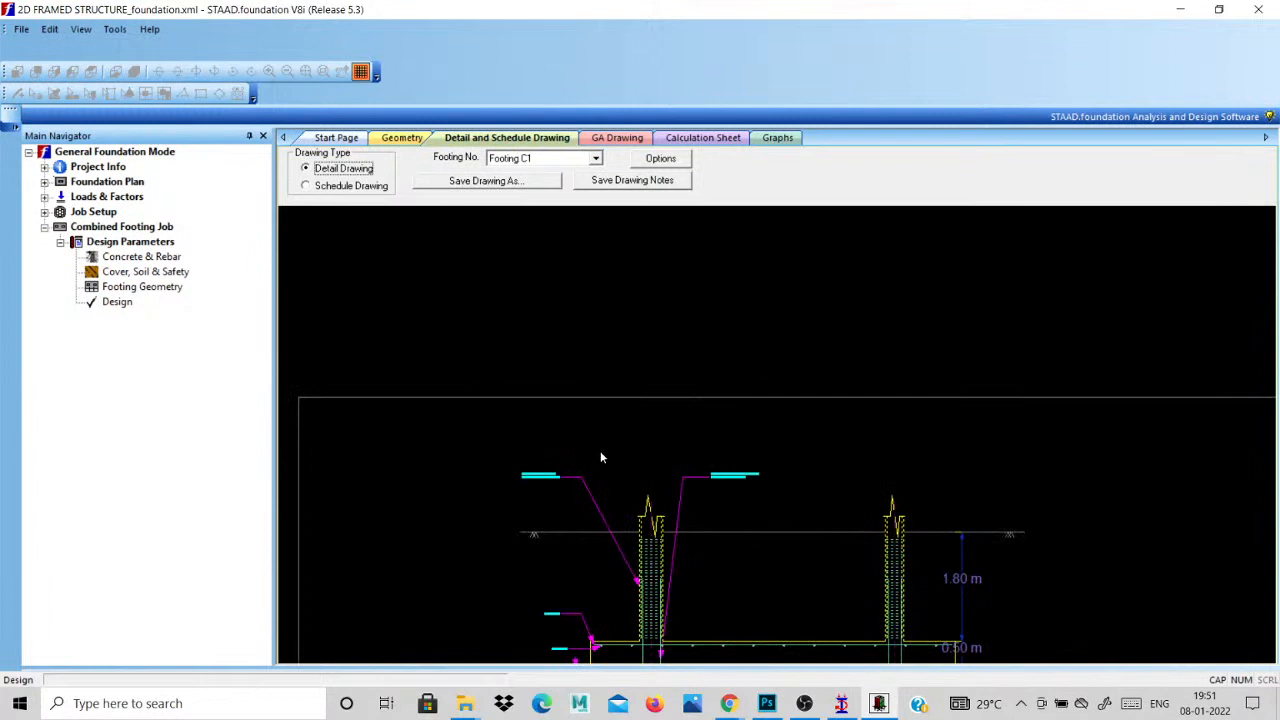
pyautogui.scroll(-2, 600, 457)
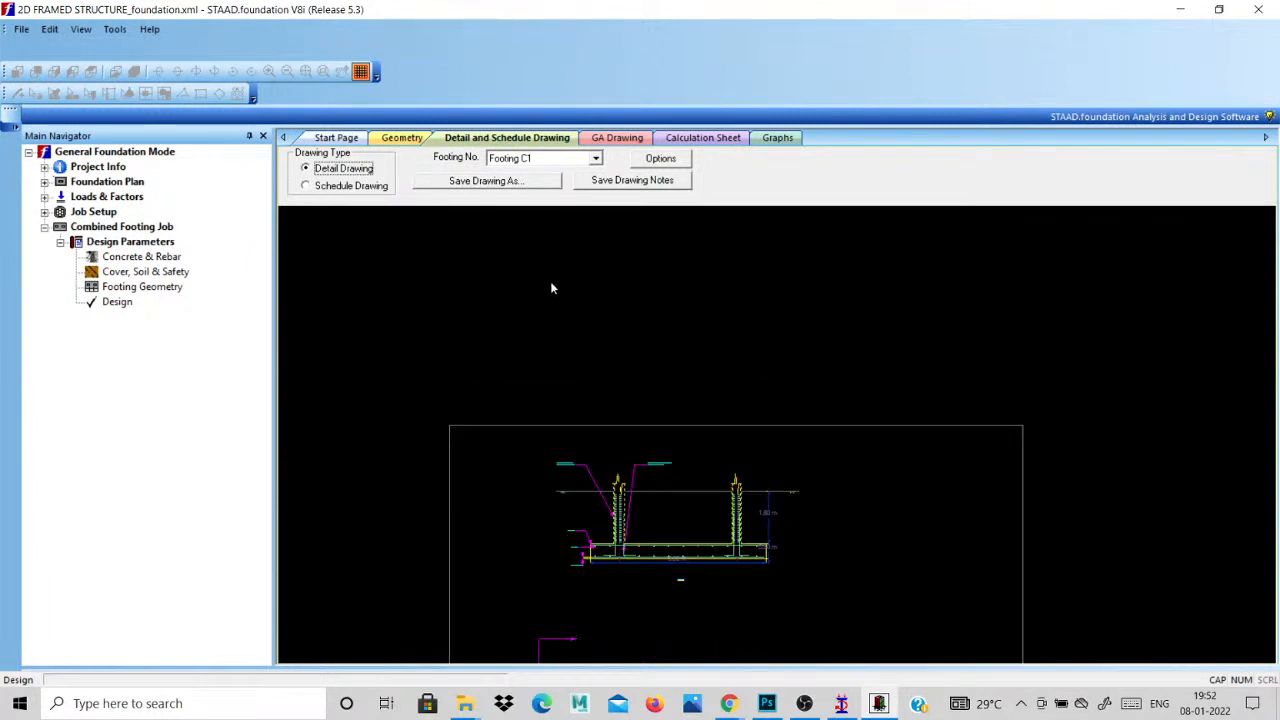
pyautogui.scroll(1, 606, 396)
pyautogui.scroll(-1, 606, 396)
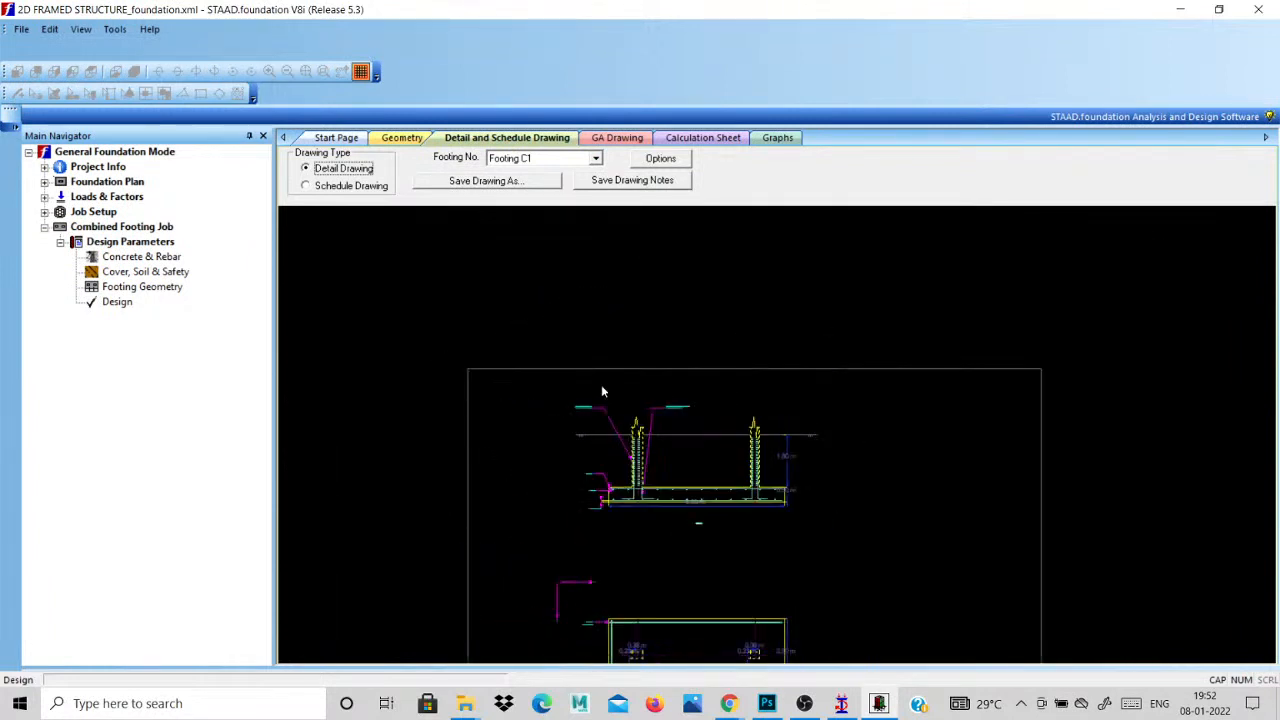